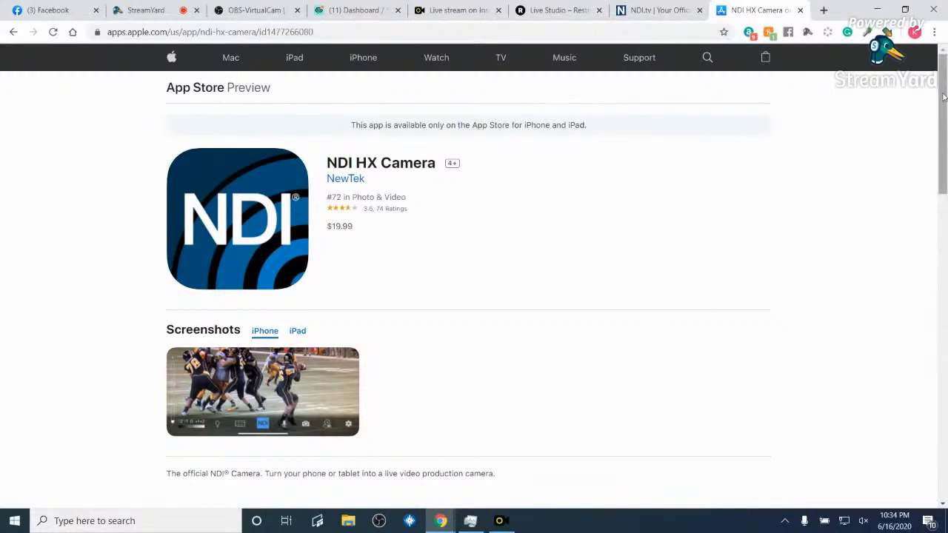
{"action": "mouse_move", "coordinate": [944, 96]}
{"action": "left_mouse_down"}
{"action": "mouse_move", "coordinate": [944, 115]}
{"action": "mouse_move", "coordinate": [945, 86]}
{"action": "left_mouse_up"}
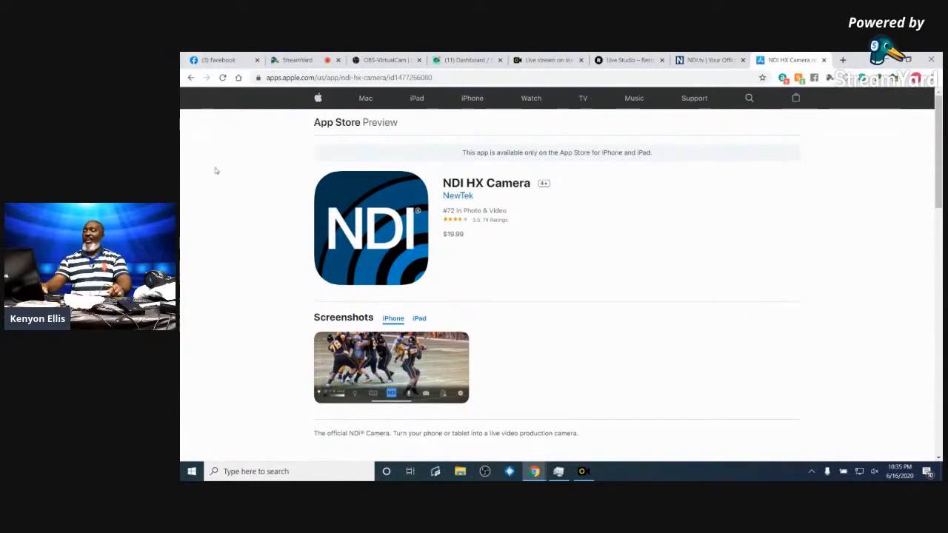
- Launch a second OBS instance despite the warning and select the empty Scene
{"action": "left_click", "coordinate": [485, 471]}
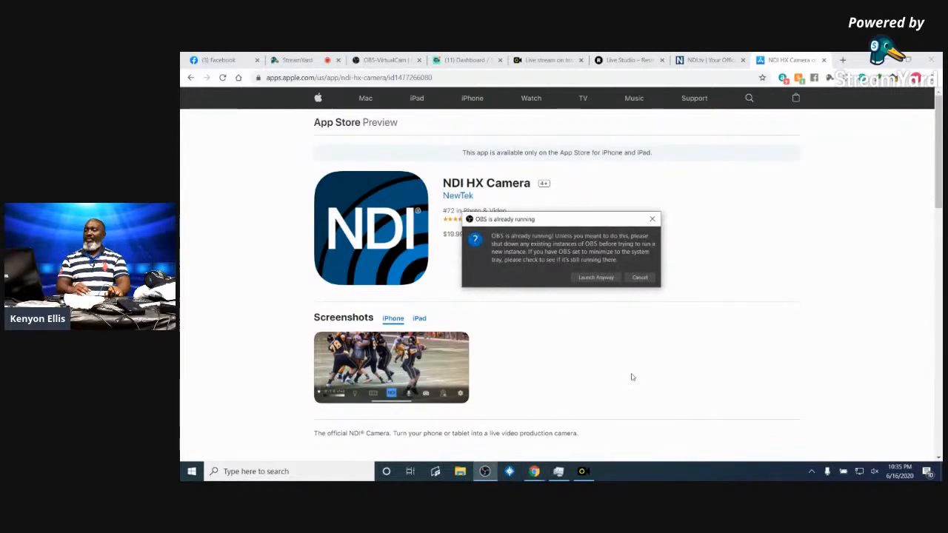
{"action": "left_click", "coordinate": [595, 277]}
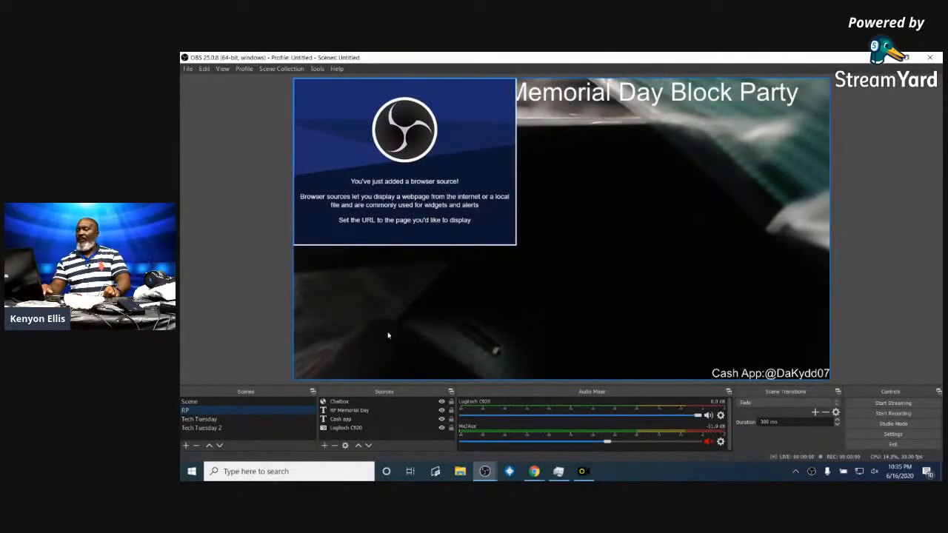
{"action": "left_click", "coordinate": [206, 399]}
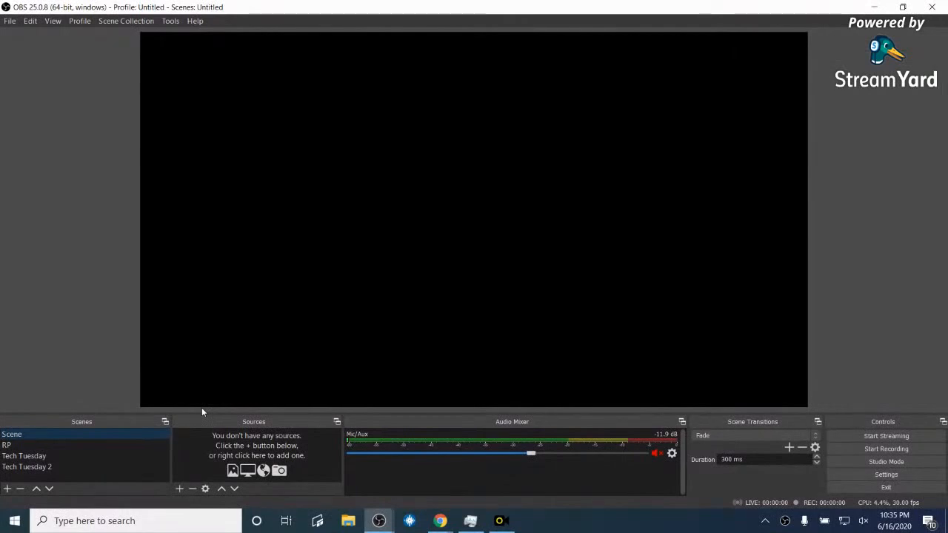
- Open and dismiss the Tools menu, then minimize OBS to return to the browser
{"action": "left_click", "coordinate": [171, 22]}
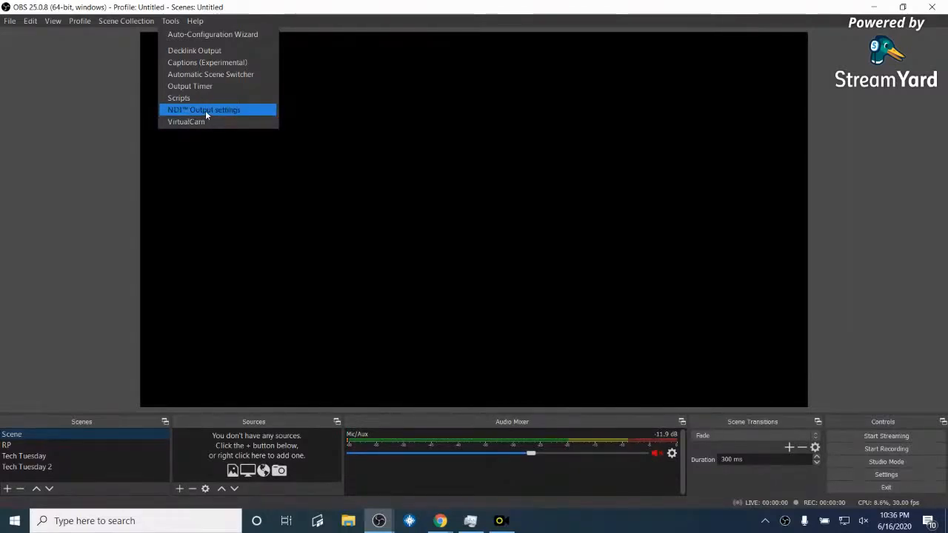
{"action": "left_click", "coordinate": [315, 218]}
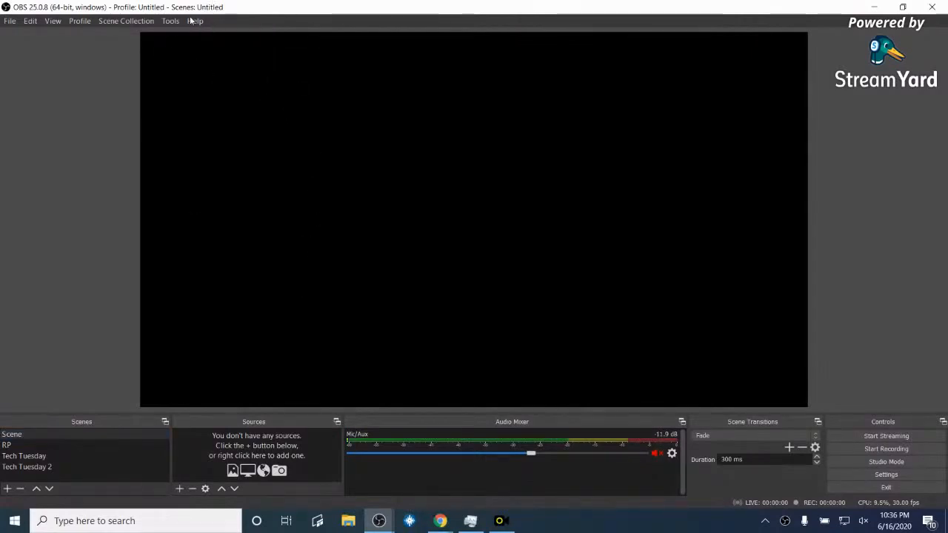
{"action": "left_click", "coordinate": [877, 8]}
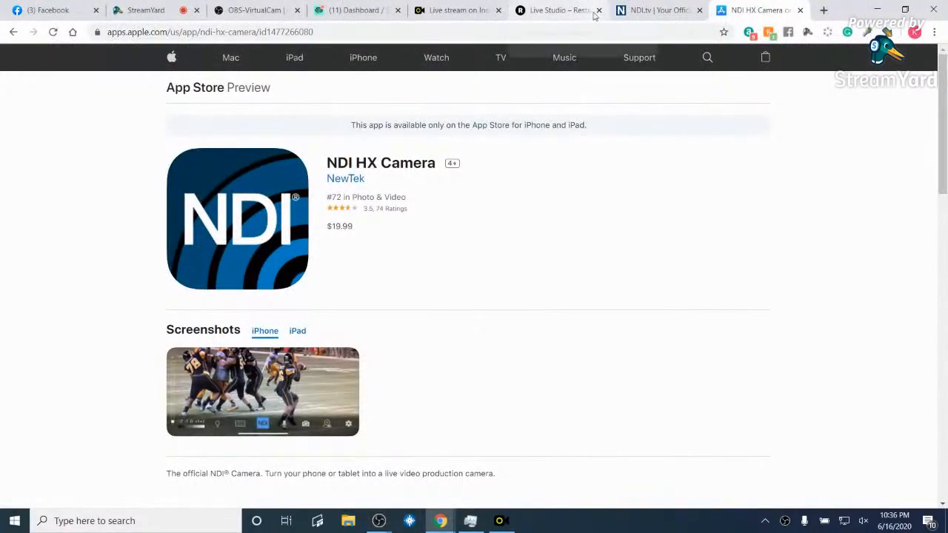
- Search Google for 'obs ndi' in a new Chrome tab
{"action": "left_click", "coordinate": [823, 11]}
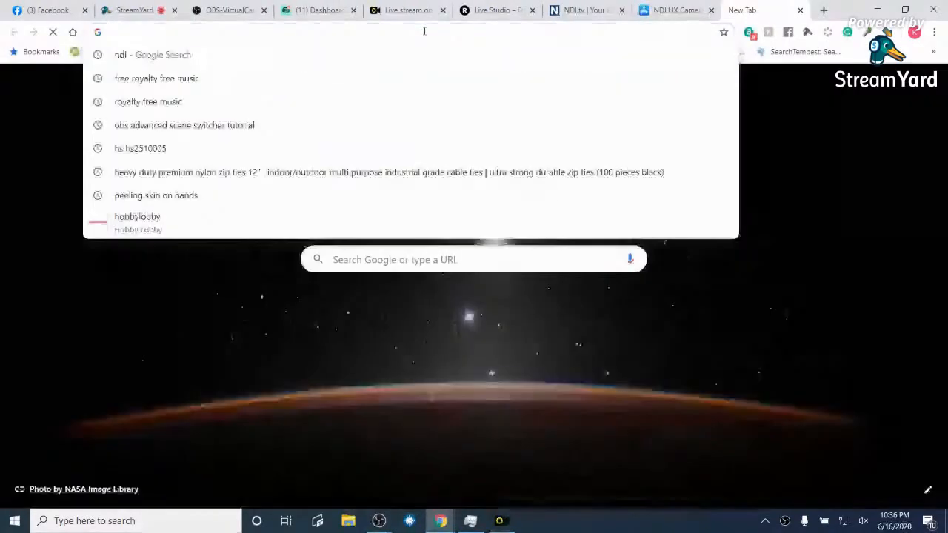
{"action": "type", "text": "ndi"}
{"action": "key", "text": "BackSpace"}
{"action": "key", "text": "BackSpace"}
{"action": "key", "text": "BackSpace"}
{"action": "key", "text": "BackSpace"}
{"action": "type", "text": "osb"}
{"action": "key", "text": "BackSpace"}
{"action": "key", "text": "BackSpace"}
{"action": "key", "text": "BackSpace"}
{"action": "type", "text": "b"}
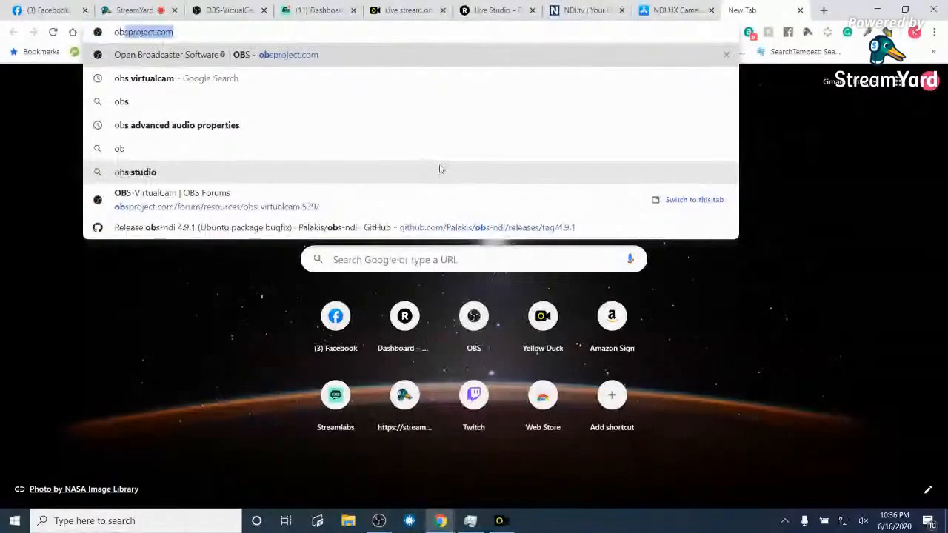
{"action": "type", "text": "s ndi"}
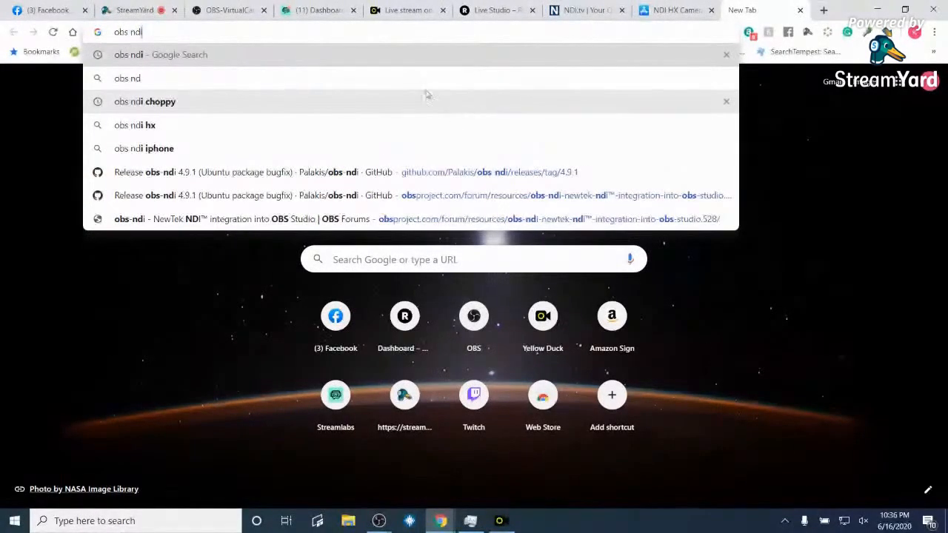
{"action": "key", "text": "Return"}
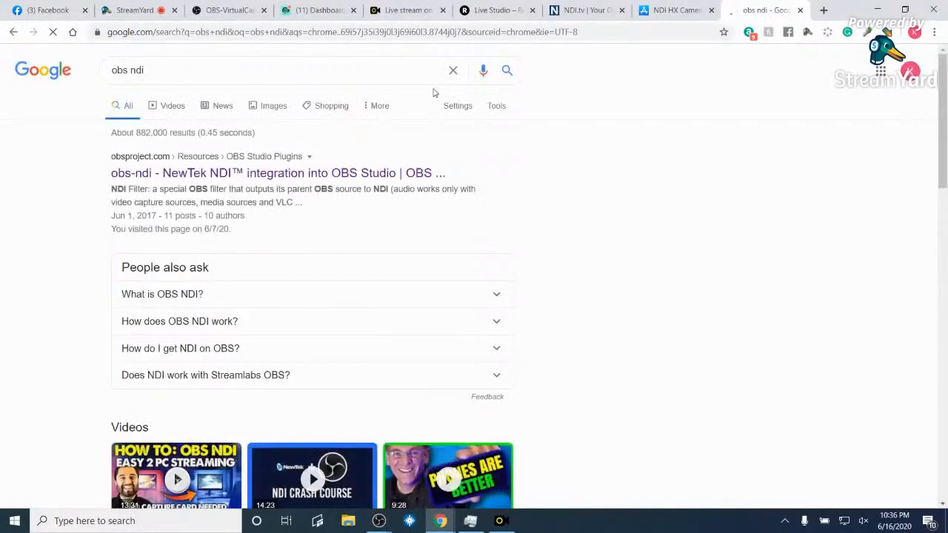
- Open the obs-ndi forum plugin page and follow its download link to the GitHub 4.9.1 release
{"action": "left_click", "coordinate": [178, 174]}
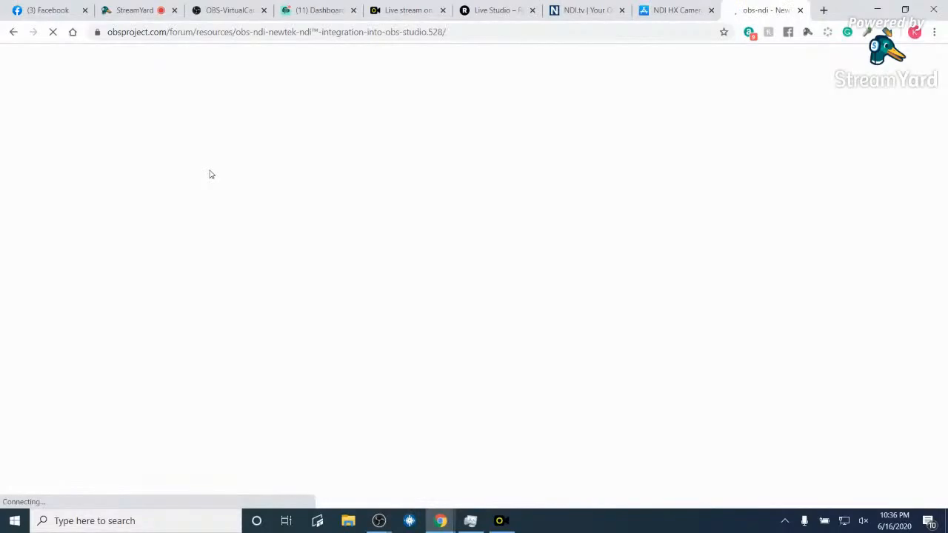
{"action": "left_click", "coordinate": [209, 175]}
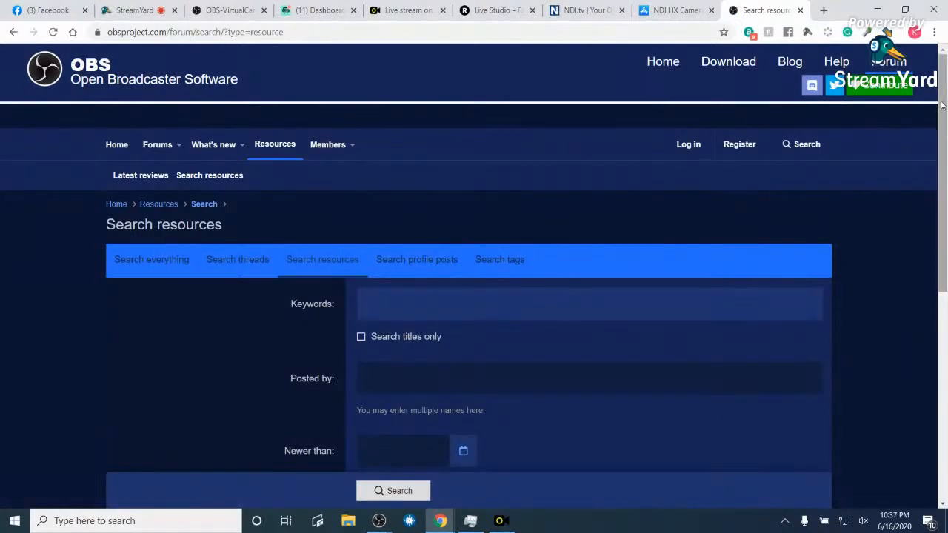
{"action": "scroll", "coordinate": [943, 104], "scroll_direction": "down", "scroll_amount": 3}
{"action": "scroll", "coordinate": [943, 104], "scroll_direction": "up", "scroll_amount": 3}
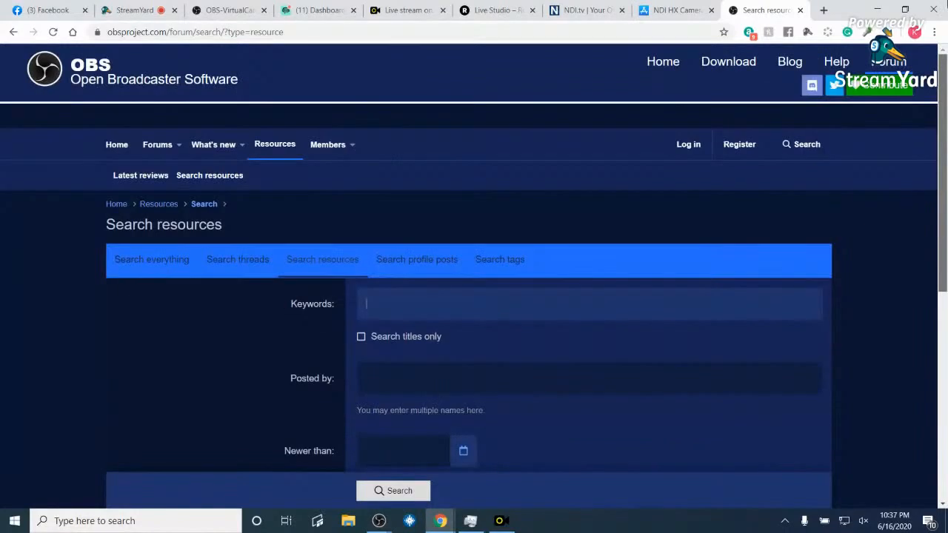
{"action": "key", "text": "alt+Left"}
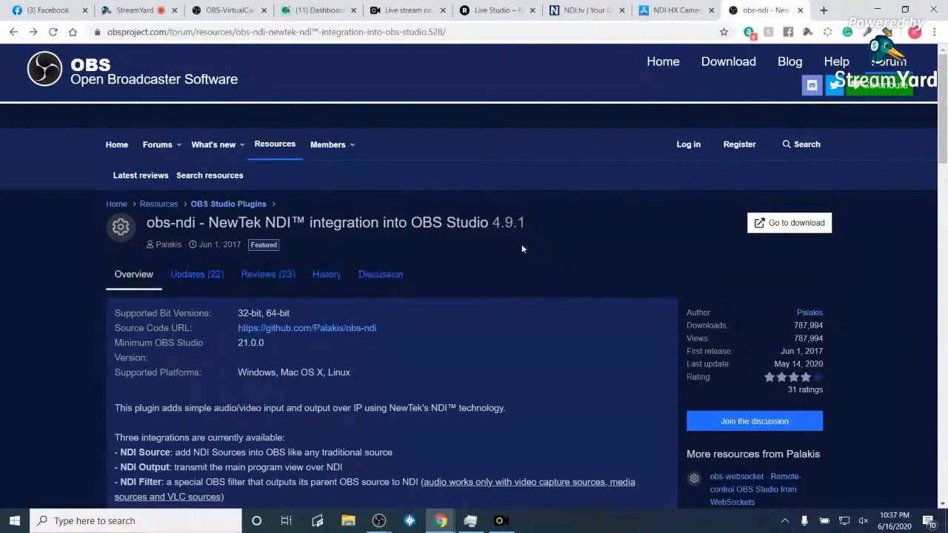
{"action": "left_click", "coordinate": [787, 227]}
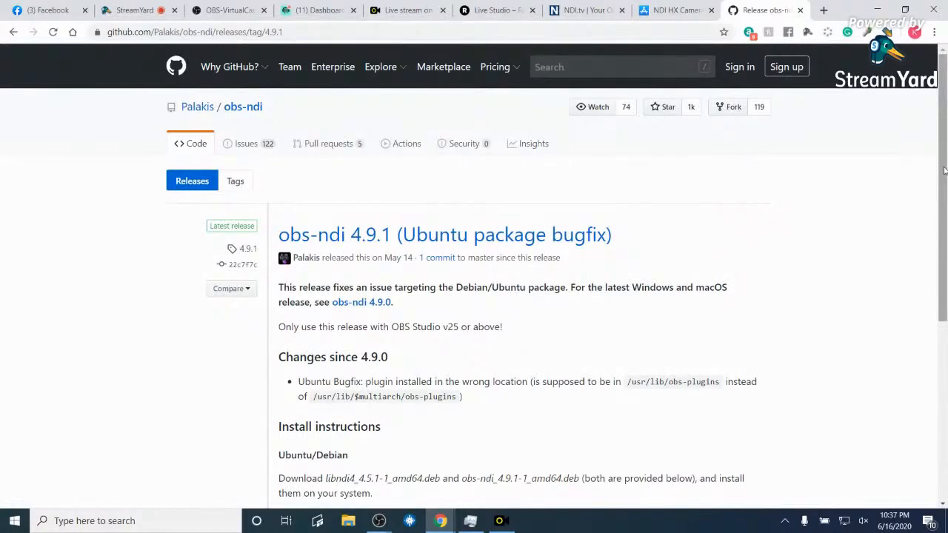
{"action": "scroll", "coordinate": [944, 170], "scroll_direction": "down", "scroll_amount": 3}
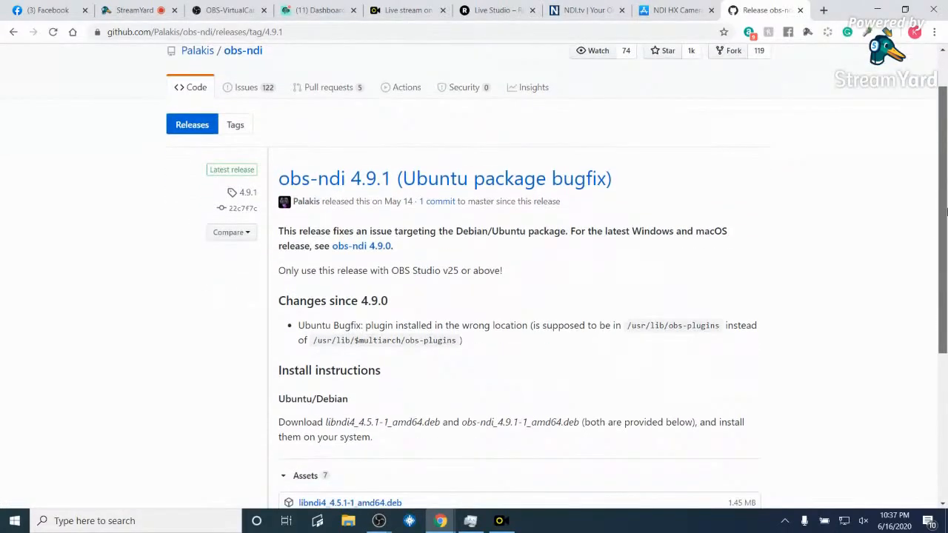
{"action": "scroll", "coordinate": [932, 338], "scroll_direction": "down", "scroll_amount": 1}
{"action": "scroll", "coordinate": [932, 338], "scroll_direction": "up", "scroll_amount": 1}
{"action": "scroll", "coordinate": [932, 339], "scroll_direction": "down", "scroll_amount": 2}
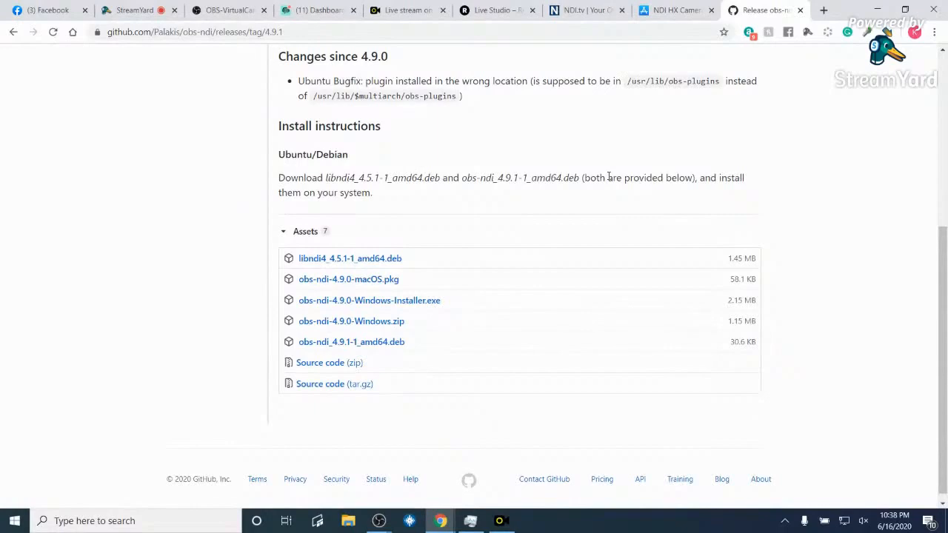
{"action": "left_click", "coordinate": [400, 307]}
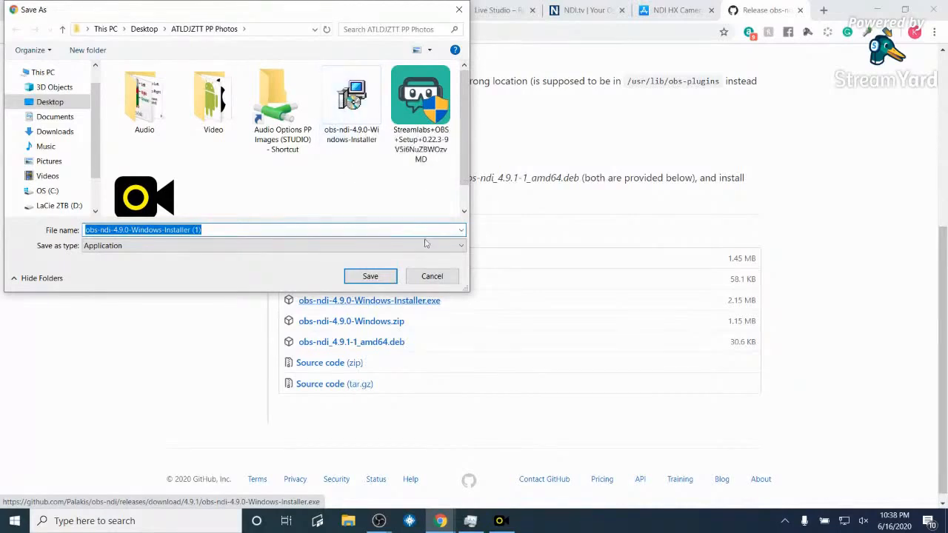
{"action": "left_click", "coordinate": [431, 276]}
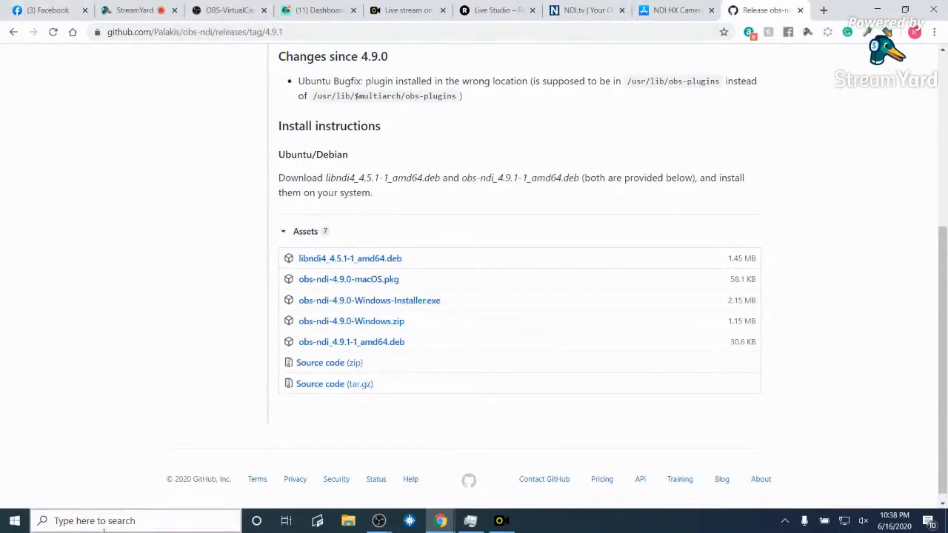
- Close the duplicate OBS window showing the Memorial Day scene
{"action": "mouse_move", "coordinate": [377, 522]}
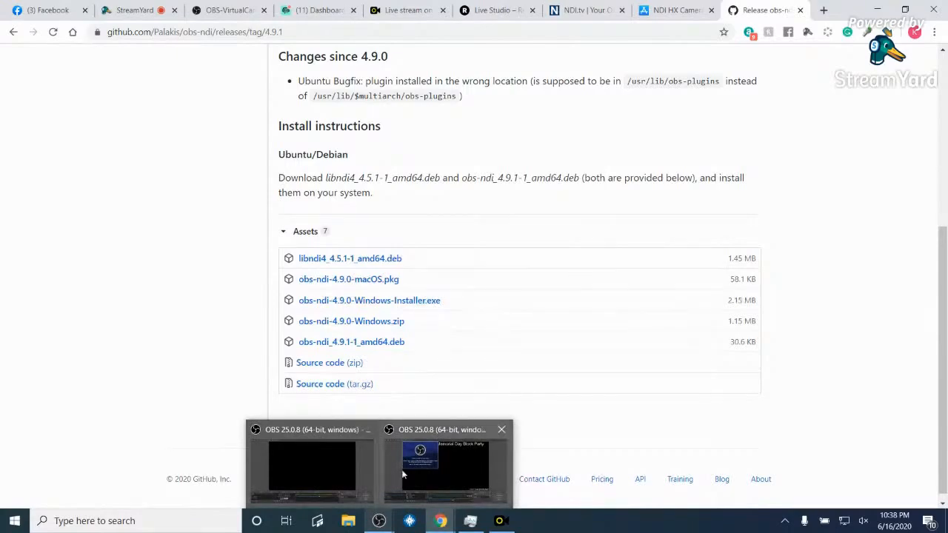
{"action": "mouse_move", "coordinate": [439, 469]}
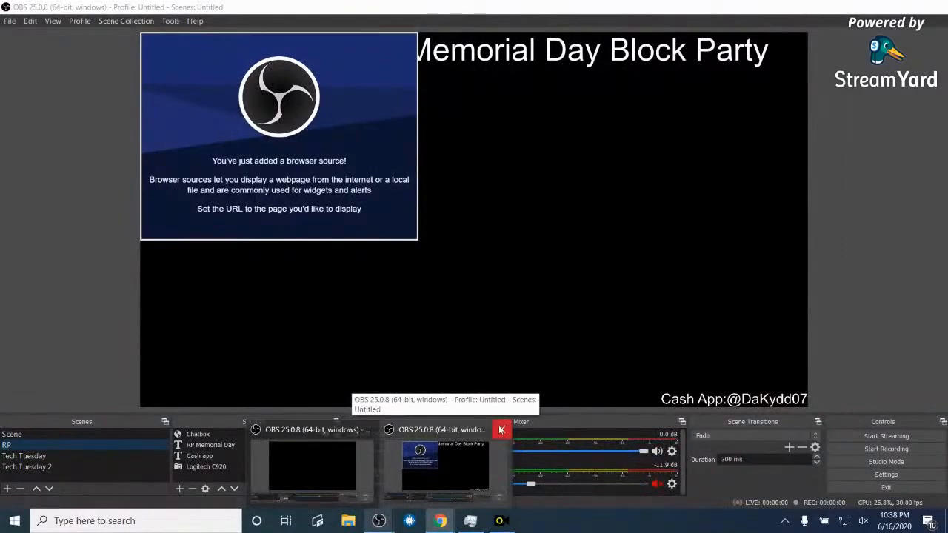
{"action": "left_click", "coordinate": [500, 429]}
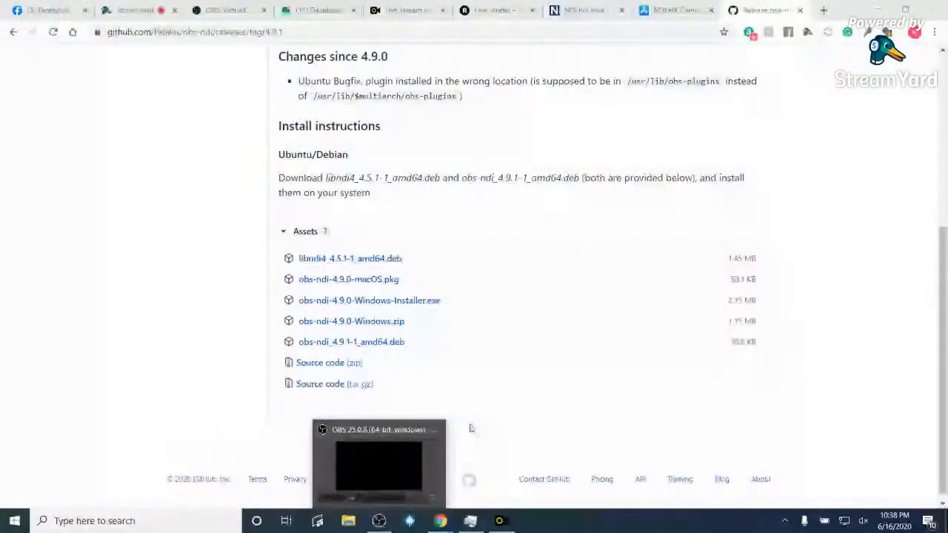
- Bring the remaining OBS window with the empty Scene forward and launch Serato DJ Pro
{"action": "left_click", "coordinate": [388, 457]}
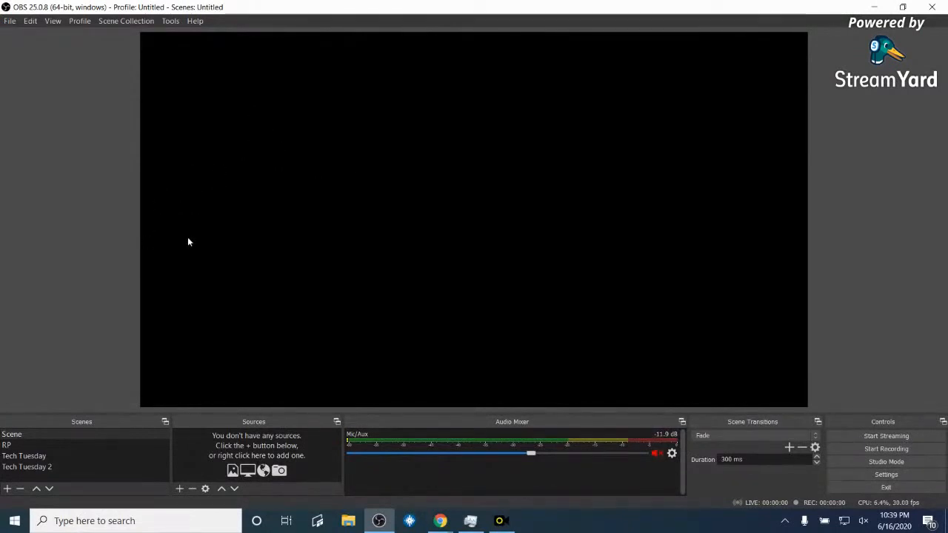
{"action": "left_click", "coordinate": [410, 521]}
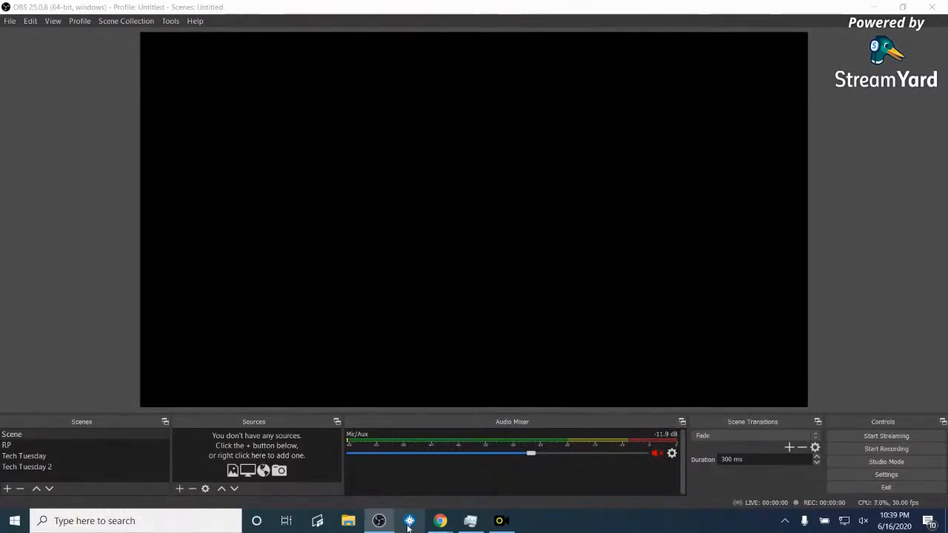
{"action": "left_click", "coordinate": [409, 525]}
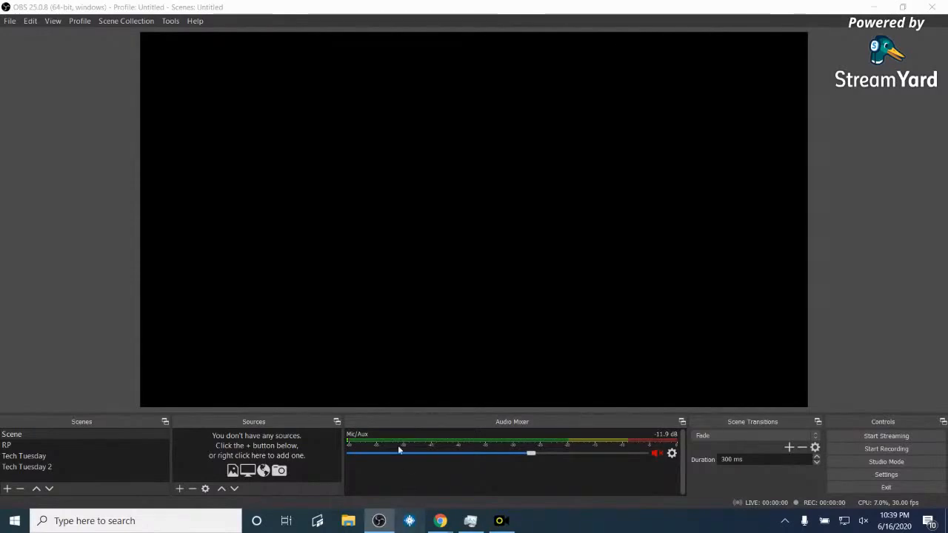
- Open Serato DJ Pro, hide the mixer below the decks, then start a new OBS scene
{"action": "left_click", "coordinate": [409, 522]}
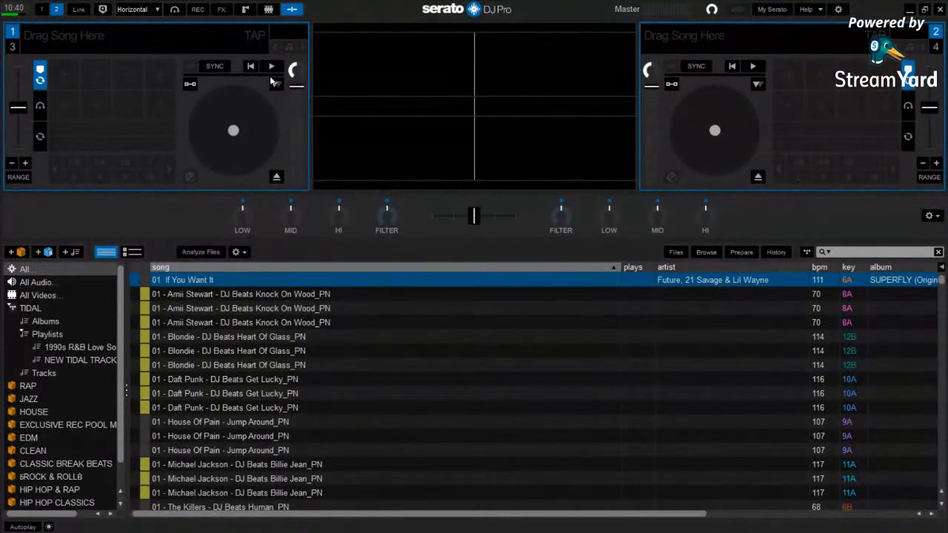
{"action": "left_click", "coordinate": [292, 9]}
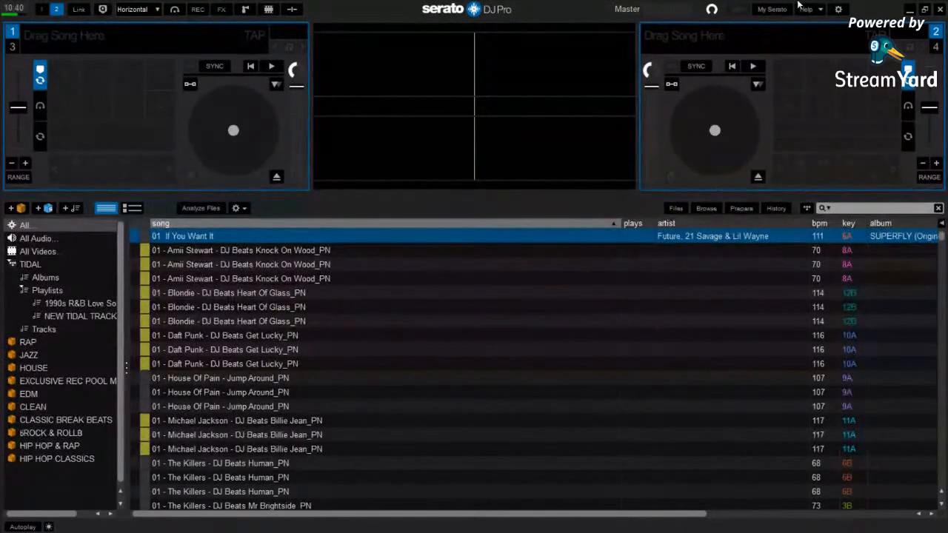
{"action": "left_click", "coordinate": [910, 10]}
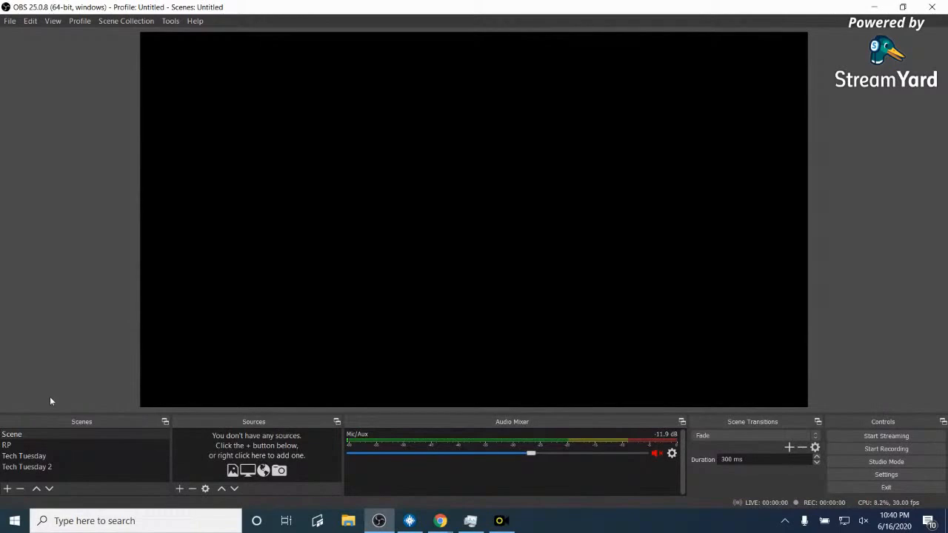
{"action": "left_click", "coordinate": [7, 488]}
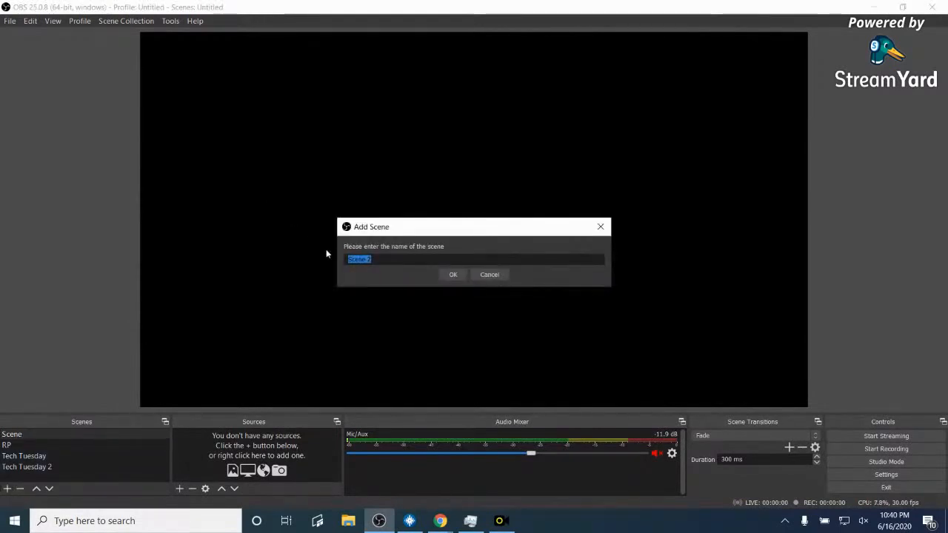
- Name the new scene 'NDI Serato' and confirm it
{"action": "key", "text": "BackSpace"}
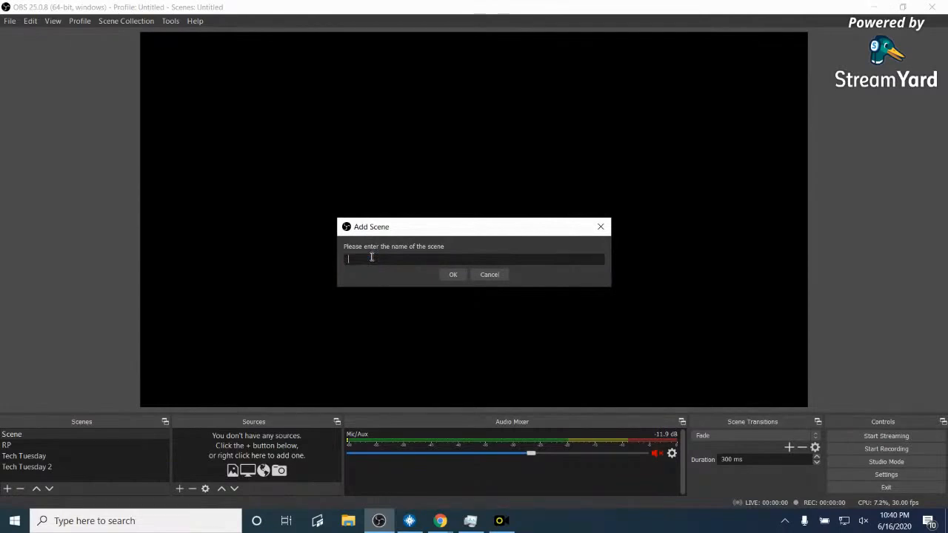
{"action": "type", "text": "NDI Serato"}
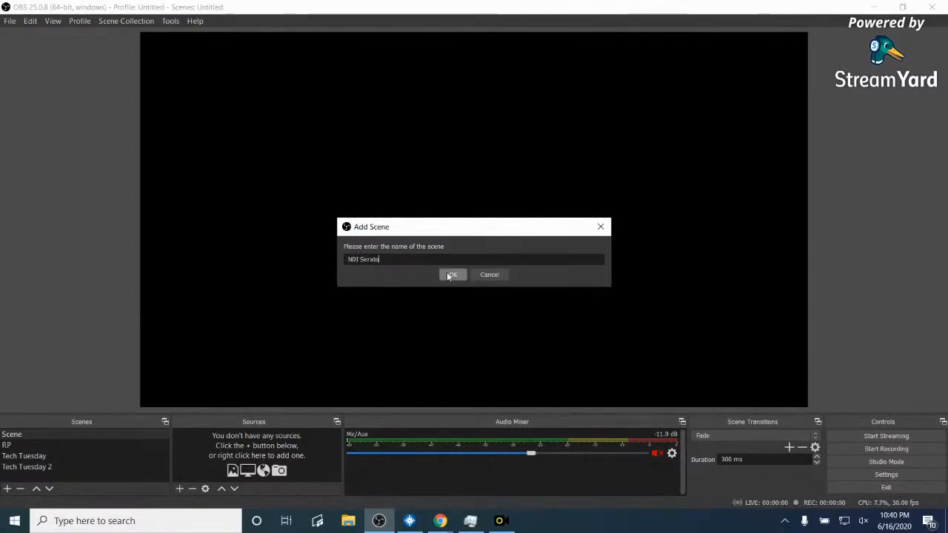
{"action": "left_click", "coordinate": [448, 274]}
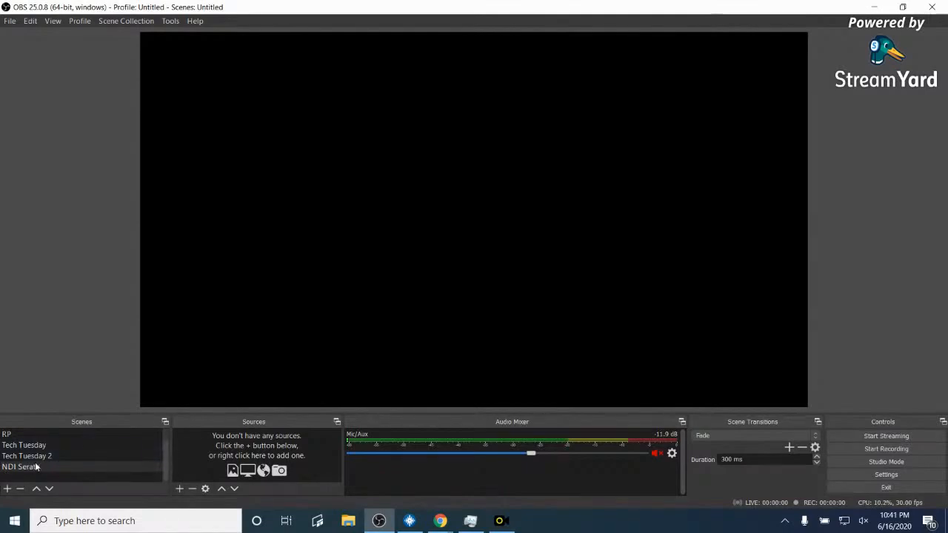
- Dock Scenes on the left and move the Audio Mixer right with vertical meters
{"action": "left_click_drag", "start_coordinate": [62, 419], "coordinate": [2, 167]}
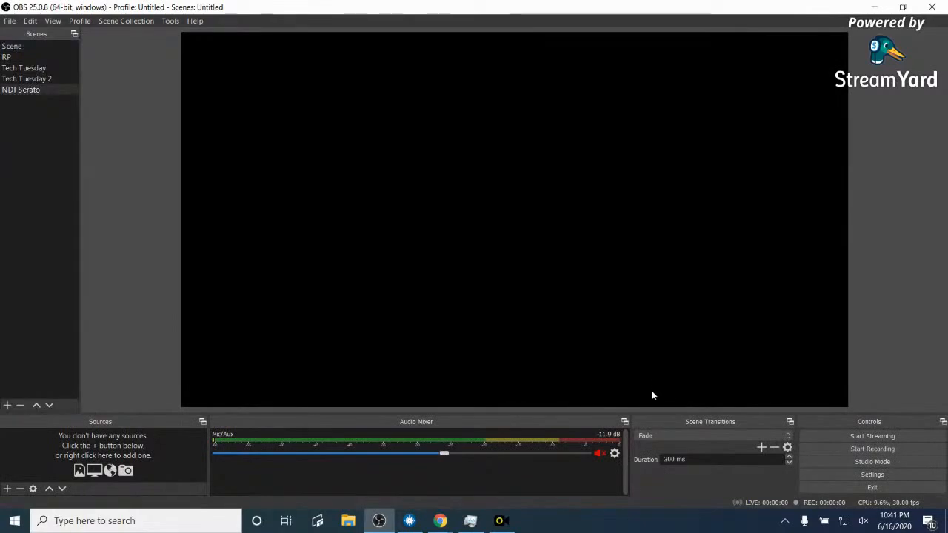
{"action": "left_click_drag", "start_coordinate": [578, 422], "coordinate": [941, 143]}
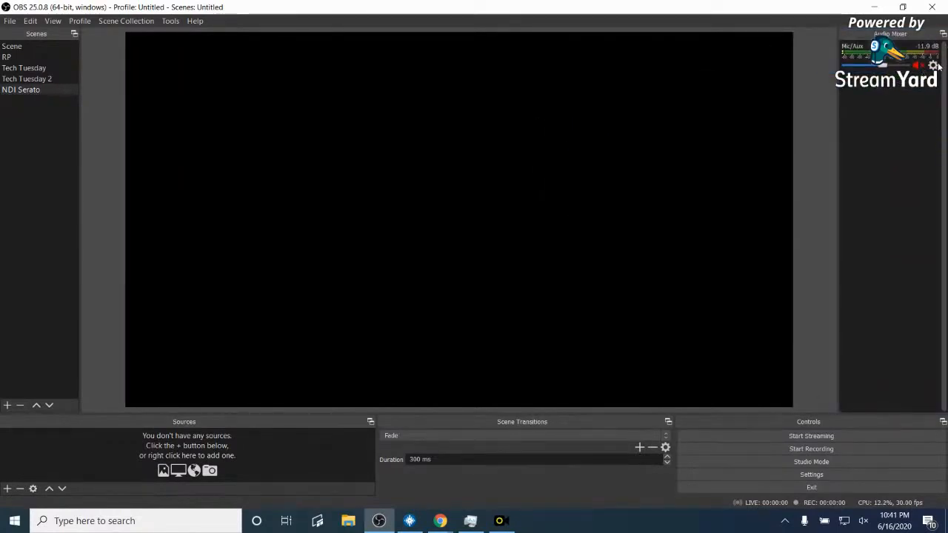
{"action": "left_click", "coordinate": [933, 66]}
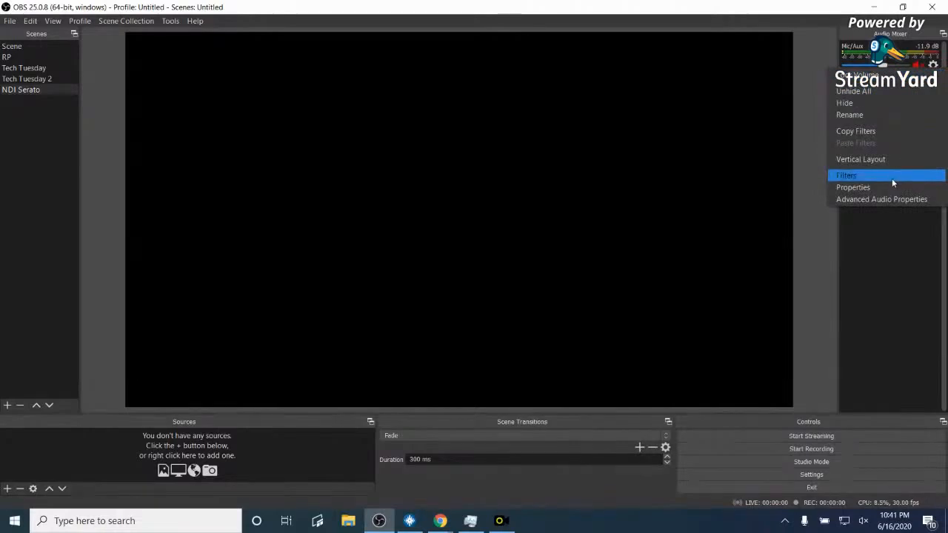
{"action": "left_click", "coordinate": [889, 159]}
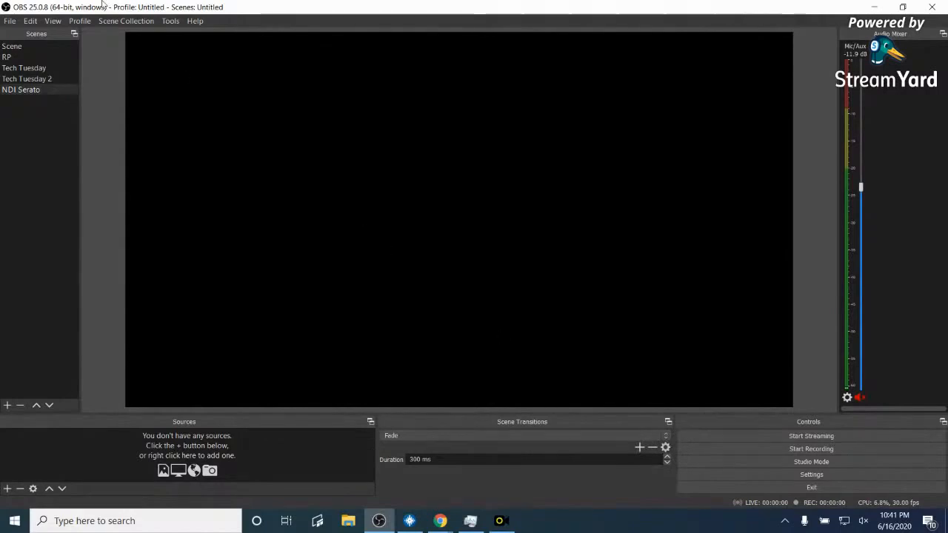
- Hide the Scene Transitions dock, widen the Sources panel, and select the NDI Serato scene
{"action": "left_click", "coordinate": [49, 21]}
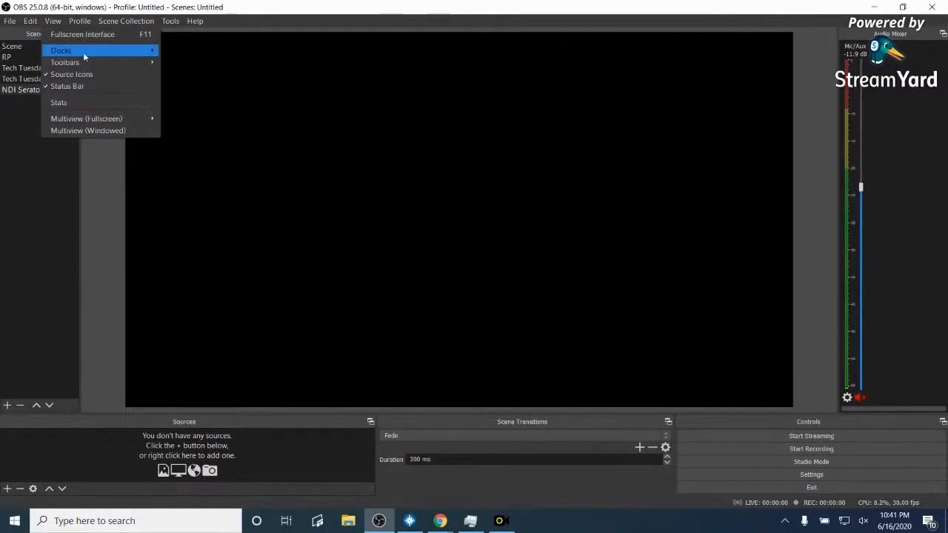
{"action": "mouse_move", "coordinate": [83, 52]}
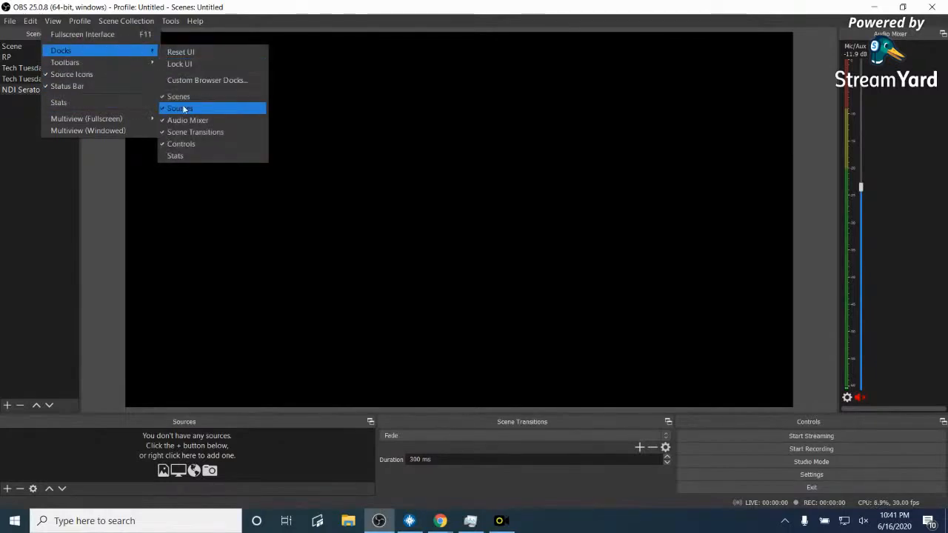
{"action": "left_click", "coordinate": [191, 131]}
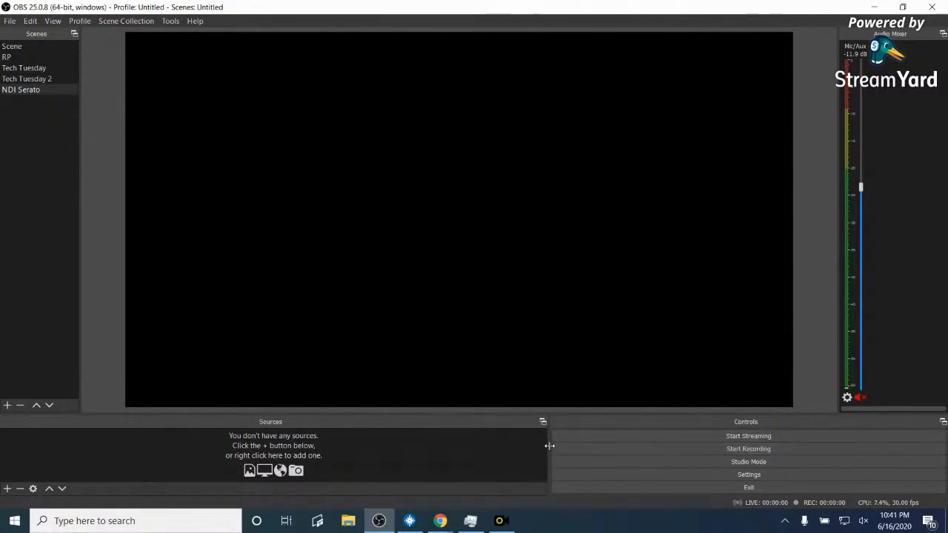
{"action": "left_click_drag", "start_coordinate": [549, 444], "coordinate": [631, 456]}
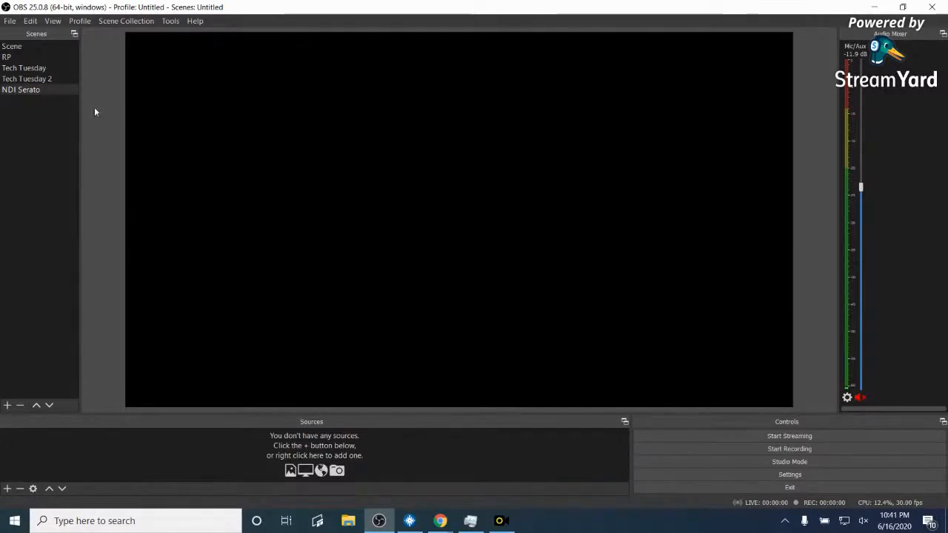
{"action": "left_click", "coordinate": [22, 90]}
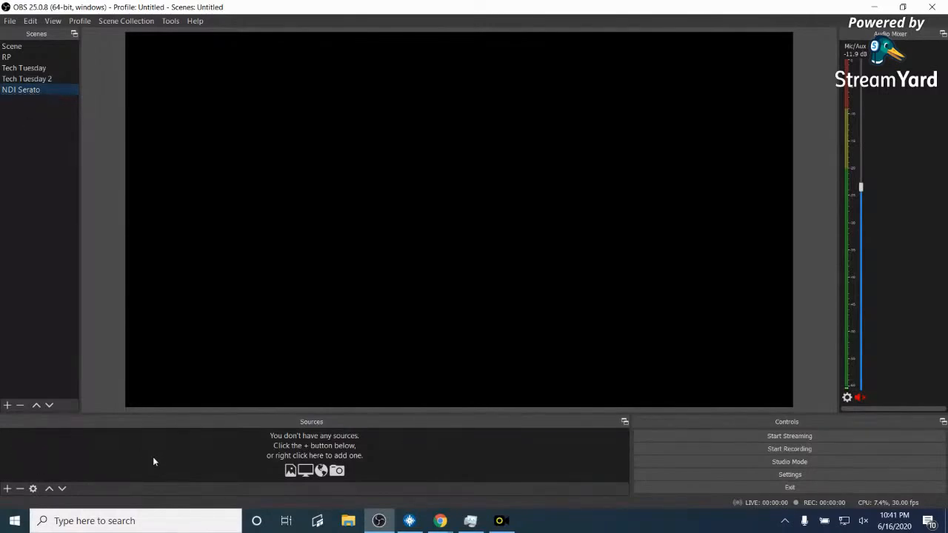
- Add a Display Capture source named 'Serato DJ' and close its properties
{"action": "left_click", "coordinate": [6, 489]}
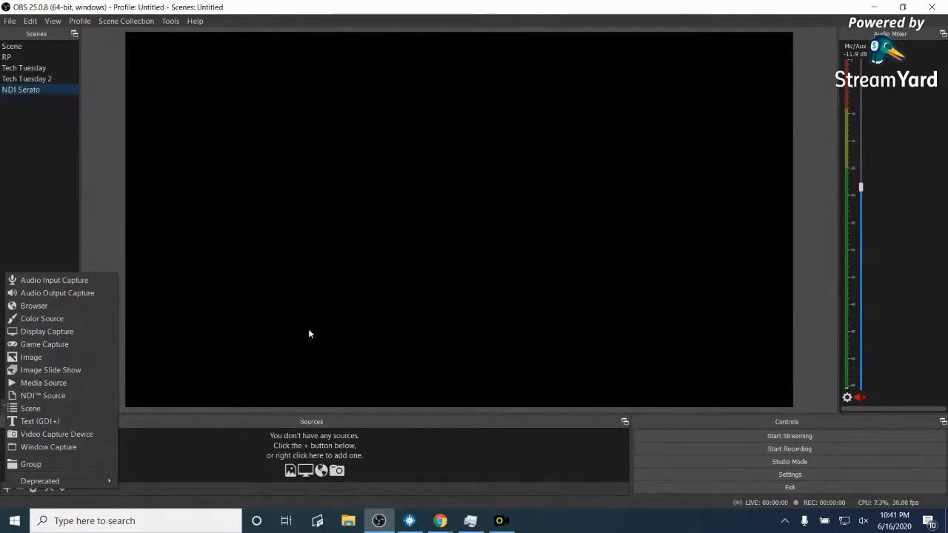
{"action": "left_click", "coordinate": [174, 175]}
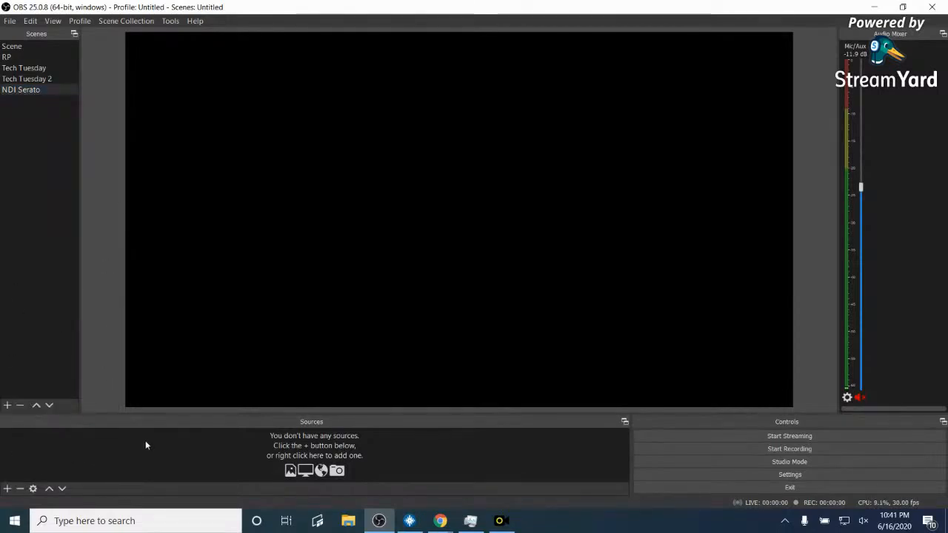
{"action": "left_click", "coordinate": [8, 489]}
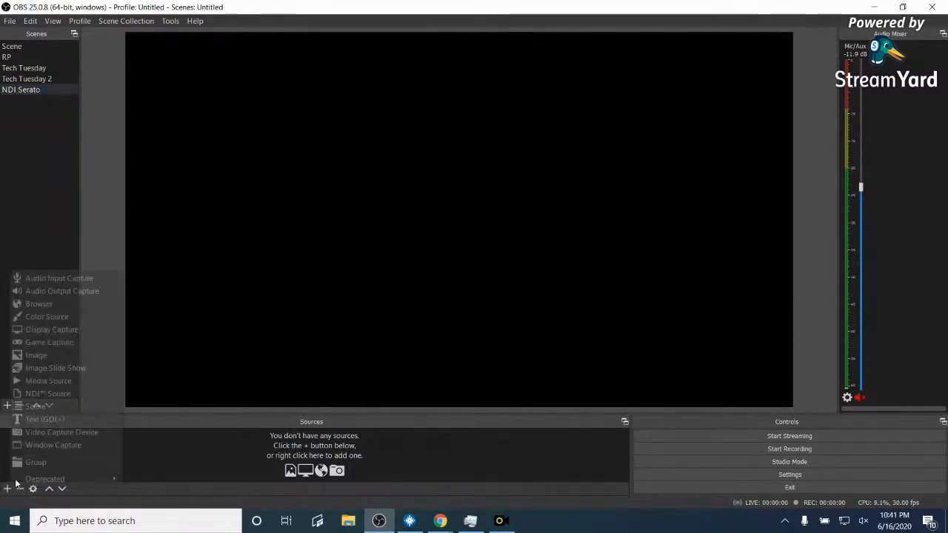
{"action": "left_click", "coordinate": [83, 331]}
{"action": "key", "text": "BackSpace"}
{"action": "type", "text": "S"}
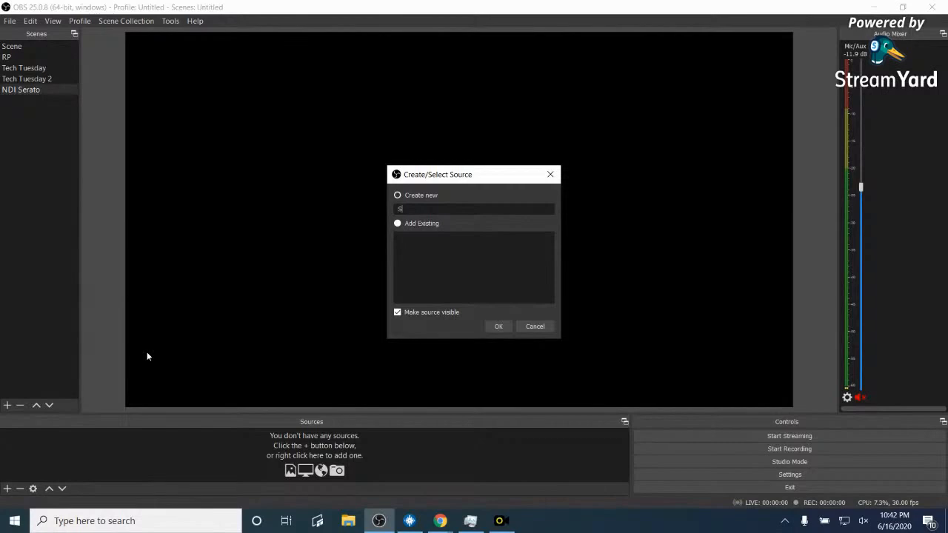
{"action": "type", "text": "erato DJ"}
{"action": "left_click", "coordinate": [498, 326]}
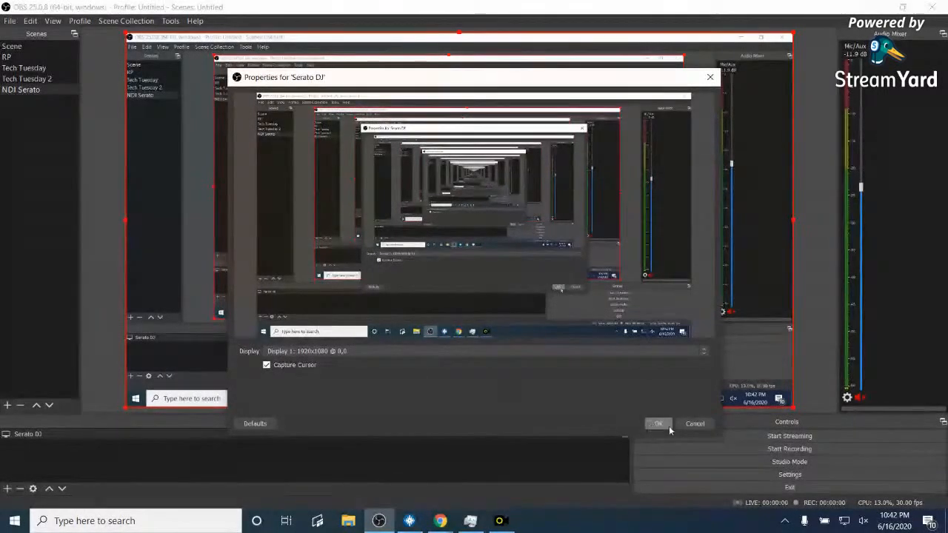
{"action": "left_click", "coordinate": [693, 425]}
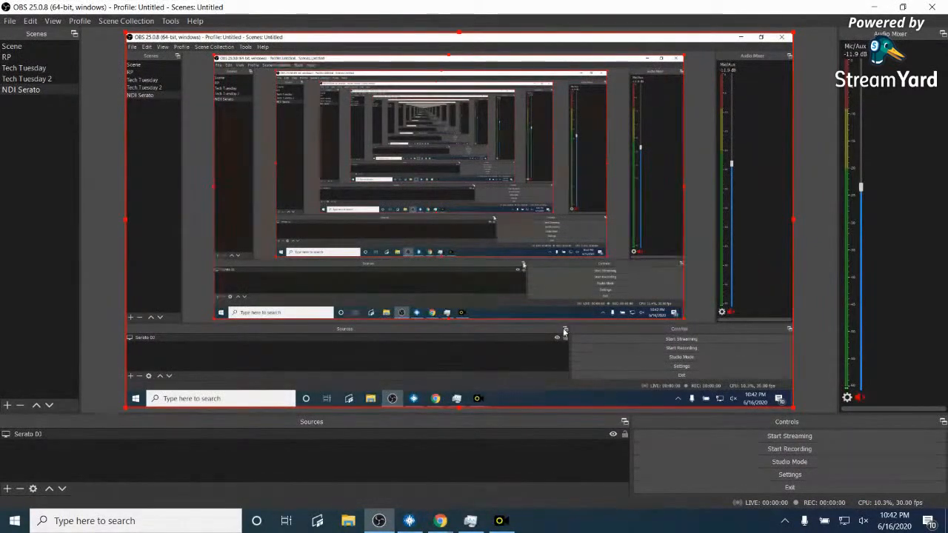
- Delete the Serato DJ display capture source, confirming with Yes
{"action": "right_click", "coordinate": [34, 435]}
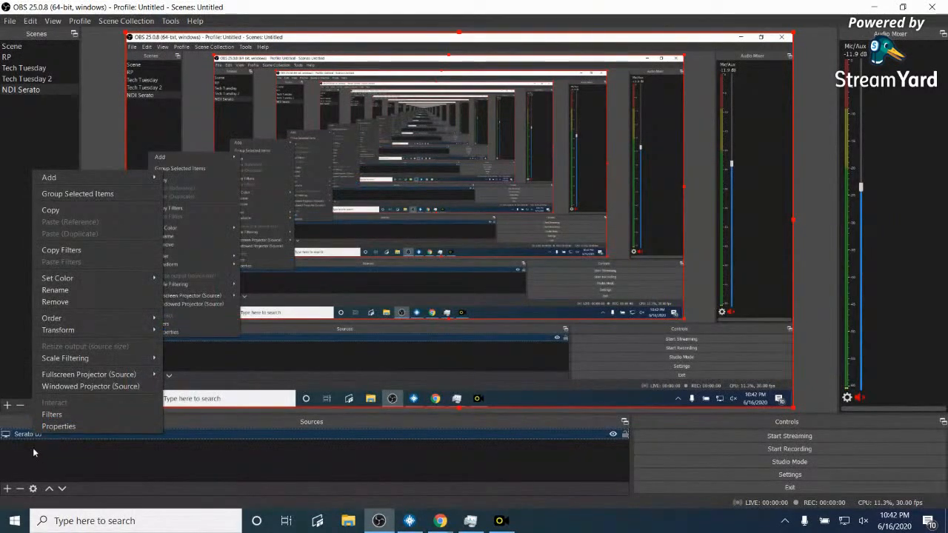
{"action": "left_click", "coordinate": [20, 488]}
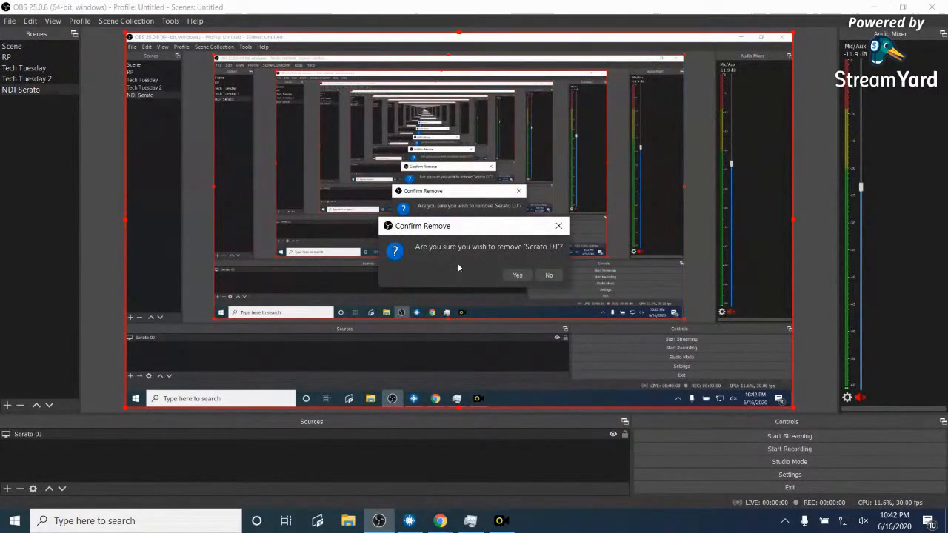
{"action": "left_click", "coordinate": [517, 276]}
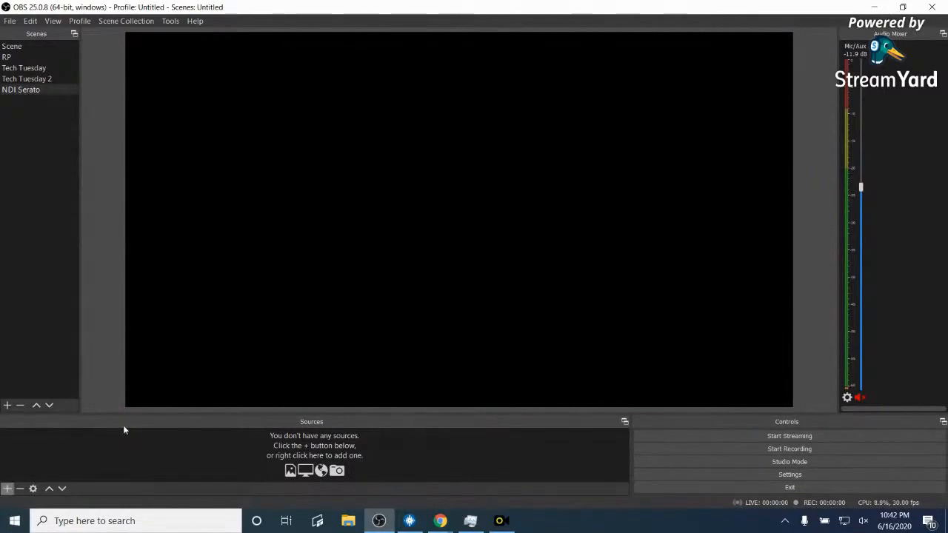
- Add a Window Capture source named 'Serato DJ (W. CAPTURE)'
{"action": "left_click", "coordinate": [7, 488]}
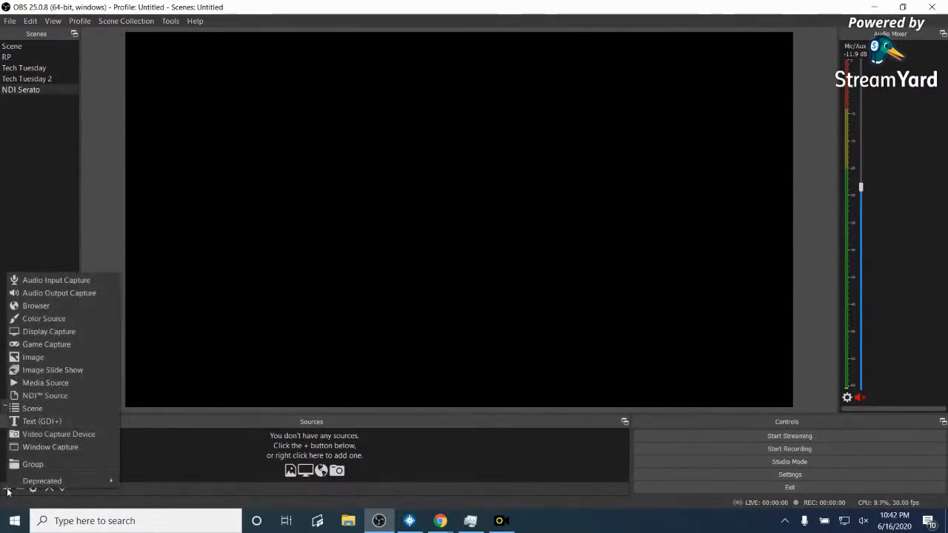
{"action": "left_click", "coordinate": [64, 448]}
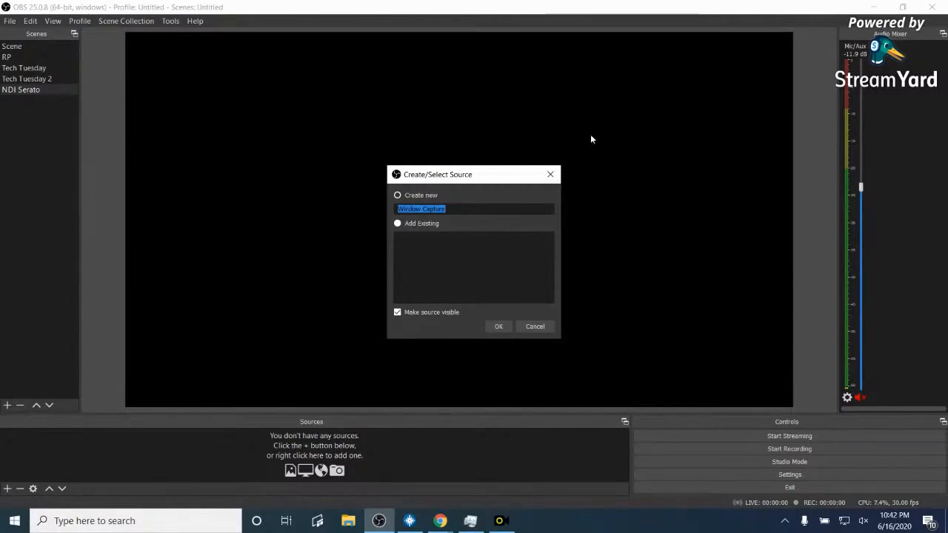
{"action": "key", "text": "BackSpace"}
{"action": "type", "text": "Serato DJ"}
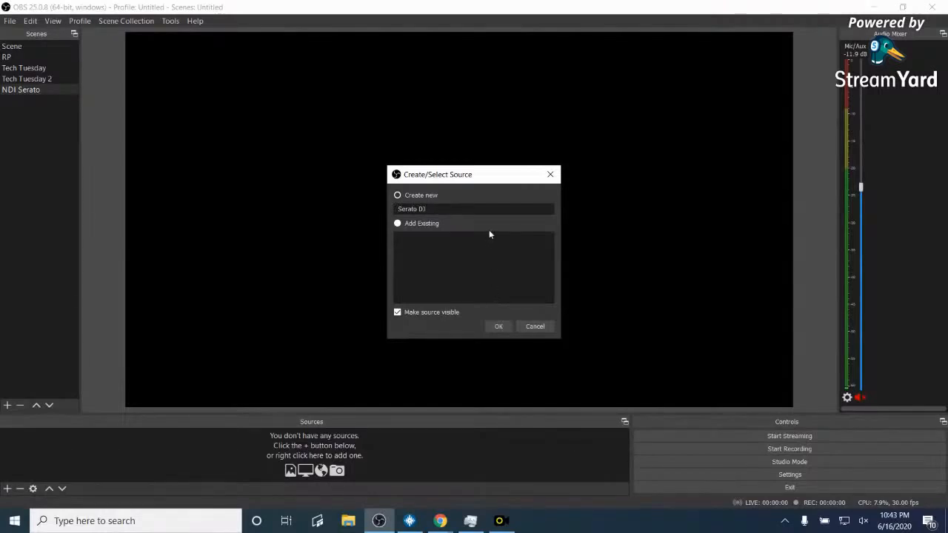
{"action": "type", "text": " (W"}
{"action": "type", "text": ". Capt"}
{"action": "type", "text": "ura"}
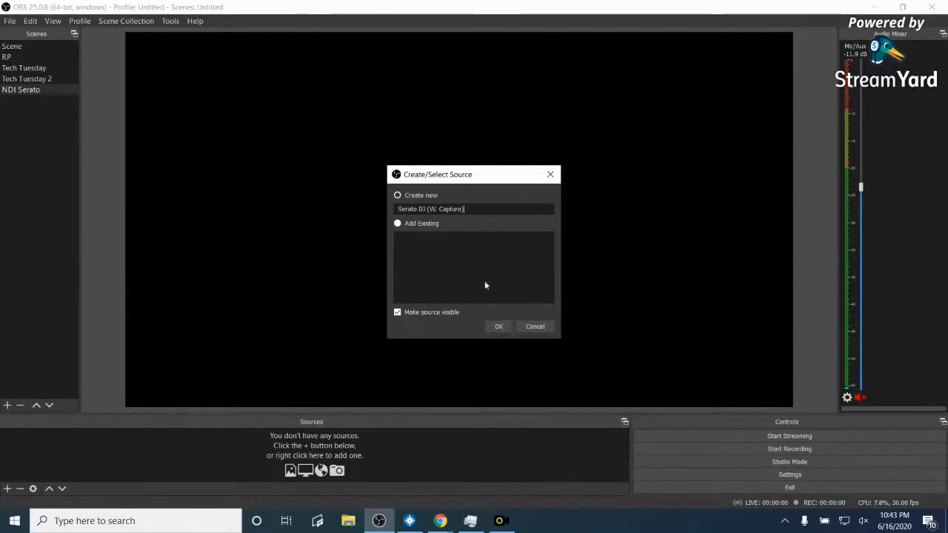
{"action": "key", "text": "BackSpace"}
{"action": "key", "text": "BackSpace"}
{"action": "key", "text": "BackSpace"}
{"action": "key", "text": "BackSpace"}
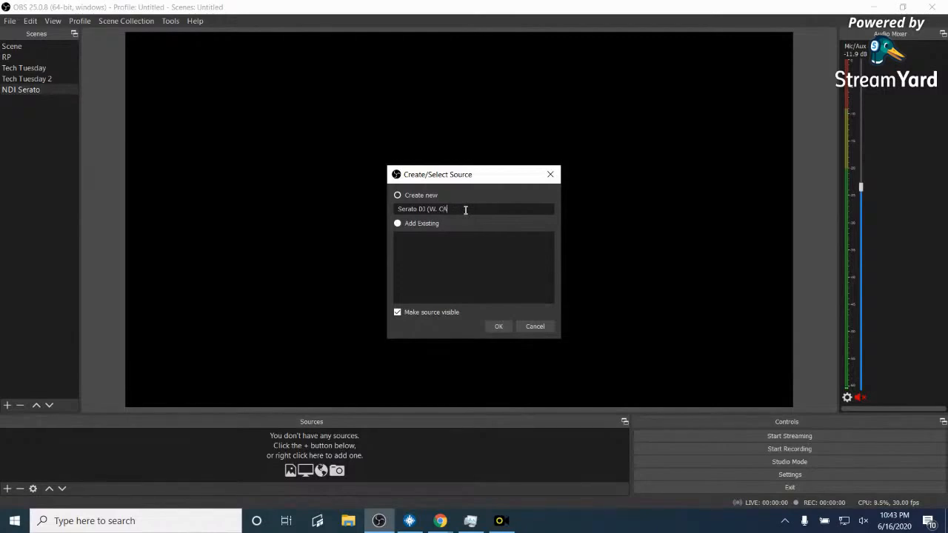
{"action": "type", "text": "CAPTURE)"}
{"action": "left_click", "coordinate": [499, 327]}
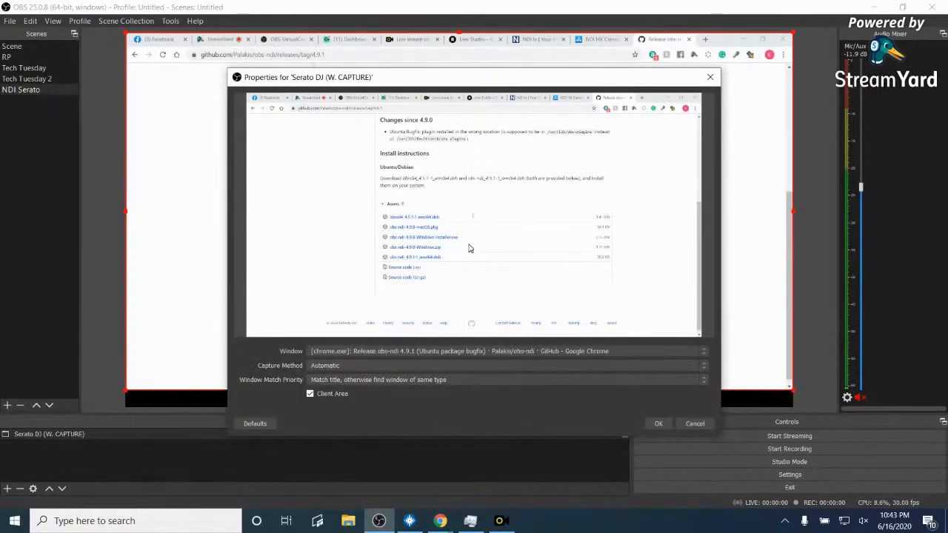
- Browse the capture's Window list and confirm Serato DJ Pro is not among the listed windows
{"action": "left_click", "coordinate": [703, 351]}
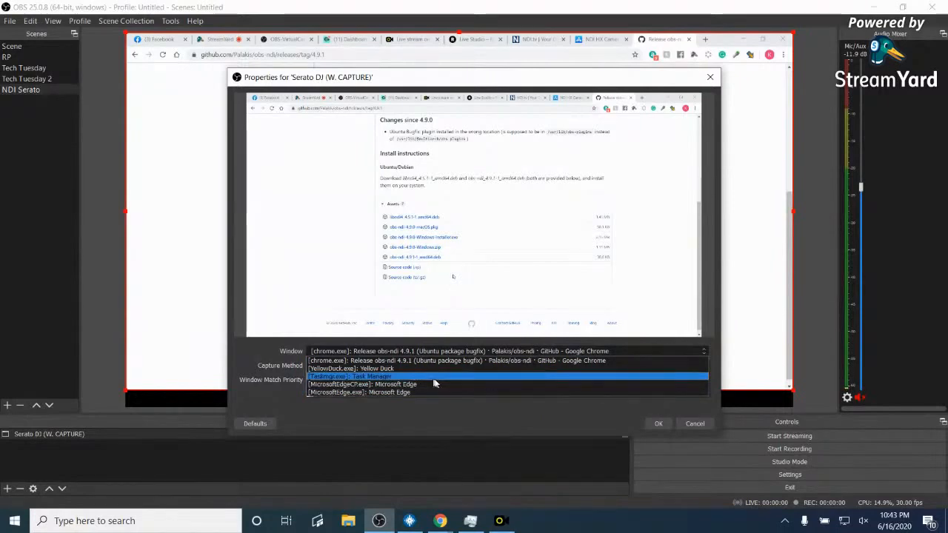
{"action": "key", "text": "Down"}
{"action": "key", "text": "Down"}
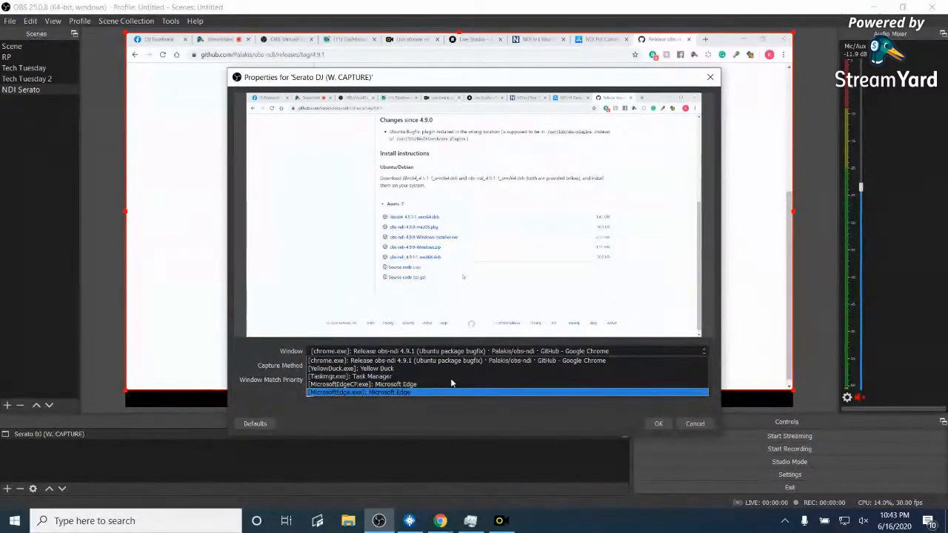
{"action": "key", "text": "Up"}
{"action": "key", "text": "Up"}
{"action": "key", "text": "Up"}
{"action": "key", "text": "Up"}
{"action": "key", "text": "Down"}
{"action": "key", "text": "Down"}
{"action": "key", "text": "Down"}
{"action": "key", "text": "Down"}
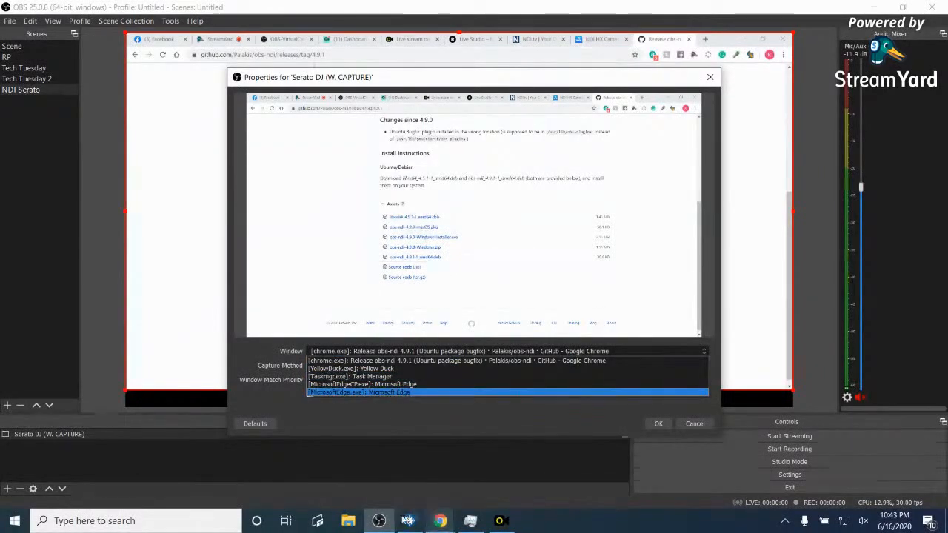
{"action": "mouse_move", "coordinate": [407, 523]}
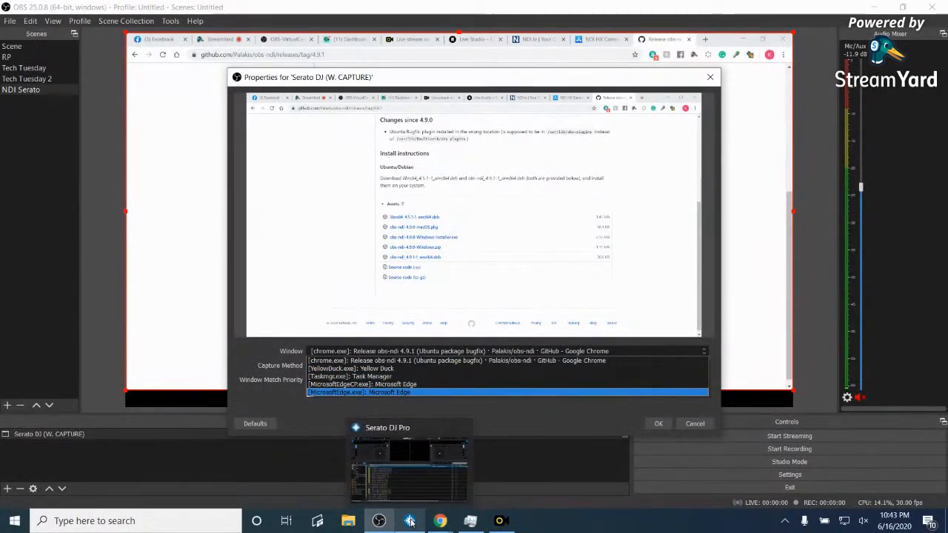
- Restore Serato DJ Pro from full screen, move it aside, and bring the capture properties forward
{"action": "left_click", "coordinate": [410, 522]}
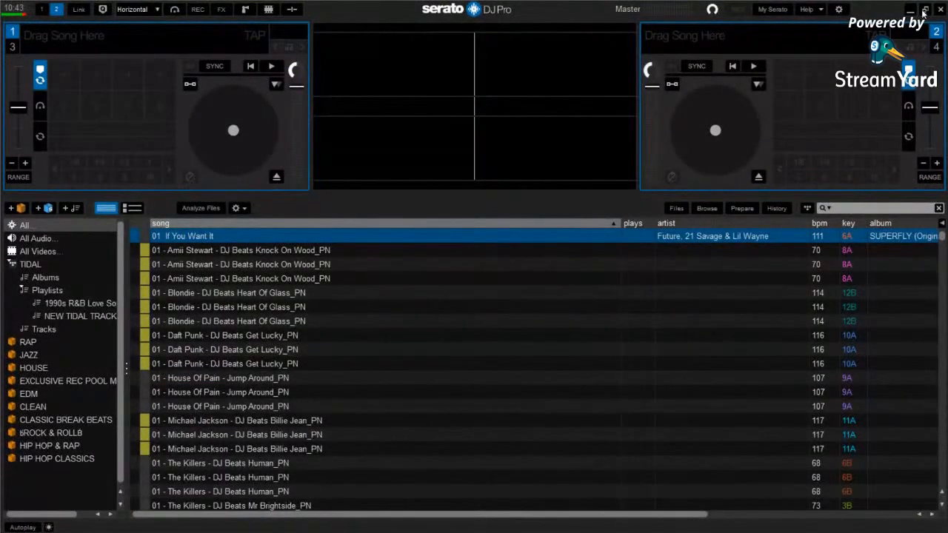
{"action": "left_click", "coordinate": [924, 10]}
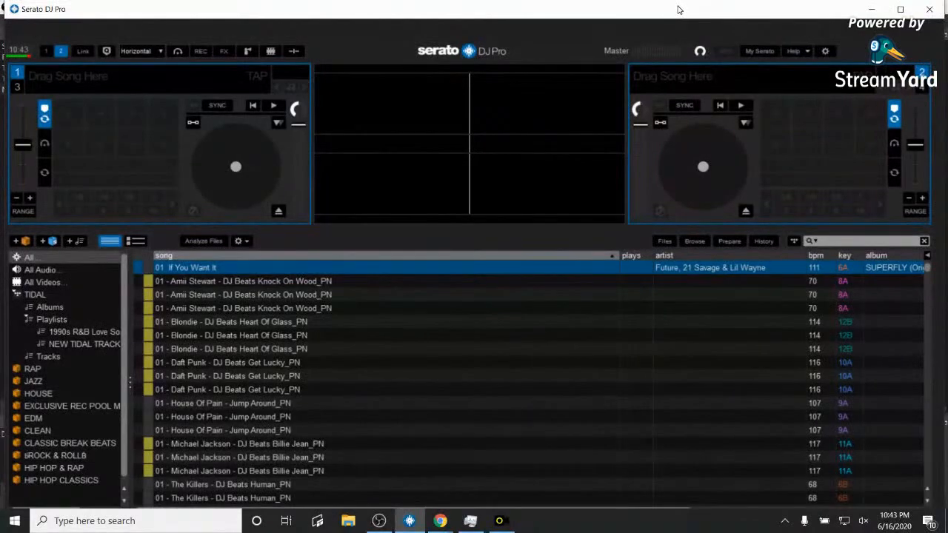
{"action": "left_click_drag", "start_coordinate": [680, 10], "coordinate": [845, 142]}
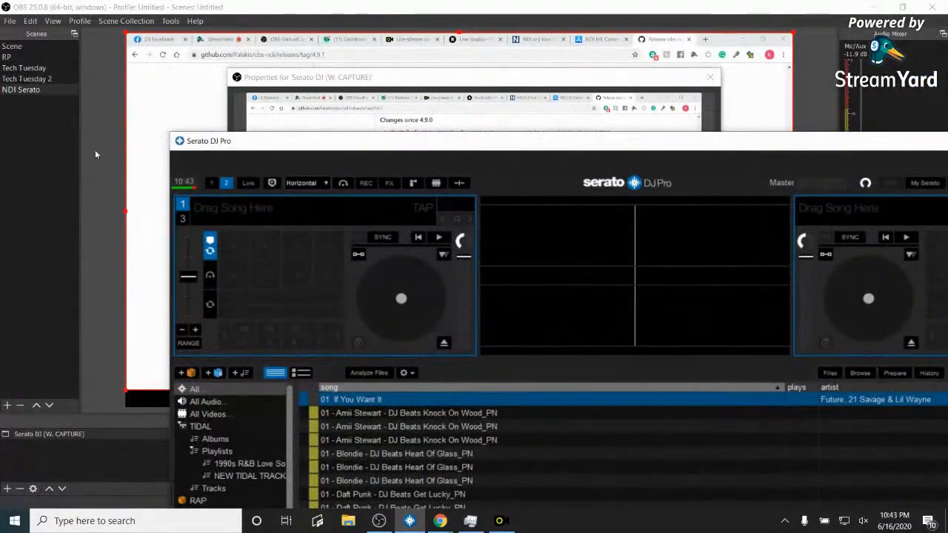
{"action": "left_click", "coordinate": [314, 77]}
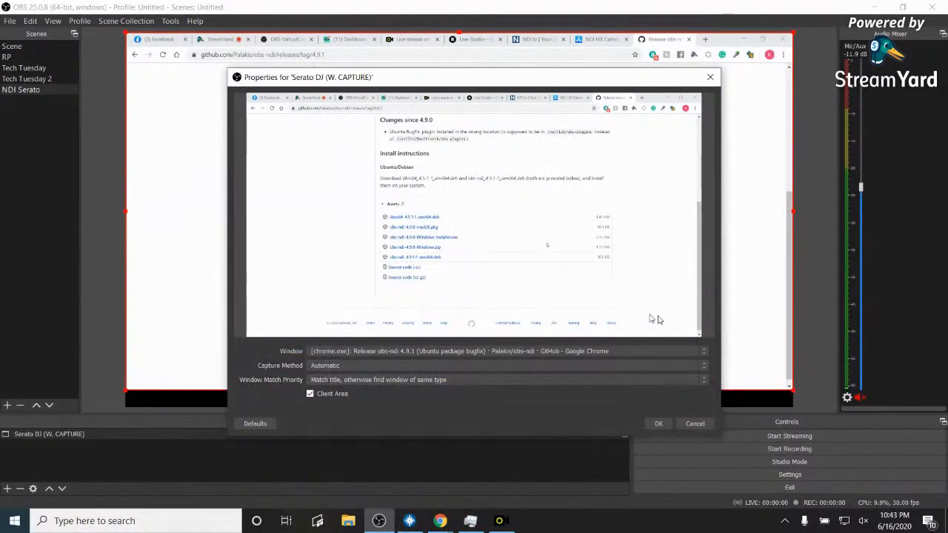
- Cancel the properties, then reopen the Serato DJ source and capture the Serato DJ Pro.exe window
{"action": "left_click", "coordinate": [704, 357]}
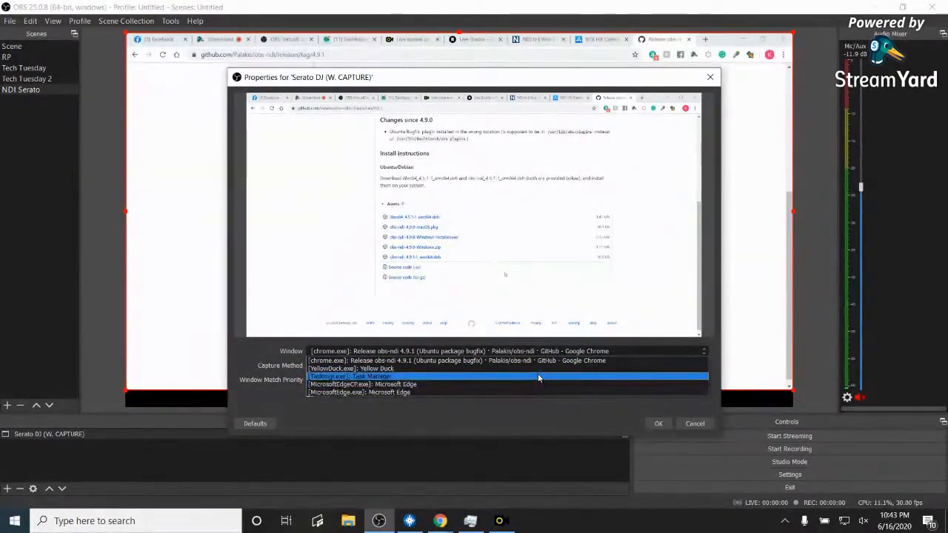
{"action": "left_click", "coordinate": [695, 423]}
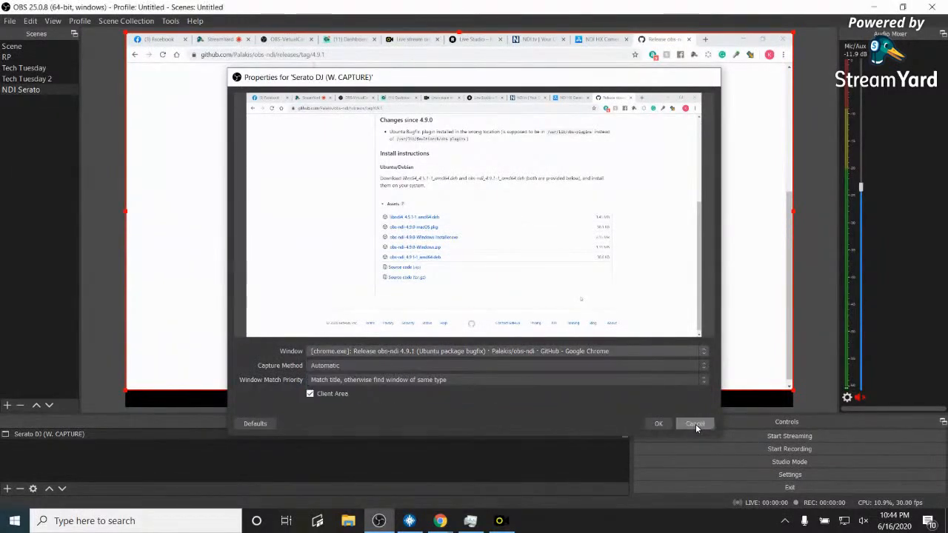
{"action": "left_click", "coordinate": [695, 423]}
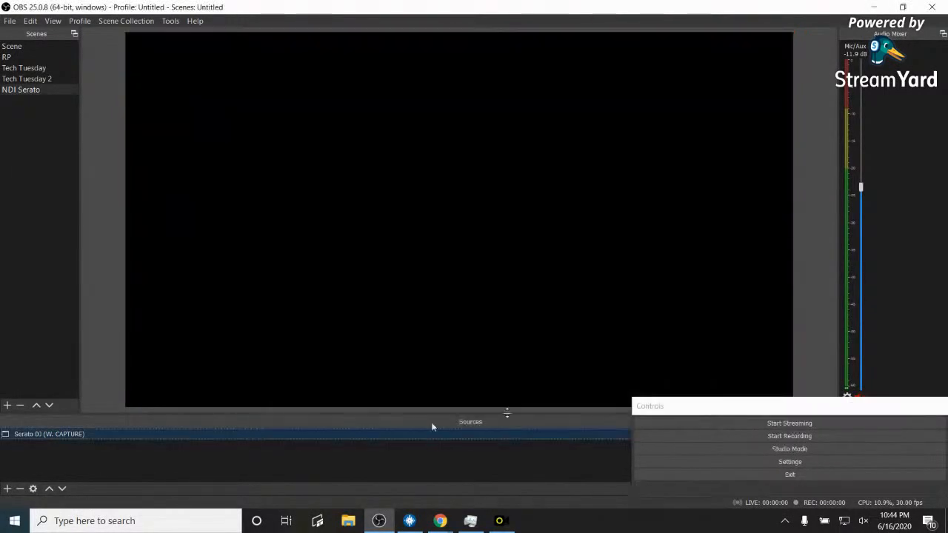
{"action": "double_click", "coordinate": [81, 433]}
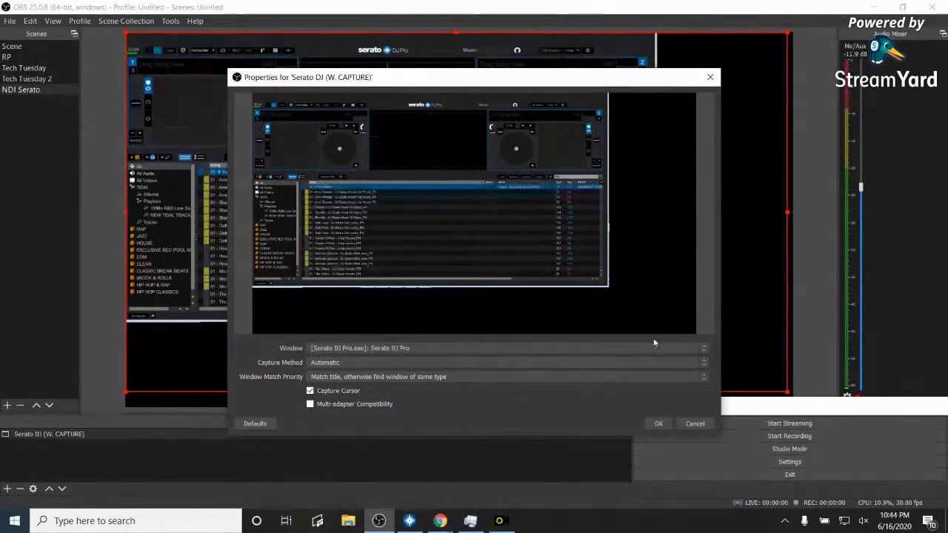
{"action": "left_click", "coordinate": [659, 423]}
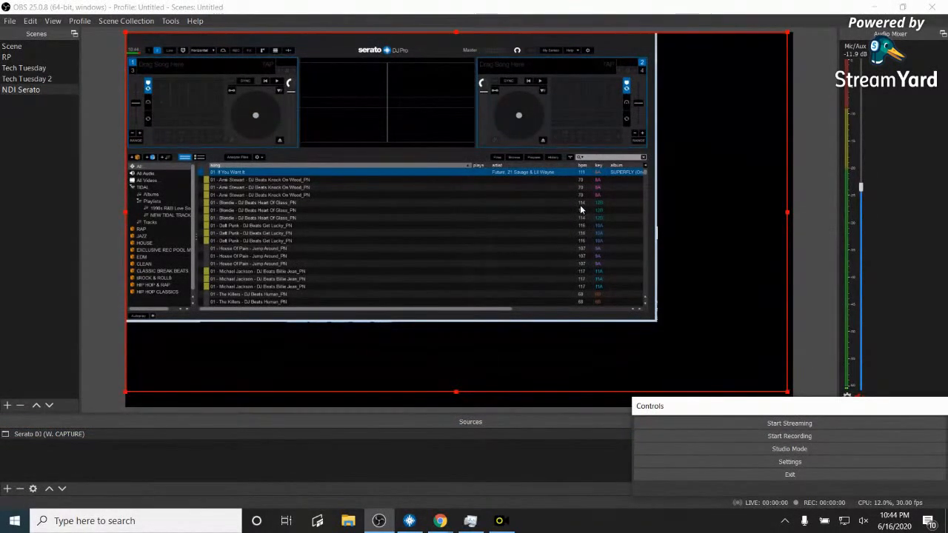
{"action": "left_click", "coordinate": [530, 180]}
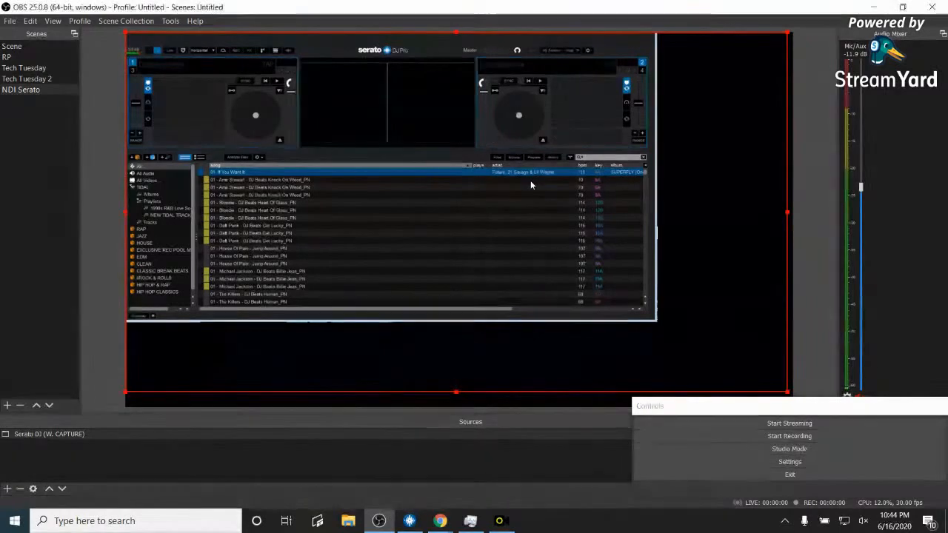
- Reset the Serato capture's transform to its original size
{"action": "right_click", "coordinate": [491, 182]}
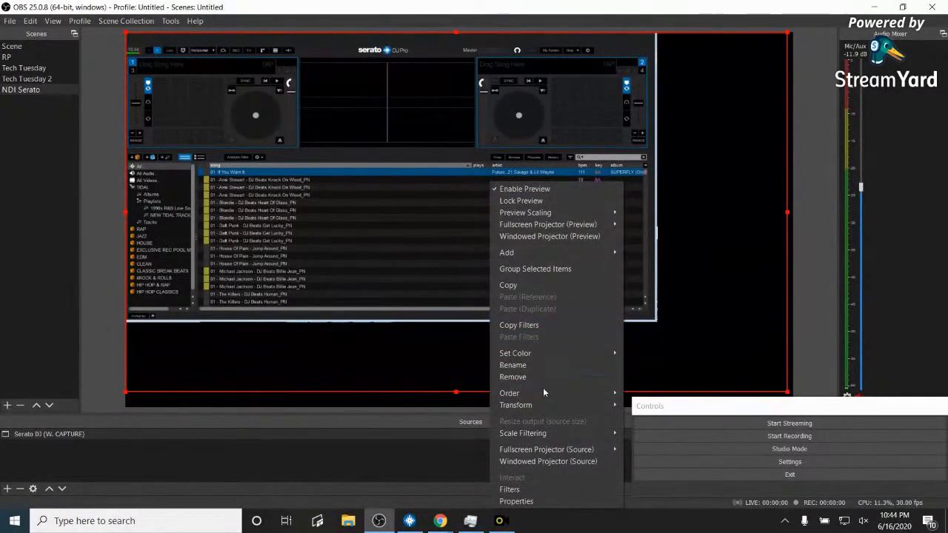
{"action": "mouse_move", "coordinate": [556, 404]}
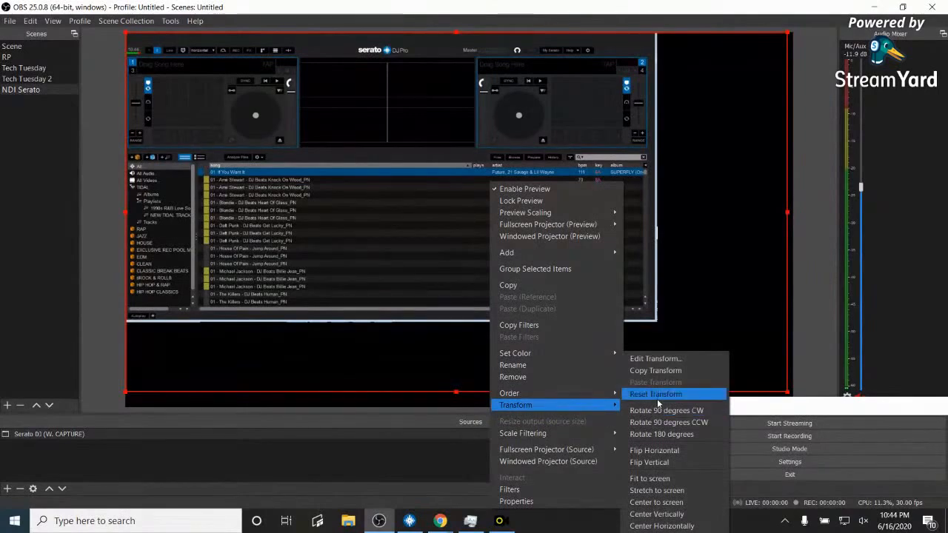
{"action": "left_click", "coordinate": [652, 483]}
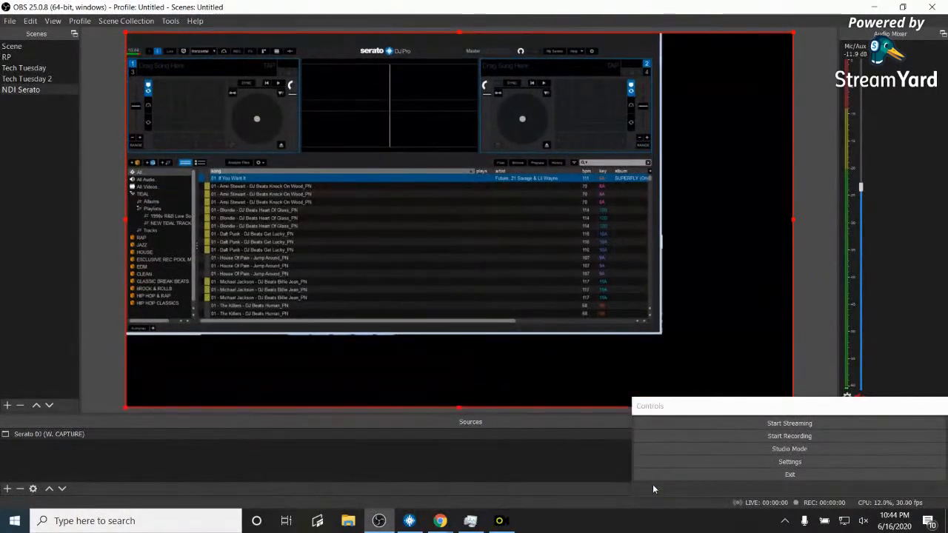
- Try Fit to screen and Center on the capture, then nudge and stretch it to the canvas bottom
{"action": "right_click", "coordinate": [535, 196]}
{"action": "mouse_move", "coordinate": [625, 421]}
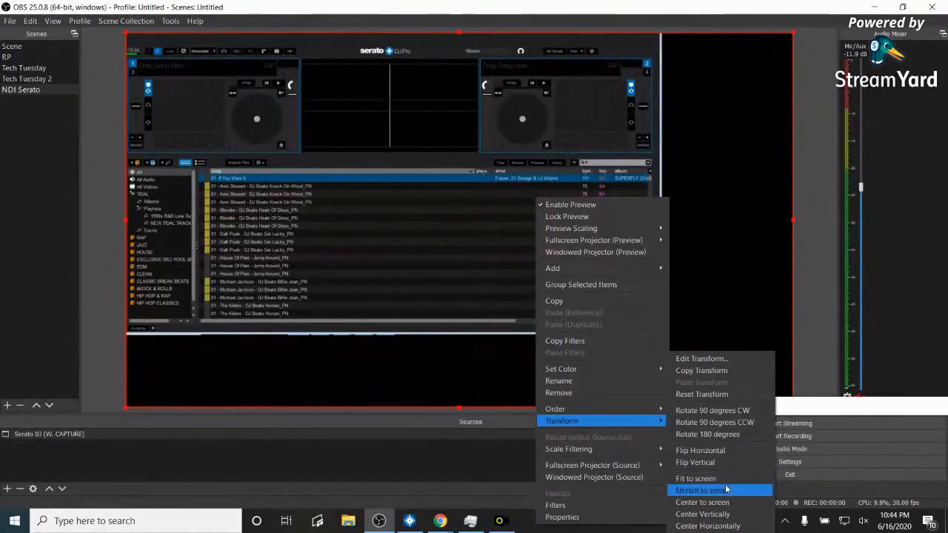
{"action": "left_click", "coordinate": [725, 492]}
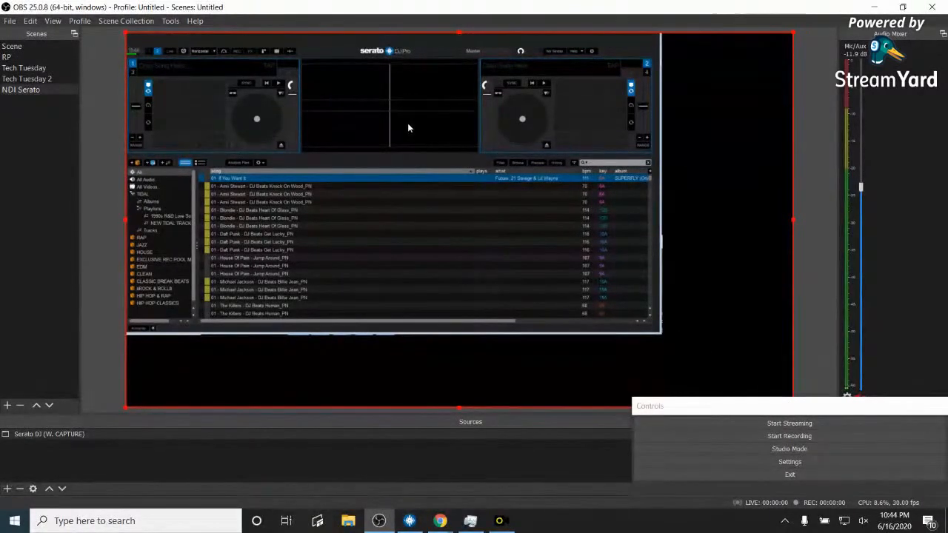
{"action": "right_click", "coordinate": [707, 200]}
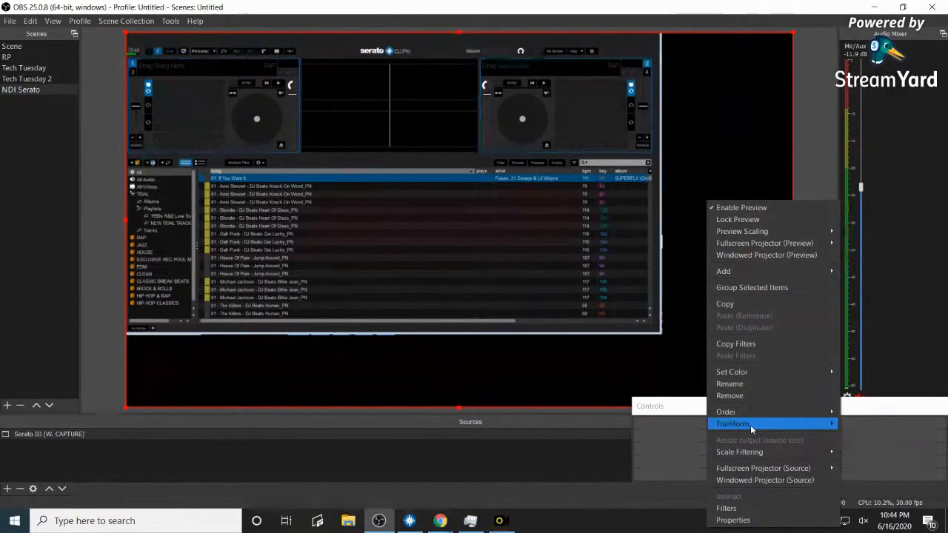
{"action": "mouse_move", "coordinate": [750, 424]}
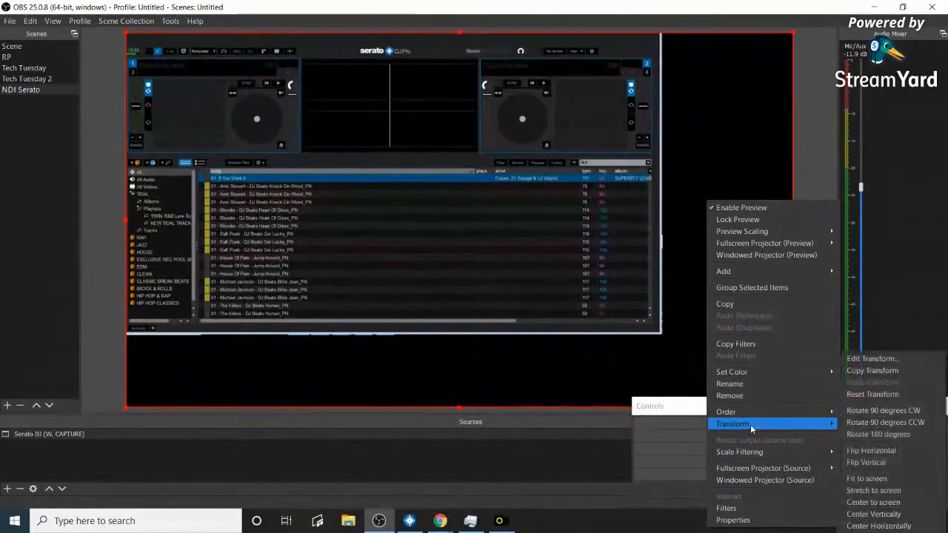
{"action": "left_click", "coordinate": [895, 502]}
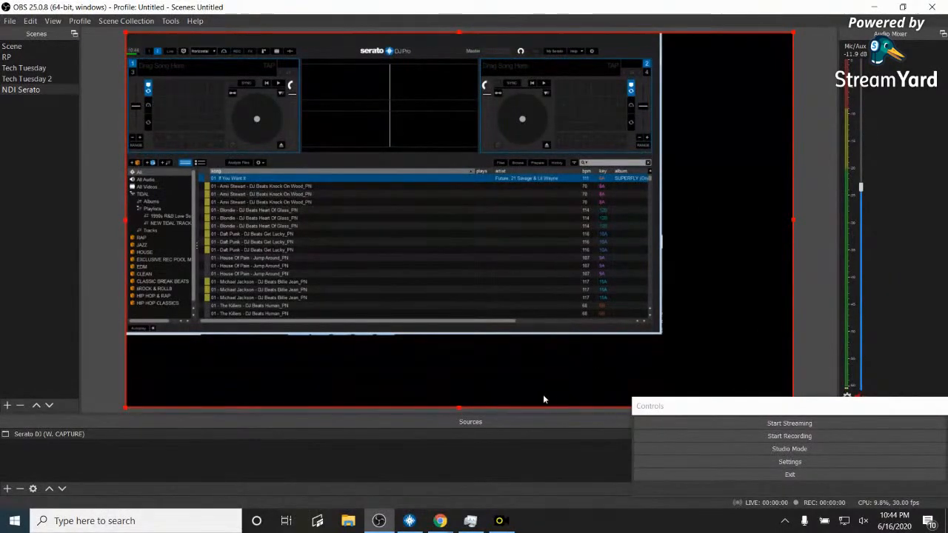
{"action": "left_click_drag", "start_coordinate": [457, 404], "coordinate": [475, 382]}
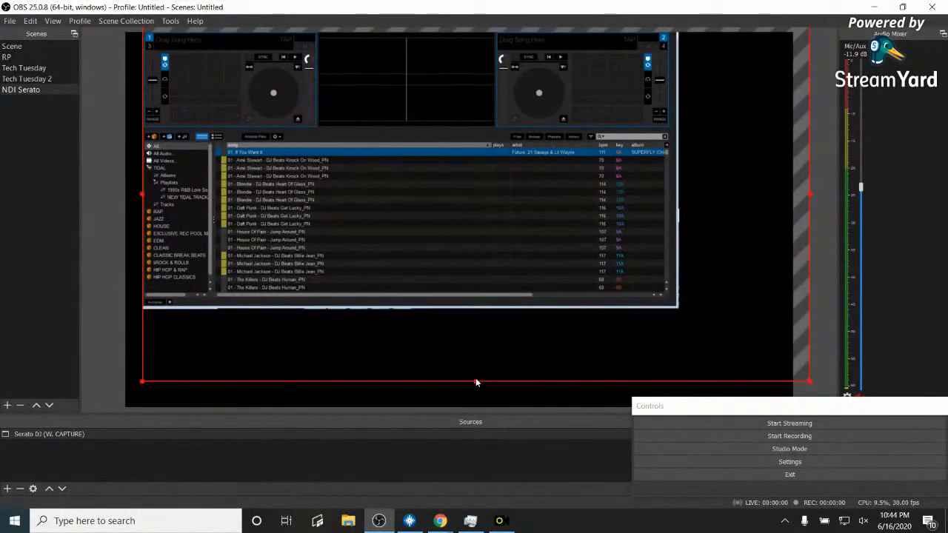
{"action": "left_click_drag", "start_coordinate": [496, 383], "coordinate": [481, 411]}
- Open Edit Transform for the Serato capture
{"action": "right_click", "coordinate": [460, 216]}
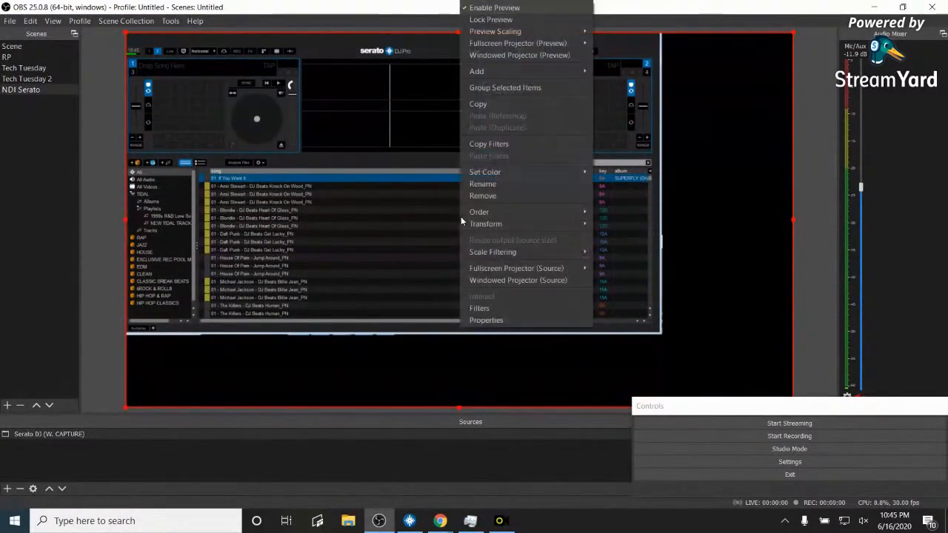
{"action": "mouse_move", "coordinate": [562, 224]}
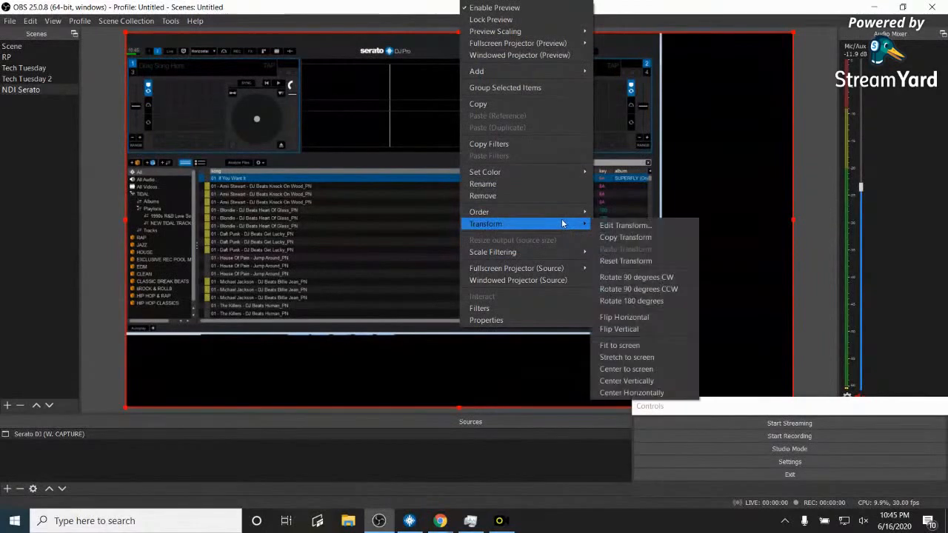
{"action": "left_click", "coordinate": [621, 228]}
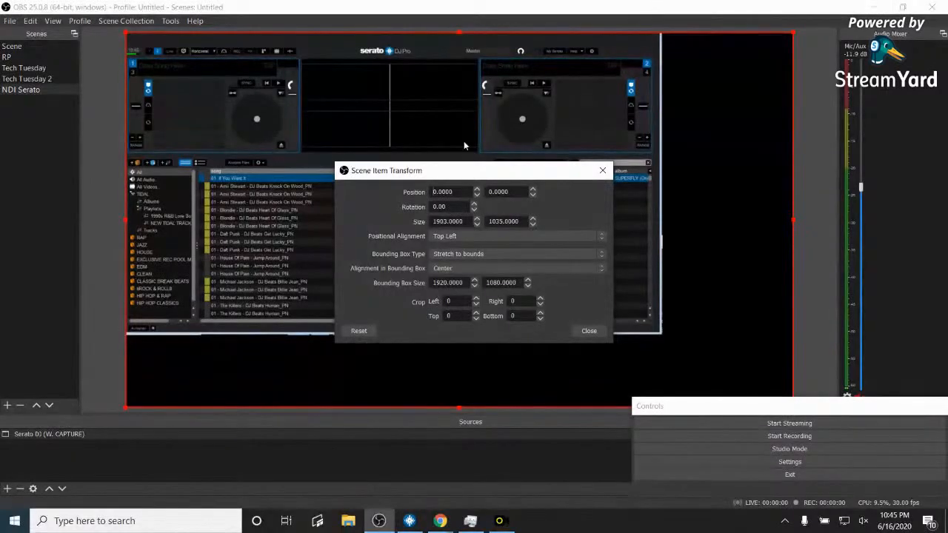
- Set Bounding Box Type to Scale to inner bounds and Positional Alignment to Top Left
{"action": "left_click", "coordinate": [575, 253]}
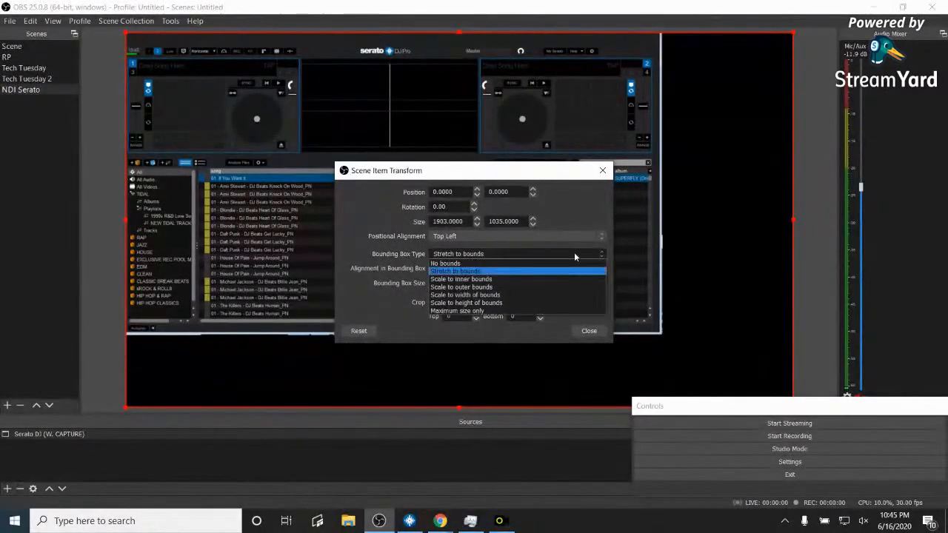
{"action": "left_click", "coordinate": [522, 287]}
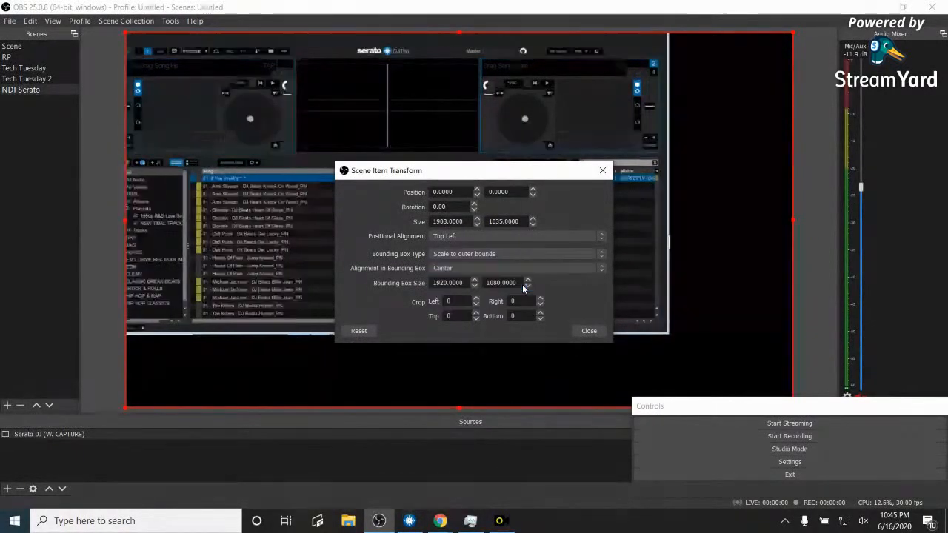
{"action": "left_click", "coordinate": [603, 255]}
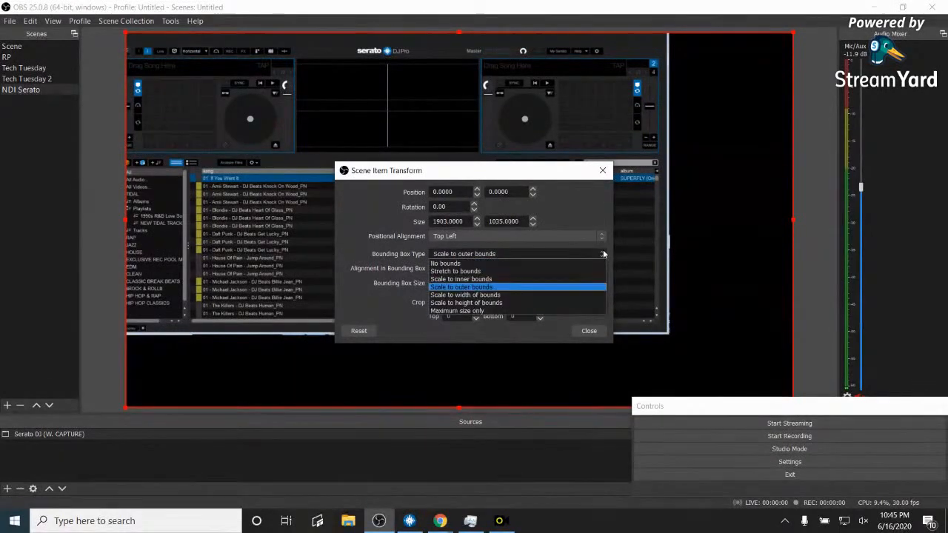
{"action": "left_click", "coordinate": [568, 279]}
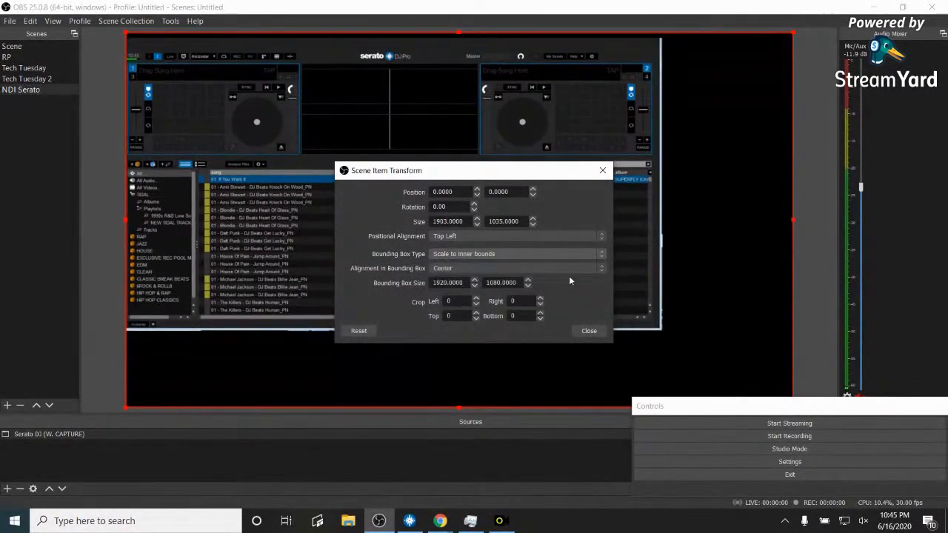
{"action": "left_click", "coordinate": [514, 236]}
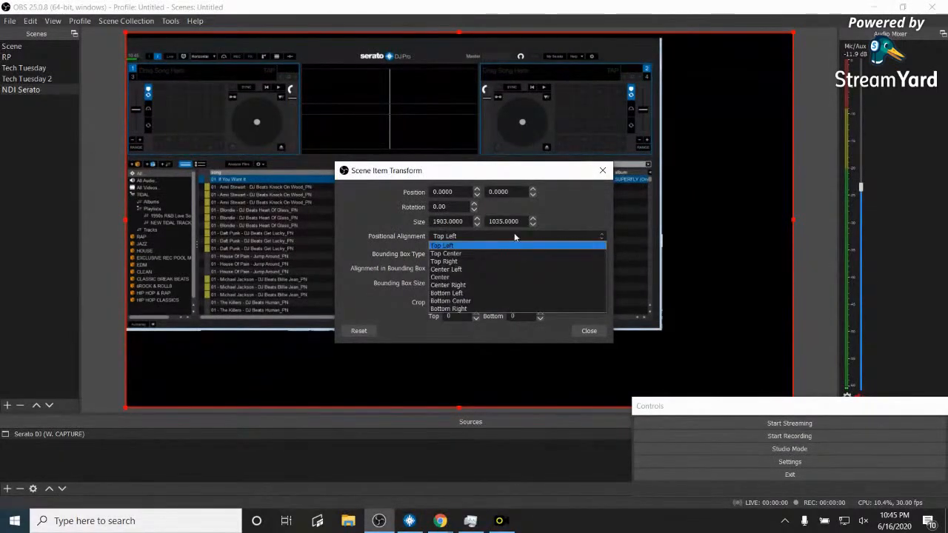
{"action": "left_click", "coordinate": [502, 253]}
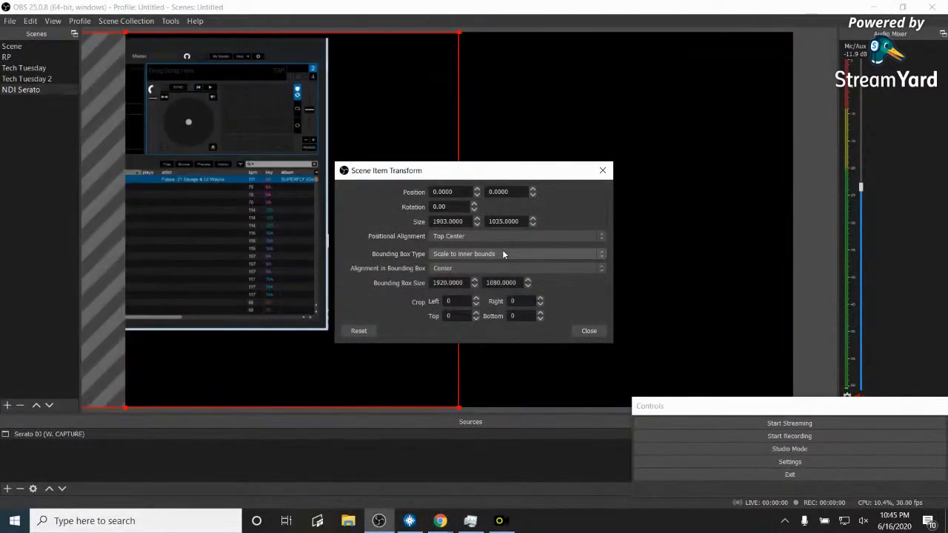
{"action": "left_click", "coordinate": [603, 236]}
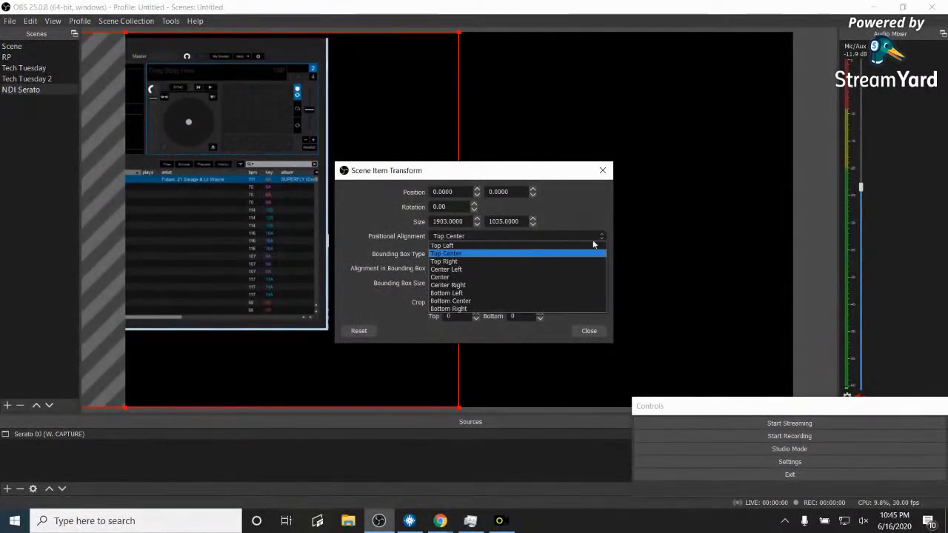
{"action": "left_click", "coordinate": [570, 261]}
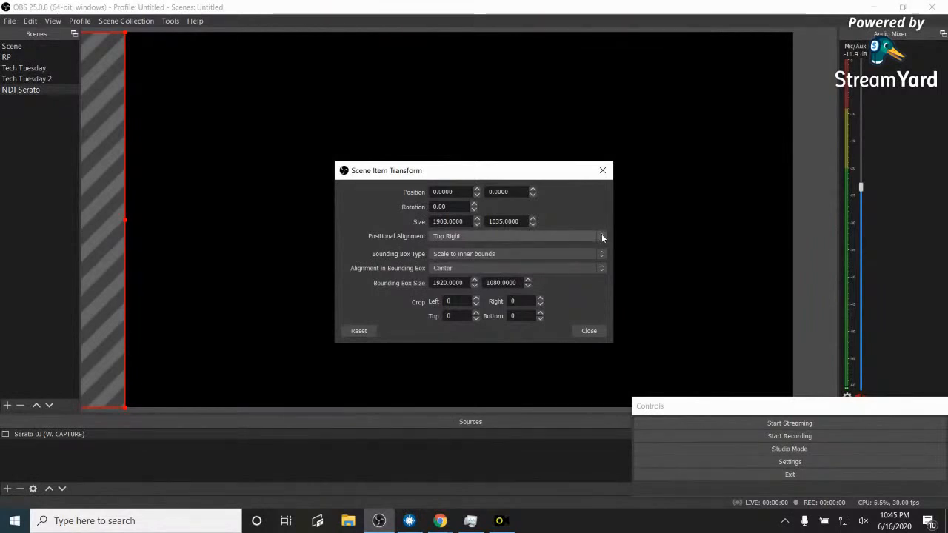
{"action": "left_click", "coordinate": [601, 237]}
{"action": "left_click", "coordinate": [553, 245]}
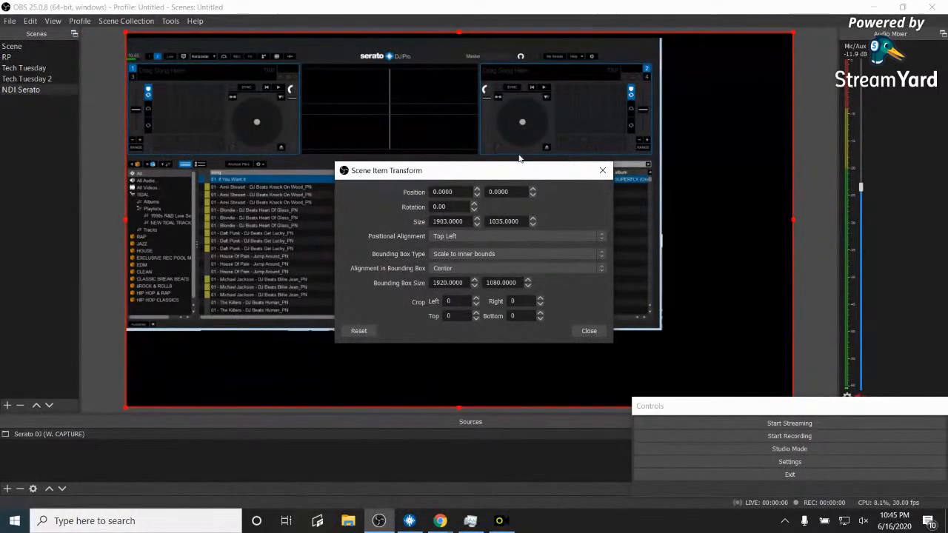
- Set Crop Bottom to 600 and move the transform dialog to the upper right
{"action": "left_click_drag", "start_coordinate": [506, 177], "coordinate": [482, 369]}
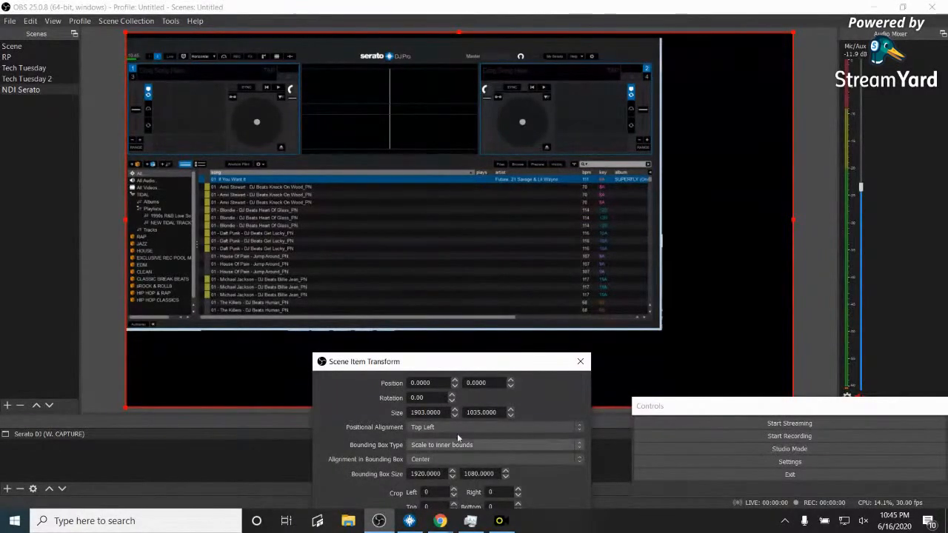
{"action": "left_click_drag", "start_coordinate": [497, 366], "coordinate": [495, 238]}
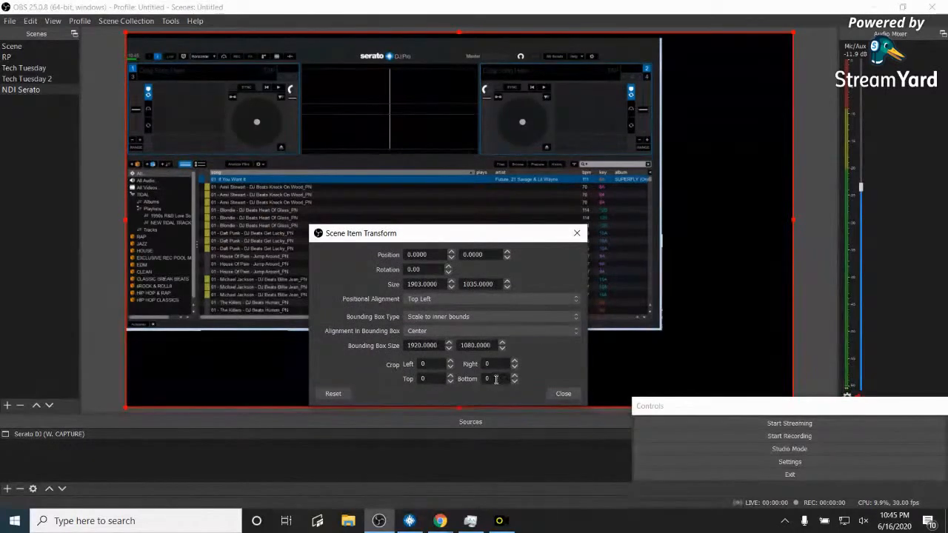
{"action": "type", "text": "5"}
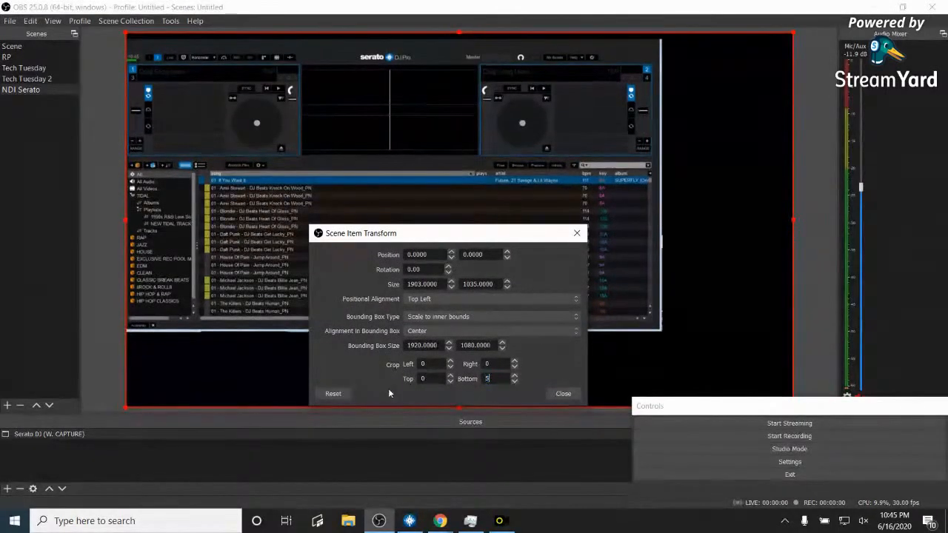
{"action": "type", "text": "00"}
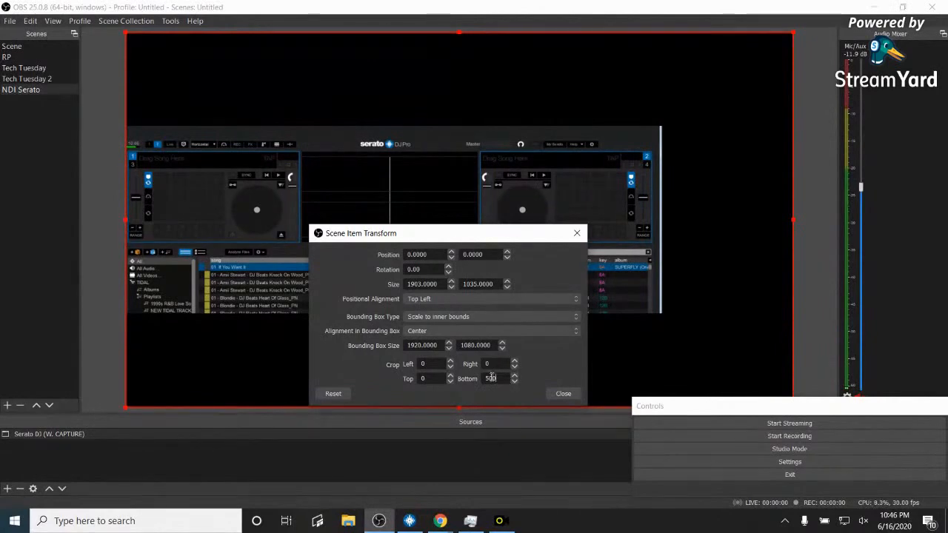
{"action": "key", "text": "BackSpace"}
{"action": "key", "text": "BackSpace"}
{"action": "key", "text": "BackSpace"}
{"action": "type", "text": "60"}
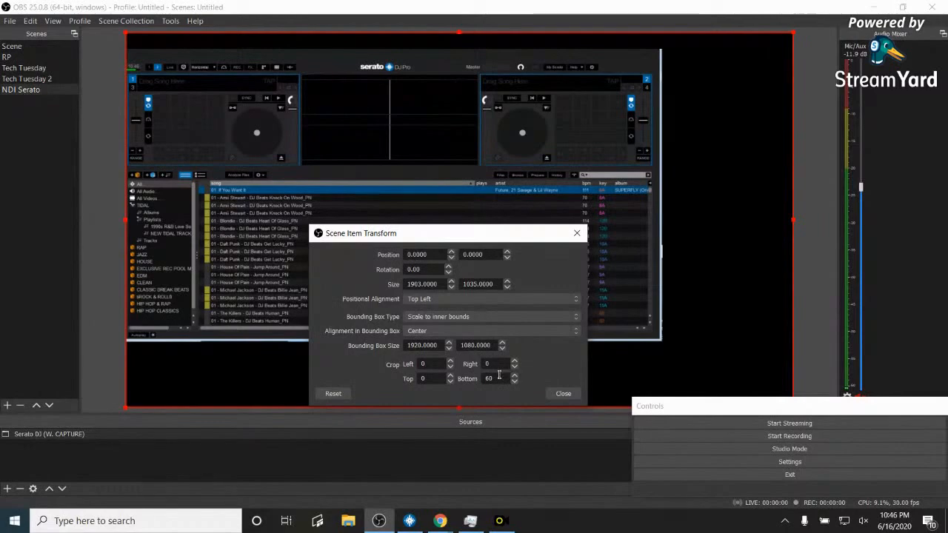
{"action": "type", "text": "0"}
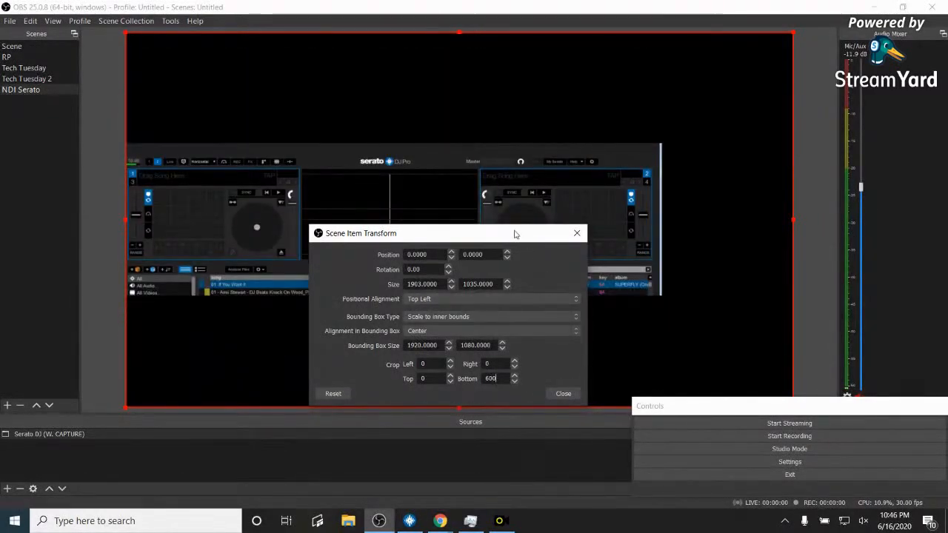
{"action": "left_click_drag", "start_coordinate": [513, 234], "coordinate": [851, 89]}
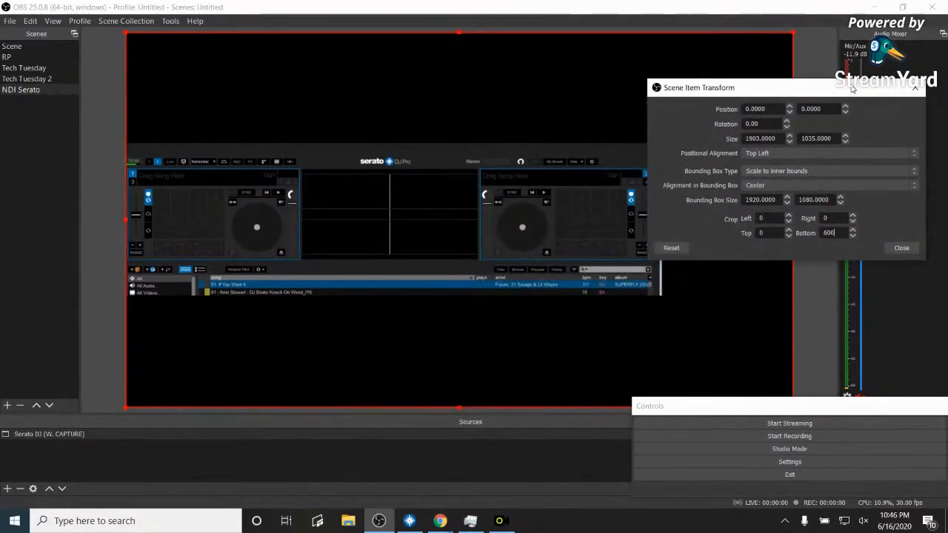
- Raise Crop Bottom step by step with the spin arrows to test values
{"action": "left_click", "coordinate": [852, 233]}
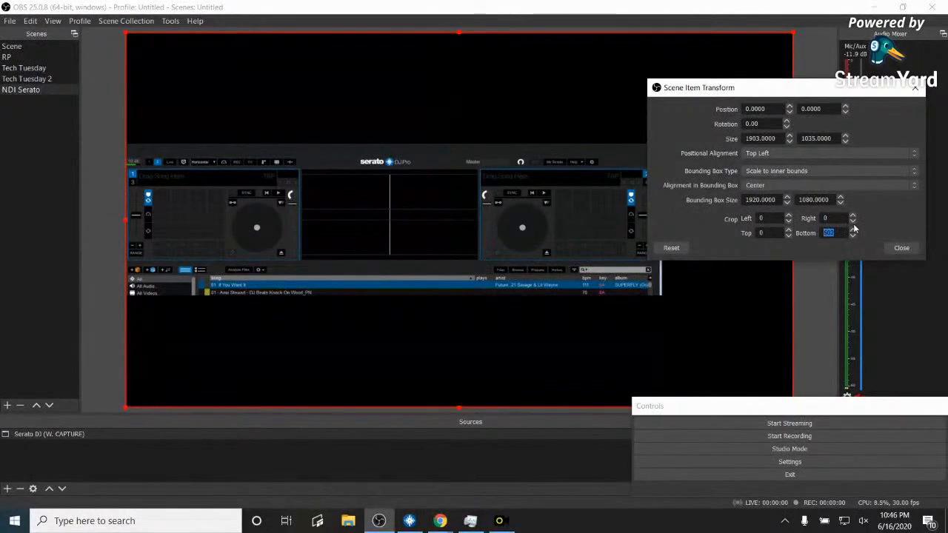
{"action": "left_click", "coordinate": [852, 221]}
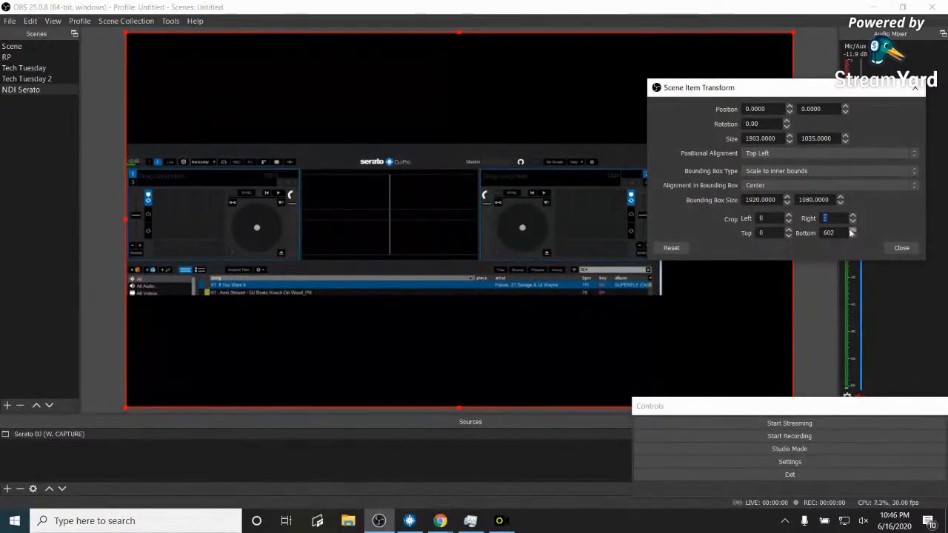
{"action": "left_click", "coordinate": [851, 234]}
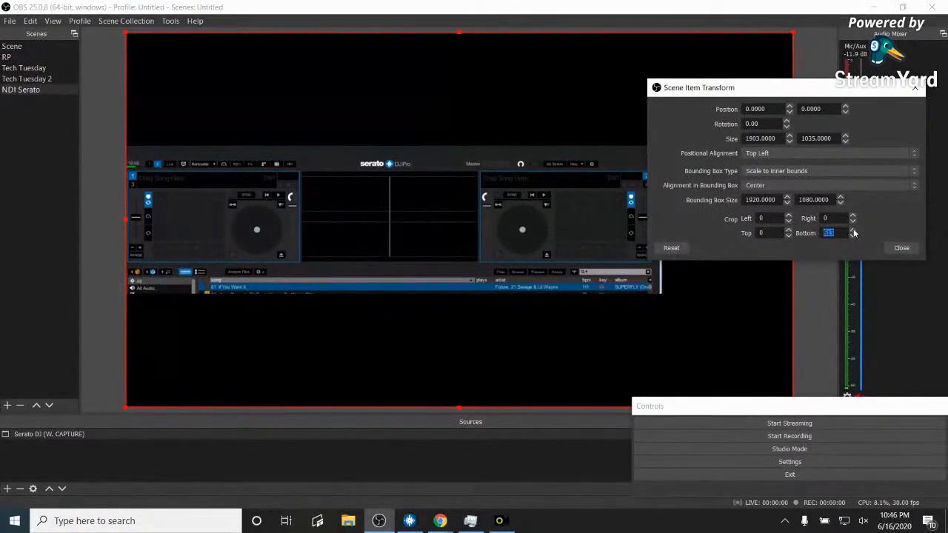
{"action": "left_click", "coordinate": [853, 233]}
{"action": "left_click", "coordinate": [853, 233]}
{"action": "left_click", "coordinate": [854, 234]}
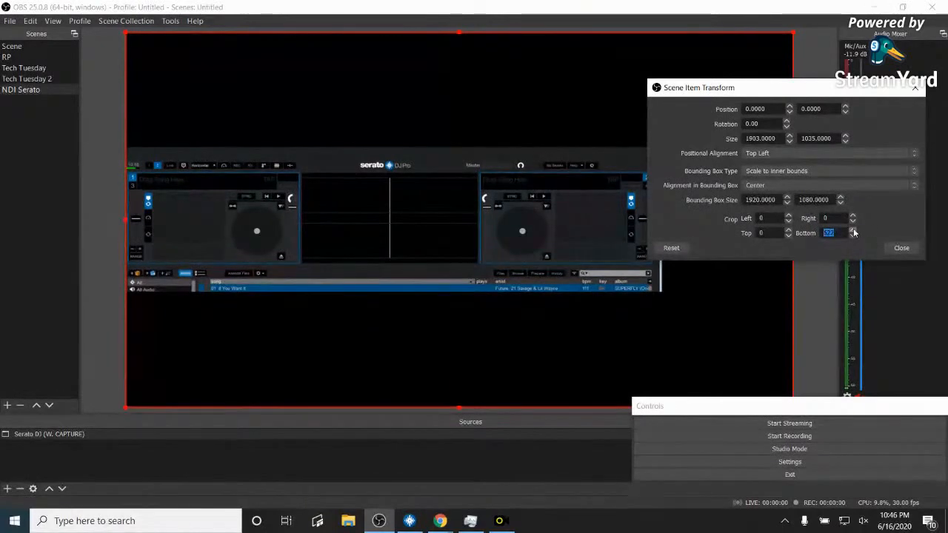
{"action": "left_click", "coordinate": [853, 222]}
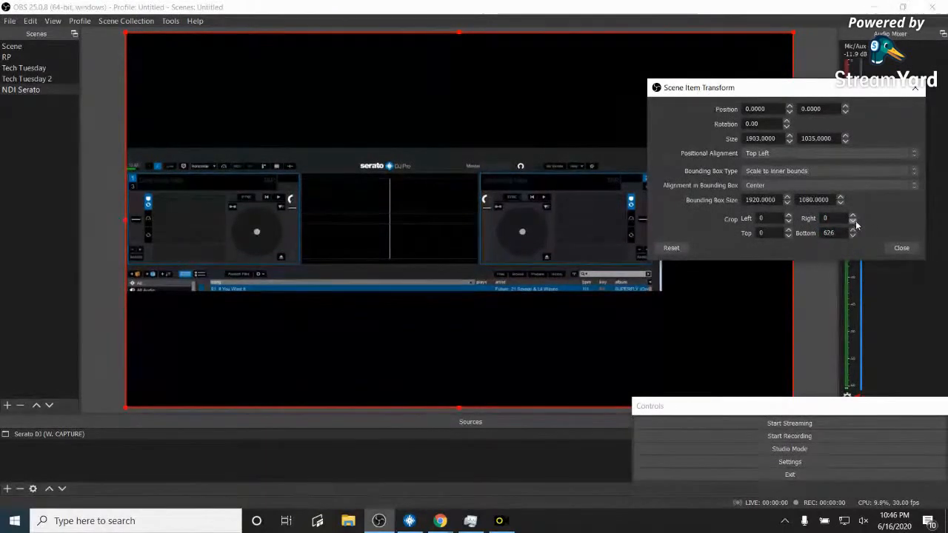
{"action": "left_click", "coordinate": [852, 230]}
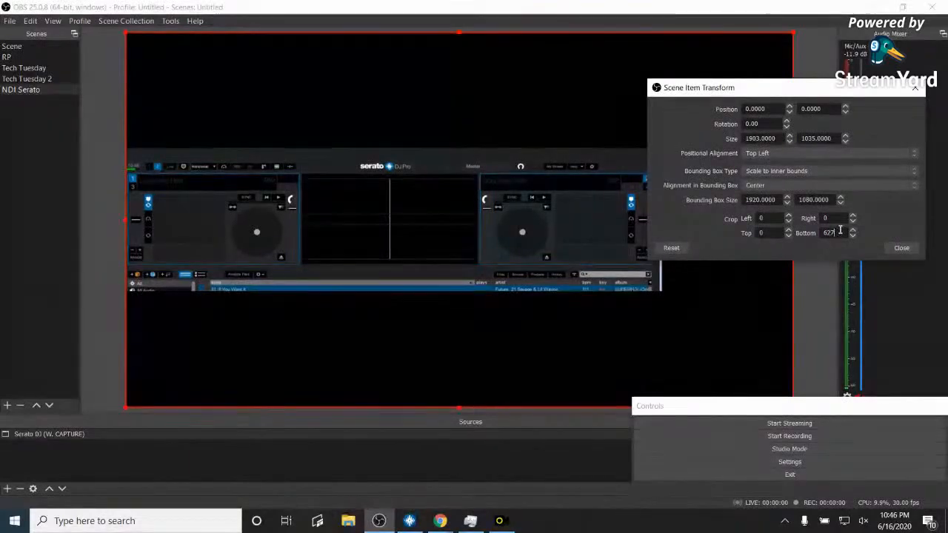
- Retype Crop Bottom as 700 so only the two decks remain
{"action": "type", "text": "6"}
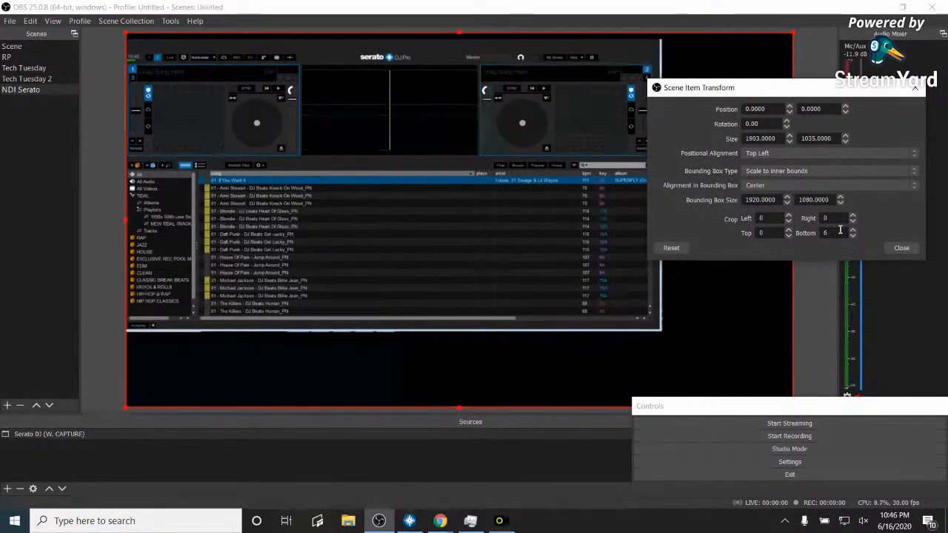
{"action": "type", "text": "50"}
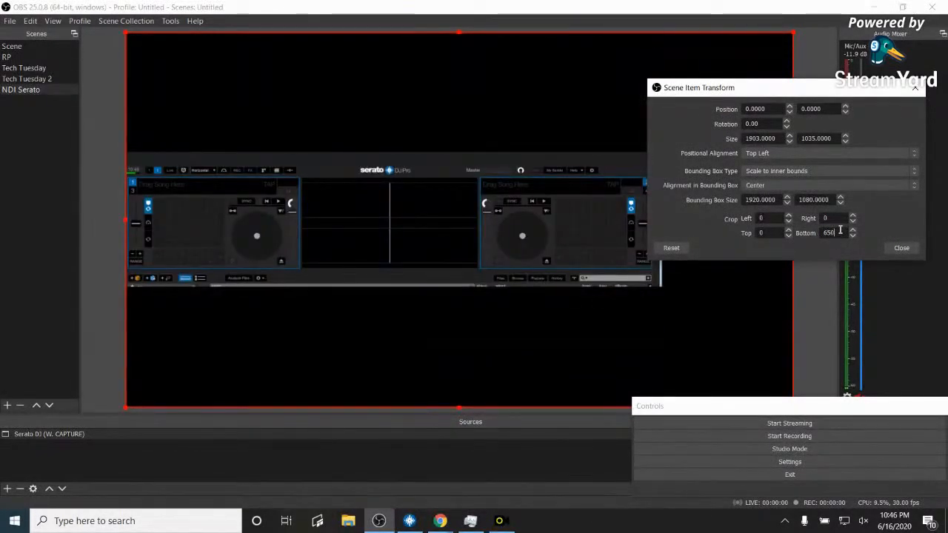
{"action": "key", "text": "BackSpace"}
{"action": "key", "text": "BackSpace"}
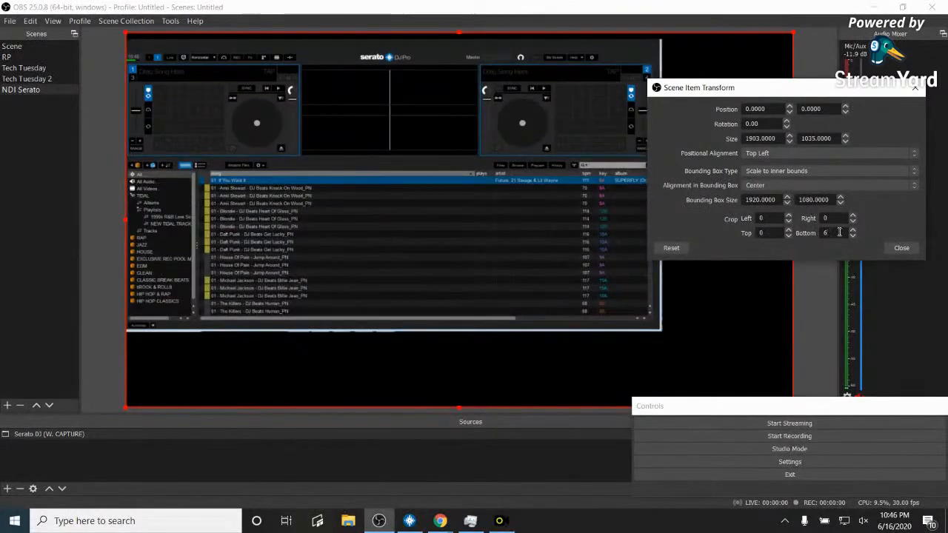
{"action": "type", "text": "70"}
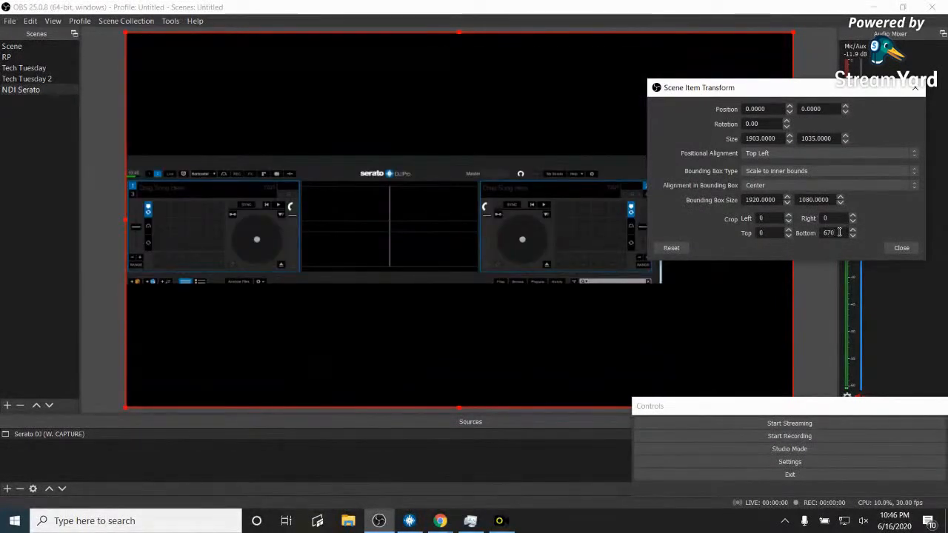
{"action": "key", "text": "BackSpace"}
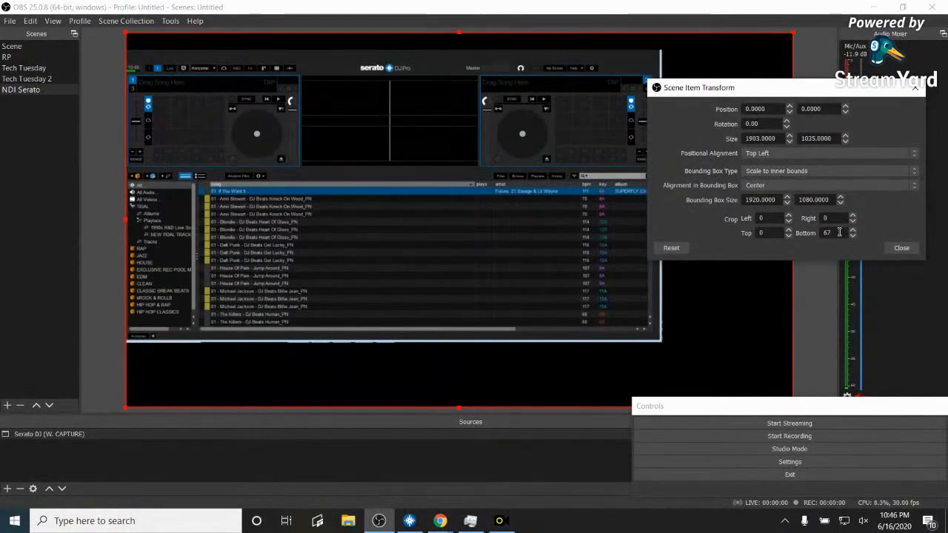
{"action": "key", "text": "BackSpace"}
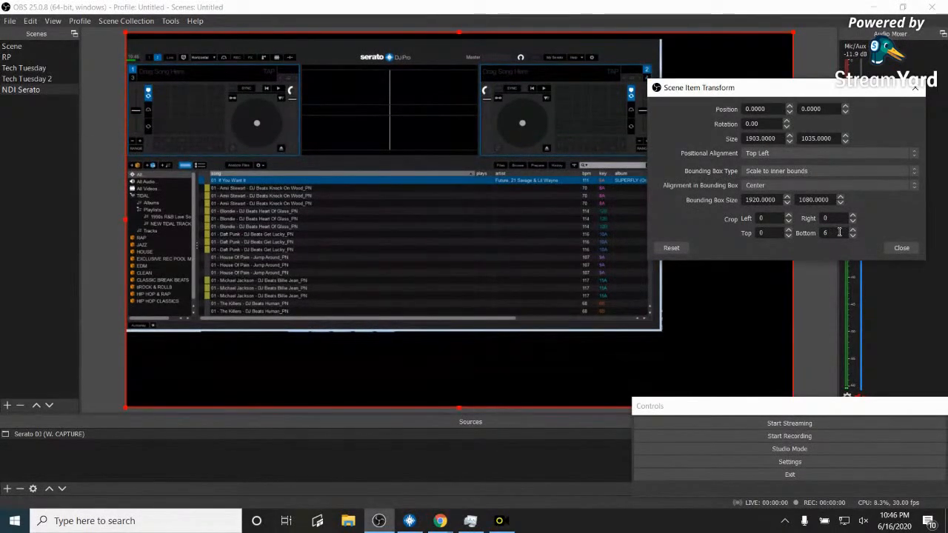
{"action": "type", "text": "80"}
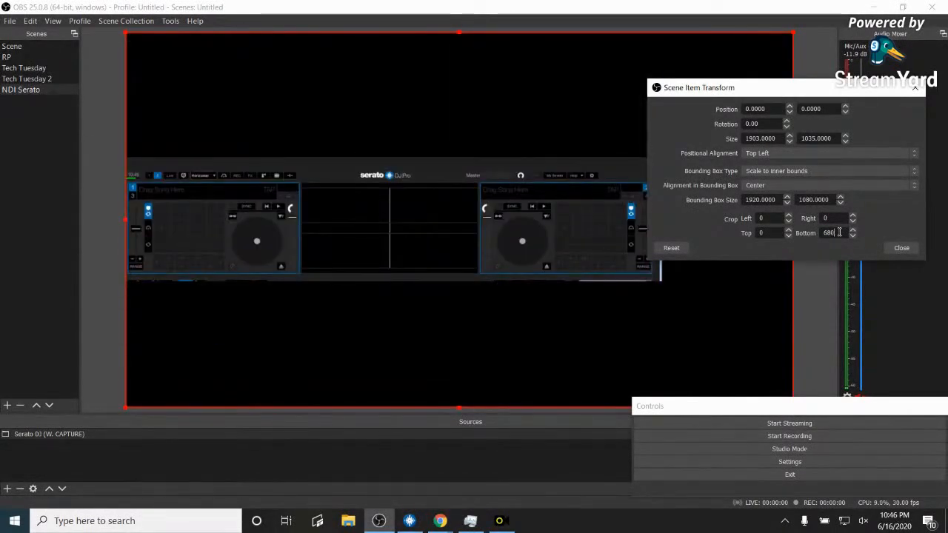
{"action": "key", "text": "BackSpace"}
{"action": "key", "text": "BackSpace"}
{"action": "key", "text": "BackSpace"}
{"action": "type", "text": "700"}
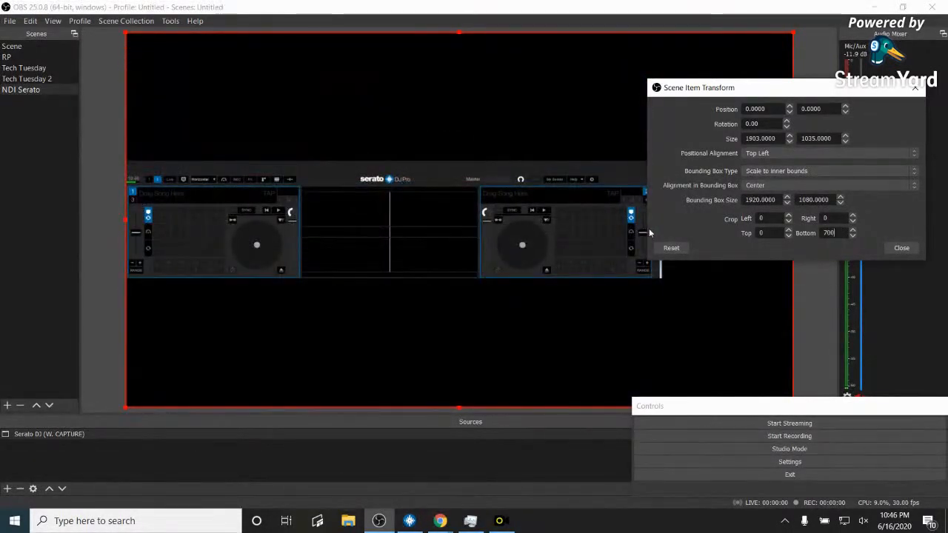
- Fine-tune Crop Bottom with the spin arrows to settle on 696
{"action": "right_click", "coordinate": [846, 235]}
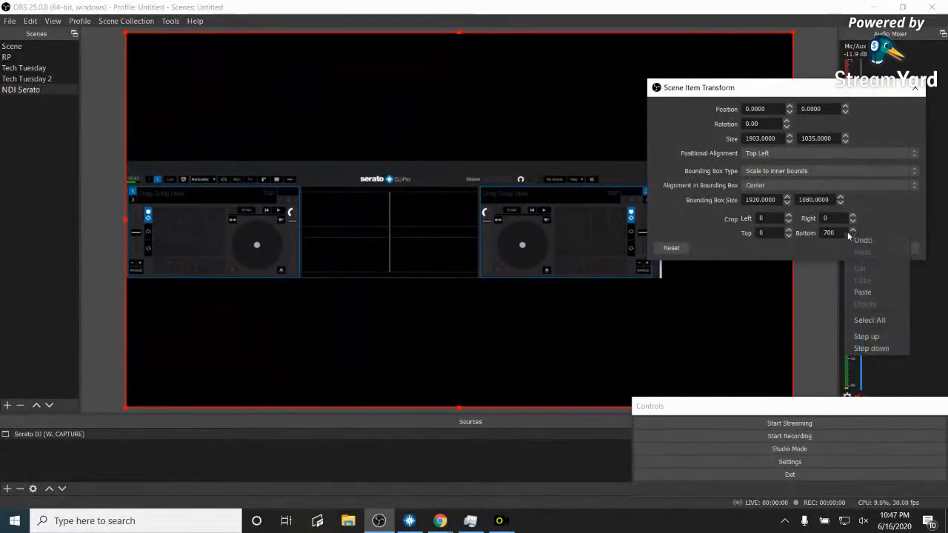
{"action": "left_click", "coordinate": [812, 256]}
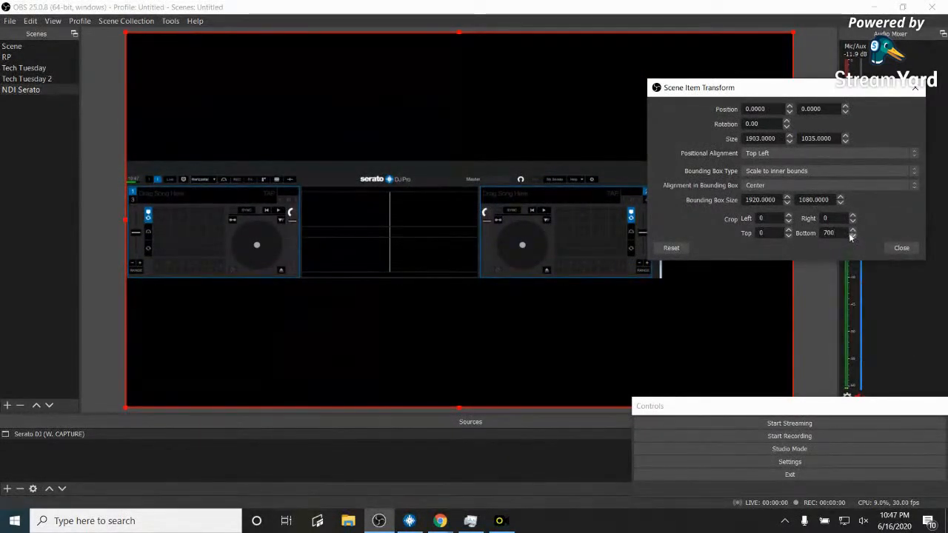
{"action": "right_click", "coordinate": [853, 238]}
{"action": "left_click", "coordinate": [853, 238]}
{"action": "left_click", "coordinate": [852, 237]}
{"action": "left_click", "coordinate": [852, 237]}
{"action": "left_click", "coordinate": [851, 237]}
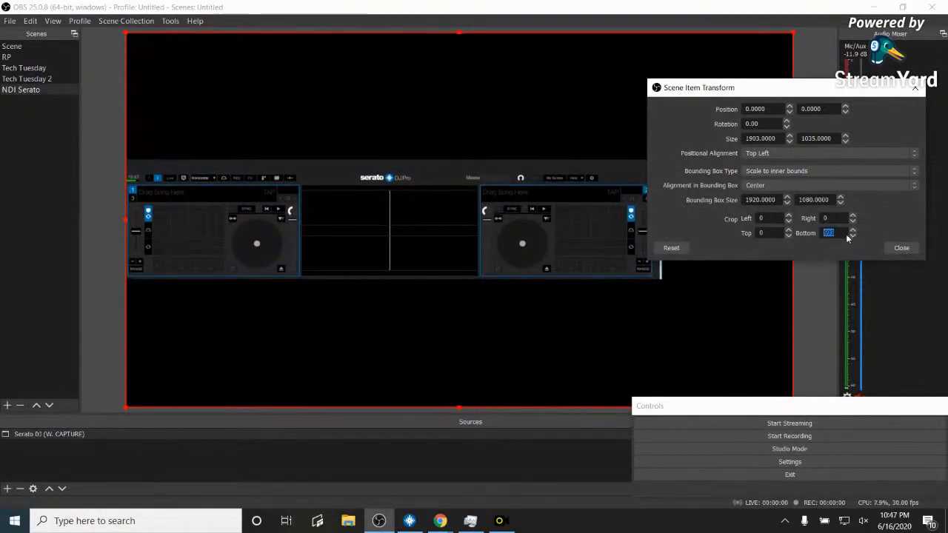
{"action": "left_click", "coordinate": [852, 231]}
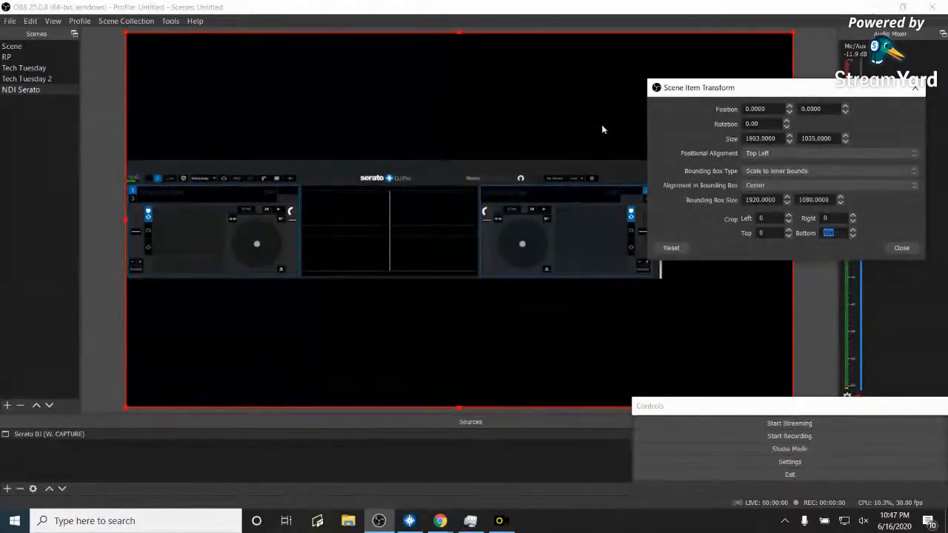
- Move the transform dialog lower left and try Crop Right values 200, 50 and 400
{"action": "left_click_drag", "start_coordinate": [672, 92], "coordinate": [183, 240]}
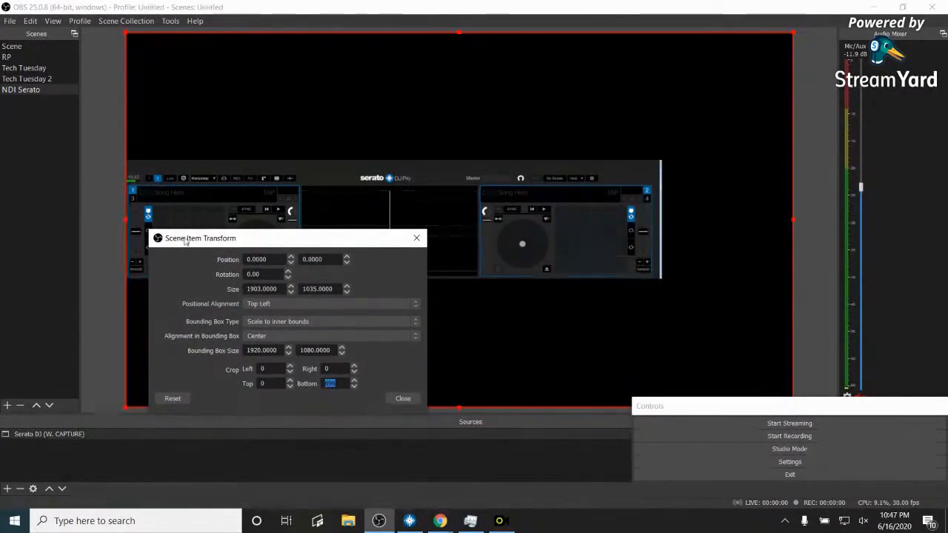
{"action": "right_click", "coordinate": [184, 240]}
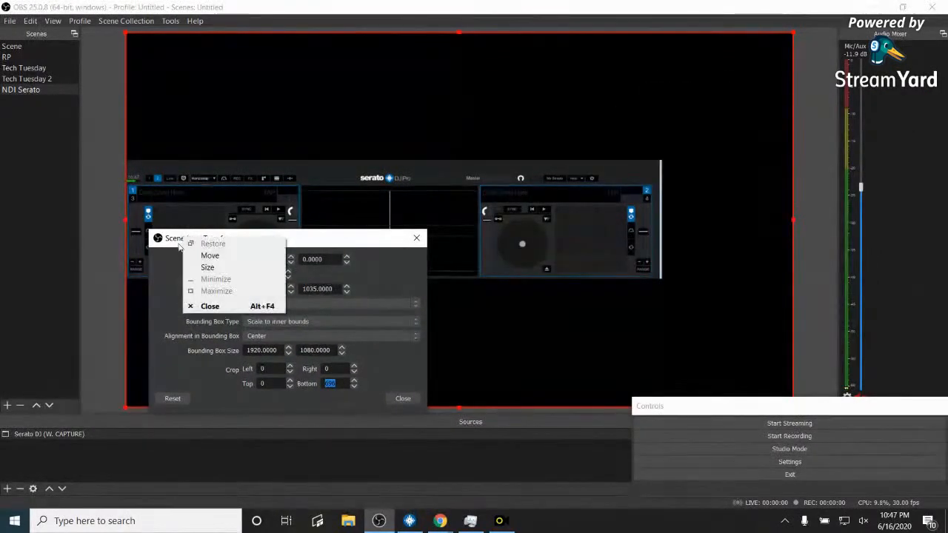
{"action": "left_click", "coordinate": [333, 369]}
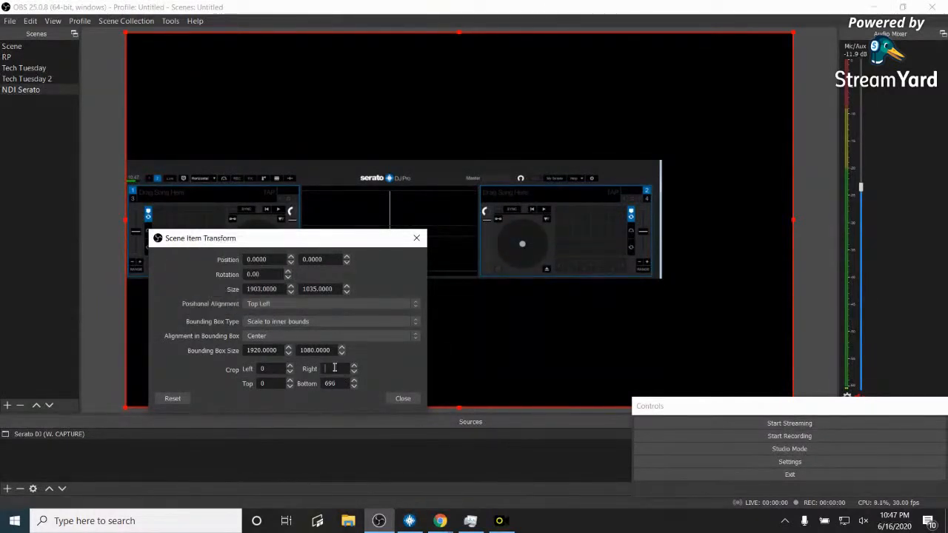
{"action": "type", "text": "200"}
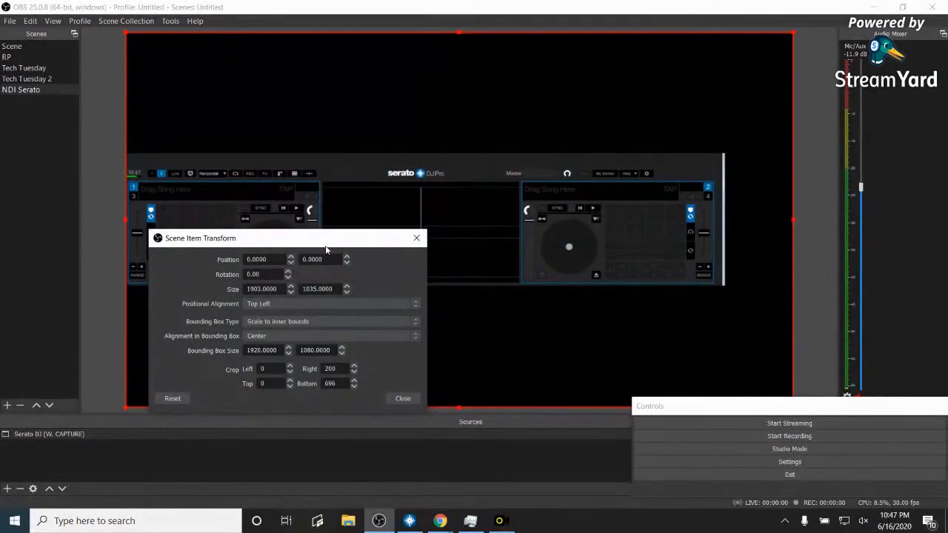
{"action": "key", "text": "BackSpace"}
{"action": "key", "text": "BackSpace"}
{"action": "type", "text": "50"}
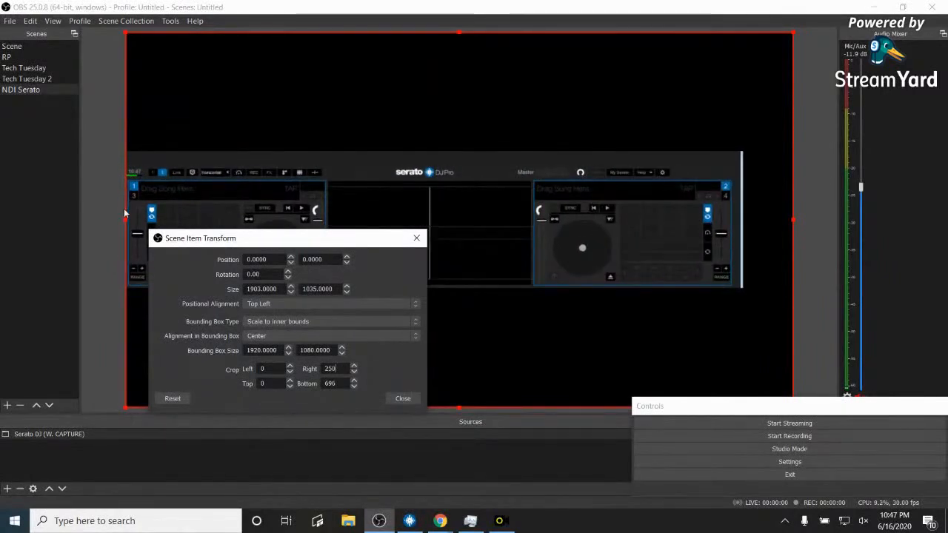
{"action": "key", "text": "BackSpace"}
{"action": "key", "text": "BackSpace"}
{"action": "key", "text": "BackSpace"}
{"action": "type", "text": "400"}
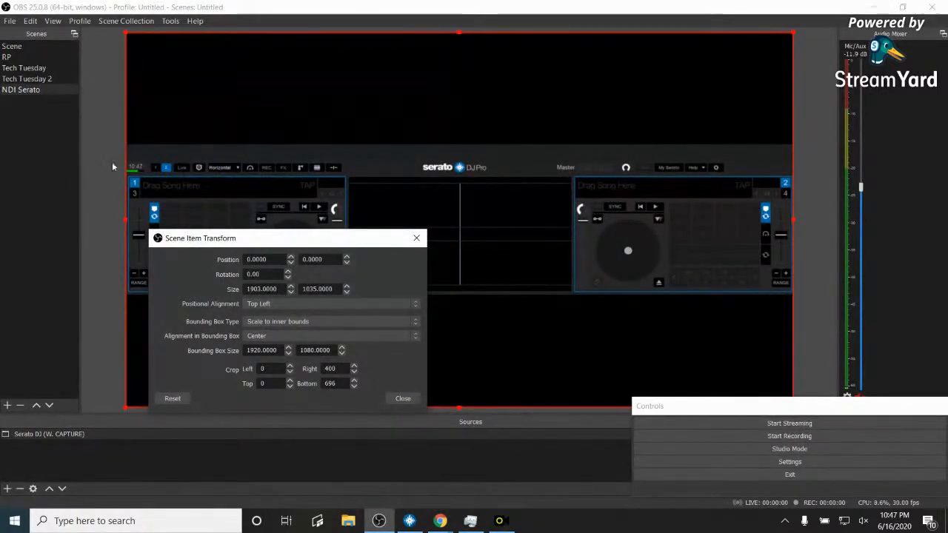
- Set Crop Right to 375, nudge it two steps higher, and bring the dialog into full view
{"action": "left_click_drag", "start_coordinate": [347, 369], "coordinate": [321, 364]}
{"action": "type", "text": "4"}
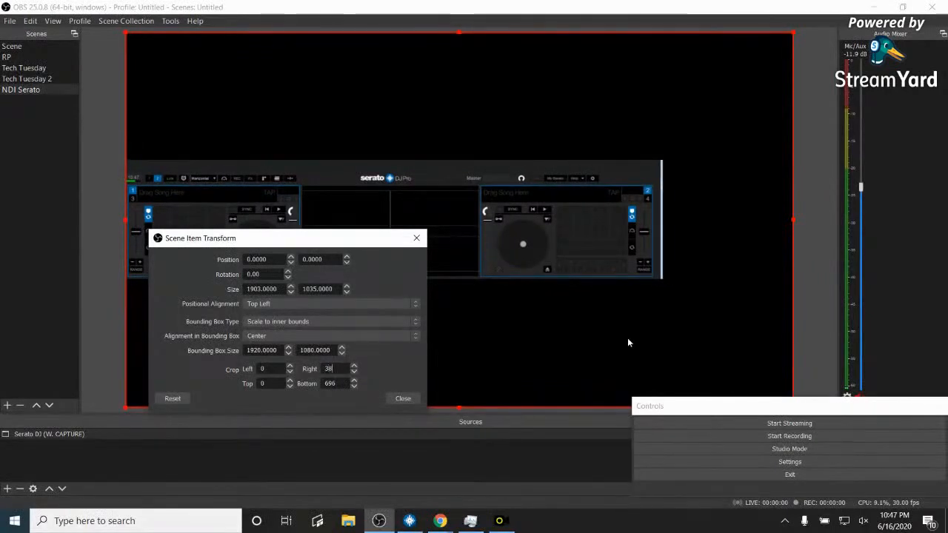
{"action": "type", "text": "380"}
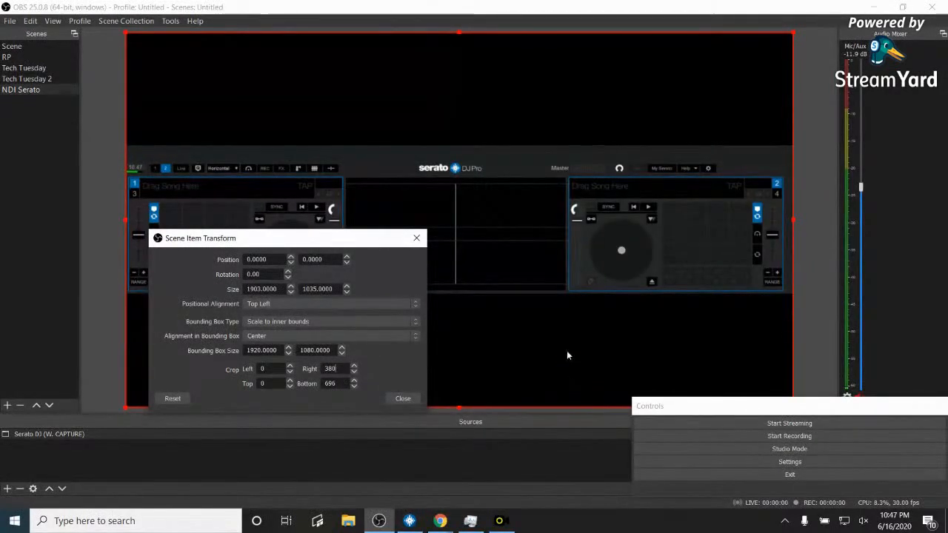
{"action": "key", "text": "BackSpace"}
{"action": "key", "text": "BackSpace"}
{"action": "key", "text": "BackSpace"}
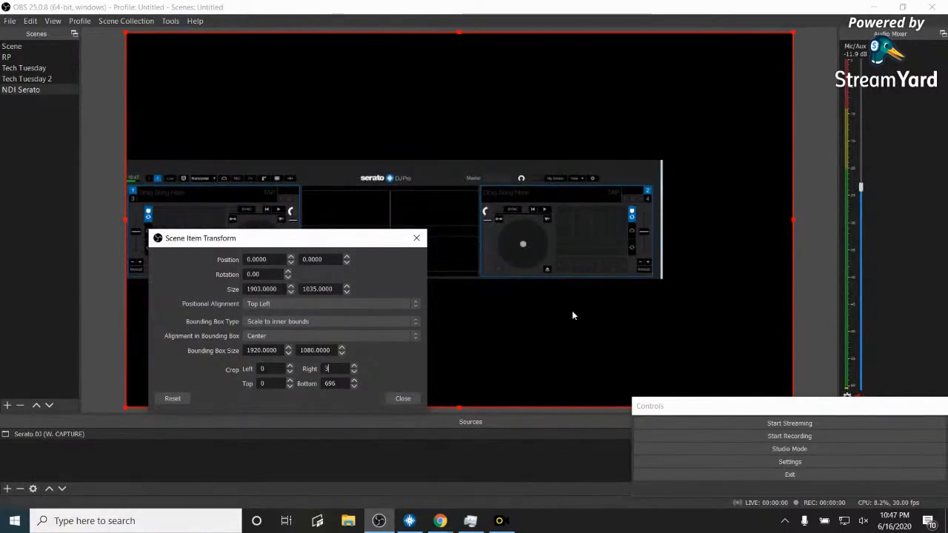
{"action": "type", "text": "375"}
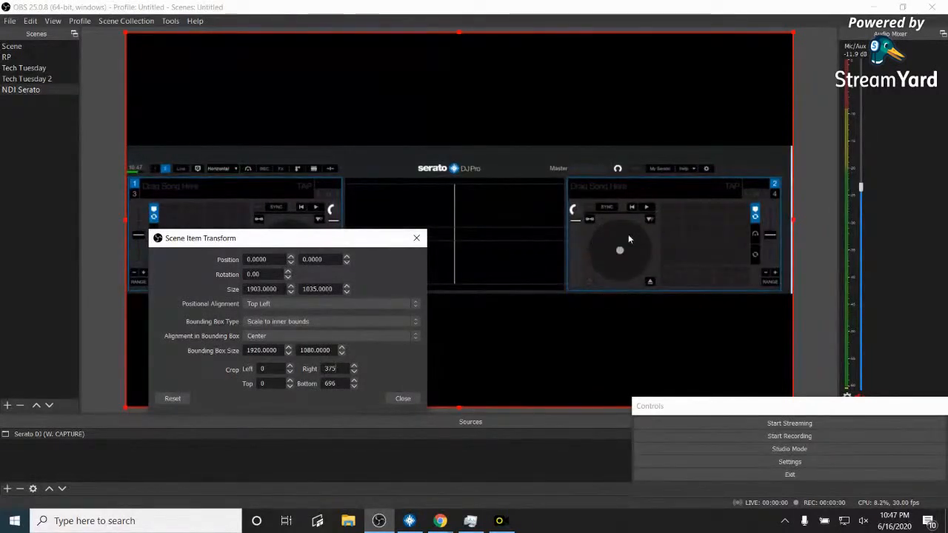
{"action": "left_click", "coordinate": [354, 365]}
{"action": "left_click", "coordinate": [353, 365]}
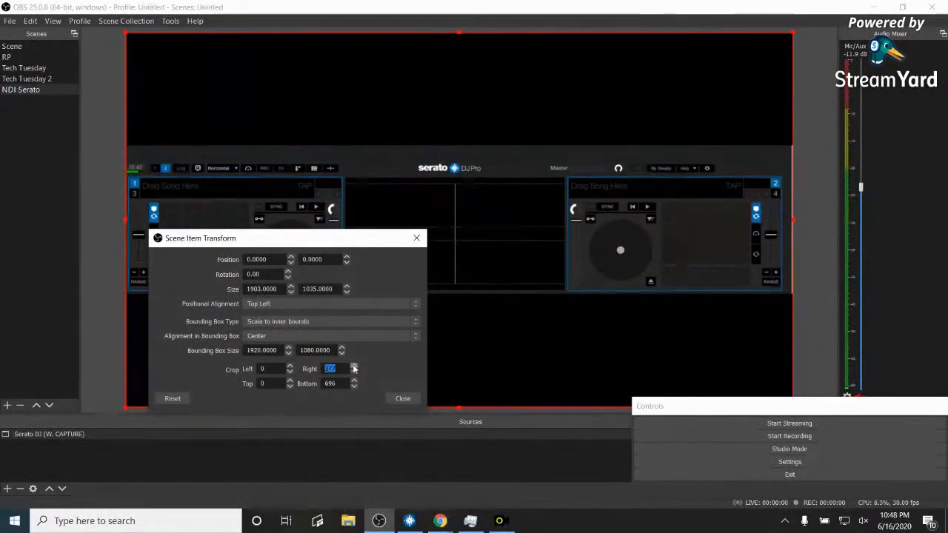
{"action": "left_click", "coordinate": [354, 366]}
{"action": "left_click", "coordinate": [354, 366]}
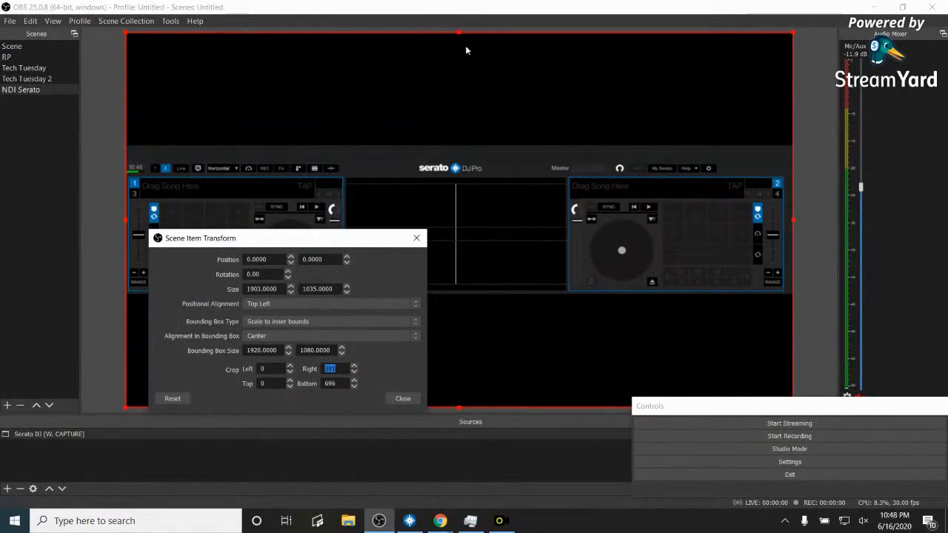
{"action": "left_click_drag", "start_coordinate": [377, 244], "coordinate": [869, 408]}
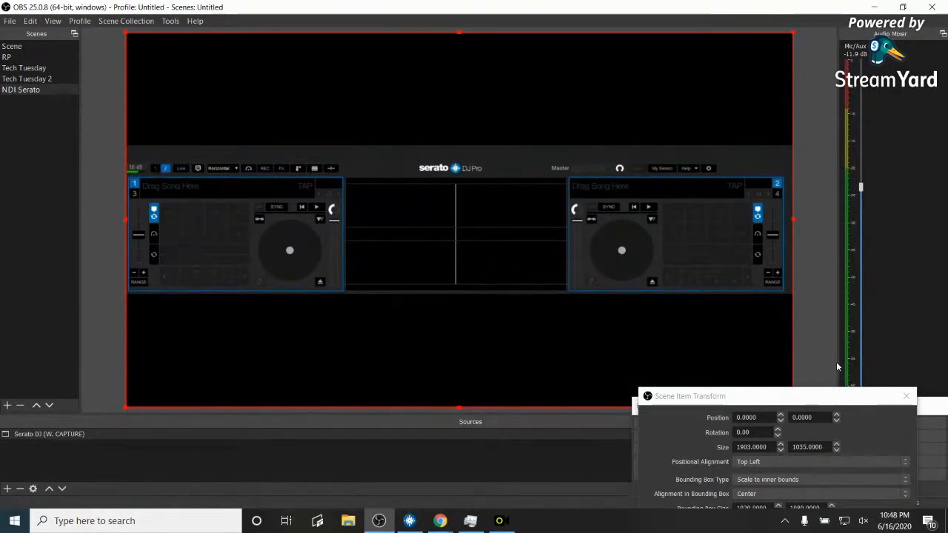
{"action": "left_click_drag", "start_coordinate": [777, 398], "coordinate": [796, 123]}
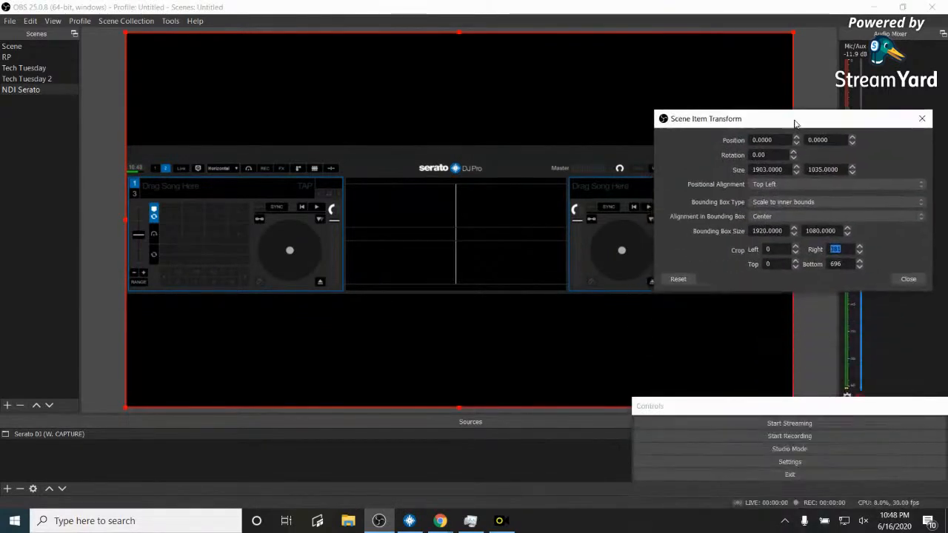
- Close the Scene Item Transform dialog and open the Tools menu
{"action": "left_click", "coordinate": [909, 279]}
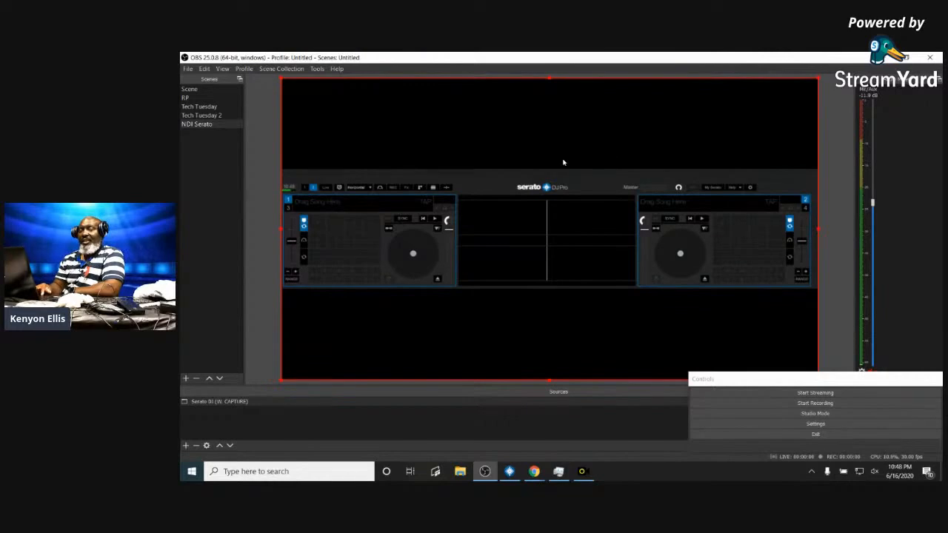
{"action": "left_click", "coordinate": [317, 69]}
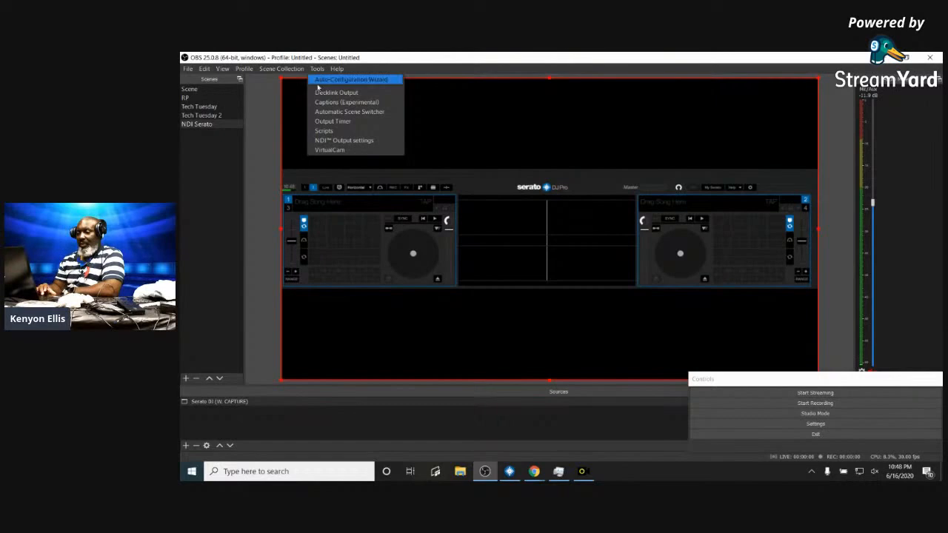
- Verify NDI main output 'OBS' and preview output 'OBS Preview' are enabled, then cancel and open View
{"action": "left_click", "coordinate": [323, 144]}
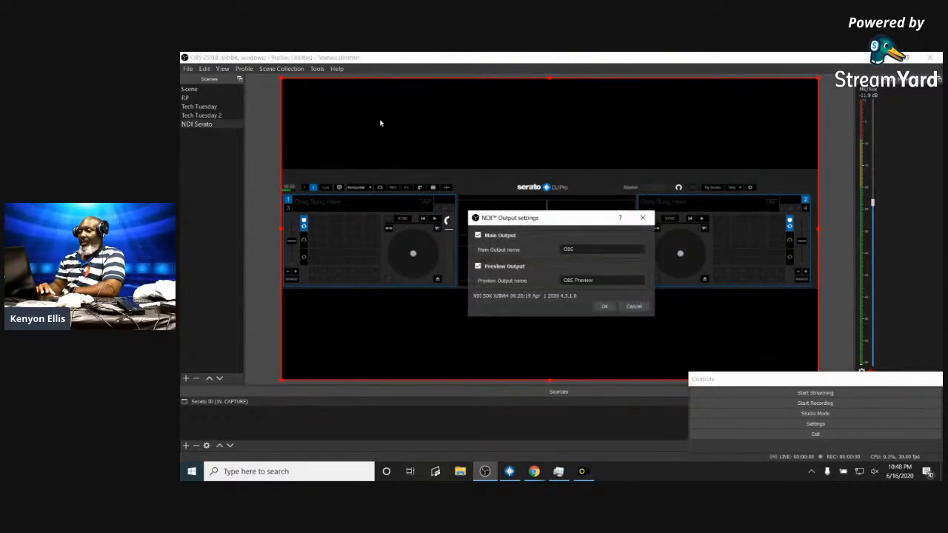
{"action": "left_click", "coordinate": [562, 249]}
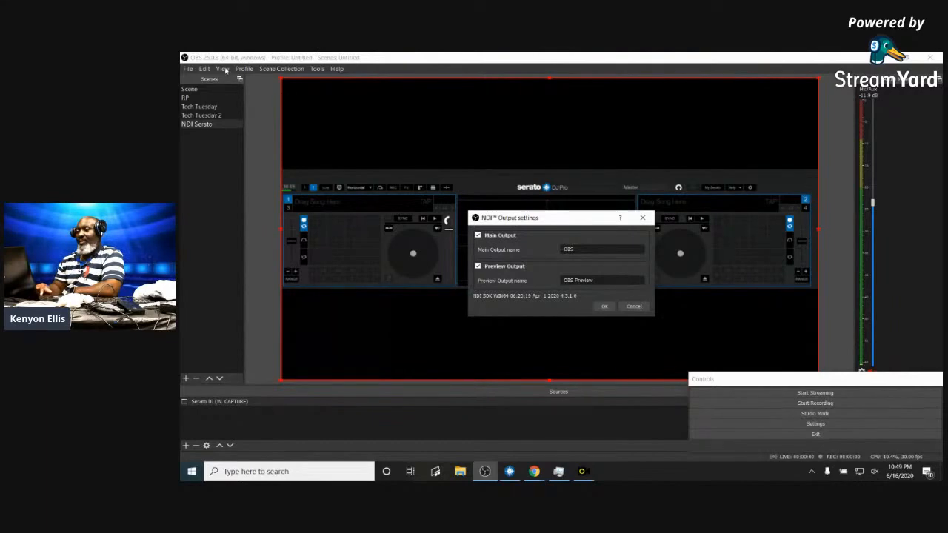
{"action": "left_click", "coordinate": [633, 307]}
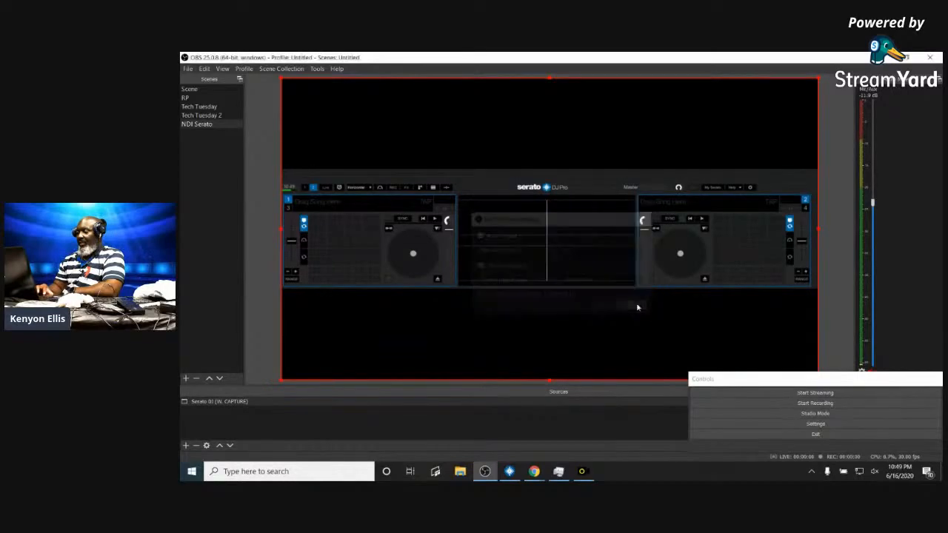
{"action": "left_click", "coordinate": [221, 68]}
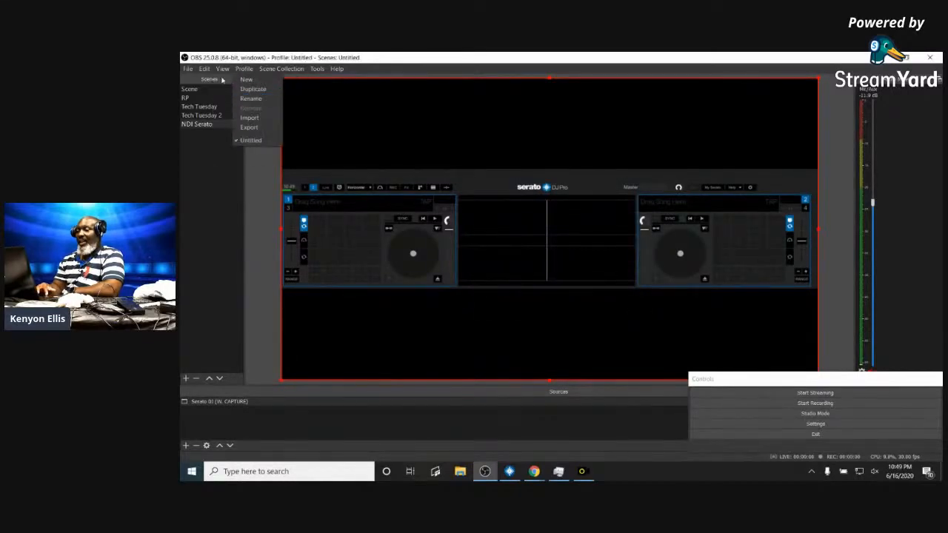
{"action": "mouse_move", "coordinate": [250, 151]}
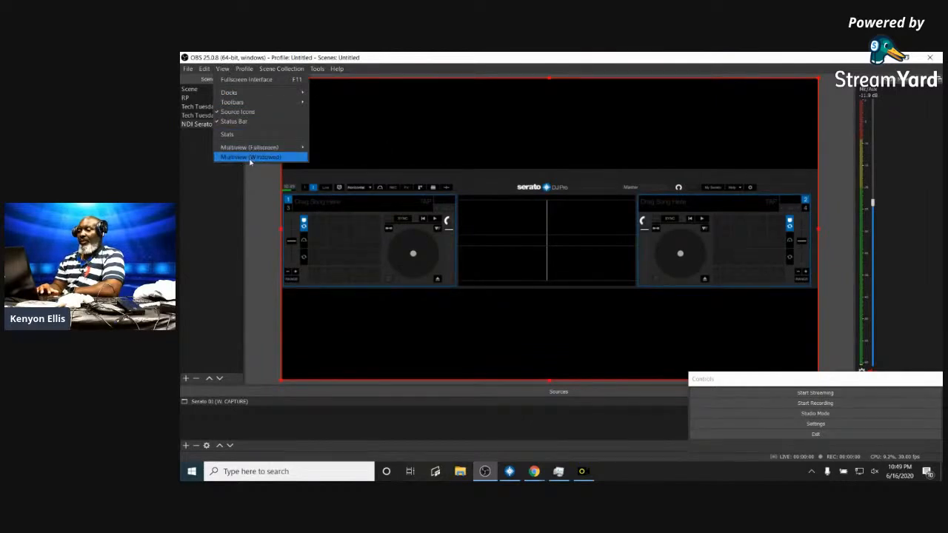
- Open a windowed Multiview, move it to the top-left, enlarge it, and maximize it to fill the screen
{"action": "left_click", "coordinate": [250, 157]}
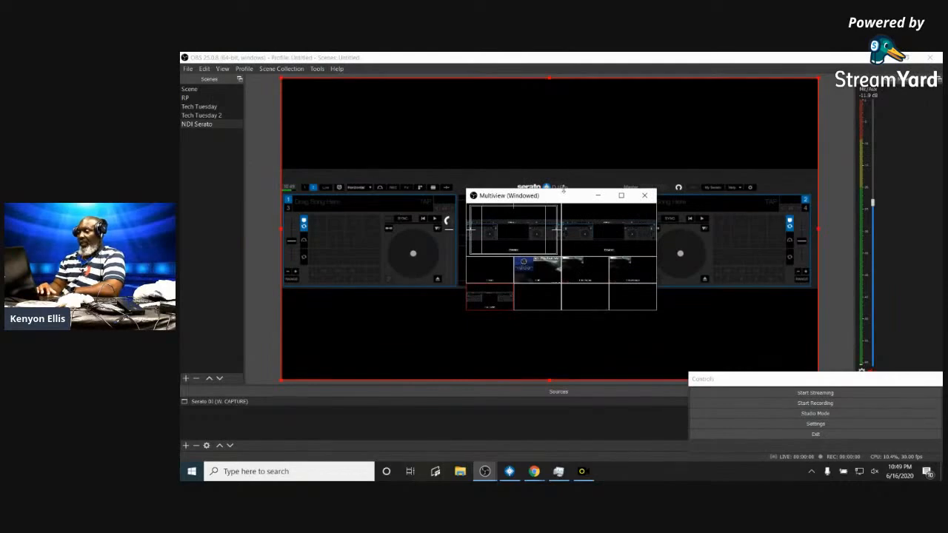
{"action": "left_click_drag", "start_coordinate": [564, 198], "coordinate": [391, 62]}
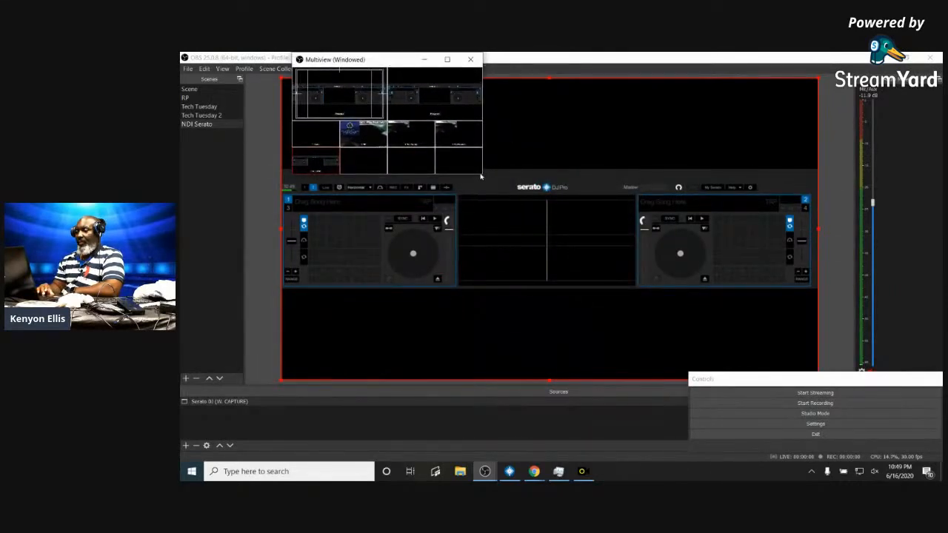
{"action": "left_click_drag", "start_coordinate": [483, 176], "coordinate": [910, 457]}
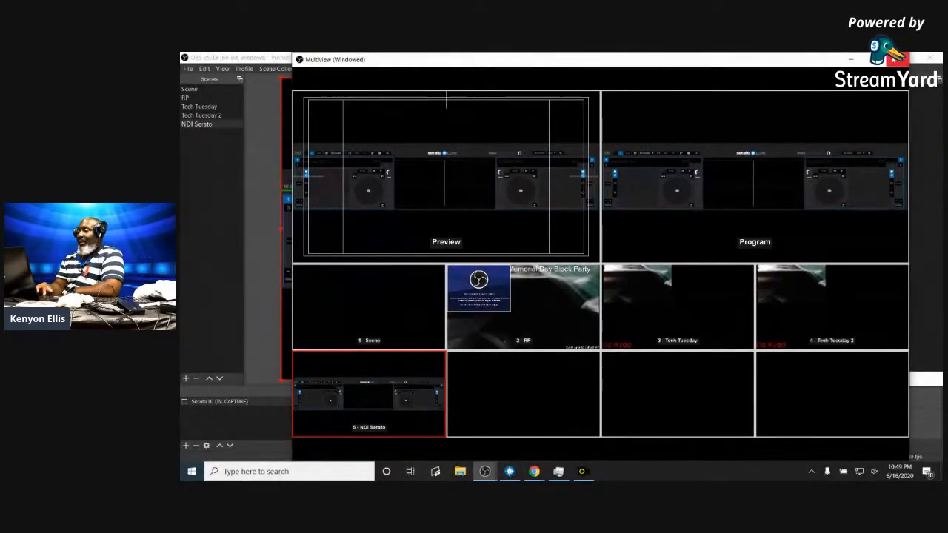
{"action": "left_click", "coordinate": [891, 58]}
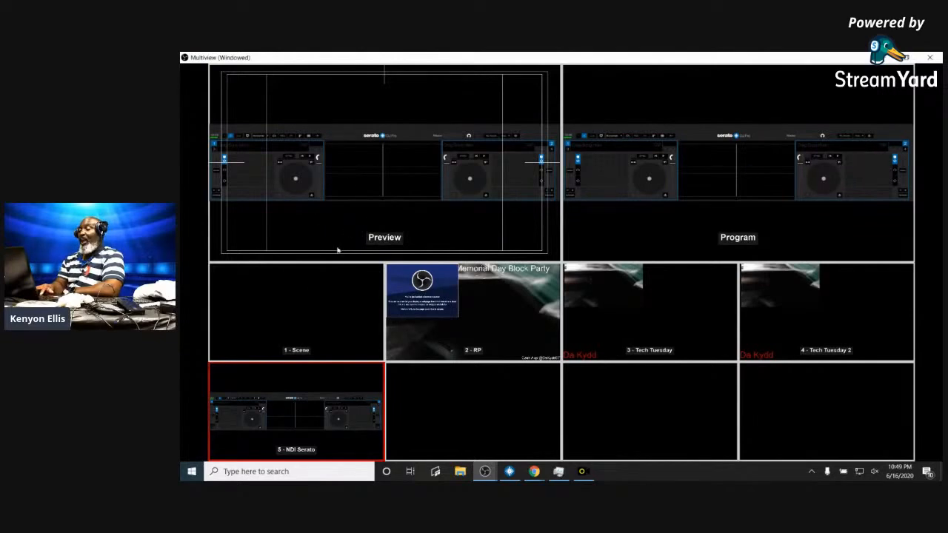
- Switch between the 2 - RP and 1 - Scene tiles and view the RP tile's options
{"action": "left_click", "coordinate": [437, 320]}
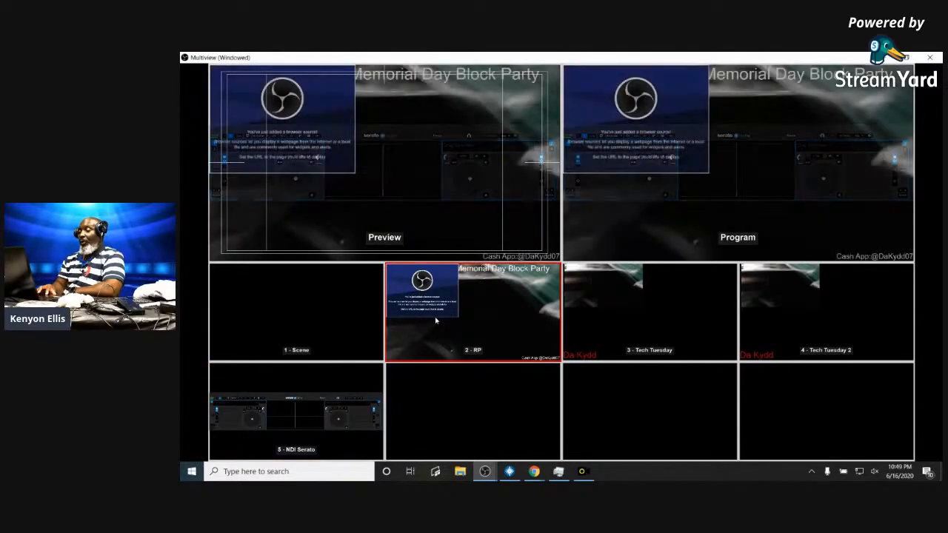
{"action": "left_click", "coordinate": [346, 336]}
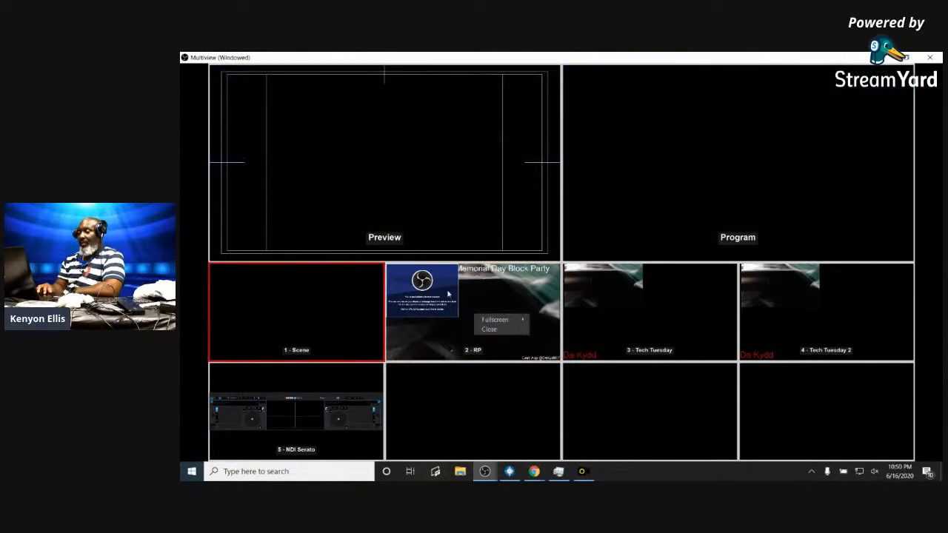
{"action": "right_click", "coordinate": [454, 322]}
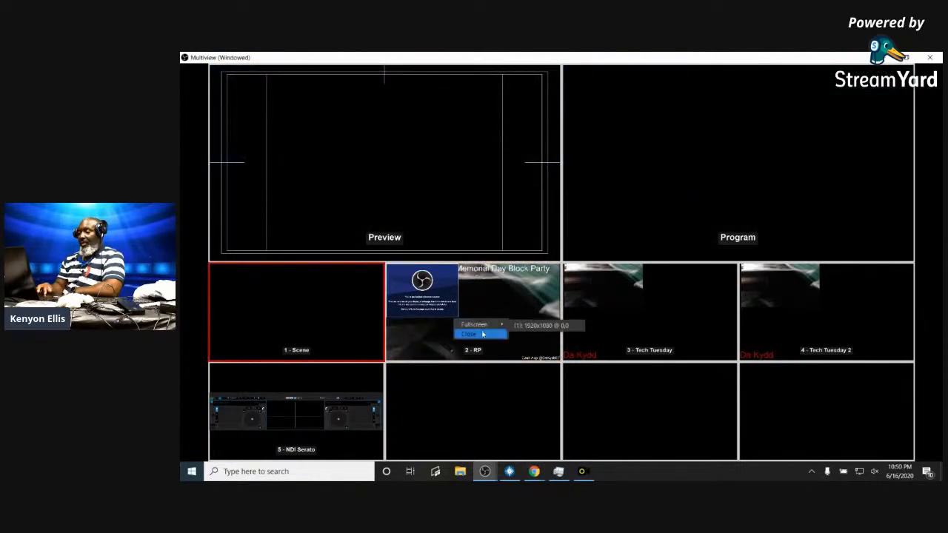
{"action": "left_click", "coordinate": [459, 301]}
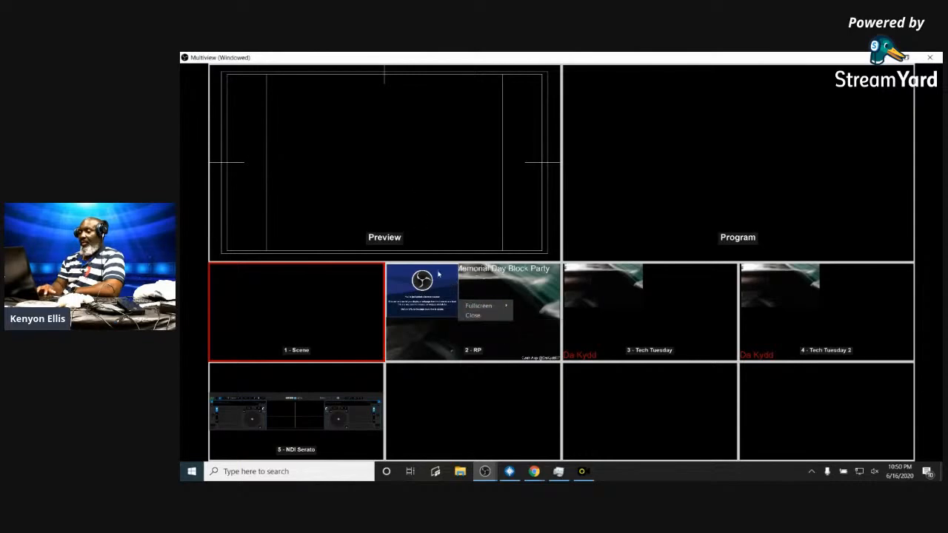
{"action": "left_click", "coordinate": [438, 286]}
- View the 3 - Tech Tuesday tile's options, then switch to Tech Tuesday, NDI Serato and 1 - Scene
{"action": "right_click", "coordinate": [658, 307]}
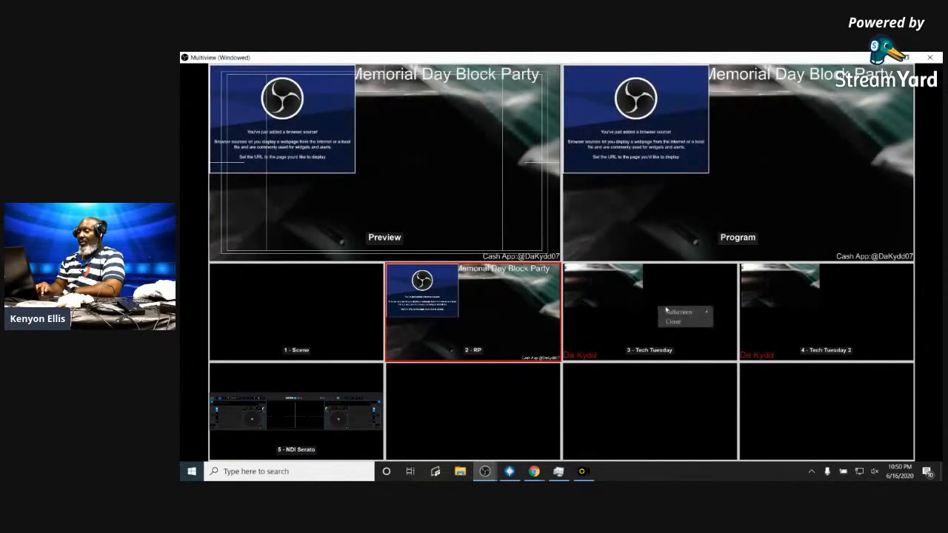
{"action": "left_click", "coordinate": [783, 294]}
{"action": "left_click", "coordinate": [715, 297]}
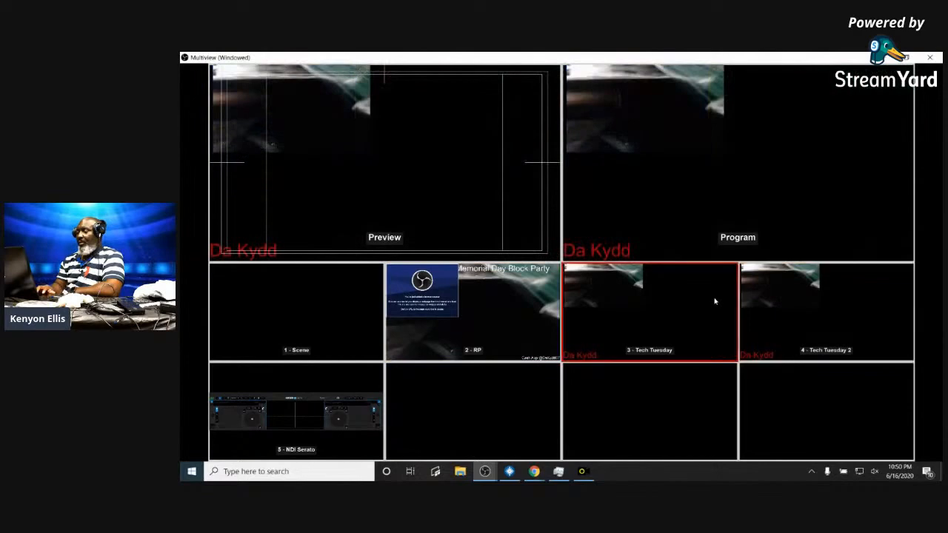
{"action": "left_click", "coordinate": [294, 401]}
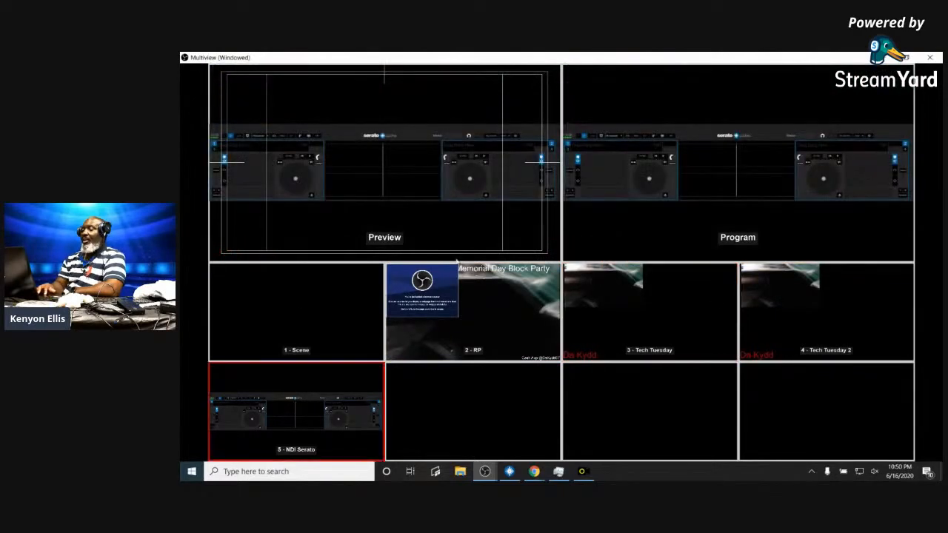
{"action": "left_click", "coordinate": [317, 316]}
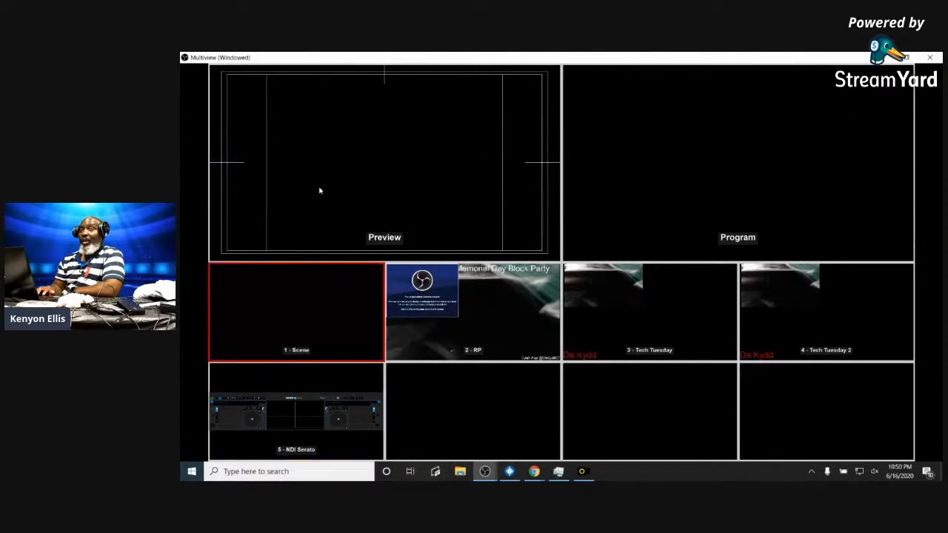
- Switch to the Memorial Day Block Party scene, check its tile options, and close the Multiview
{"action": "left_click", "coordinate": [509, 316]}
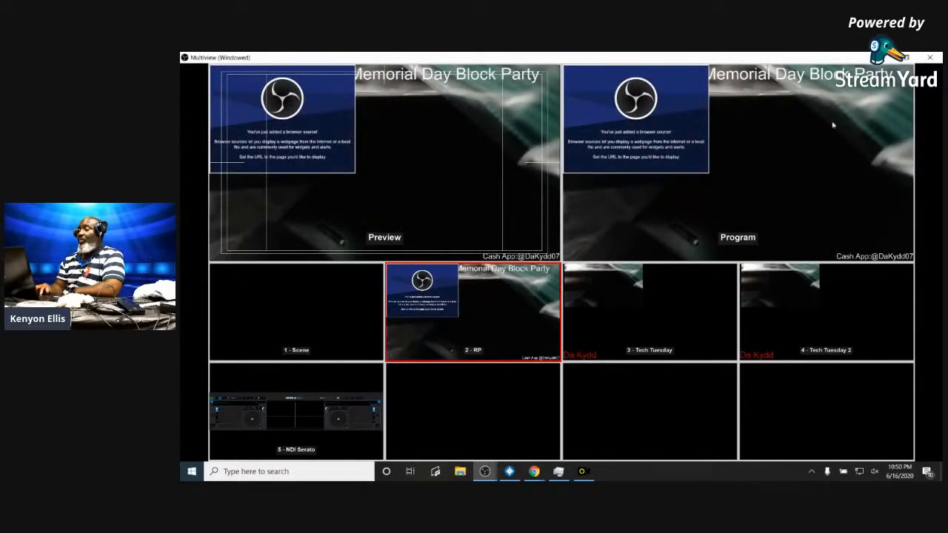
{"action": "right_click", "coordinate": [535, 316]}
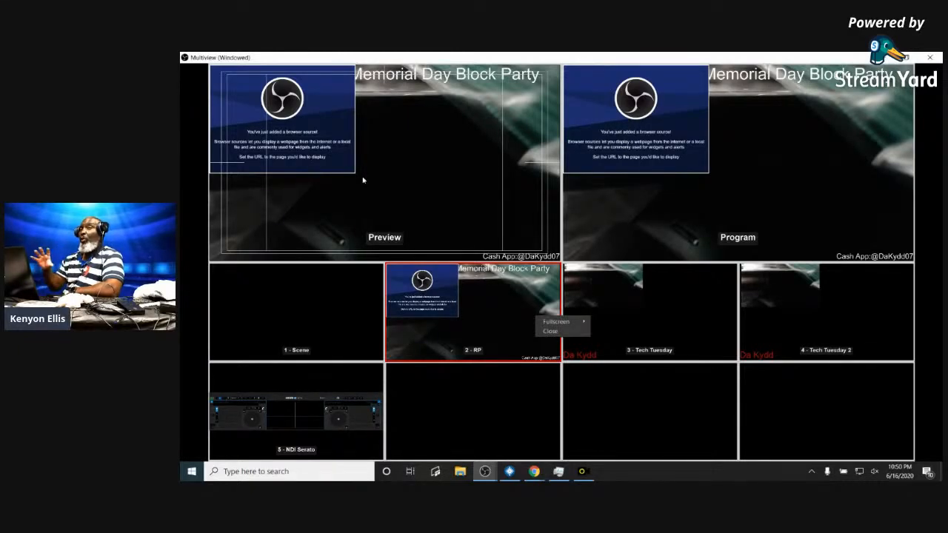
{"action": "left_click", "coordinate": [262, 139]}
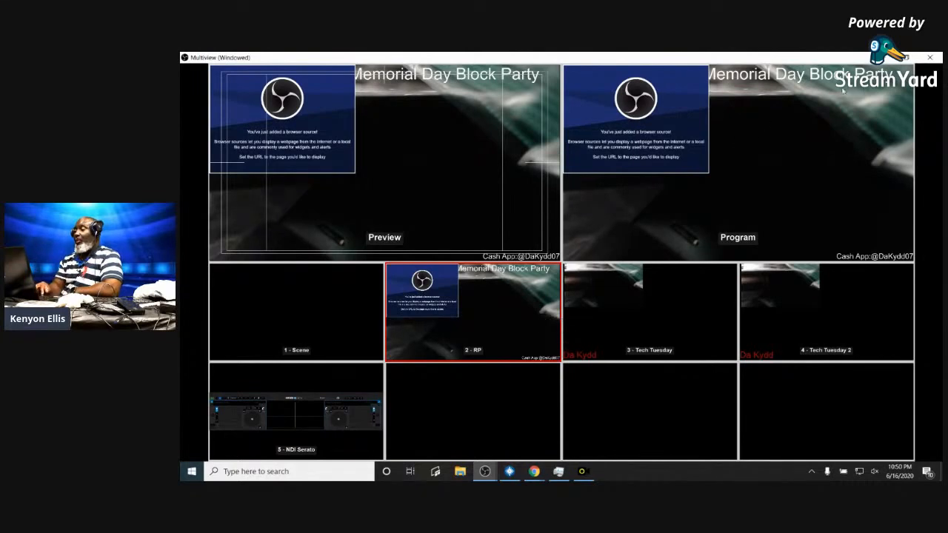
{"action": "left_click", "coordinate": [929, 57]}
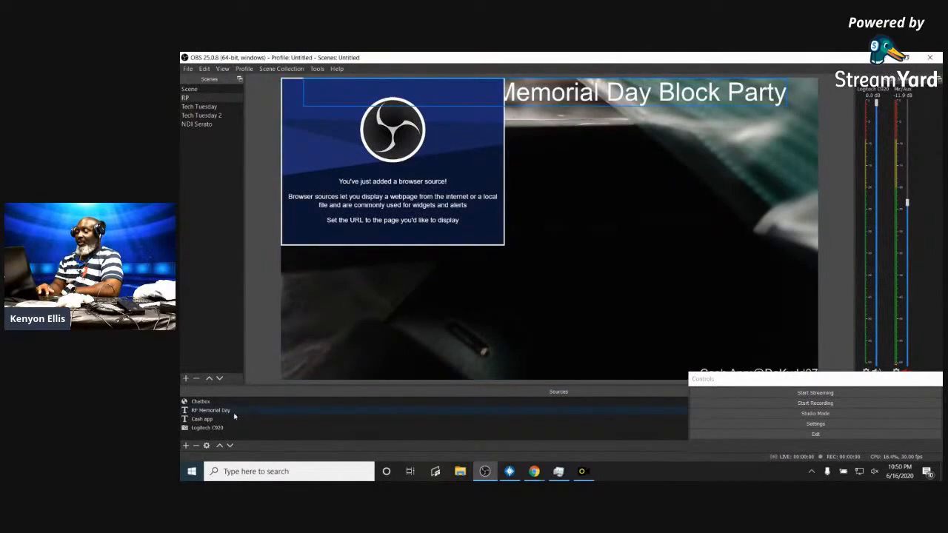
- Return to the NDI Serato scene and confirm the Tools > NDI Output settings with OK
{"action": "left_click", "coordinate": [199, 126]}
{"action": "left_click", "coordinate": [317, 68]}
{"action": "left_click", "coordinate": [316, 69]}
{"action": "left_click", "coordinate": [319, 69]}
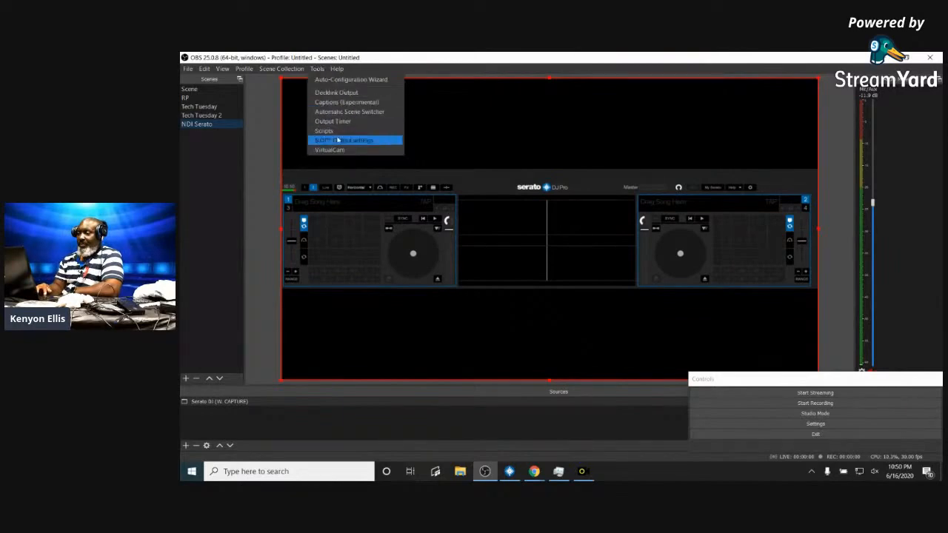
{"action": "left_click", "coordinate": [346, 141]}
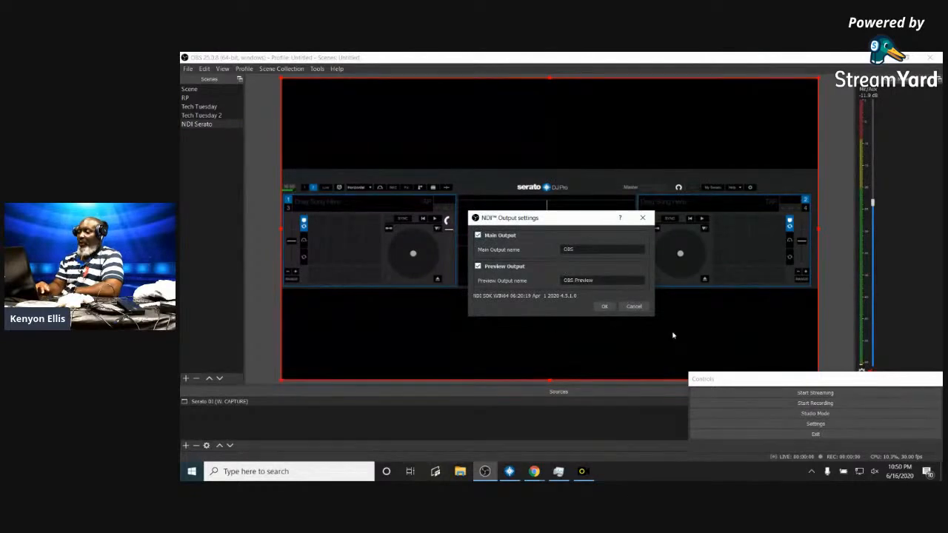
{"action": "left_click", "coordinate": [603, 306]}
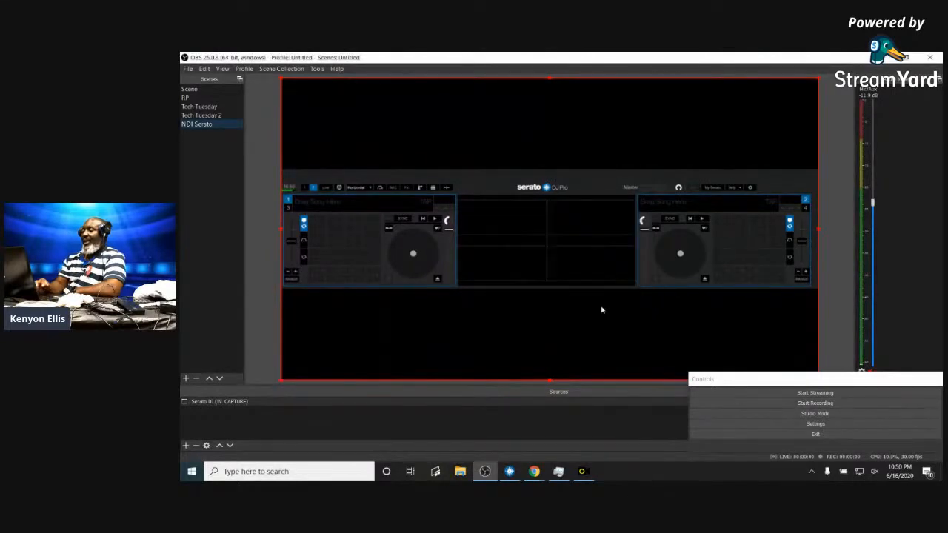
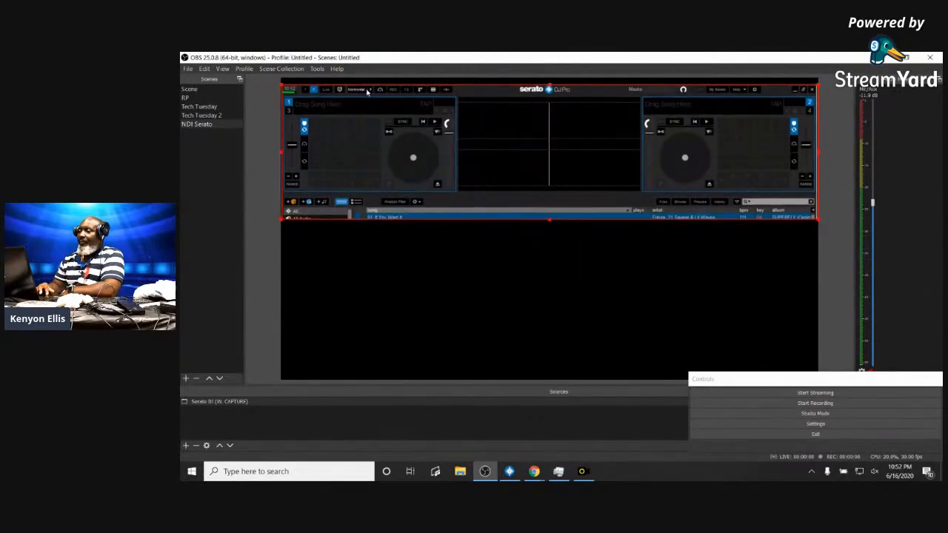
- Switch Serato DJ Pro's deck layout to Extended
{"action": "left_click", "coordinate": [510, 474]}
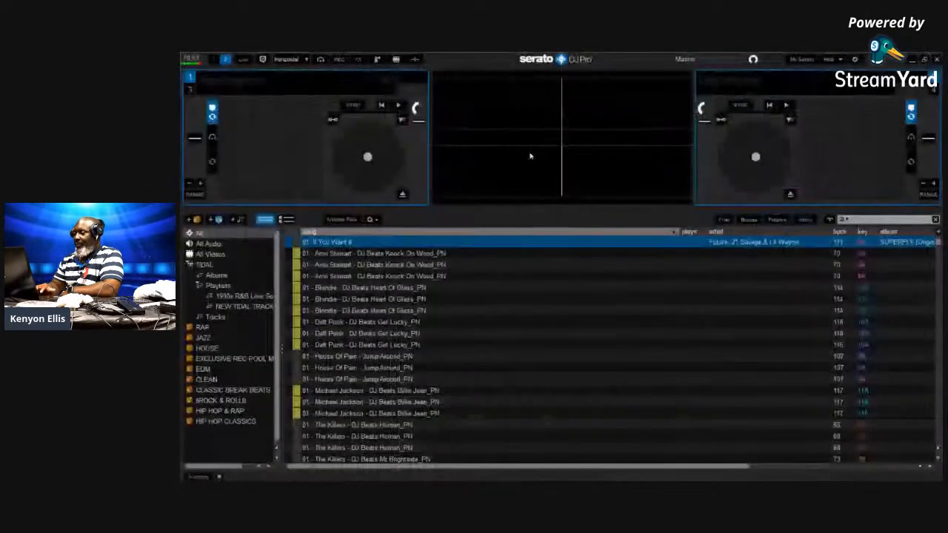
{"action": "left_click", "coordinate": [305, 60]}
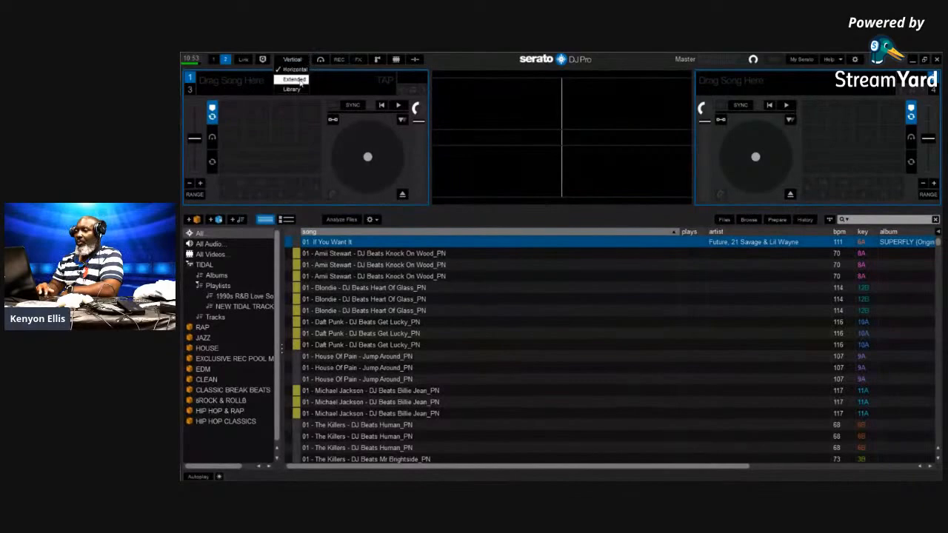
{"action": "left_click", "coordinate": [296, 80]}
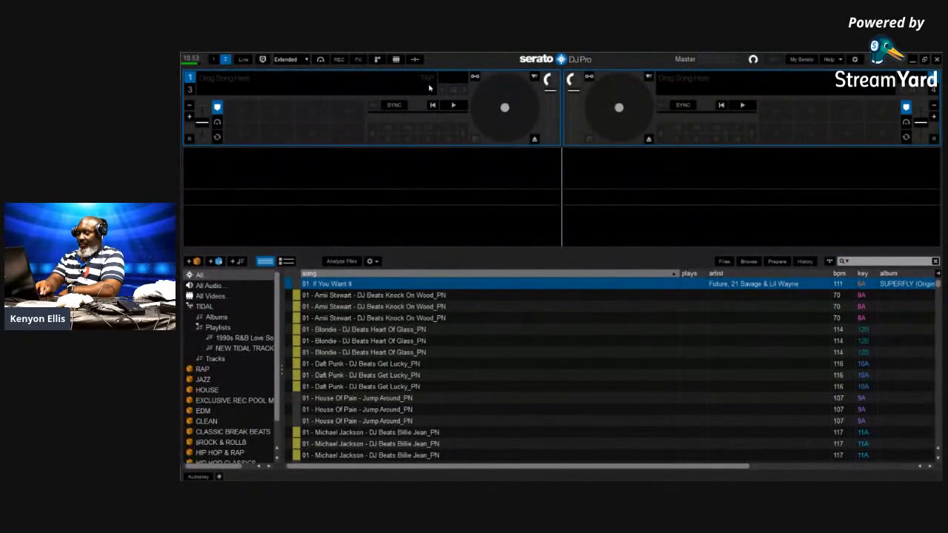
- Back in OBS, move the Serato capture lower in the NDI Serato preview
{"action": "key", "text": "alt+Tab"}
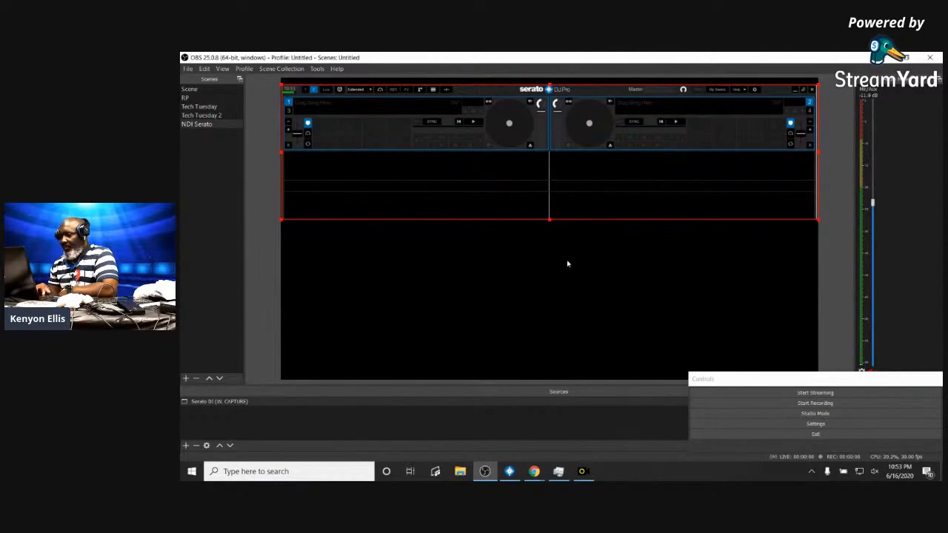
{"action": "left_click", "coordinate": [565, 223]}
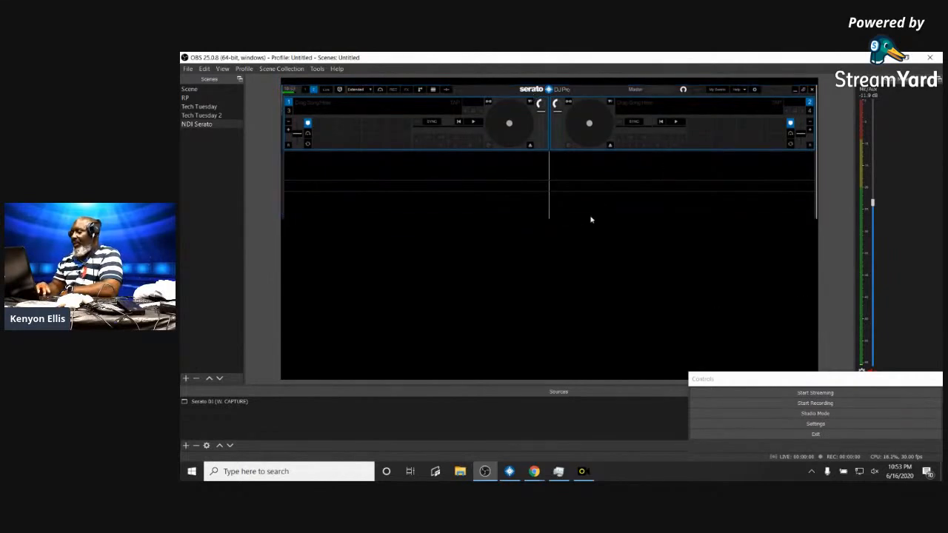
{"action": "left_click", "coordinate": [575, 148]}
{"action": "left_click_drag", "start_coordinate": [572, 138], "coordinate": [578, 218]}
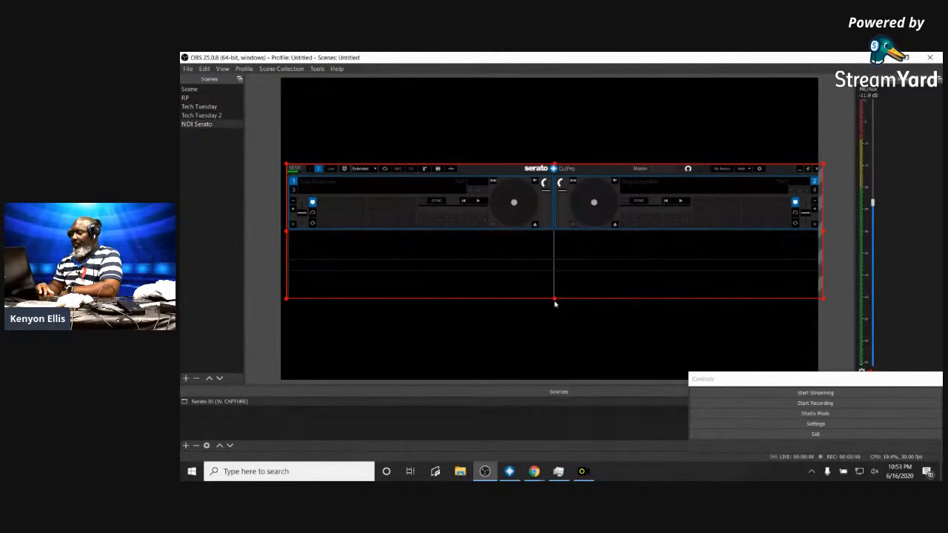
- Confirm the NDI main and preview outputs are enabled in Tools > NDI Output settings
{"action": "left_click", "coordinate": [316, 70]}
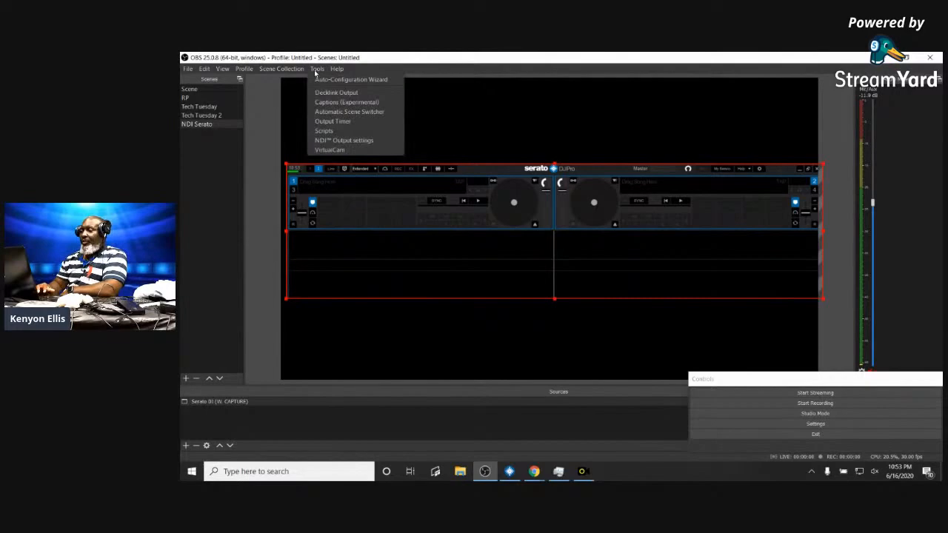
{"action": "left_click", "coordinate": [374, 140]}
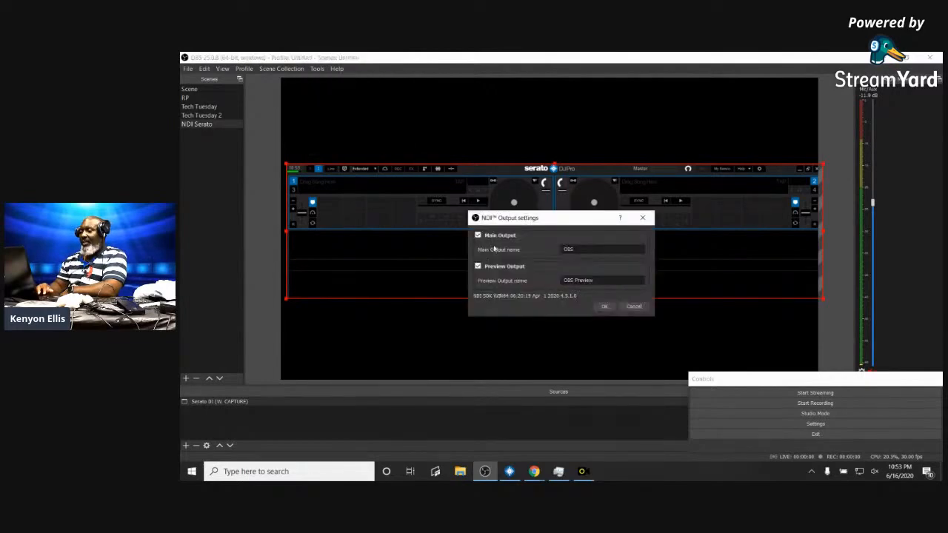
{"action": "left_click", "coordinate": [604, 306]}
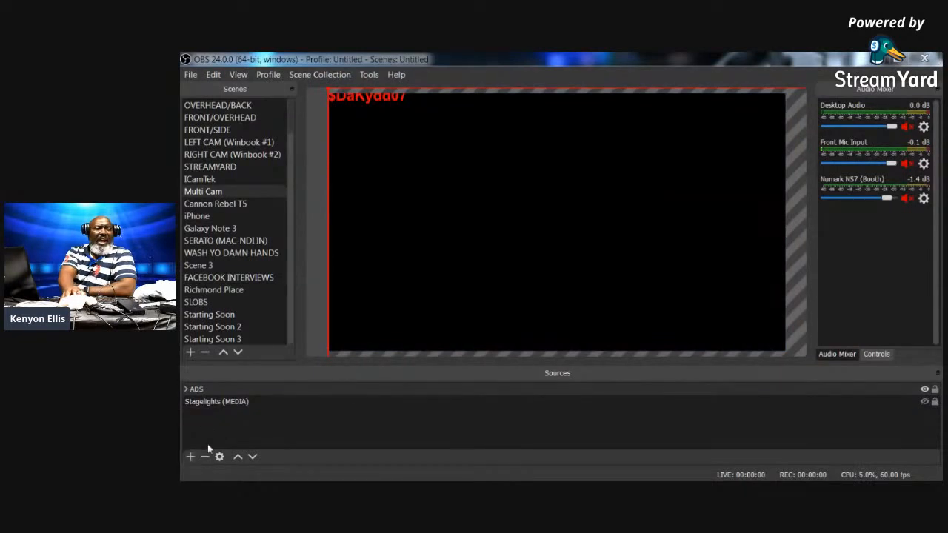
- Add a new empty scene named 'NDI- SERATO'
{"action": "left_click", "coordinate": [190, 458]}
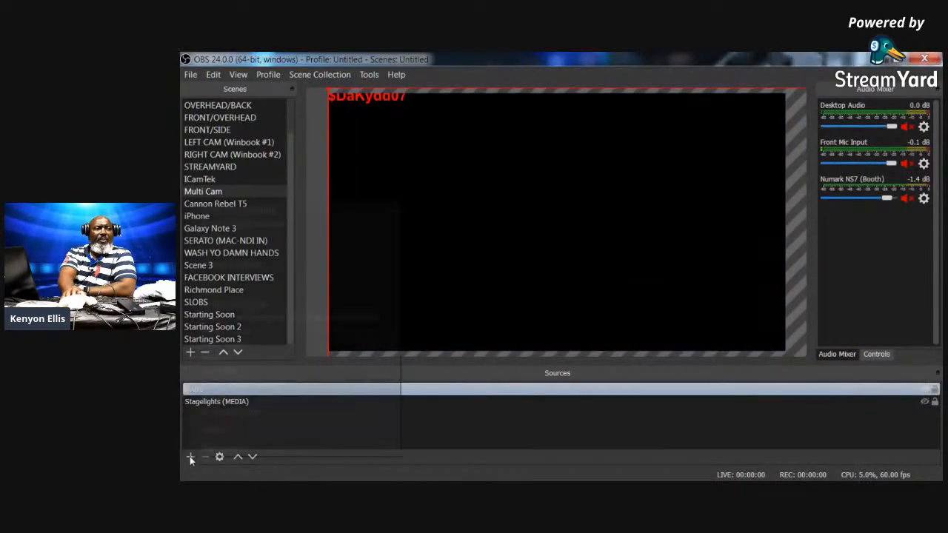
{"action": "left_click_drag", "start_coordinate": [485, 321], "coordinate": [495, 319]}
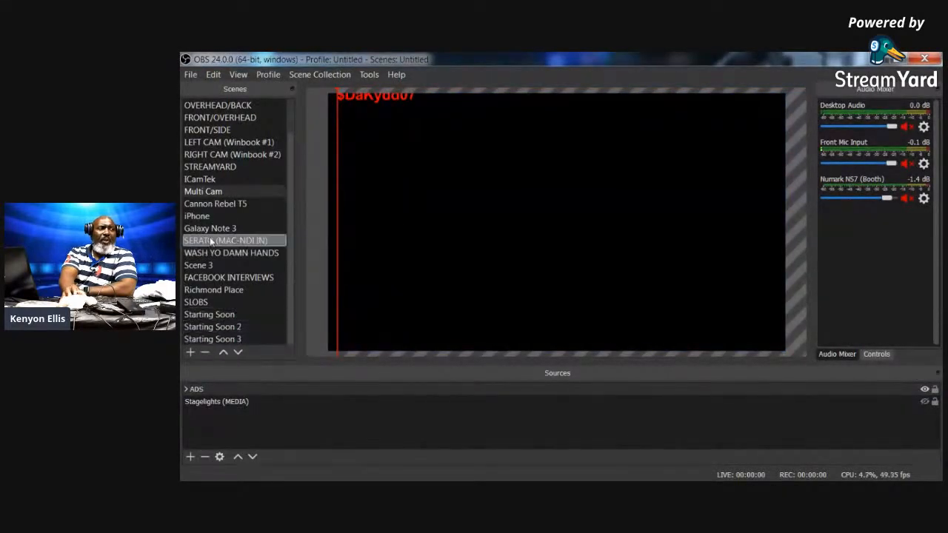
{"action": "left_click", "coordinate": [190, 352]}
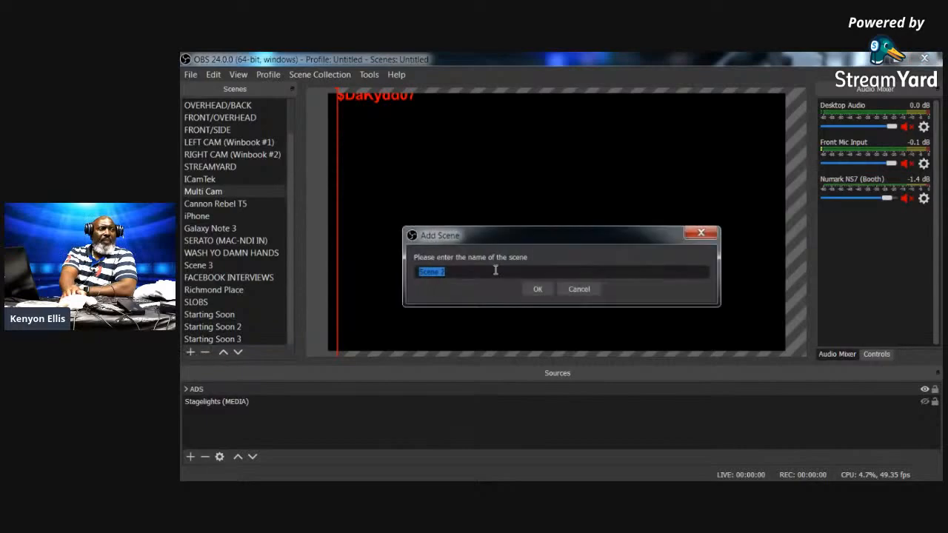
{"action": "key", "text": "BackSpace"}
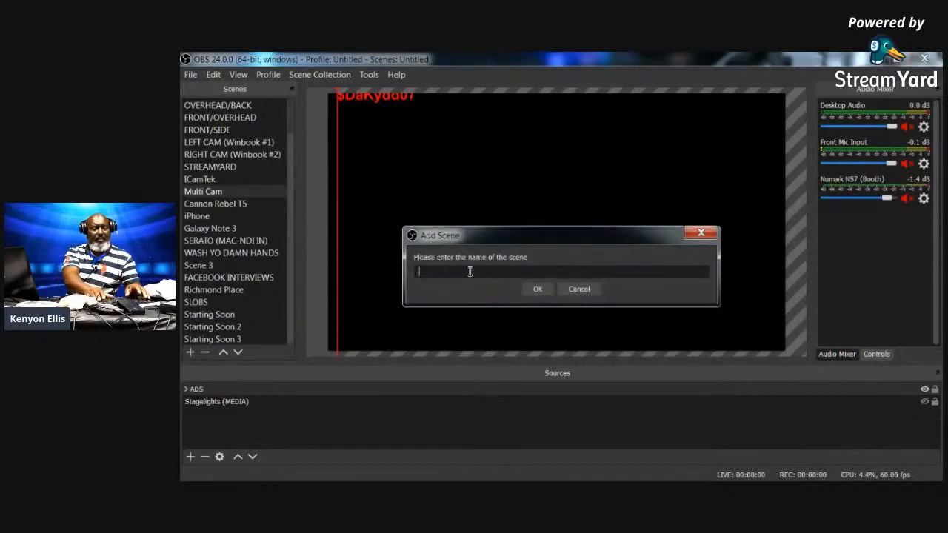
{"action": "type", "text": "N"}
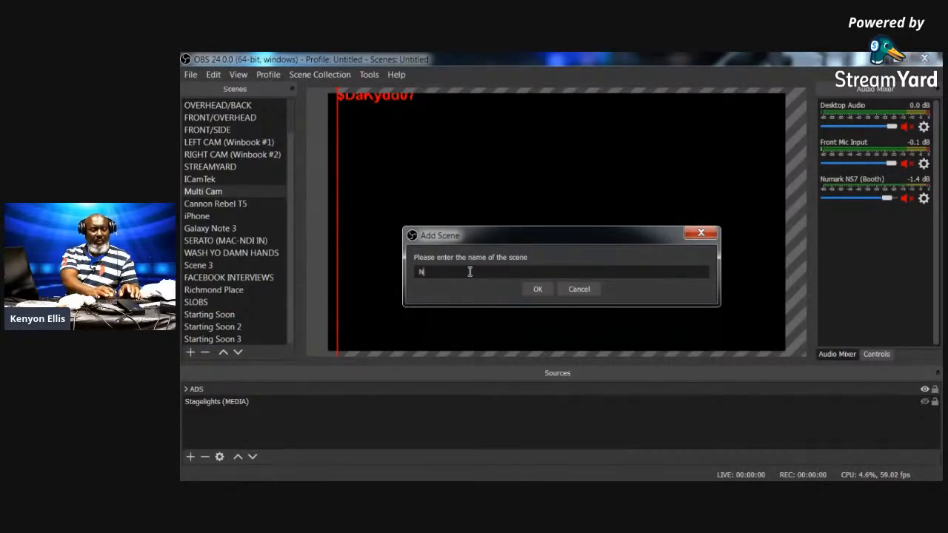
{"action": "type", "text": "DI- SERATO"}
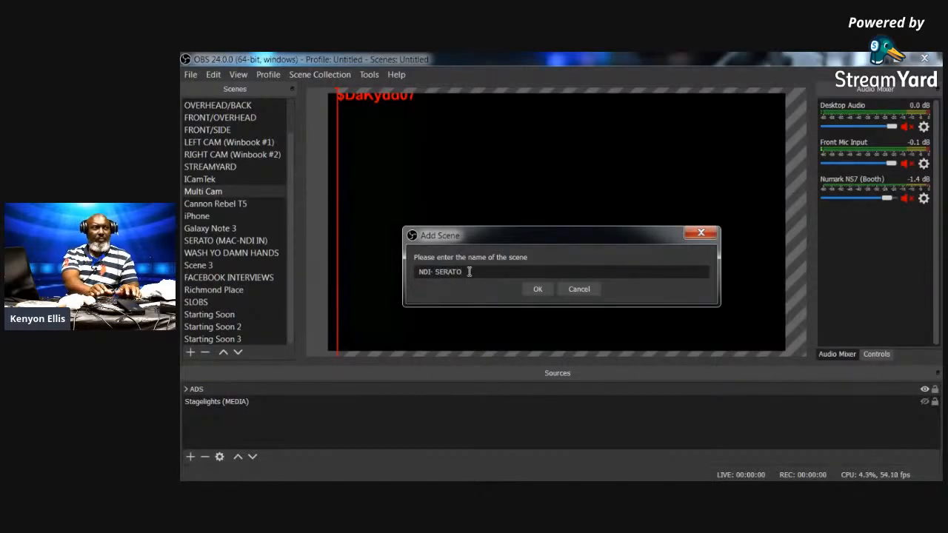
{"action": "left_click", "coordinate": [538, 289]}
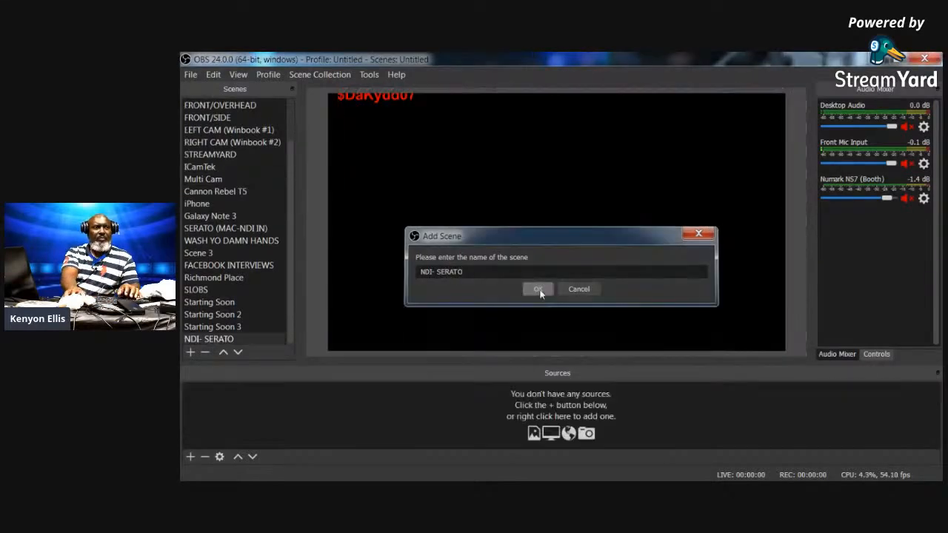
- Create a new NDI source named 'Serato DJ (NDI)' in the NDI- SERATO scene
{"action": "left_click", "coordinate": [188, 458]}
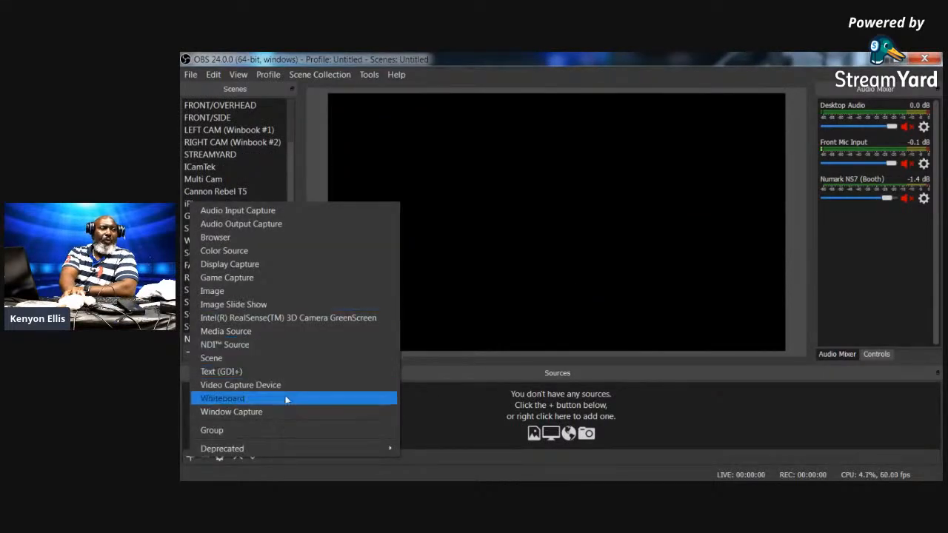
{"action": "left_click", "coordinate": [244, 345]}
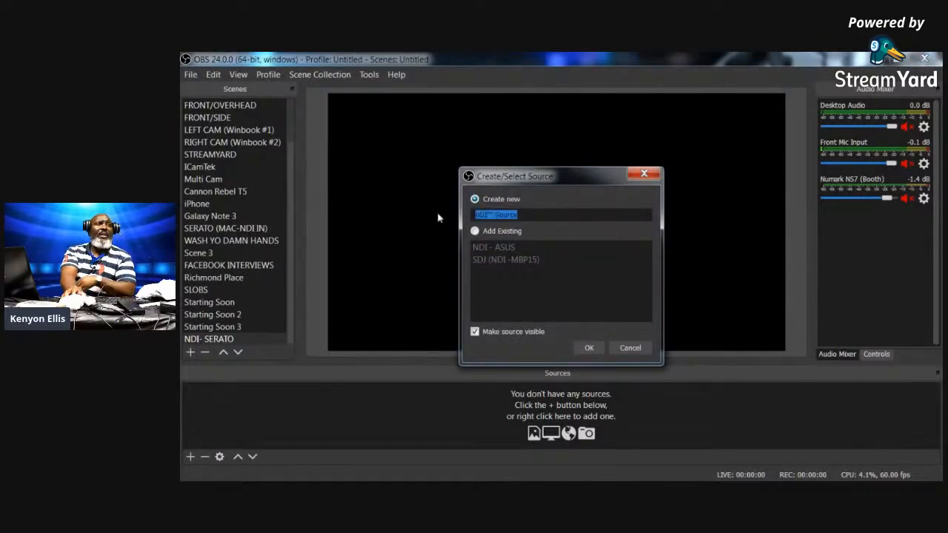
{"action": "key", "text": "BackSpace"}
{"action": "type", "text": "Serato"}
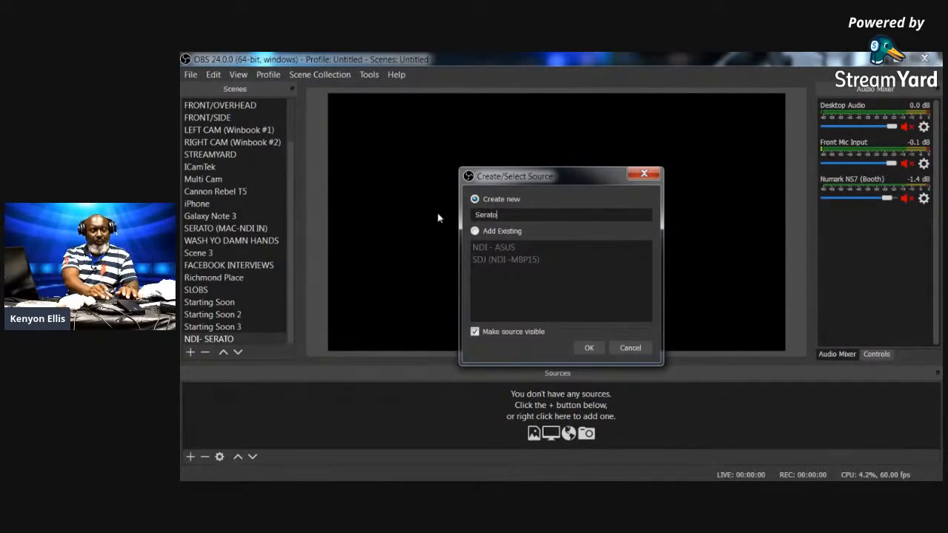
{"action": "type", "text": "-"}
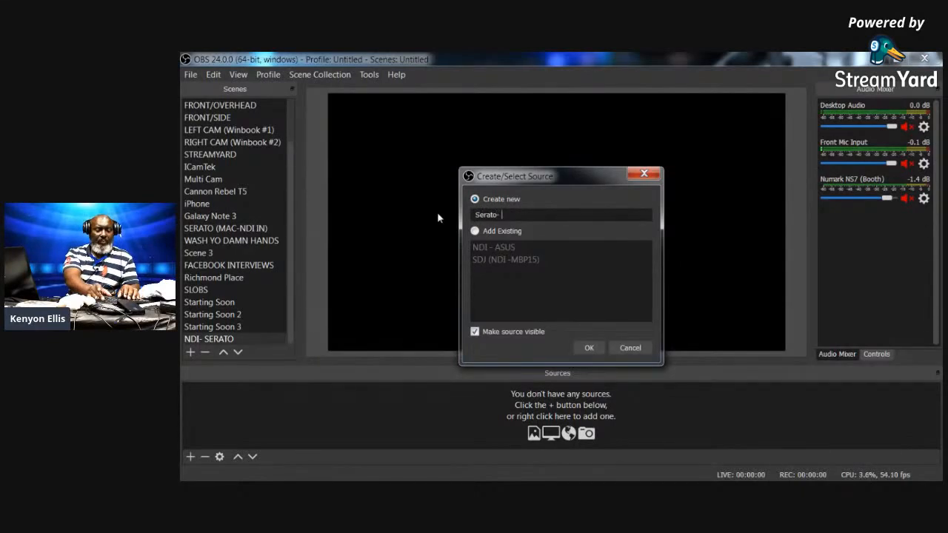
{"action": "type", "text": " NDI"}
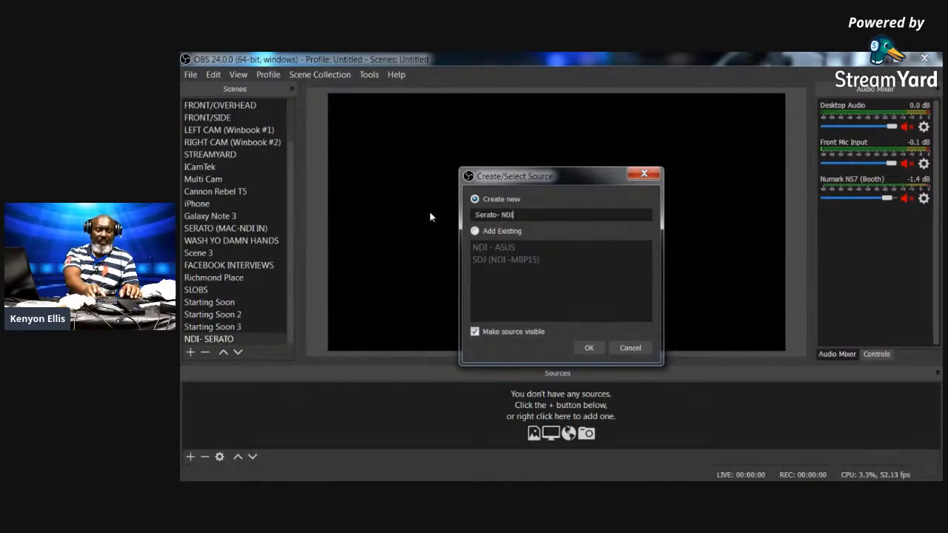
{"action": "key", "text": "Left"}
{"action": "key", "text": "Left"}
{"action": "key", "text": "BackSpace"}
{"action": "key", "text": "BackSpace"}
{"action": "type", "text": "DJ ("}
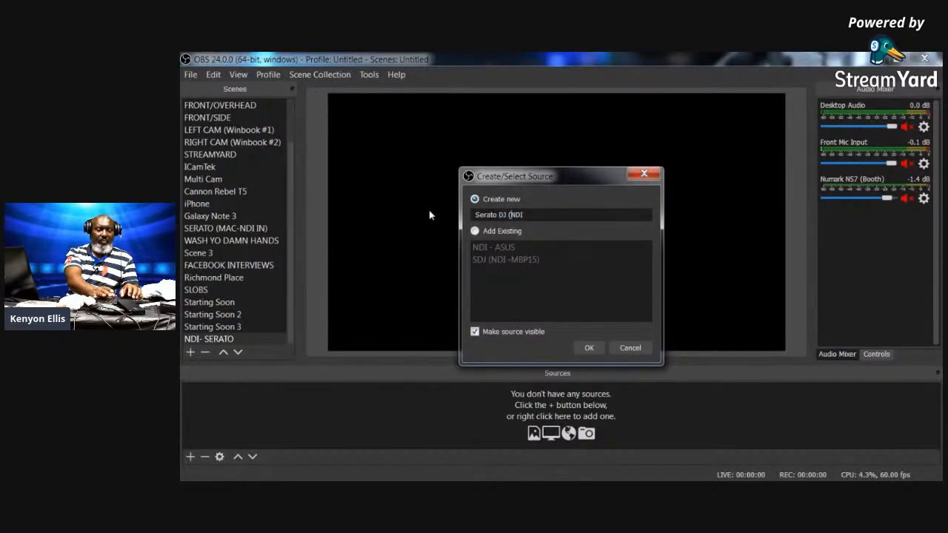
{"action": "key", "text": "End"}
{"action": "type", "text": ")"}
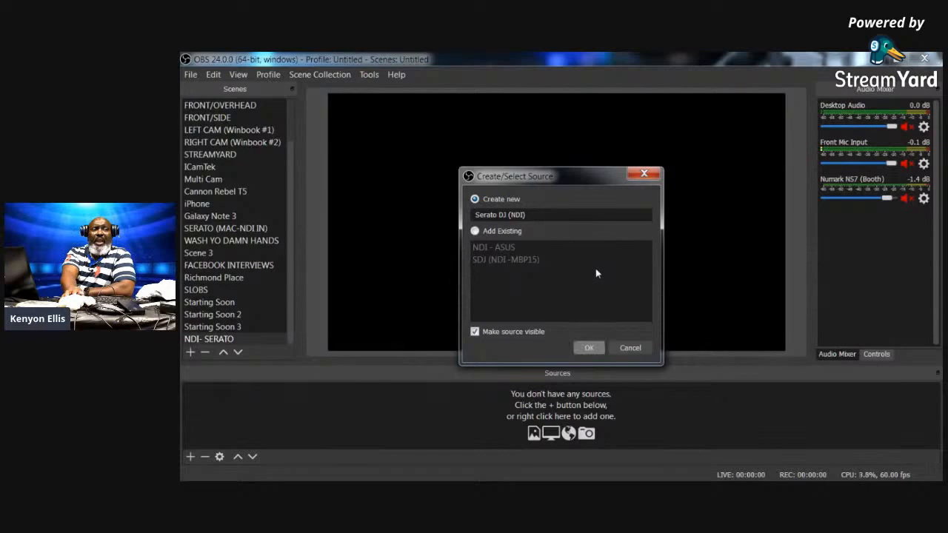
{"action": "left_click", "coordinate": [475, 231]}
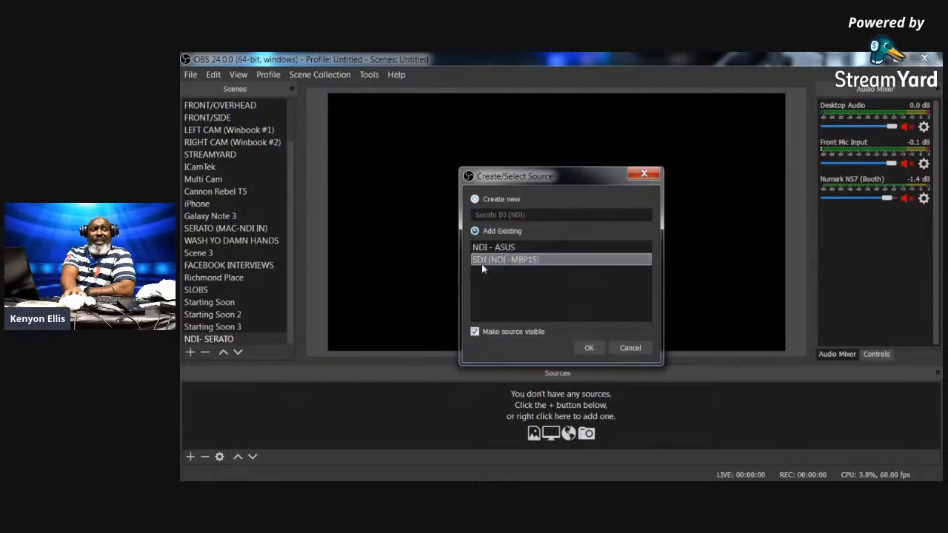
{"action": "left_click", "coordinate": [474, 199]}
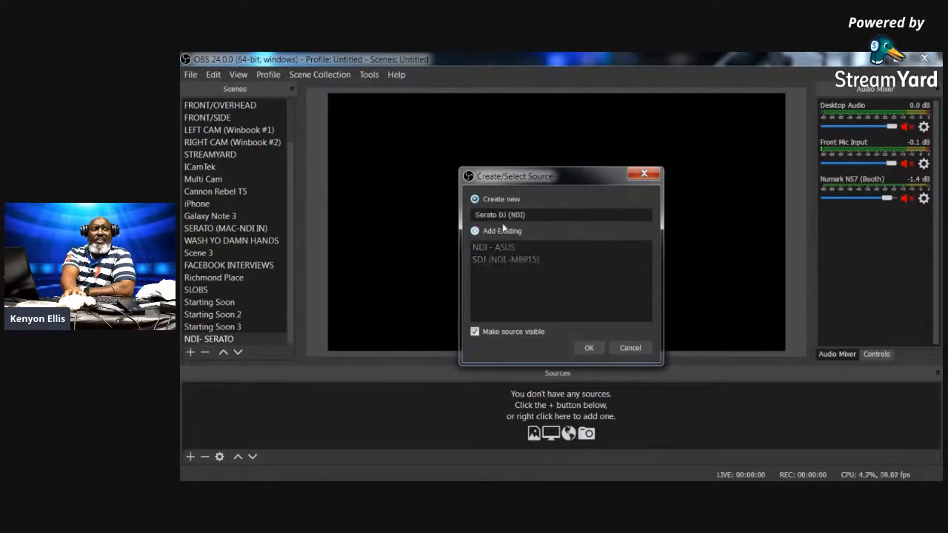
{"action": "left_click", "coordinate": [589, 348]}
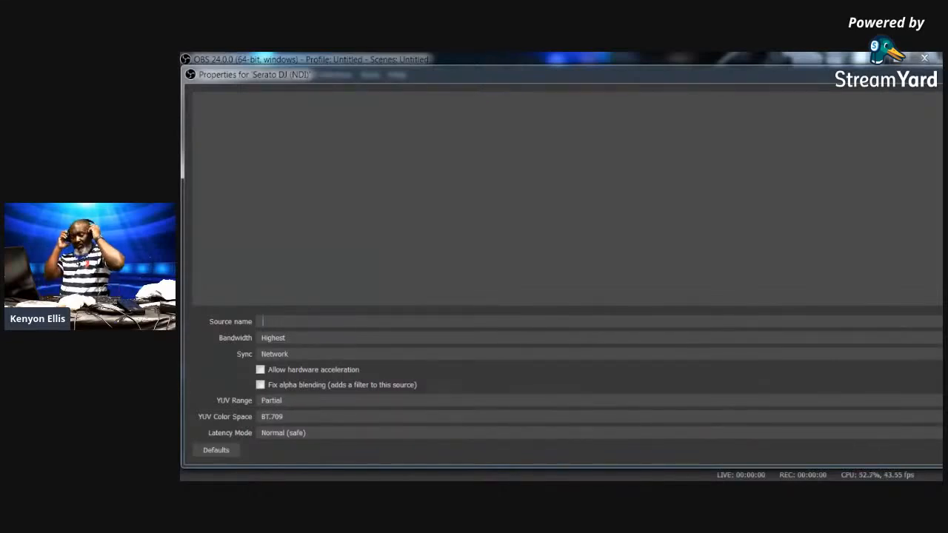
- Look at the iPhone and FRONT/OVERHEAD scenes, then close the Serato DJ (NDI) properties
{"action": "left_click_drag", "start_coordinate": [437, 78], "coordinate": [929, 191]}
{"action": "left_click", "coordinate": [241, 203]}
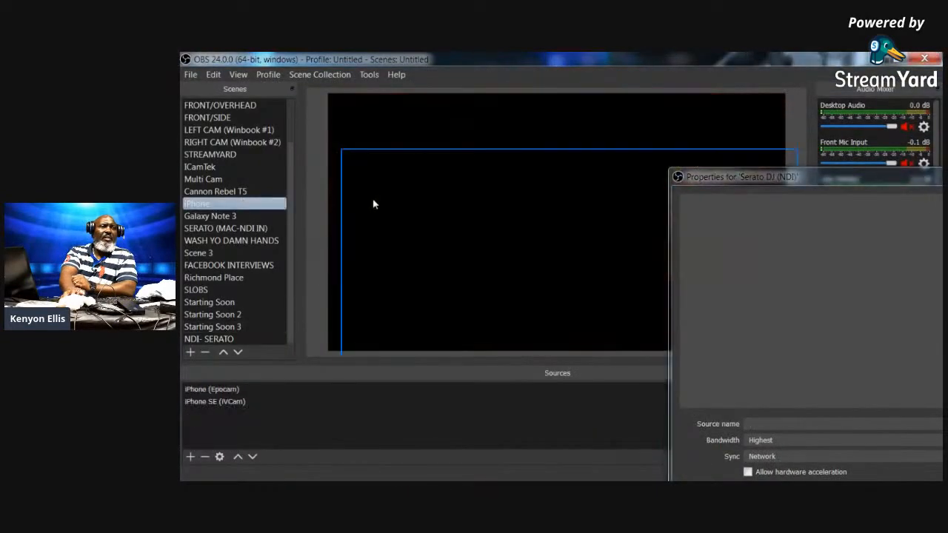
{"action": "left_click", "coordinate": [372, 203]}
{"action": "left_click", "coordinate": [236, 106]}
{"action": "left_click_drag", "start_coordinate": [795, 180], "coordinate": [366, 75]}
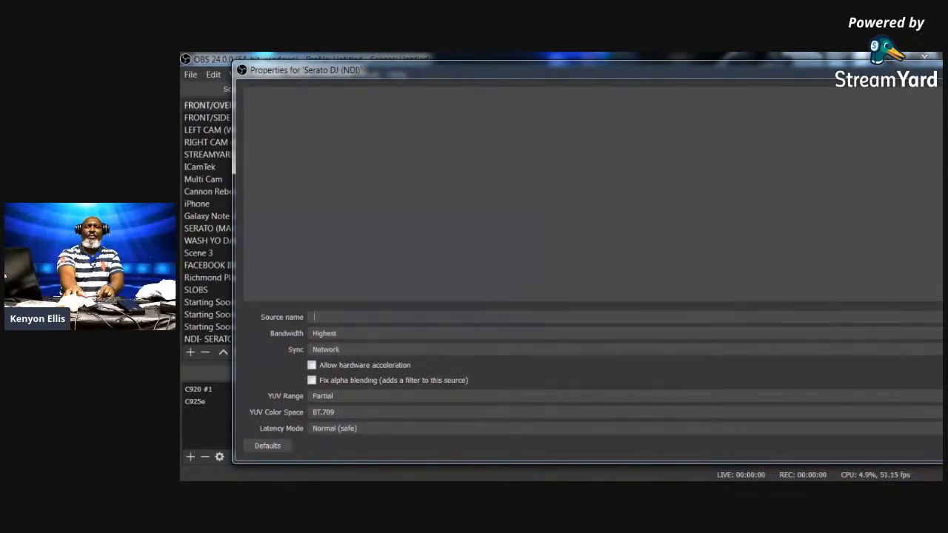
{"action": "key", "text": "Escape"}
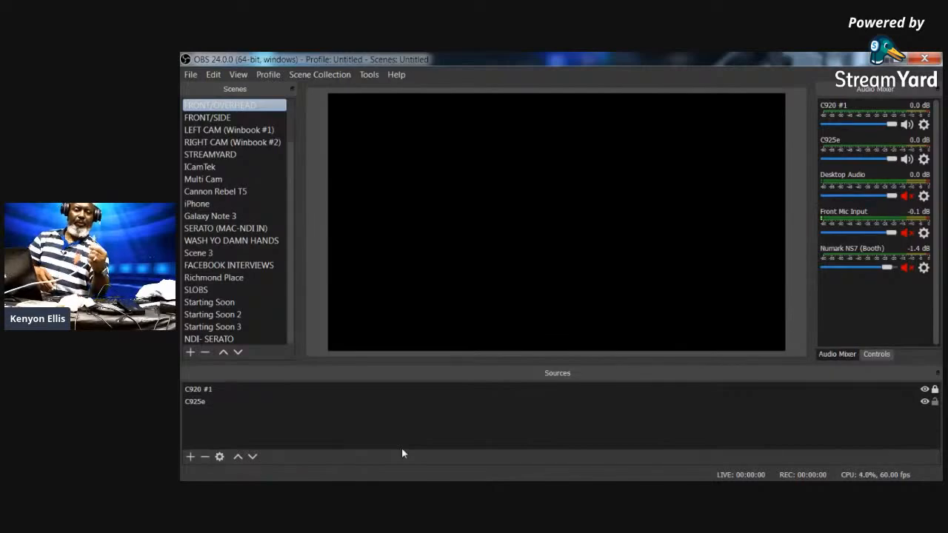
- Jump to Starting Soon 3 with F3, then return to the NDI- SERATO scene
{"action": "key", "text": "F3"}
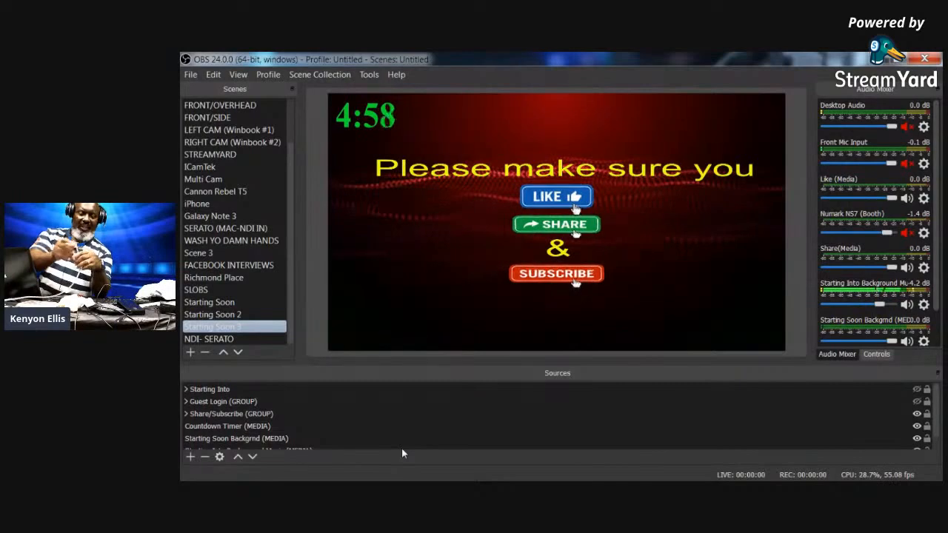
{"action": "left_click", "coordinate": [234, 338]}
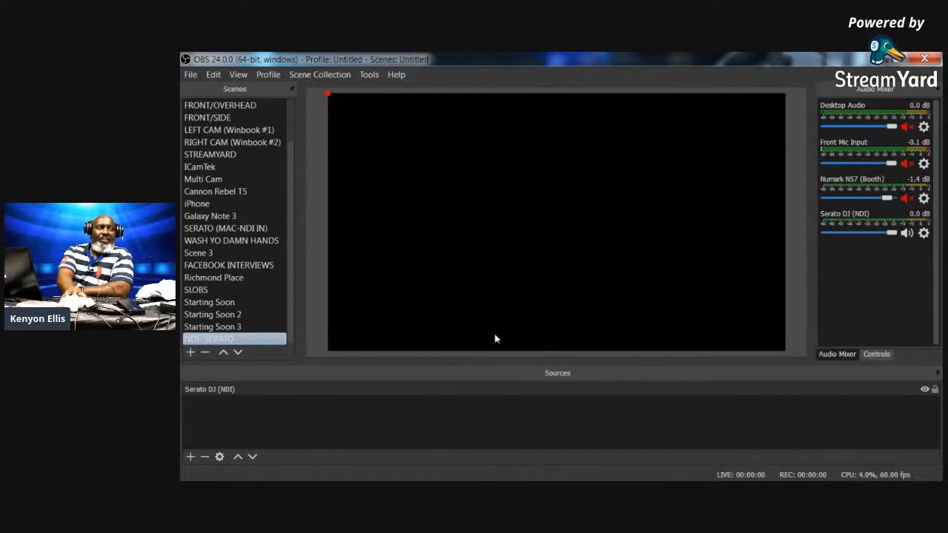
- Set the Serato DJ (NDI) source to the ASUS computer's OBS output, keeping Highest bandwidth and Network sync
{"action": "double_click", "coordinate": [231, 390]}
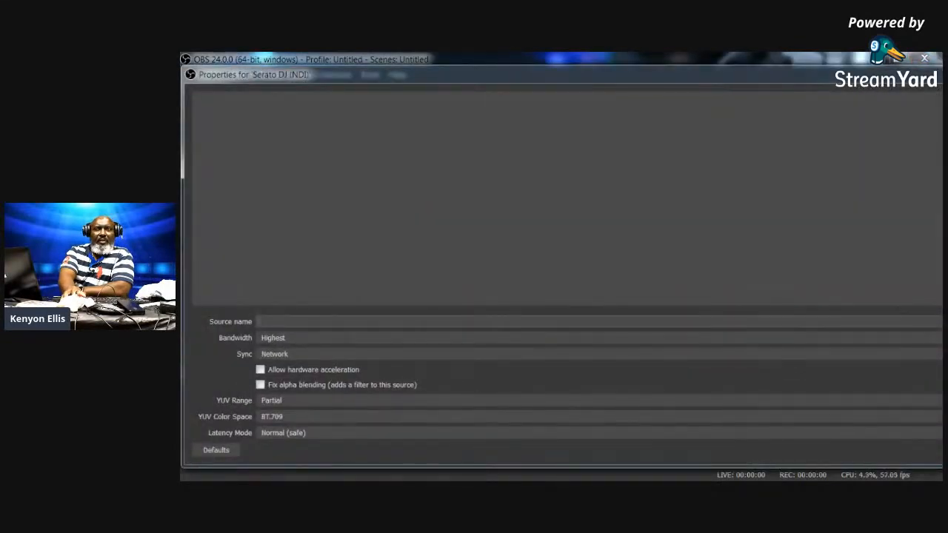
{"action": "left_click", "coordinate": [599, 322]}
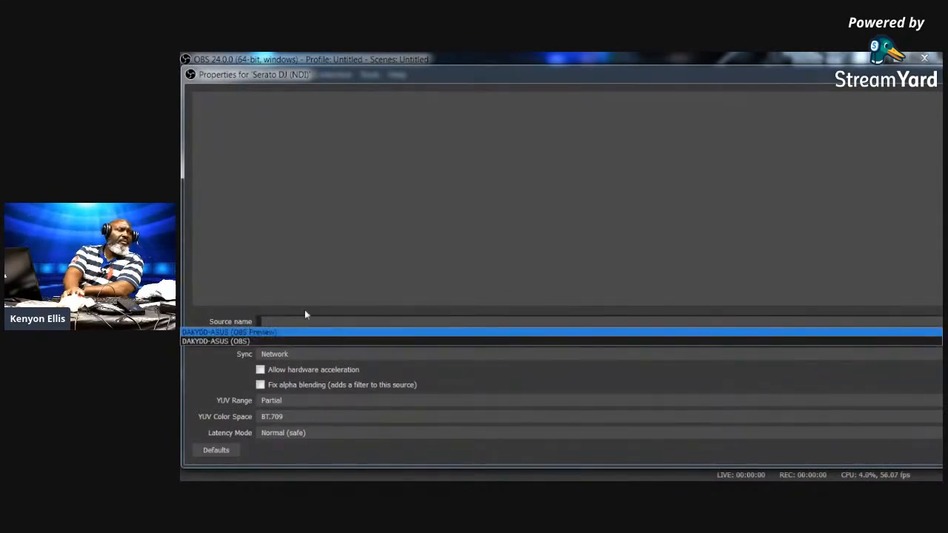
{"action": "left_click", "coordinate": [237, 341]}
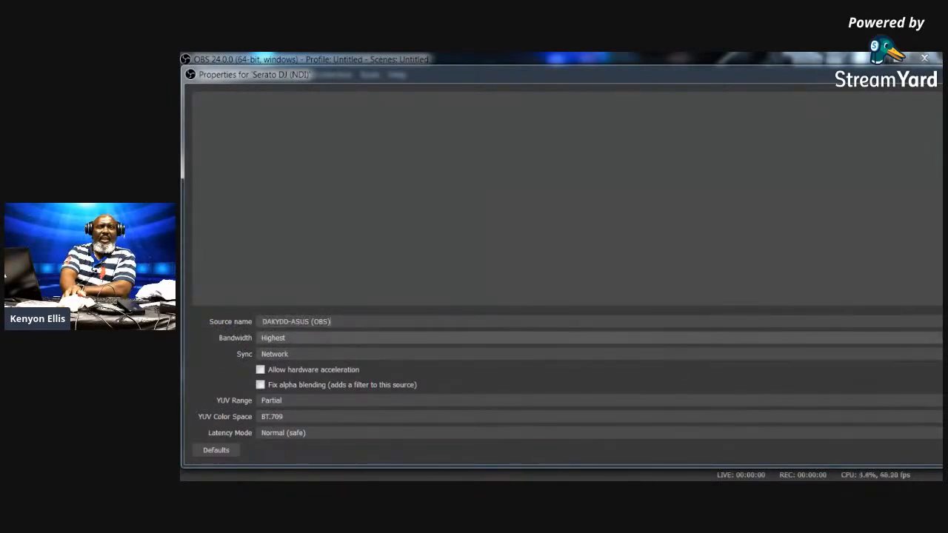
{"action": "left_click", "coordinate": [296, 338]}
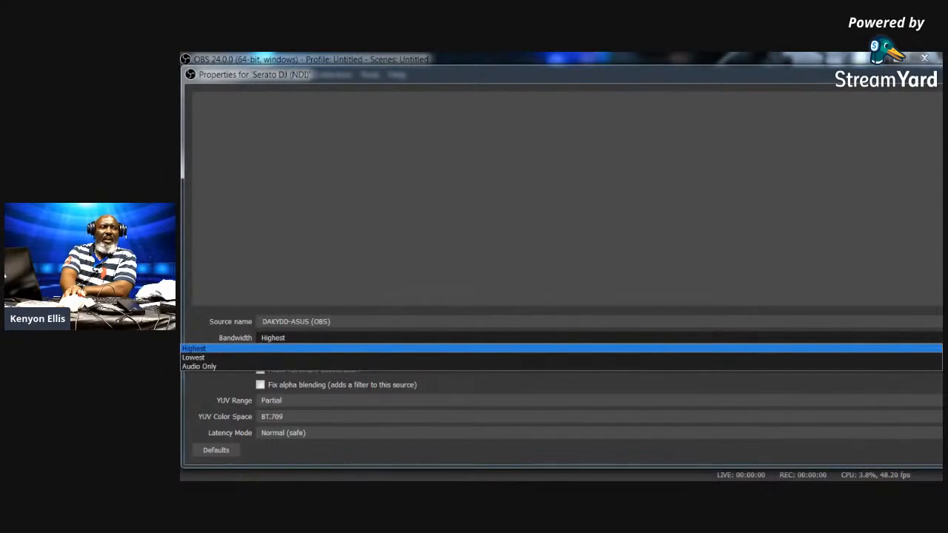
{"action": "key", "text": "Escape"}
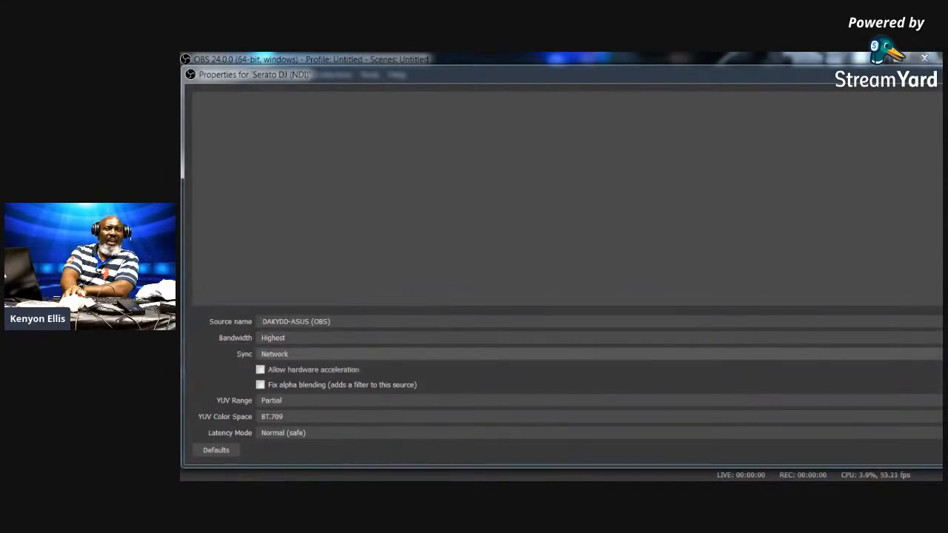
{"action": "left_click", "coordinate": [296, 354]}
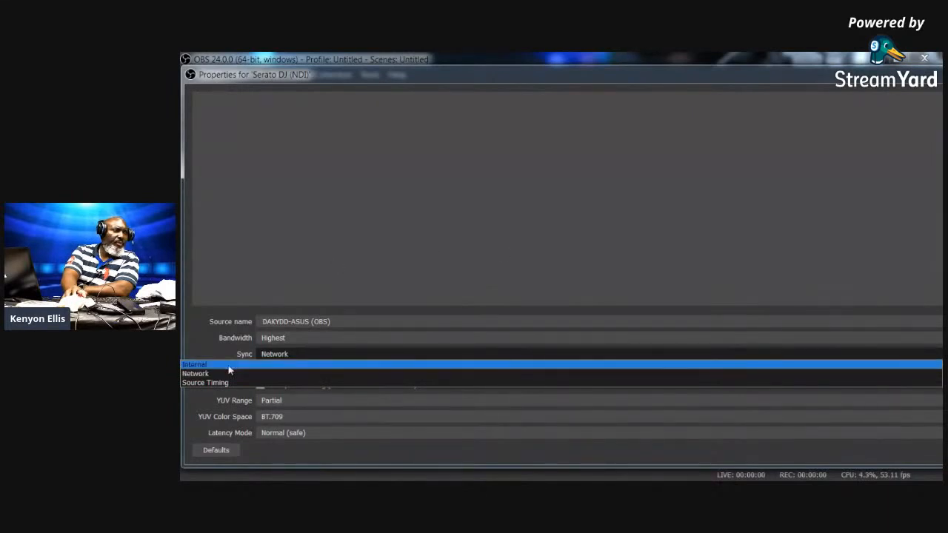
{"action": "left_click", "coordinate": [206, 373]}
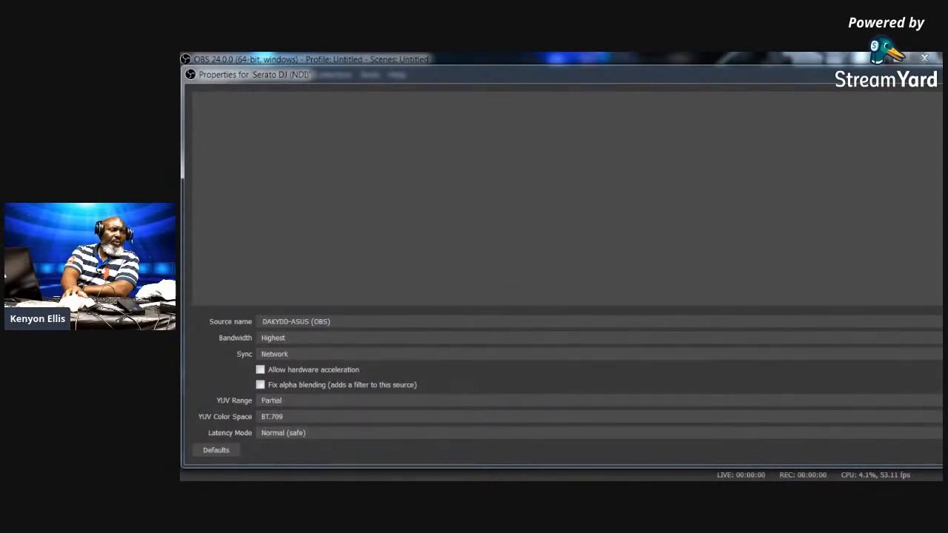
{"action": "key", "text": "Return"}
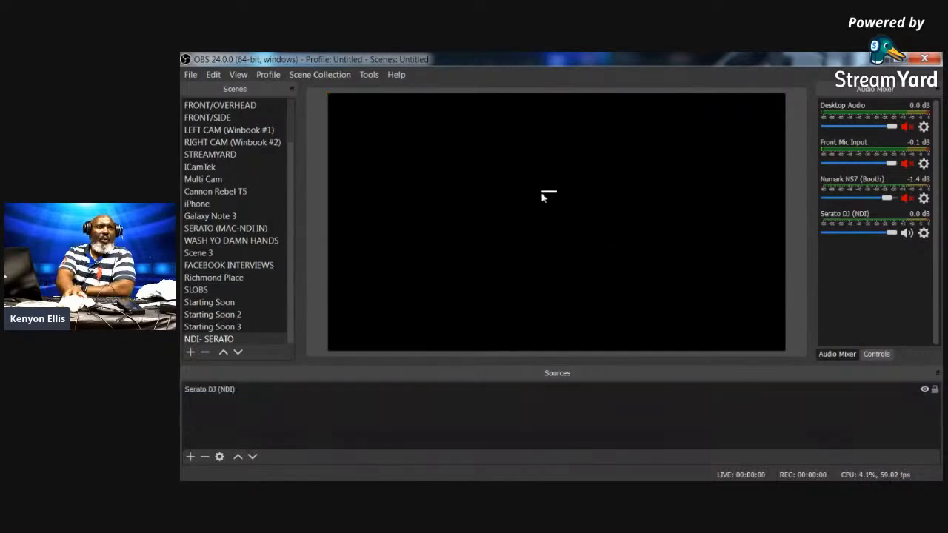
- Stretch the Serato DJ (NDI) source to fill the NDI- SERATO canvas
{"action": "left_click", "coordinate": [244, 390]}
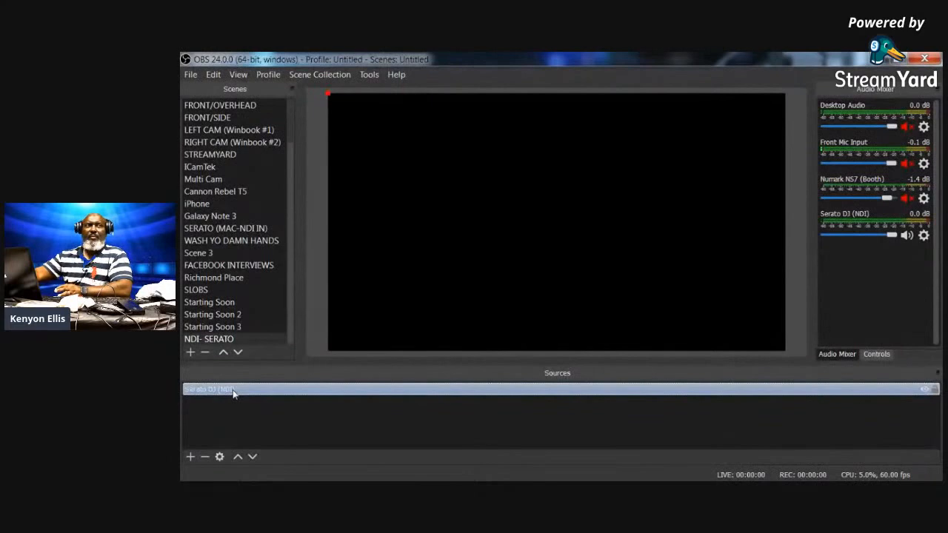
{"action": "left_click", "coordinate": [505, 193]}
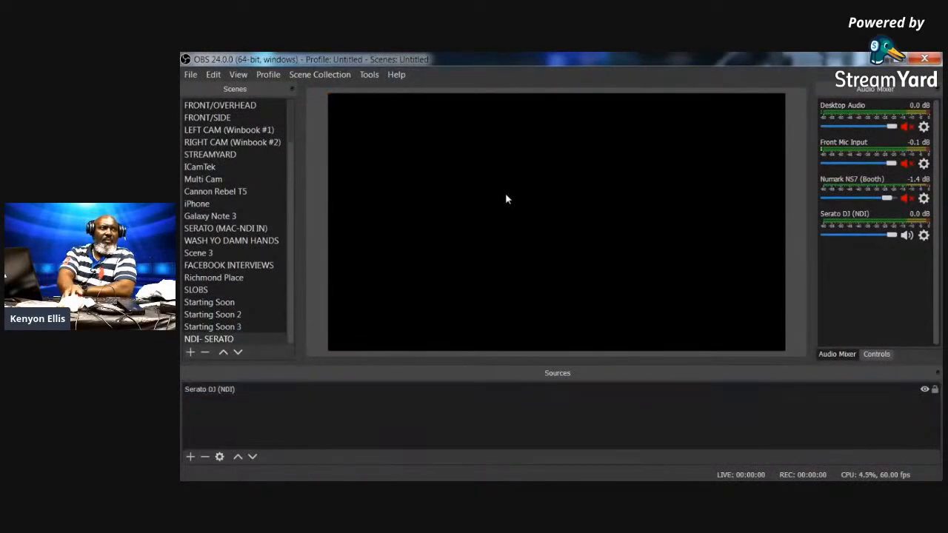
{"action": "left_click", "coordinate": [221, 391]}
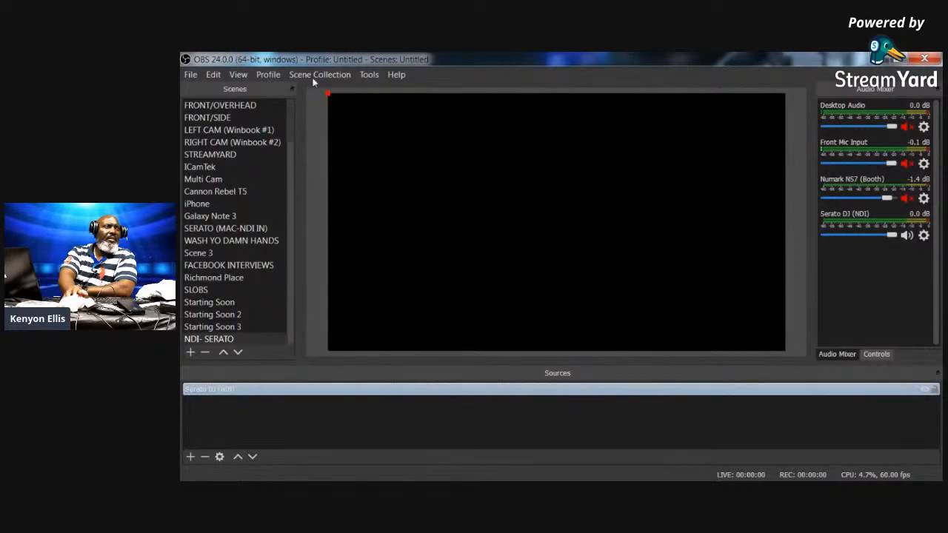
{"action": "left_click", "coordinate": [328, 96]}
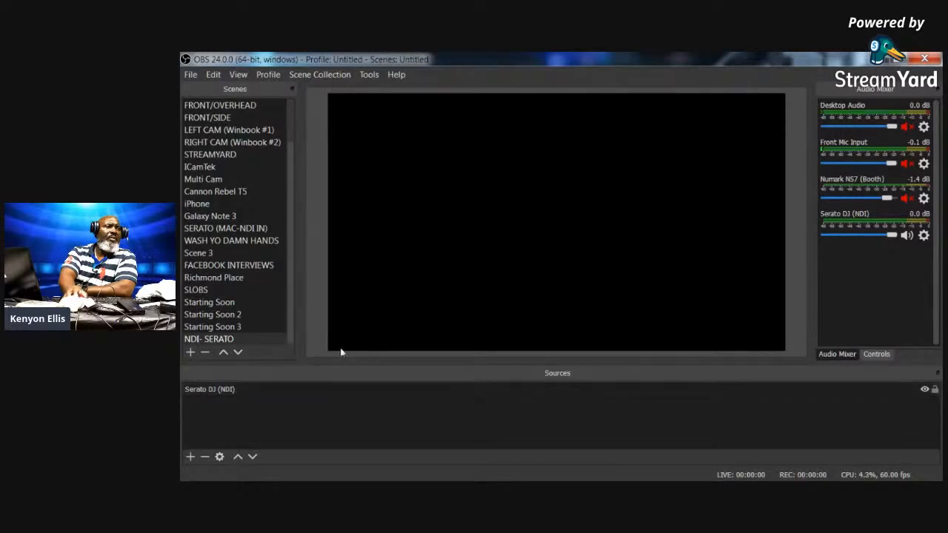
{"action": "left_click", "coordinate": [235, 391]}
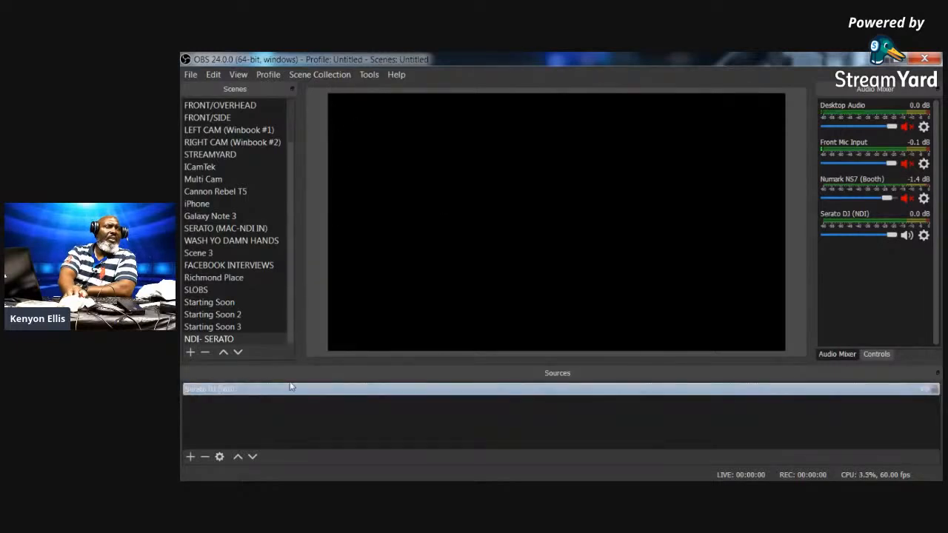
{"action": "right_click", "coordinate": [264, 388]}
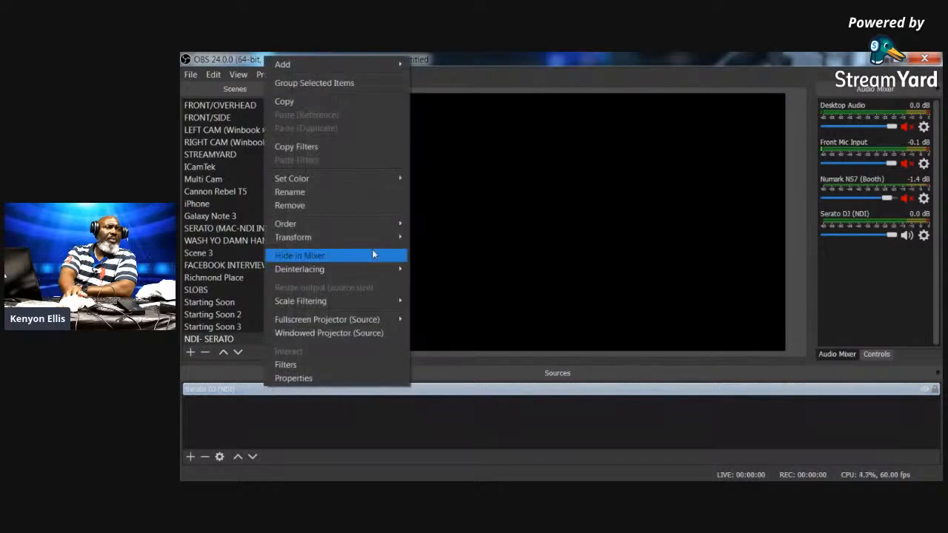
{"action": "mouse_move", "coordinate": [371, 238]}
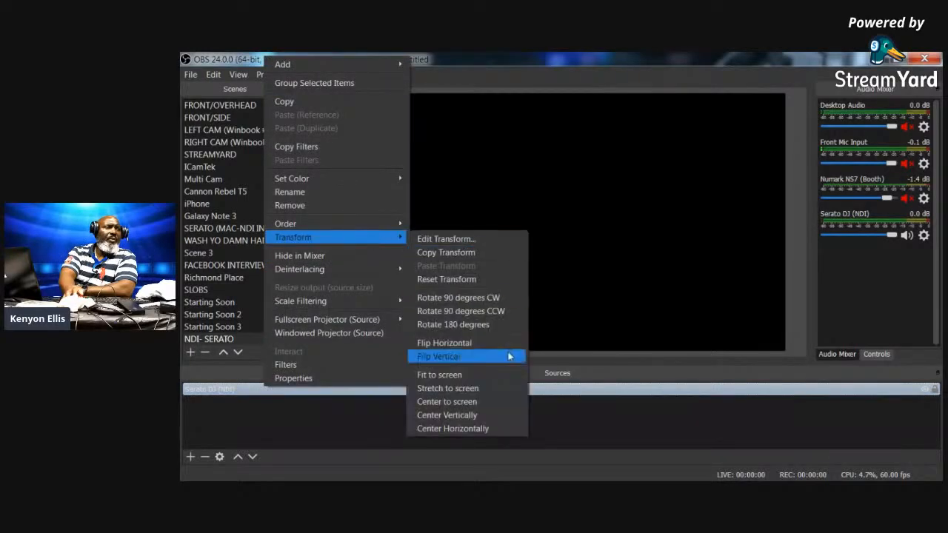
{"action": "left_click", "coordinate": [509, 391]}
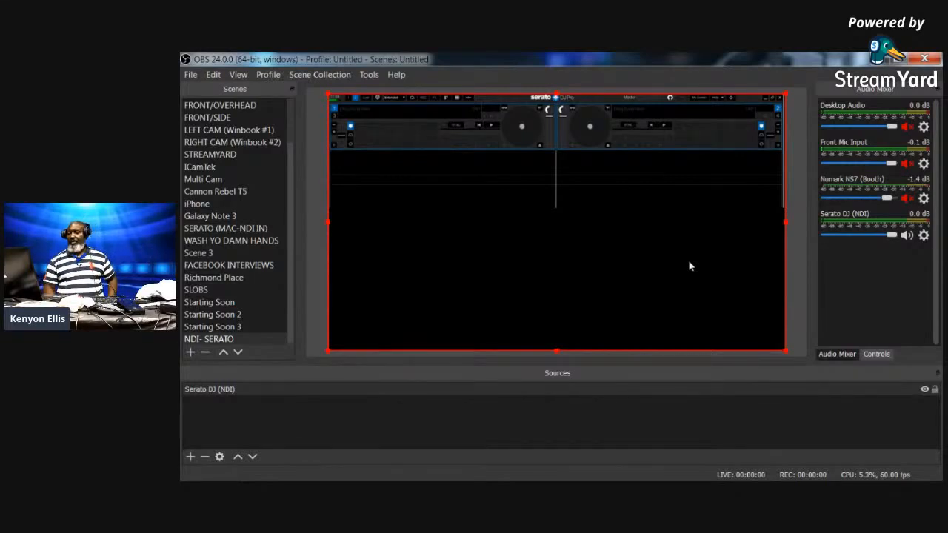
{"action": "key", "text": "Up"}
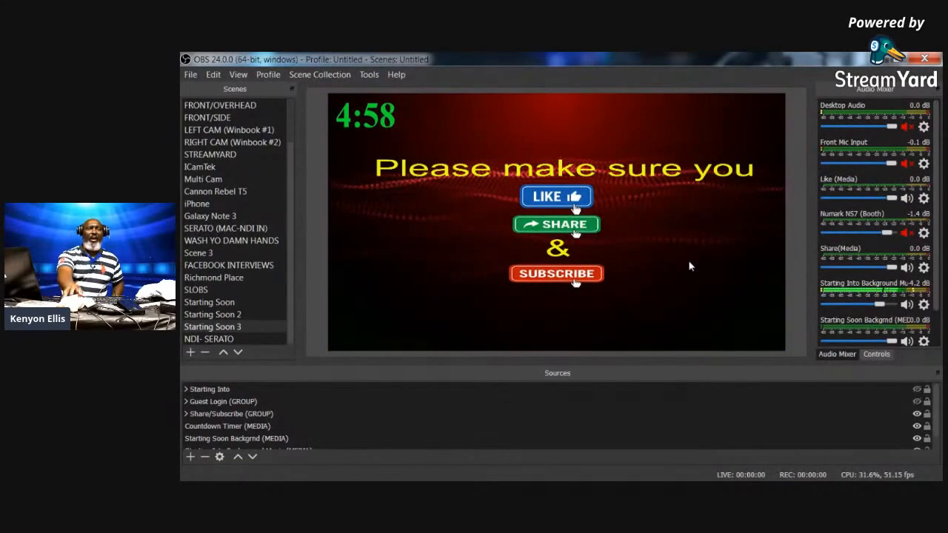
{"action": "left_click", "coordinate": [251, 339]}
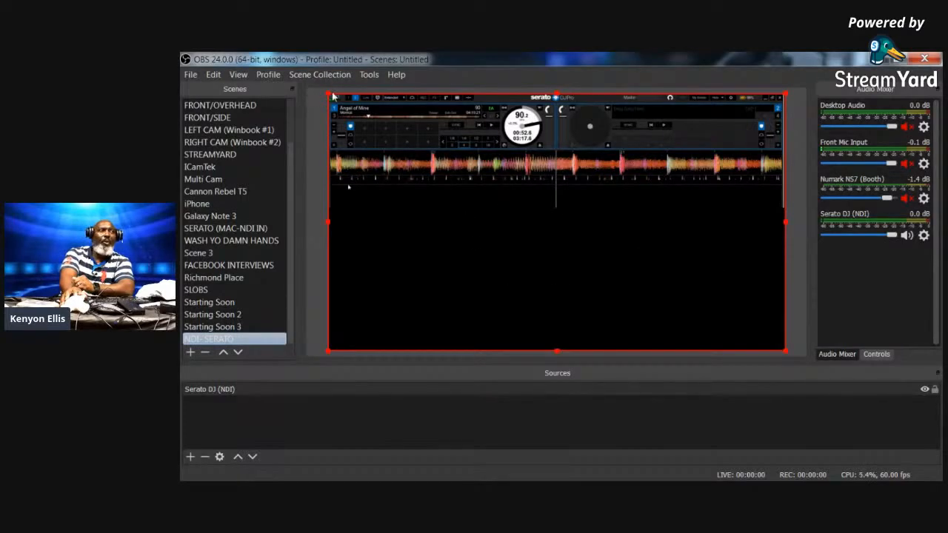
- Preview Scene 3's vinyl-shelf camera view, then move on to the Richmond Place scene
{"action": "left_click", "coordinate": [205, 253]}
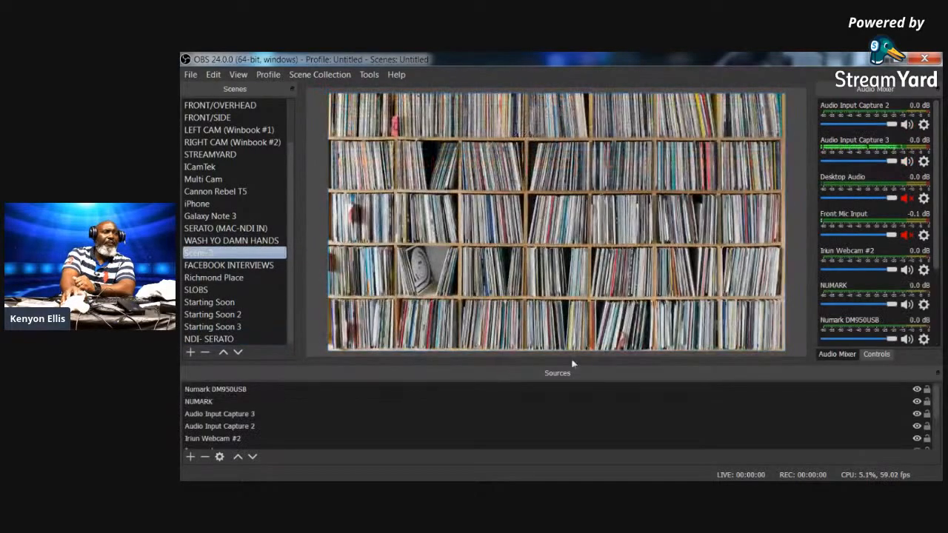
{"action": "scroll", "coordinate": [240, 389], "scroll_direction": "down", "scroll_amount": 4}
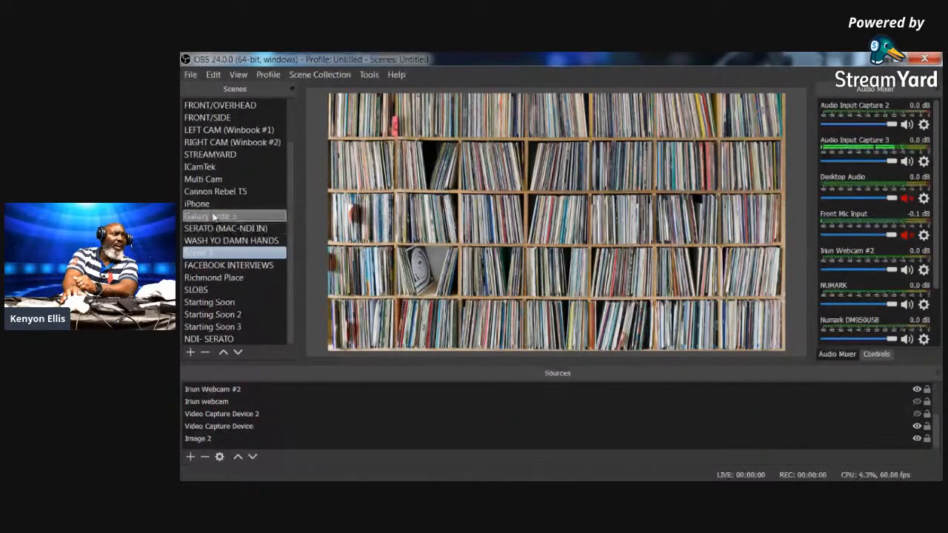
{"action": "left_click", "coordinate": [237, 277]}
- Fit the Chatbox source's bounds to the canvas with Ctrl+R, then select the Lighted Brick Wall (IMG) backdrop
{"action": "left_click", "coordinate": [332, 414]}
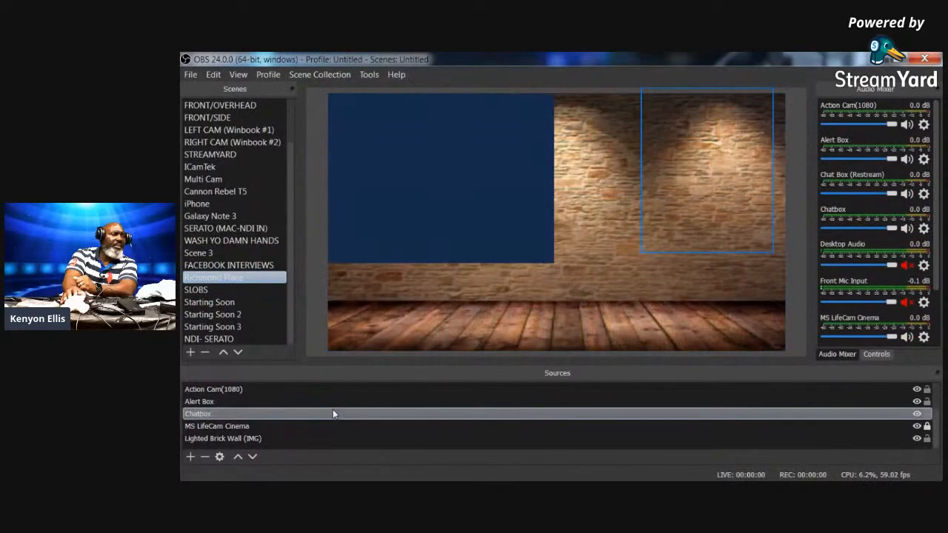
{"action": "left_click", "coordinate": [286, 428]}
{"action": "left_click", "coordinate": [186, 414]}
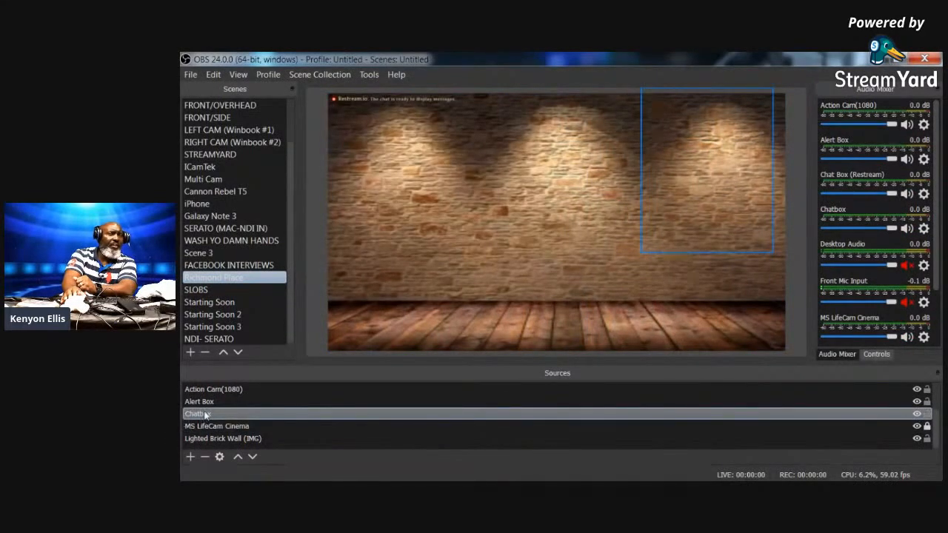
{"action": "left_click", "coordinate": [206, 415]}
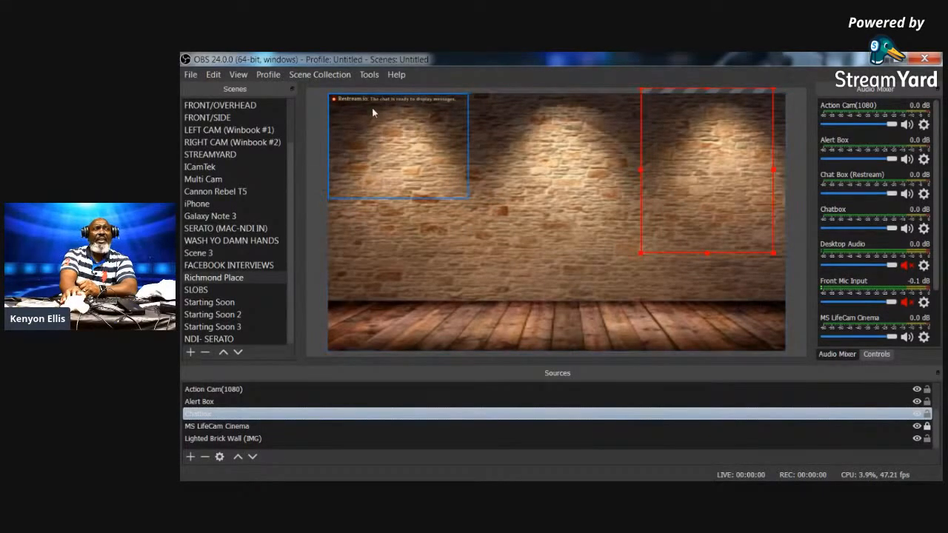
{"action": "key", "text": "ctrl+r"}
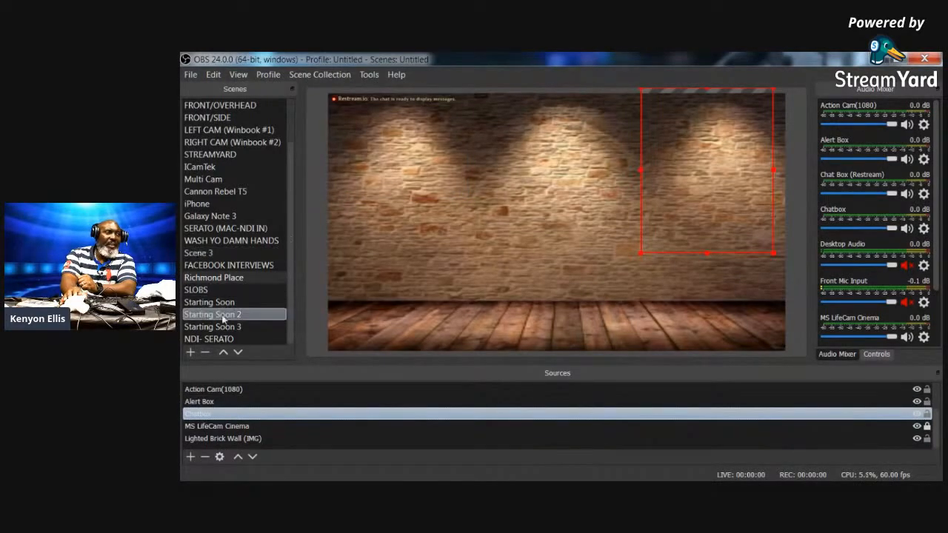
{"action": "left_click_drag", "start_coordinate": [291, 311], "coordinate": [280, 357]}
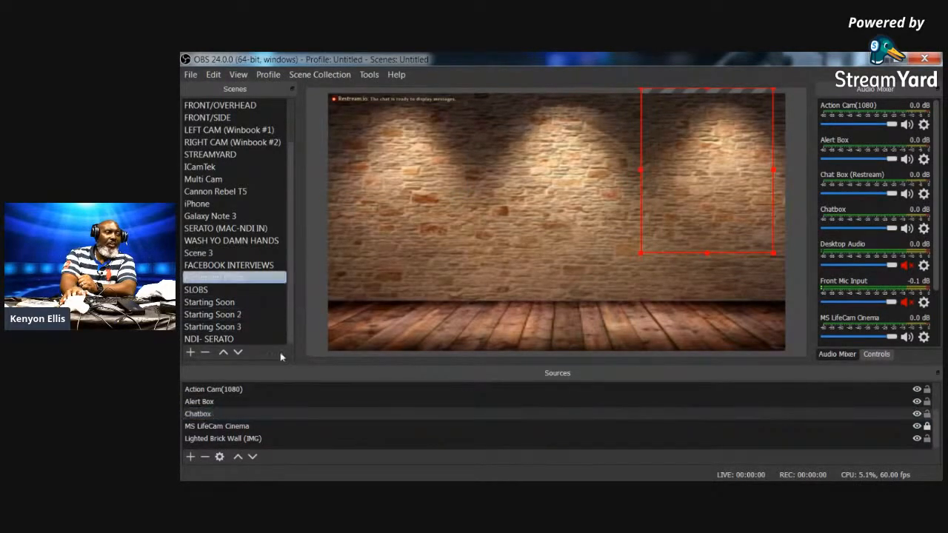
{"action": "left_click", "coordinate": [264, 441]}
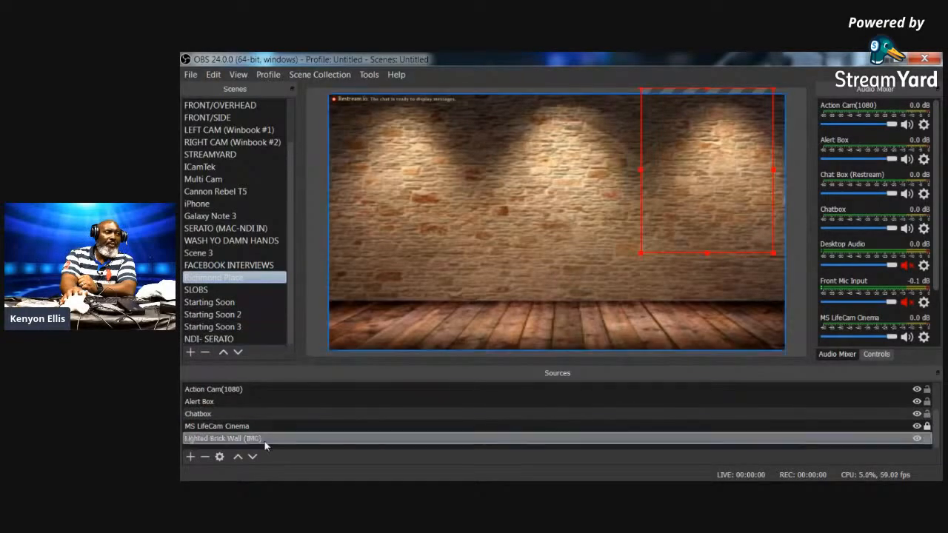
- Add a new scene named CHATBOX to the scene list
{"action": "left_click", "coordinate": [191, 352]}
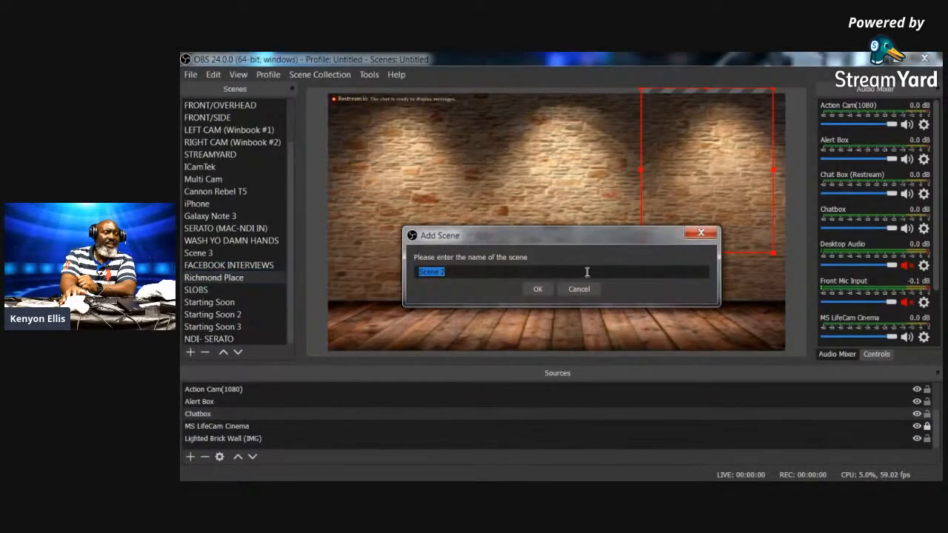
{"action": "type", "text": "CHATBOX"}
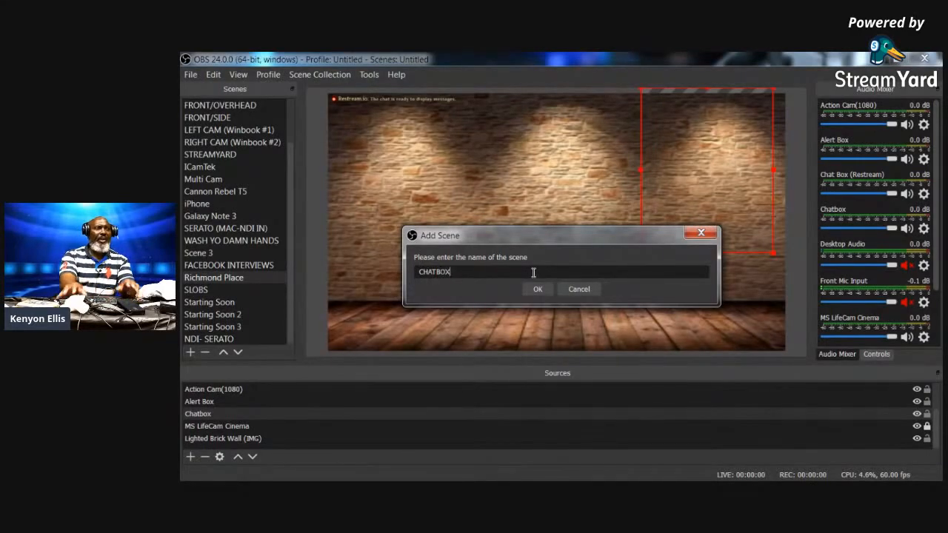
{"action": "left_click", "coordinate": [538, 290]}
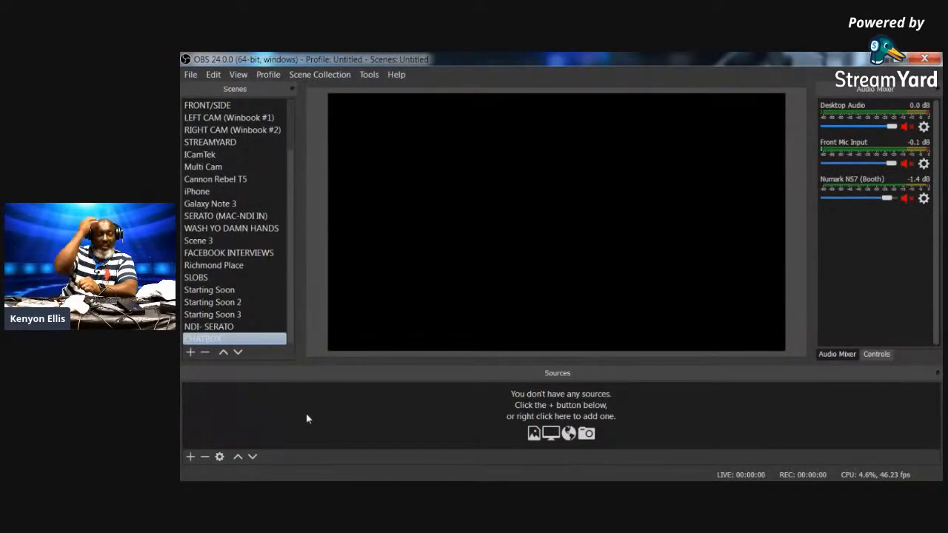
- Add a Color Source named BLUE to the CHATBOX scene
{"action": "left_click", "coordinate": [190, 457]}
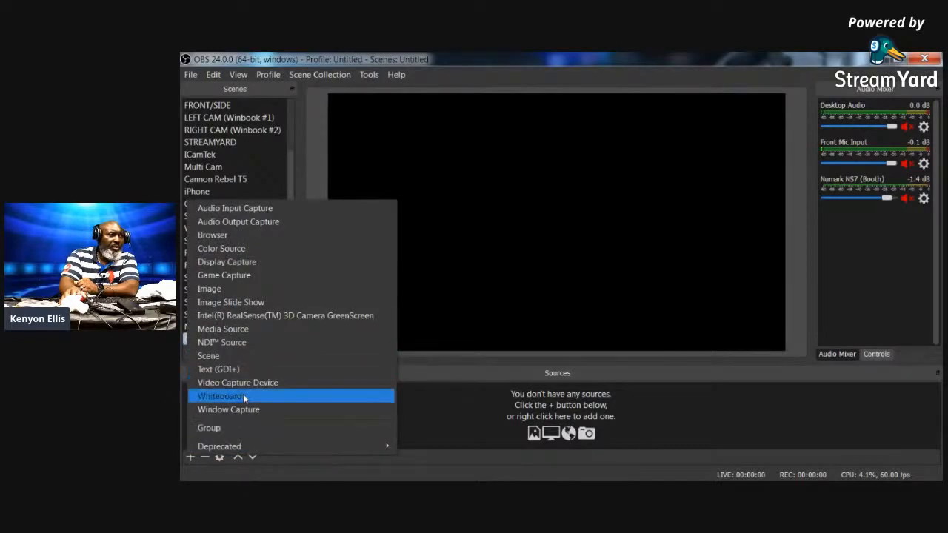
{"action": "left_click", "coordinate": [250, 249]}
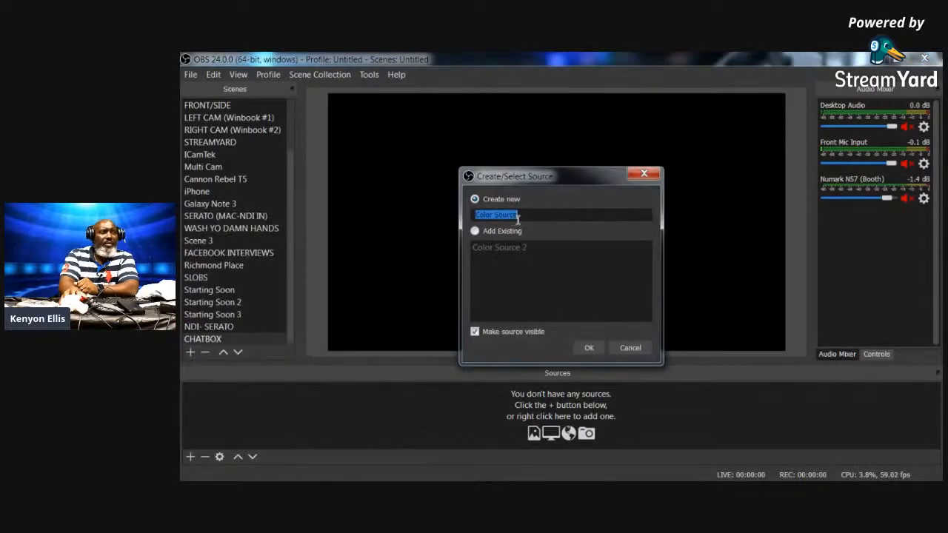
{"action": "type", "text": "BLUE"}
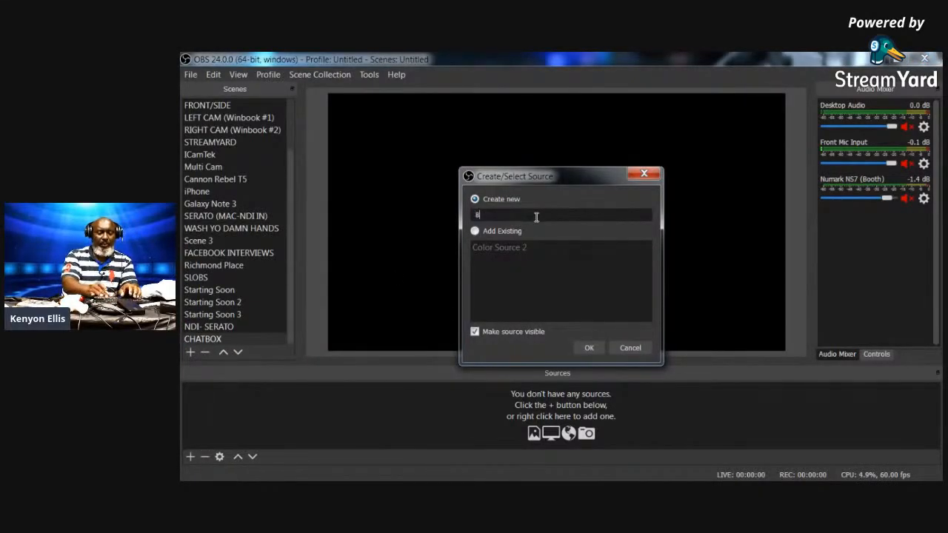
{"action": "left_click", "coordinate": [589, 348]}
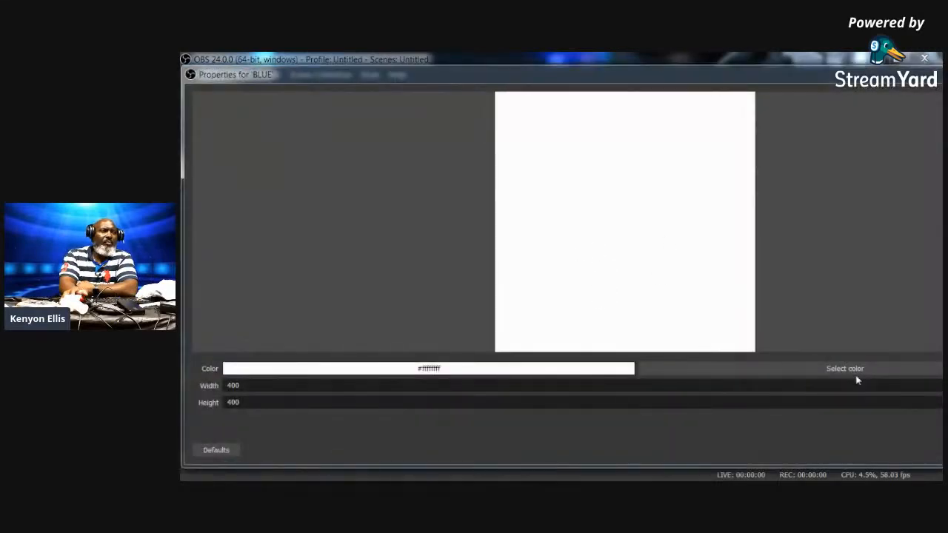
- Set the BLUE source's colour to dark navy #ff050c74 and apply the properties
{"action": "left_click", "coordinate": [785, 371]}
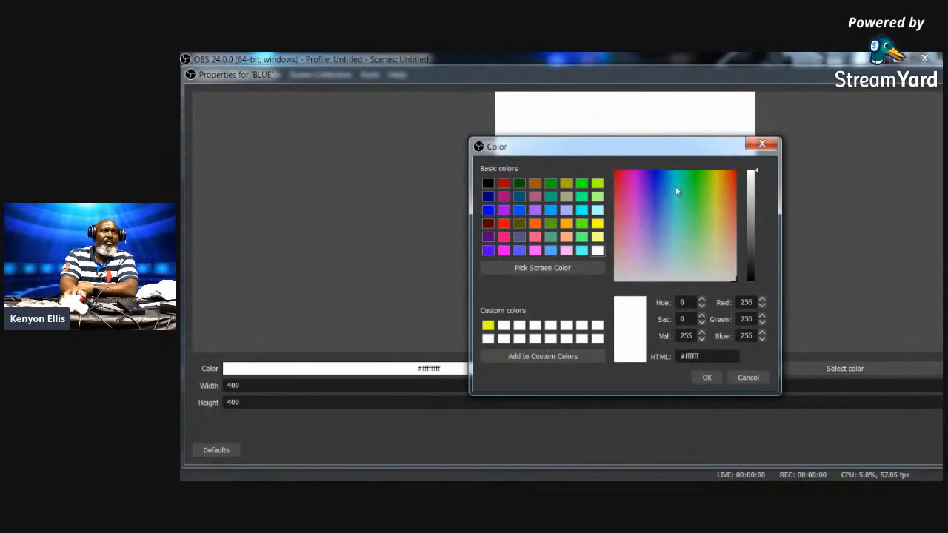
{"action": "left_click", "coordinate": [656, 176]}
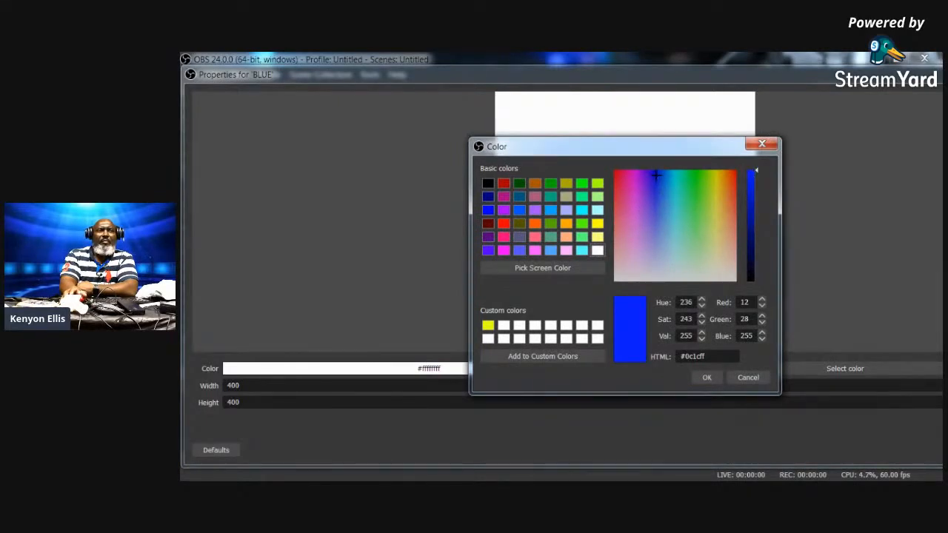
{"action": "left_click", "coordinate": [705, 378]}
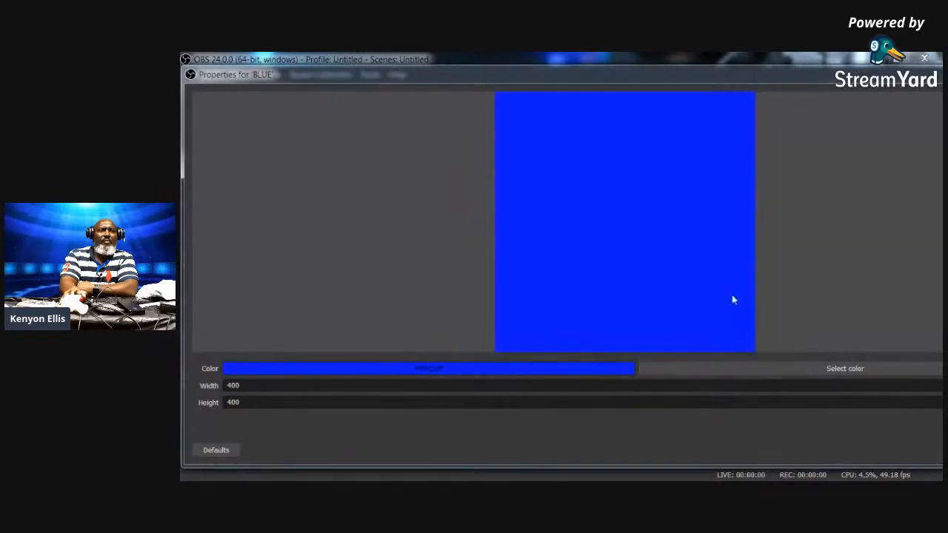
{"action": "left_click", "coordinate": [840, 368]}
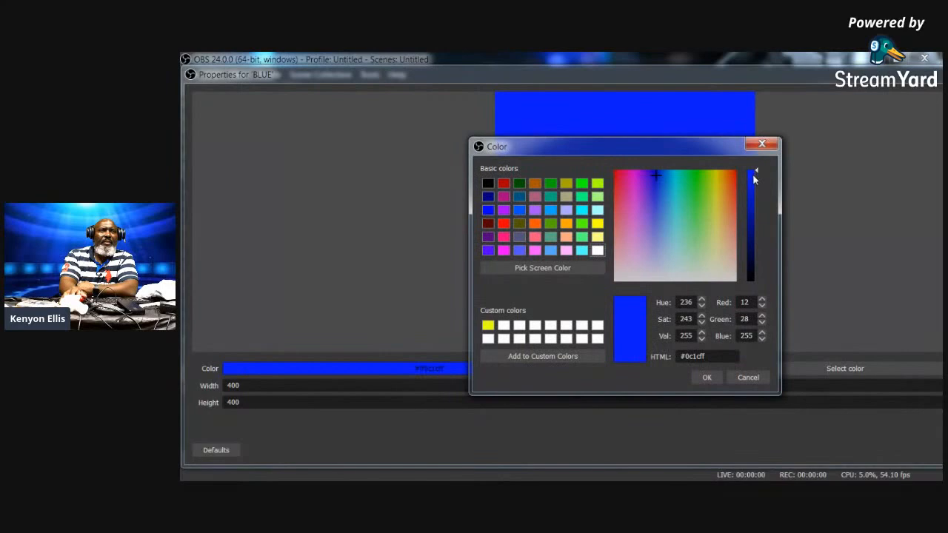
{"action": "left_click_drag", "start_coordinate": [755, 176], "coordinate": [754, 234]}
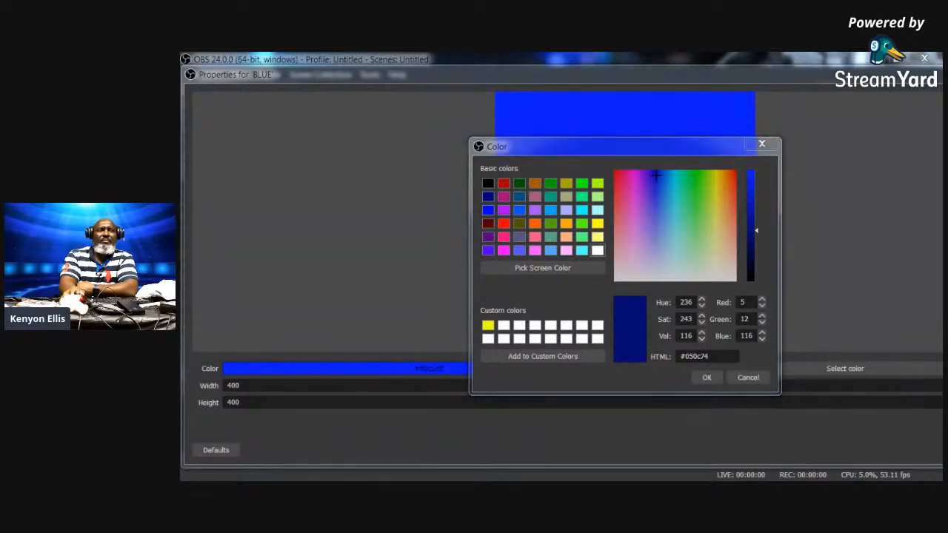
{"action": "left_click", "coordinate": [704, 378]}
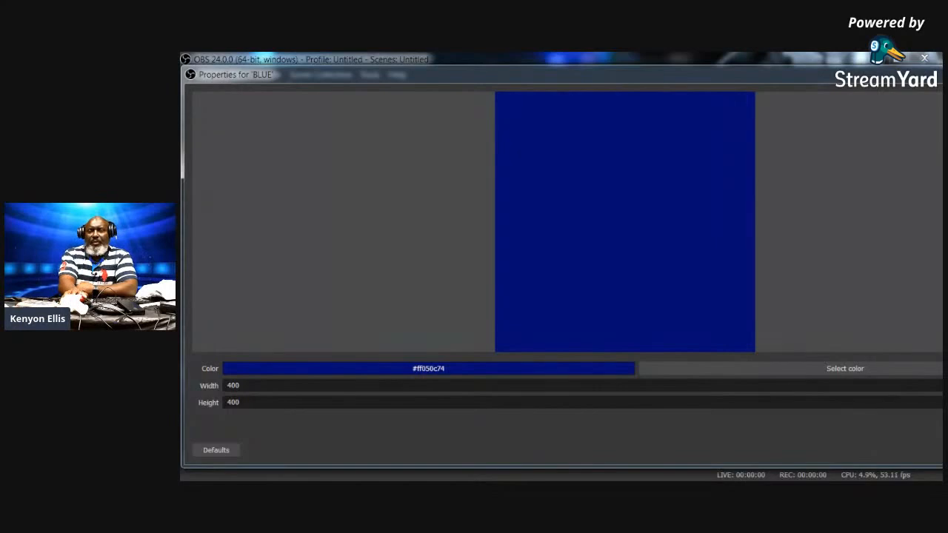
{"action": "key", "text": "Return"}
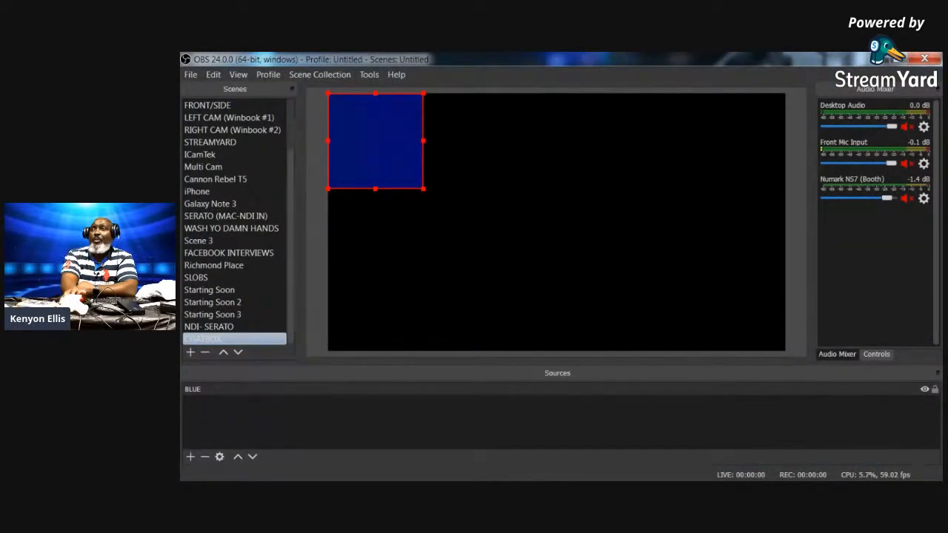
{"action": "key", "text": "alt+Tab"}
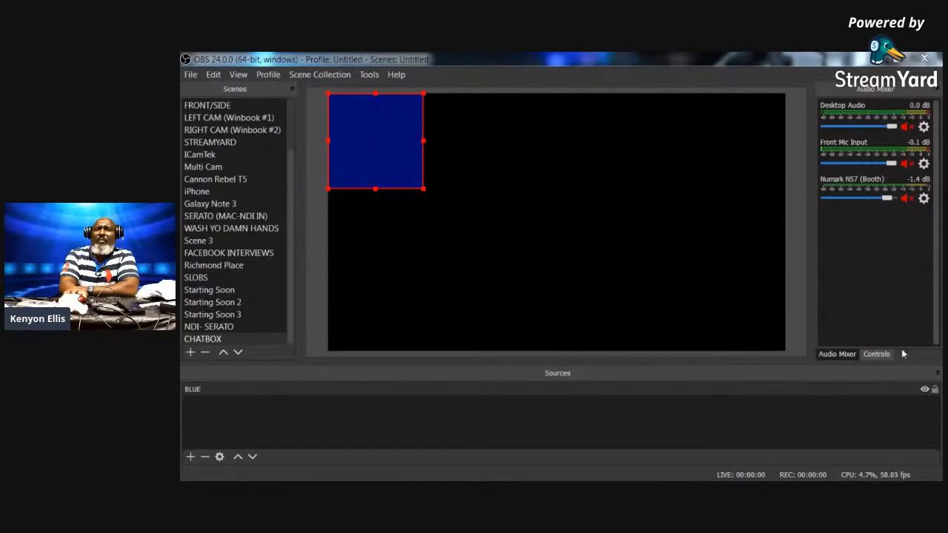
{"action": "left_click", "coordinate": [901, 438]}
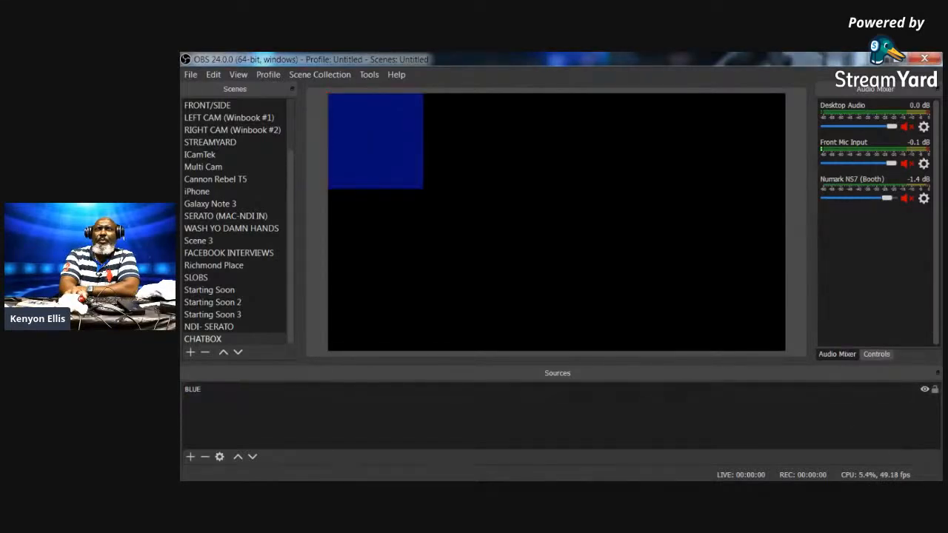
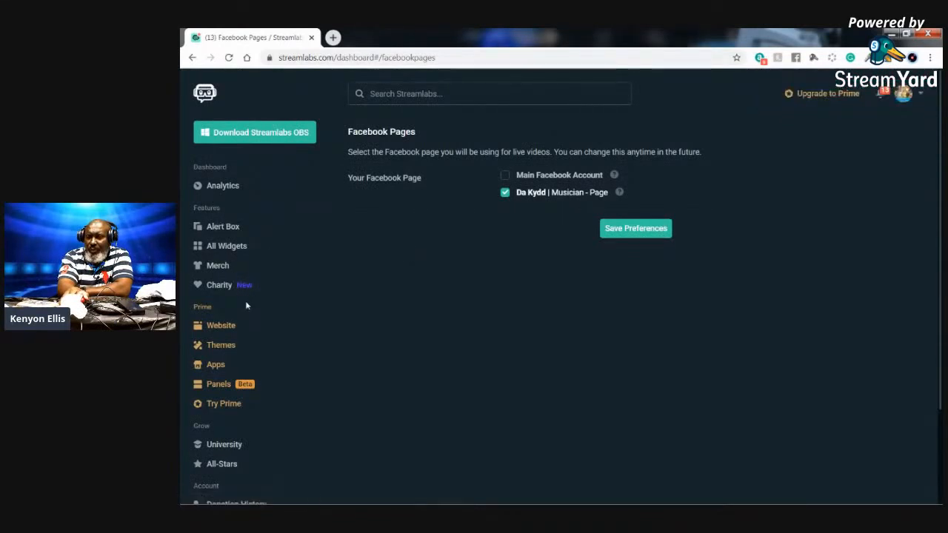
- Open the Chat Box card from the Streamlabs All Widgets gallery
{"action": "scroll", "coordinate": [246, 306], "scroll_direction": "down", "scroll_amount": 1}
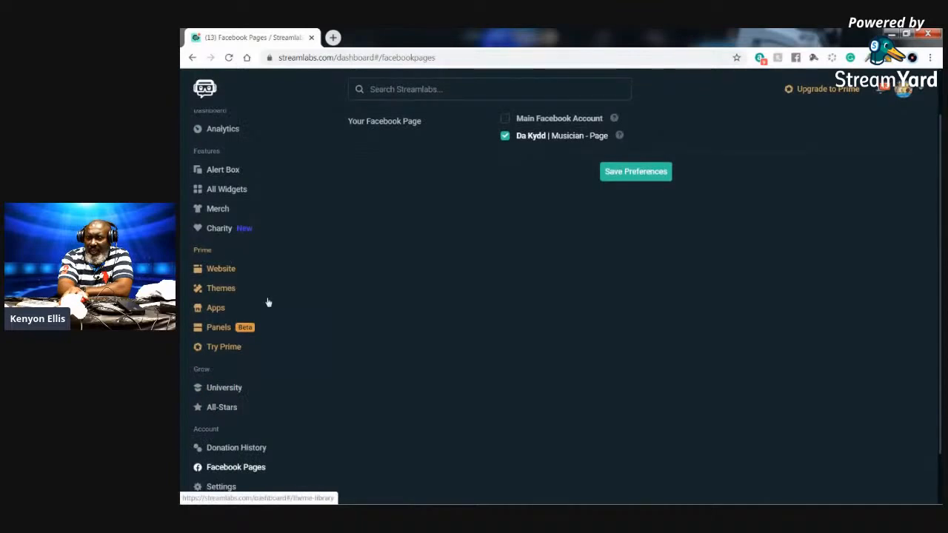
{"action": "scroll", "coordinate": [270, 301], "scroll_direction": "down", "scroll_amount": 1}
{"action": "scroll", "coordinate": [270, 300], "scroll_direction": "up", "scroll_amount": 2}
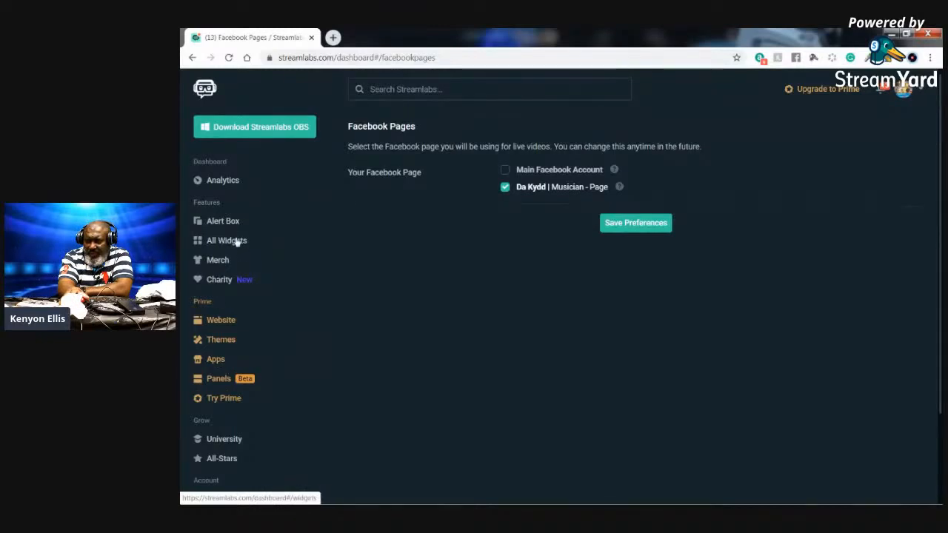
{"action": "scroll", "coordinate": [234, 222], "scroll_direction": "down", "scroll_amount": 3}
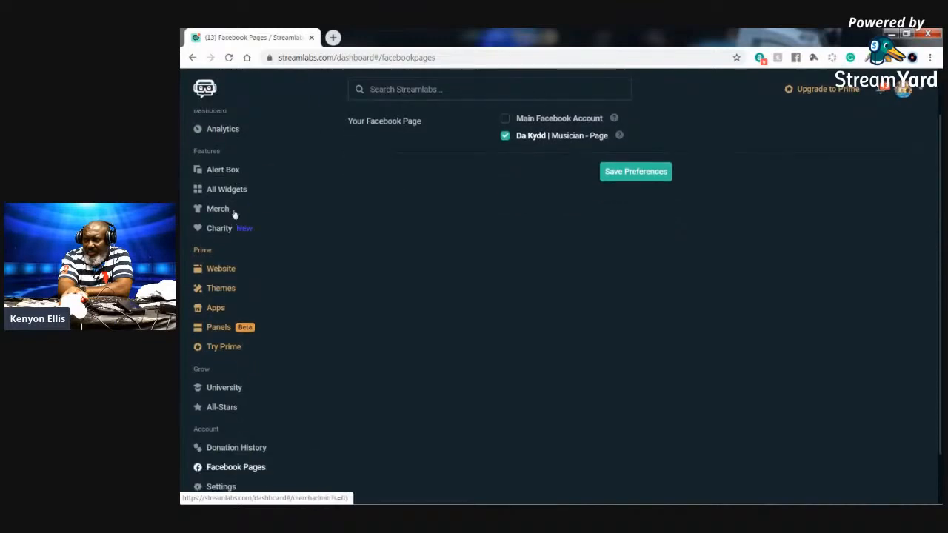
{"action": "scroll", "coordinate": [240, 218], "scroll_direction": "up", "scroll_amount": 3}
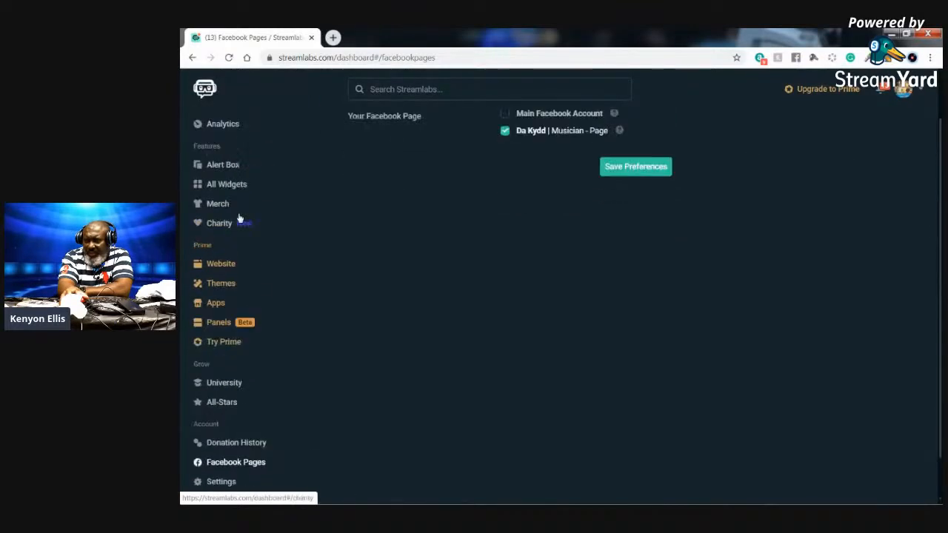
{"action": "left_click", "coordinate": [237, 242]}
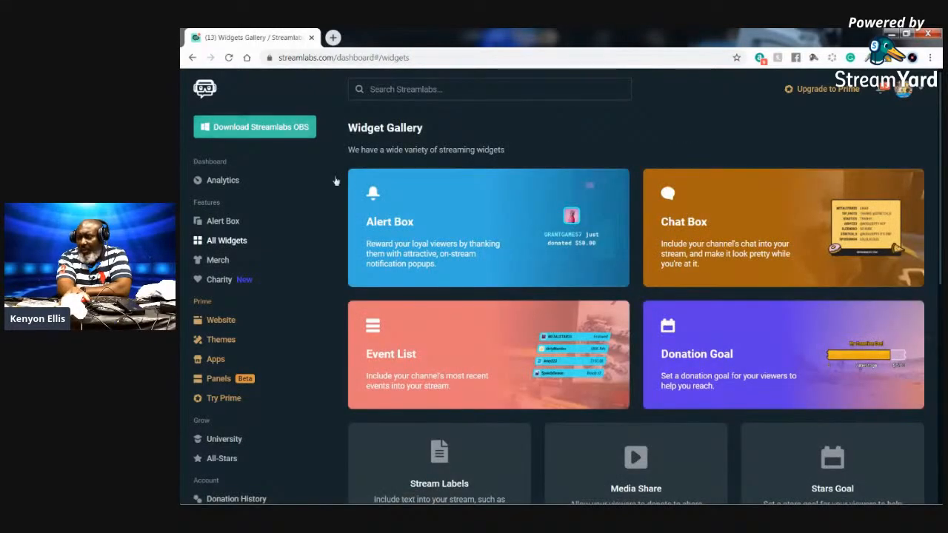
{"action": "left_click", "coordinate": [764, 240]}
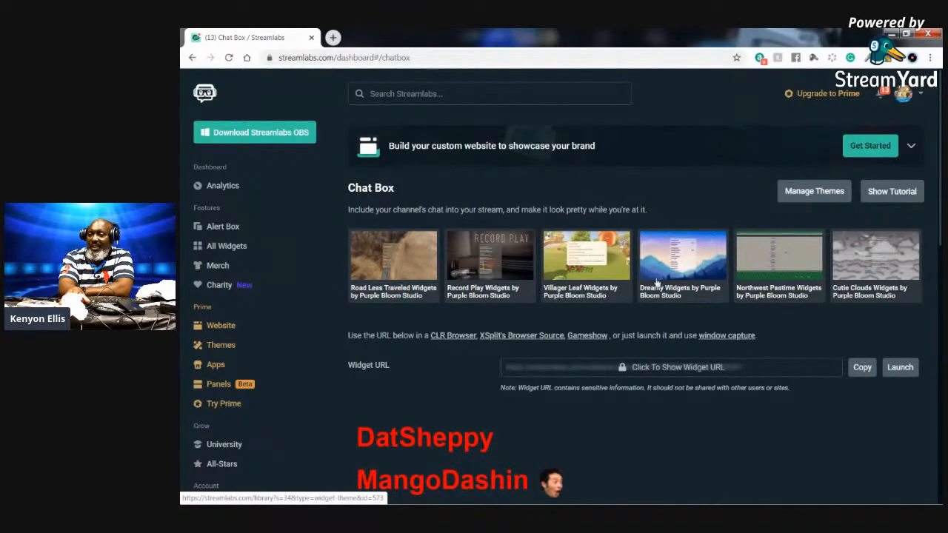
- Copy the Streamlabs Chat Box widget URL to the clipboard
{"action": "scroll", "coordinate": [658, 289], "scroll_direction": "down", "scroll_amount": 2}
{"action": "scroll", "coordinate": [648, 261], "scroll_direction": "up", "scroll_amount": 2}
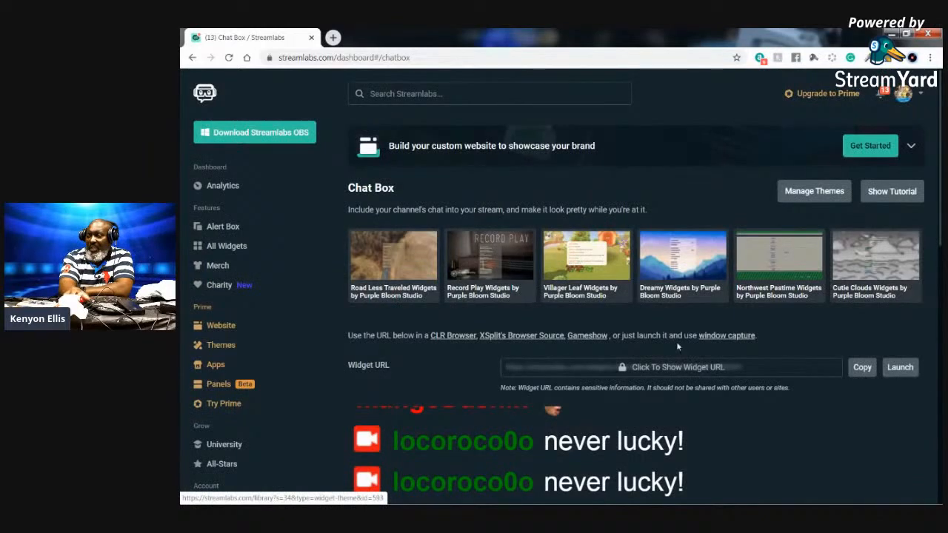
{"action": "left_click", "coordinate": [862, 367]}
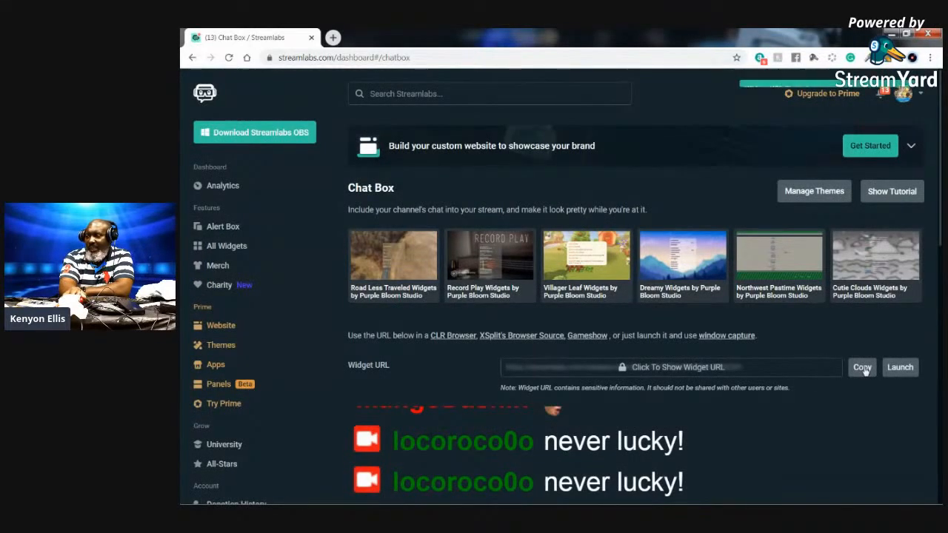
{"action": "left_click", "coordinate": [862, 367]}
{"action": "left_click", "coordinate": [862, 367]}
{"action": "left_click", "coordinate": [862, 368]}
{"action": "left_click", "coordinate": [862, 367]}
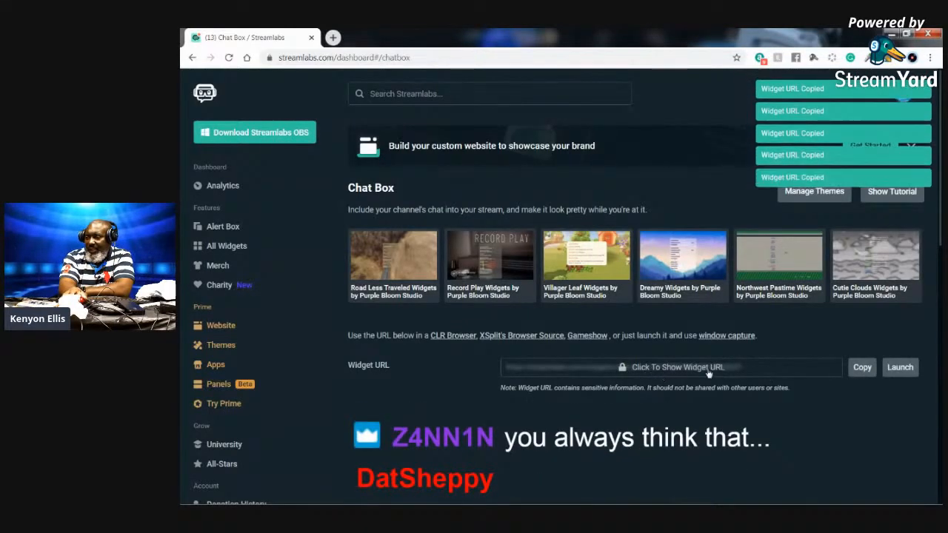
{"action": "left_click", "coordinate": [862, 368]}
{"action": "left_click", "coordinate": [862, 367]}
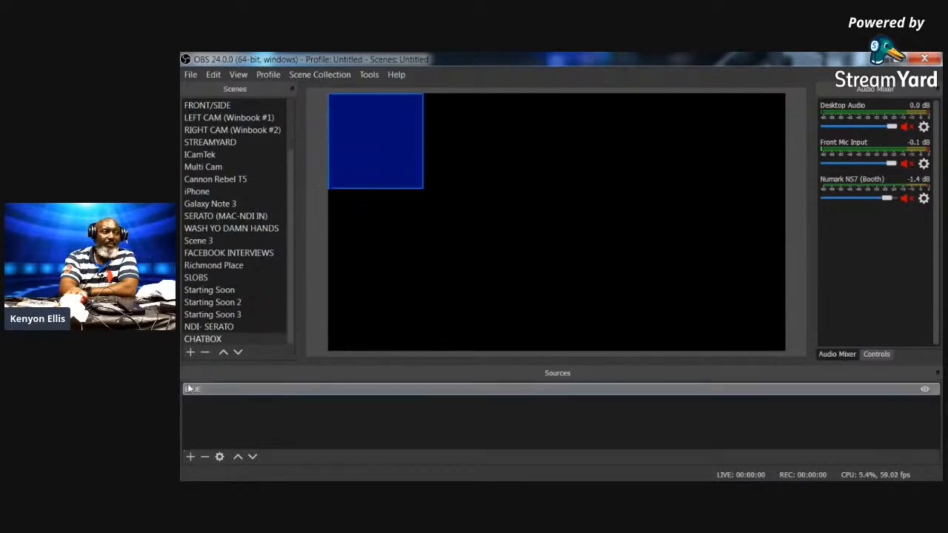
- Stretch the BLUE colour source to fill the canvas
{"action": "right_click", "coordinate": [384, 129]}
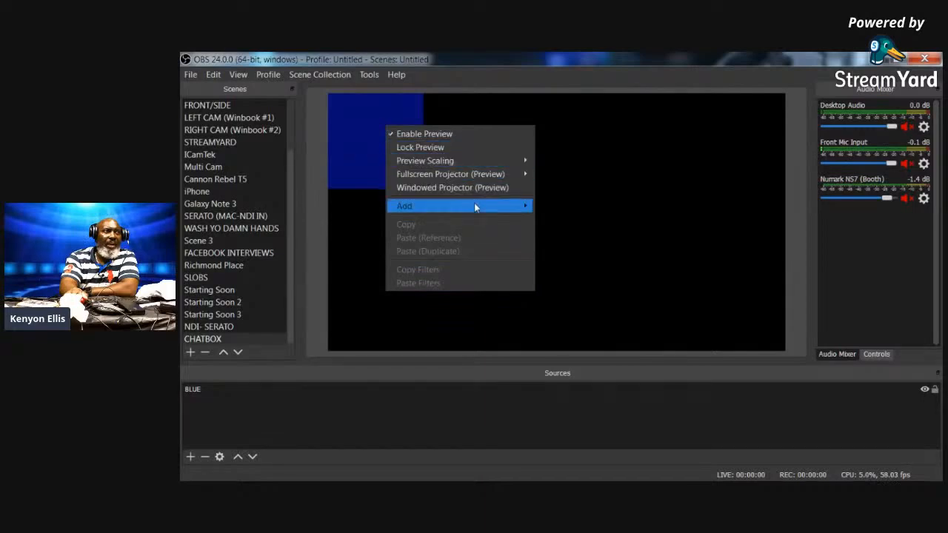
{"action": "left_click", "coordinate": [348, 140]}
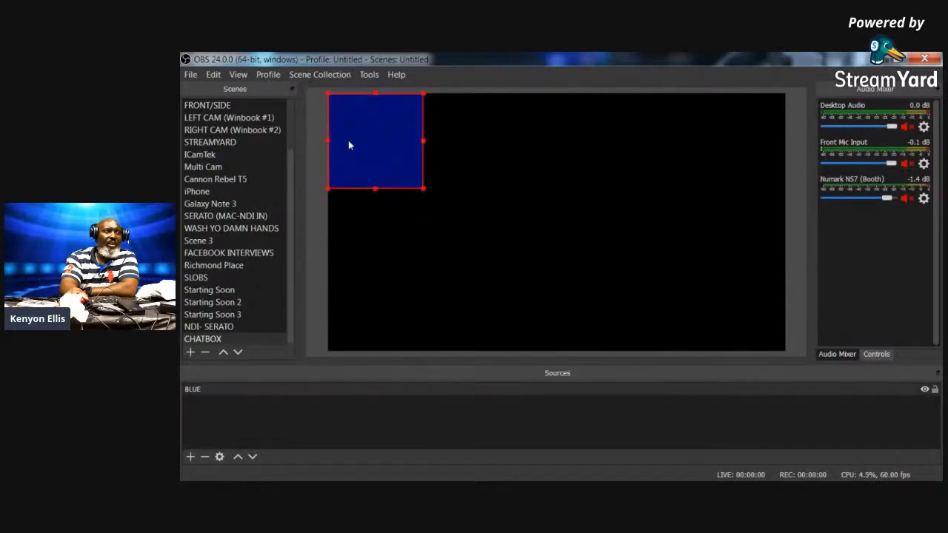
{"action": "right_click", "coordinate": [360, 140]}
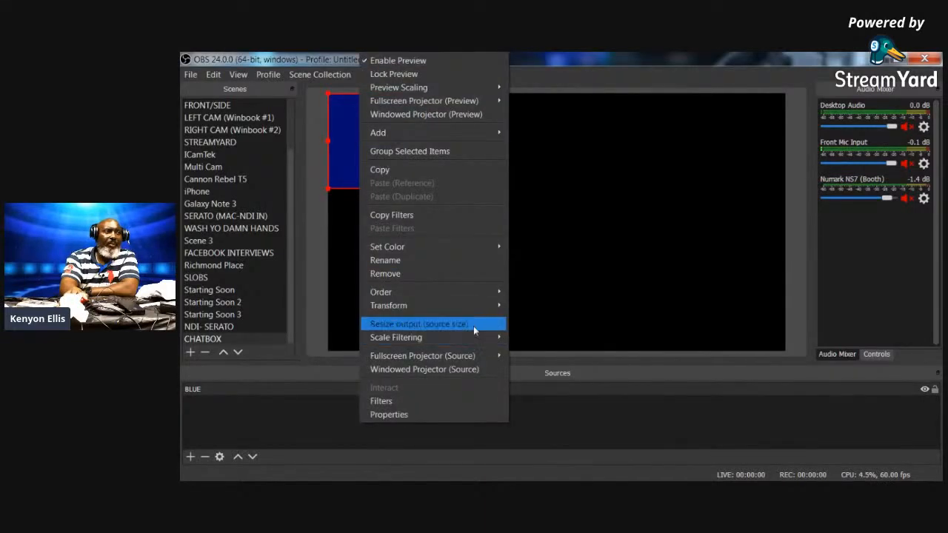
{"action": "mouse_move", "coordinate": [478, 306]}
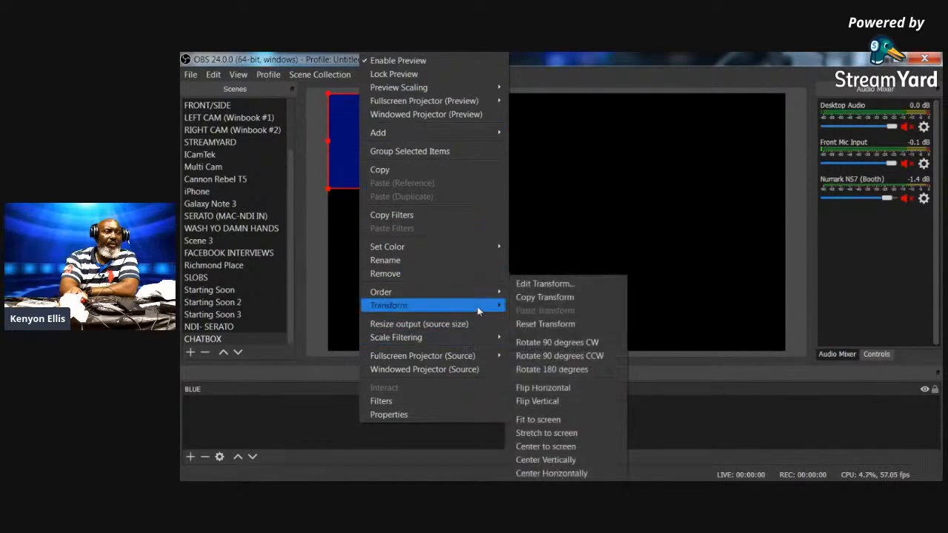
{"action": "left_click", "coordinate": [618, 434]}
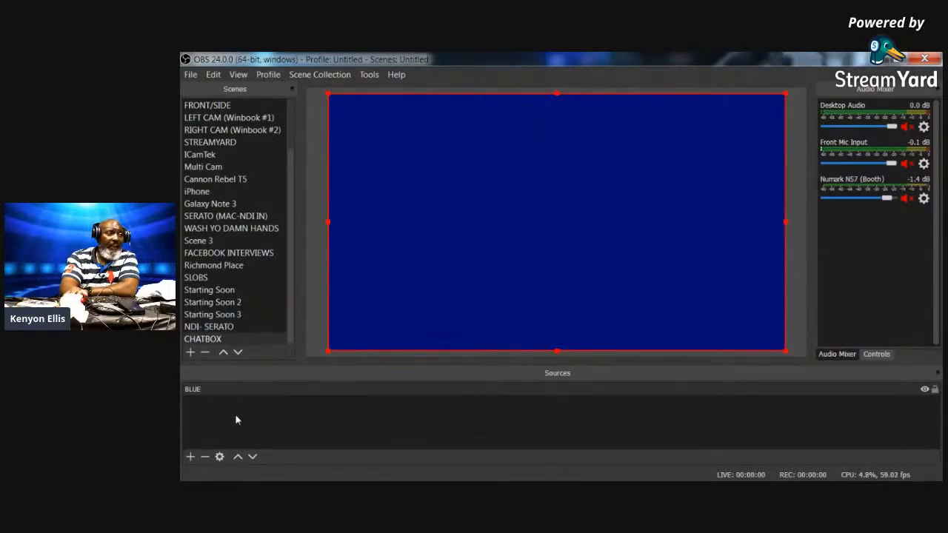
- Attempt a Chatbox browser source, then cancel after the name-in-use warning
{"action": "left_click", "coordinate": [190, 458]}
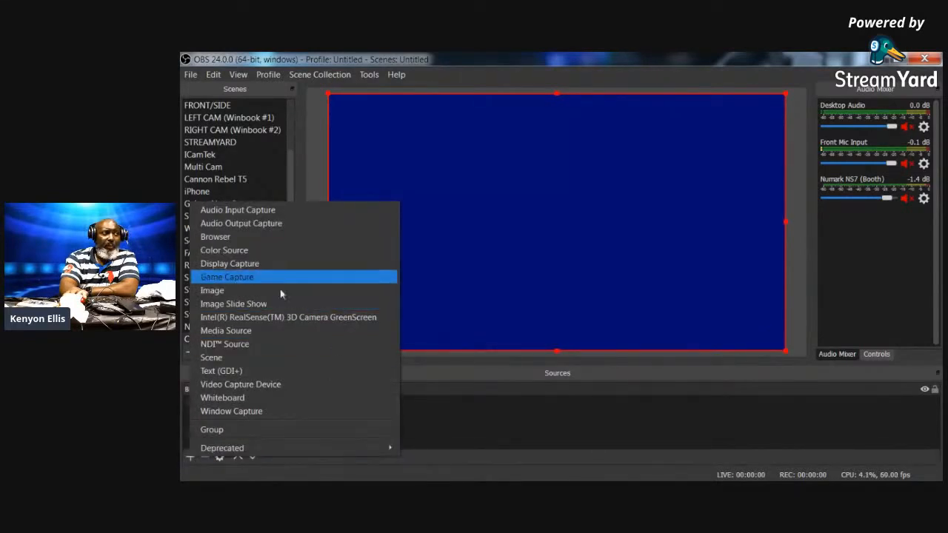
{"action": "left_click", "coordinate": [222, 236]}
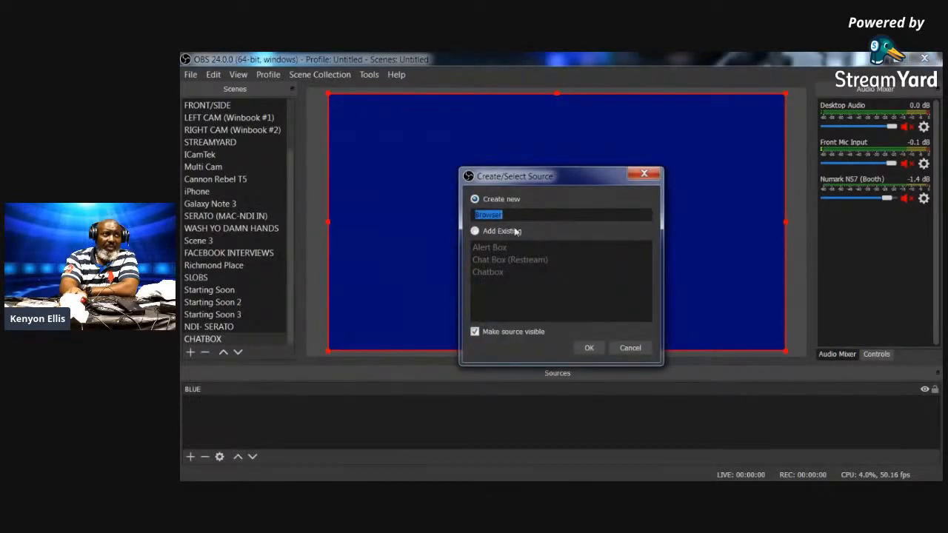
{"action": "key", "text": "BackSpace"}
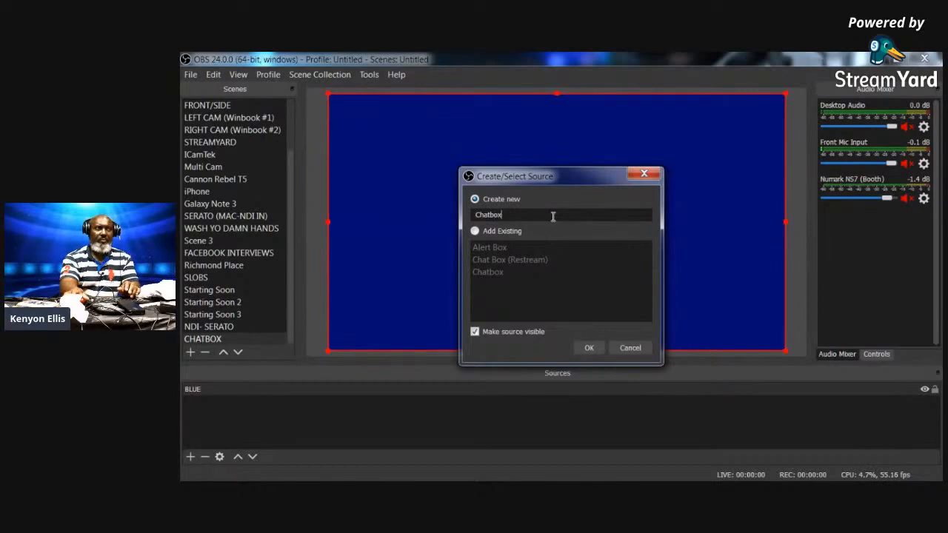
{"action": "left_click", "coordinate": [590, 347]}
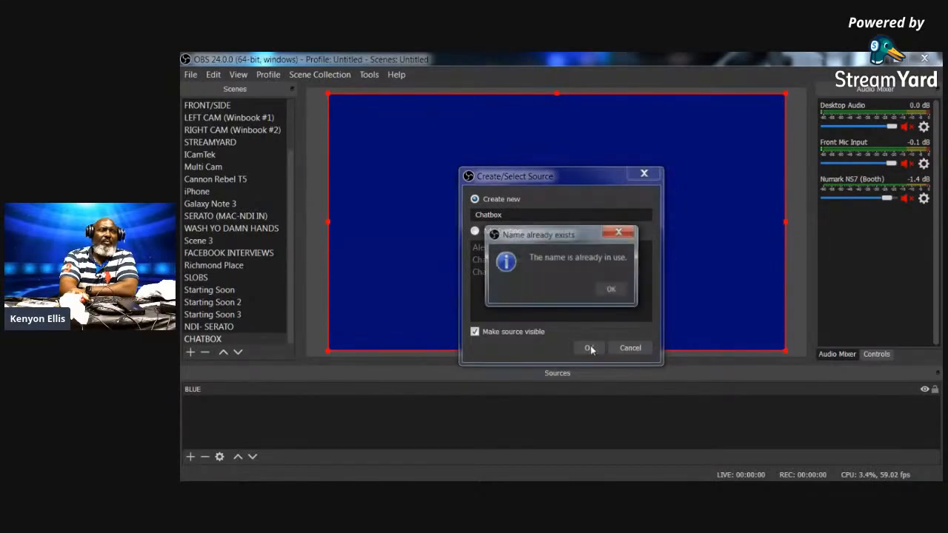
{"action": "left_click", "coordinate": [620, 293]}
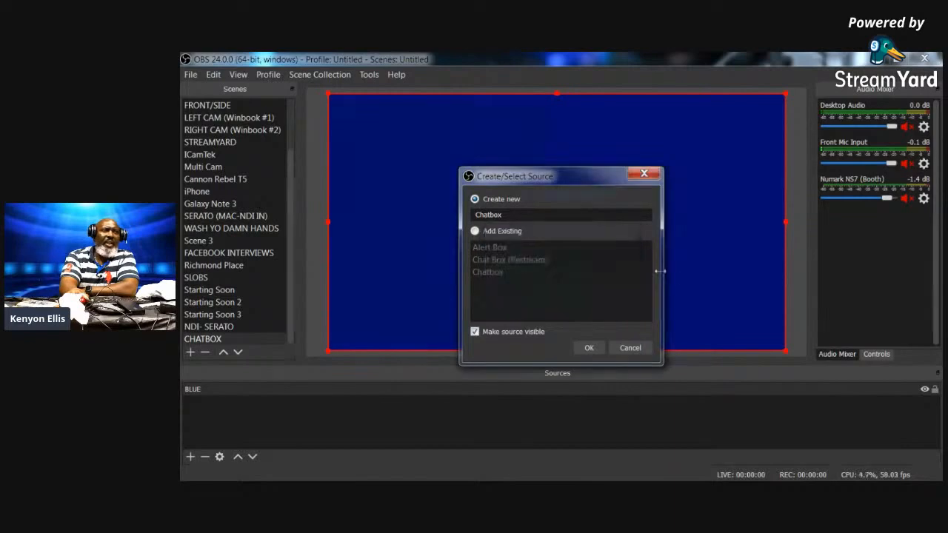
{"action": "left_click", "coordinate": [632, 348]}
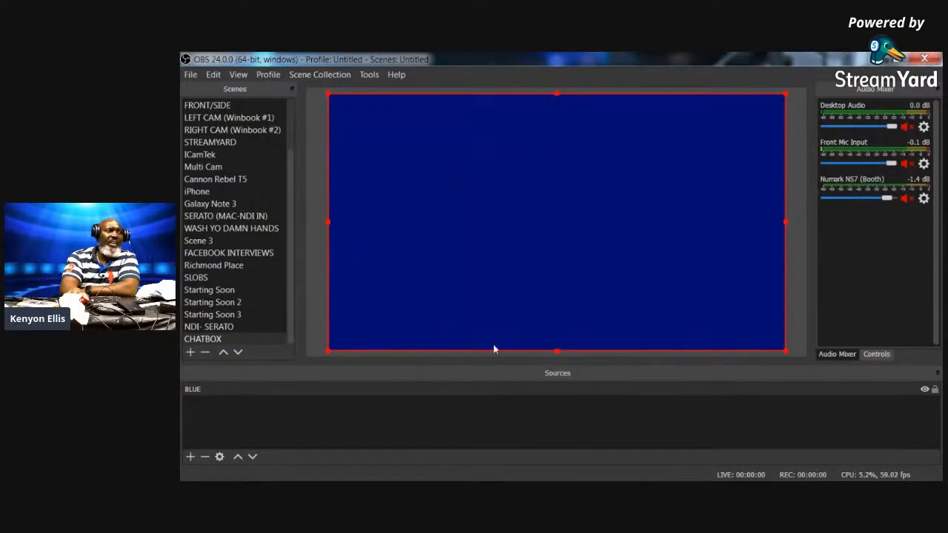
- Remove the BLUE source and switch to the NDI- SERATO scene
{"action": "left_click", "coordinate": [205, 457]}
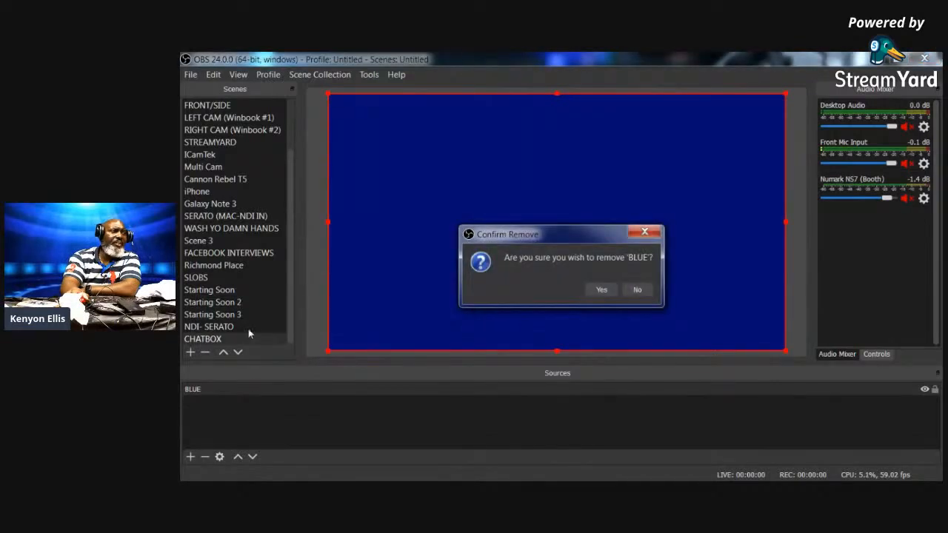
{"action": "left_click", "coordinate": [601, 289]}
{"action": "left_click", "coordinate": [214, 327]}
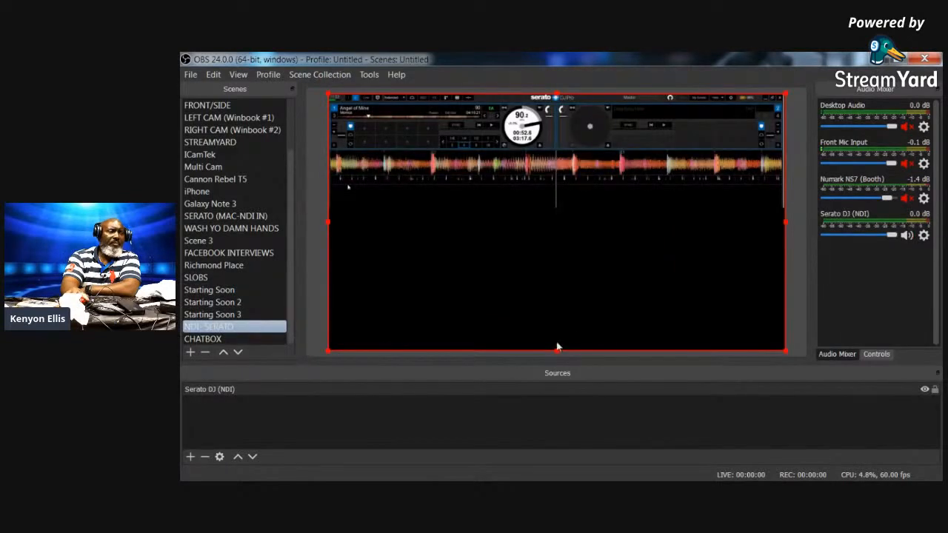
- Create a Browser source named SDJ Chatbox in the NDI- SERATO scene
{"action": "left_click", "coordinate": [191, 456]}
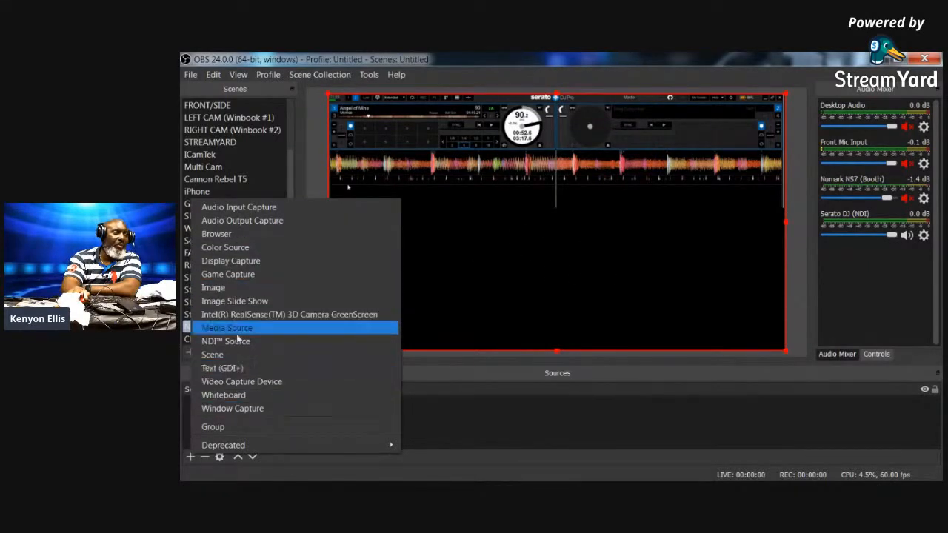
{"action": "left_click", "coordinate": [245, 235]}
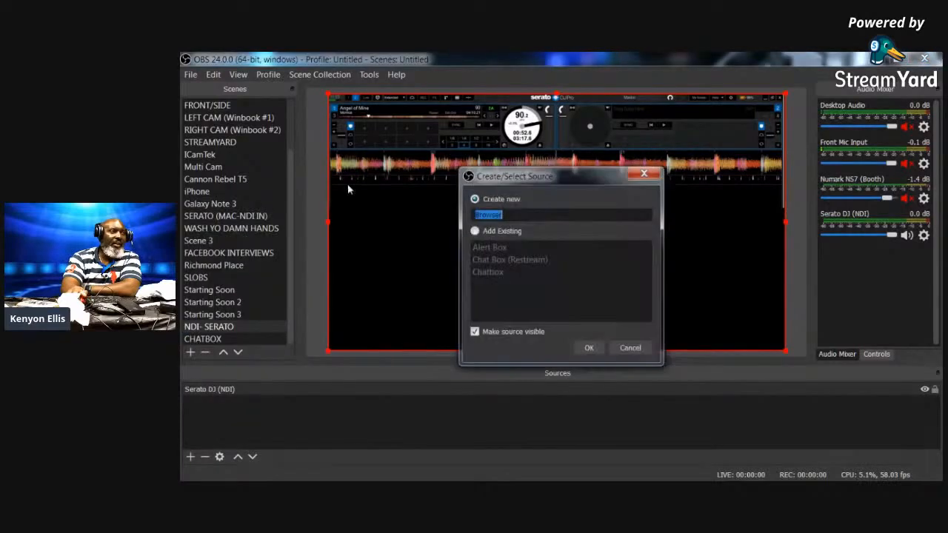
{"action": "type", "text": "SE"}
{"action": "key", "text": "BackSpace"}
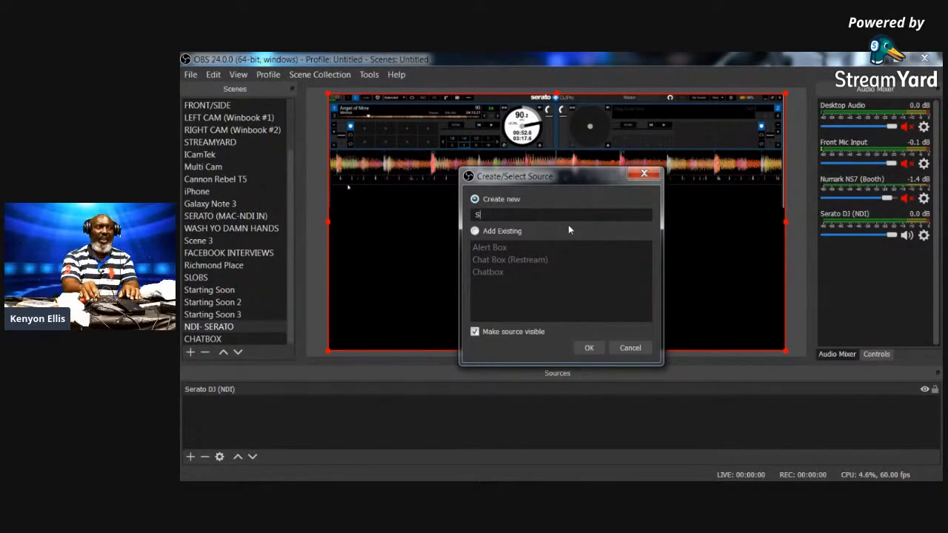
{"action": "type", "text": "DJ "}
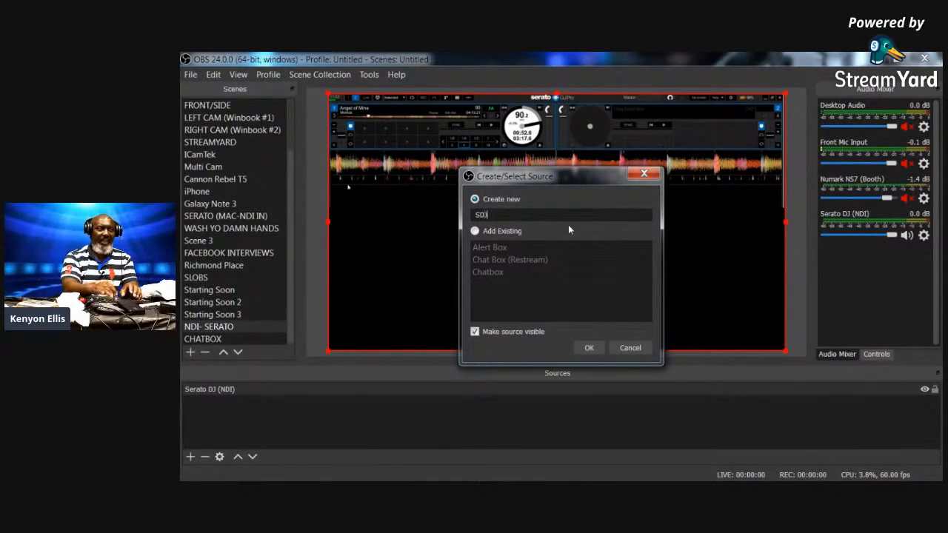
{"action": "type", "text": "Chatbox"}
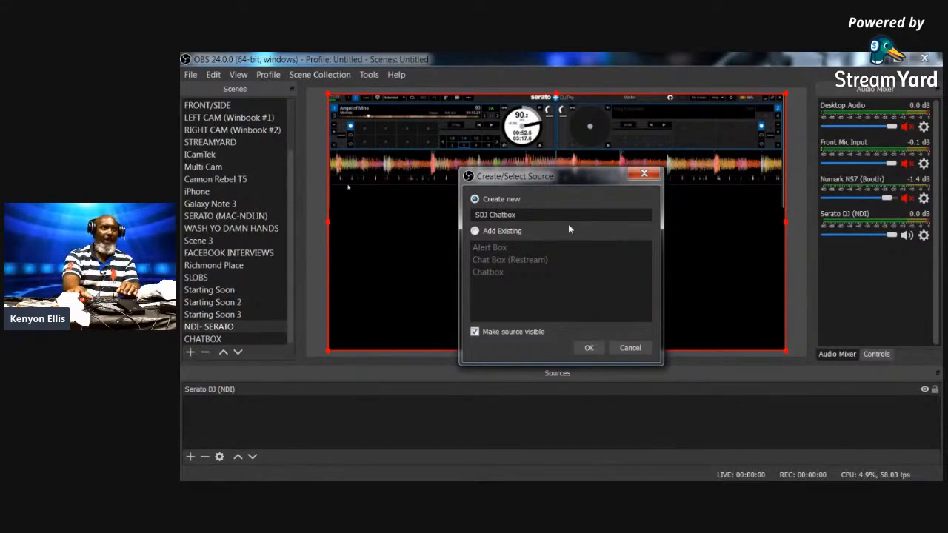
{"action": "left_click", "coordinate": [589, 347]}
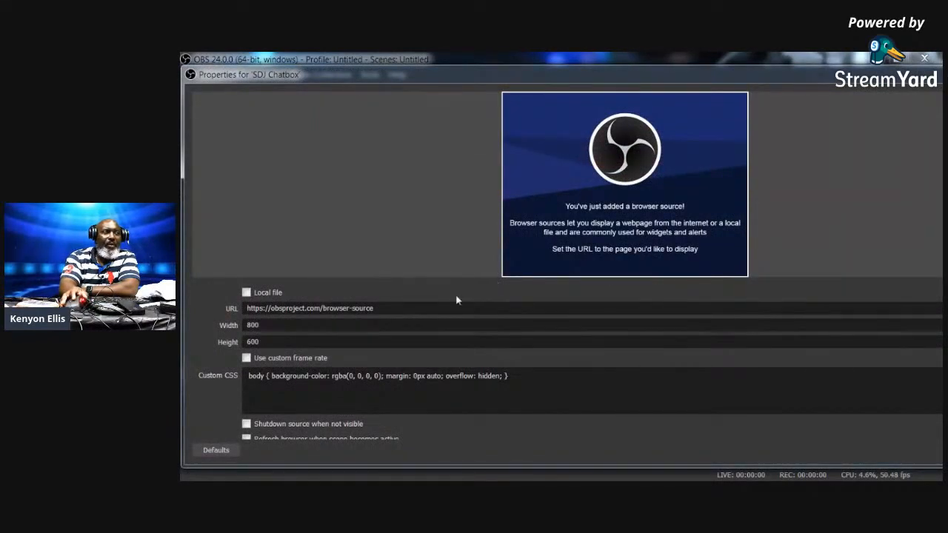
- Replace the source's URL with the pasted Streamlabs chat box widget URL
{"action": "triple_click", "coordinate": [405, 308]}
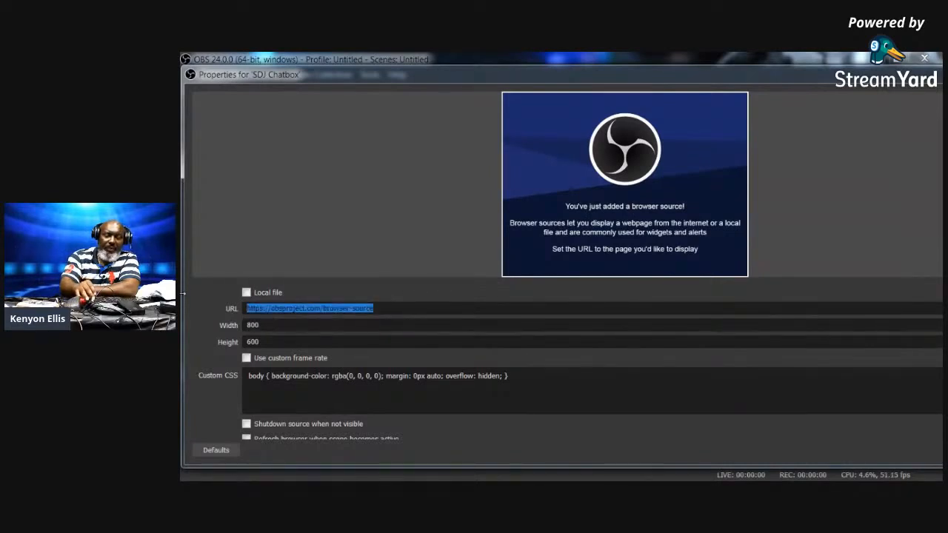
{"action": "key", "text": "BackSpace"}
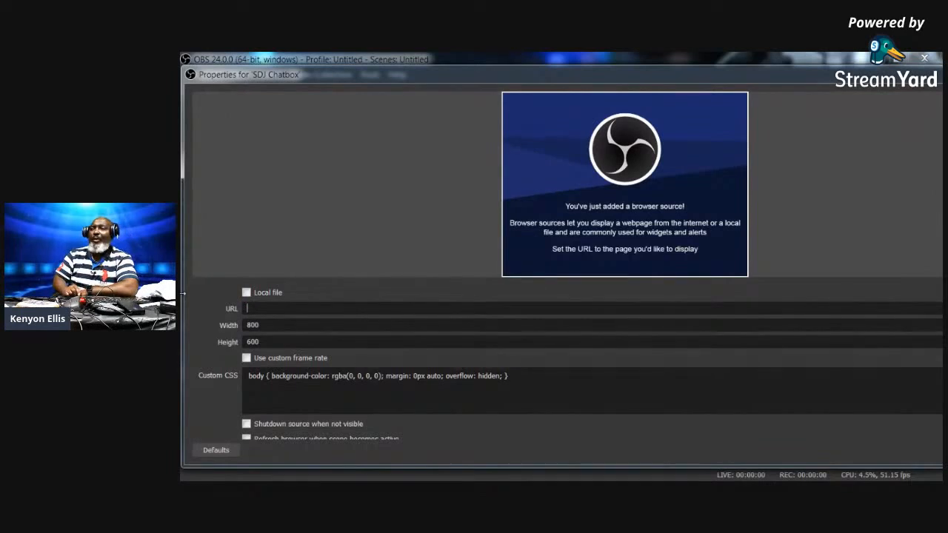
{"action": "type", "text": "https://streamlabs.com/widgets/chat-box/v1/F1FBB95632981AF83CD1"}
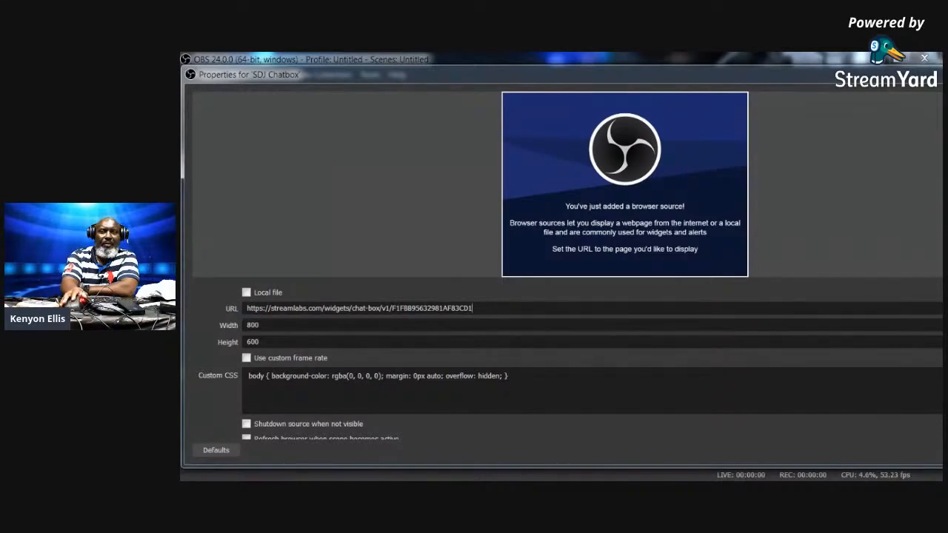
{"action": "key", "text": "Return"}
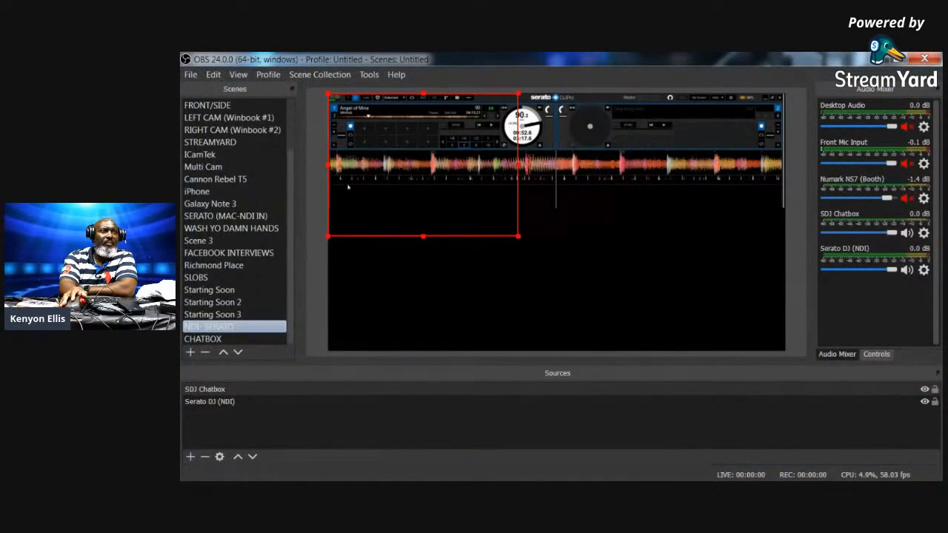
- Move the SDJ Chatbox to the lower-left and bring the Streamlabs page over OBS
{"action": "left_click_drag", "start_coordinate": [477, 118], "coordinate": [469, 224]}
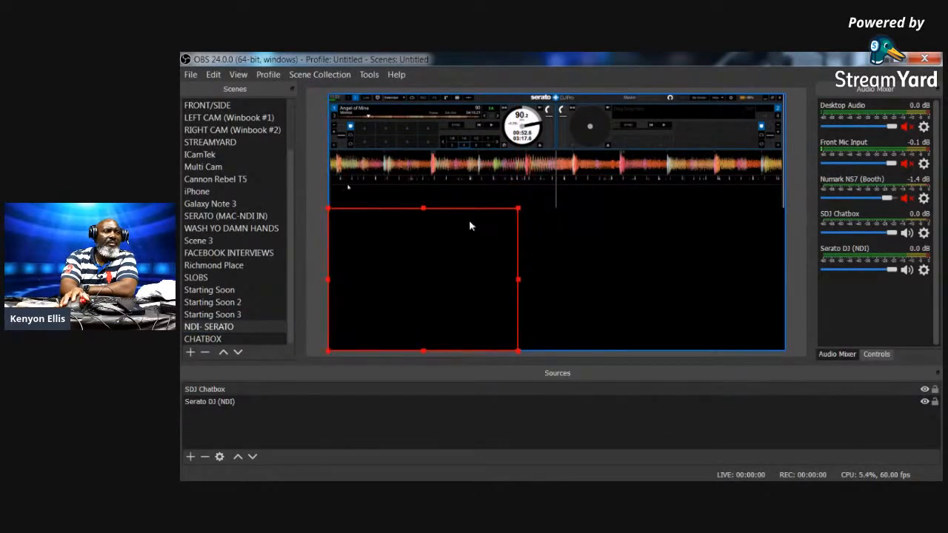
{"action": "left_click", "coordinate": [615, 243]}
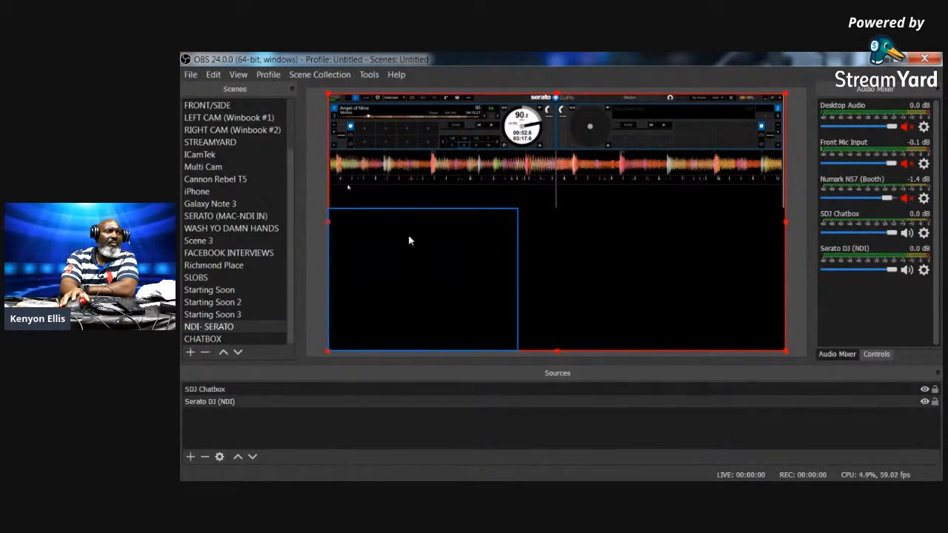
{"action": "left_click", "coordinate": [408, 237]}
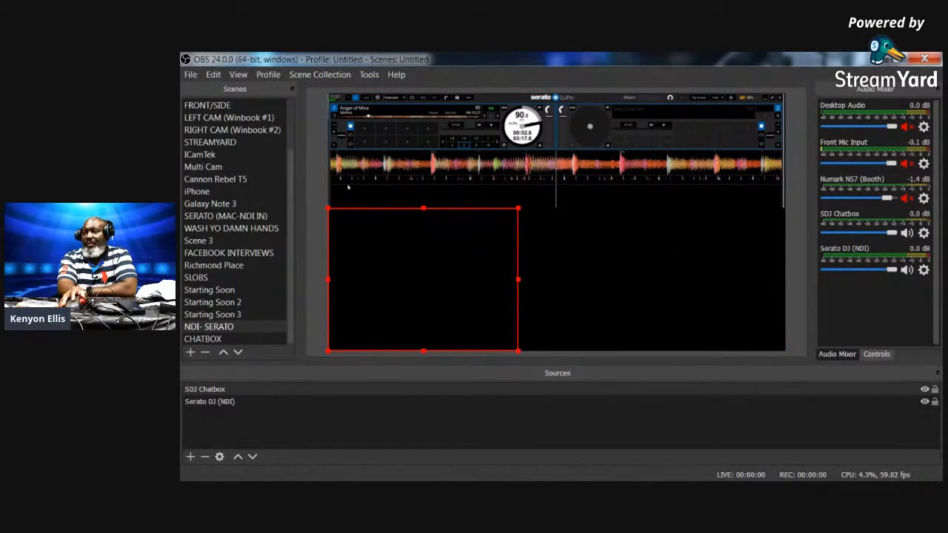
{"action": "left_click_drag", "start_coordinate": [941, 444], "coordinate": [516, 107]}
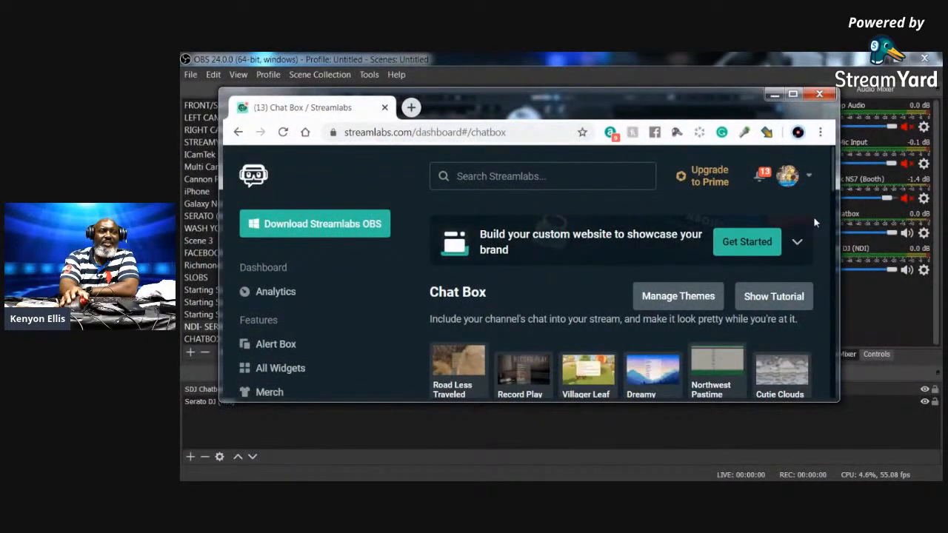
- Maximize the Streamlabs page and try the Clean chat box theme
{"action": "scroll", "coordinate": [813, 216], "scroll_direction": "down", "scroll_amount": 3}
{"action": "scroll", "coordinate": [812, 216], "scroll_direction": "down", "scroll_amount": 5}
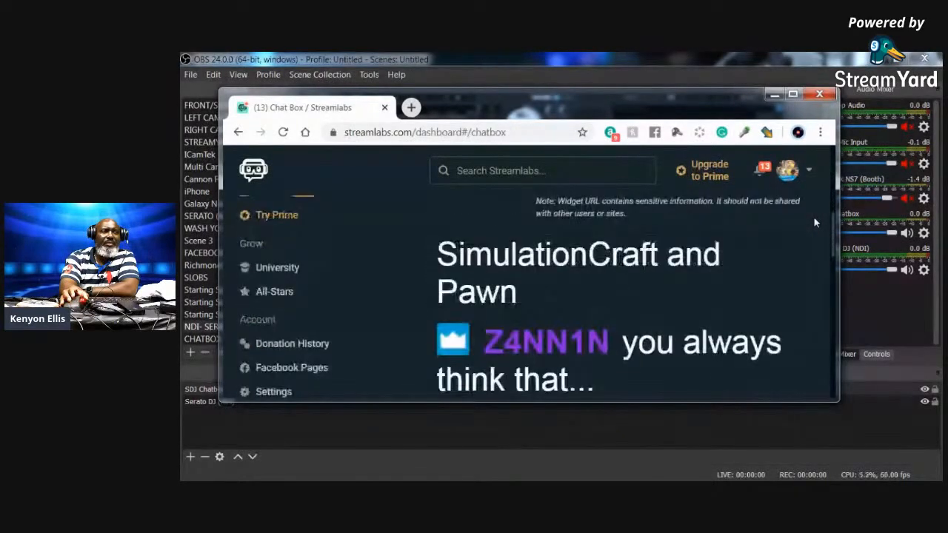
{"action": "scroll", "coordinate": [813, 216], "scroll_direction": "down", "scroll_amount": 3}
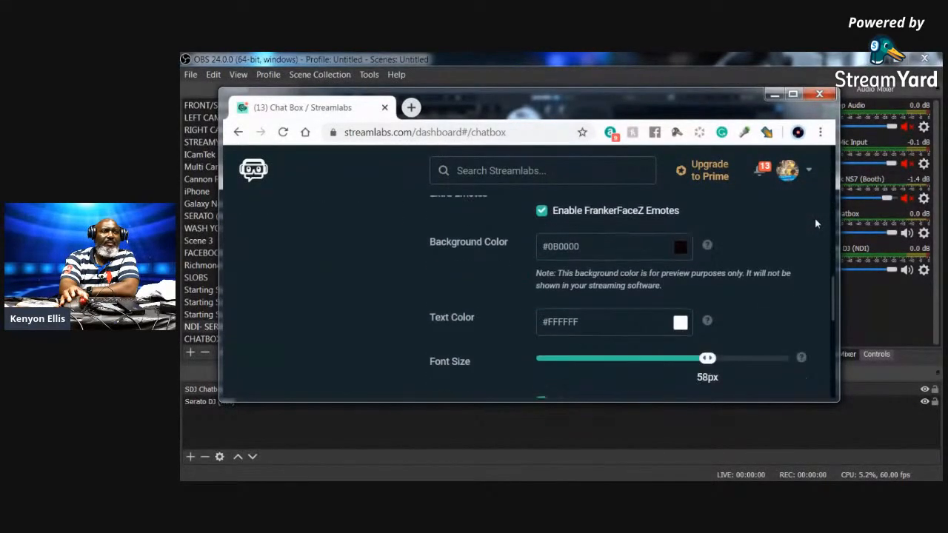
{"action": "scroll", "coordinate": [813, 217], "scroll_direction": "up", "scroll_amount": 7}
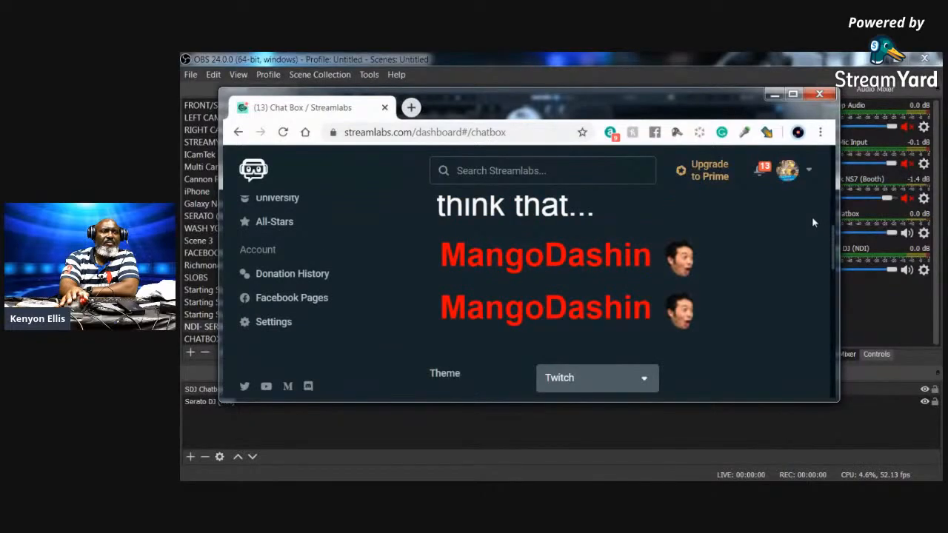
{"action": "left_click", "coordinate": [792, 94]}
{"action": "scroll", "coordinate": [814, 237], "scroll_direction": "down", "scroll_amount": 2}
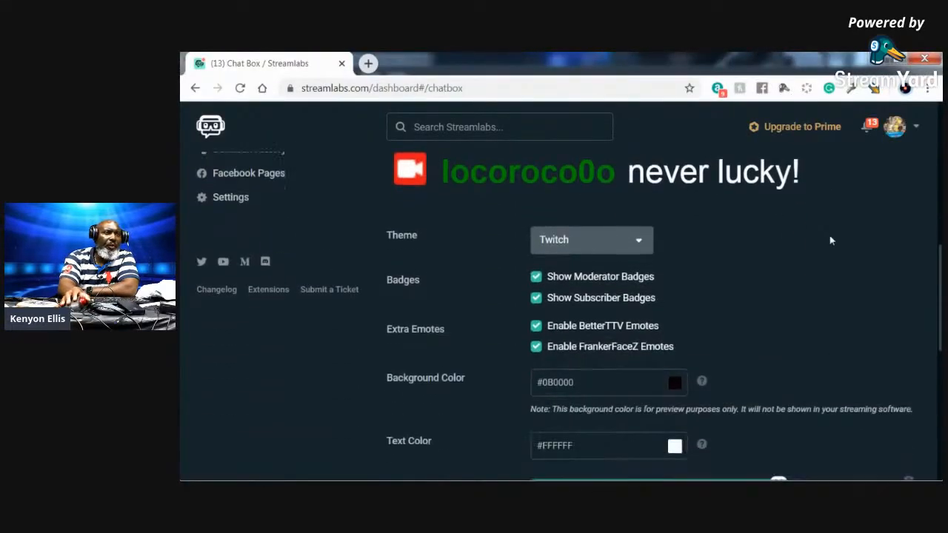
{"action": "scroll", "coordinate": [741, 242], "scroll_direction": "up", "scroll_amount": 3}
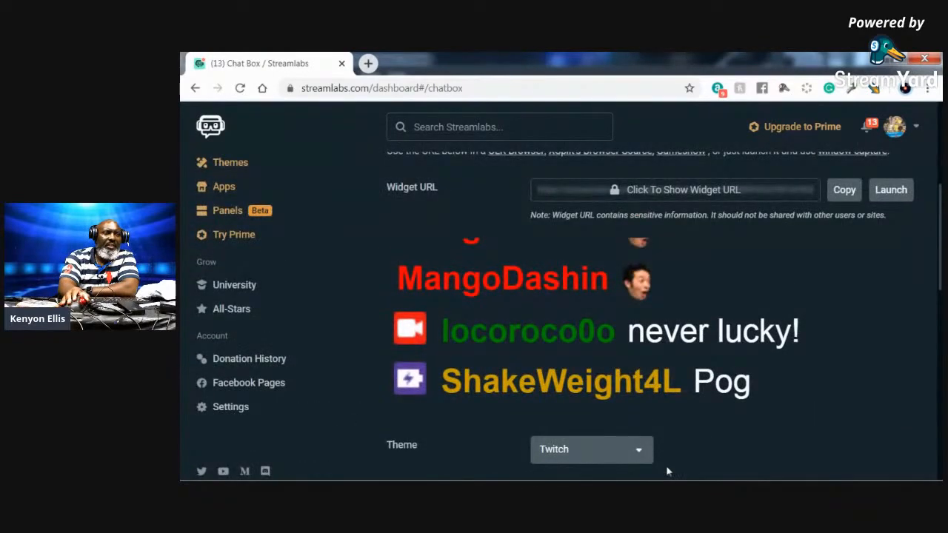
{"action": "left_click", "coordinate": [640, 450]}
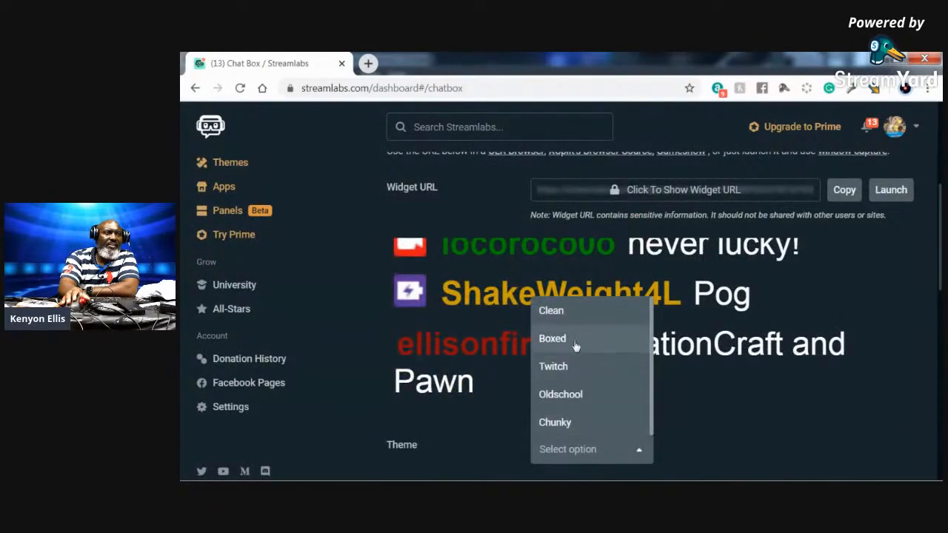
{"action": "left_click", "coordinate": [567, 311]}
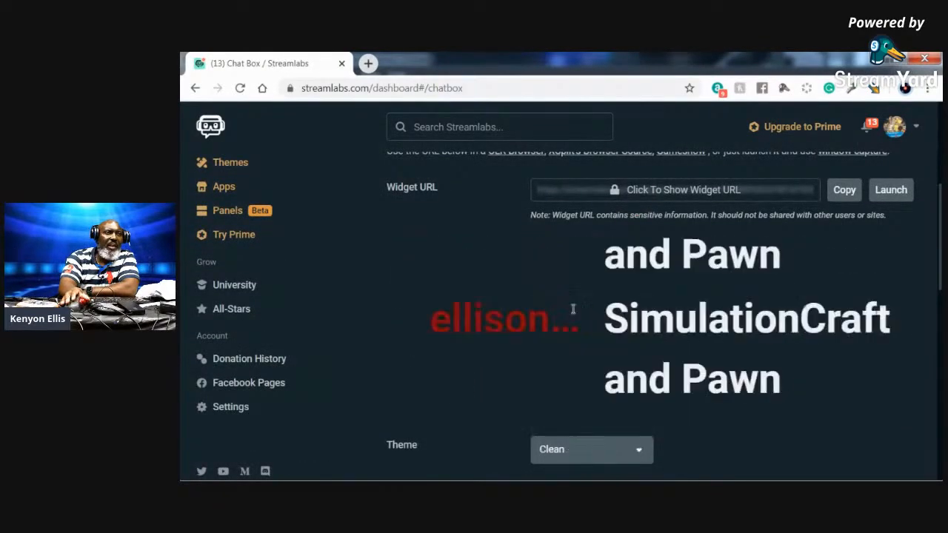
- Compare the Boxed, Oldschool and Clean themes, settling on Boxed
{"action": "left_click", "coordinate": [641, 450]}
{"action": "scroll", "coordinate": [643, 450], "scroll_direction": "up", "scroll_amount": 1}
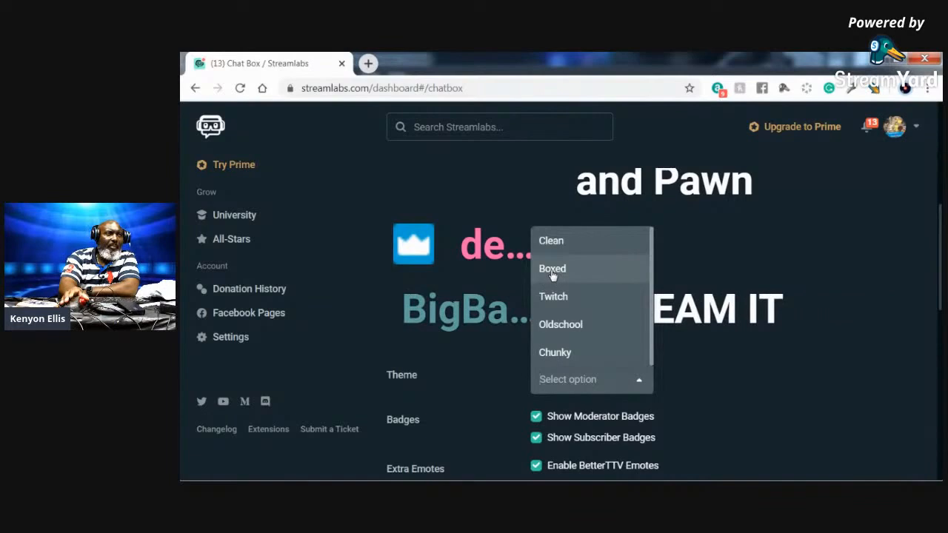
{"action": "left_click", "coordinate": [551, 269]}
{"action": "left_click", "coordinate": [637, 381]}
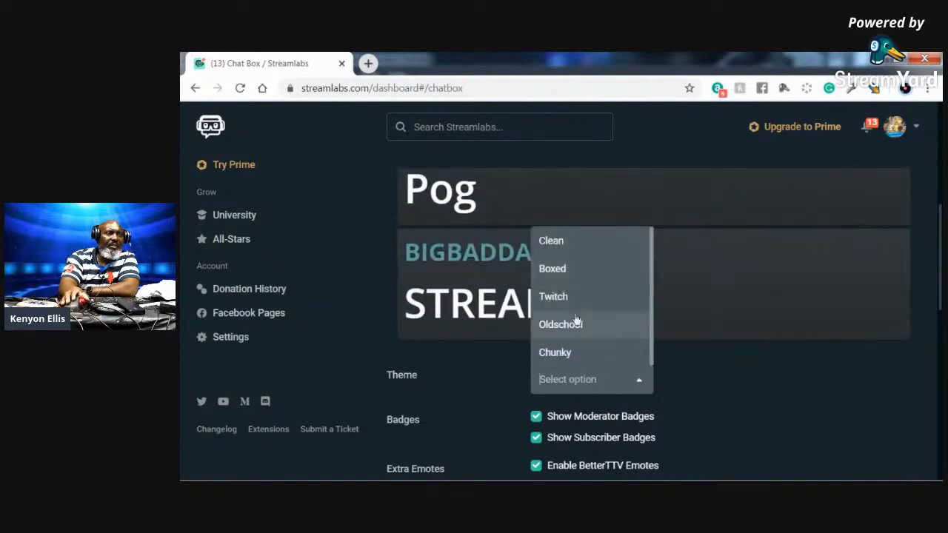
{"action": "left_click", "coordinate": [567, 326]}
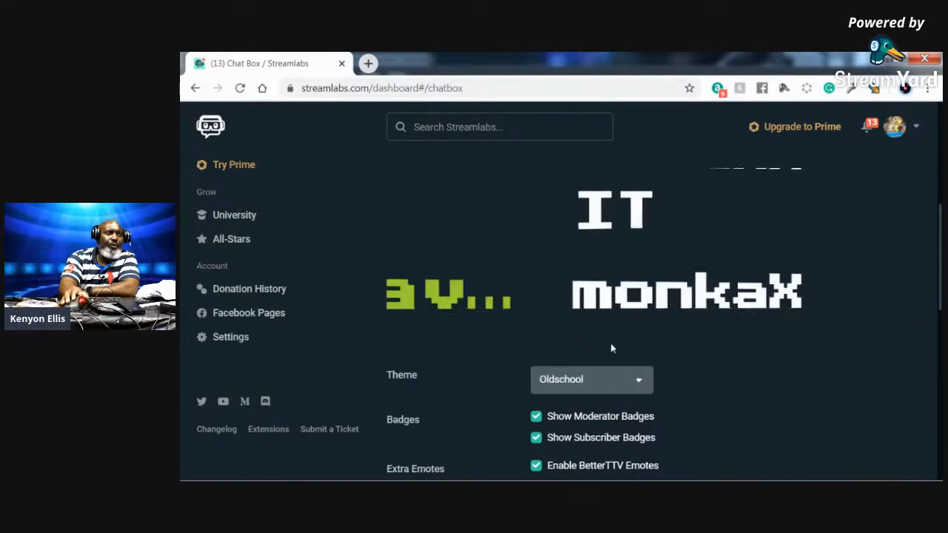
{"action": "left_click", "coordinate": [638, 380]}
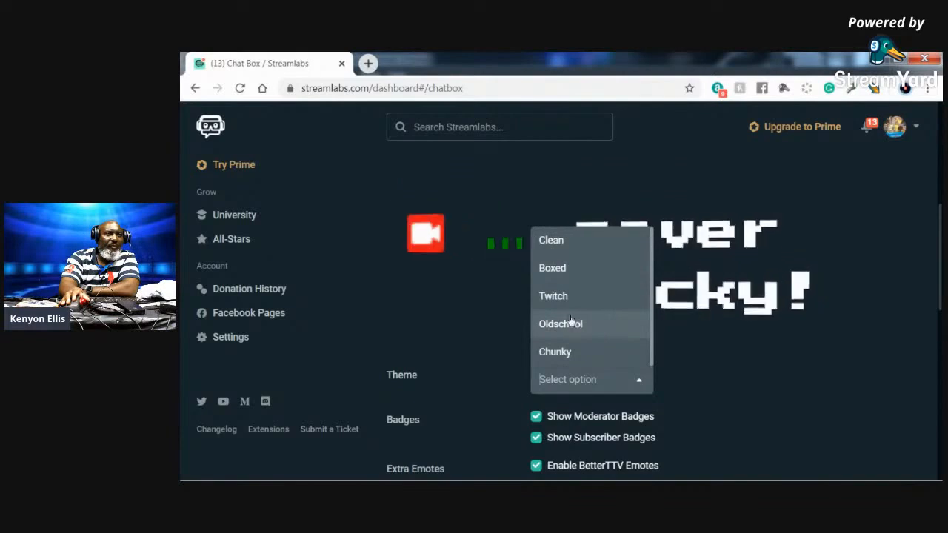
{"action": "left_click", "coordinate": [559, 248]}
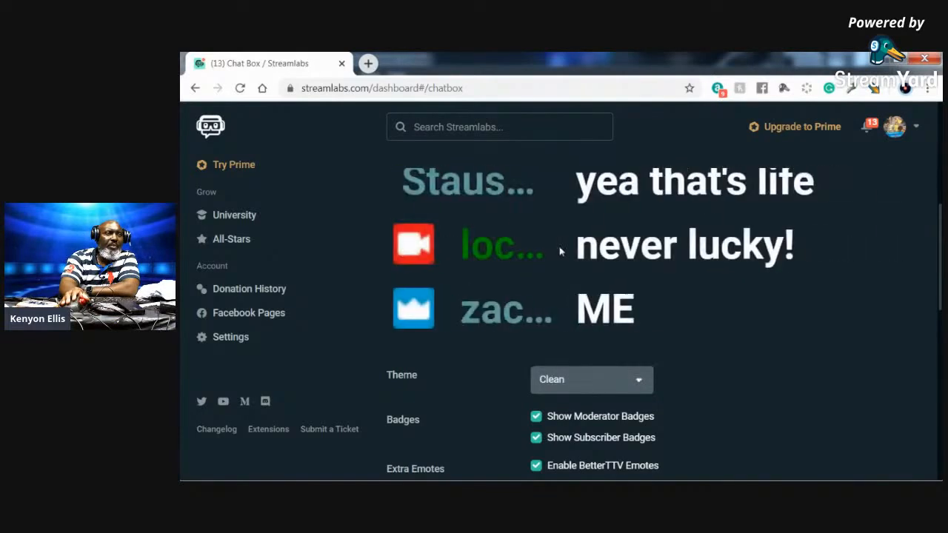
{"action": "left_click", "coordinate": [639, 382]}
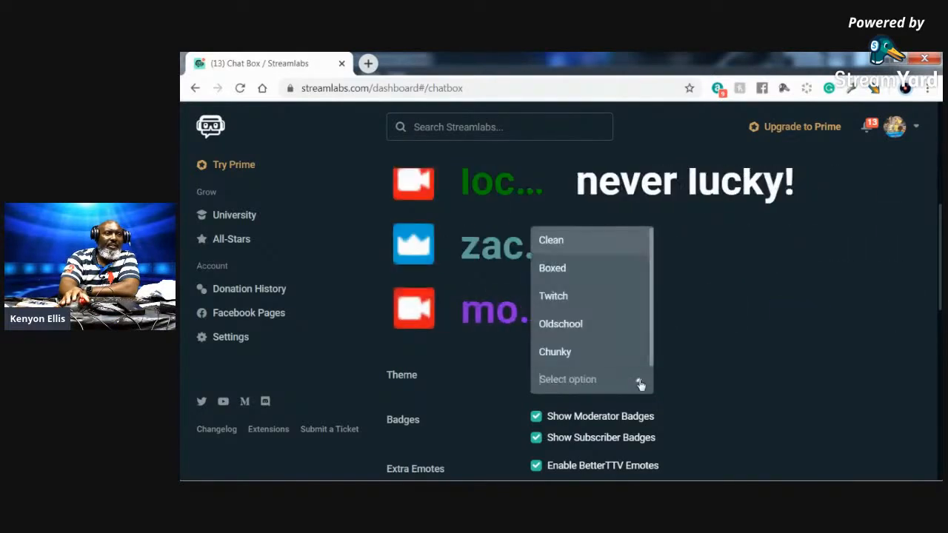
{"action": "left_click", "coordinate": [568, 271]}
{"action": "scroll", "coordinate": [739, 378], "scroll_direction": "down", "scroll_amount": 3}
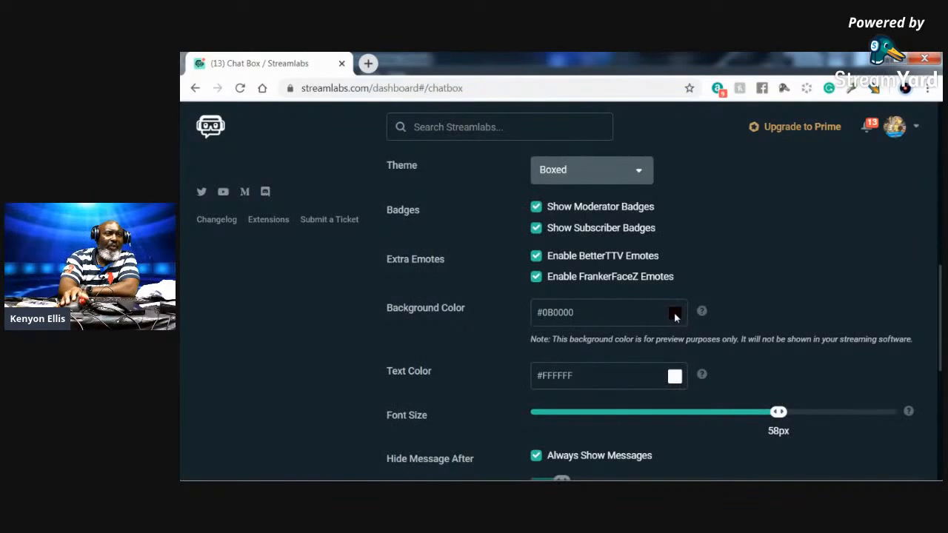
{"action": "left_click", "coordinate": [674, 376]}
{"action": "scroll", "coordinate": [644, 424], "scroll_direction": "down", "scroll_amount": 3}
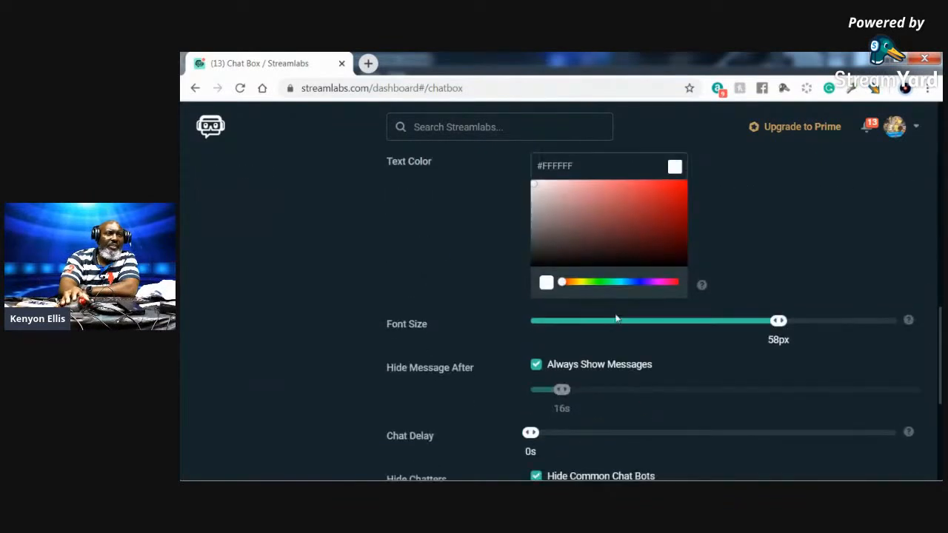
{"action": "left_click", "coordinate": [578, 283]}
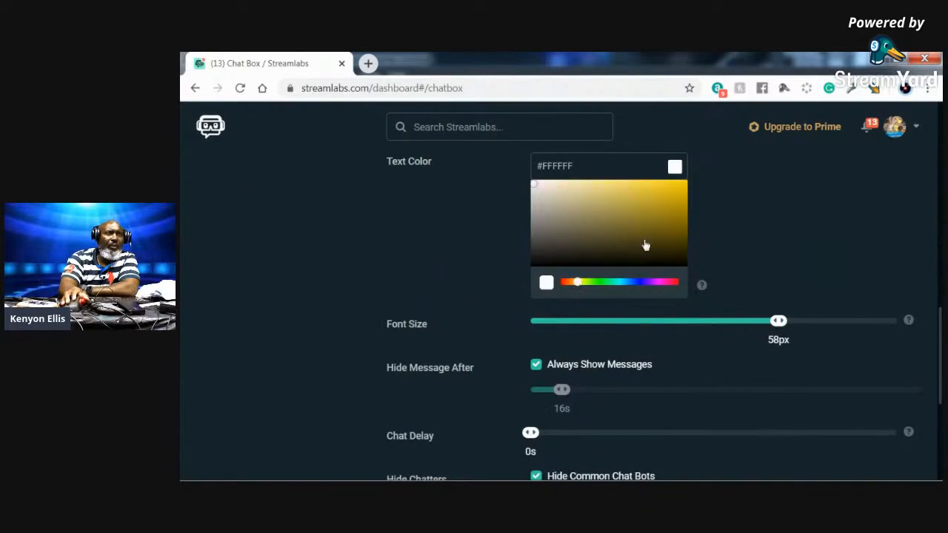
{"action": "left_click", "coordinate": [673, 213]}
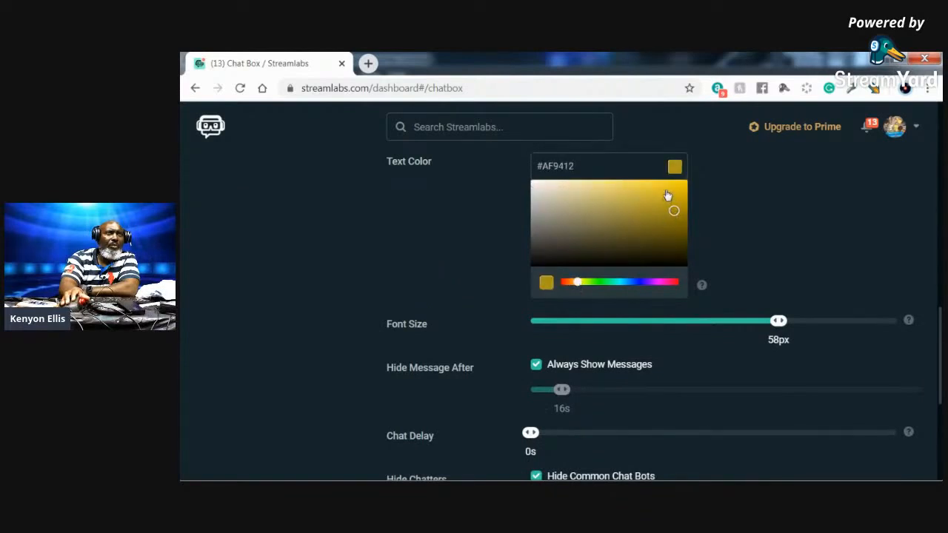
{"action": "left_click", "coordinate": [667, 196]}
{"action": "left_click", "coordinate": [639, 188]}
{"action": "mouse_move", "coordinate": [635, 189]}
{"action": "left_mouse_down"}
{"action": "mouse_move", "coordinate": [605, 215]}
{"action": "mouse_move", "coordinate": [601, 240]}
{"action": "left_mouse_up"}
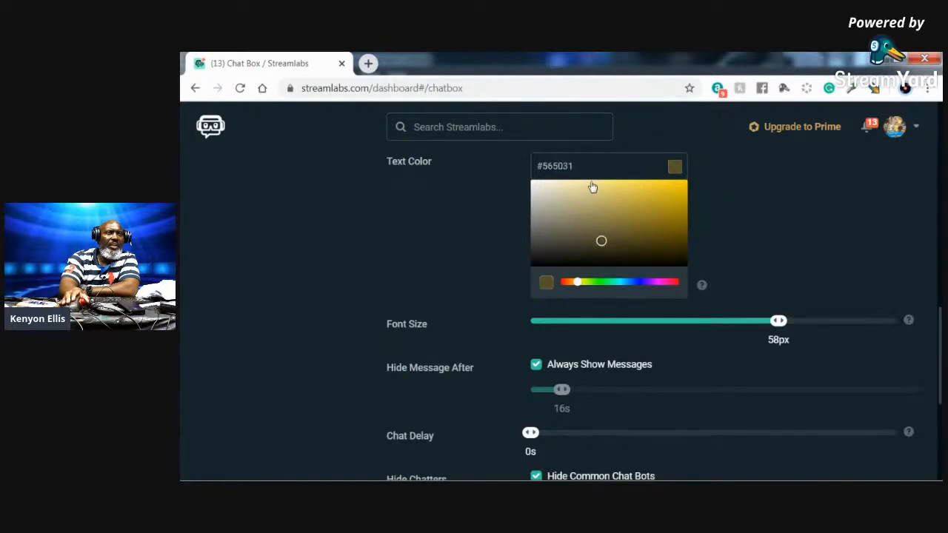
{"action": "left_click", "coordinate": [597, 188]}
{"action": "left_click_drag", "start_coordinate": [607, 189], "coordinate": [625, 189]}
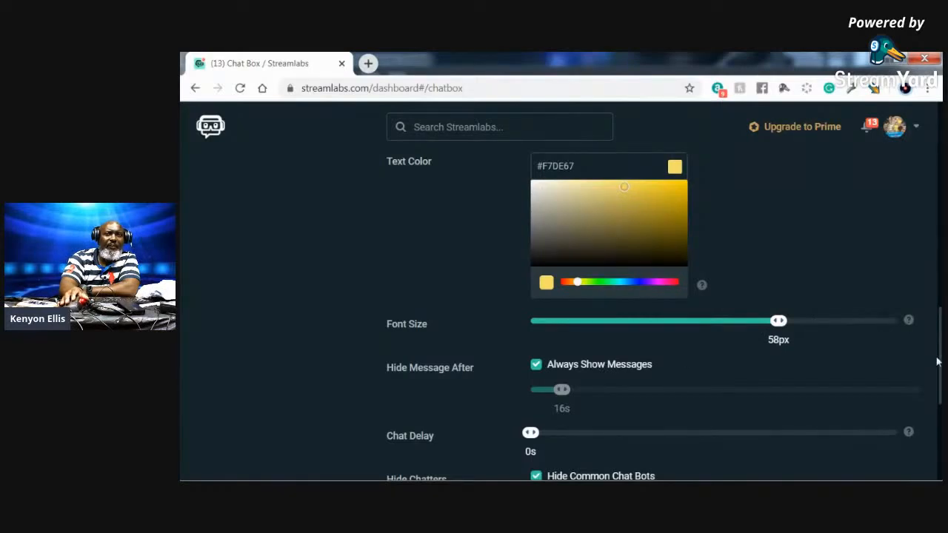
{"action": "scroll", "coordinate": [938, 363], "scroll_direction": "down", "scroll_amount": 3}
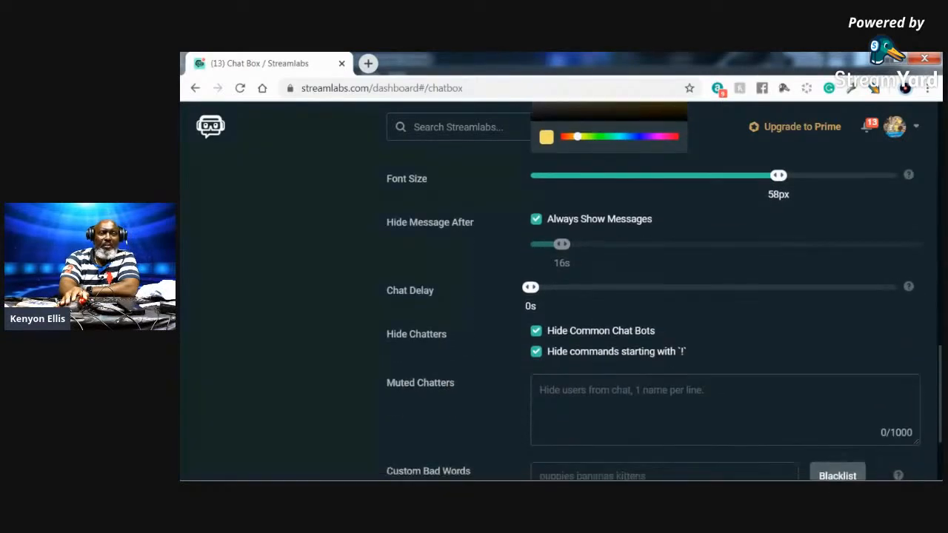
{"action": "scroll", "coordinate": [938, 363], "scroll_direction": "up", "scroll_amount": 3}
{"action": "scroll", "coordinate": [739, 217], "scroll_direction": "up", "scroll_amount": 3}
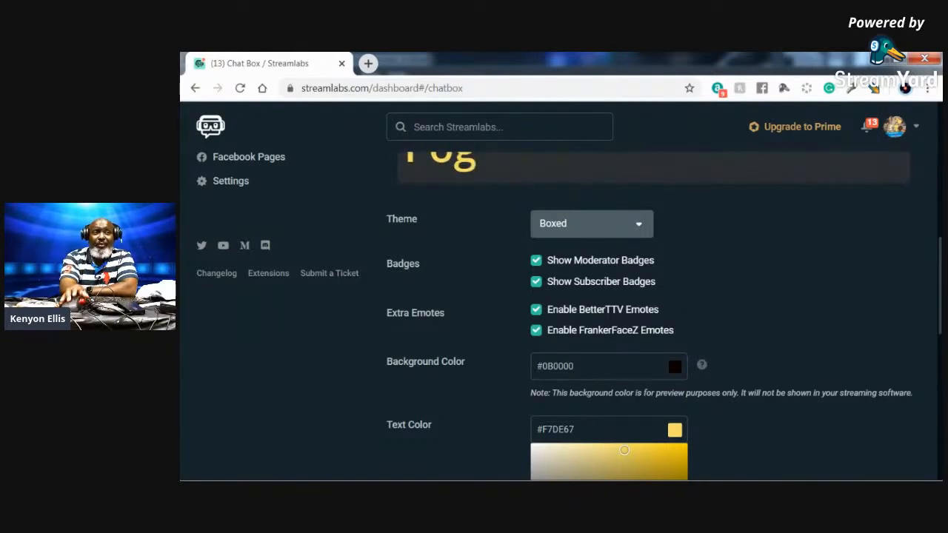
{"action": "scroll", "coordinate": [780, 283], "scroll_direction": "up", "scroll_amount": 5}
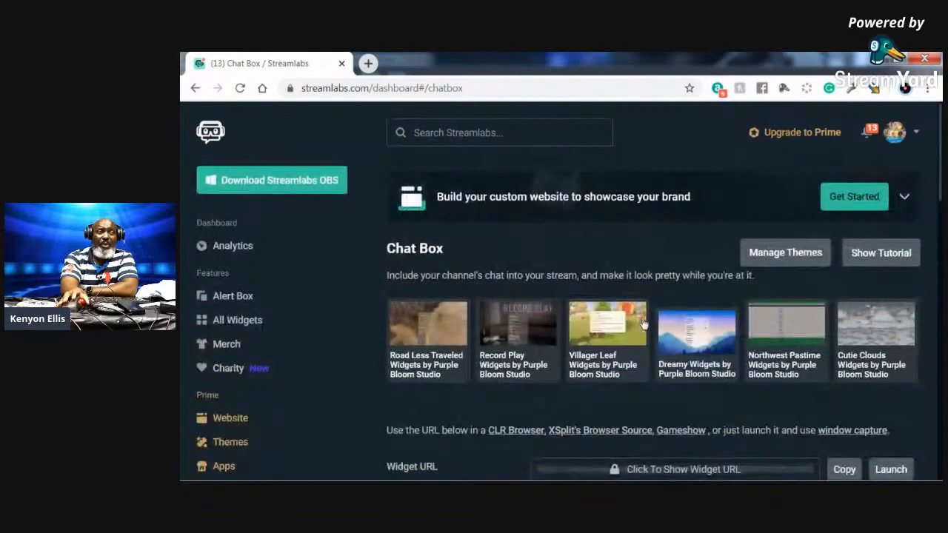
- Restore the browser window to a smaller size, select the chat box in OBS, then return to Streamlabs
{"action": "left_click_drag", "start_coordinate": [604, 63], "coordinate": [621, 421]}
{"action": "left_click", "coordinate": [434, 281]}
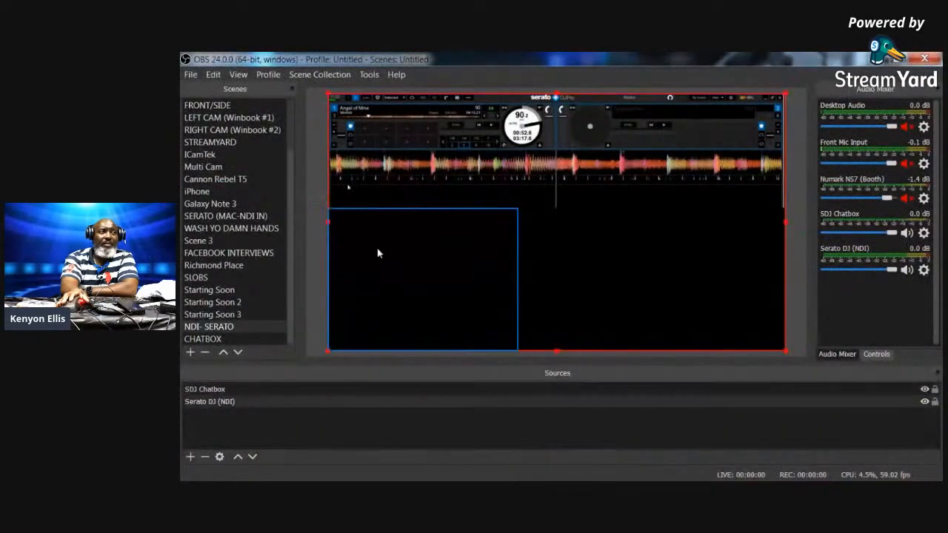
{"action": "left_click", "coordinate": [388, 259]}
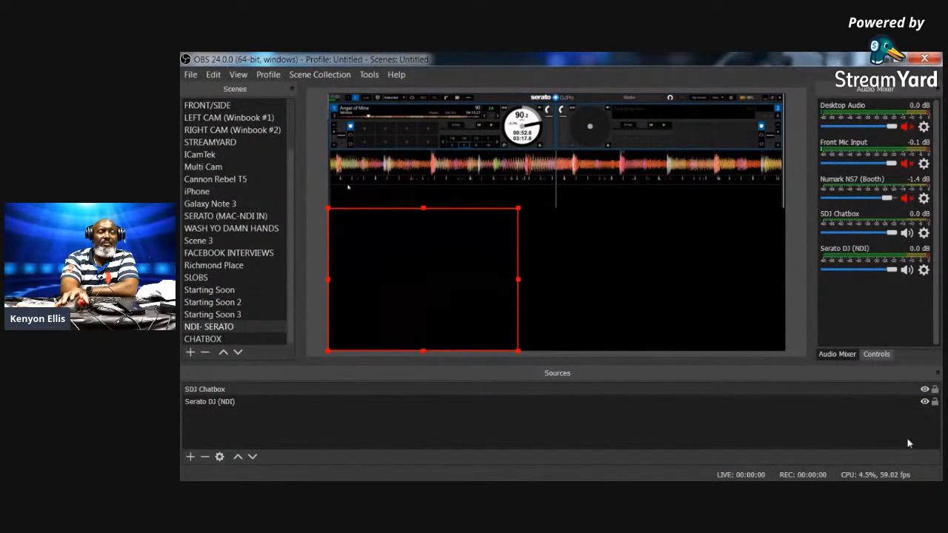
{"action": "left_click", "coordinate": [808, 441]}
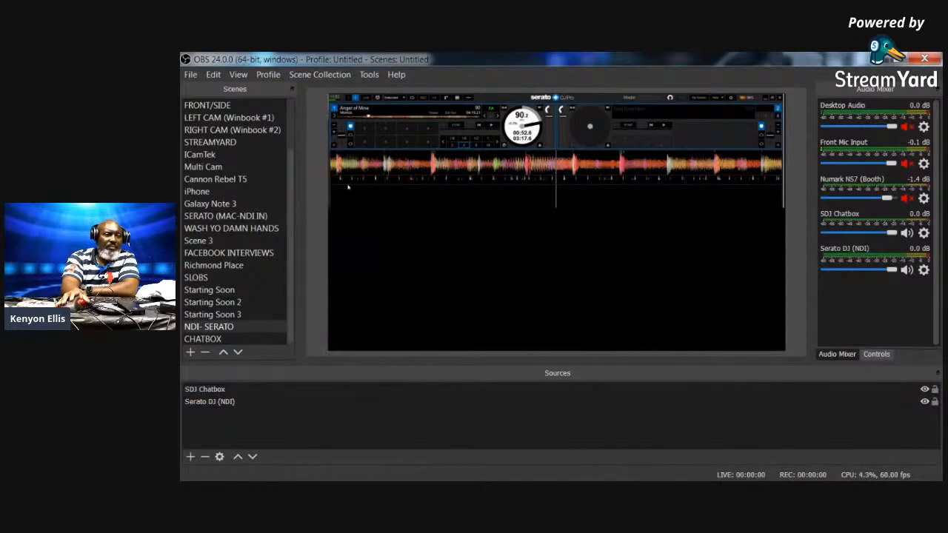
{"action": "key", "text": "alt+Tab"}
{"action": "left_click_drag", "start_coordinate": [744, 449], "coordinate": [738, 94]}
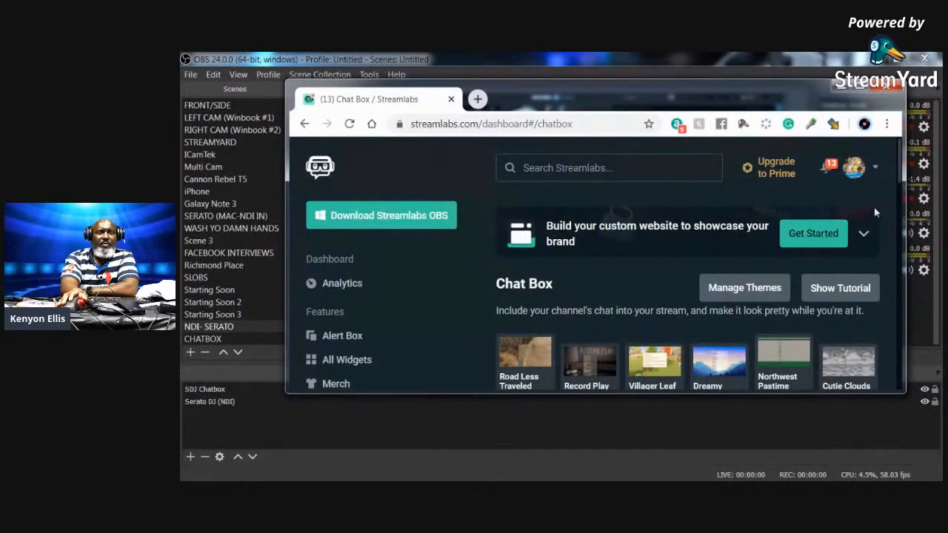
- Save the Chat Box widget settings and bring OBS back with the chat box selected
{"action": "scroll", "coordinate": [868, 231], "scroll_direction": "down", "scroll_amount": 10}
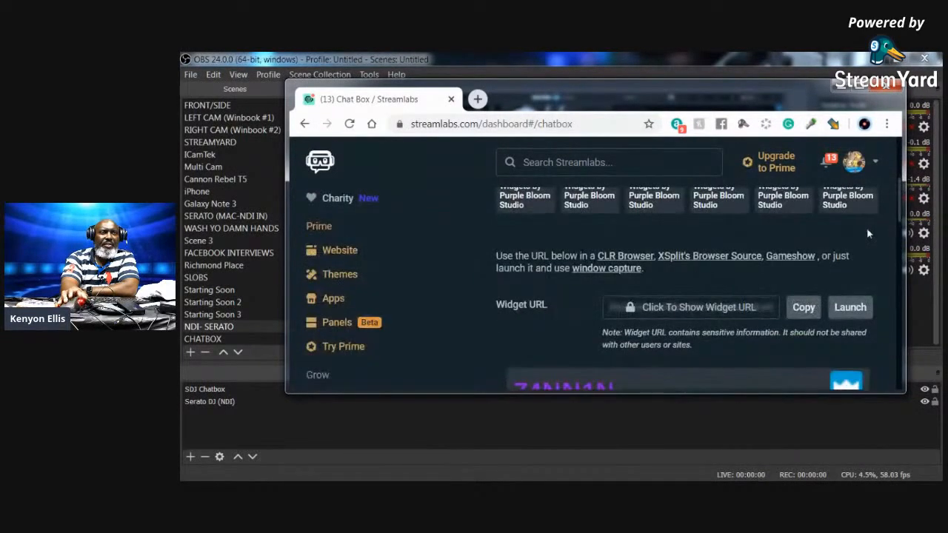
{"action": "scroll", "coordinate": [866, 227], "scroll_direction": "down", "scroll_amount": 5}
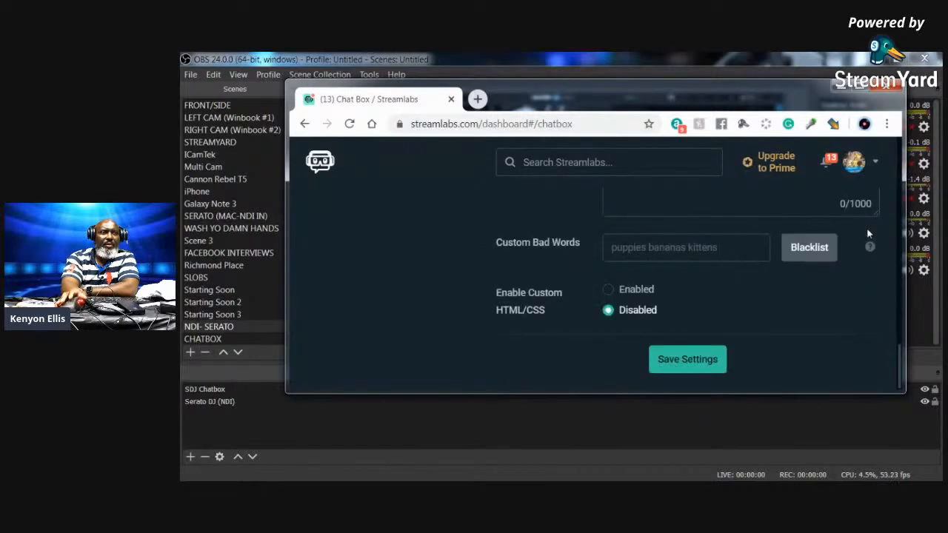
{"action": "left_click", "coordinate": [685, 360]}
{"action": "left_click_drag", "start_coordinate": [738, 96], "coordinate": [777, 400]}
{"action": "mouse_move", "coordinate": [388, 240]}
{"action": "left_mouse_down"}
{"action": "mouse_move", "coordinate": [438, 218]}
{"action": "mouse_move", "coordinate": [400, 242]}
{"action": "left_mouse_up"}
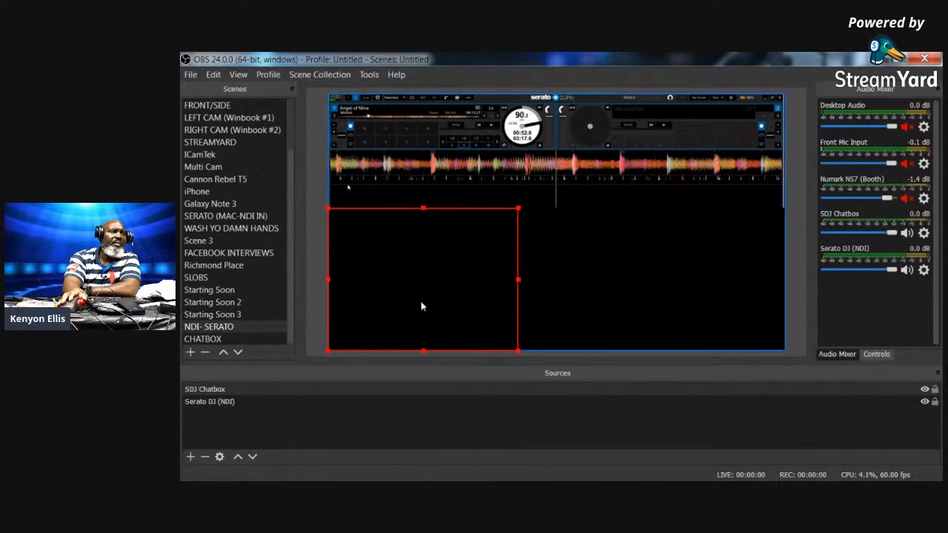
{"action": "left_click", "coordinate": [416, 279]}
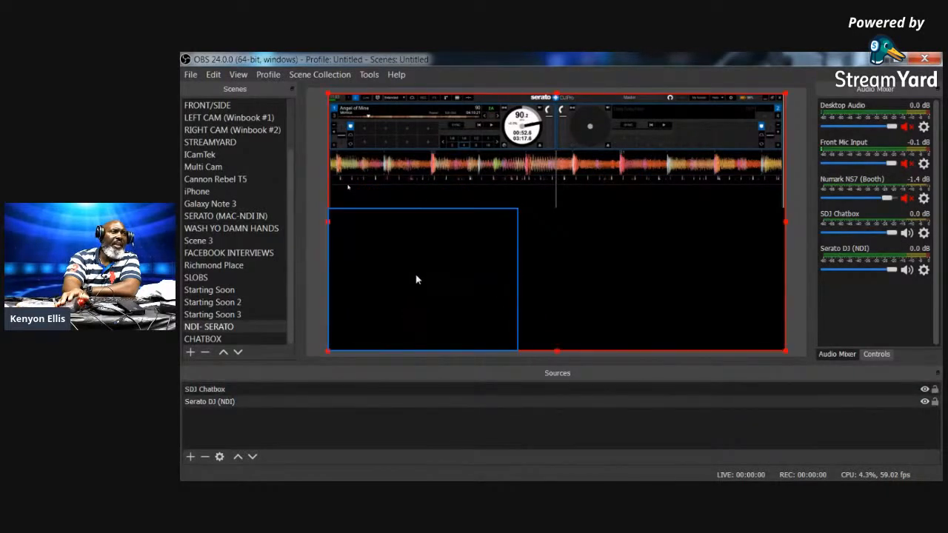
{"action": "right_click", "coordinate": [422, 264]}
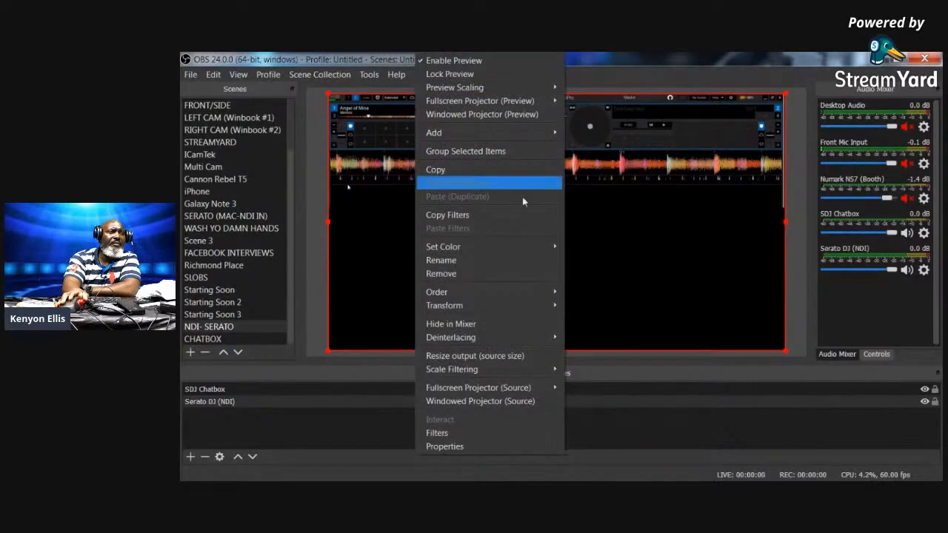
{"action": "left_click", "coordinate": [458, 447]}
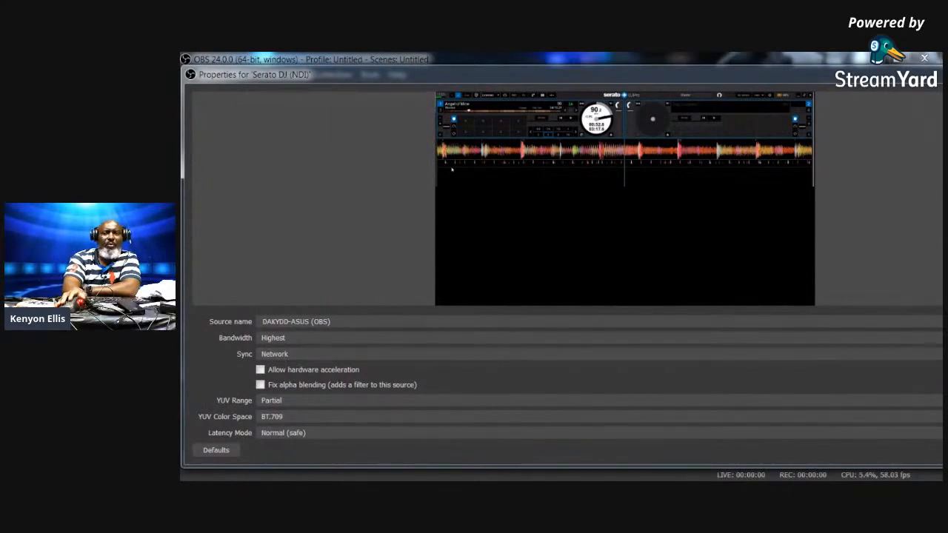
{"action": "key", "text": "Escape"}
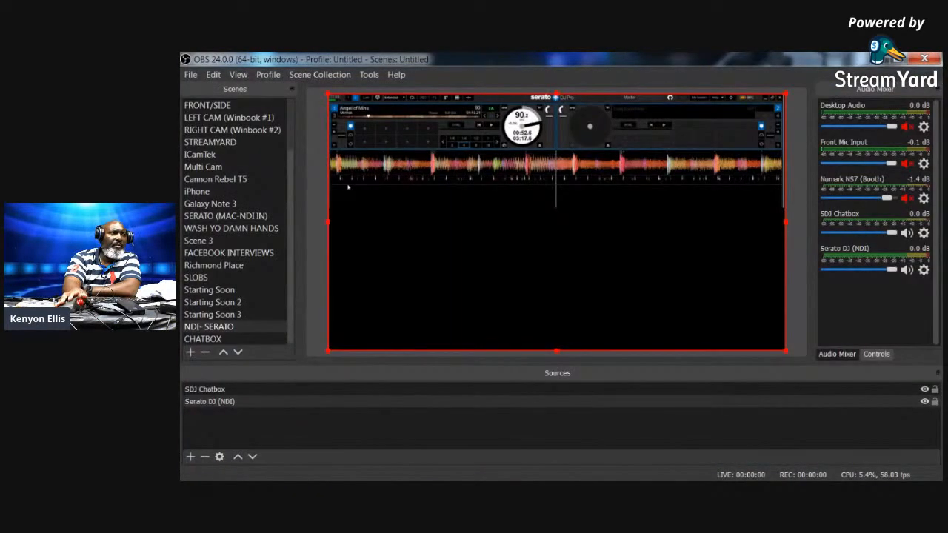
{"action": "left_click", "coordinate": [219, 390]}
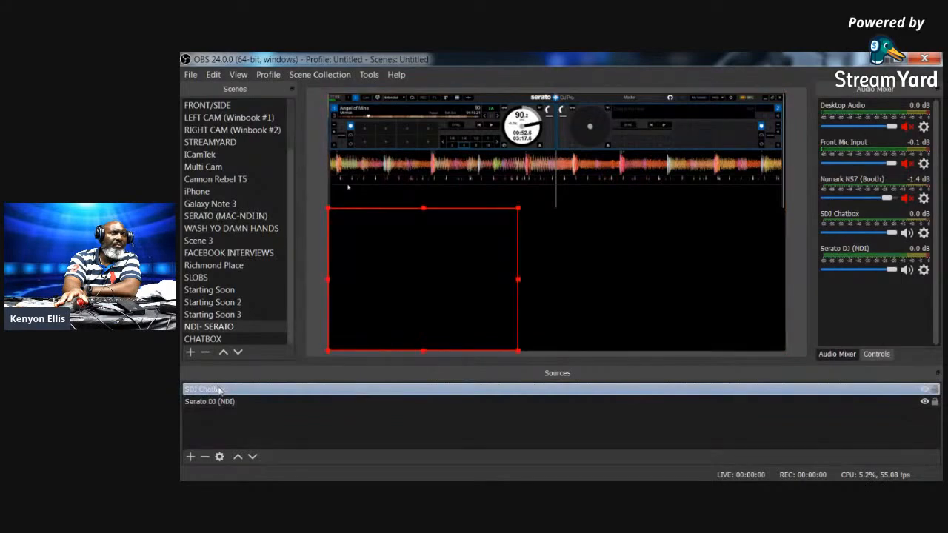
{"action": "right_click", "coordinate": [220, 389]}
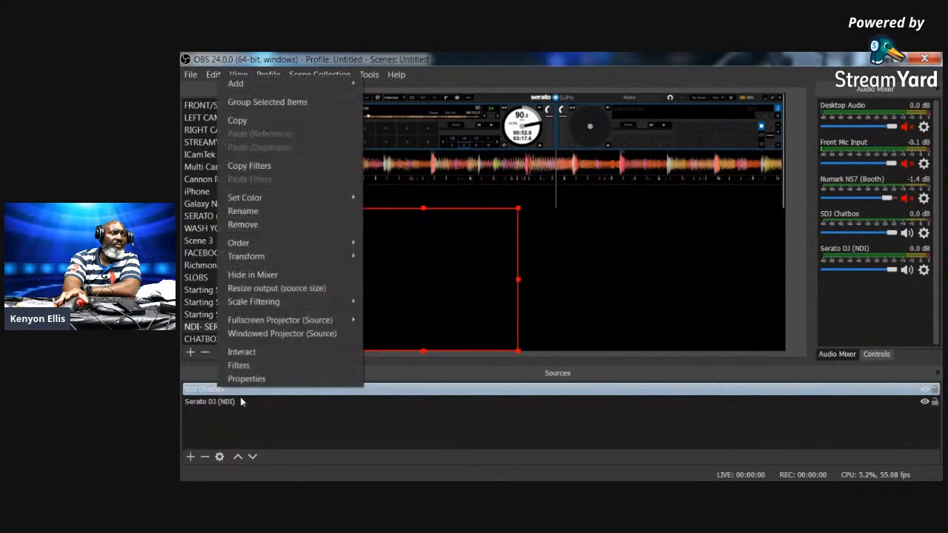
{"action": "left_click", "coordinate": [313, 377]}
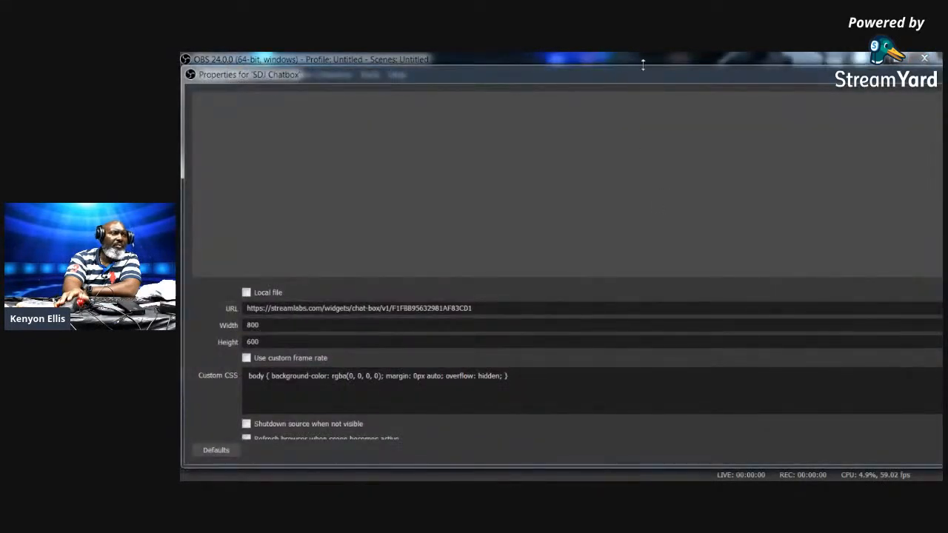
{"action": "left_click_drag", "start_coordinate": [645, 82], "coordinate": [713, 61]}
{"action": "scroll", "coordinate": [363, 403], "scroll_direction": "down", "scroll_amount": 2}
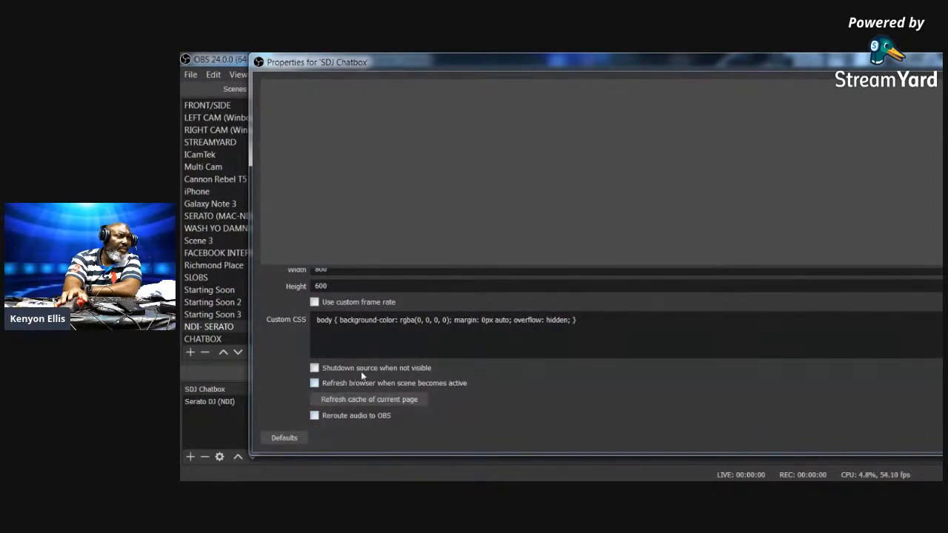
{"action": "scroll", "coordinate": [365, 379], "scroll_direction": "up", "scroll_amount": 2}
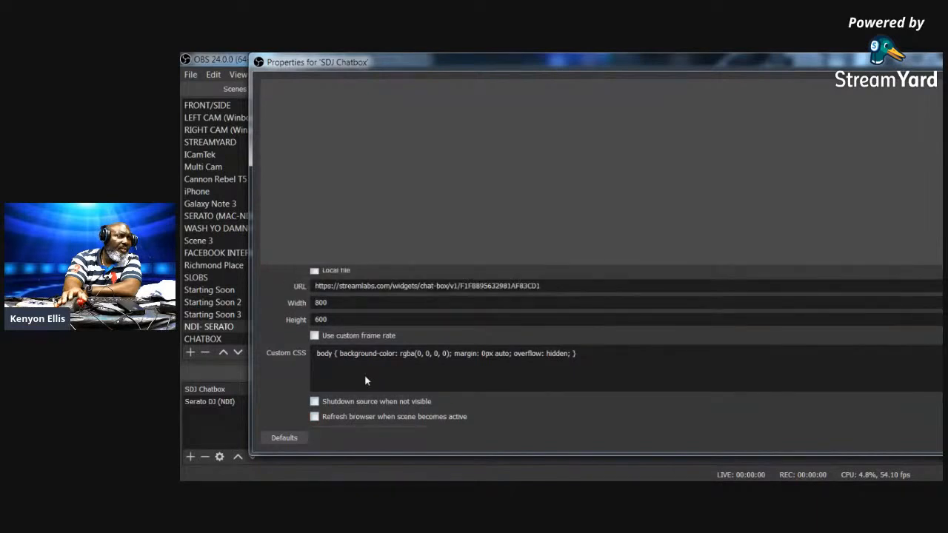
{"action": "scroll", "coordinate": [365, 377], "scroll_direction": "down", "scroll_amount": 2}
{"action": "scroll", "coordinate": [361, 375], "scroll_direction": "up", "scroll_amount": 3}
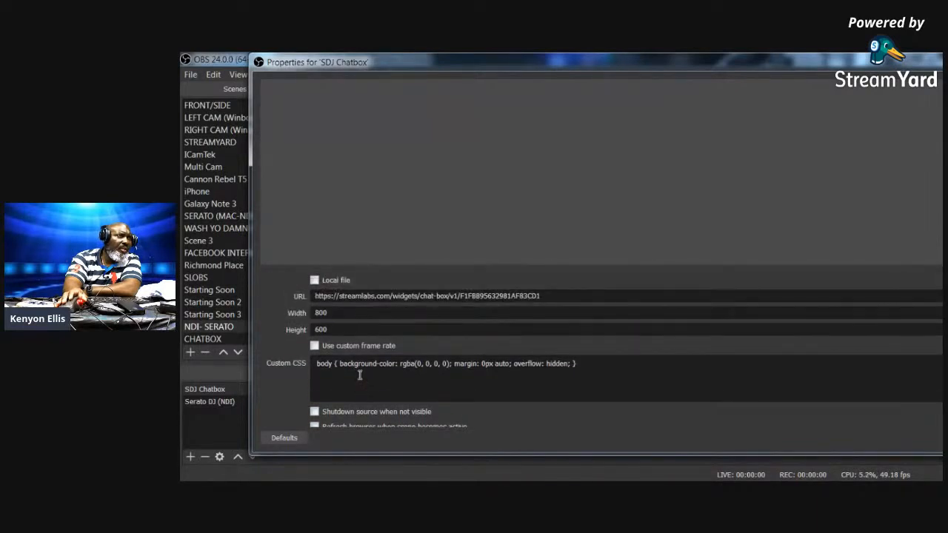
{"action": "scroll", "coordinate": [359, 375], "scroll_direction": "down", "scroll_amount": 2}
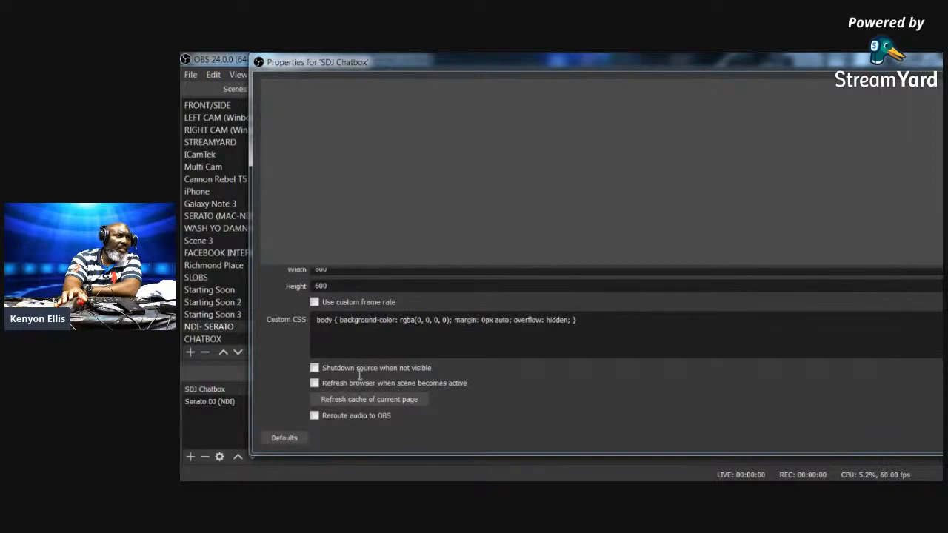
{"action": "scroll", "coordinate": [360, 375], "scroll_direction": "up", "scroll_amount": 2}
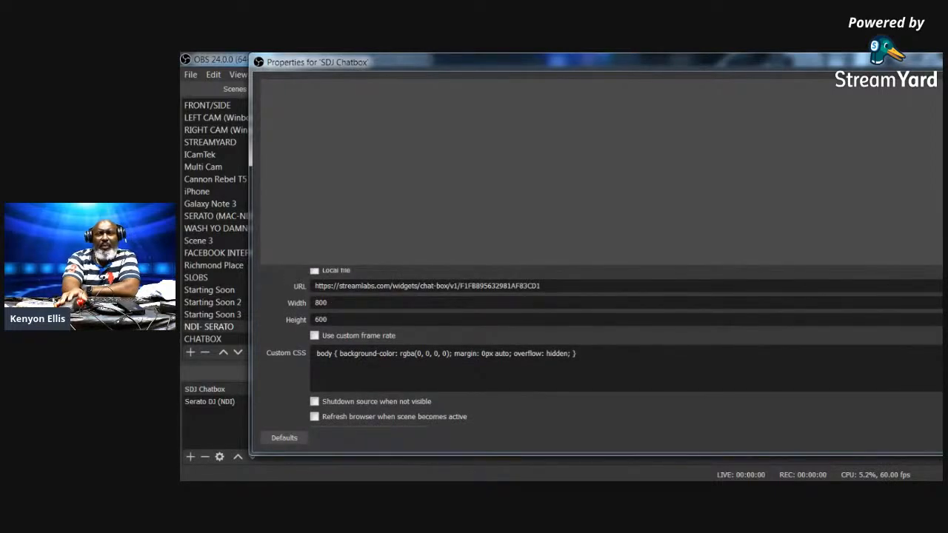
{"action": "key", "text": "Escape"}
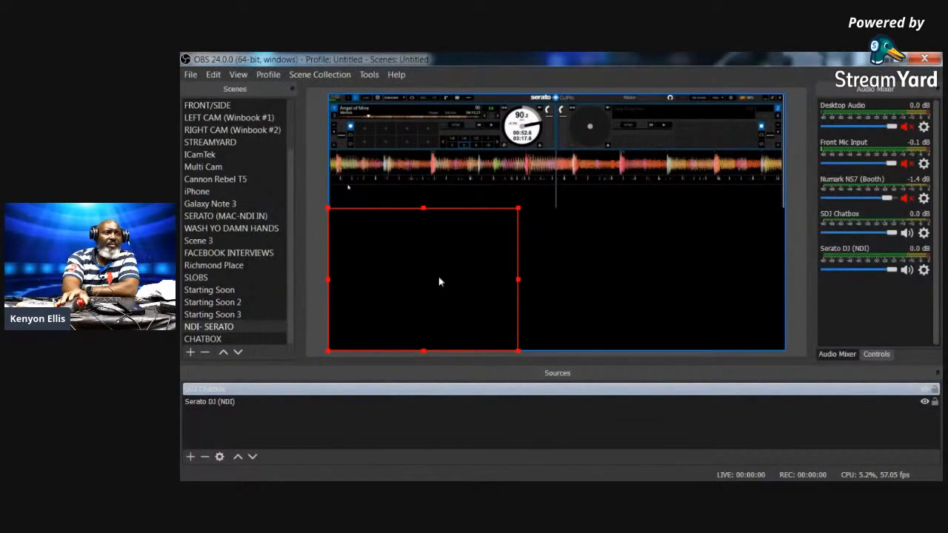
- Add the existing MS LifeCam Cinema Video Capture Device to the NDI- SERATO scene
{"action": "left_click", "coordinate": [452, 260]}
{"action": "left_click", "coordinate": [405, 257]}
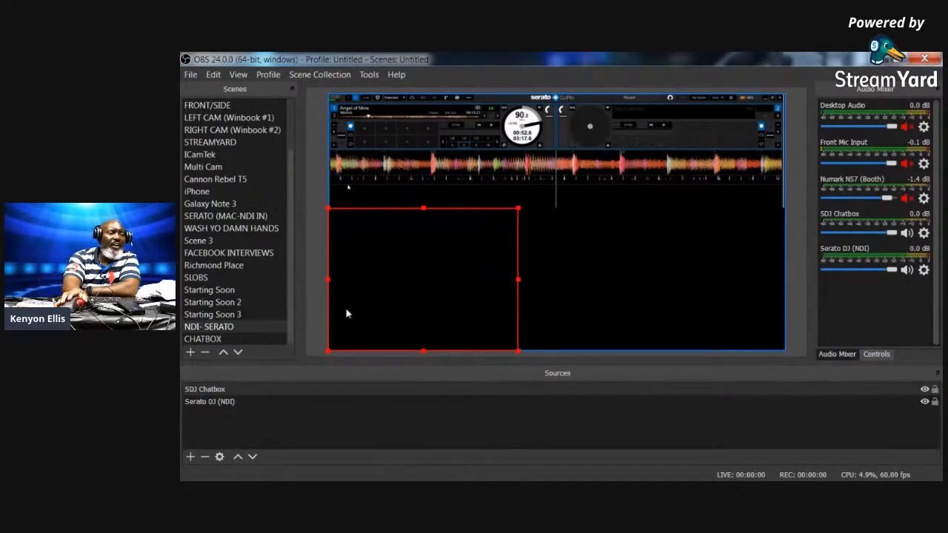
{"action": "left_click", "coordinate": [191, 457]}
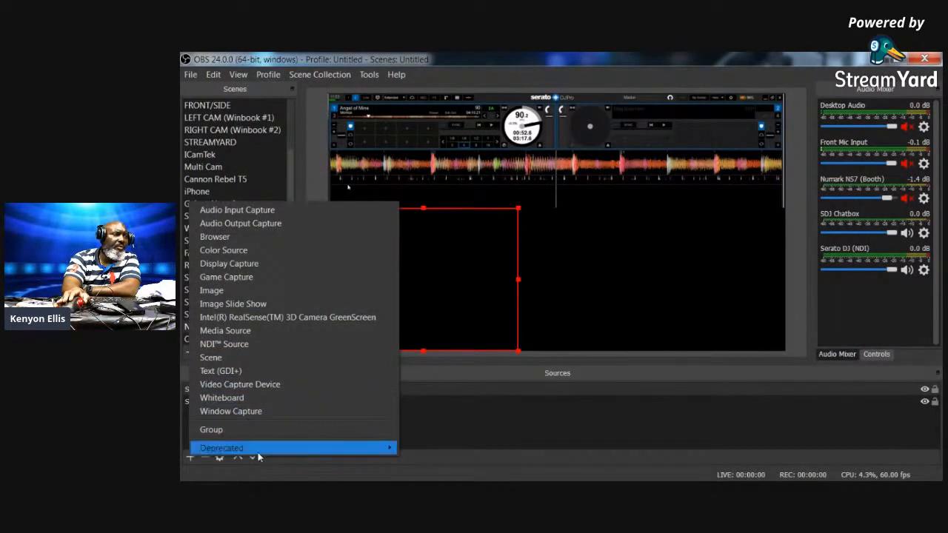
{"action": "left_click", "coordinate": [273, 384]}
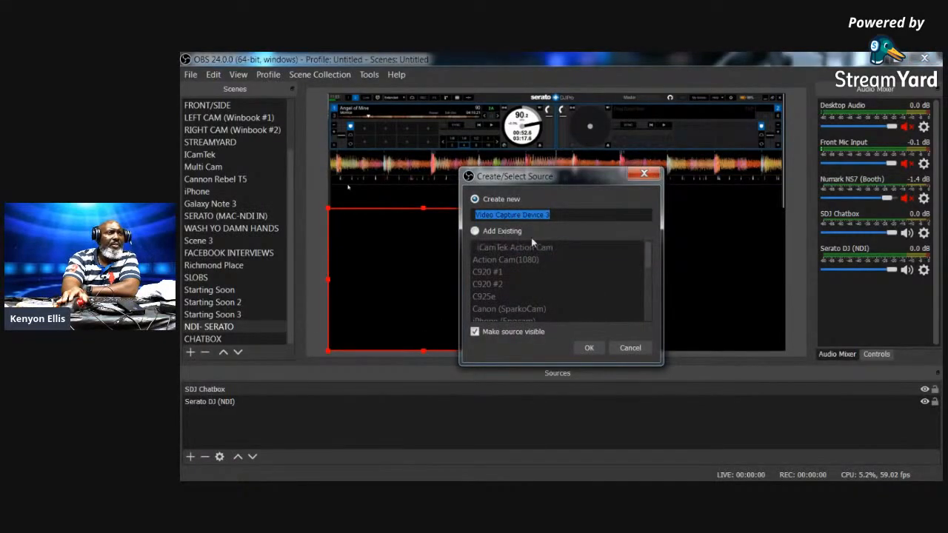
{"action": "left_click", "coordinate": [476, 231]}
{"action": "left_click", "coordinate": [528, 273]}
{"action": "left_click_drag", "start_coordinate": [644, 255], "coordinate": [651, 285]}
{"action": "left_click", "coordinate": [563, 296]}
{"action": "left_click", "coordinate": [589, 348]}
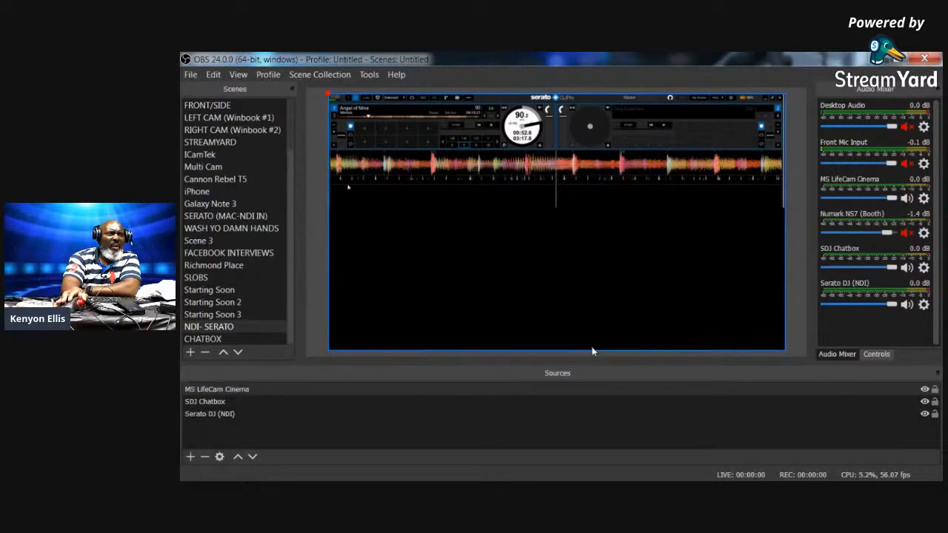
{"action": "left_click", "coordinate": [459, 393]}
{"action": "double_click", "coordinate": [459, 393]}
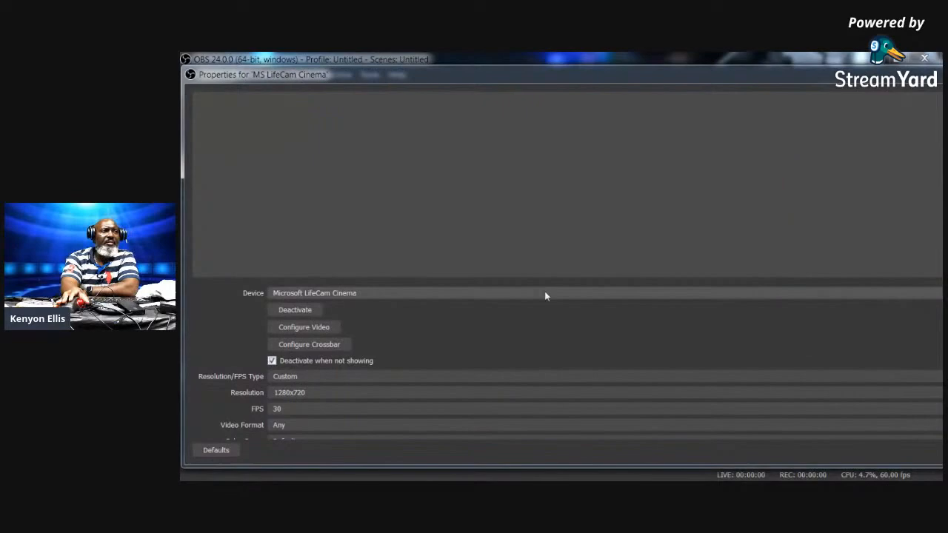
{"action": "left_click", "coordinate": [385, 292]}
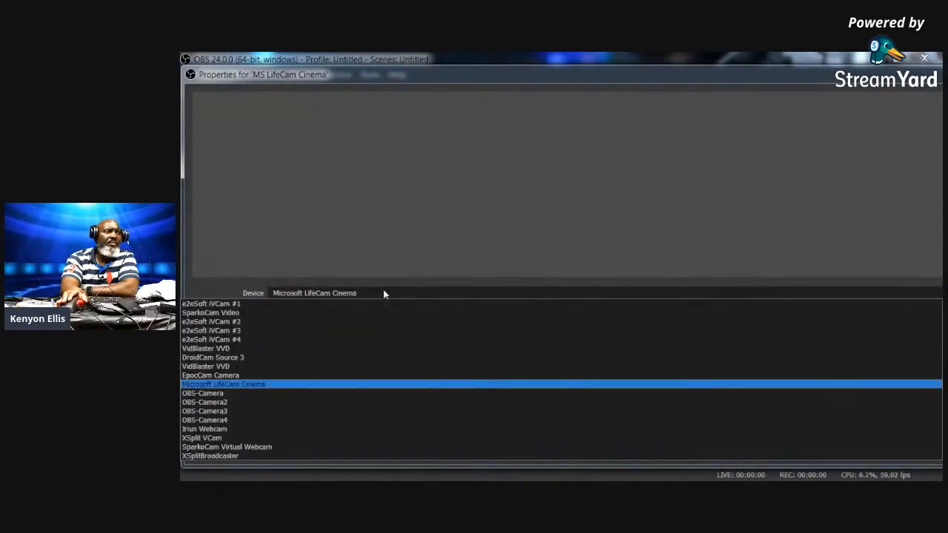
{"action": "left_click", "coordinate": [382, 291]}
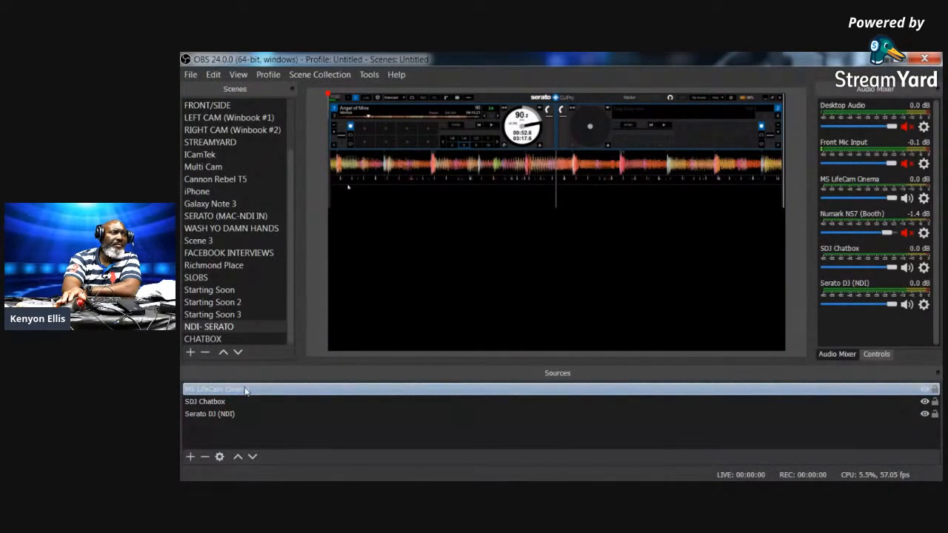
- Transform the MS LifeCam Cinema source and drag its box to the right side
{"action": "left_click", "coordinate": [296, 396]}
{"action": "right_click", "coordinate": [296, 395]}
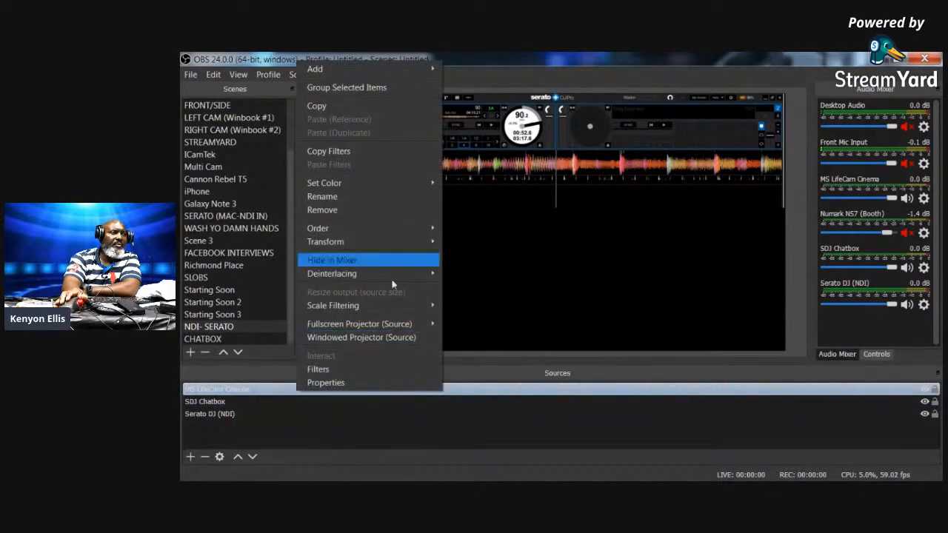
{"action": "mouse_move", "coordinate": [397, 239]}
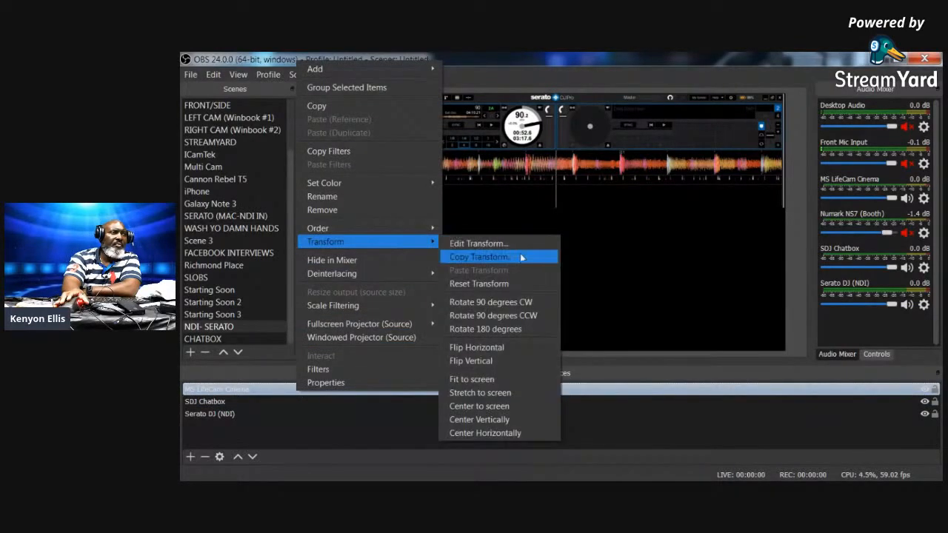
{"action": "left_click", "coordinate": [528, 406]}
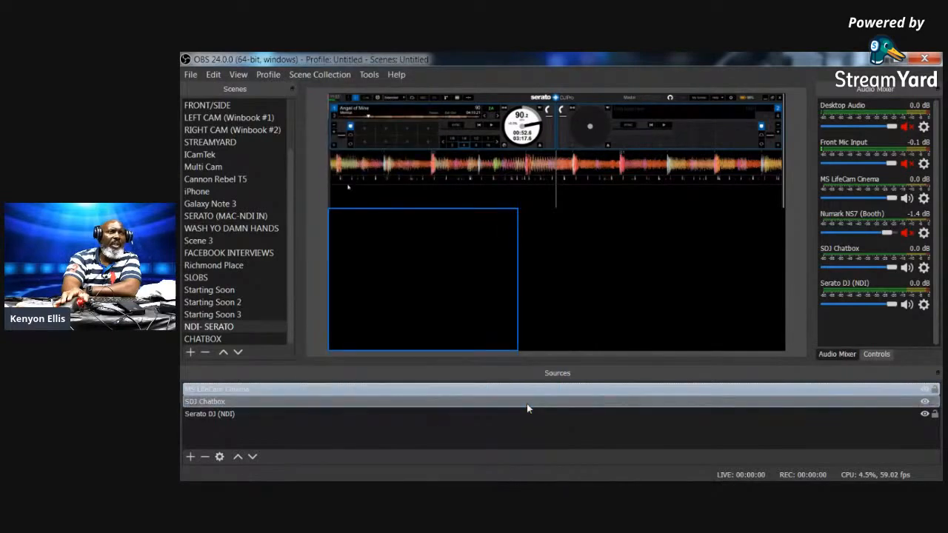
{"action": "left_click_drag", "start_coordinate": [486, 240], "coordinate": [690, 233]}
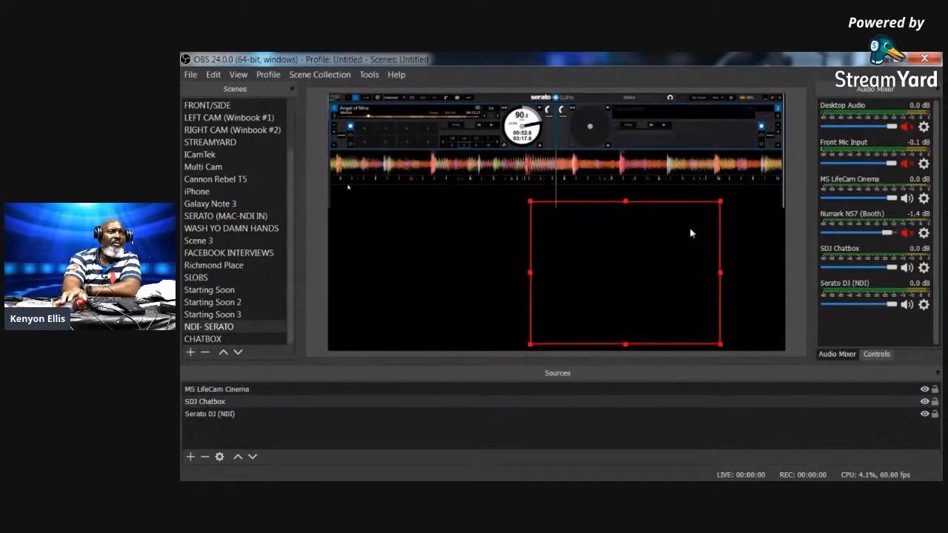
- Check the webcam's properties without changes, then Fit to screen it on the canvas
{"action": "left_click", "coordinate": [435, 250]}
{"action": "left_click", "coordinate": [247, 390]}
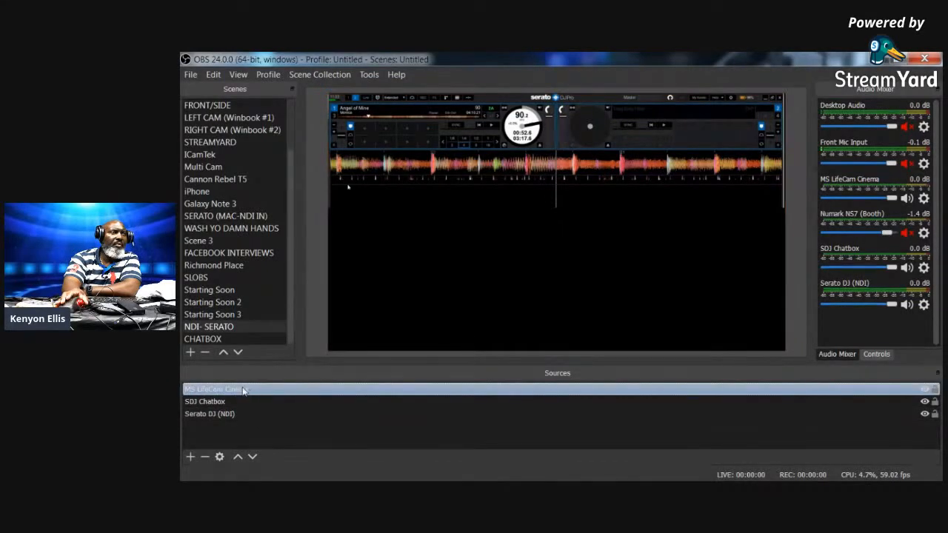
{"action": "right_click", "coordinate": [244, 391]}
{"action": "left_click", "coordinate": [328, 381]}
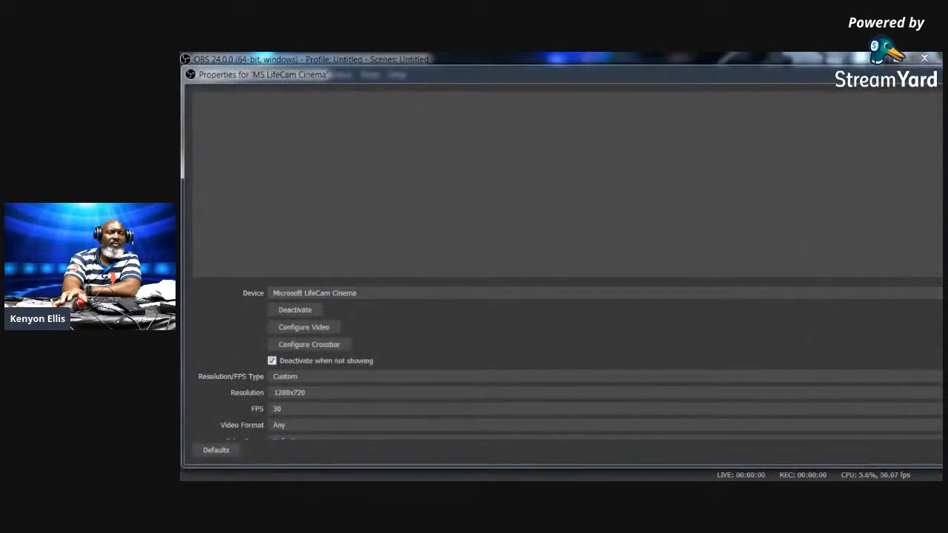
{"action": "key", "text": "Escape"}
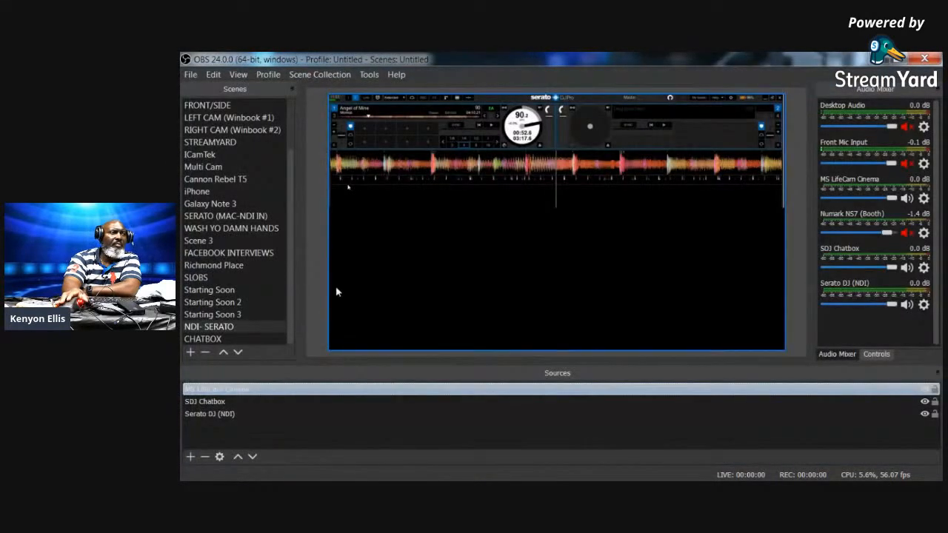
{"action": "right_click", "coordinate": [231, 392]}
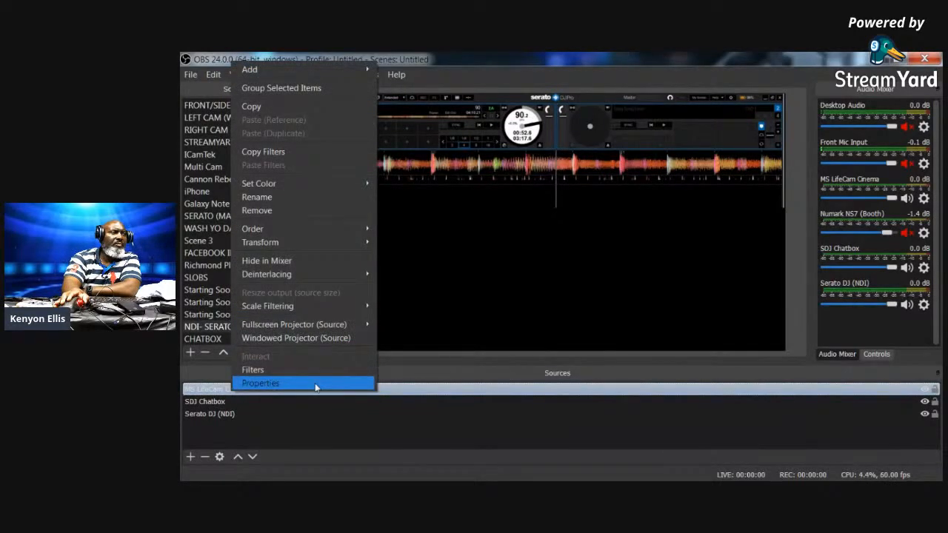
{"action": "mouse_move", "coordinate": [362, 242]}
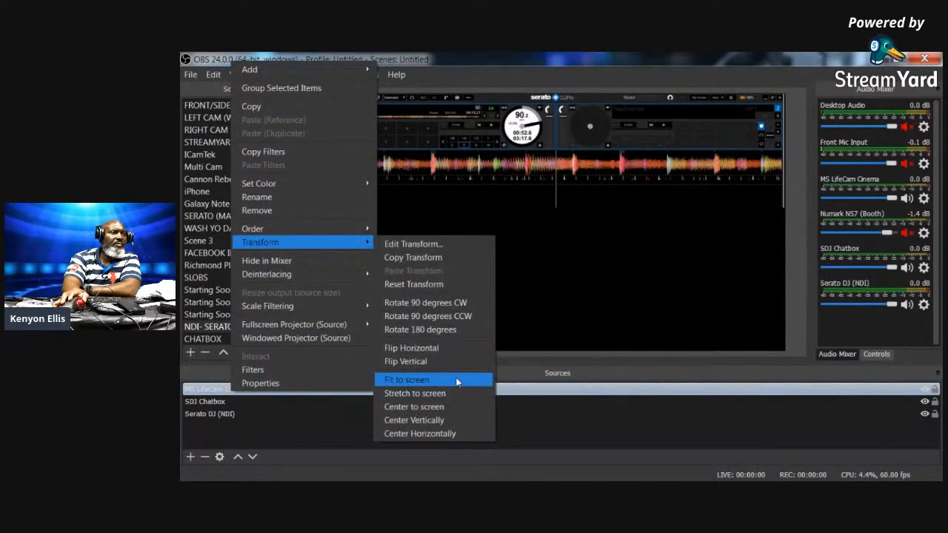
{"action": "left_click", "coordinate": [407, 379]}
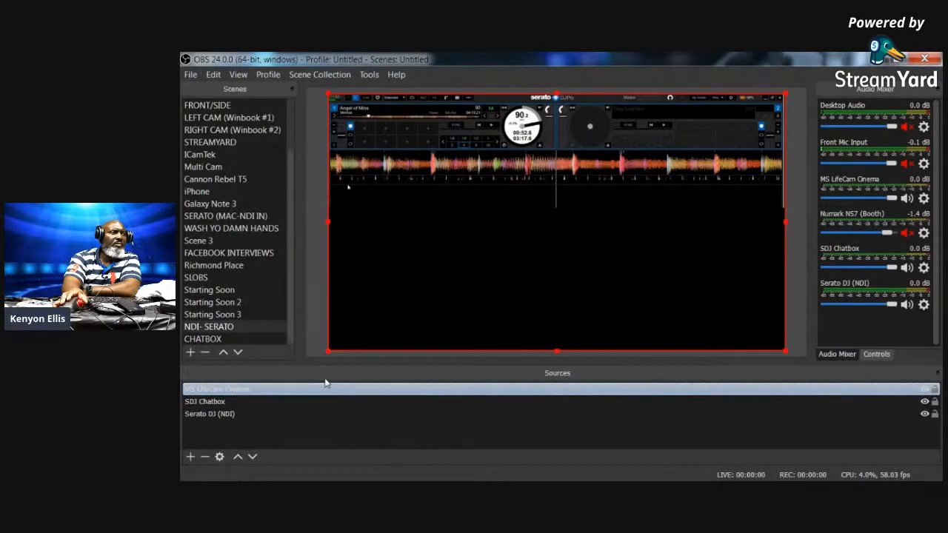
- Shrink the LifeCam webcam box and reshape it into the lower-right area of the canvas
{"action": "left_click_drag", "start_coordinate": [330, 353], "coordinate": [368, 331]}
{"action": "left_click_drag", "start_coordinate": [523, 288], "coordinate": [382, 262]}
{"action": "left_click_drag", "start_coordinate": [745, 182], "coordinate": [627, 301]}
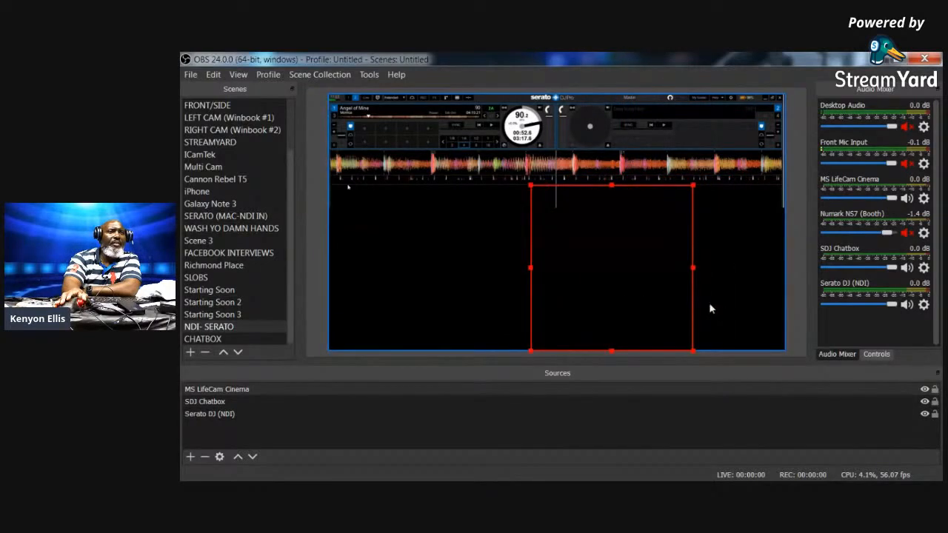
{"action": "left_click_drag", "start_coordinate": [694, 268], "coordinate": [783, 271]}
{"action": "left_click_drag", "start_coordinate": [530, 188], "coordinate": [554, 205]}
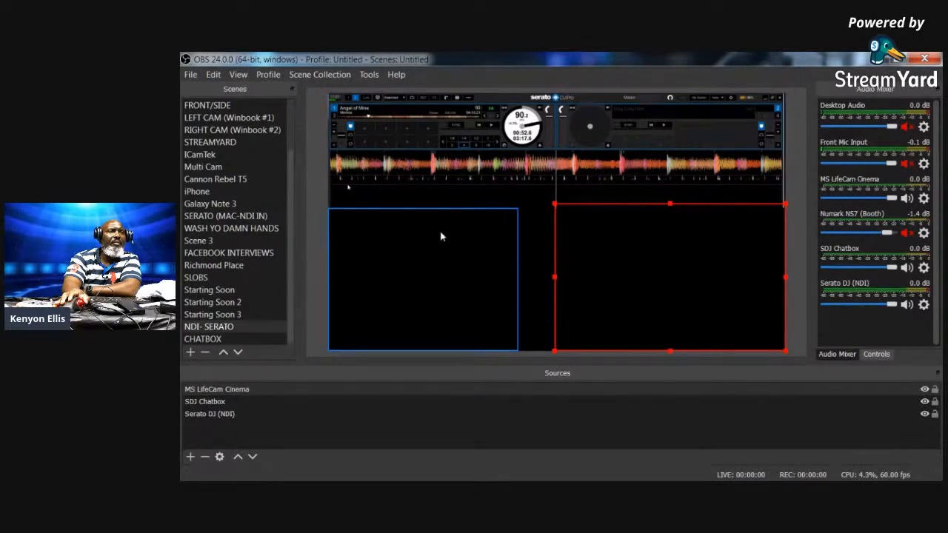
- Nudge the Serato feed and extend the lower-right box's left edge toward the chat box
{"action": "left_click", "coordinate": [555, 280]}
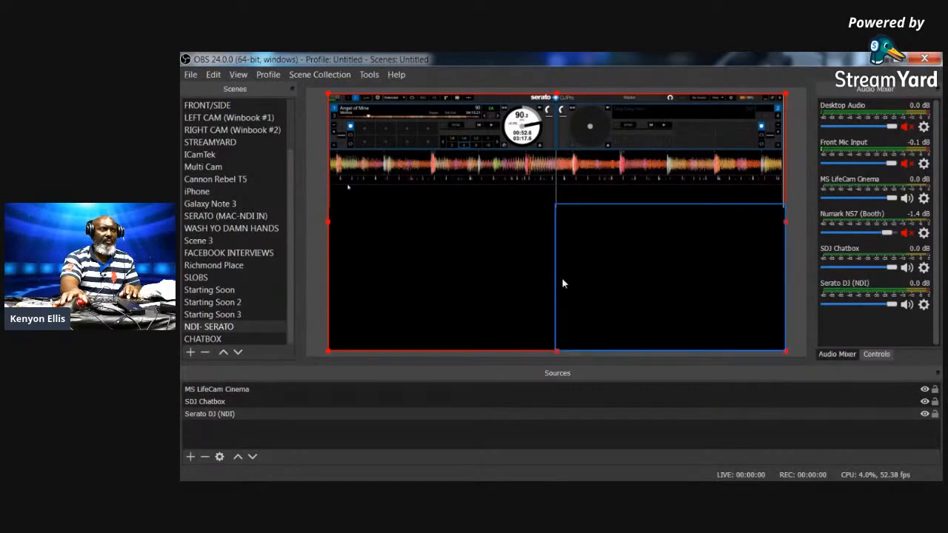
{"action": "mouse_move", "coordinate": [556, 279]}
{"action": "left_mouse_down"}
{"action": "mouse_move", "coordinate": [545, 279]}
{"action": "mouse_move", "coordinate": [554, 283]}
{"action": "left_mouse_up"}
{"action": "left_click", "coordinate": [557, 284]}
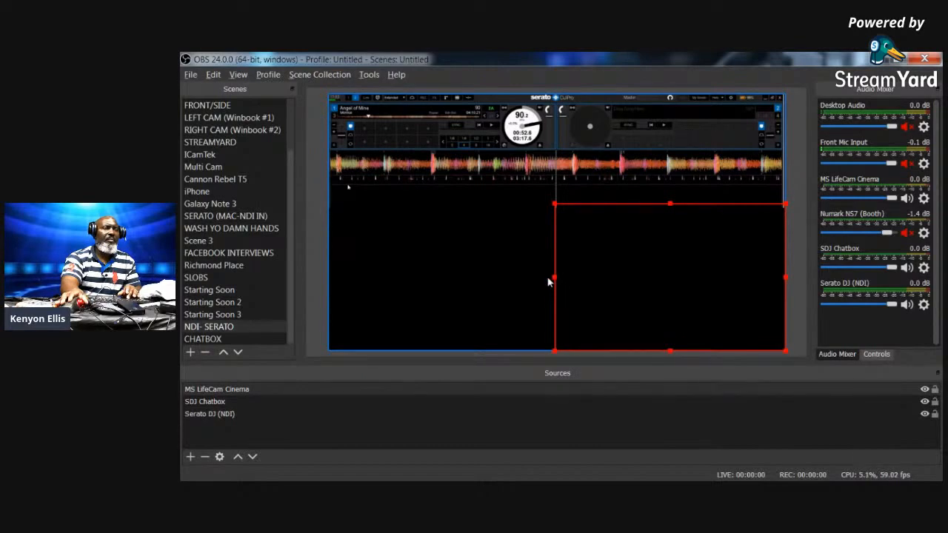
{"action": "left_click", "coordinate": [480, 275]}
{"action": "left_click", "coordinate": [592, 279]}
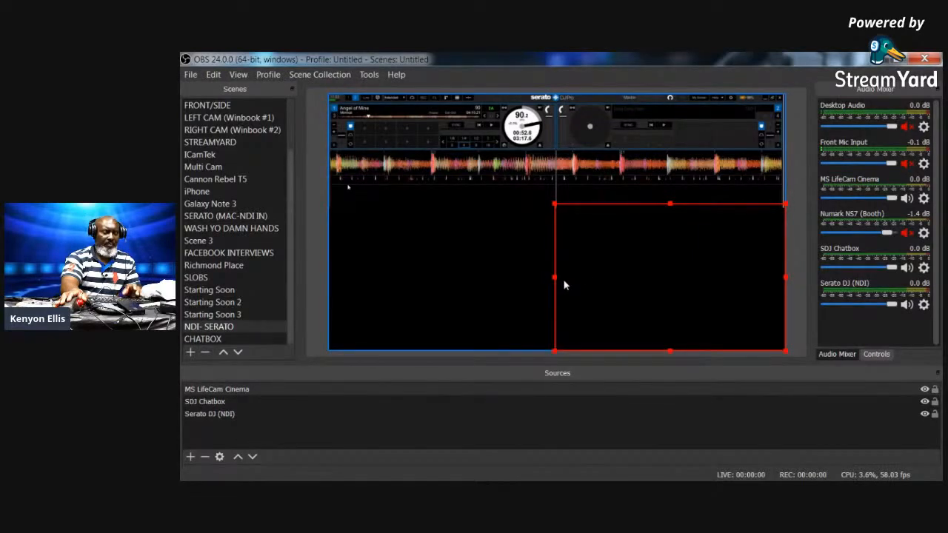
{"action": "left_click_drag", "start_coordinate": [554, 278], "coordinate": [529, 275]}
{"action": "left_click", "coordinate": [469, 275]}
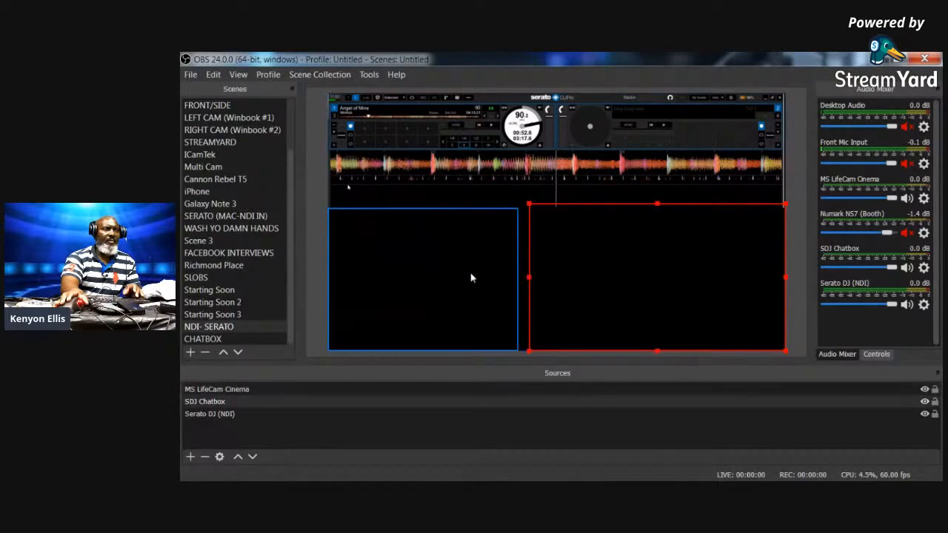
{"action": "left_click", "coordinate": [559, 278]}
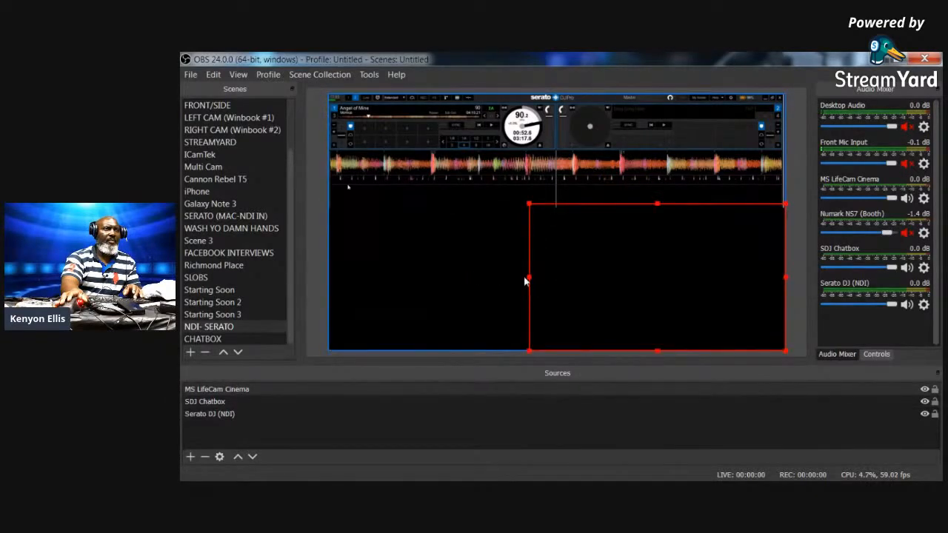
{"action": "left_click_drag", "start_coordinate": [528, 280], "coordinate": [519, 278]}
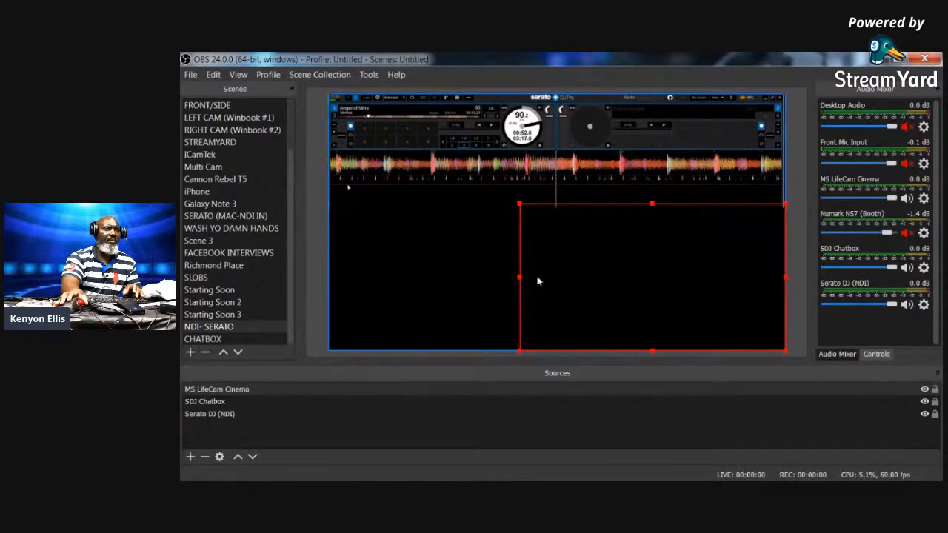
{"action": "left_click_drag", "start_coordinate": [519, 278], "coordinate": [517, 280]}
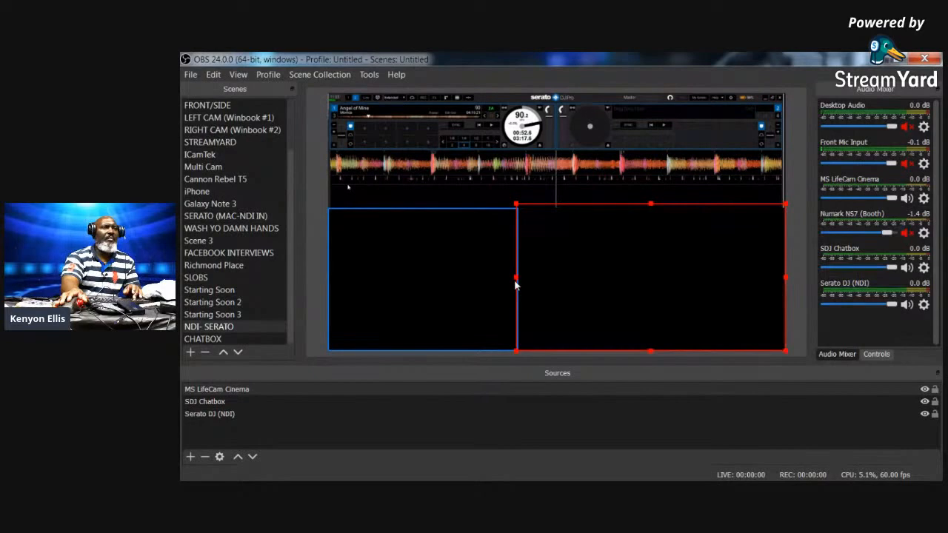
{"action": "left_click_drag", "start_coordinate": [515, 279], "coordinate": [517, 280]}
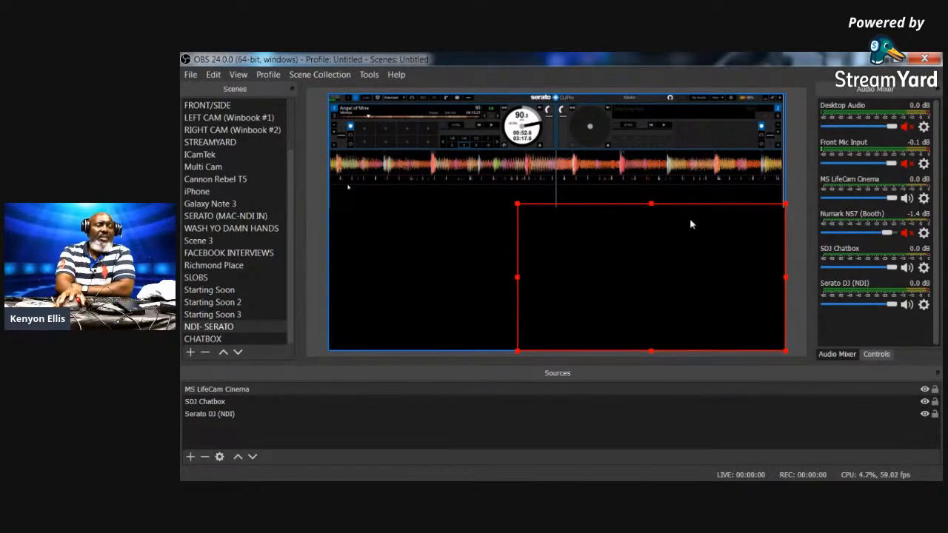
- Move the SDJ Chatbox down and right, then bring up the Streamlabs Chat Box page
{"action": "left_click", "coordinate": [428, 213]}
{"action": "left_click_drag", "start_coordinate": [428, 213], "coordinate": [481, 251]}
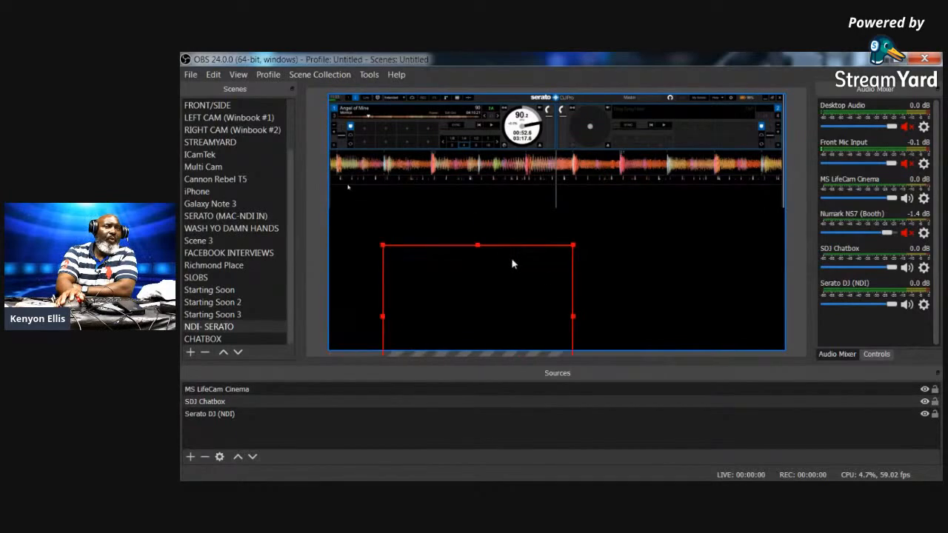
{"action": "key", "text": "alt+Tab"}
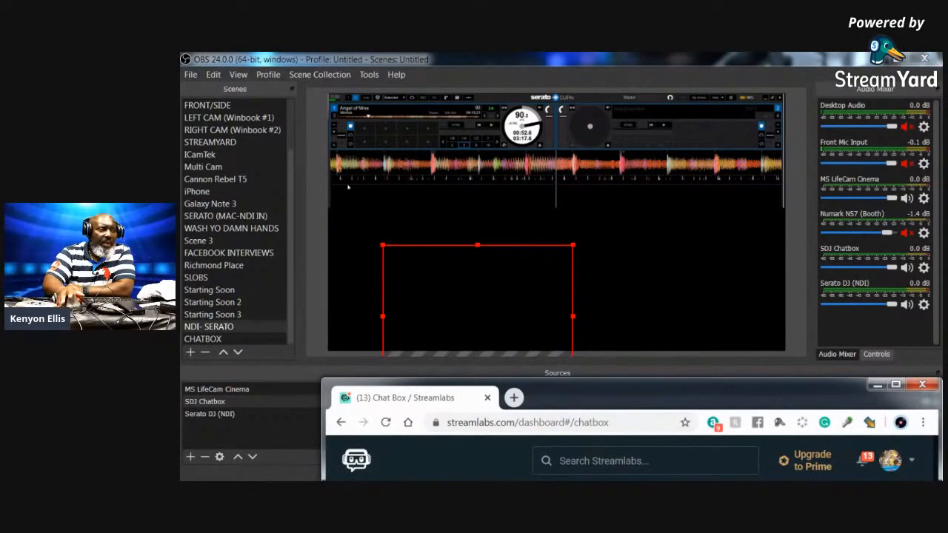
- In the Richmond Place scene, select the top-left chat source and then the Whiteboard source
{"action": "left_click", "coordinate": [213, 265]}
{"action": "left_click", "coordinate": [403, 138]}
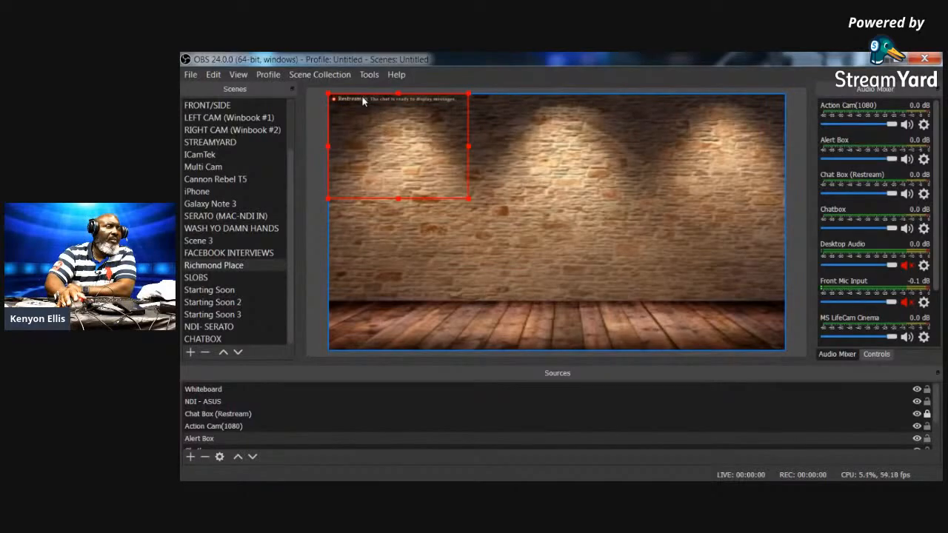
{"action": "right_click", "coordinate": [416, 143]}
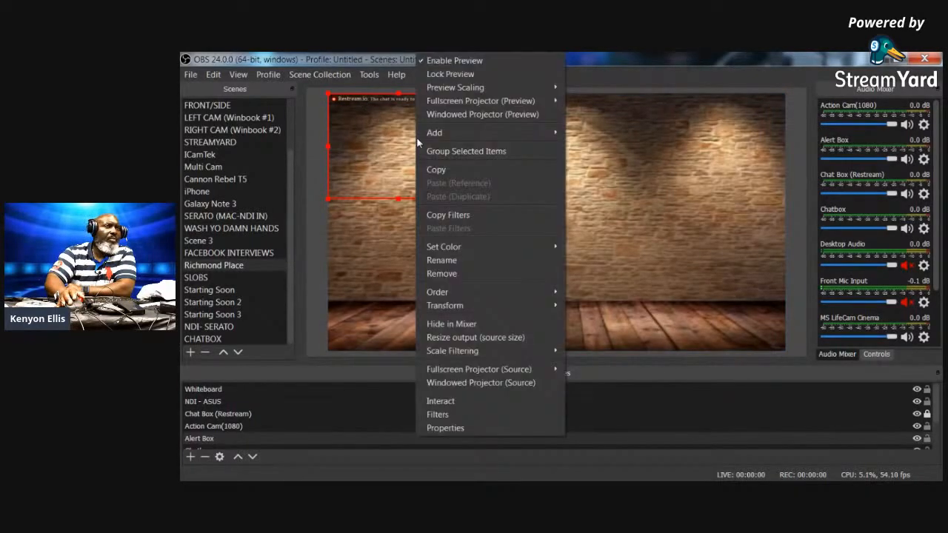
{"action": "left_click", "coordinate": [366, 166]}
{"action": "left_click", "coordinate": [366, 166]}
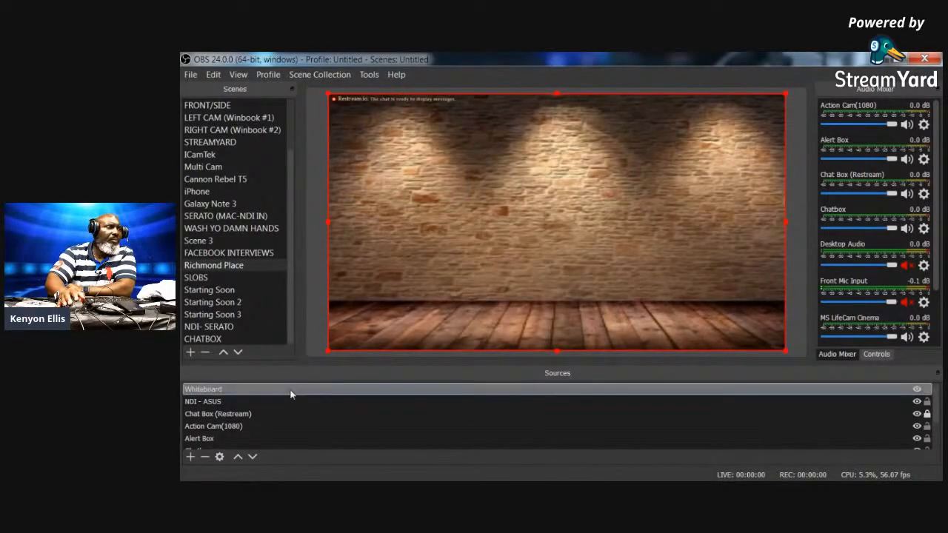
- Review the Chat Box (Restream) source's settings, close them, and shrink the source with Ctrl+R
{"action": "double_click", "coordinate": [222, 416]}
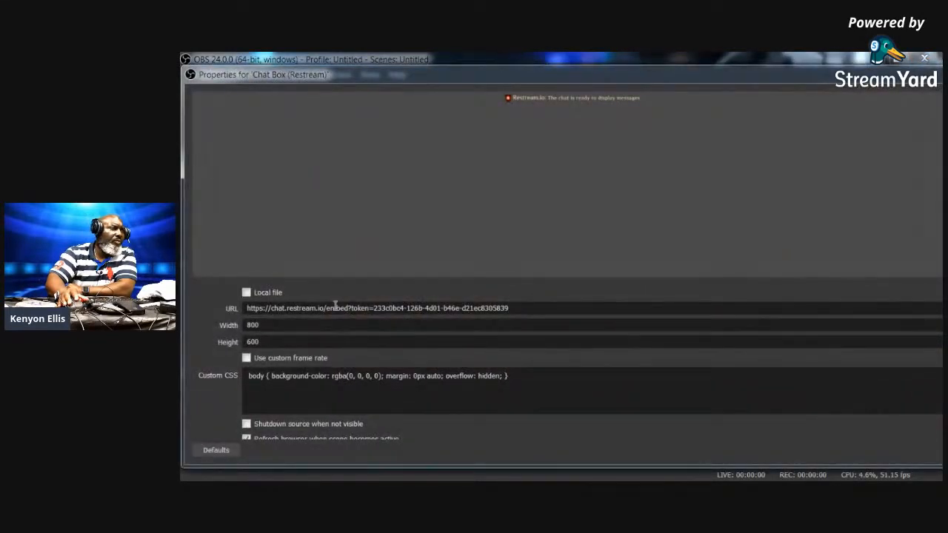
{"action": "scroll", "coordinate": [620, 362], "scroll_direction": "down", "scroll_amount": 2}
{"action": "scroll", "coordinate": [611, 365], "scroll_direction": "up", "scroll_amount": 2}
{"action": "scroll", "coordinate": [609, 361], "scroll_direction": "down", "scroll_amount": 2}
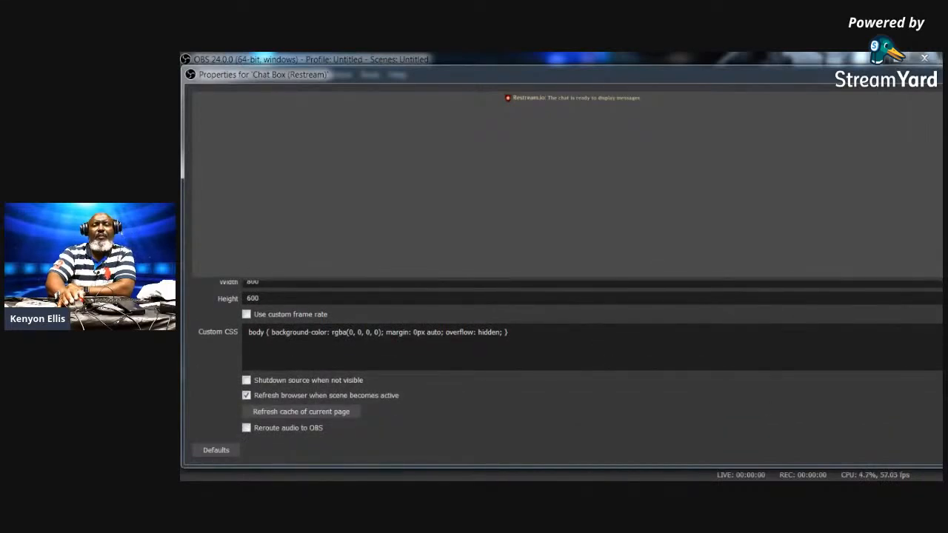
{"action": "key", "text": "Escape"}
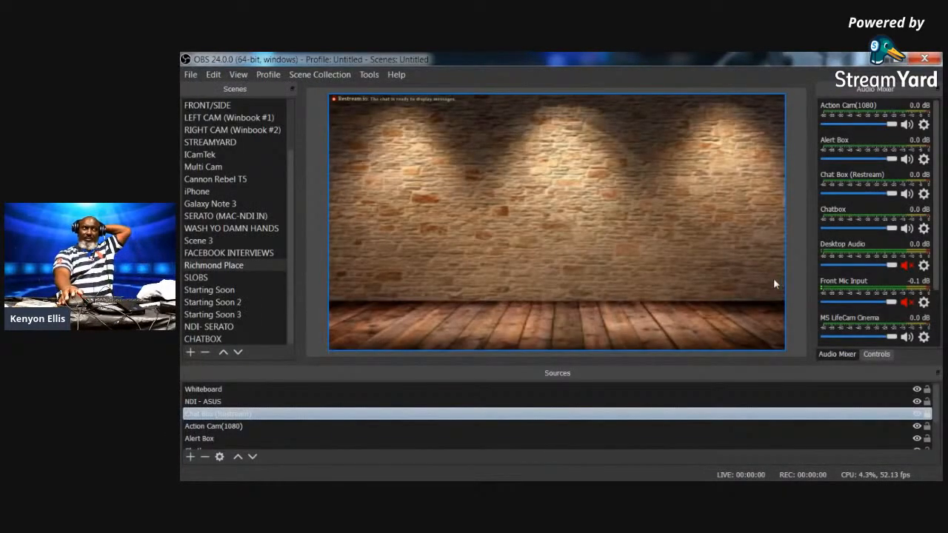
{"action": "key", "text": "ctrl+r"}
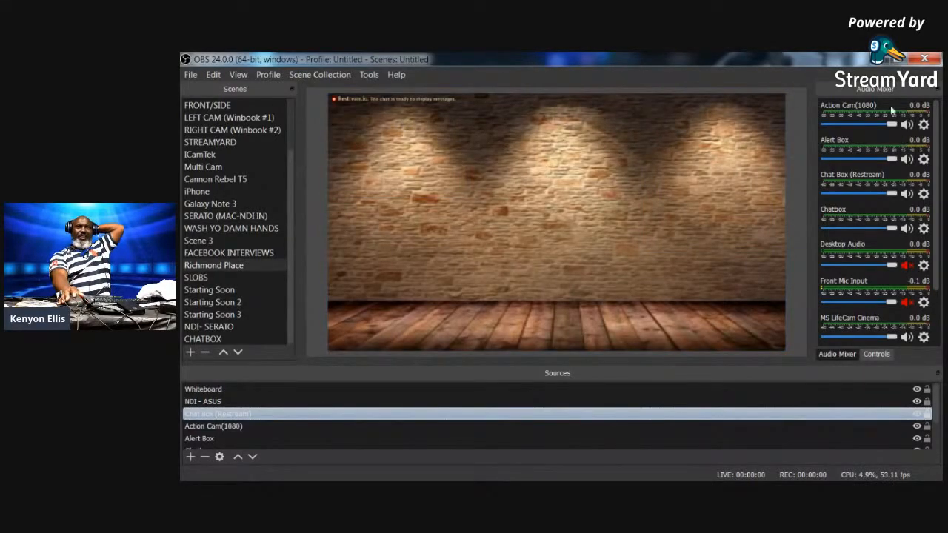
- Minimize and restore OBS, then switch to the CHATBOX scene
{"action": "left_click", "coordinate": [886, 58]}
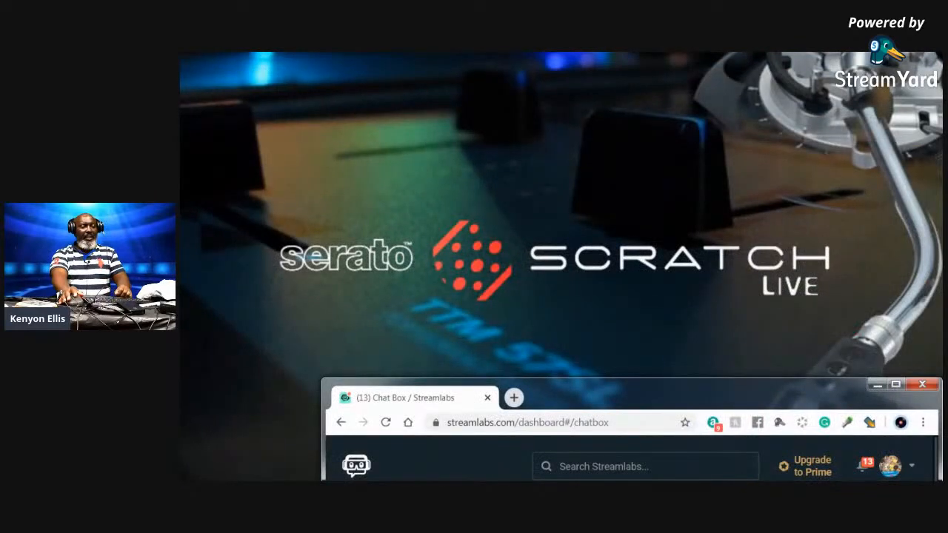
{"action": "key", "text": "alt+Tab"}
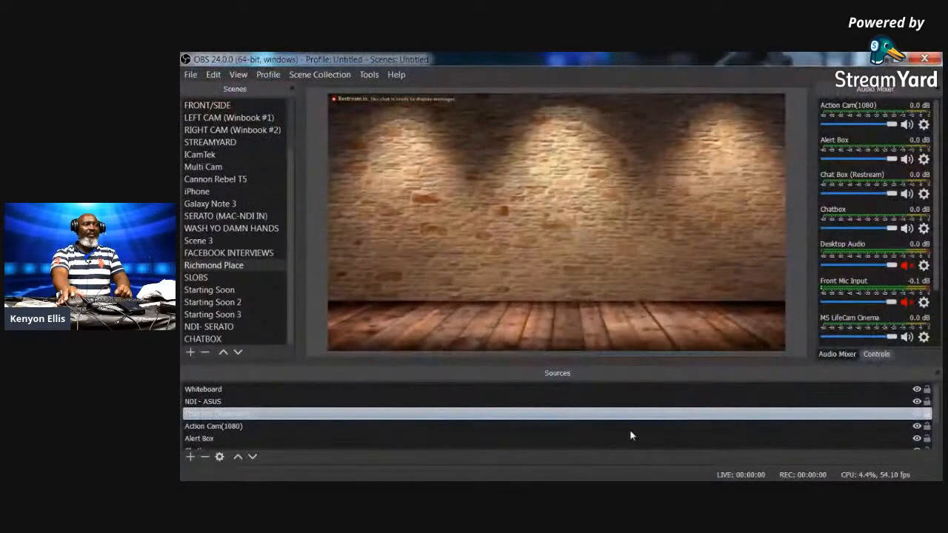
{"action": "left_click", "coordinate": [214, 339]}
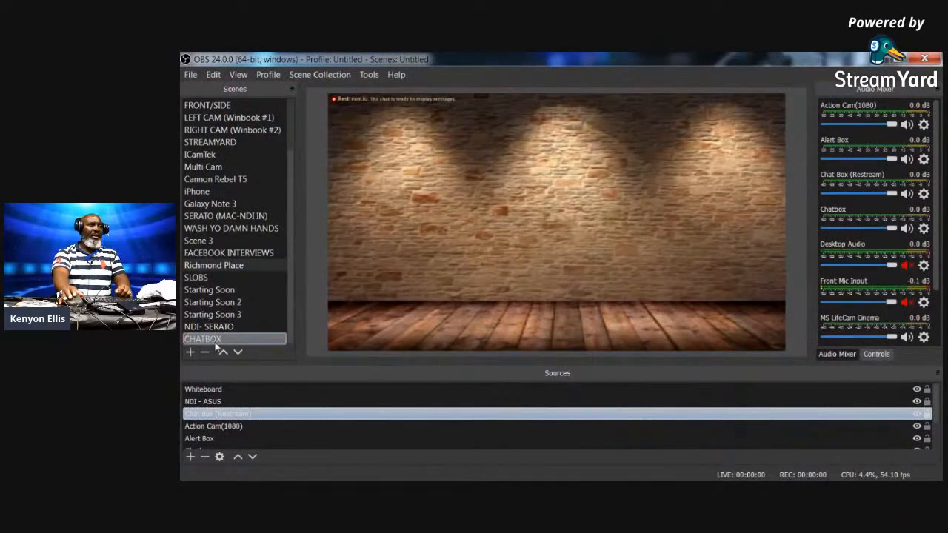
- In the NDI- SERATO scene, move the SDJ Chatbox to the bottom-left and resize the right-hand box
{"action": "left_click", "coordinate": [226, 326]}
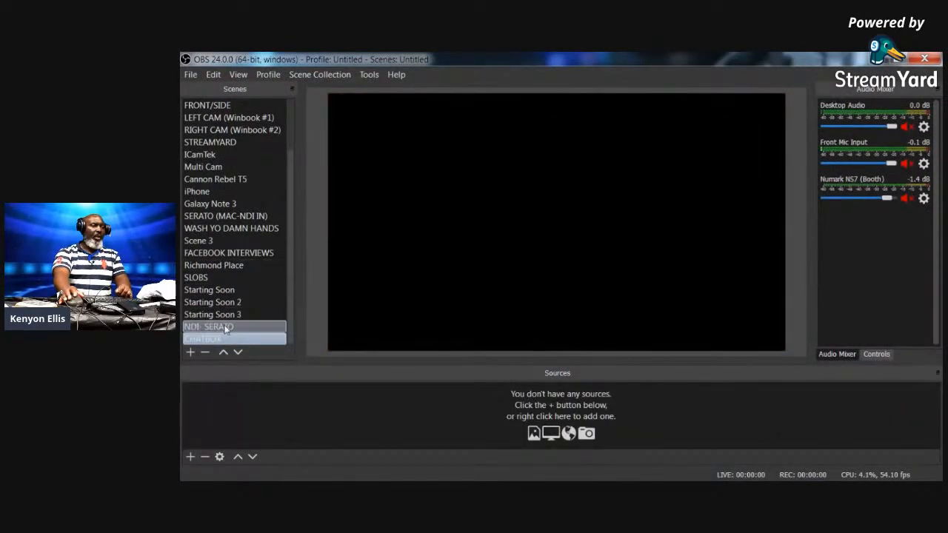
{"action": "left_click", "coordinate": [225, 338]}
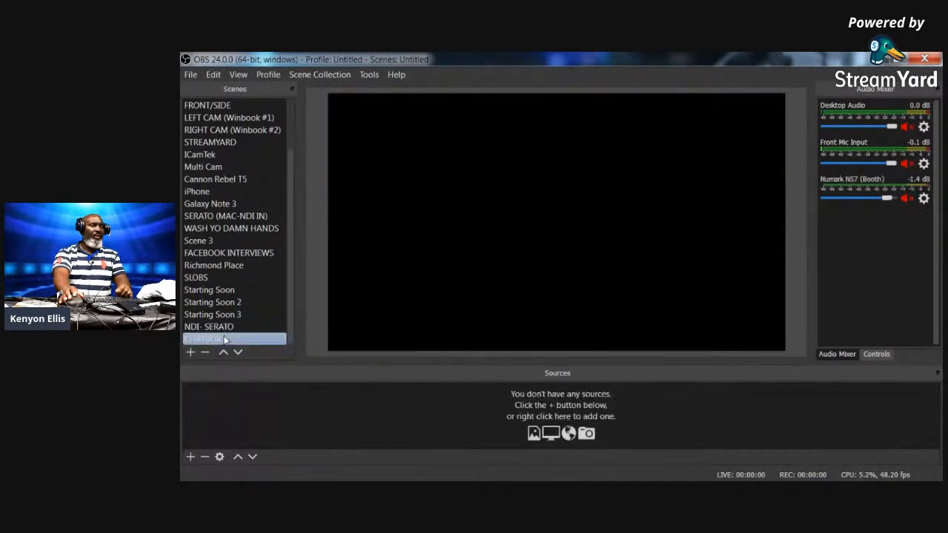
{"action": "left_click", "coordinate": [223, 326]}
{"action": "left_click", "coordinate": [486, 260]}
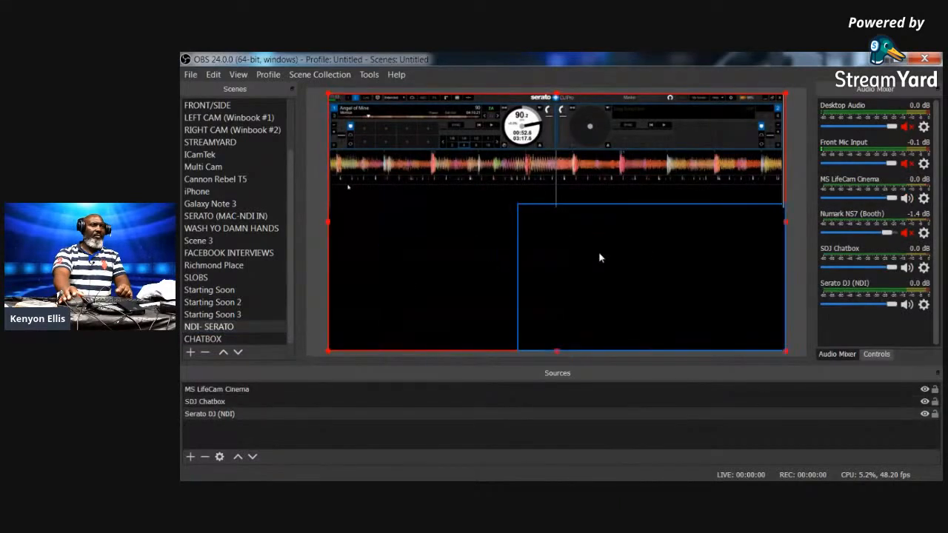
{"action": "left_click_drag", "start_coordinate": [644, 253], "coordinate": [392, 242]}
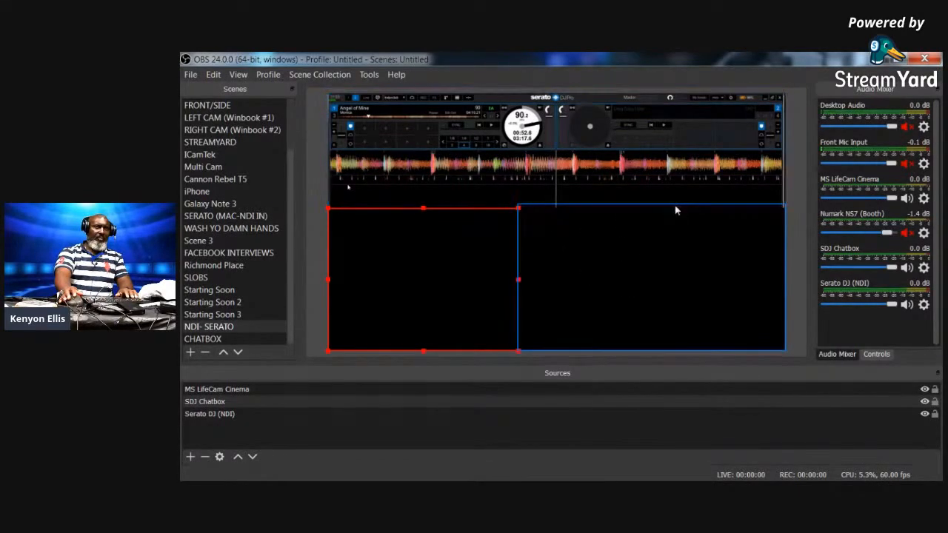
{"action": "left_click", "coordinate": [673, 227]}
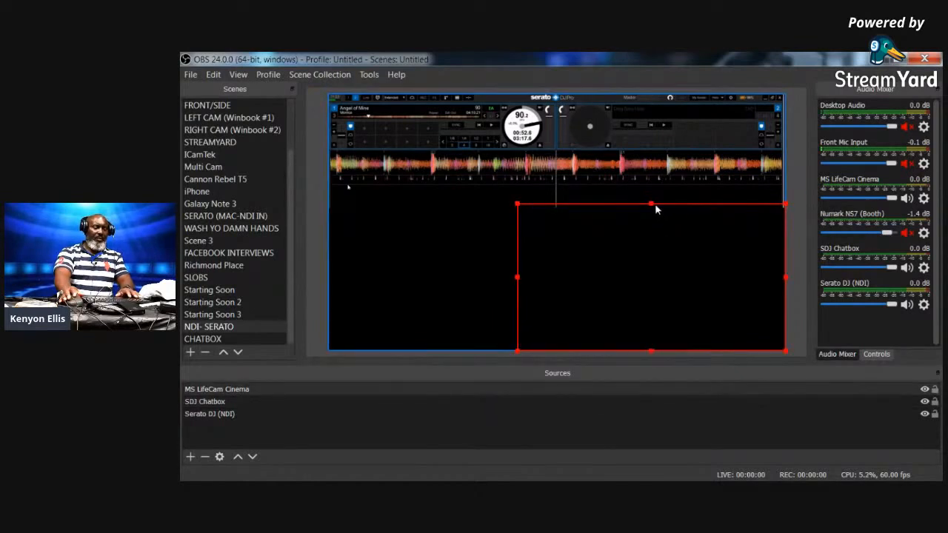
{"action": "left_click_drag", "start_coordinate": [652, 205], "coordinate": [653, 210]}
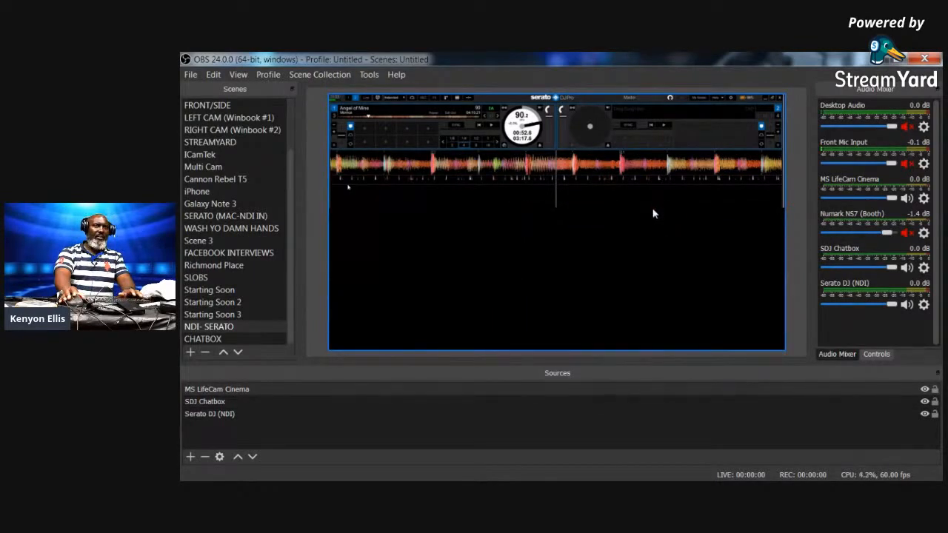
- Compare the webcam box with the Serato feed, then move the Serato feed back into place
{"action": "left_click", "coordinate": [506, 239]}
{"action": "left_click", "coordinate": [561, 242]}
{"action": "left_click", "coordinate": [442, 254]}
{"action": "left_click", "coordinate": [578, 315]}
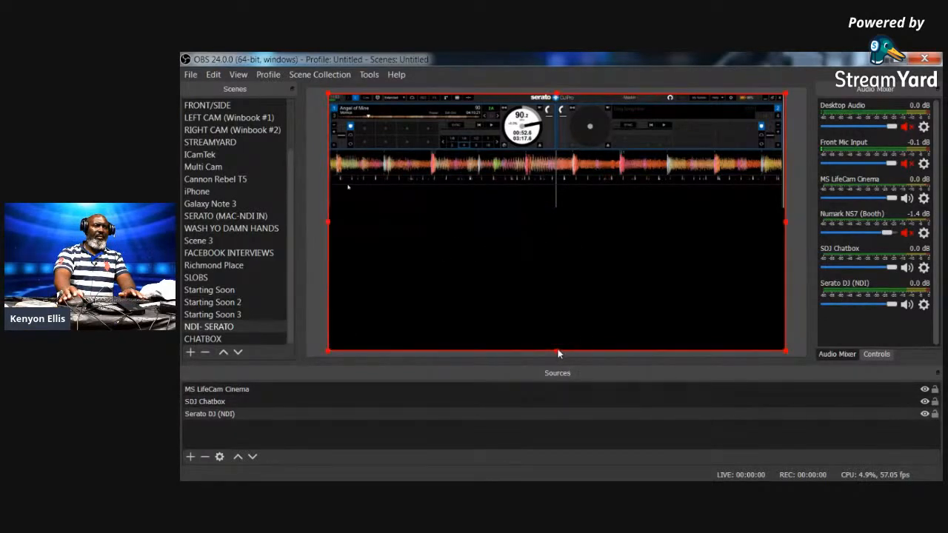
{"action": "left_click", "coordinate": [492, 282]}
{"action": "left_click", "coordinate": [604, 266]}
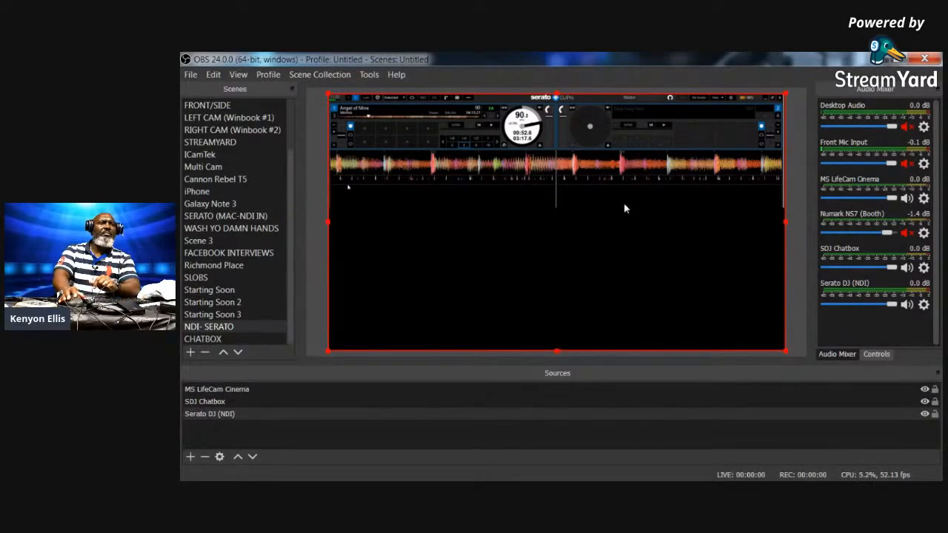
{"action": "left_click_drag", "start_coordinate": [624, 202], "coordinate": [661, 288]}
{"action": "left_click_drag", "start_coordinate": [664, 233], "coordinate": [659, 144]}
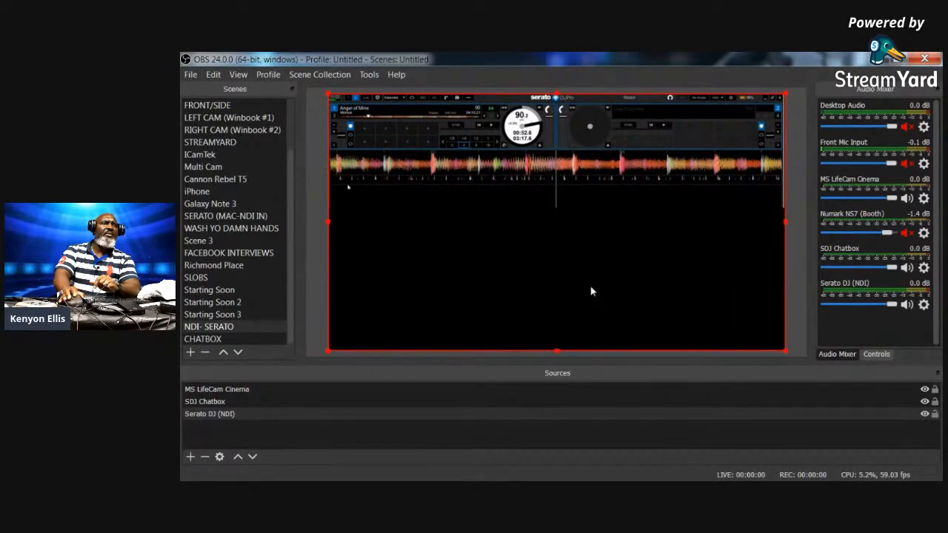
- Open the MS LifeCam Cinema source's settings, then deselect everything in the preview
{"action": "left_click", "coordinate": [468, 294]}
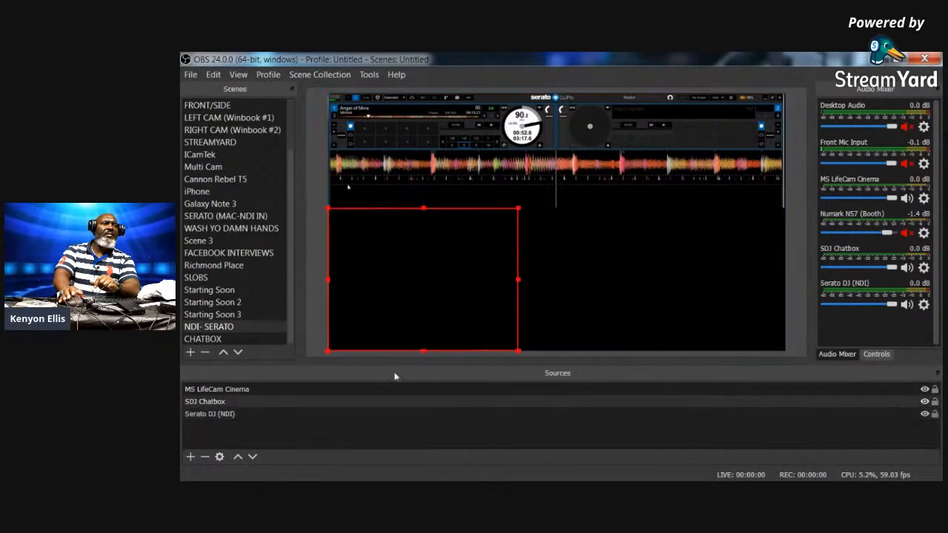
{"action": "left_click", "coordinate": [238, 393]}
{"action": "double_click", "coordinate": [237, 393]}
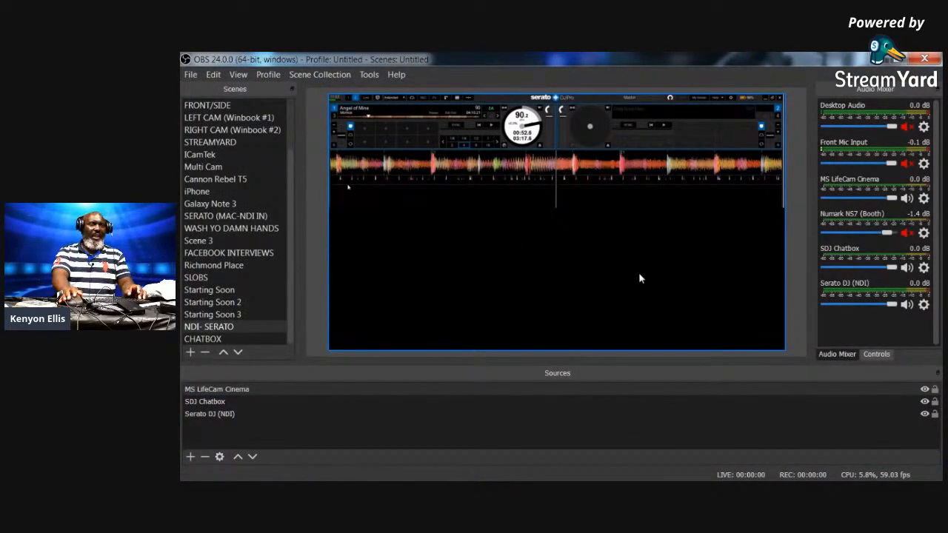
{"action": "left_click_drag", "start_coordinate": [518, 206], "coordinate": [366, 330]}
- Fit the MS LifeCam Cinema webcam to the whole canvas via Transform > Fit to screen
{"action": "right_click", "coordinate": [260, 389]}
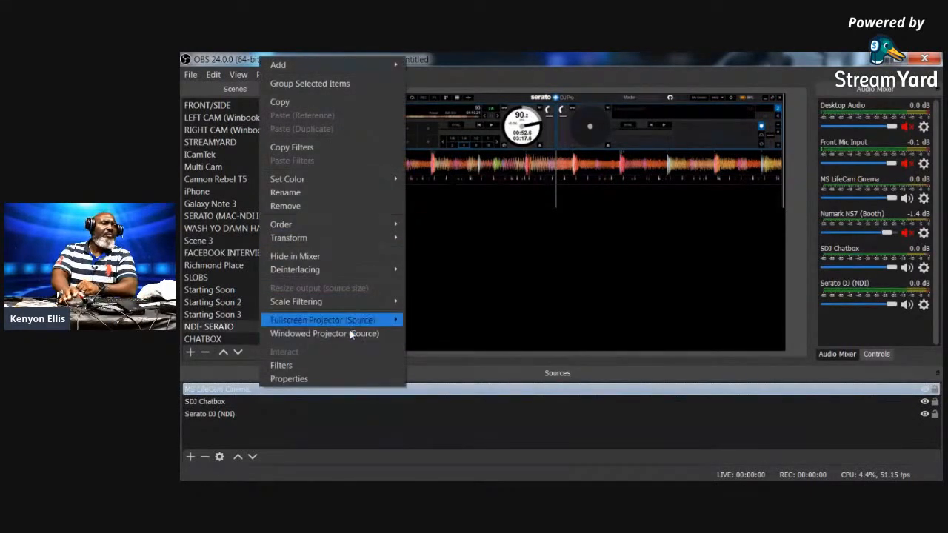
{"action": "mouse_move", "coordinate": [362, 239]}
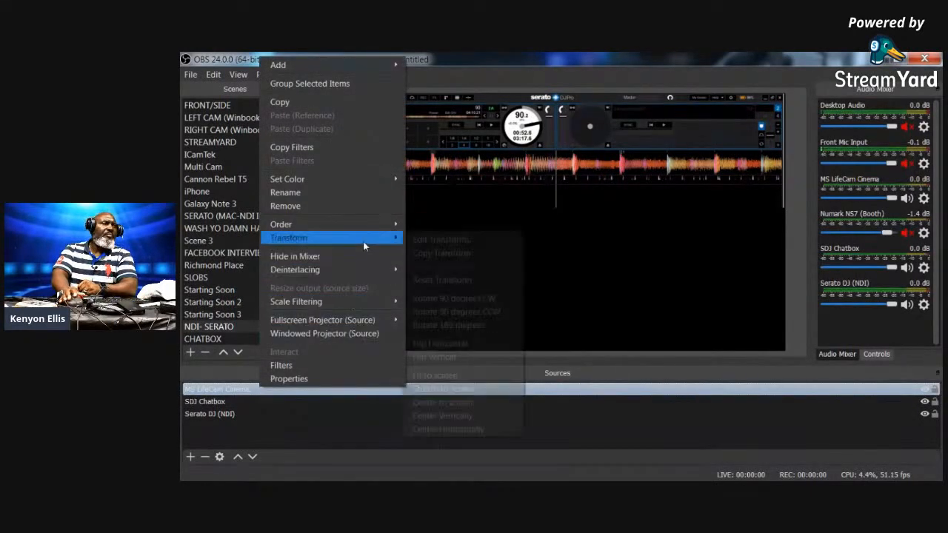
{"action": "left_click", "coordinate": [466, 376]}
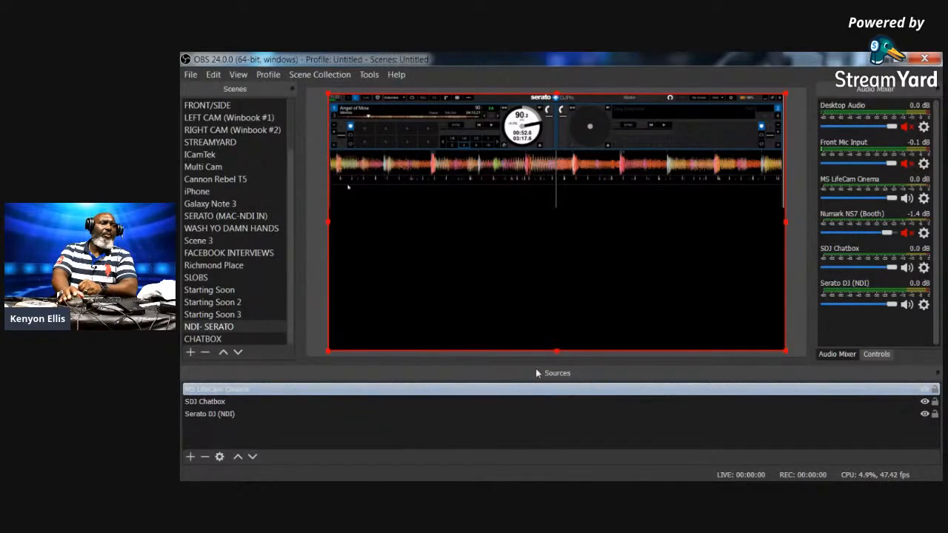
- Resize the webcam into a box across the lower right of the Serato feed
{"action": "left_click_drag", "start_coordinate": [784, 350], "coordinate": [668, 241]}
{"action": "left_click_drag", "start_coordinate": [489, 211], "coordinate": [604, 322]}
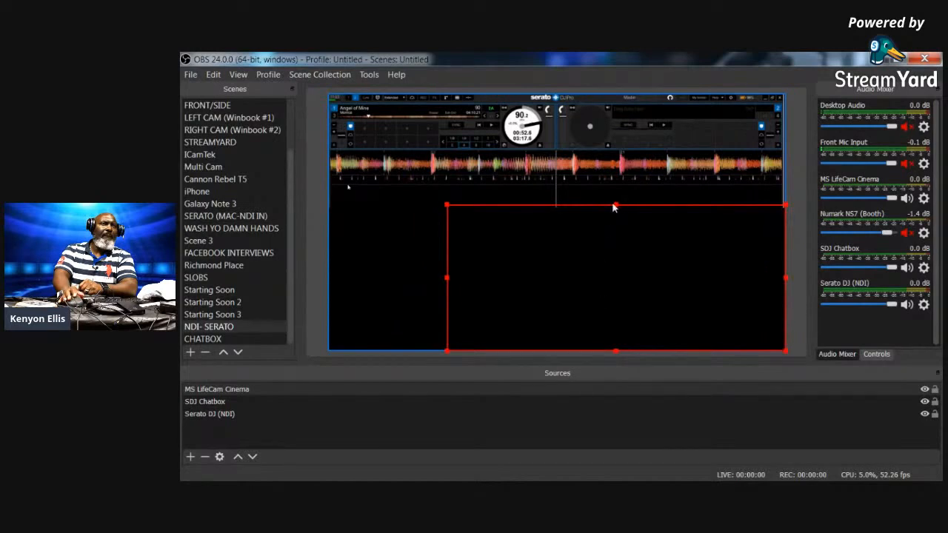
{"action": "left_click_drag", "start_coordinate": [615, 206], "coordinate": [619, 208]}
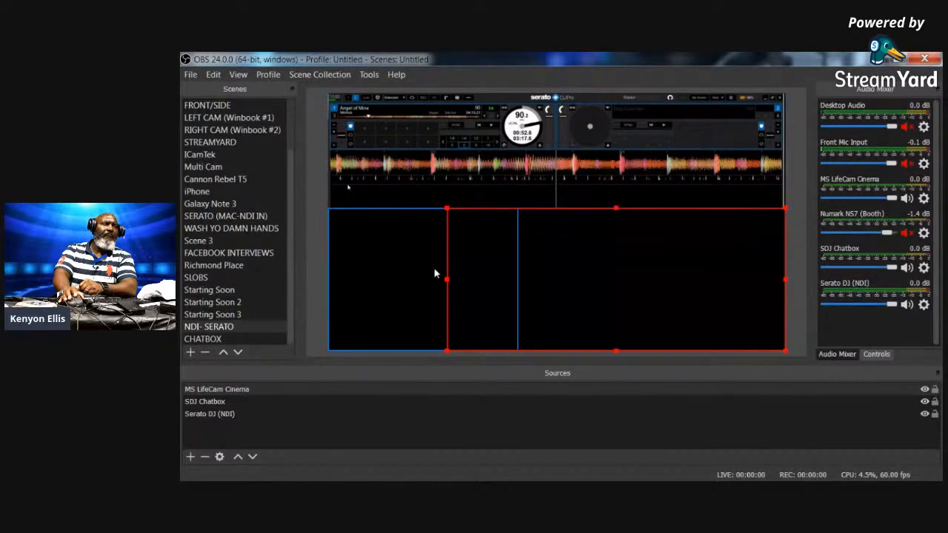
{"action": "left_click_drag", "start_coordinate": [447, 280], "coordinate": [517, 295]}
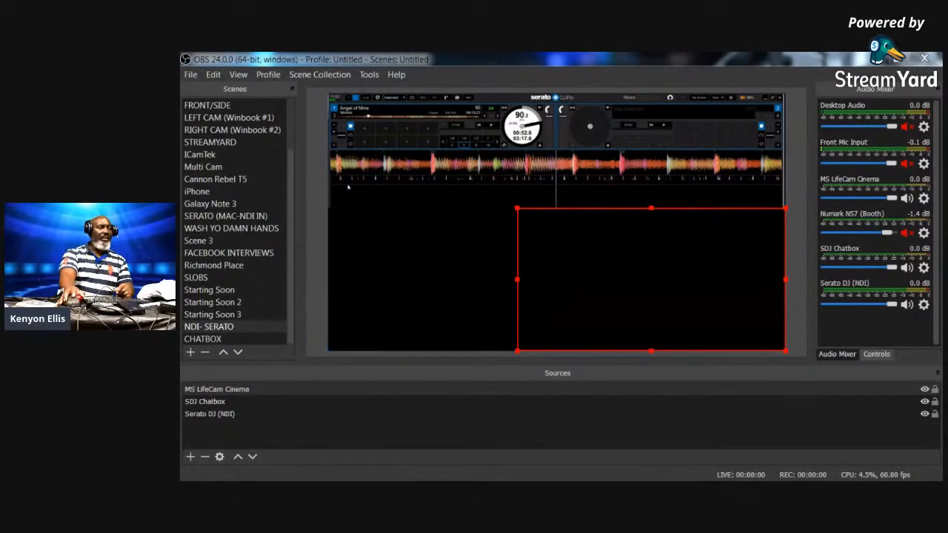
- Use the + button under the Scenes list to begin adding a new scene
{"action": "left_click", "coordinate": [191, 353]}
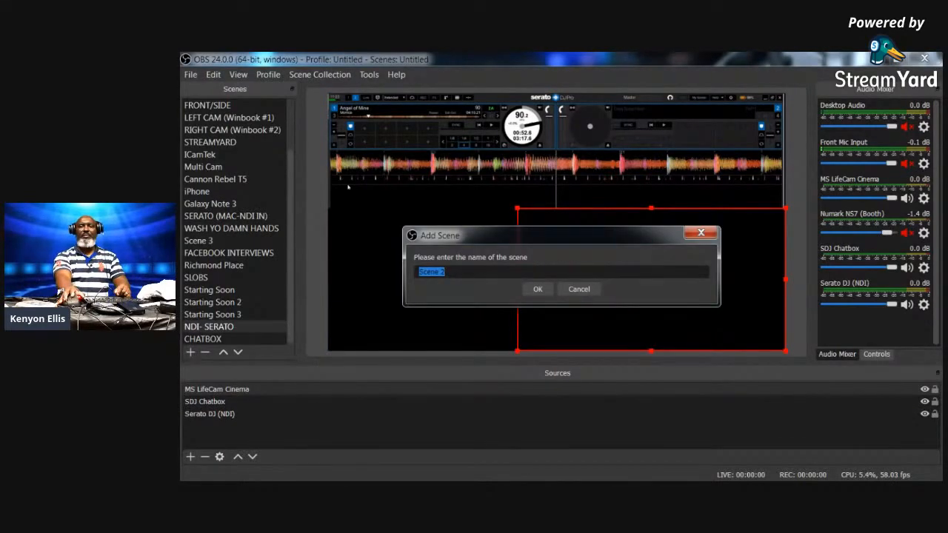
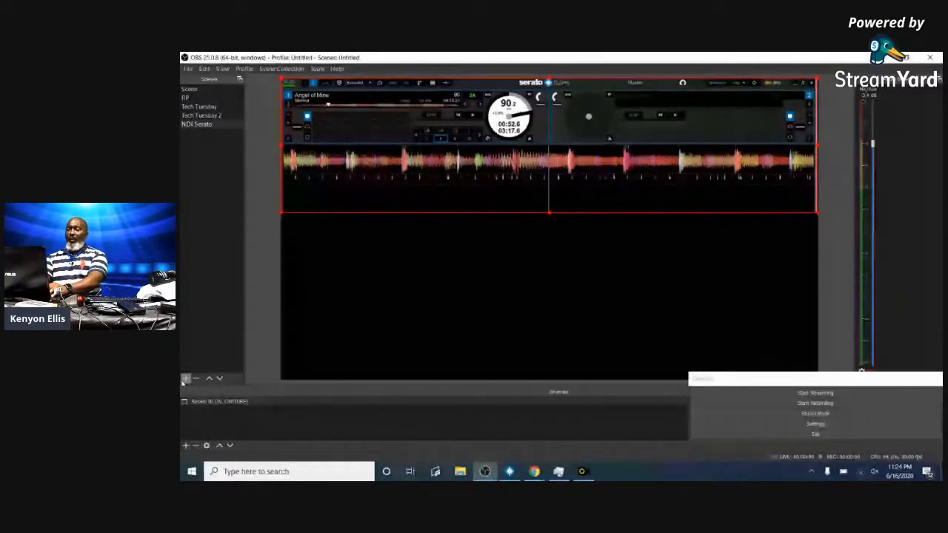
- Add a new empty scene named Scene Blue
{"action": "left_click", "coordinate": [185, 379]}
{"action": "key", "text": "BackSpace"}
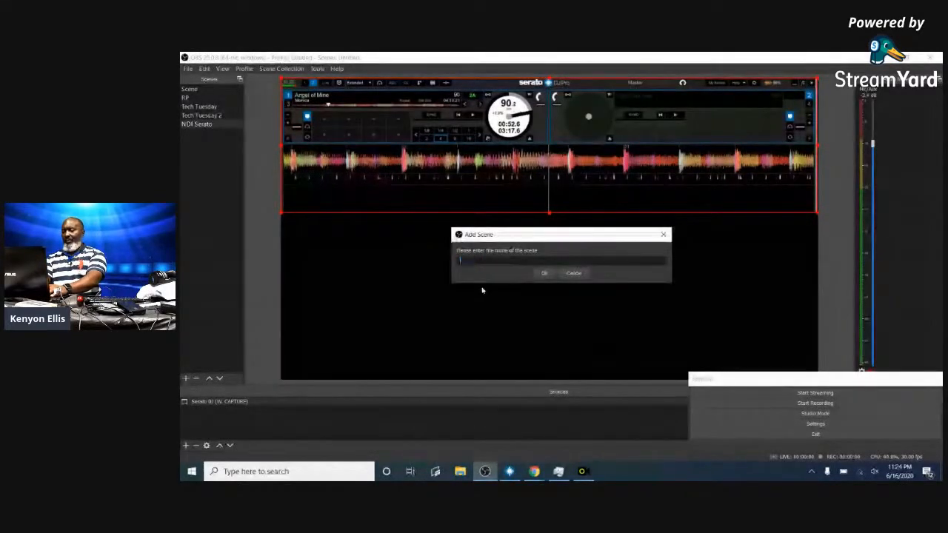
{"action": "type", "text": "Ecamm"}
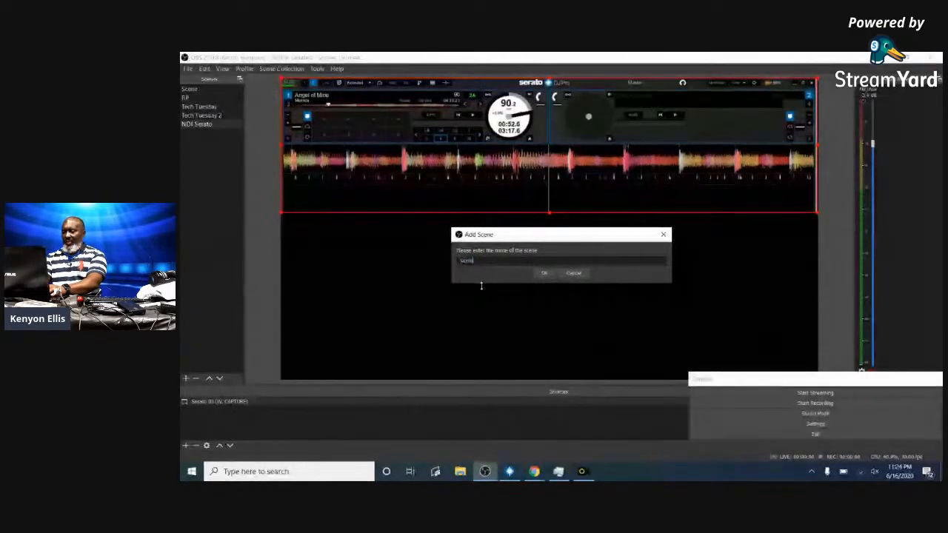
{"action": "type", "text": " L"}
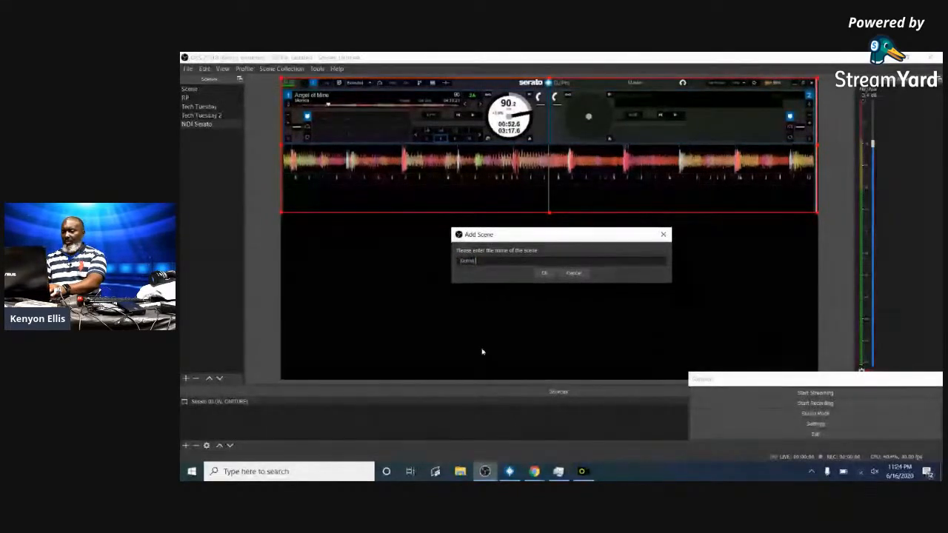
{"action": "type", "text": "ive"}
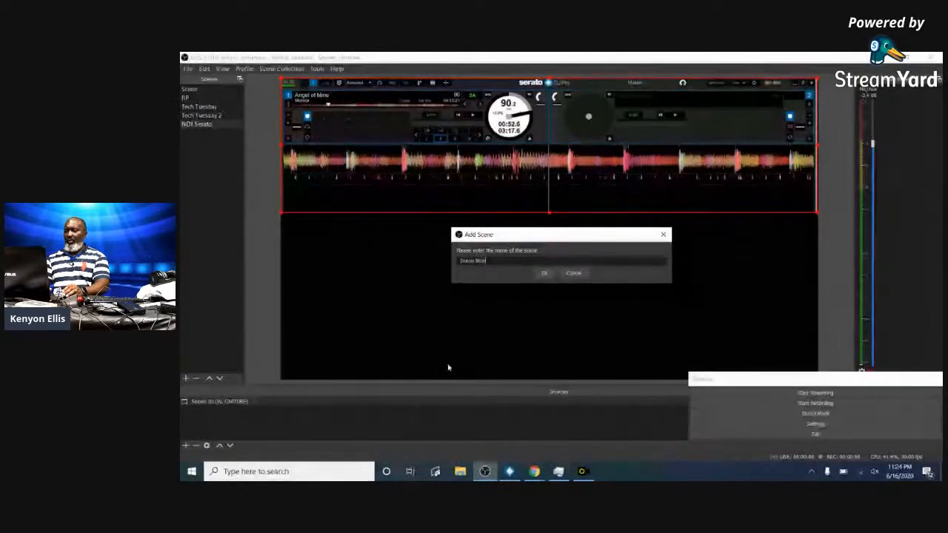
{"action": "left_click", "coordinate": [544, 272]}
- Add two more empty scenes named Scene Red and Scene Green
{"action": "left_click", "coordinate": [186, 377]}
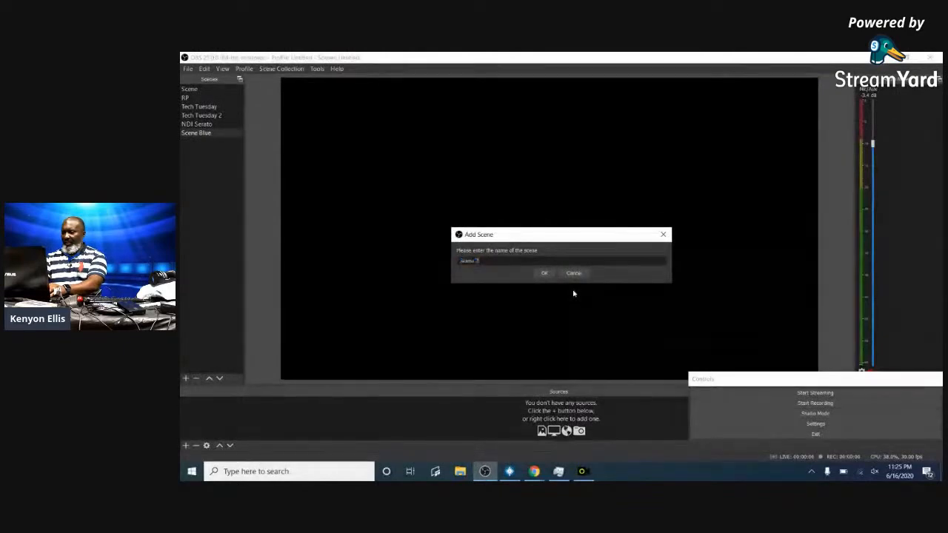
{"action": "key", "text": "BackSpace"}
{"action": "key", "text": "BackSpace"}
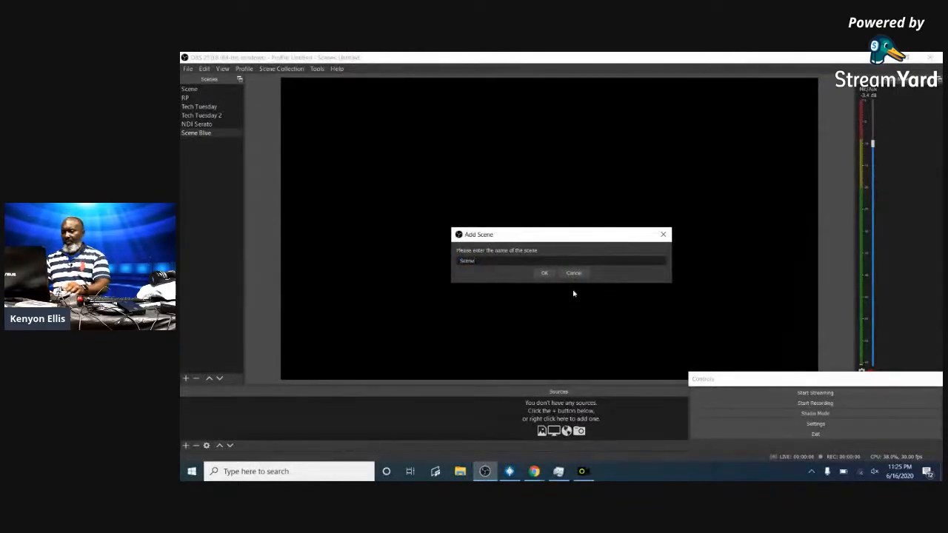
{"action": "type", "text": "Red"}
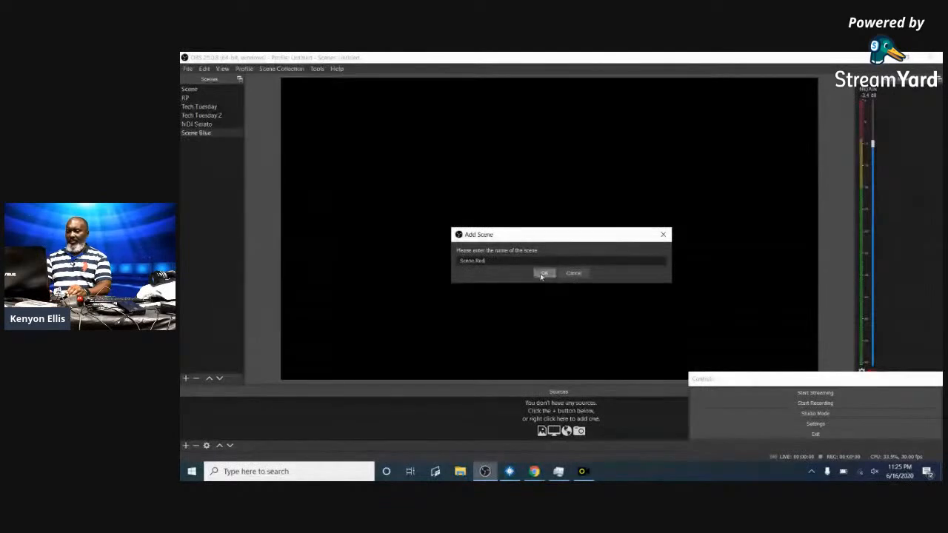
{"action": "left_click", "coordinate": [544, 274]}
{"action": "left_click", "coordinate": [186, 378]}
{"action": "key", "text": "End"}
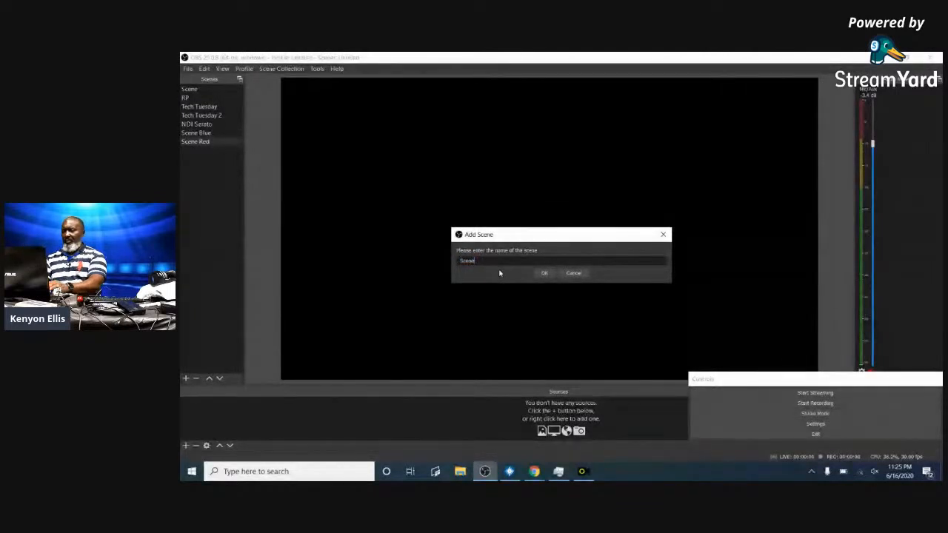
{"action": "type", "text": "Green"}
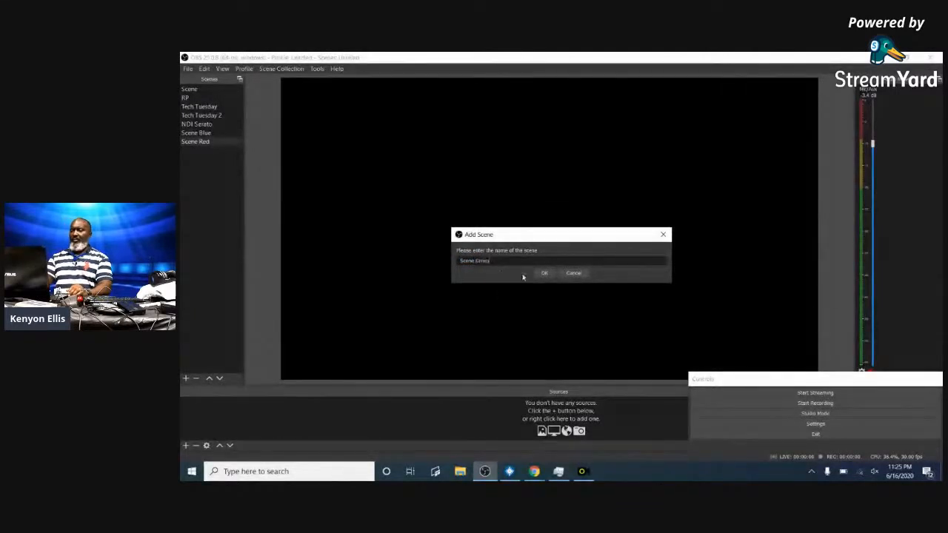
{"action": "left_click", "coordinate": [544, 274]}
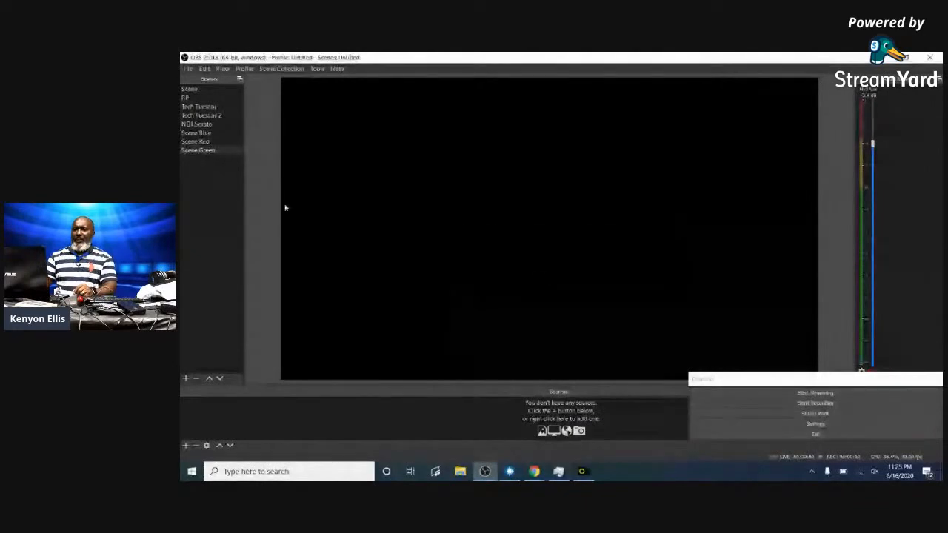
- Give Scene Blue a new Color Source set to blue that fills the canvas
{"action": "left_click", "coordinate": [215, 133]}
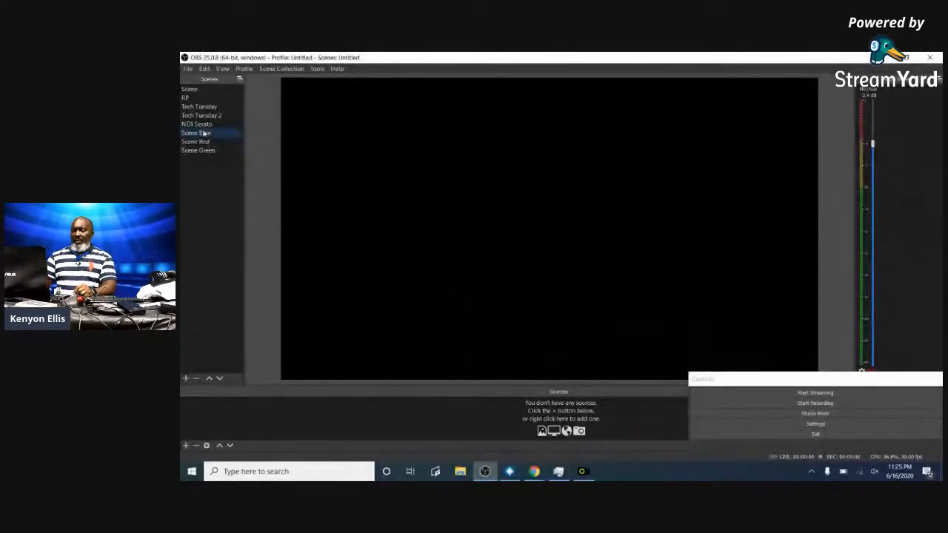
{"action": "left_click", "coordinate": [185, 445]}
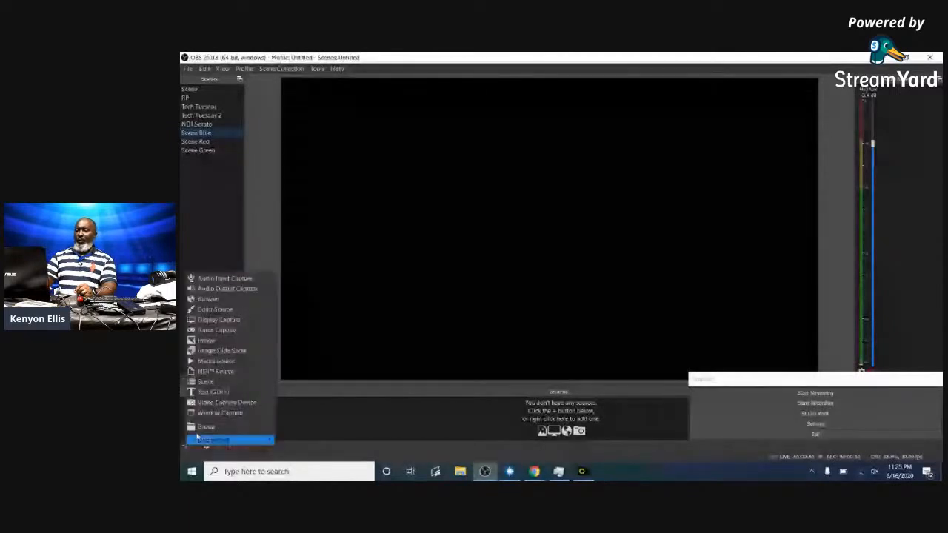
{"action": "left_click", "coordinate": [198, 439]}
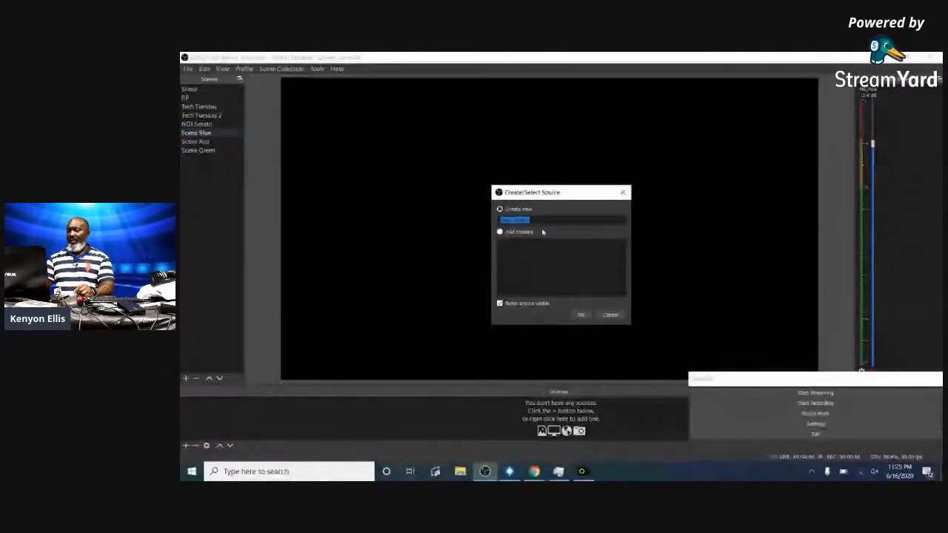
{"action": "left_click", "coordinate": [501, 210]}
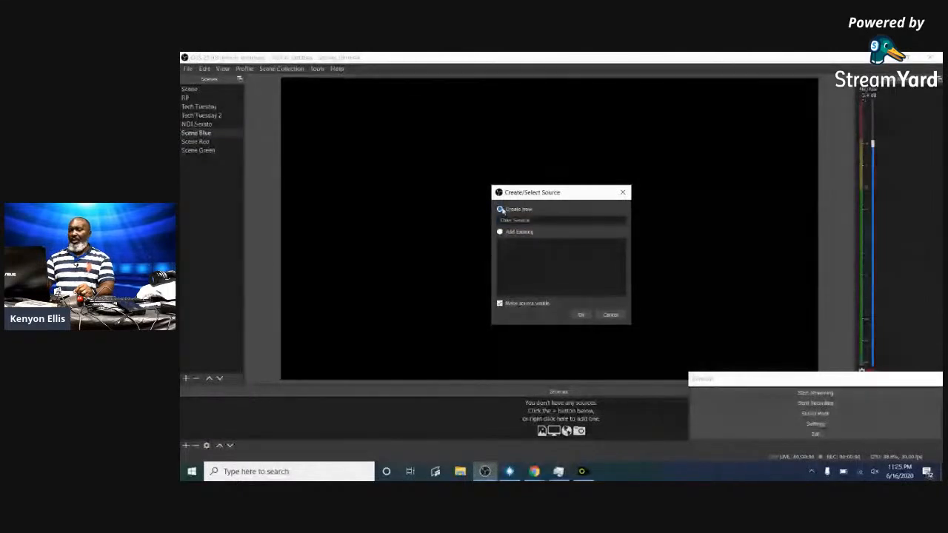
{"action": "left_click", "coordinate": [580, 315]}
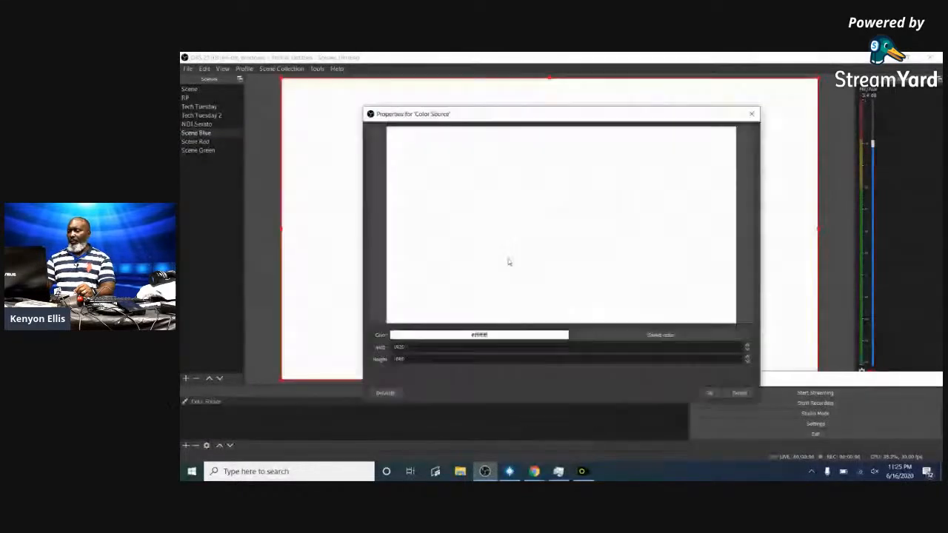
{"action": "left_click", "coordinate": [629, 338]}
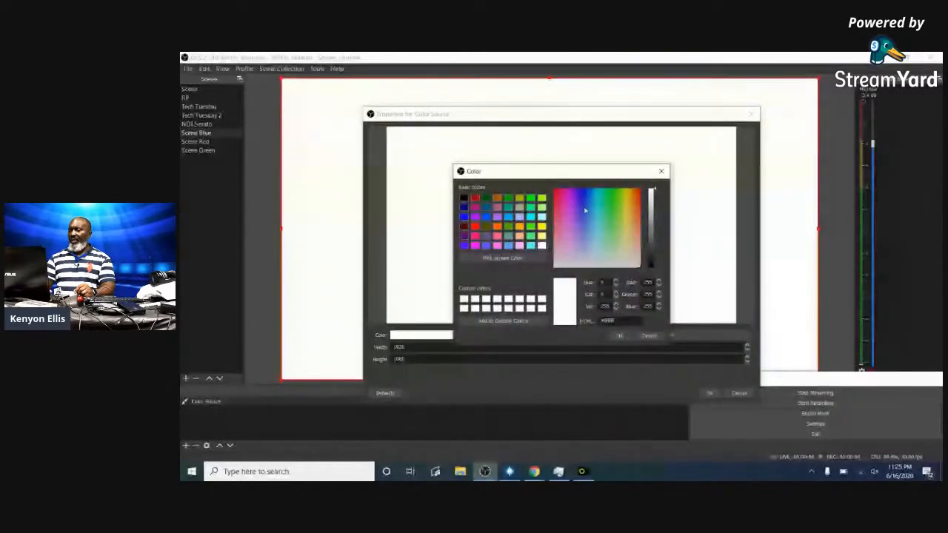
{"action": "left_click", "coordinate": [619, 336]}
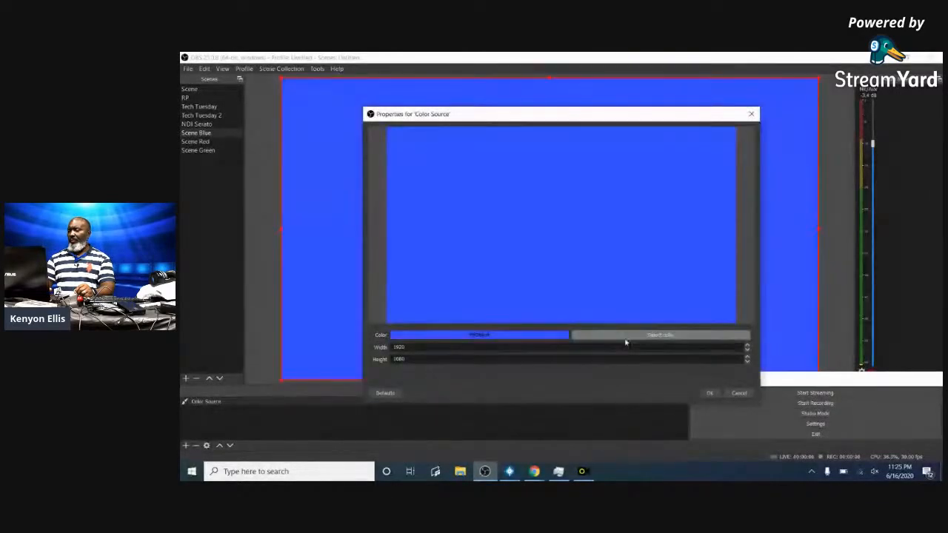
{"action": "left_click", "coordinate": [710, 393]}
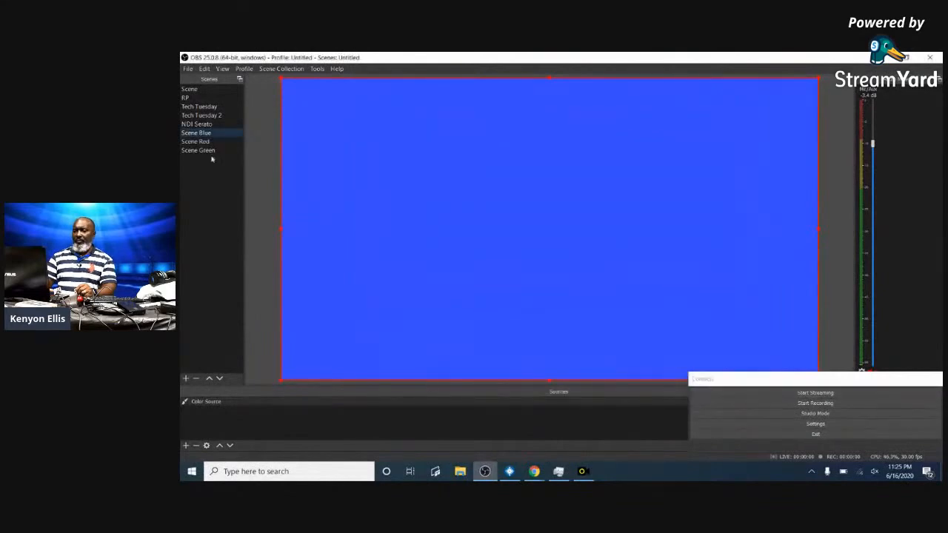
{"action": "left_click", "coordinate": [196, 142]}
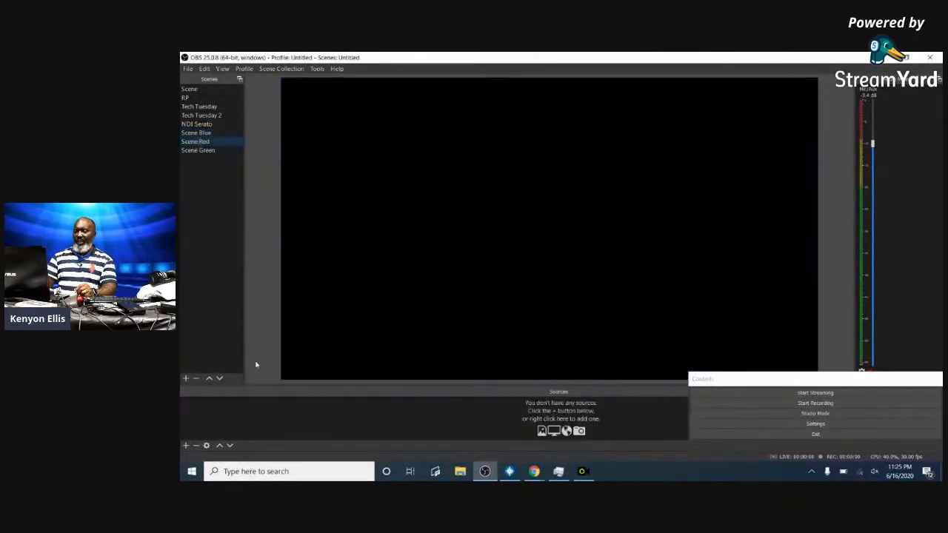
- Add Color Source 2 to Scene Red with colour dark red #aa0000
{"action": "left_click", "coordinate": [186, 445]}
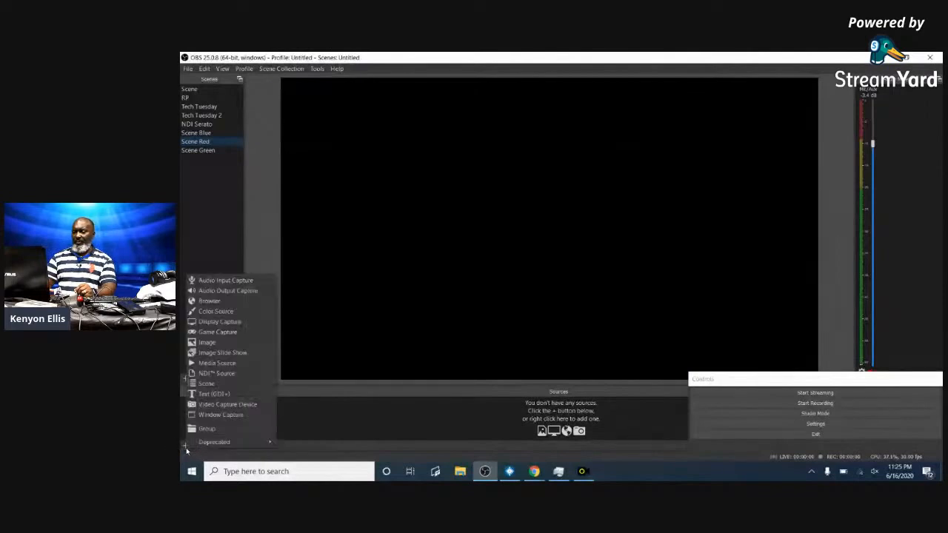
{"action": "left_click", "coordinate": [222, 312]}
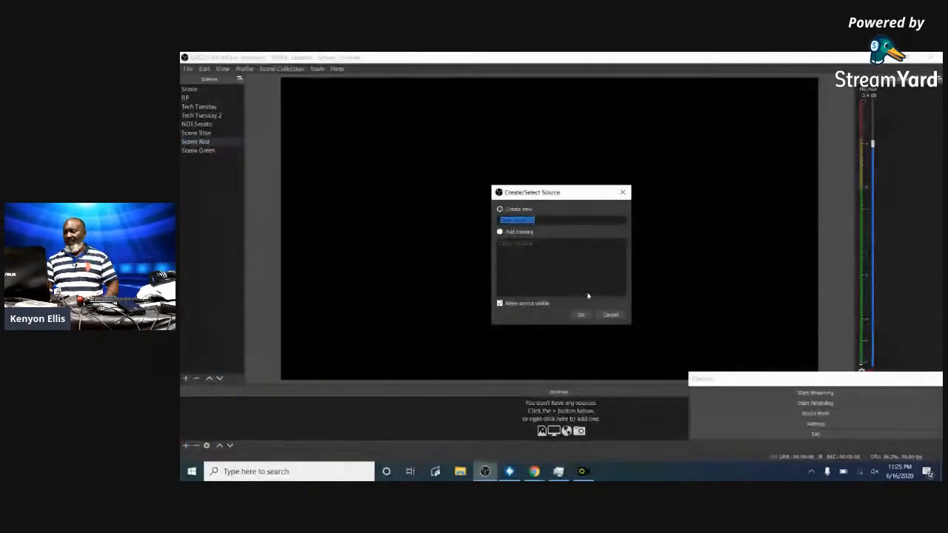
{"action": "left_click", "coordinate": [582, 315]}
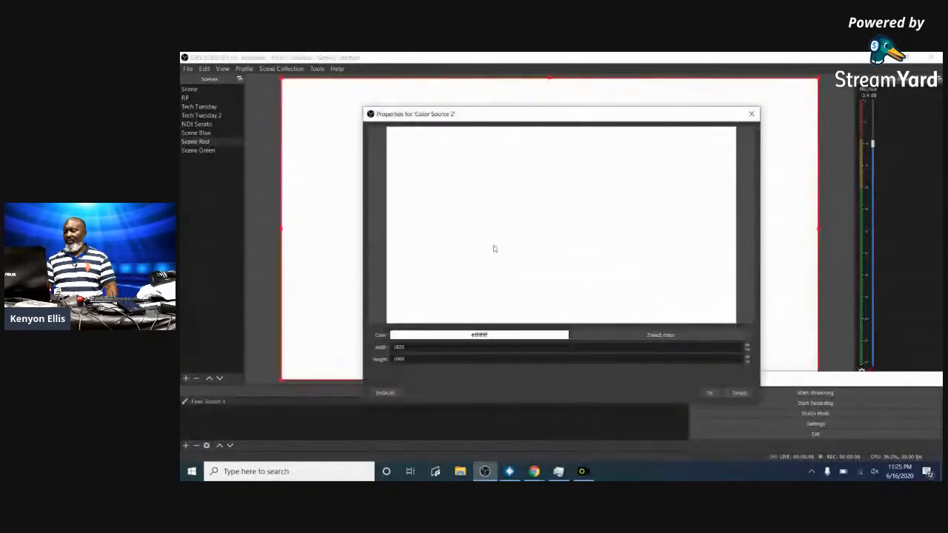
{"action": "left_click", "coordinate": [661, 336]}
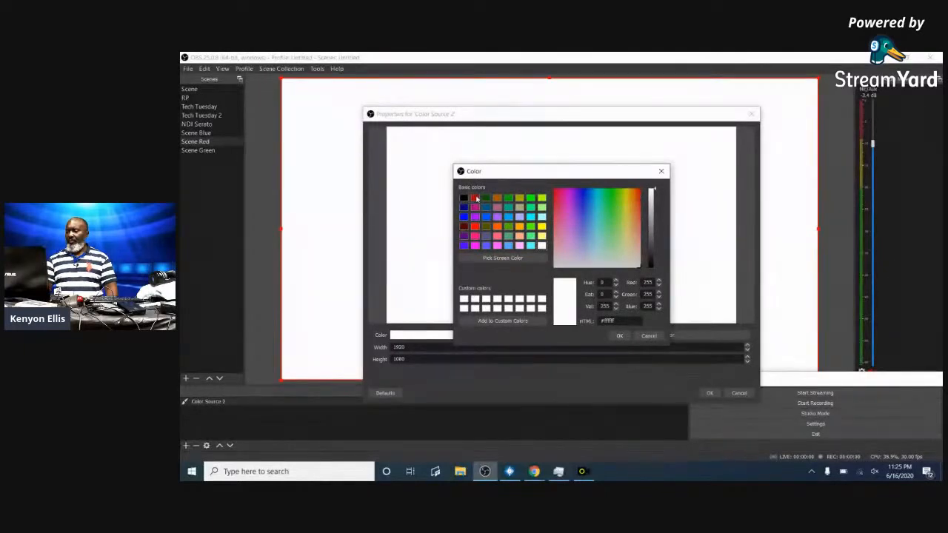
{"action": "left_click", "coordinate": [476, 199]}
{"action": "left_click", "coordinate": [619, 336]}
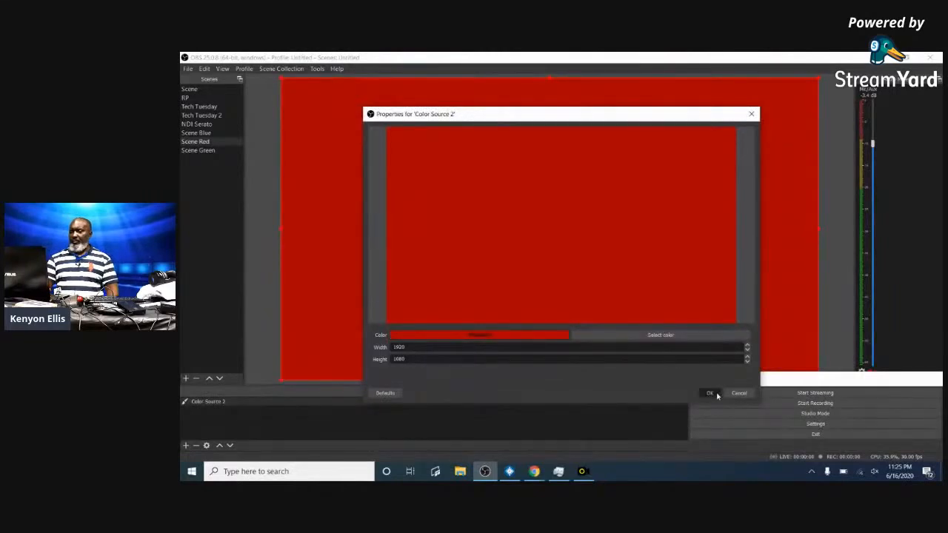
{"action": "left_click", "coordinate": [711, 393]}
{"action": "left_click", "coordinate": [205, 152]}
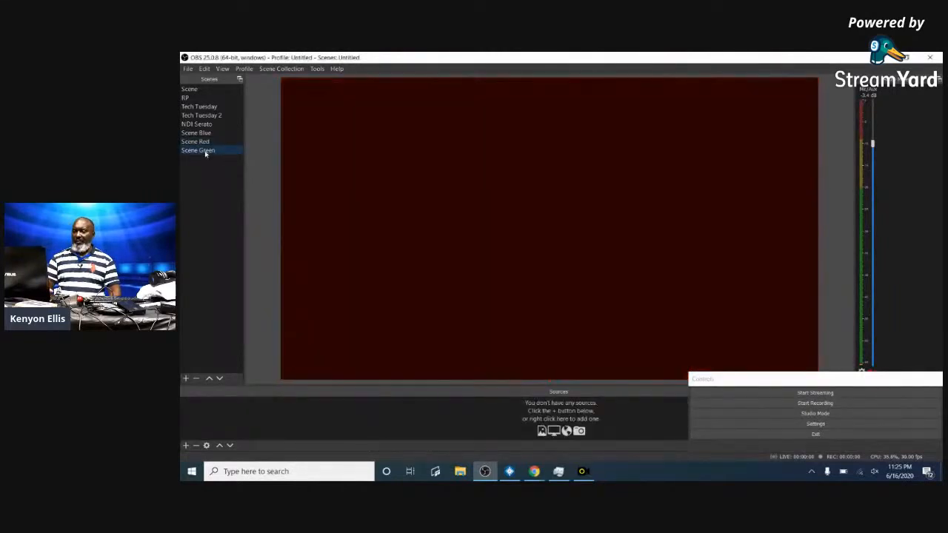
- Add Color Source 3 to Scene Green, dark green #005500 at 1920x1080
{"action": "left_click", "coordinate": [185, 445]}
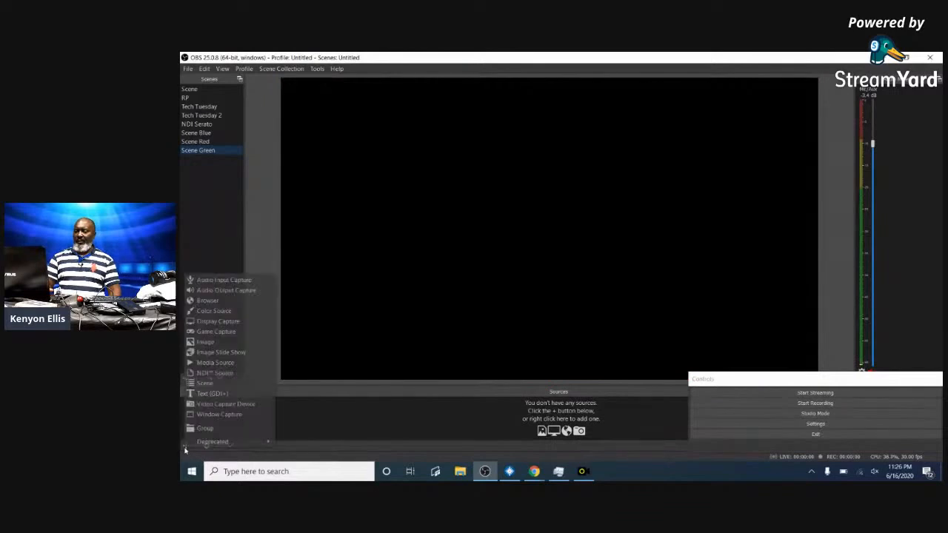
{"action": "left_click", "coordinate": [212, 312]}
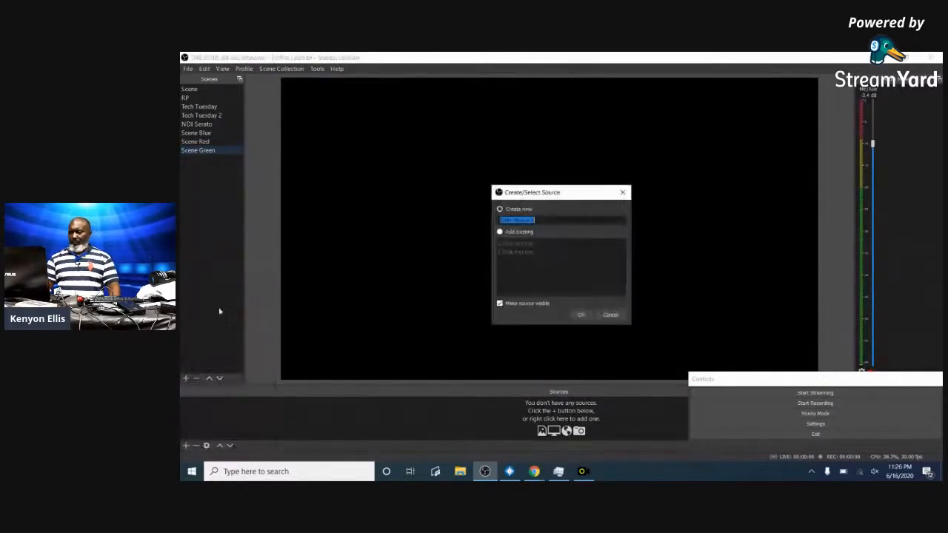
{"action": "left_click", "coordinate": [500, 209]}
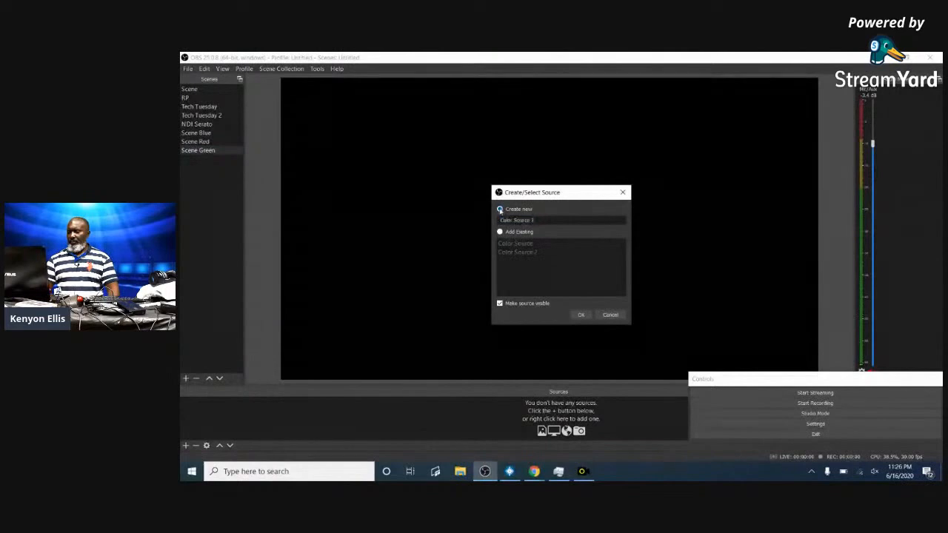
{"action": "left_click", "coordinate": [581, 315]}
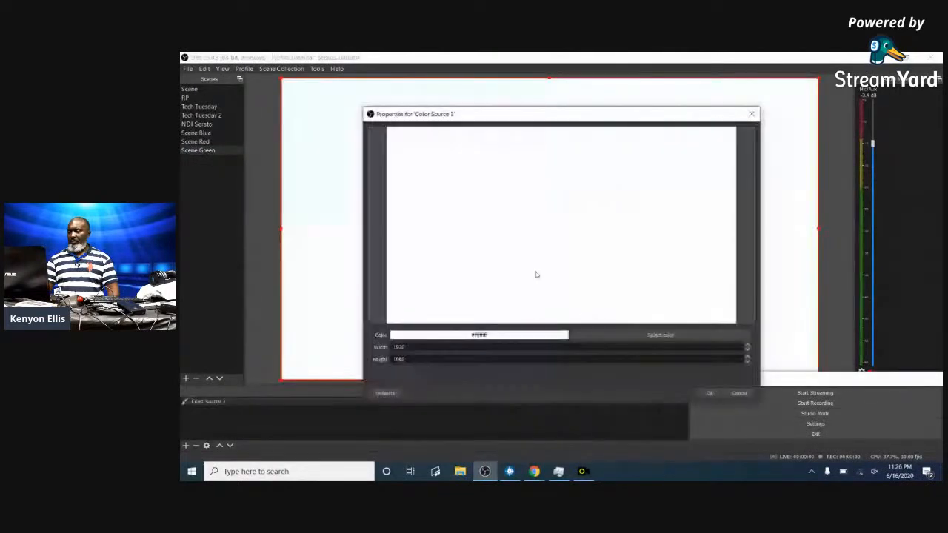
{"action": "left_click", "coordinate": [644, 339]}
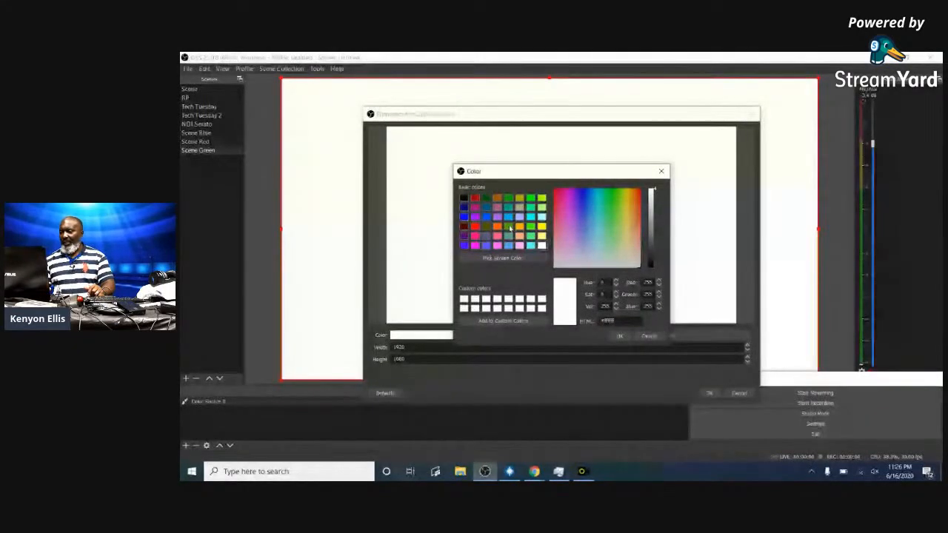
{"action": "left_click", "coordinate": [486, 199]}
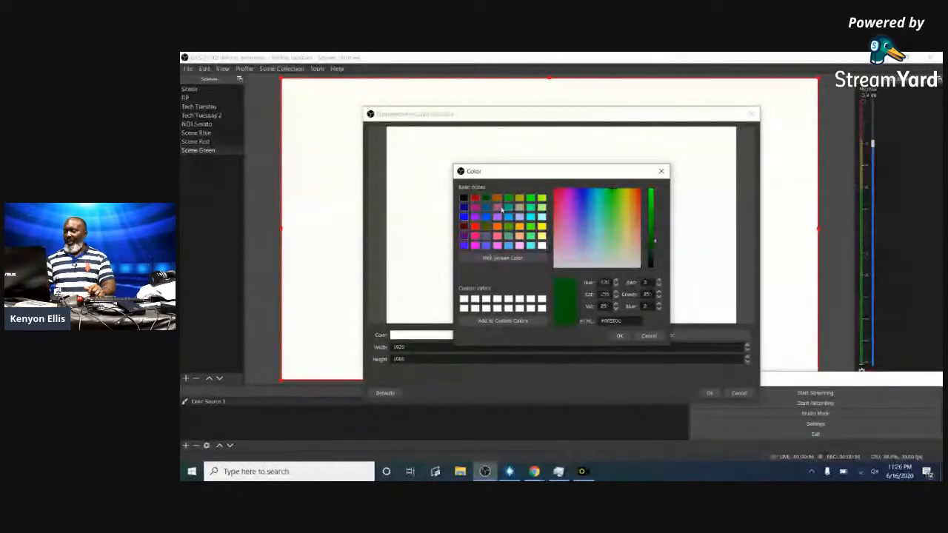
{"action": "left_click", "coordinate": [620, 337]}
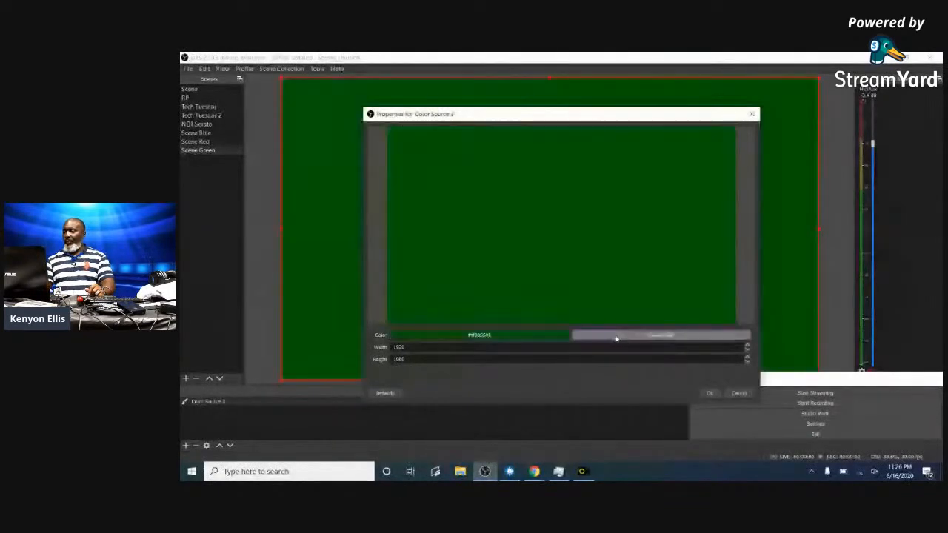
{"action": "left_click", "coordinate": [709, 392]}
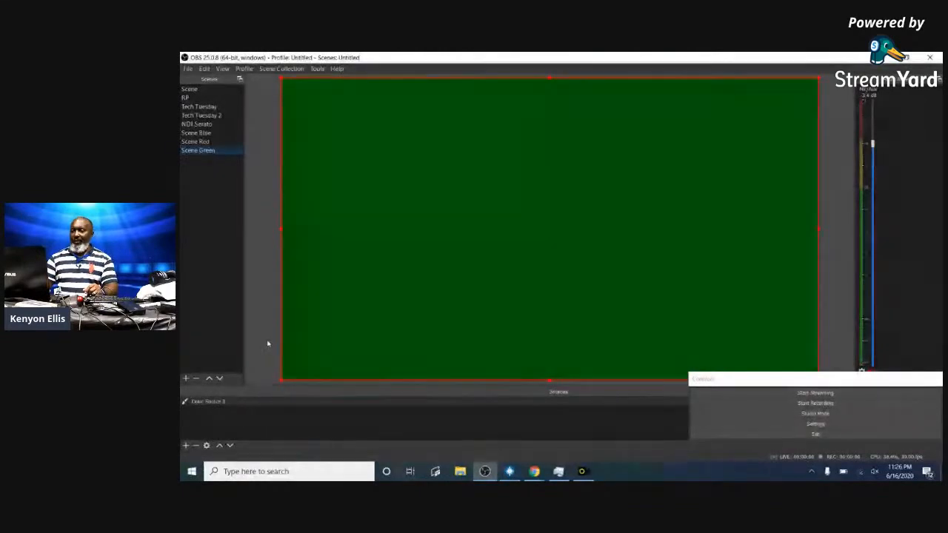
{"action": "left_click", "coordinate": [317, 68]}
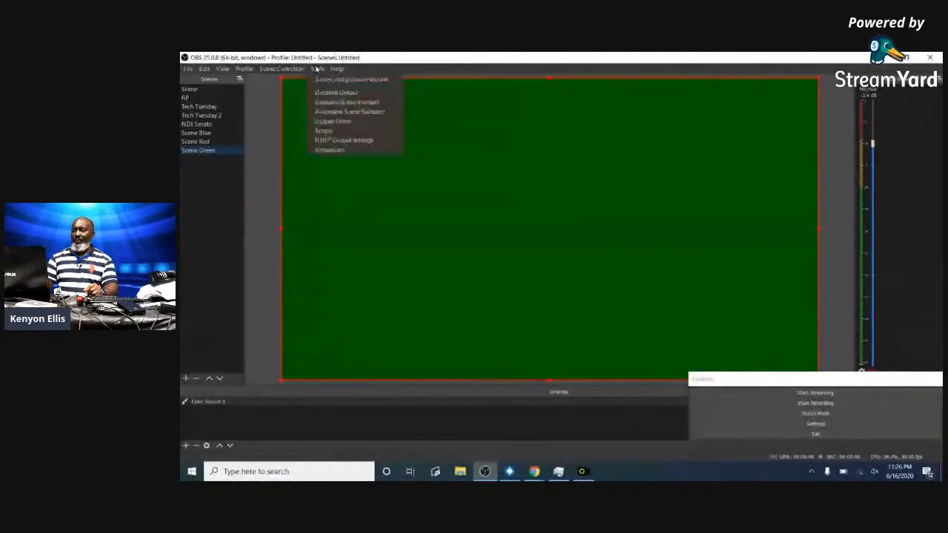
{"action": "mouse_move", "coordinate": [188, 68]}
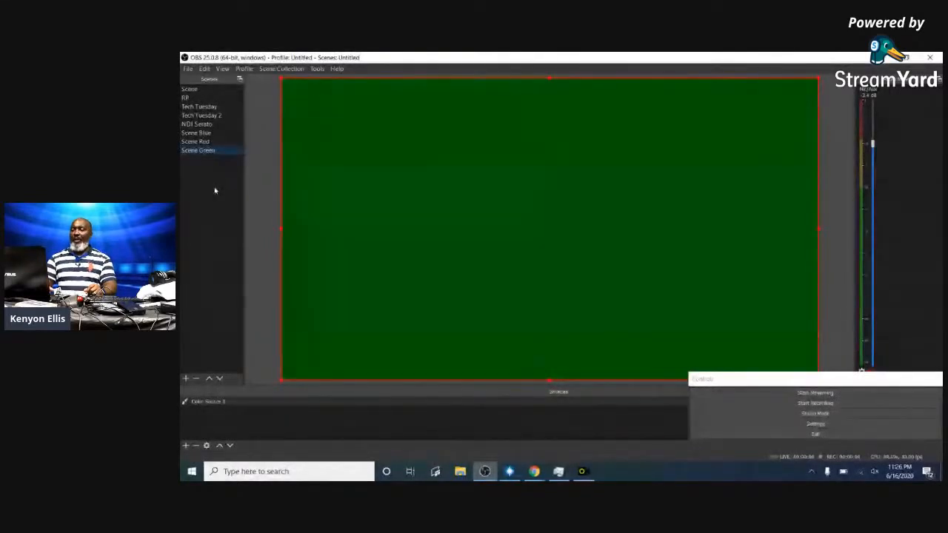
{"action": "left_click", "coordinate": [317, 69]}
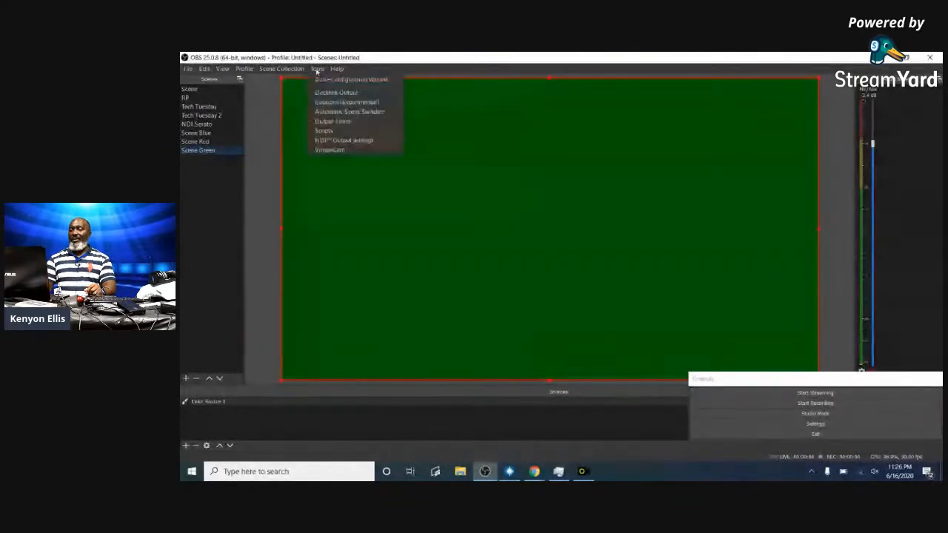
{"action": "left_click", "coordinate": [365, 112]}
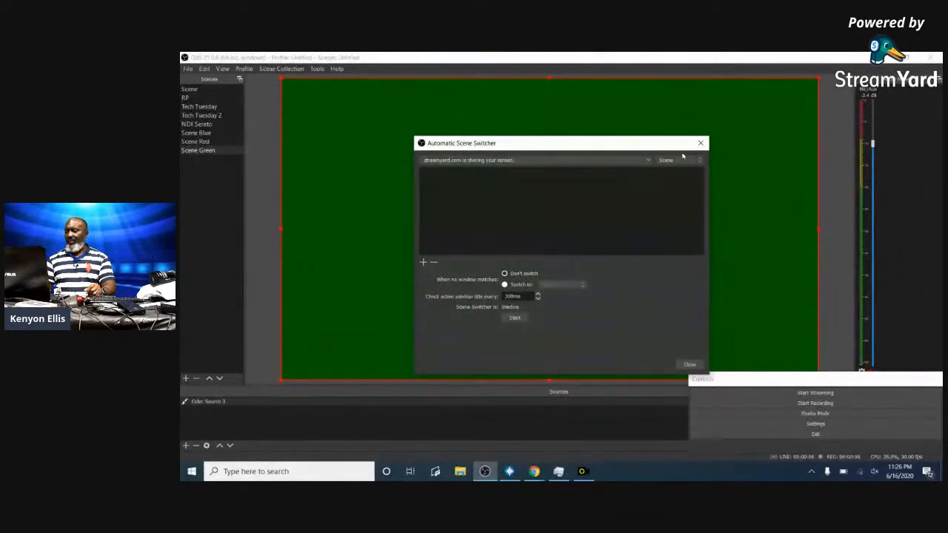
{"action": "left_click", "coordinate": [648, 160]}
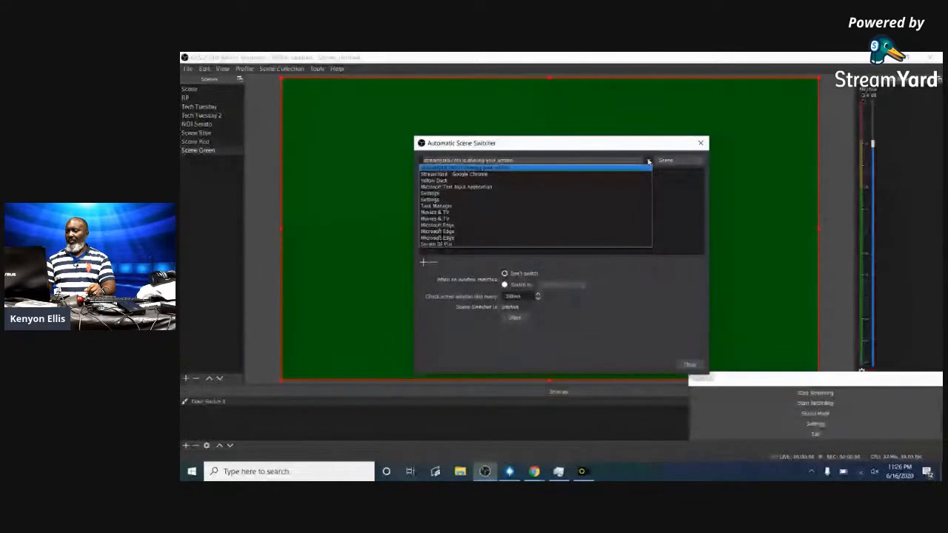
{"action": "left_click", "coordinate": [726, 191]}
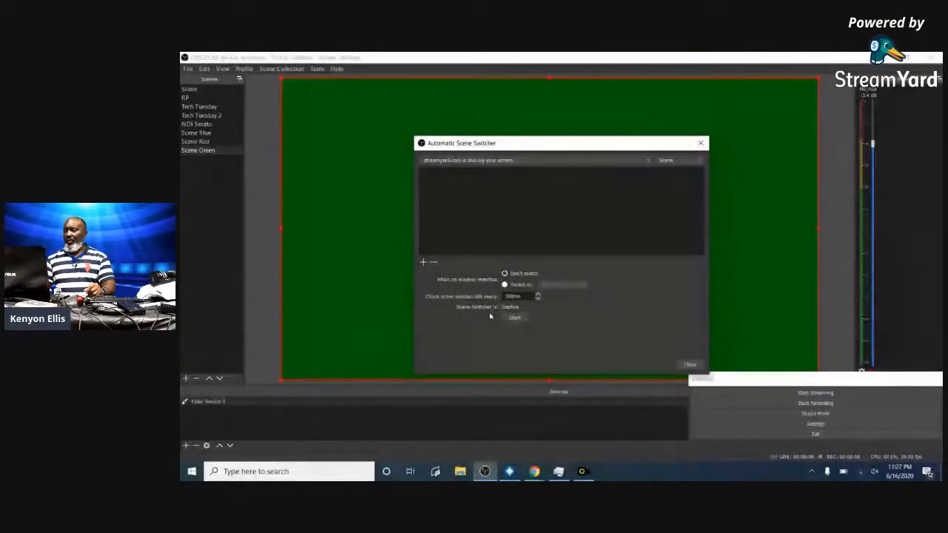
{"action": "left_click", "coordinate": [646, 160]}
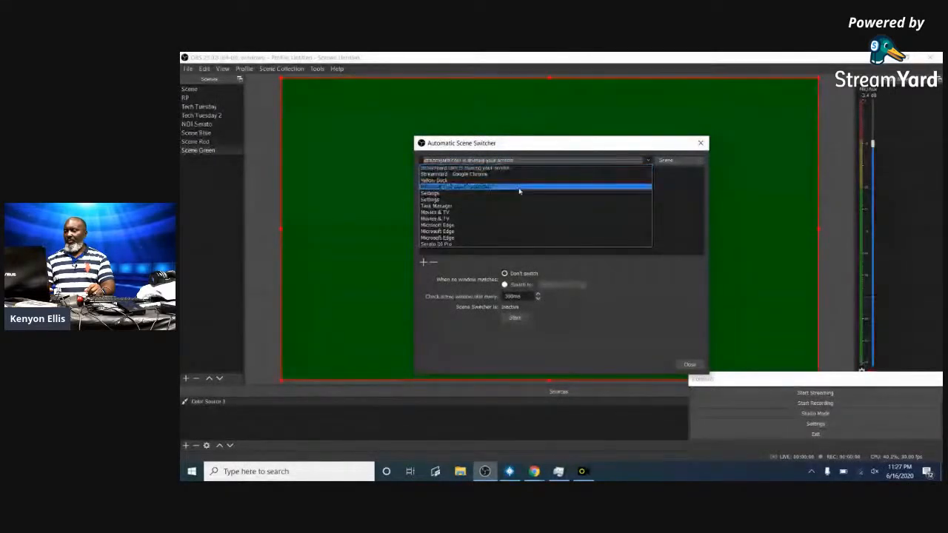
{"action": "left_click", "coordinate": [632, 259]}
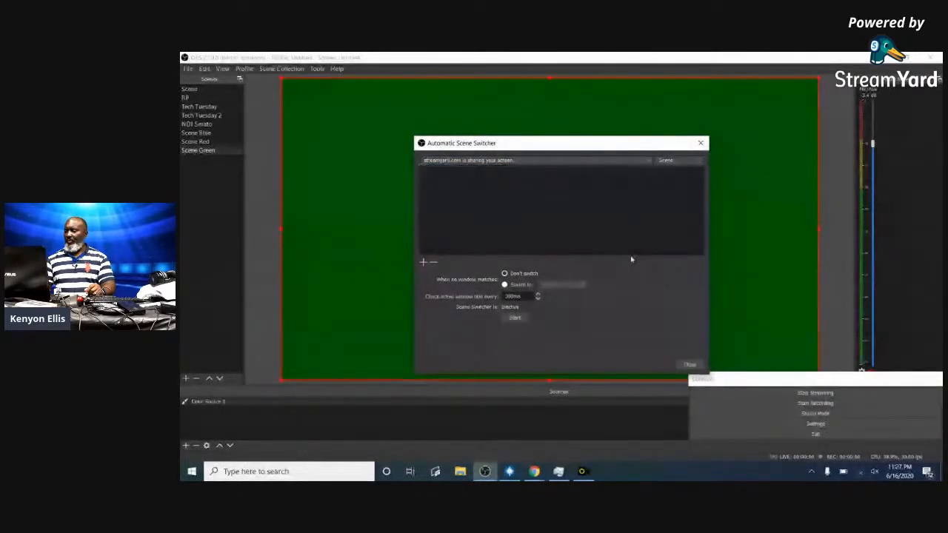
{"action": "left_click", "coordinate": [689, 364]}
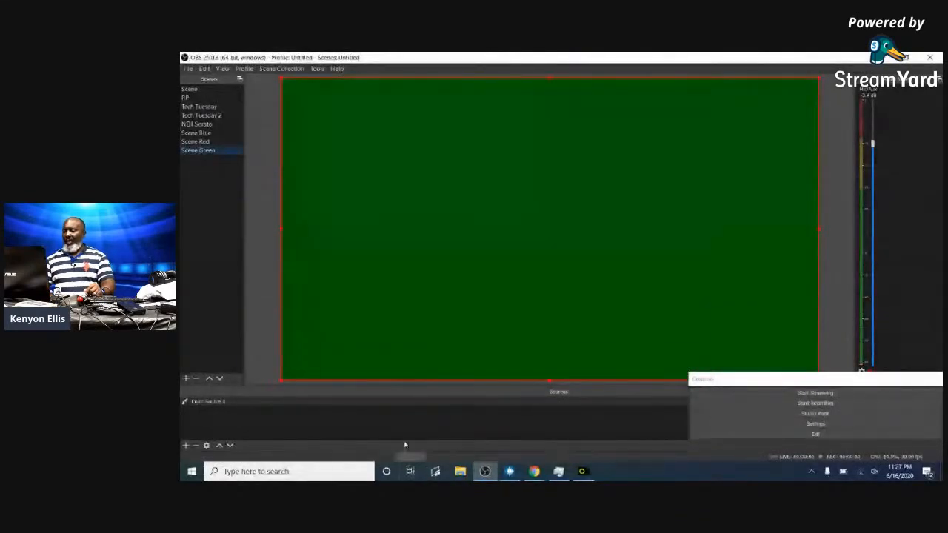
- Bring the StreamYard Chrome window to the front and open a new tab
{"action": "left_click", "coordinate": [535, 472]}
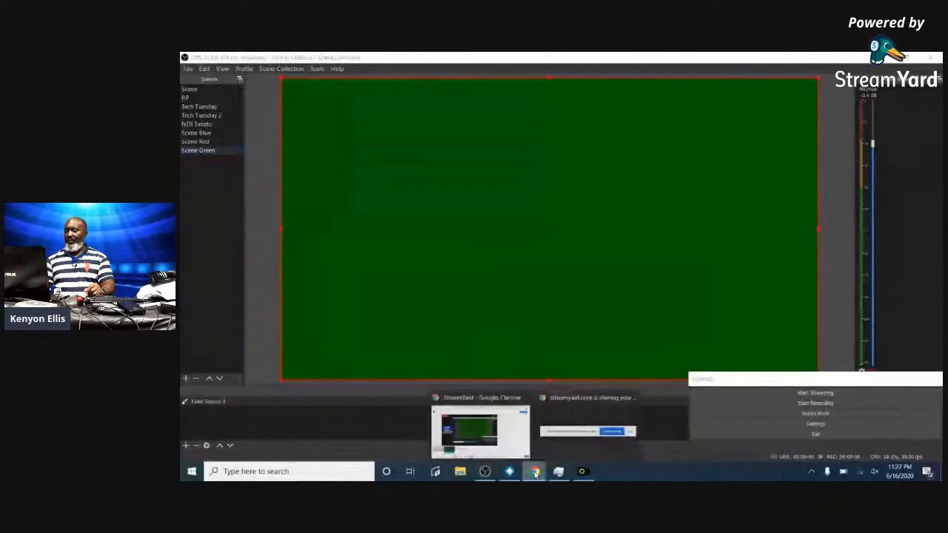
{"action": "left_click", "coordinate": [493, 427]}
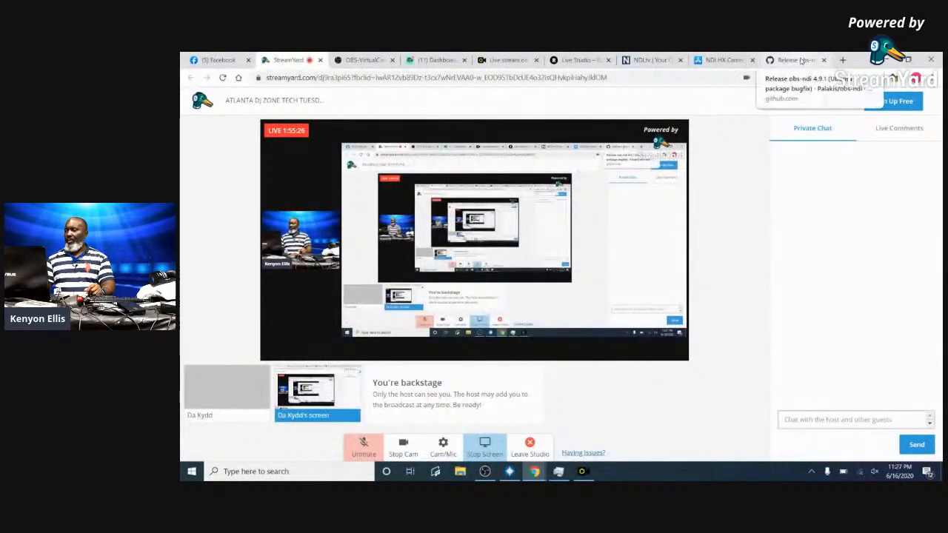
{"action": "left_click", "coordinate": [842, 60]}
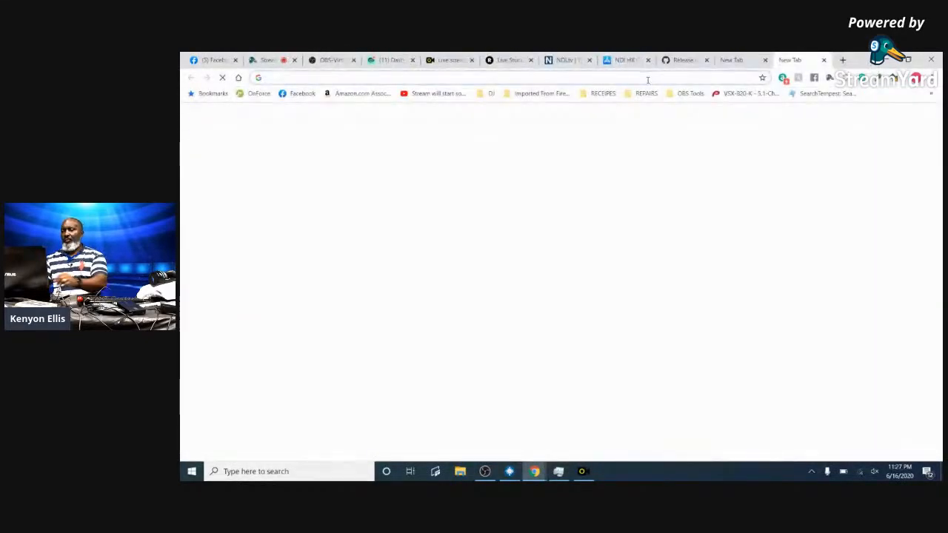
- Search 'obs advanced scene switcher', open its OBS Forums page, and download and open SceneSwitcher.zip
{"action": "left_click", "coordinate": [647, 79]}
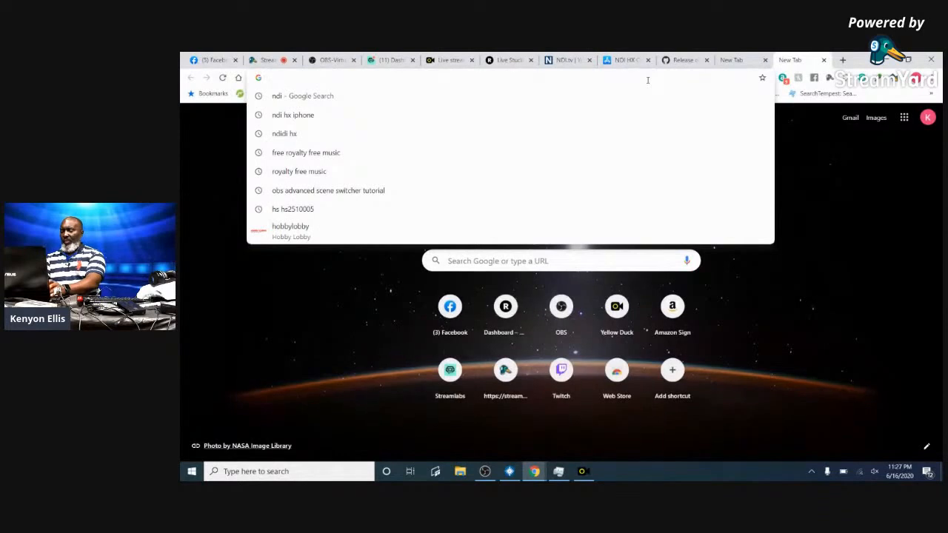
{"action": "type", "text": "obs "}
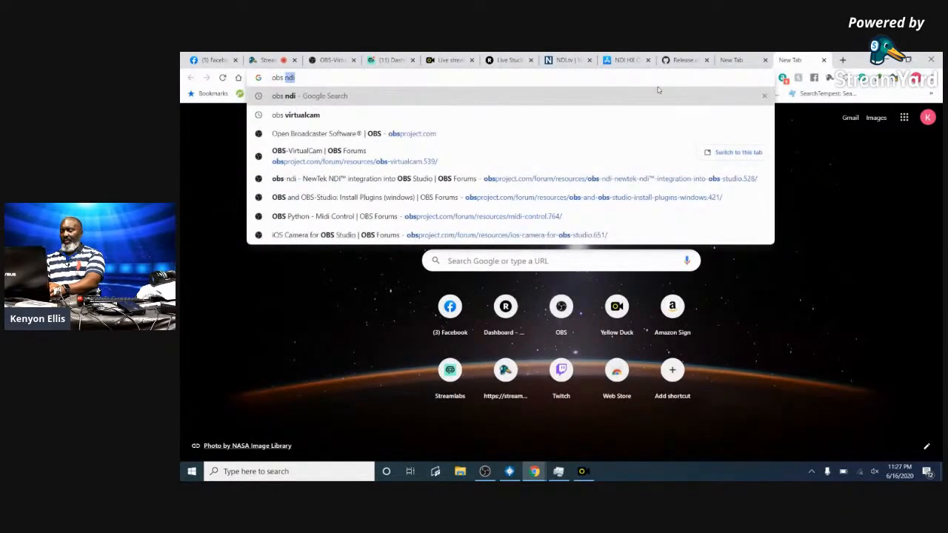
{"action": "type", "text": "adva"}
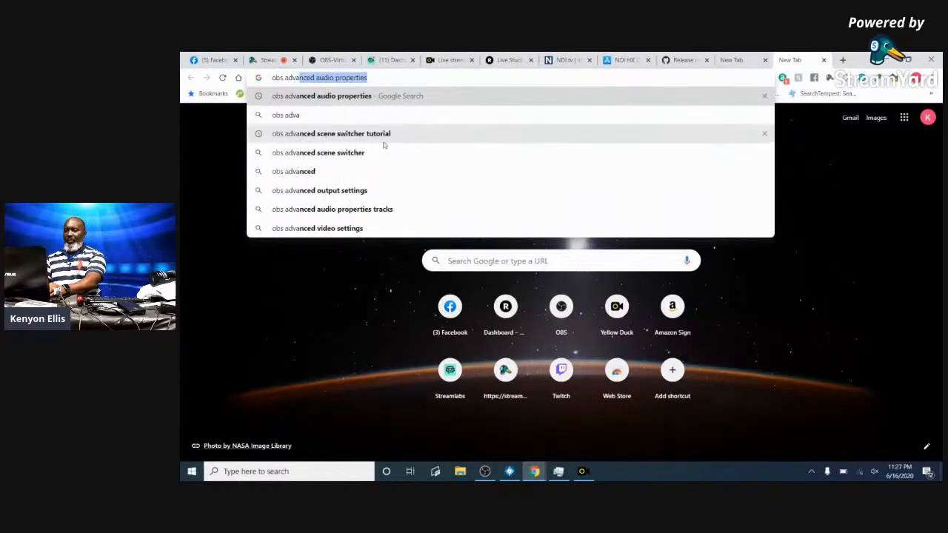
{"action": "left_click", "coordinate": [338, 154]}
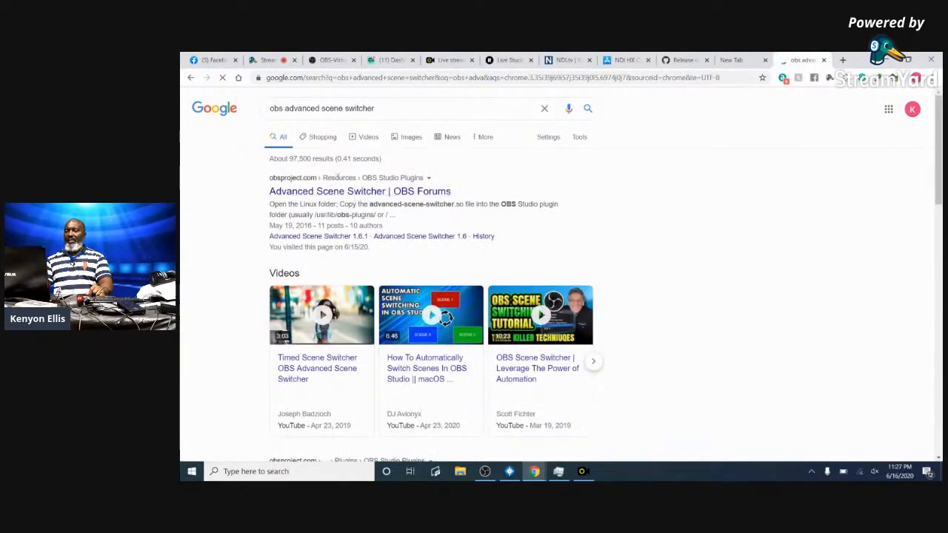
{"action": "left_click", "coordinate": [314, 194]}
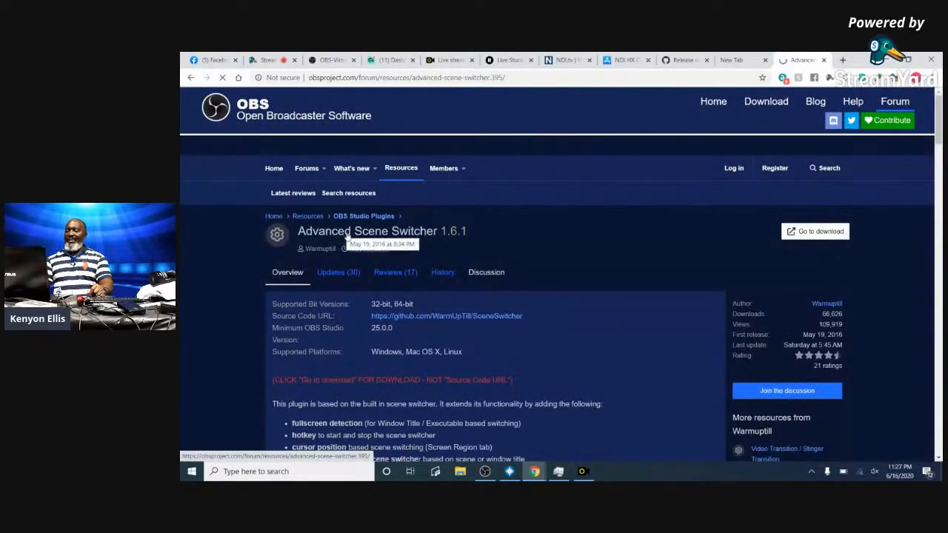
{"action": "left_click", "coordinate": [817, 232]}
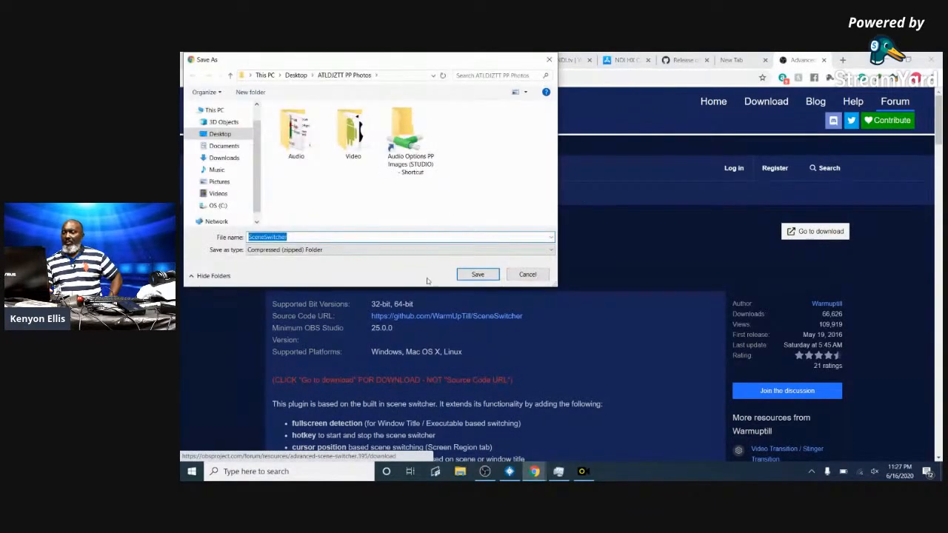
{"action": "left_click", "coordinate": [478, 275]}
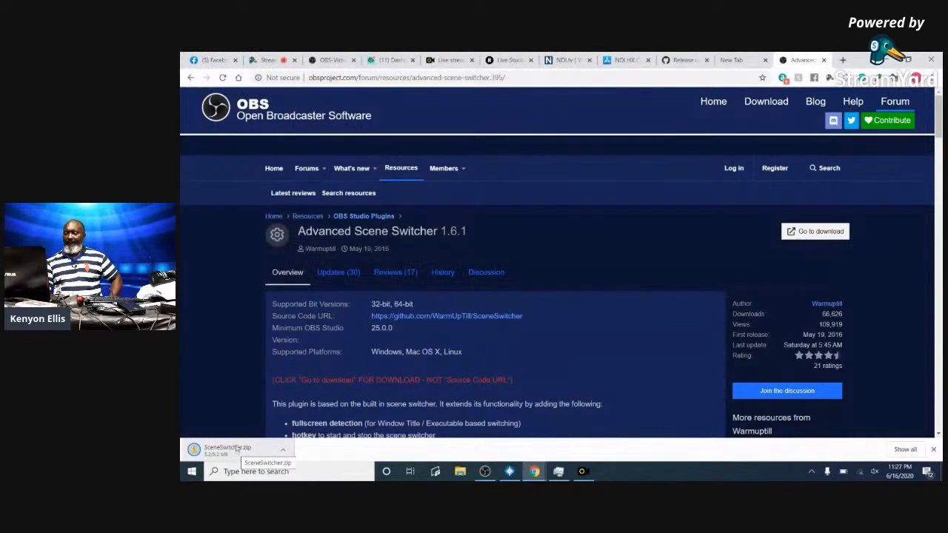
{"action": "left_click", "coordinate": [237, 448]}
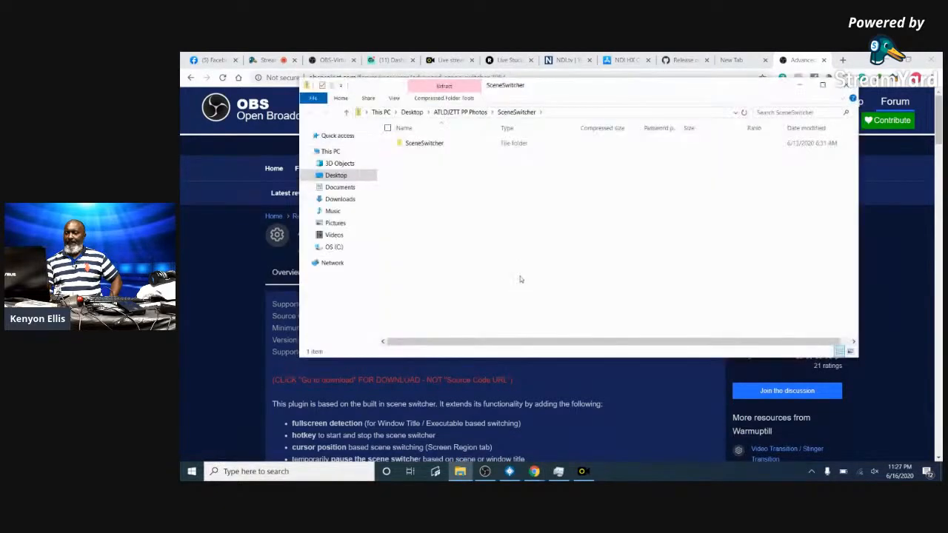
- Open the zip's SceneSwitcher\Windows\64bit folder containing advanced-scene-switcher.dll
{"action": "left_click", "coordinate": [428, 145]}
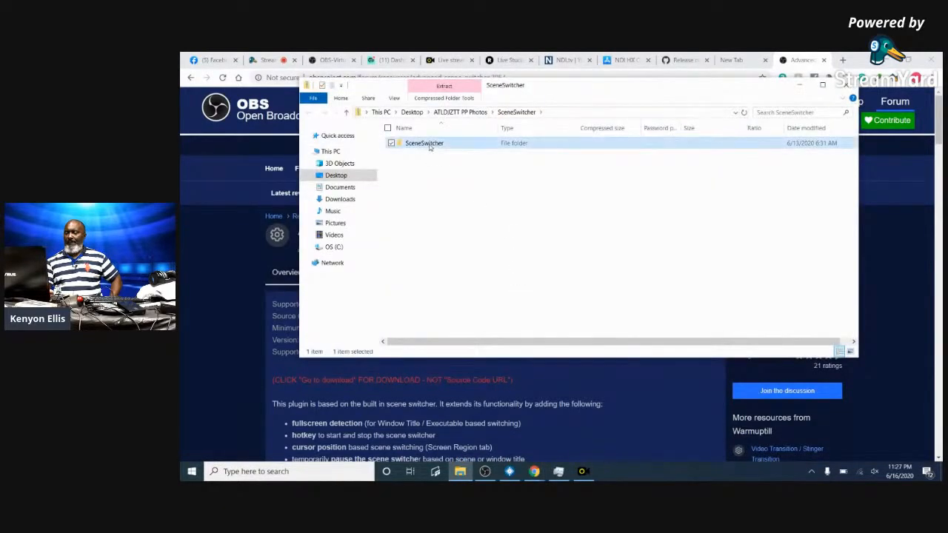
{"action": "double_click", "coordinate": [431, 146]}
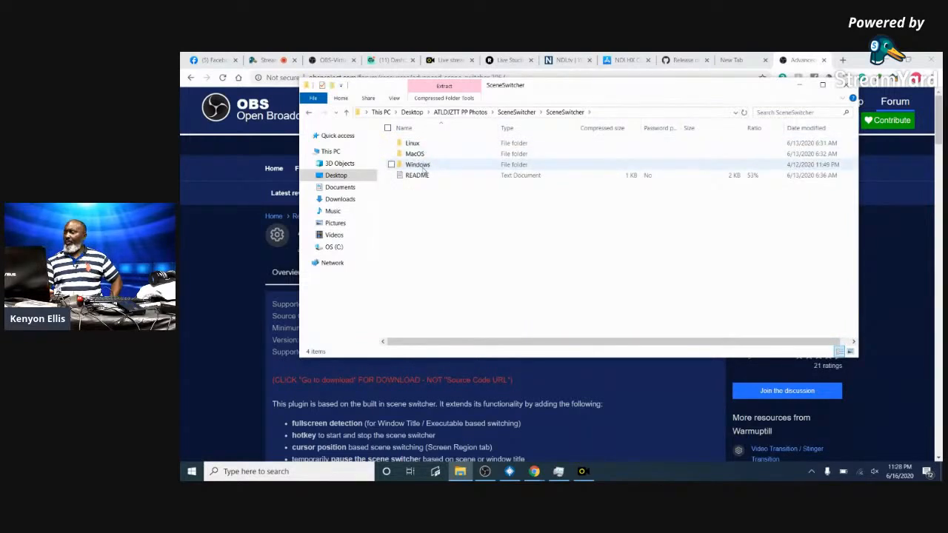
{"action": "double_click", "coordinate": [418, 164]}
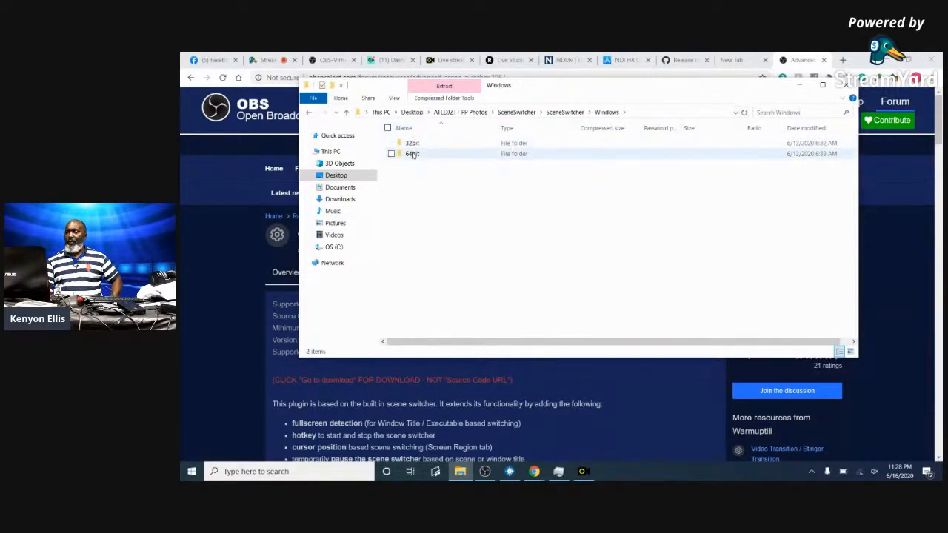
{"action": "double_click", "coordinate": [412, 154]}
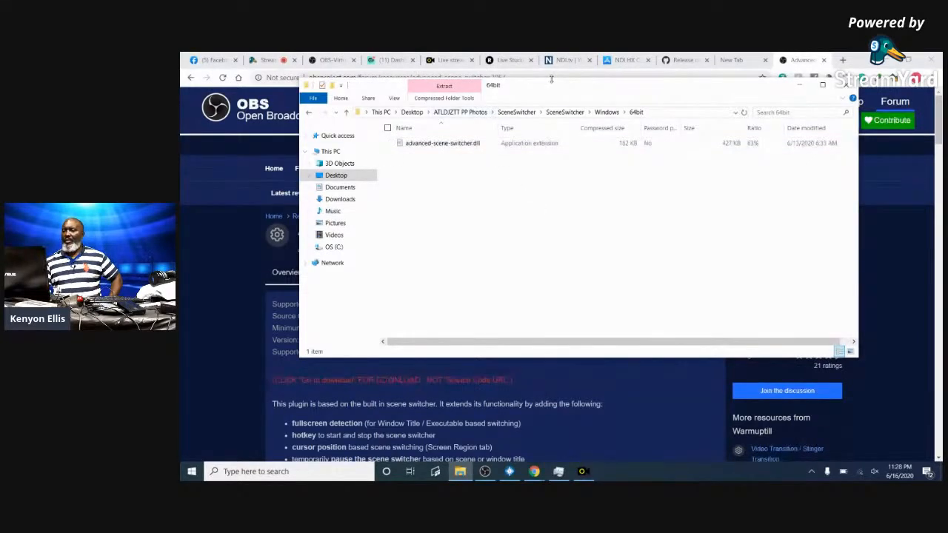
- Reposition the folder window, check the forum's install steps, and open a second File Explorer window
{"action": "left_click_drag", "start_coordinate": [550, 86], "coordinate": [636, 134]}
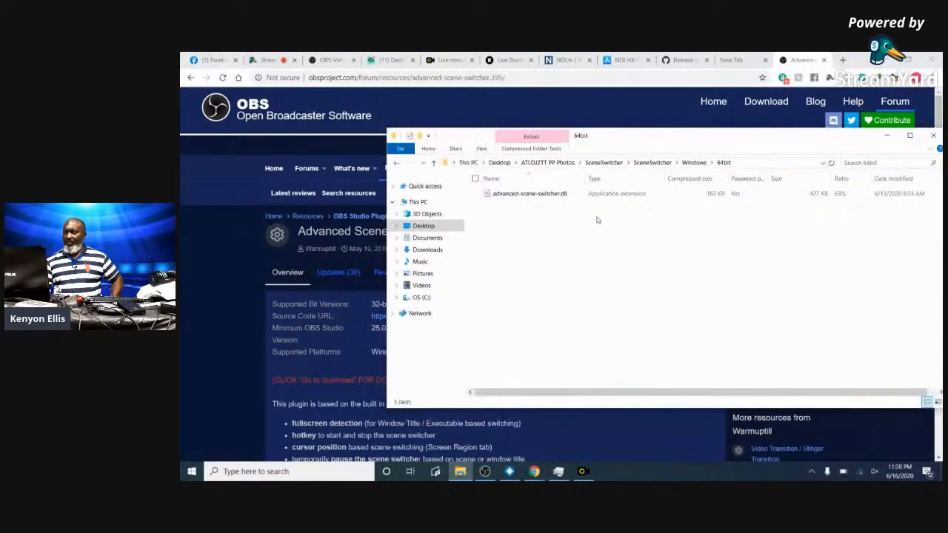
{"action": "double_click", "coordinate": [719, 141]}
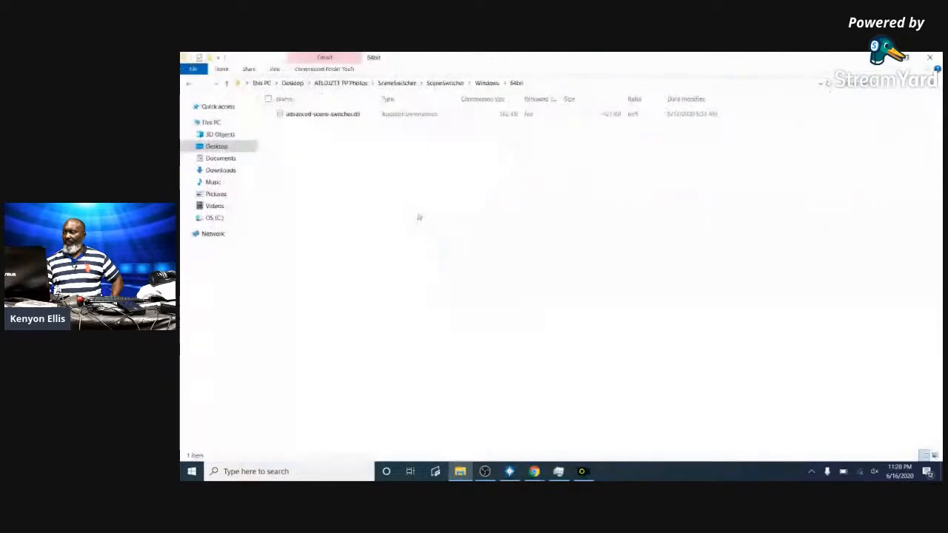
{"action": "left_click", "coordinate": [907, 57]}
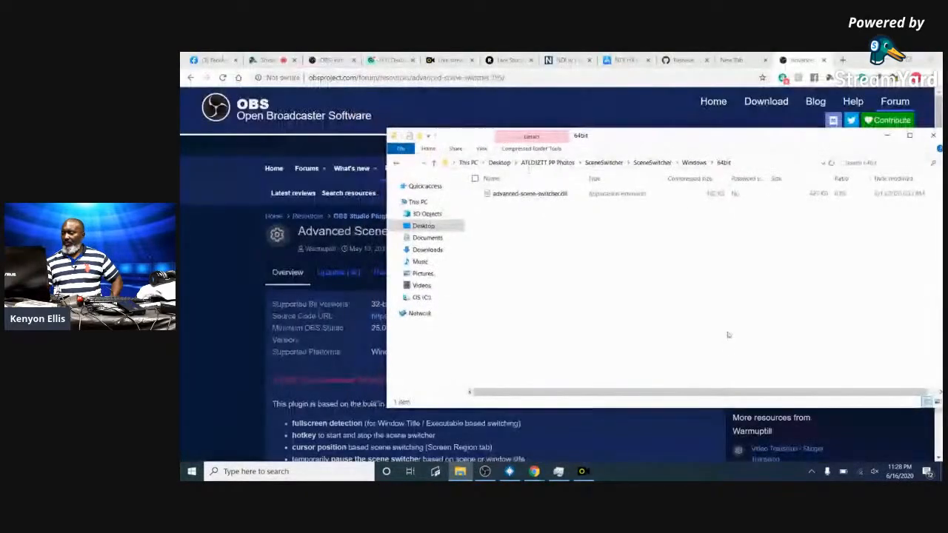
{"action": "left_click", "coordinate": [938, 453]}
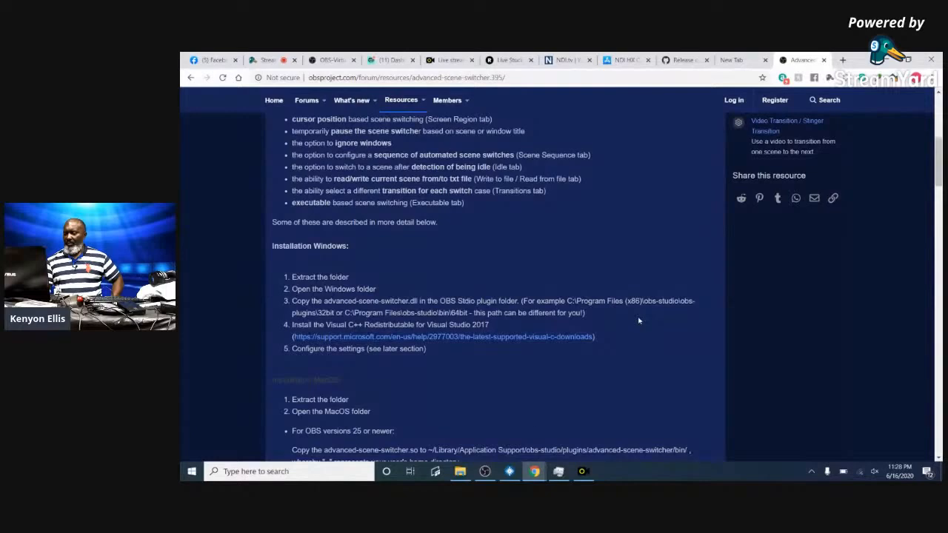
{"action": "left_click", "coordinate": [459, 474]}
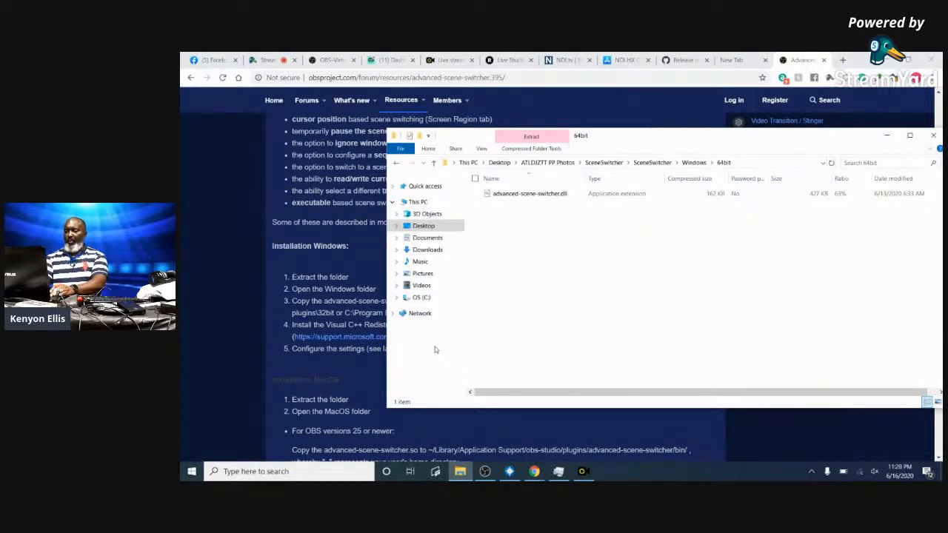
{"action": "key", "text": "super+e"}
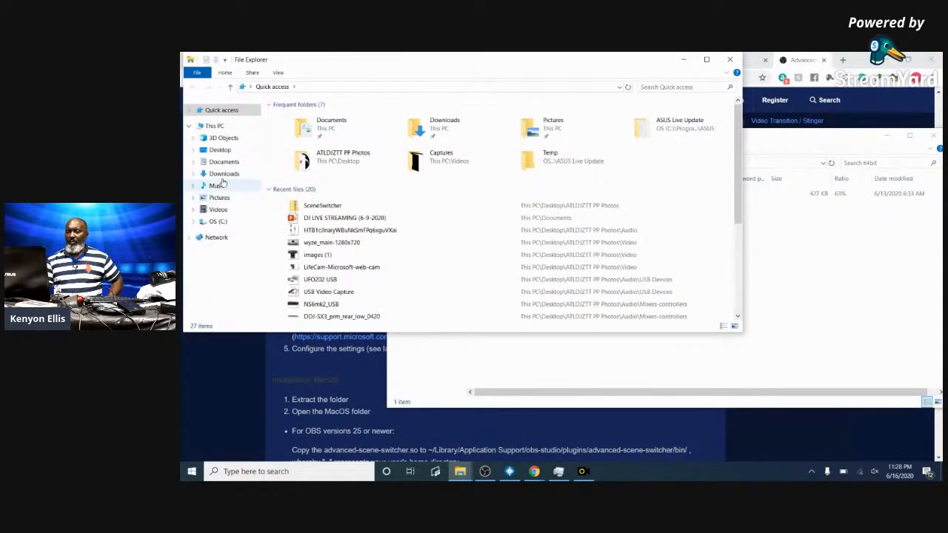
- Browse the second window to C:\Program Files\obs-studio\obs-plugins\64bit
{"action": "left_click", "coordinate": [218, 222]}
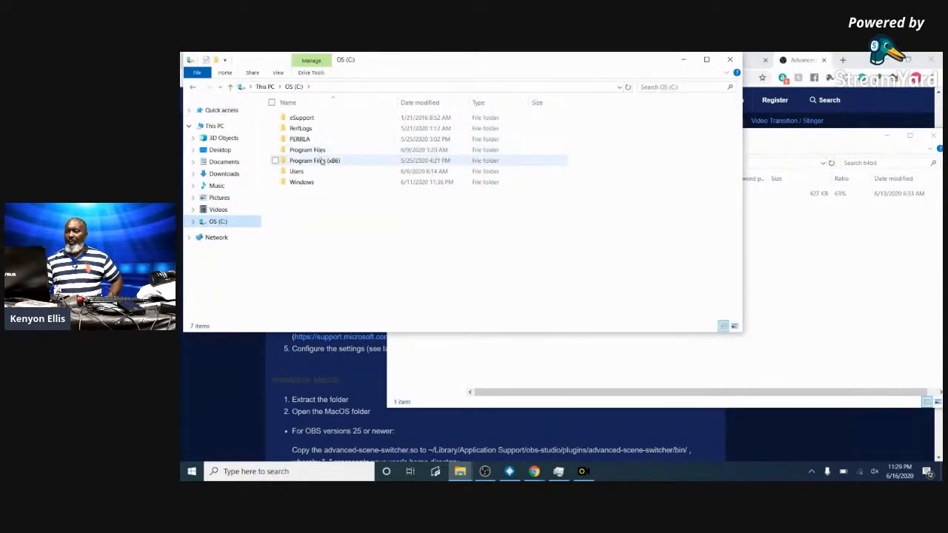
{"action": "left_click", "coordinate": [323, 162]}
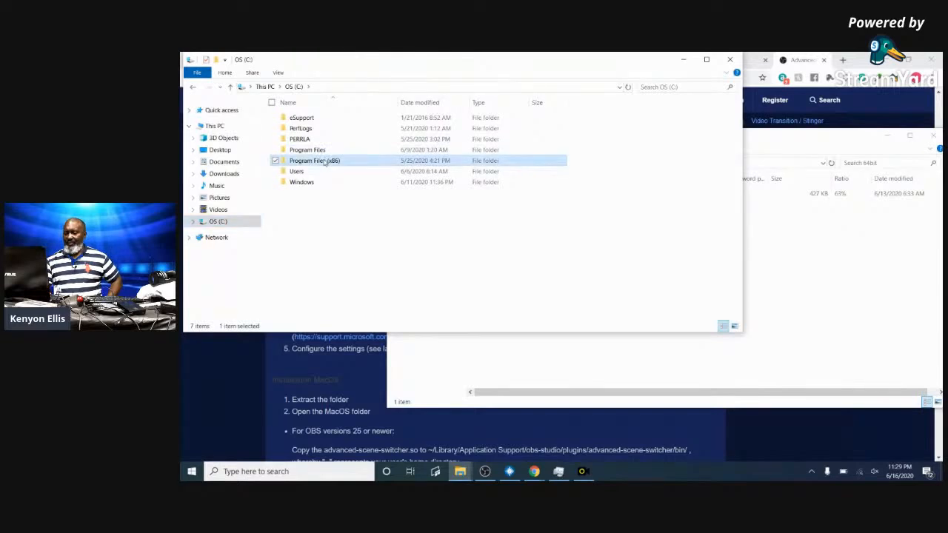
{"action": "double_click", "coordinate": [326, 160]}
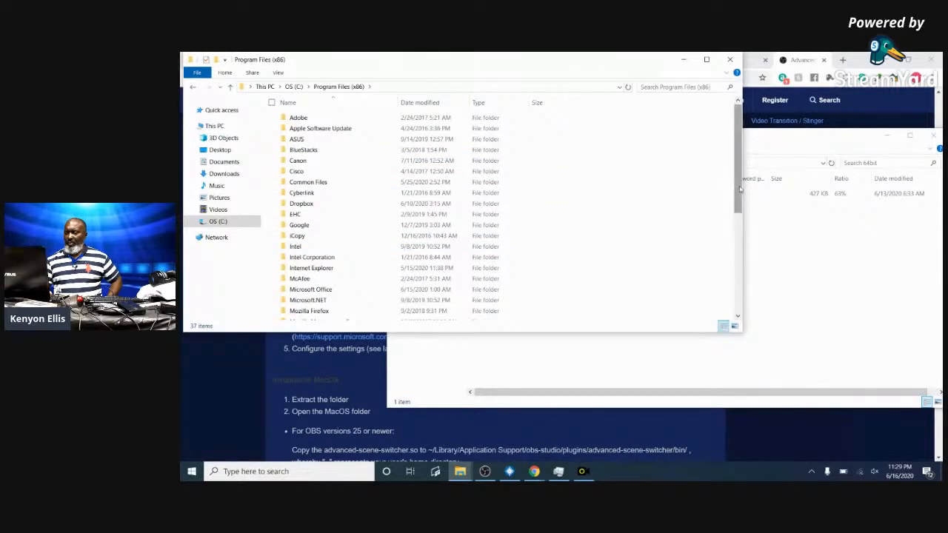
{"action": "left_click_drag", "start_coordinate": [738, 190], "coordinate": [711, 194]}
{"action": "left_click", "coordinate": [294, 87]}
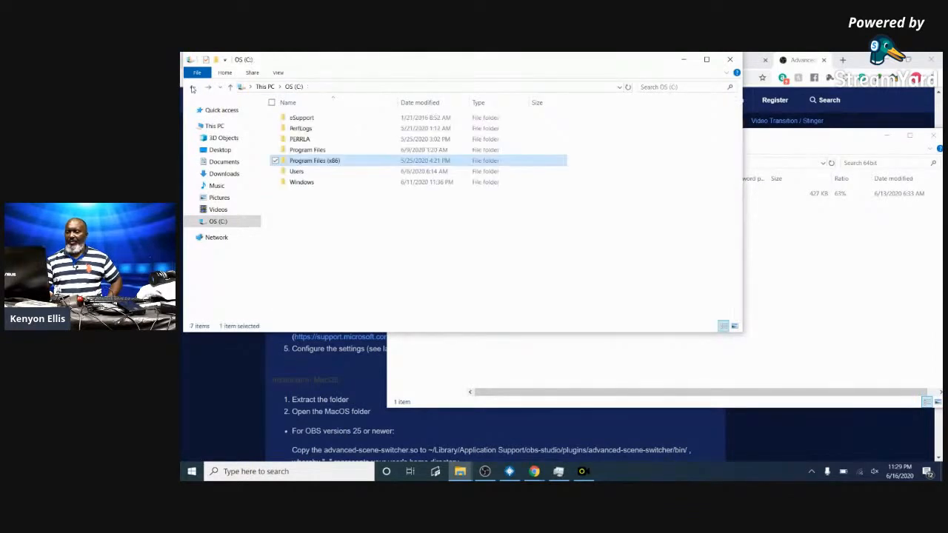
{"action": "double_click", "coordinate": [320, 151]}
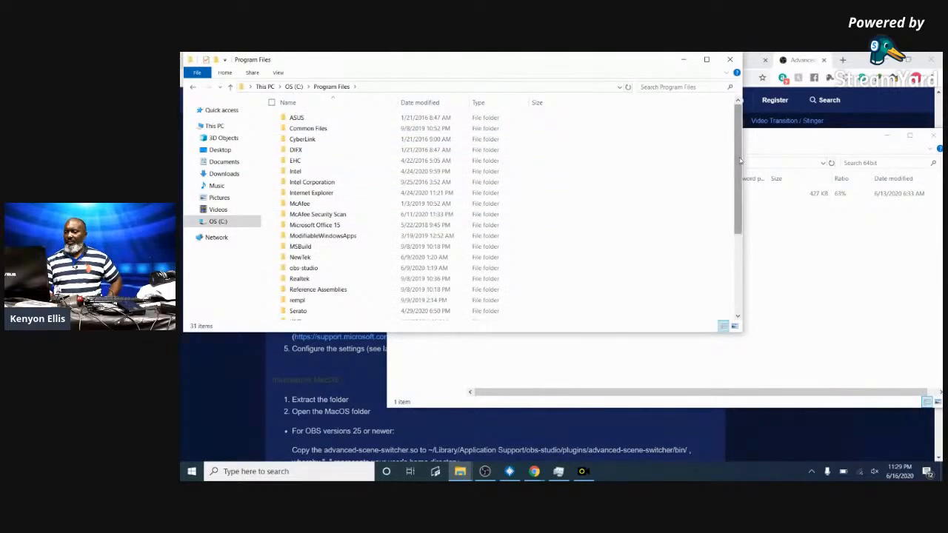
{"action": "double_click", "coordinate": [313, 269]}
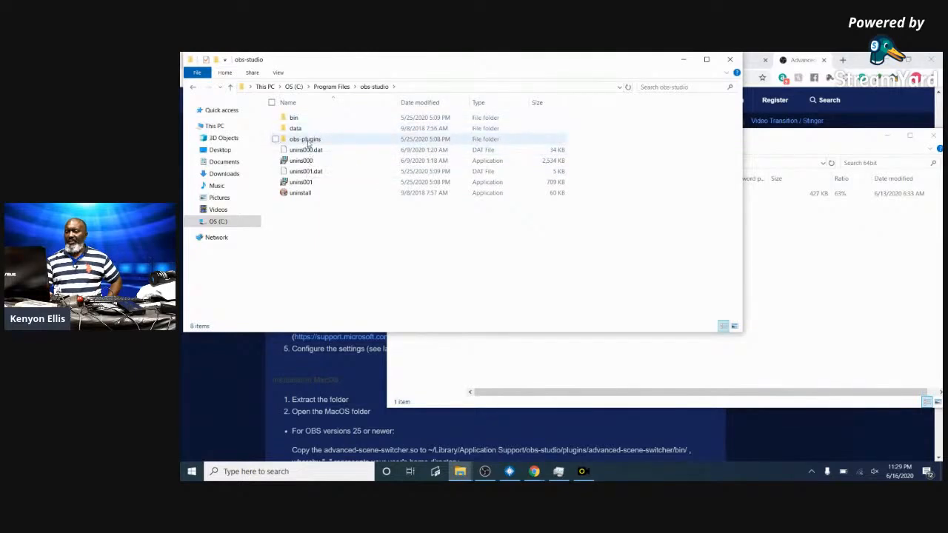
{"action": "double_click", "coordinate": [307, 141]}
{"action": "left_click", "coordinate": [295, 129]}
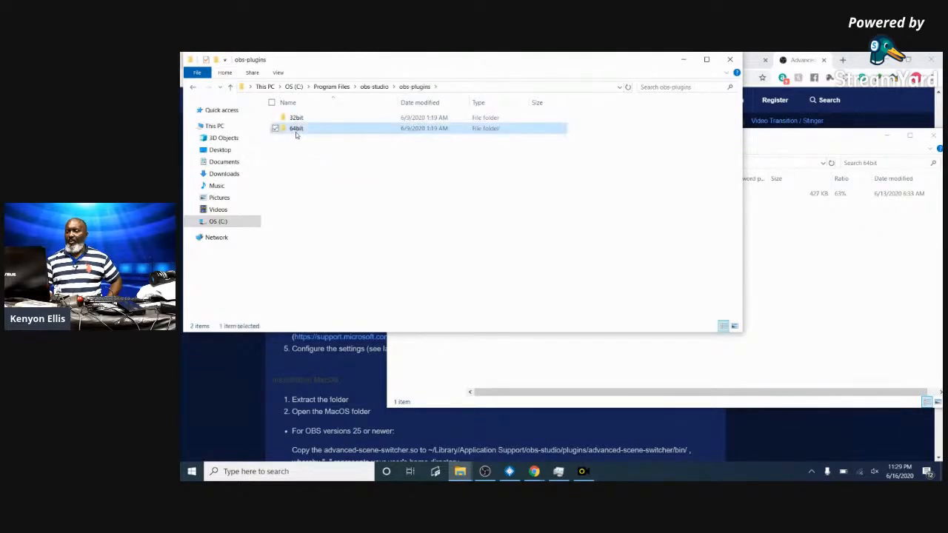
{"action": "double_click", "coordinate": [295, 131]}
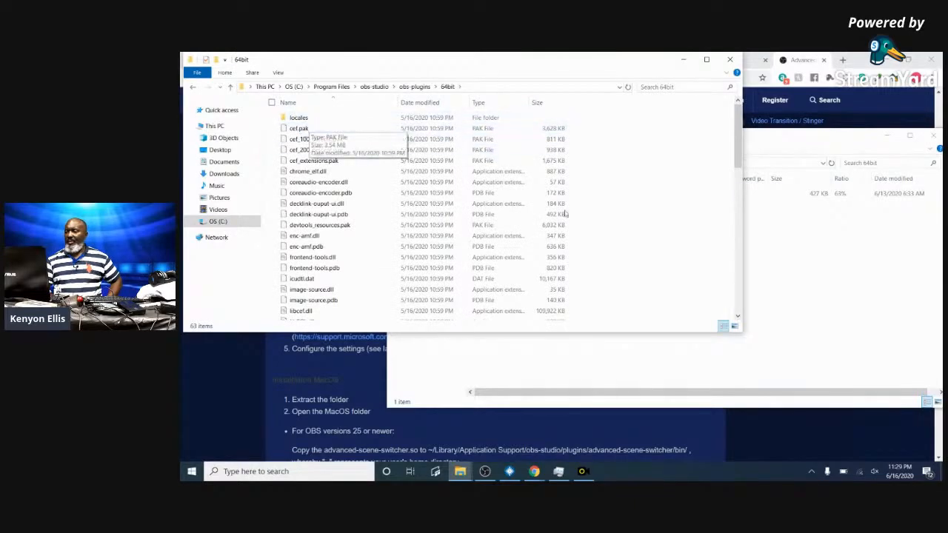
- Copy advanced-scene-switcher.dll from the zip into that 64bit folder, granting administrator permission
{"action": "left_click_drag", "start_coordinate": [802, 192], "coordinate": [489, 164]}
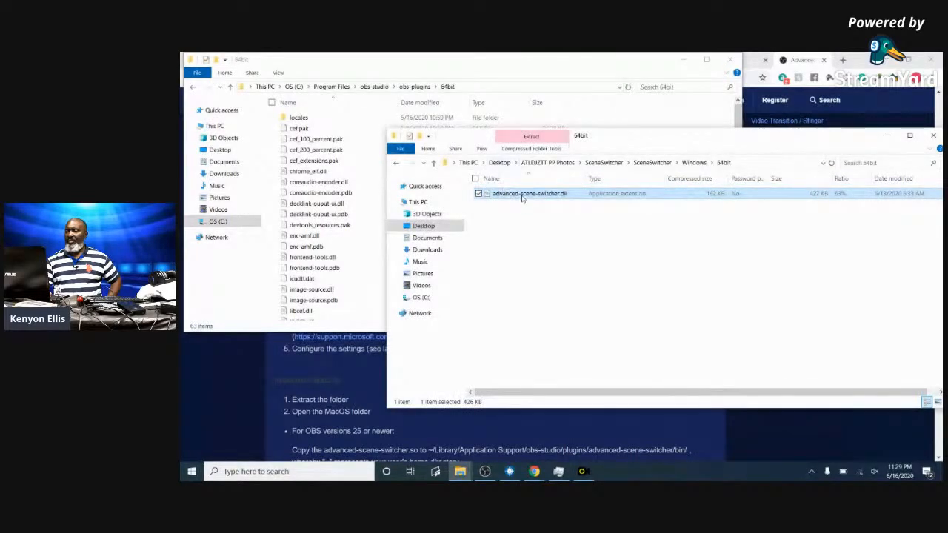
{"action": "left_click_drag", "start_coordinate": [521, 196], "coordinate": [304, 193]}
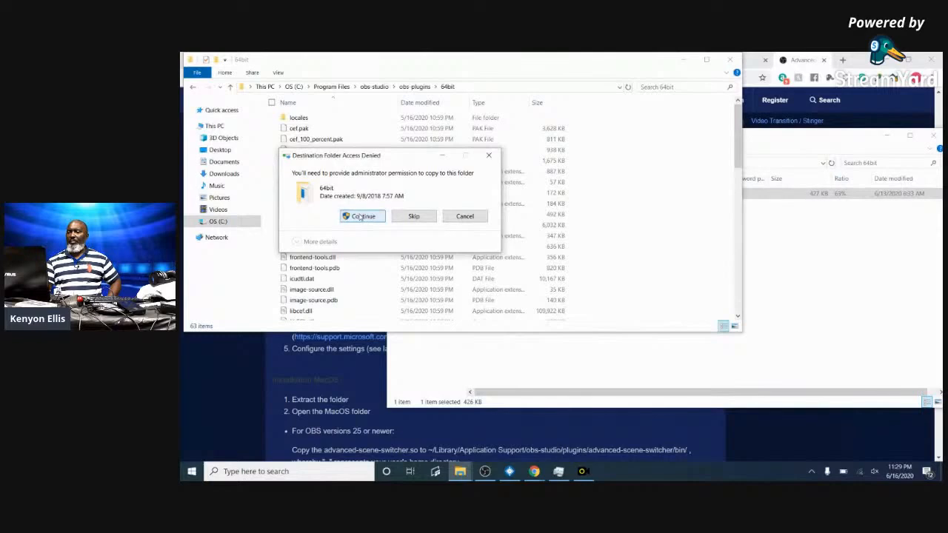
{"action": "left_click", "coordinate": [362, 216]}
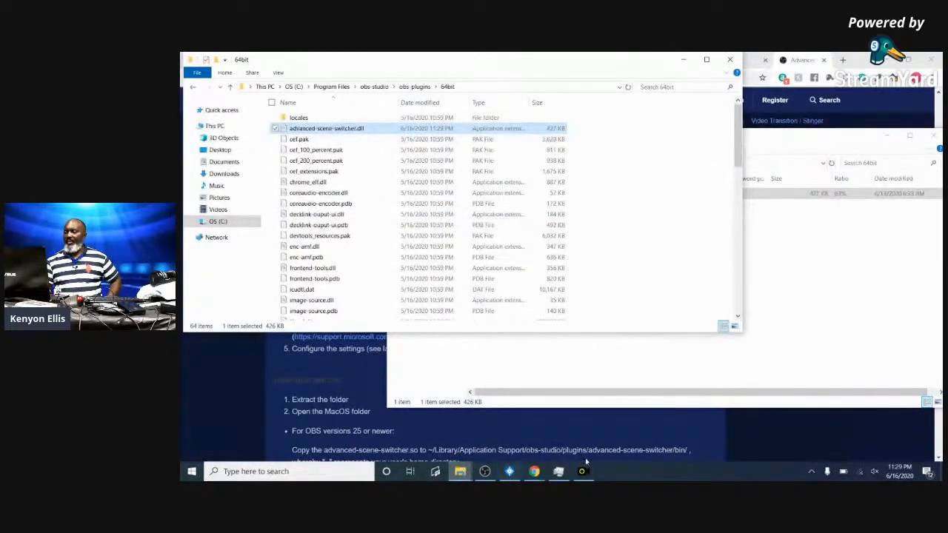
- Look over OBS Studio's Tools menu, then return to the Chrome forum page
{"action": "left_click", "coordinate": [485, 471]}
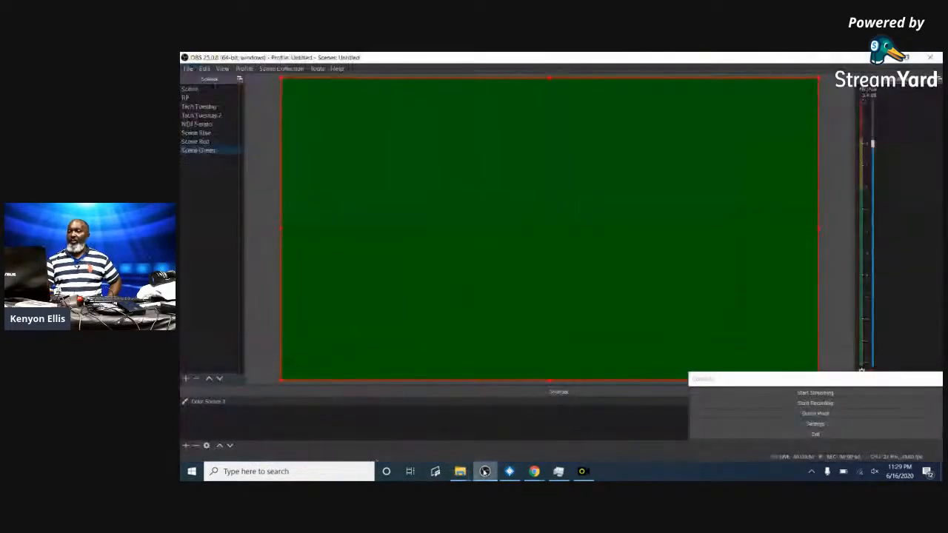
{"action": "left_click", "coordinate": [316, 69]}
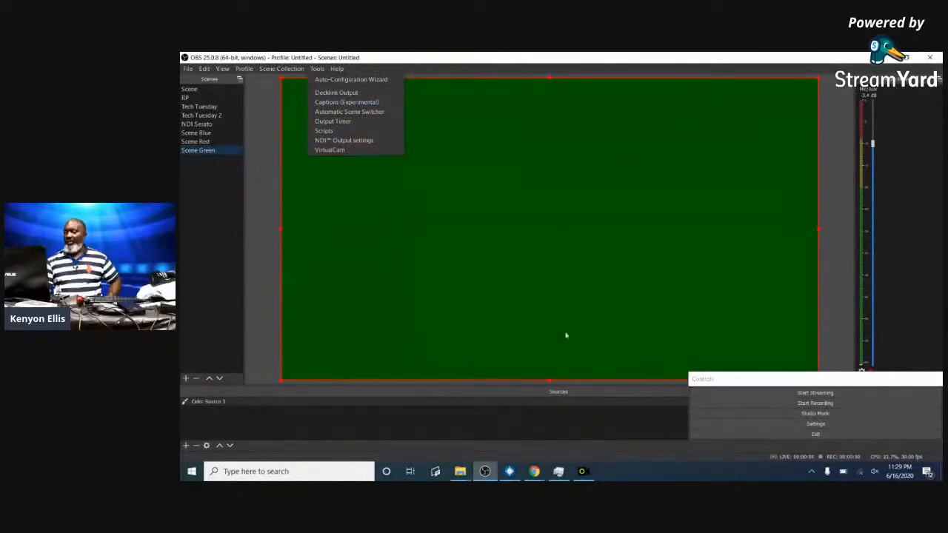
{"action": "left_click", "coordinate": [535, 474]}
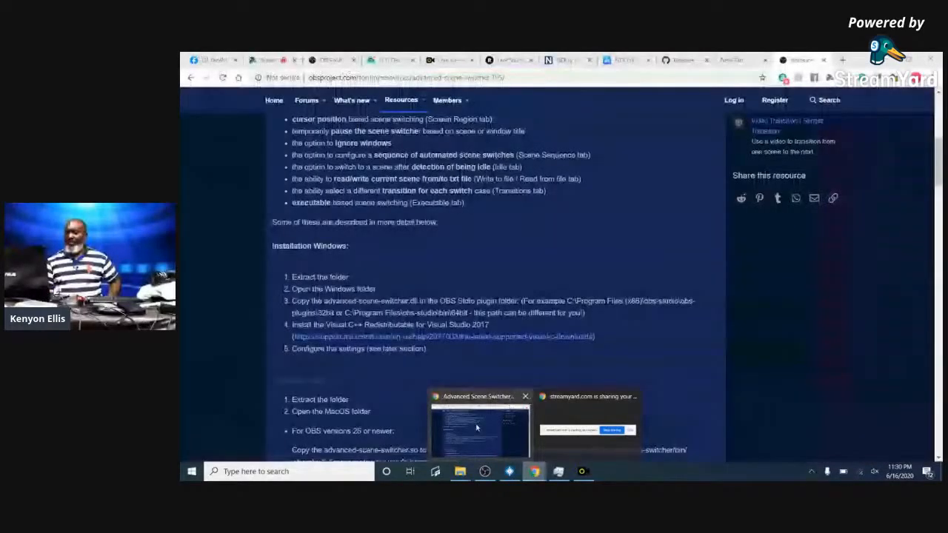
{"action": "left_click", "coordinate": [476, 427]}
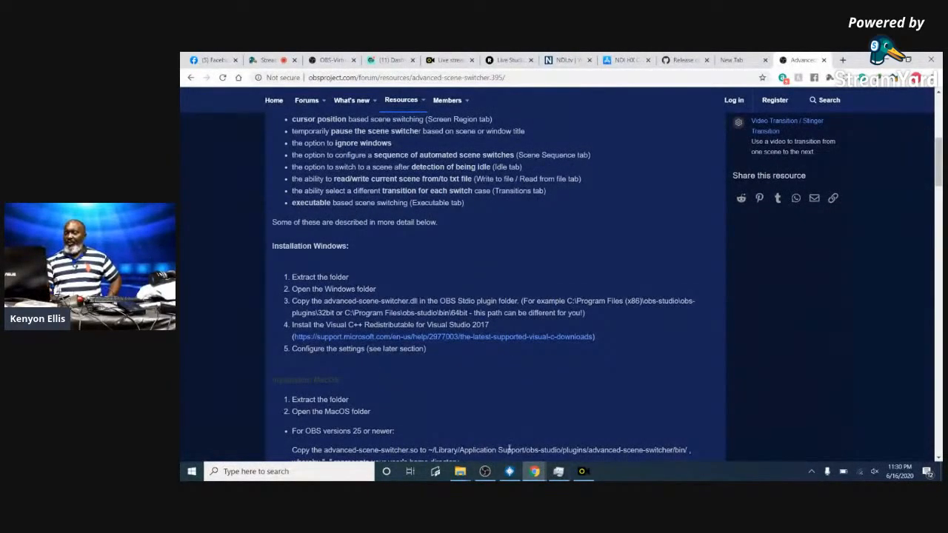
{"action": "left_click", "coordinate": [560, 471]}
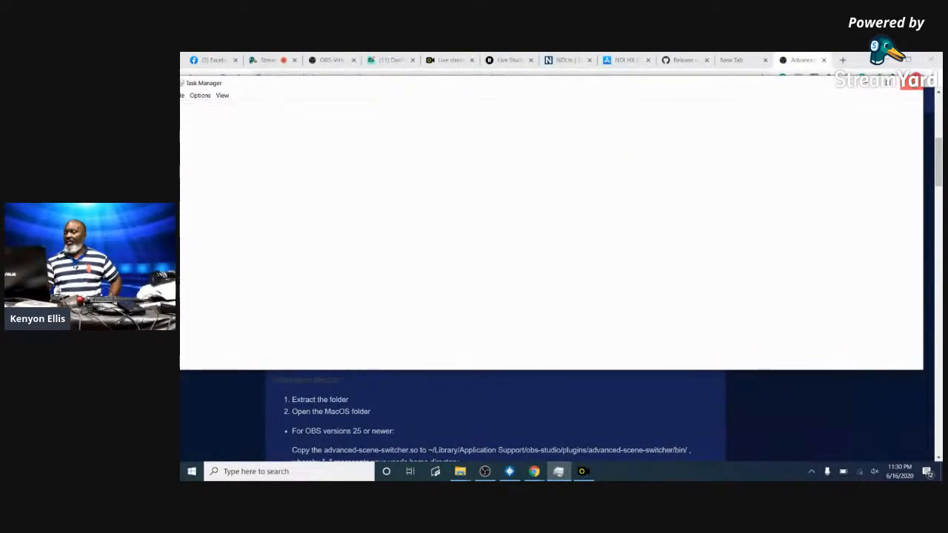
{"action": "left_click", "coordinate": [912, 82]}
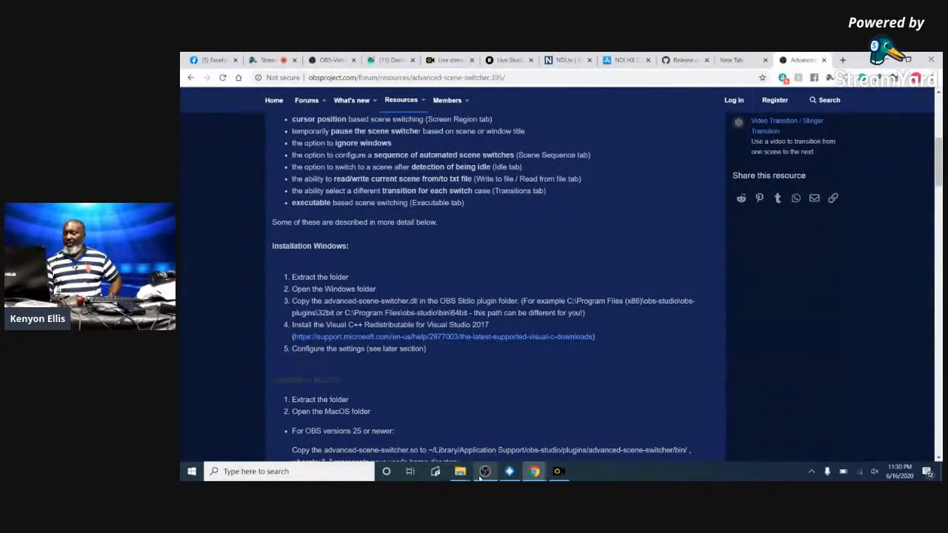
{"action": "mouse_move", "coordinate": [459, 473]}
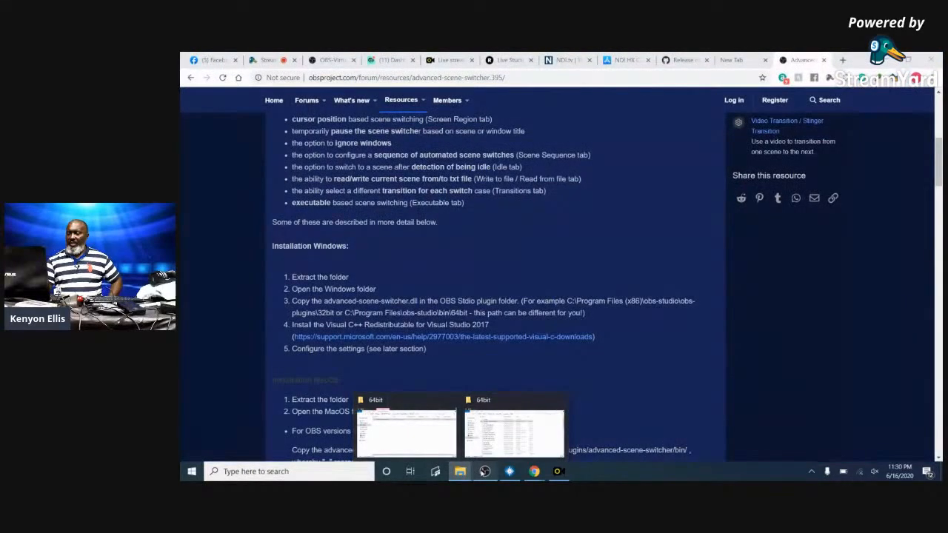
- Close OBS Studio and relaunch it from the taskbar
{"action": "left_click", "coordinate": [484, 471]}
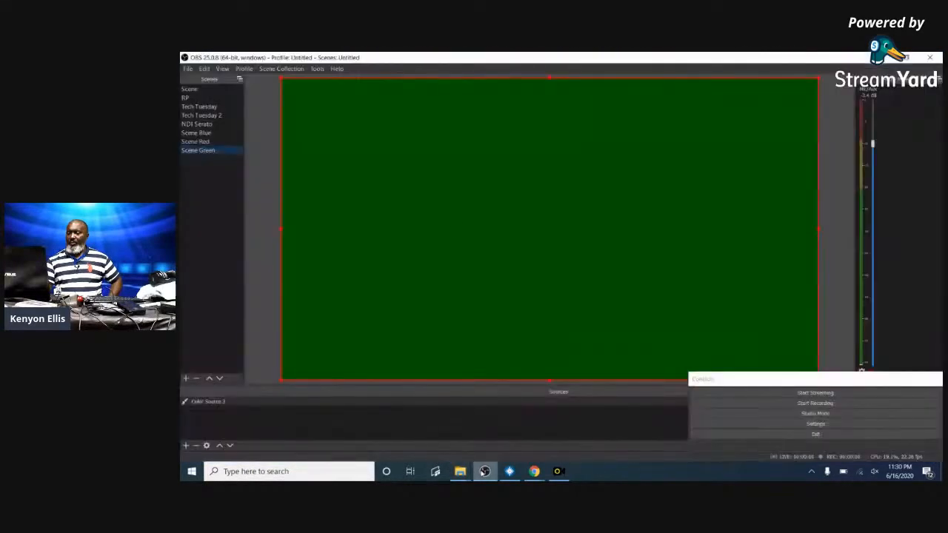
{"action": "left_click", "coordinate": [317, 69]}
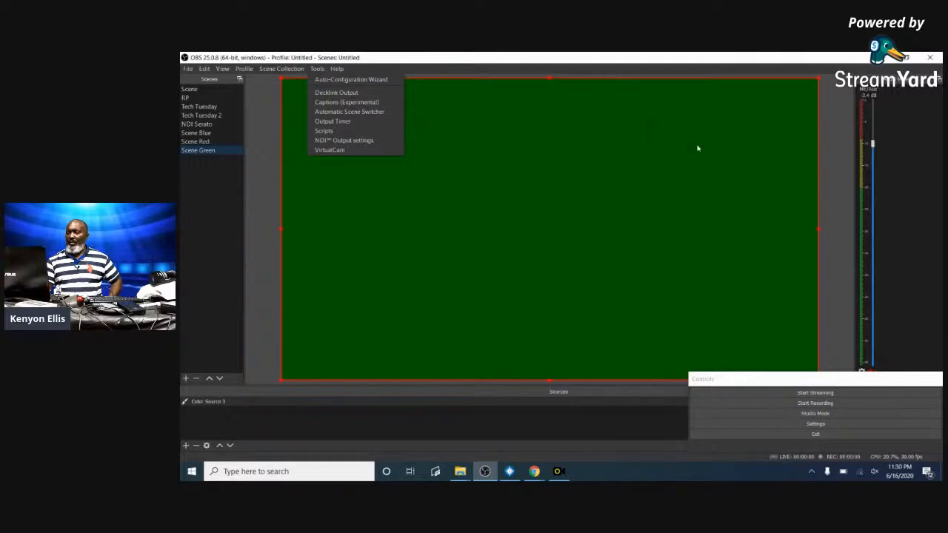
{"action": "left_click", "coordinate": [930, 60]}
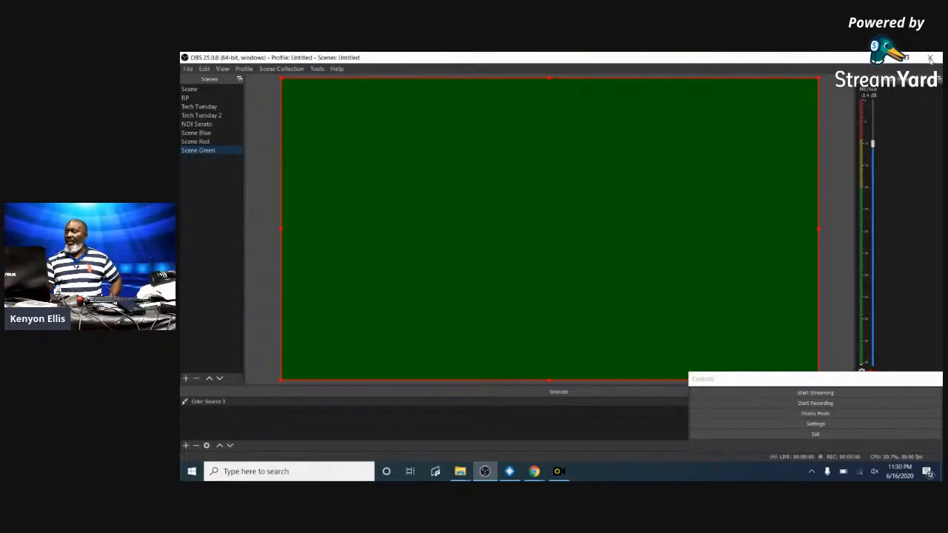
{"action": "left_click", "coordinate": [930, 60]}
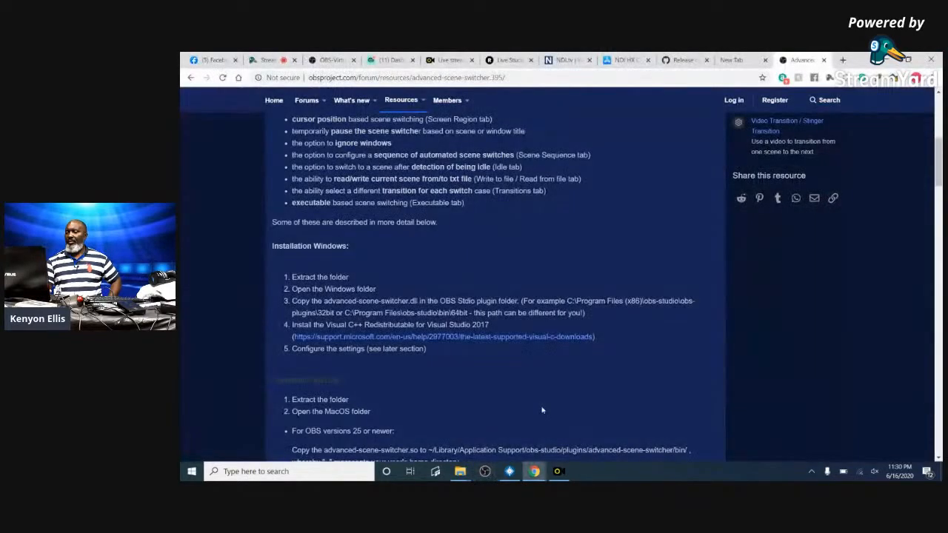
{"action": "left_click", "coordinate": [485, 471]}
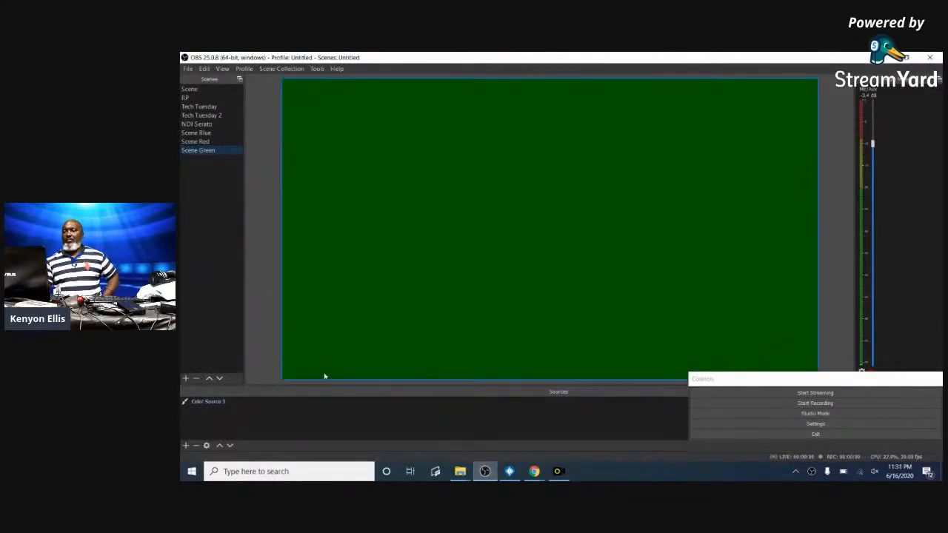
- Check Tools > Scripts, cancel adding a script file, and close the Scripts window
{"action": "left_click", "coordinate": [316, 69]}
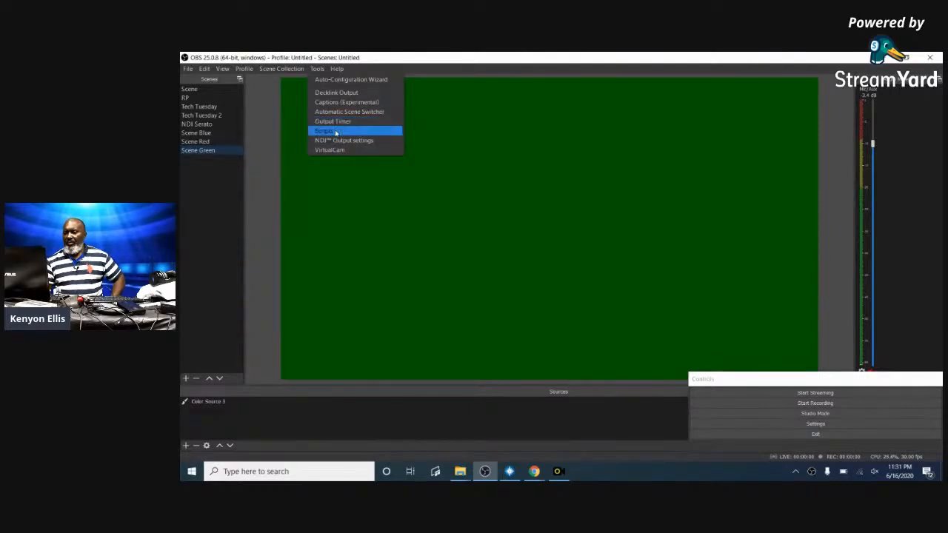
{"action": "left_click", "coordinate": [334, 131]}
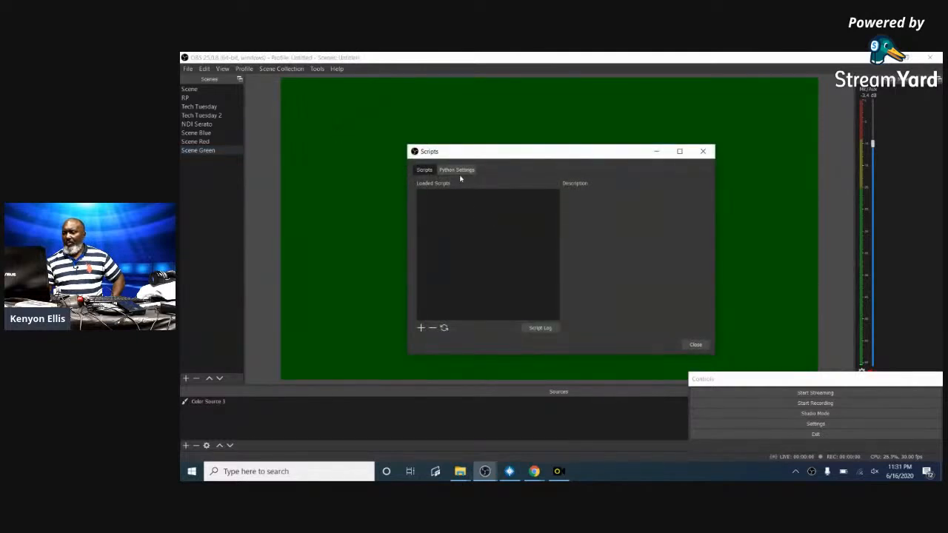
{"action": "left_click", "coordinate": [419, 328]}
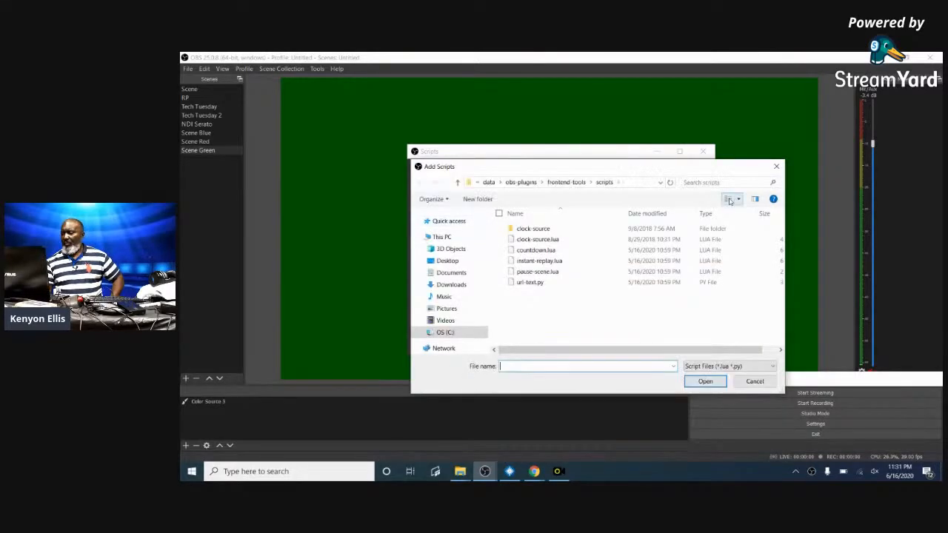
{"action": "left_click", "coordinate": [776, 166]}
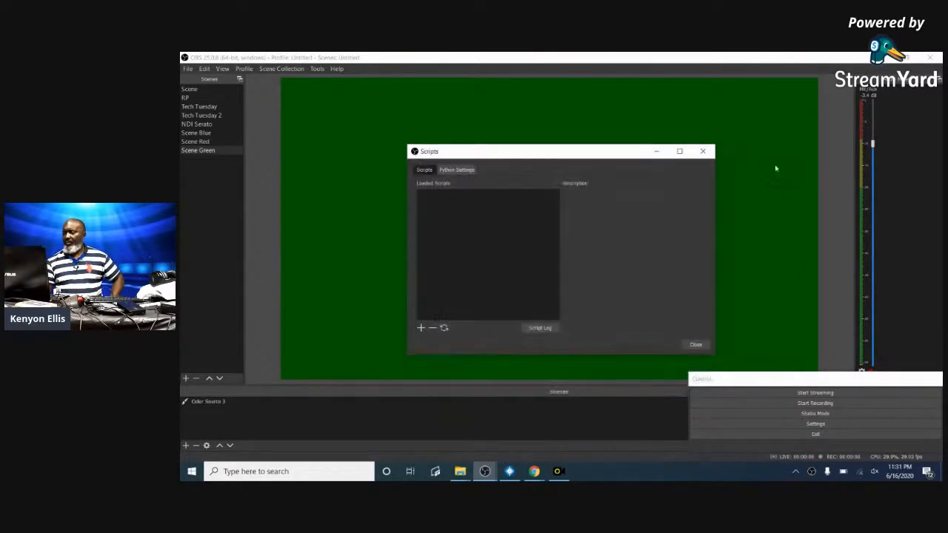
{"action": "left_click", "coordinate": [703, 151]}
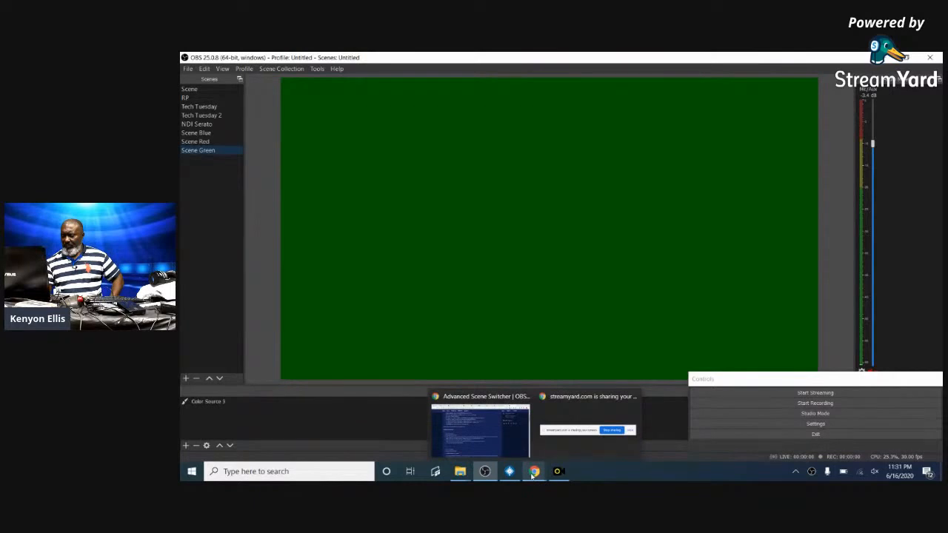
- Bring the Advanced Scene Switcher forum page forward, then open and dismiss the Start menu account options
{"action": "left_click", "coordinate": [480, 430]}
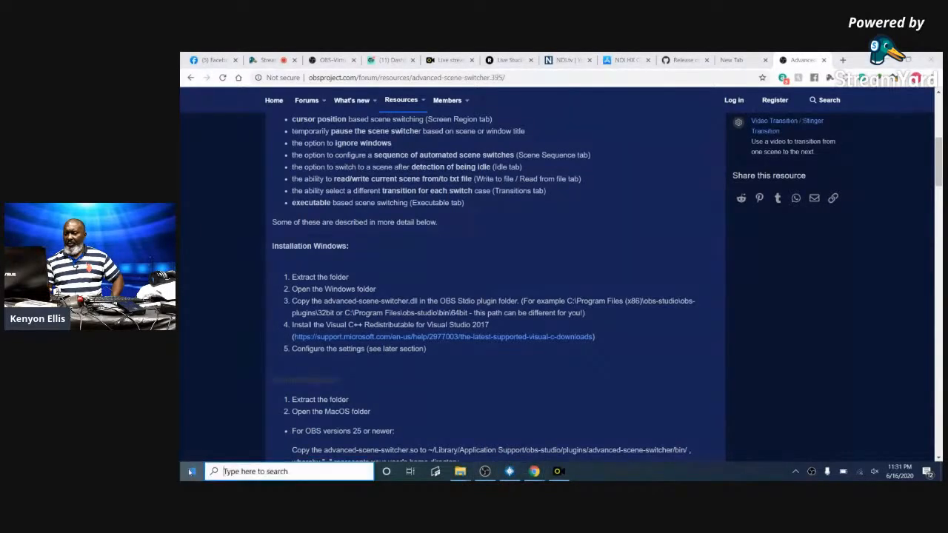
{"action": "left_click", "coordinate": [190, 471]}
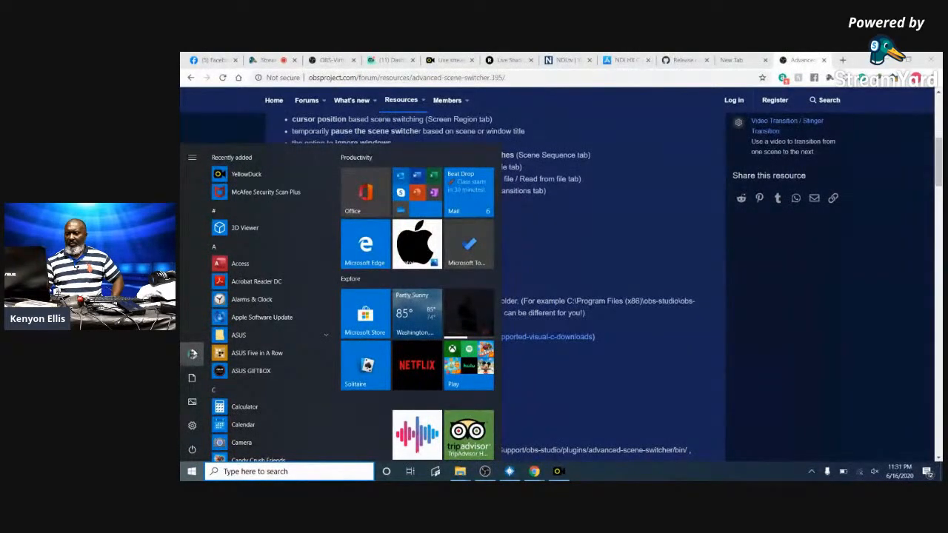
{"action": "left_click", "coordinate": [192, 354]}
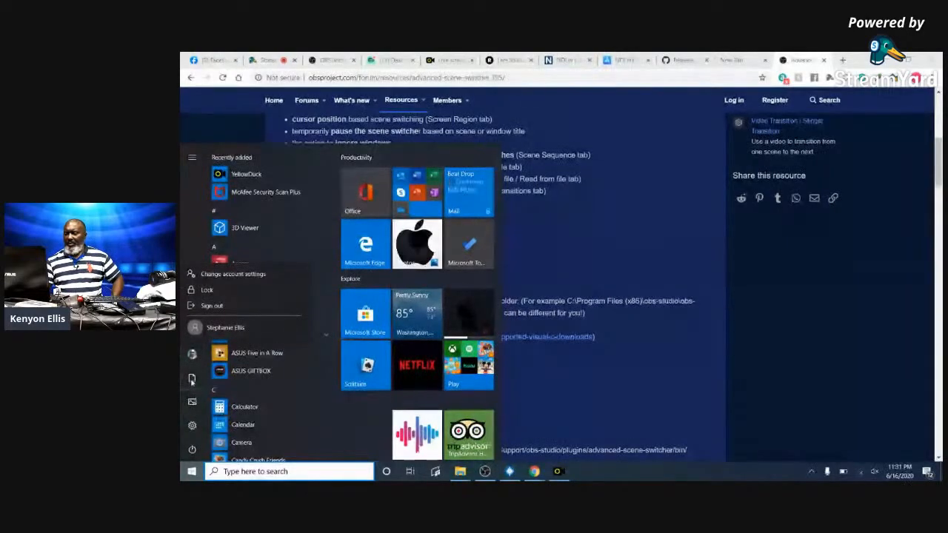
{"action": "key", "text": "Escape"}
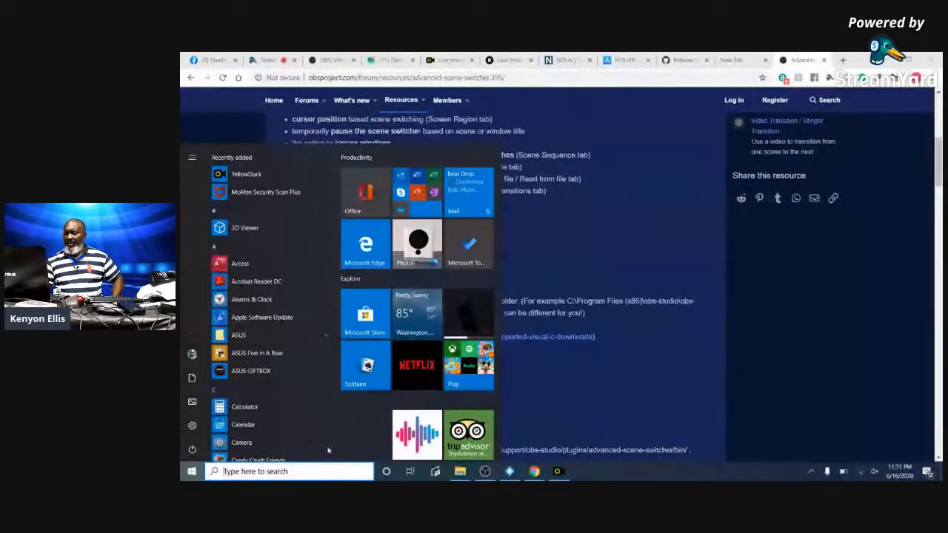
{"action": "mouse_move", "coordinate": [464, 477]}
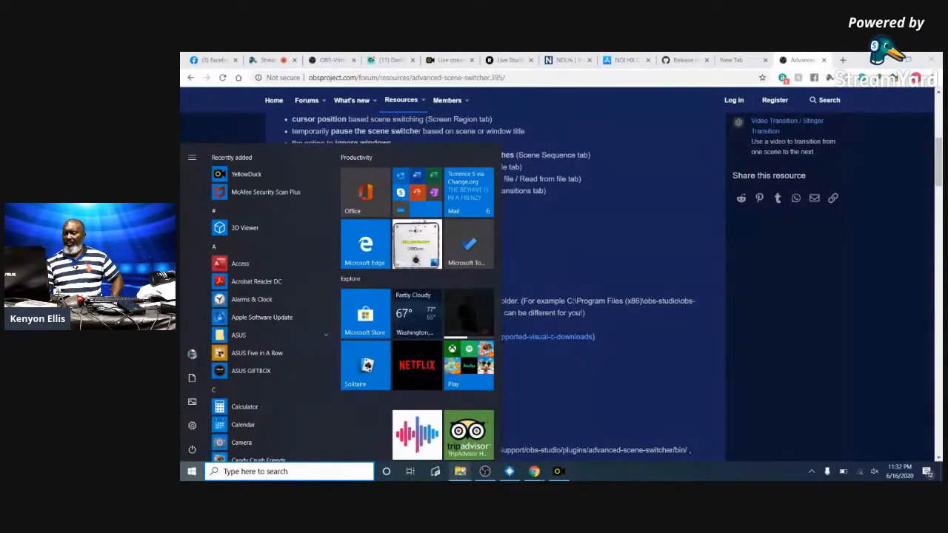
- Switch between the forum page and plugin folders to bring the extracted SceneSwitcher 64bit folder forward
{"action": "left_click", "coordinate": [493, 438]}
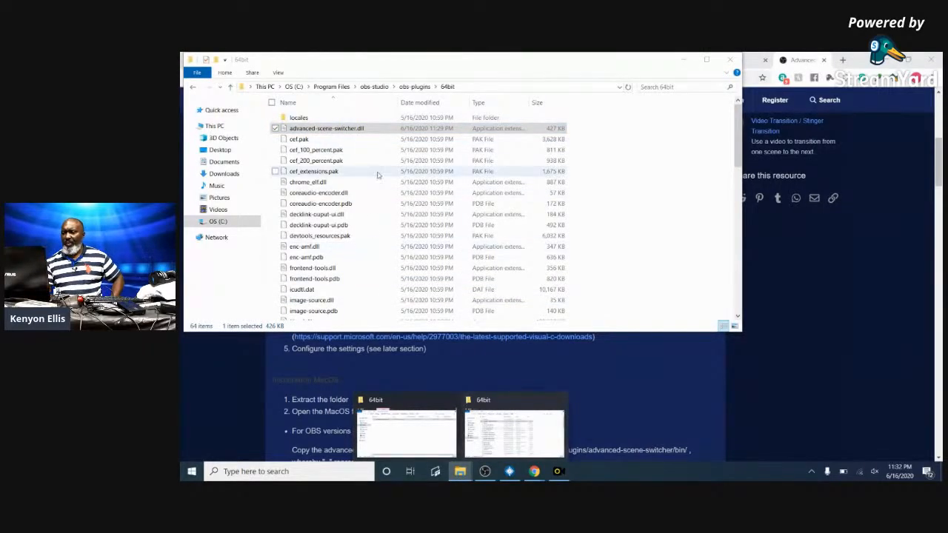
{"action": "left_click", "coordinate": [644, 132]}
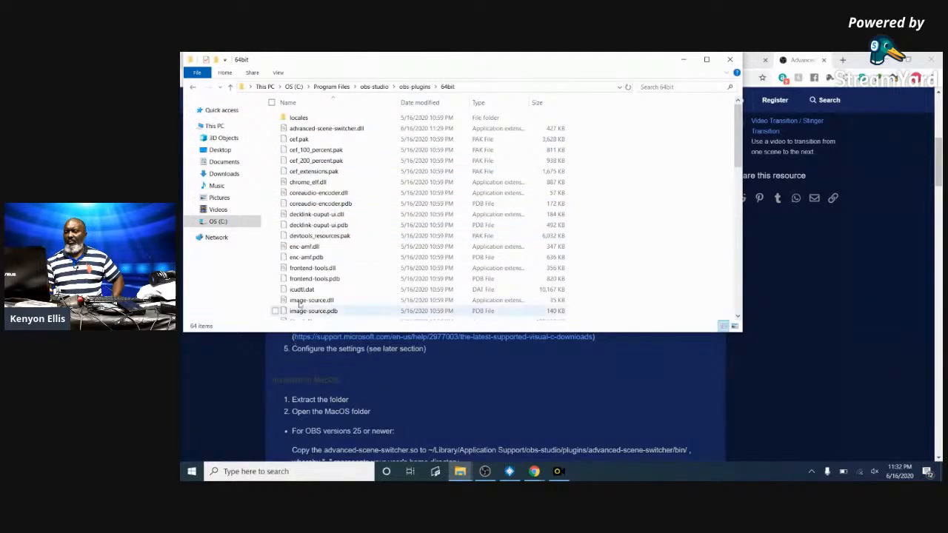
{"action": "left_click", "coordinate": [505, 396]}
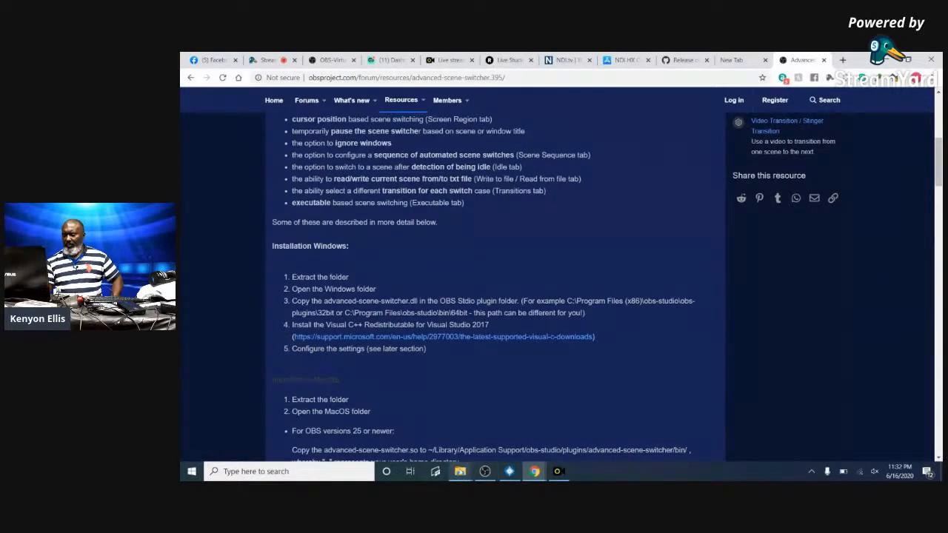
{"action": "mouse_move", "coordinate": [459, 472]}
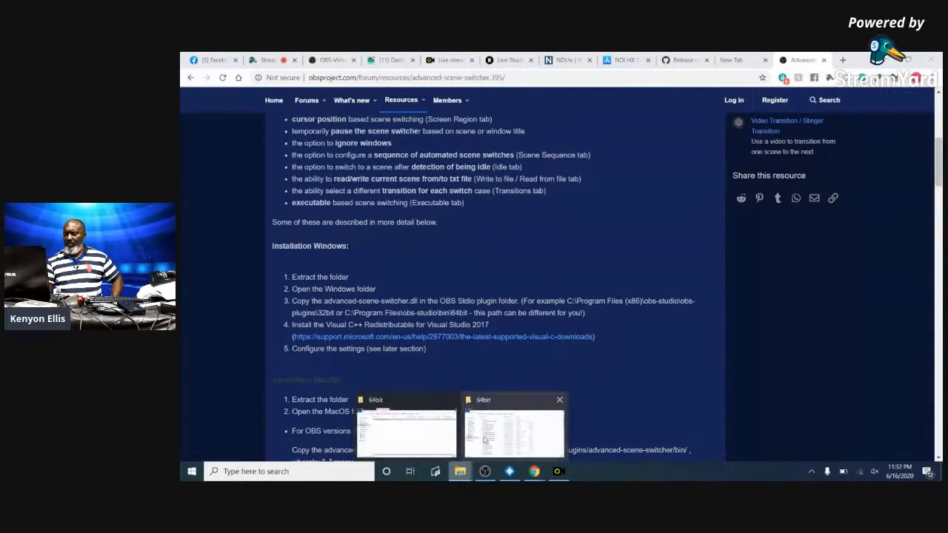
{"action": "left_click", "coordinate": [502, 432]}
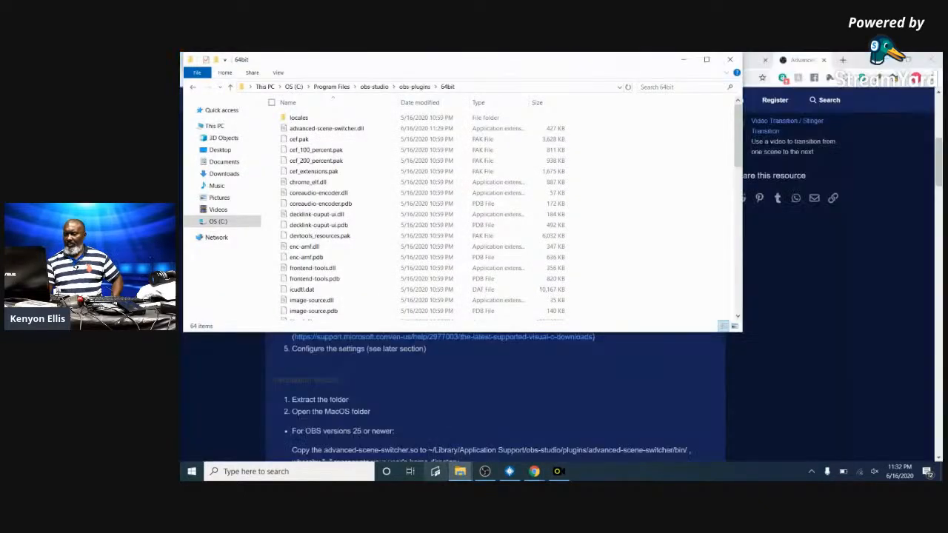
{"action": "mouse_move", "coordinate": [459, 472]}
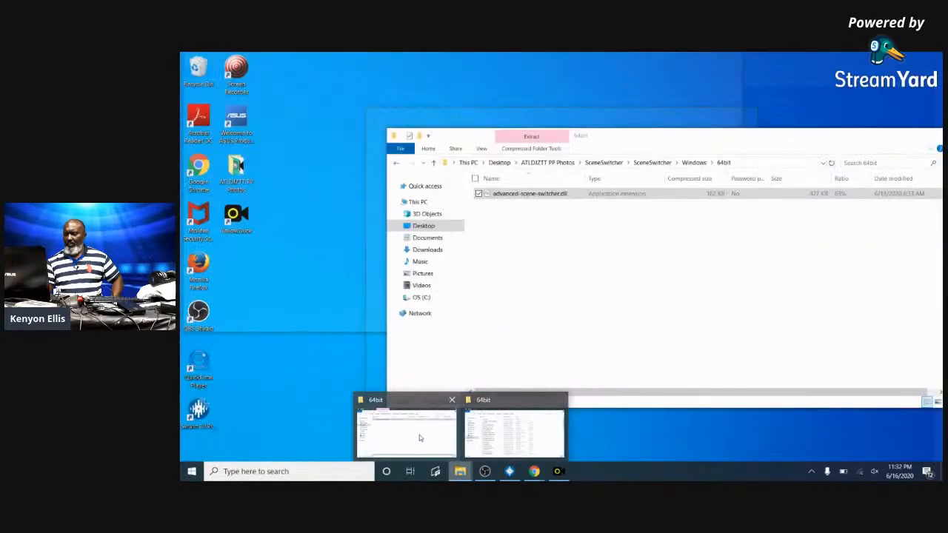
{"action": "left_click", "coordinate": [419, 434]}
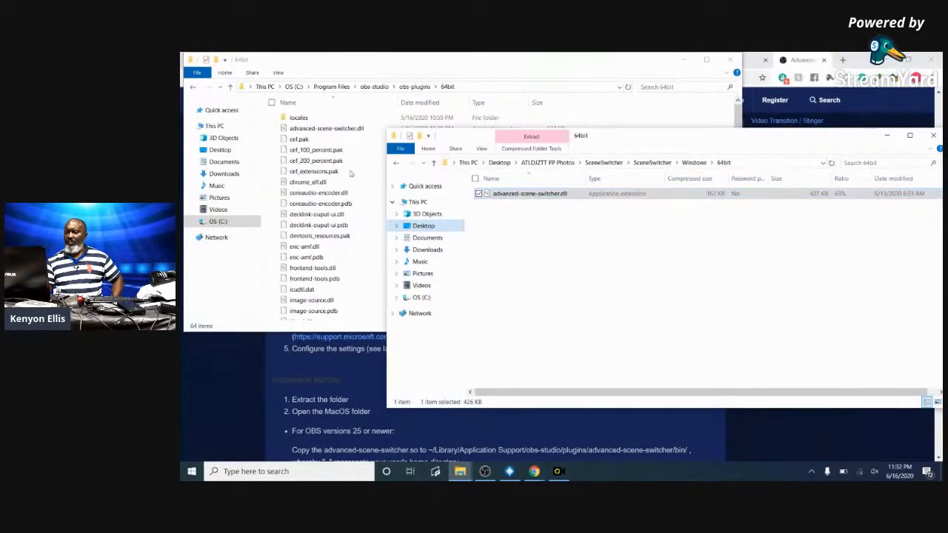
- Copy advanced-scene-switcher.dll into obs-plugins\32bit, granting administrator permission
{"action": "left_click", "coordinate": [193, 87]}
{"action": "left_click", "coordinate": [296, 117]}
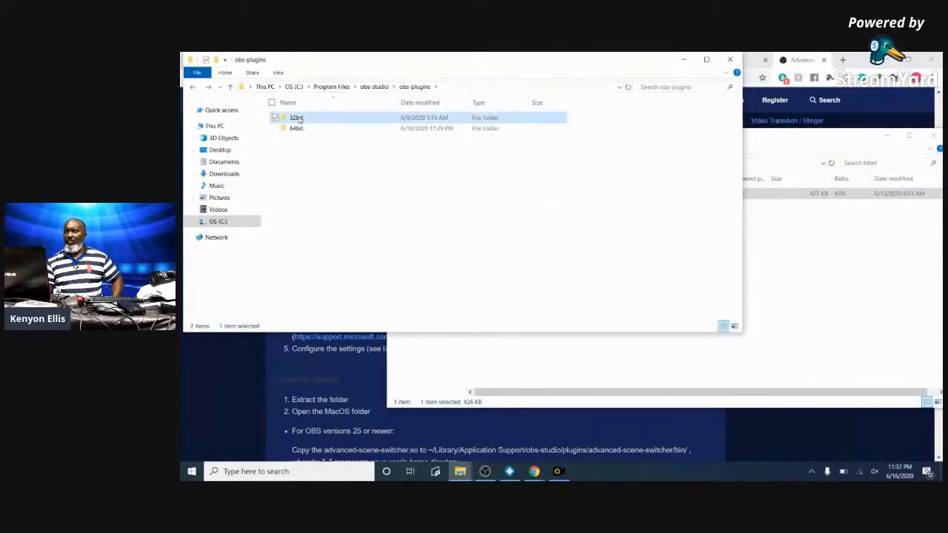
{"action": "double_click", "coordinate": [296, 117]}
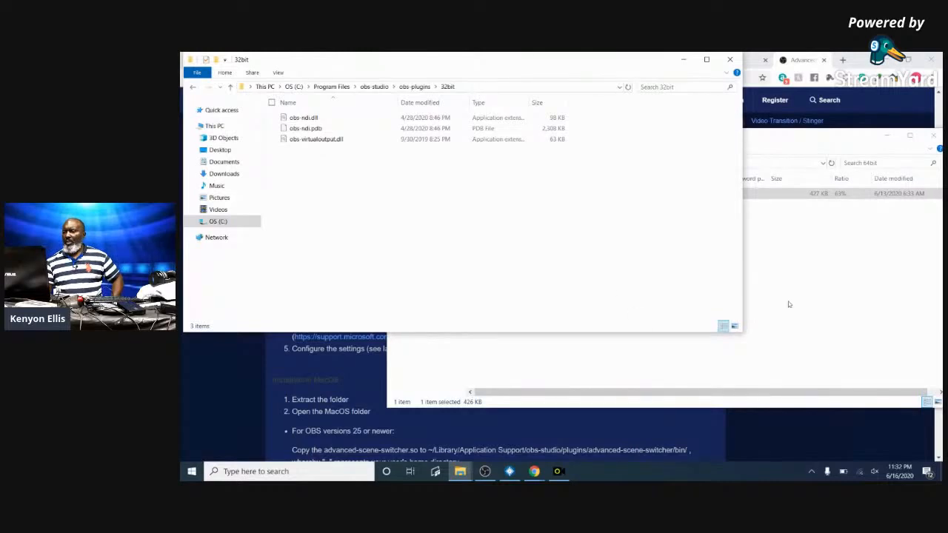
{"action": "left_click", "coordinate": [829, 284]}
{"action": "left_click_drag", "start_coordinate": [548, 194], "coordinate": [323, 222]}
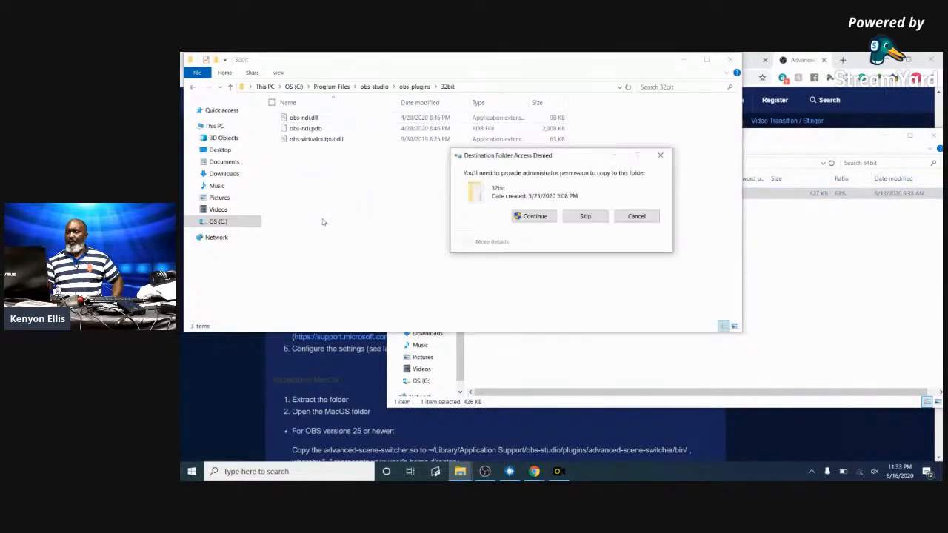
{"action": "left_click", "coordinate": [535, 216]}
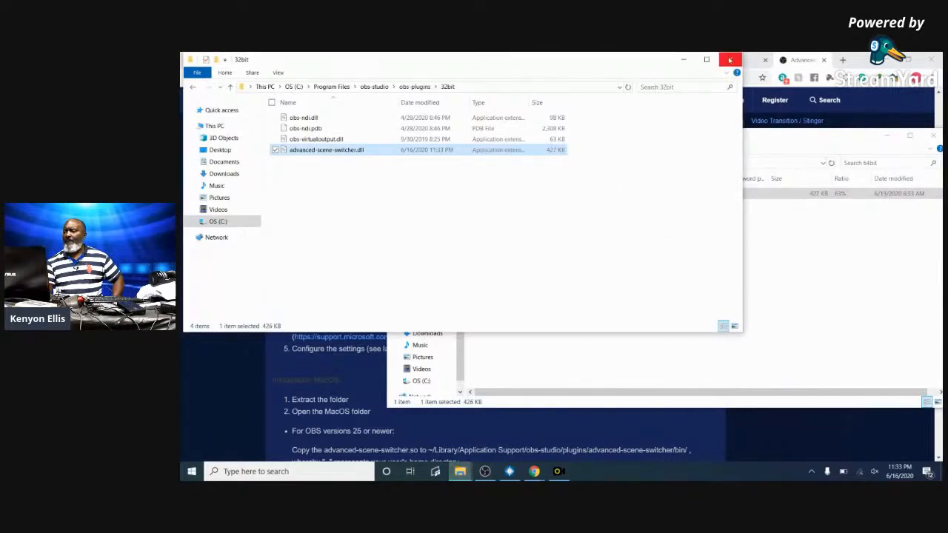
{"action": "left_click", "coordinate": [484, 471]}
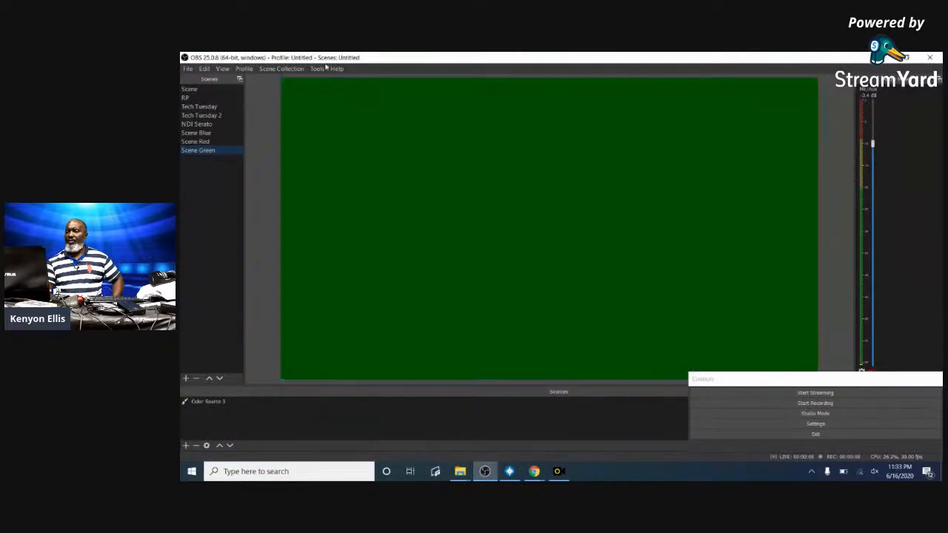
- Check OBS's Tools and Profile menus for the scene switcher, then quit OBS Studio
{"action": "left_click", "coordinate": [317, 69]}
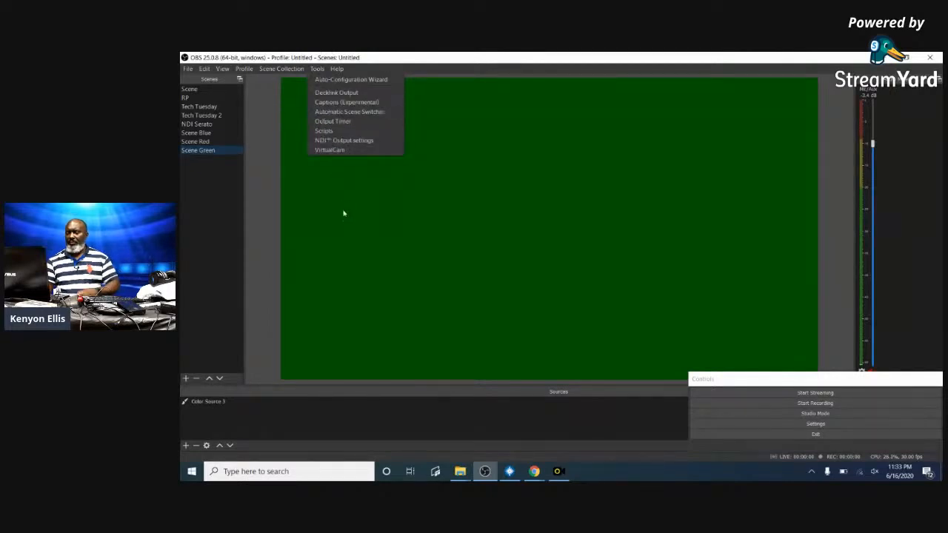
{"action": "left_click", "coordinate": [300, 57]}
{"action": "left_click", "coordinate": [238, 68]}
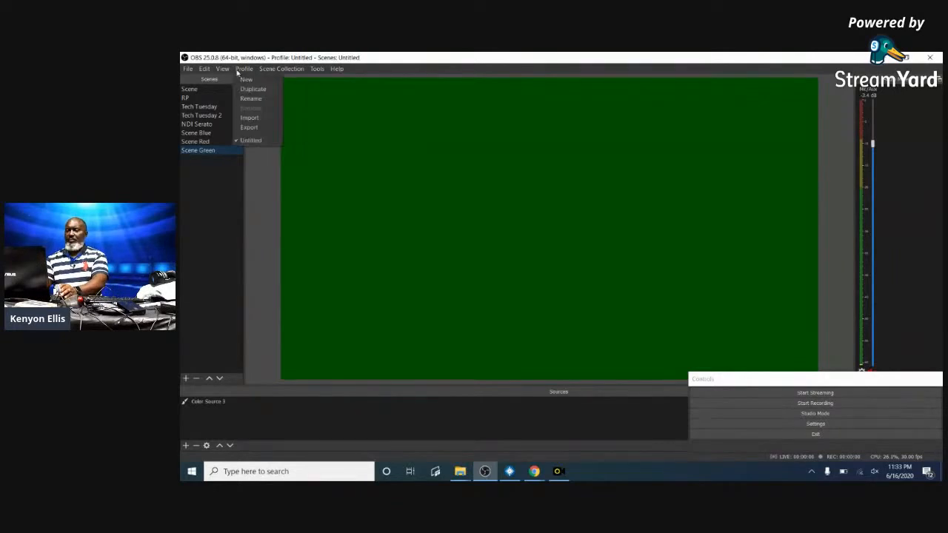
{"action": "left_click", "coordinate": [316, 69]}
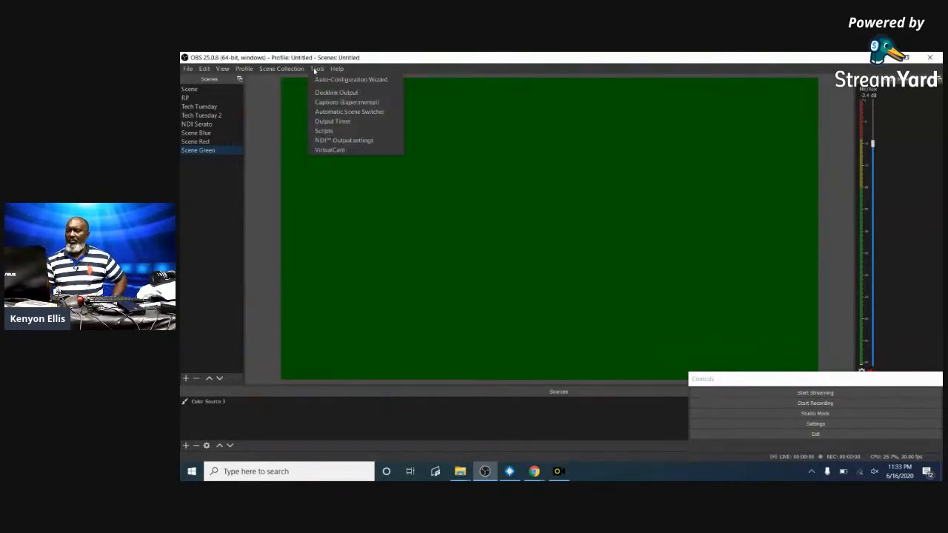
{"action": "left_click", "coordinate": [930, 59]}
{"action": "left_click", "coordinate": [930, 59]}
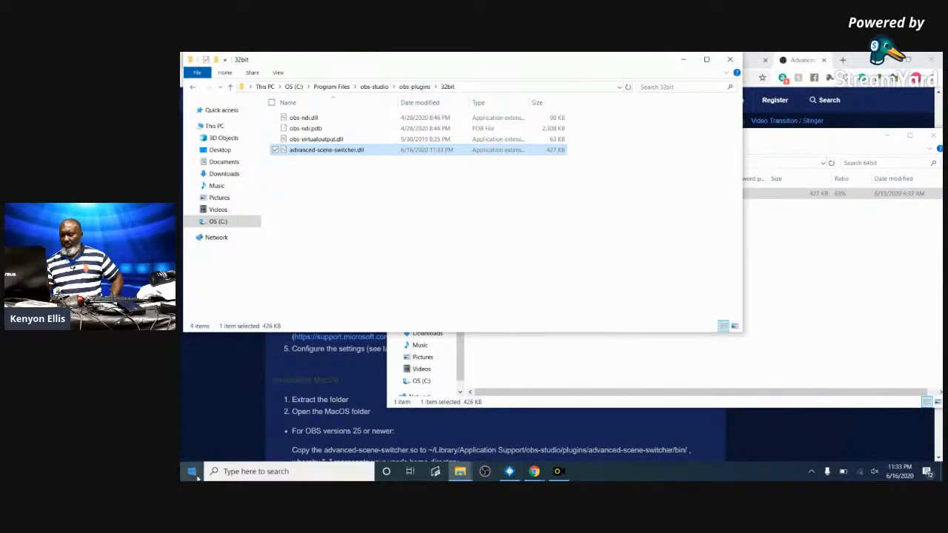
- Minimise all windows to the desktop and view File Explorer's frequent folders list
{"action": "left_click", "coordinate": [194, 472]}
{"action": "right_click", "coordinate": [194, 472]}
{"action": "left_click", "coordinate": [222, 457]}
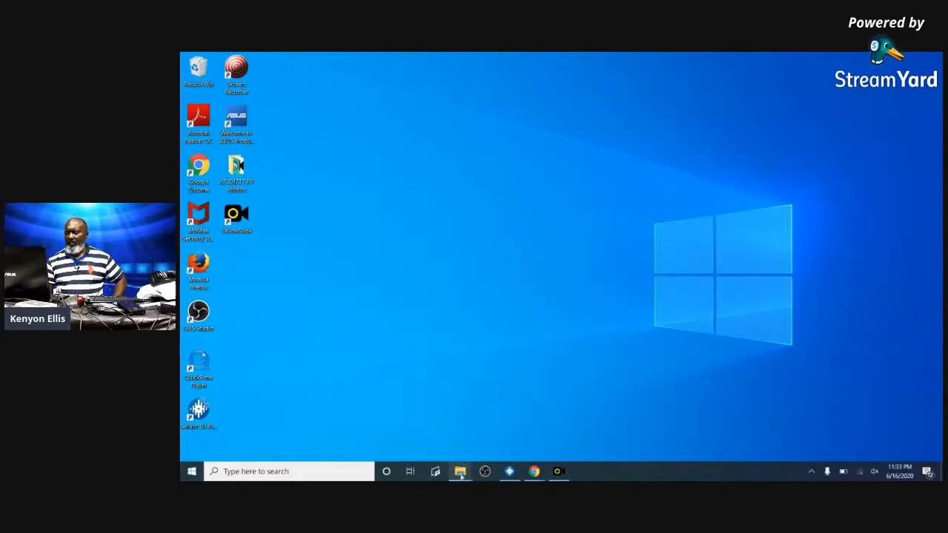
{"action": "mouse_move", "coordinate": [460, 474]}
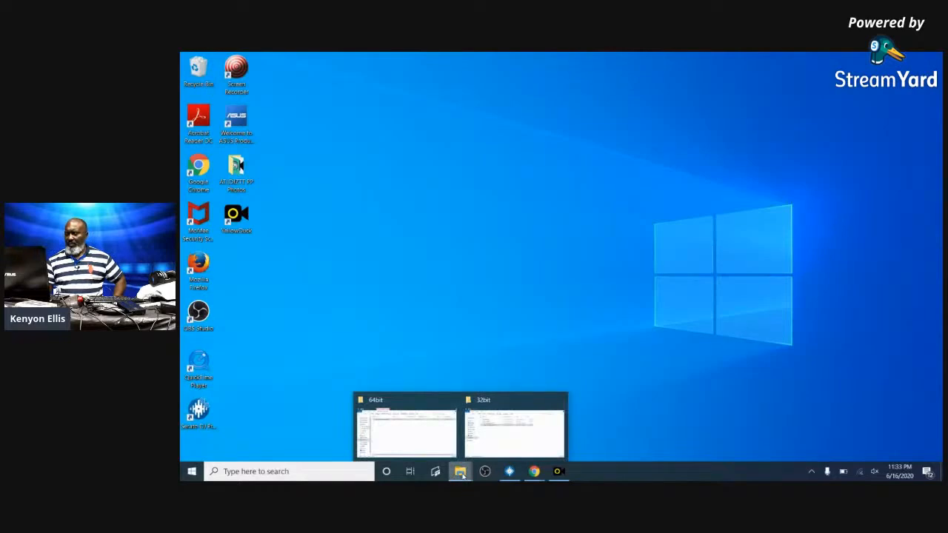
{"action": "right_click", "coordinate": [458, 478]}
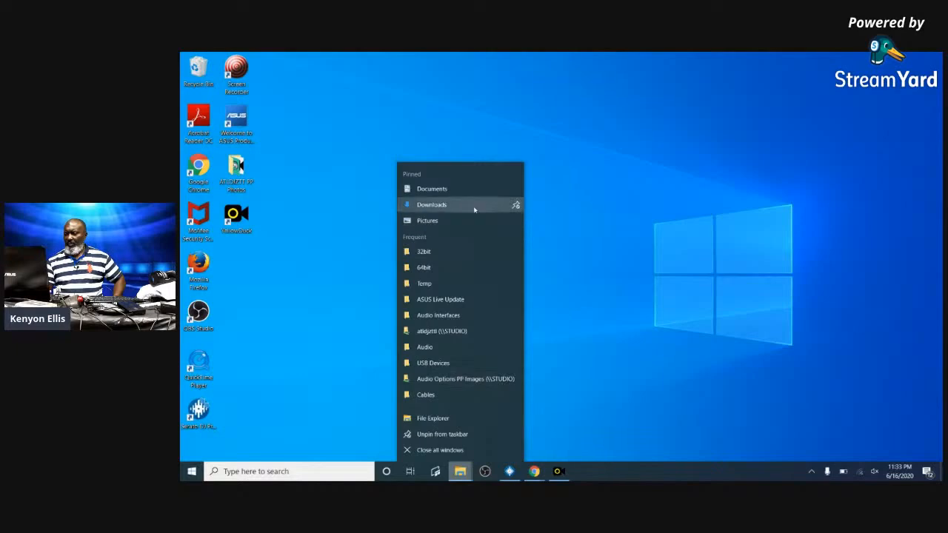
{"action": "left_click", "coordinate": [279, 428]}
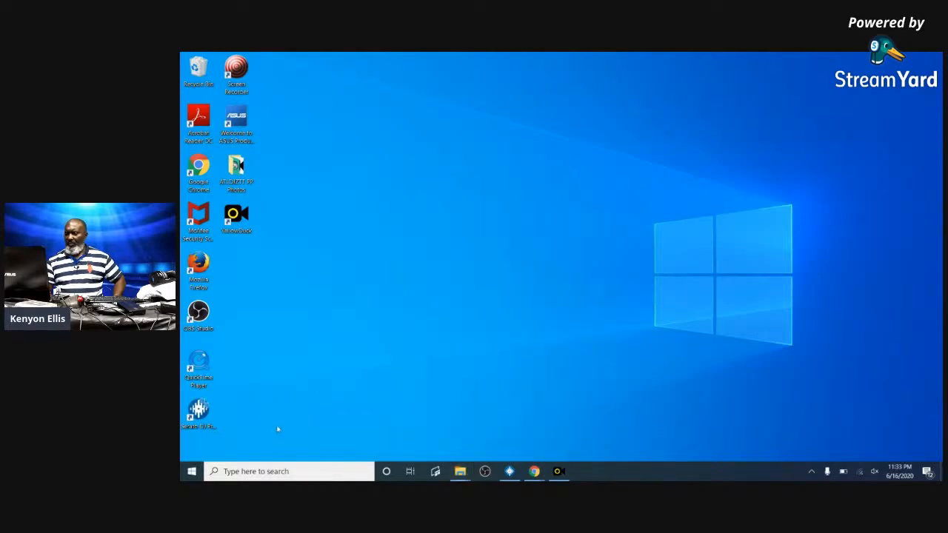
- Search 'con' from the Start menu to open Control Panel, then close it
{"action": "left_click", "coordinate": [191, 470]}
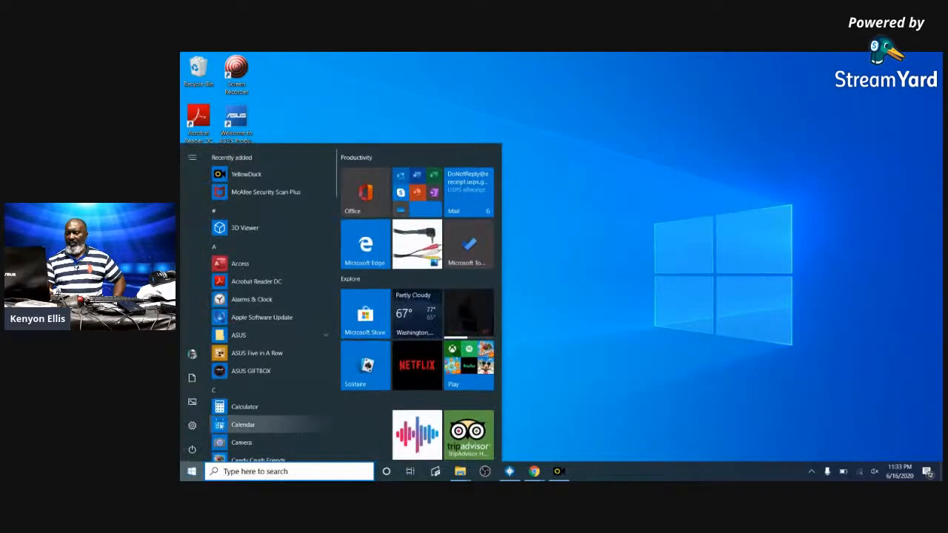
{"action": "left_click", "coordinate": [279, 474]}
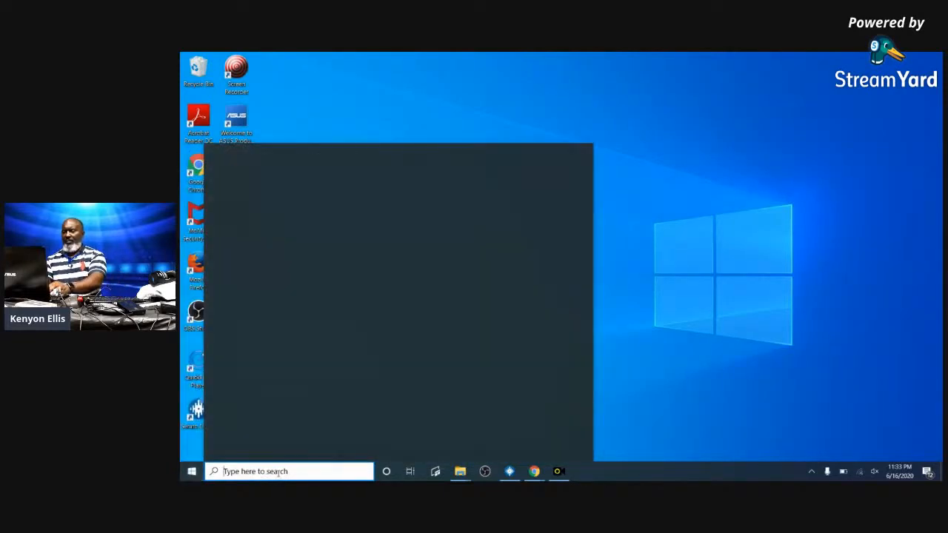
{"action": "type", "text": "con"}
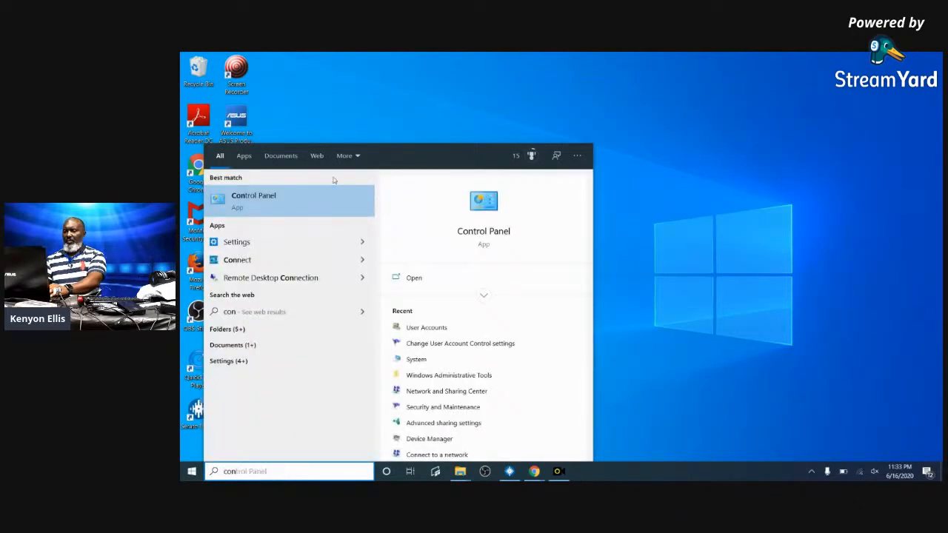
{"action": "left_click", "coordinate": [307, 203]}
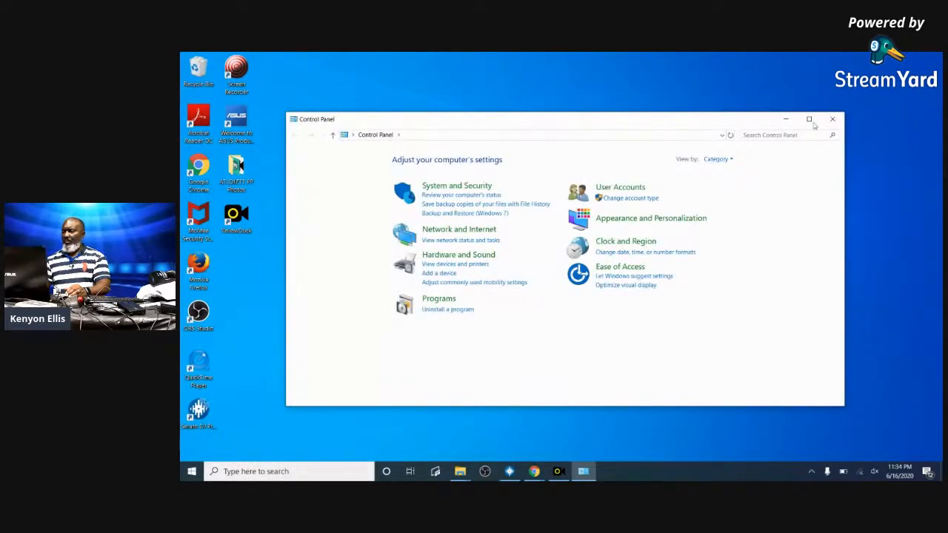
{"action": "left_click", "coordinate": [832, 118]}
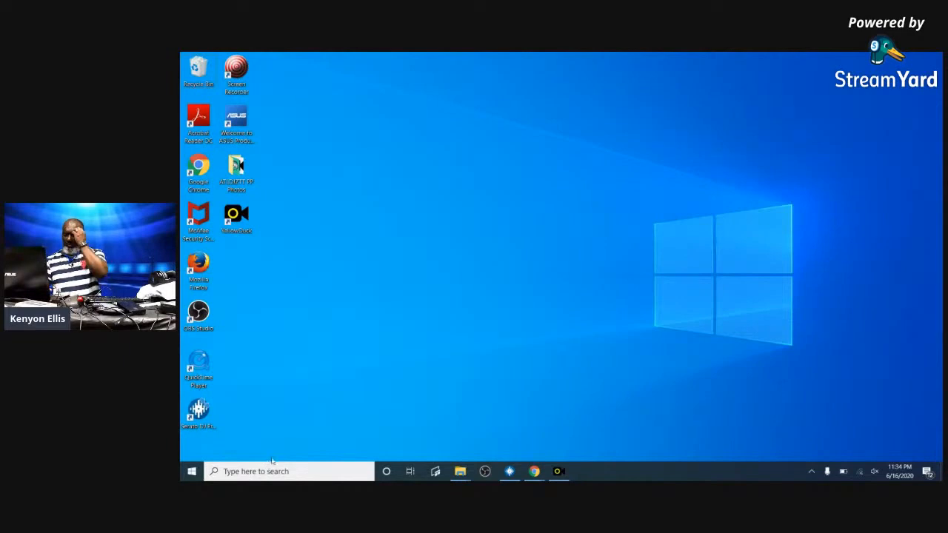
- Open the System information window from a 'co' search and close it again
{"action": "left_click", "coordinate": [269, 468]}
{"action": "type", "text": "co"}
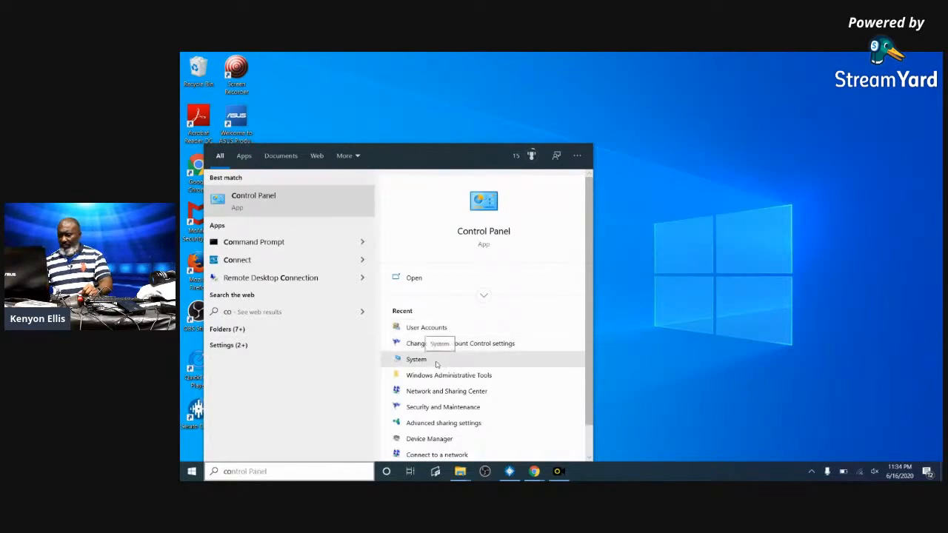
{"action": "left_click", "coordinate": [436, 363]}
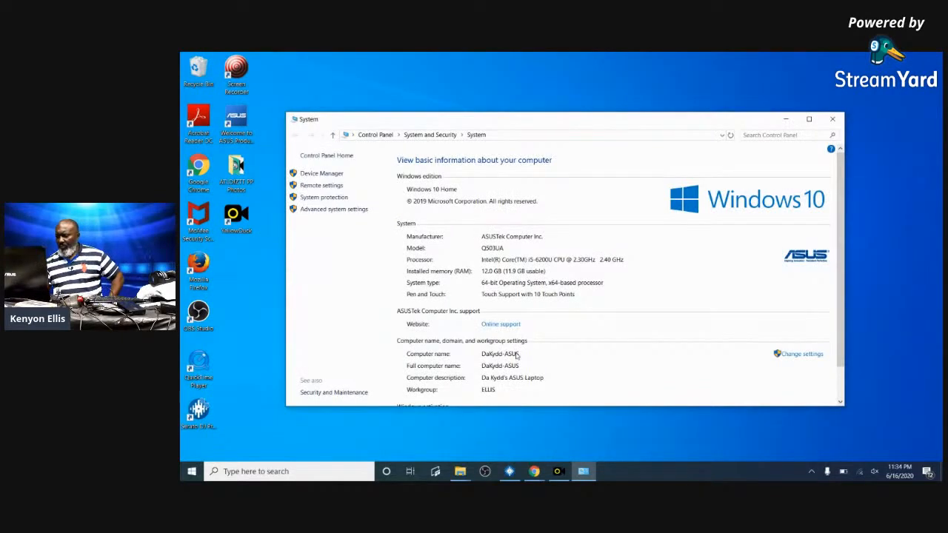
{"action": "left_click", "coordinate": [835, 118]}
- Bring obs-plugins\32bit forward and attempt, then cancel, renaming advanced-scene-switcher.dll
{"action": "mouse_move", "coordinate": [460, 470]}
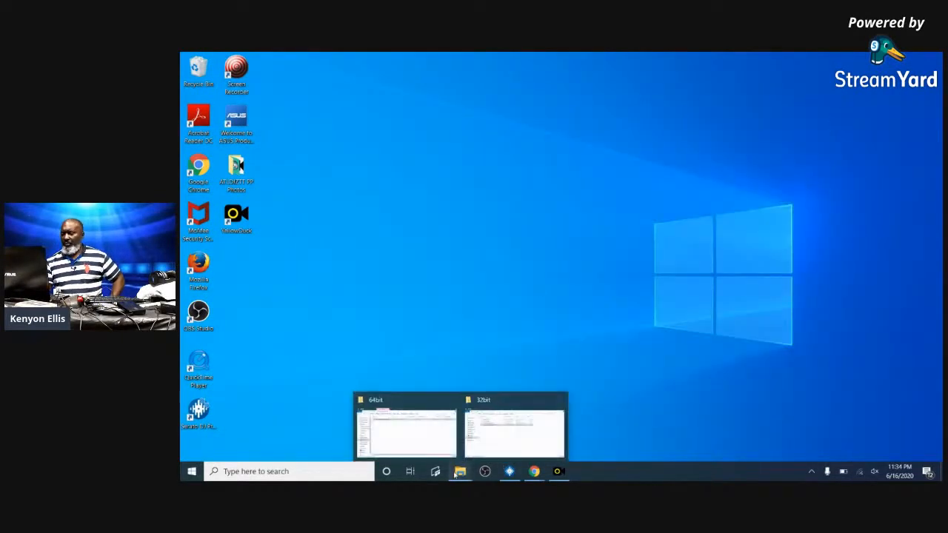
{"action": "left_click", "coordinate": [418, 431]}
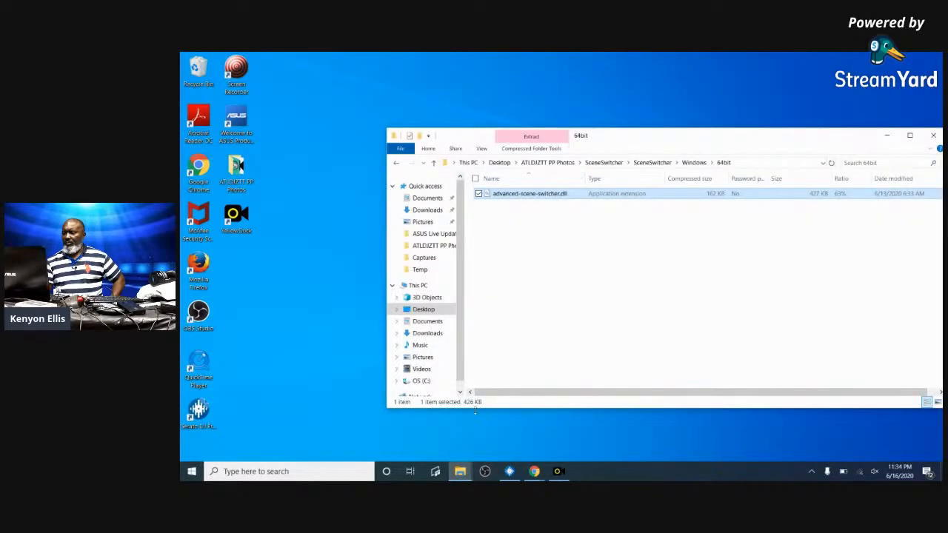
{"action": "mouse_move", "coordinate": [463, 471]}
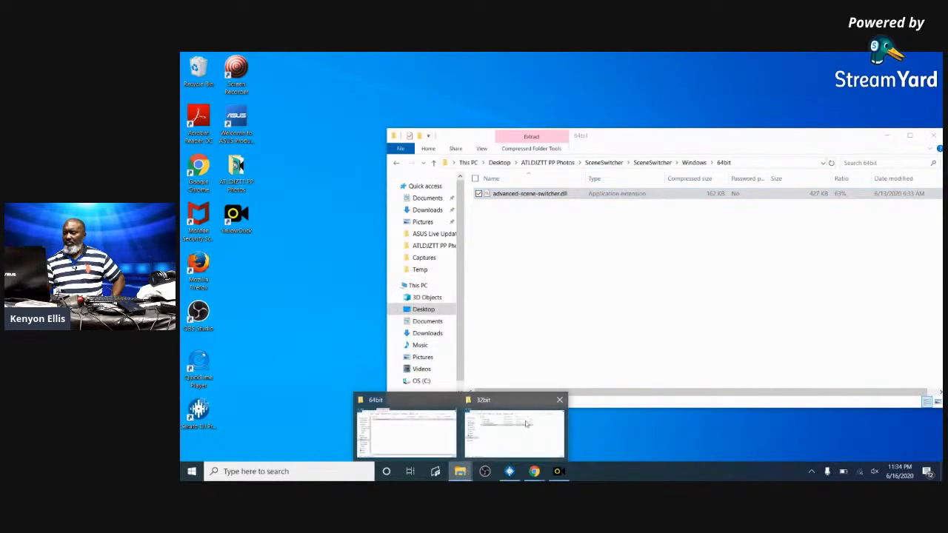
{"action": "left_click", "coordinate": [504, 404]}
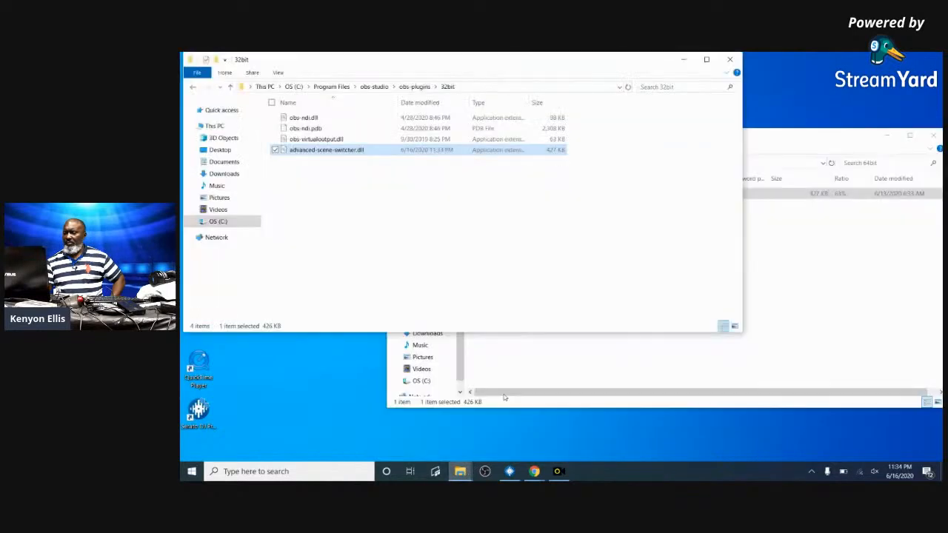
{"action": "left_click", "coordinate": [341, 151]}
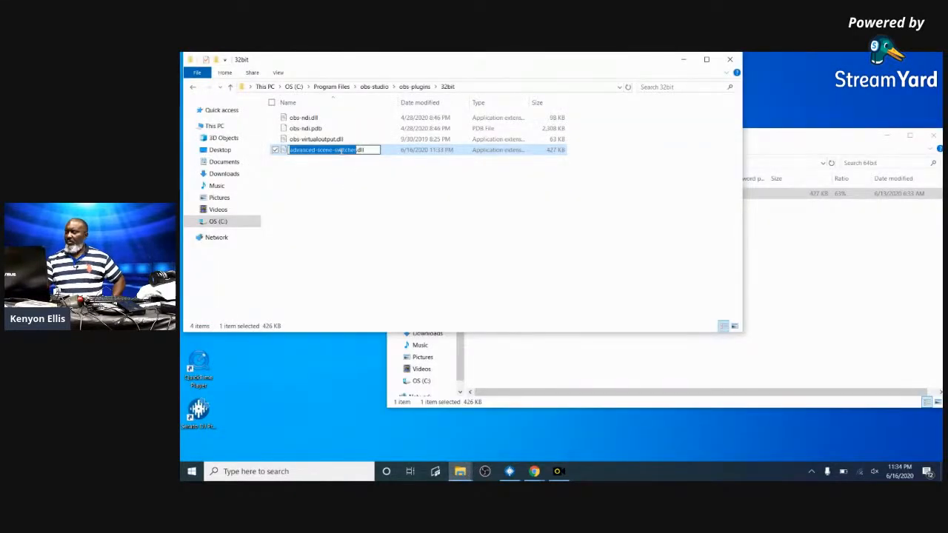
{"action": "key", "text": "BackSpace"}
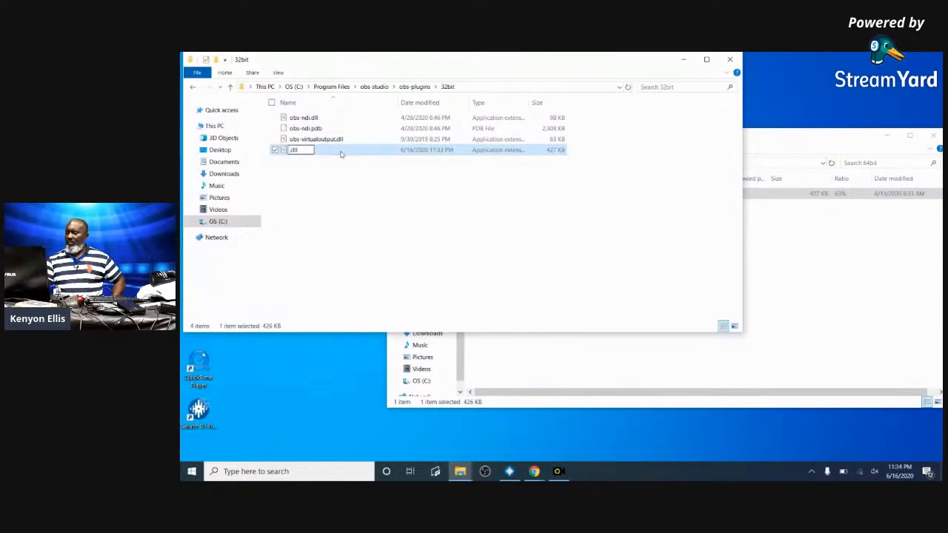
{"action": "left_click", "coordinate": [523, 181]}
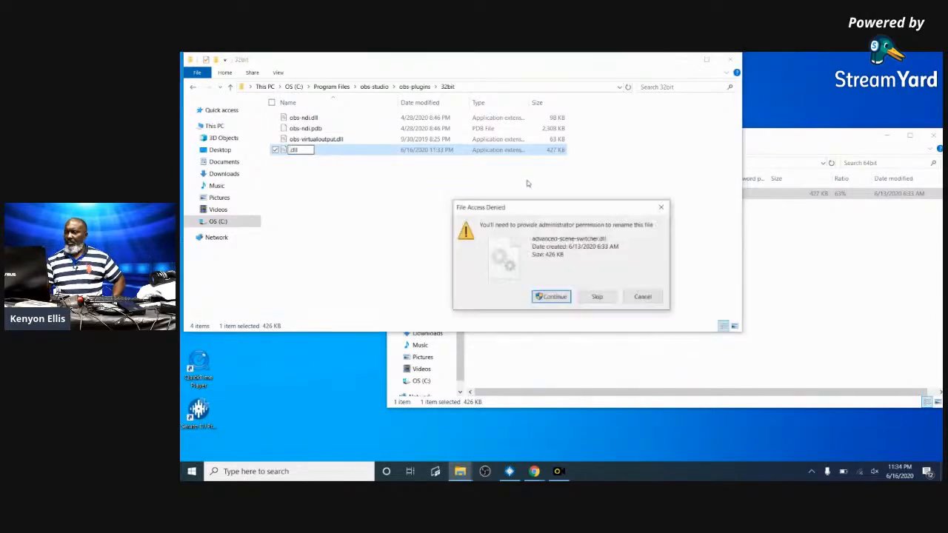
{"action": "left_click", "coordinate": [643, 297]}
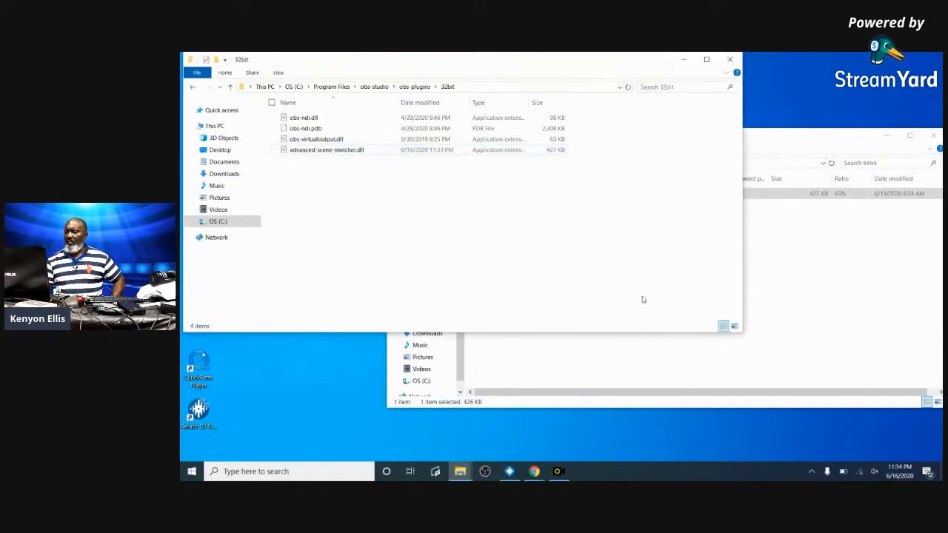
- Delete advanced-scene-switcher.dll from the 32bit folder with admin permission, then open obs-plugins\64bit
{"action": "left_click", "coordinate": [474, 151]}
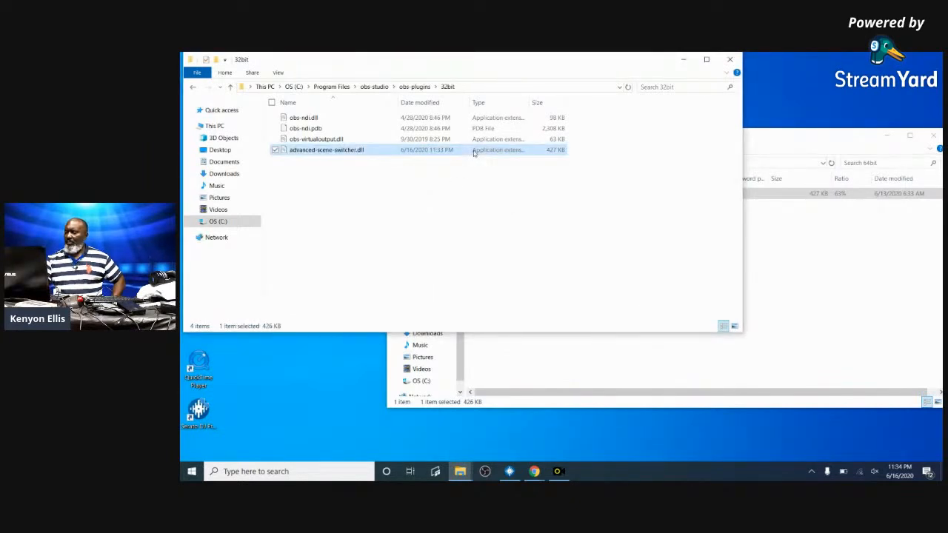
{"action": "key", "text": "Delete"}
{"action": "left_click", "coordinate": [537, 217]}
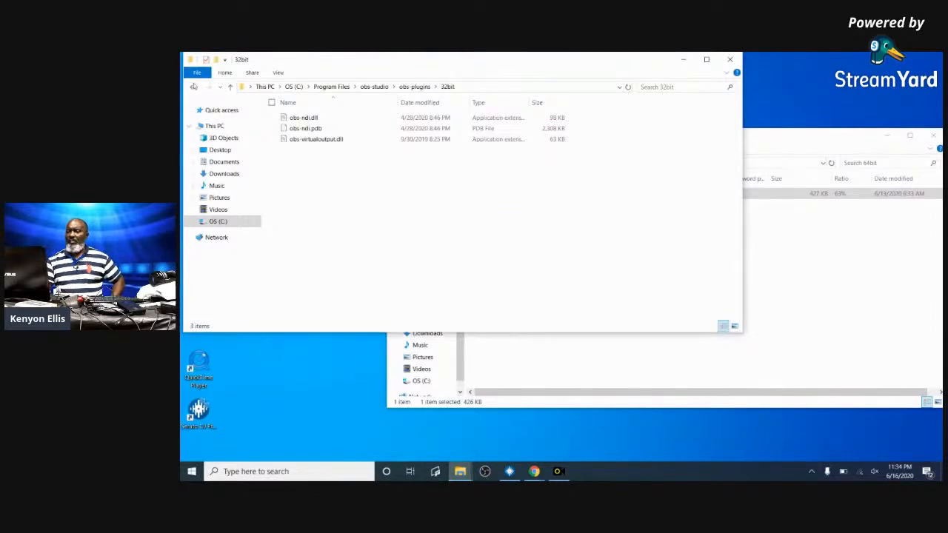
{"action": "left_click", "coordinate": [192, 88]}
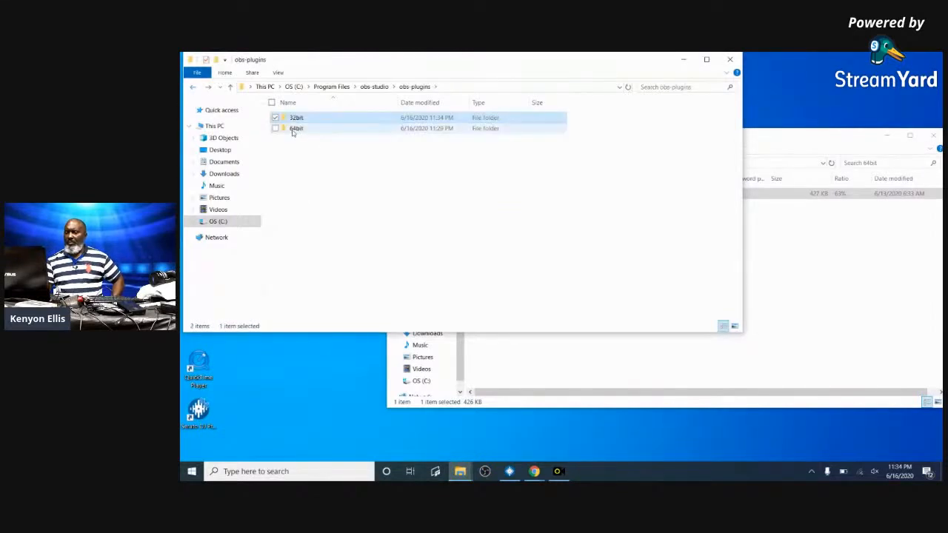
{"action": "left_click", "coordinate": [295, 129]}
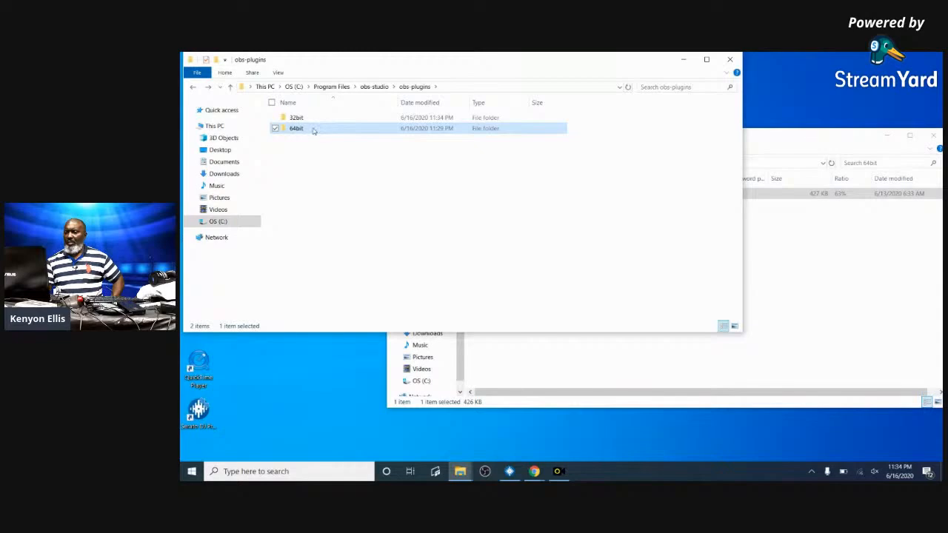
{"action": "double_click", "coordinate": [318, 130]}
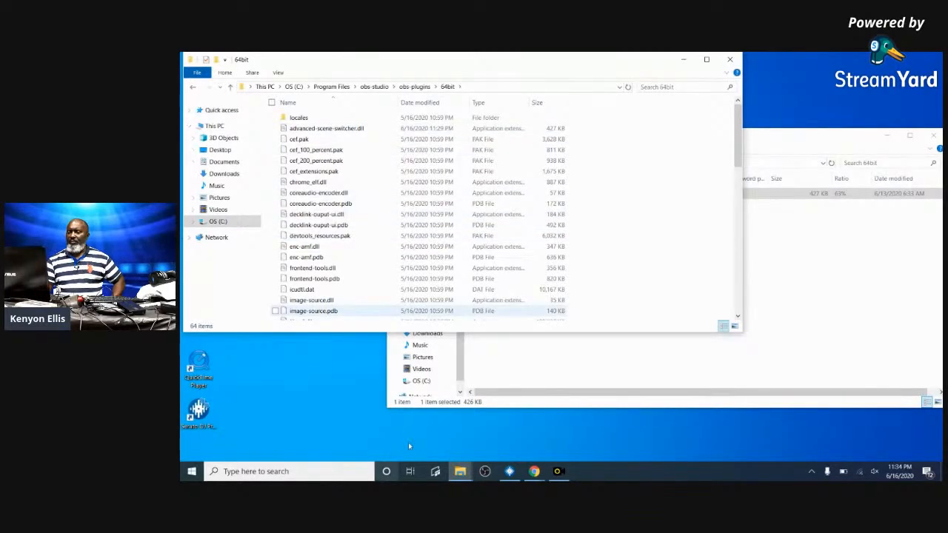
{"action": "left_click", "coordinate": [540, 471]}
- Download vc_redist.x64.exe from the Microsoft Visual C++ downloads page linked on the forum and run it
{"action": "left_click", "coordinate": [499, 439]}
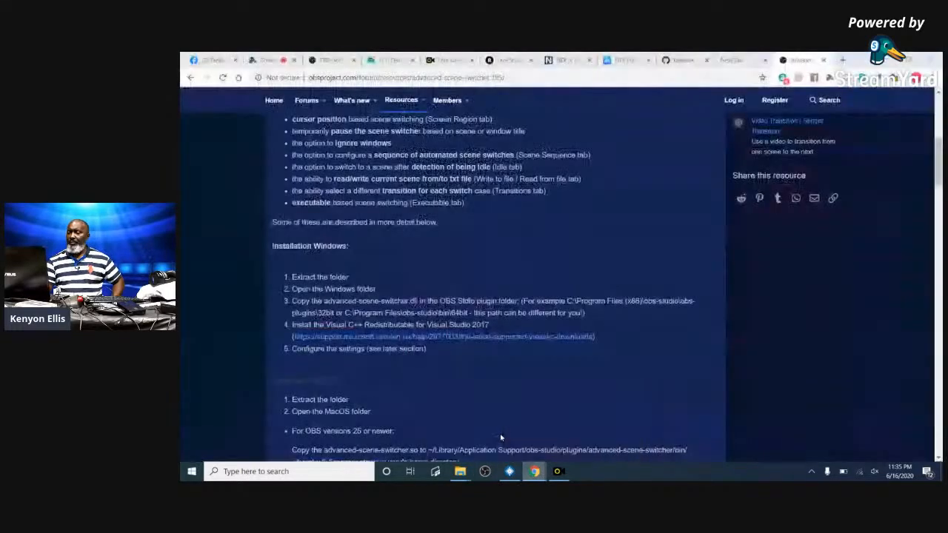
{"action": "left_click", "coordinate": [316, 340]}
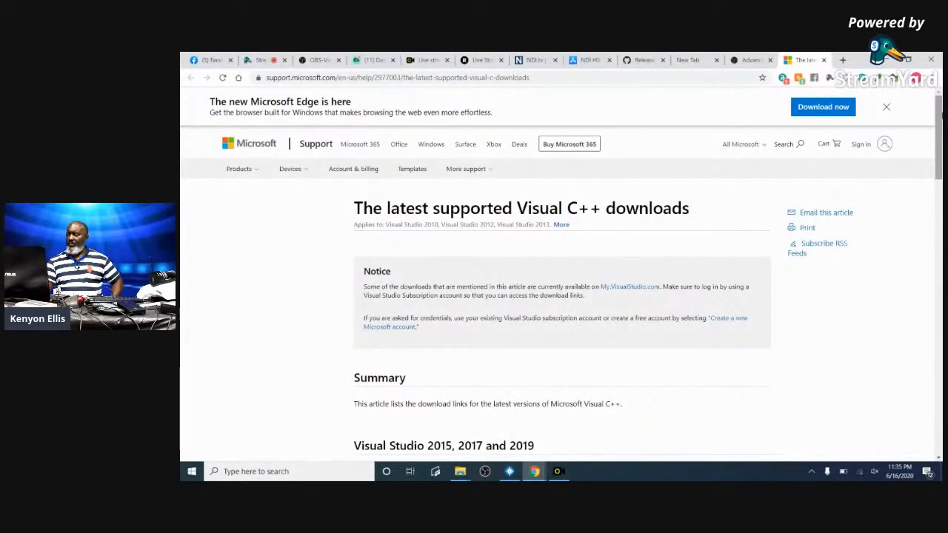
{"action": "mouse_move", "coordinate": [938, 117]}
{"action": "left_mouse_down"}
{"action": "mouse_move", "coordinate": [937, 204]}
{"action": "mouse_move", "coordinate": [934, 172]}
{"action": "left_mouse_up"}
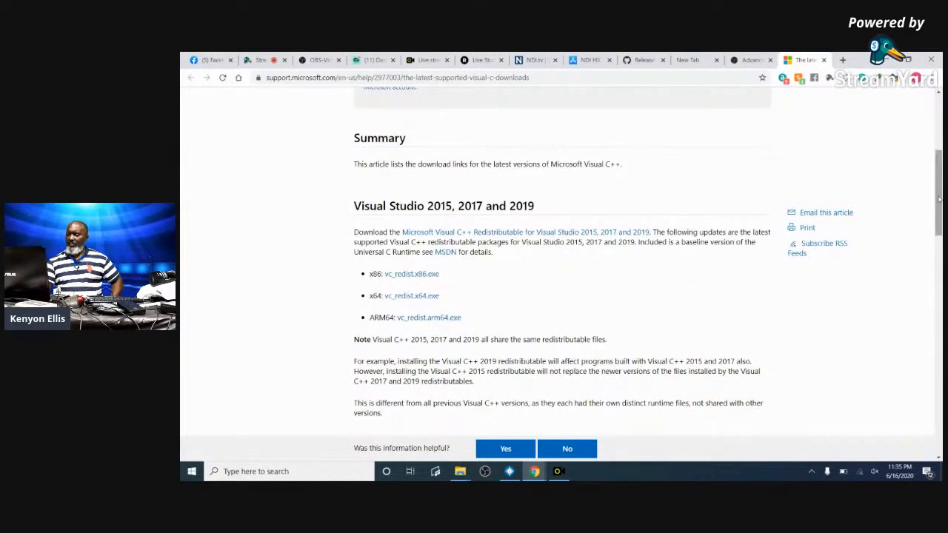
{"action": "left_click", "coordinate": [412, 297]}
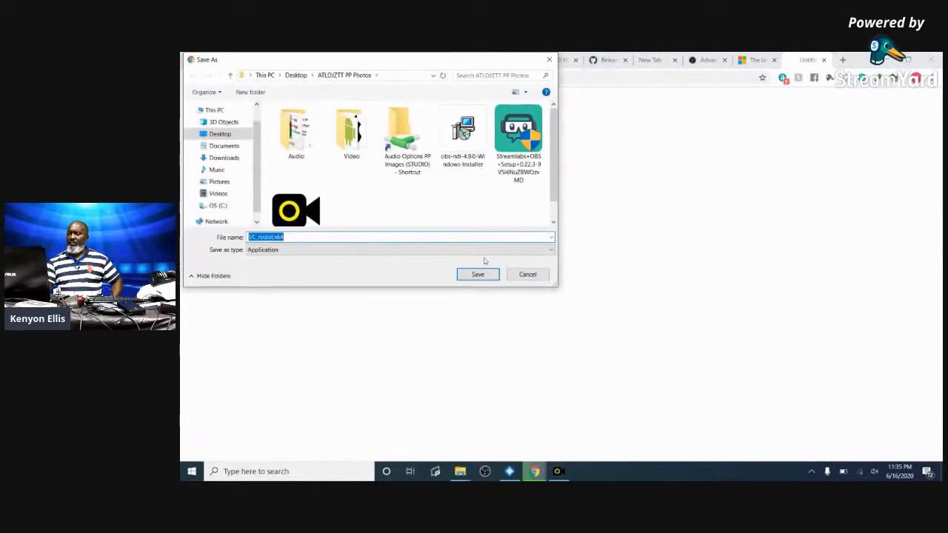
{"action": "left_click", "coordinate": [477, 275]}
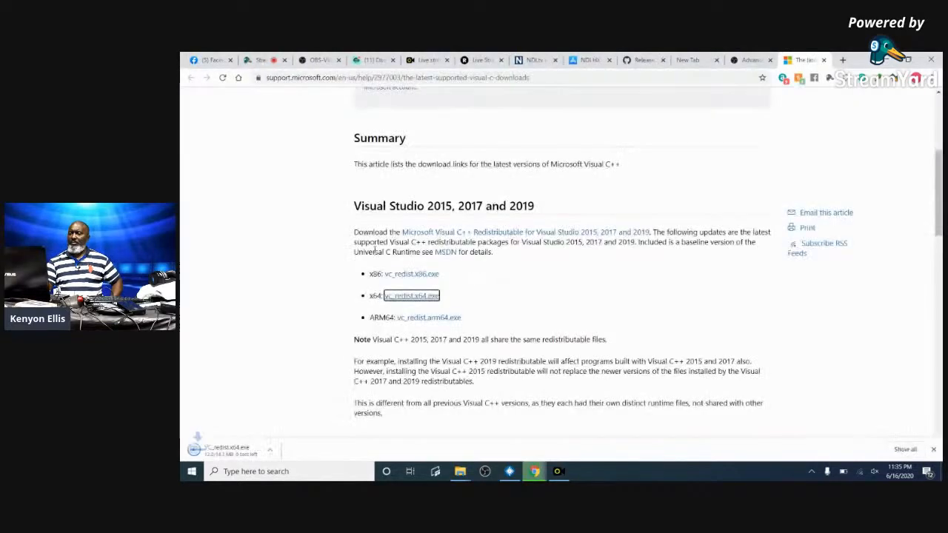
{"action": "left_click", "coordinate": [225, 455]}
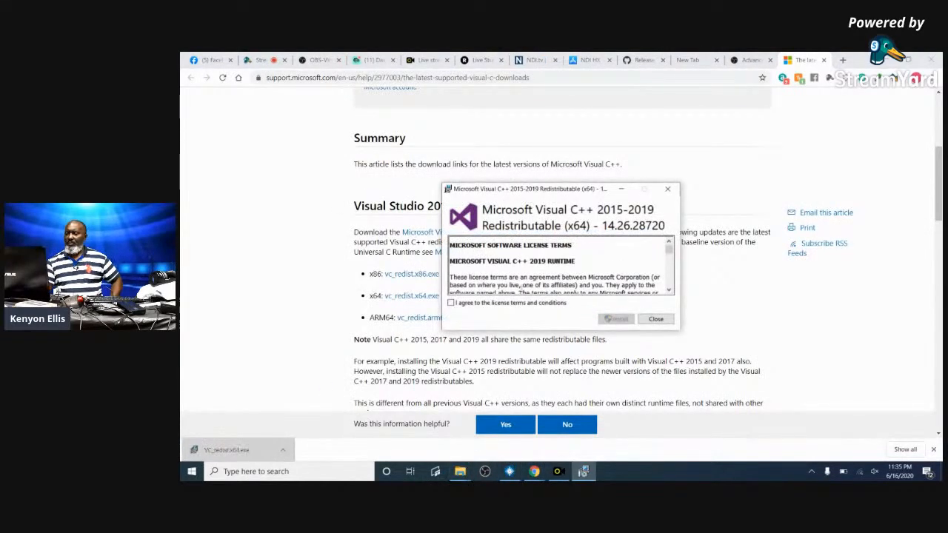
- Accept the licence and install the Visual C++ 2015-2019 x64 redistributable, closing it when finished
{"action": "left_click", "coordinate": [510, 302]}
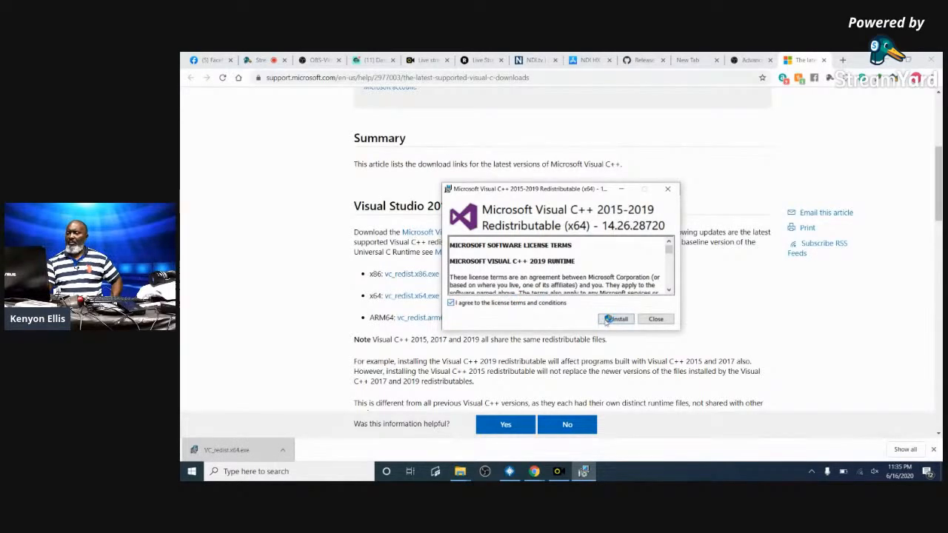
{"action": "left_click", "coordinate": [617, 319]}
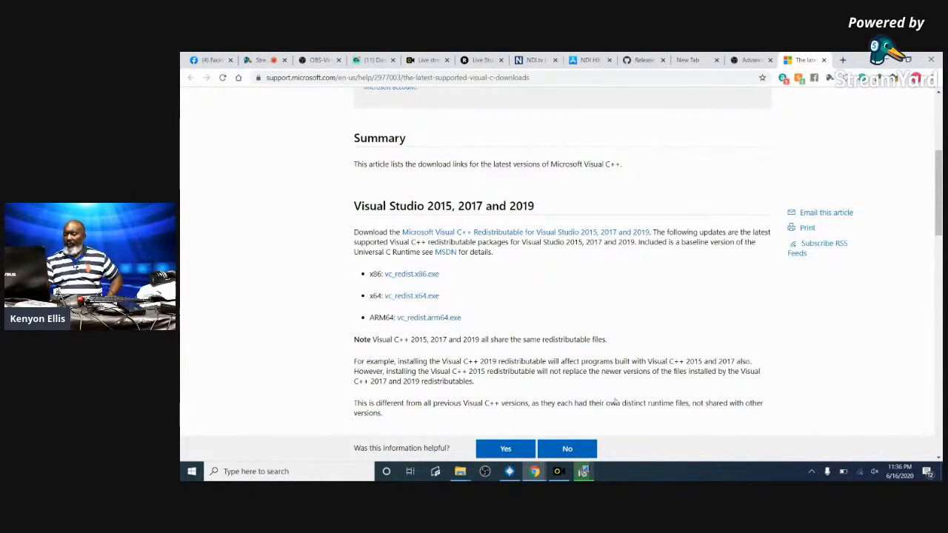
{"action": "left_click", "coordinate": [583, 471]}
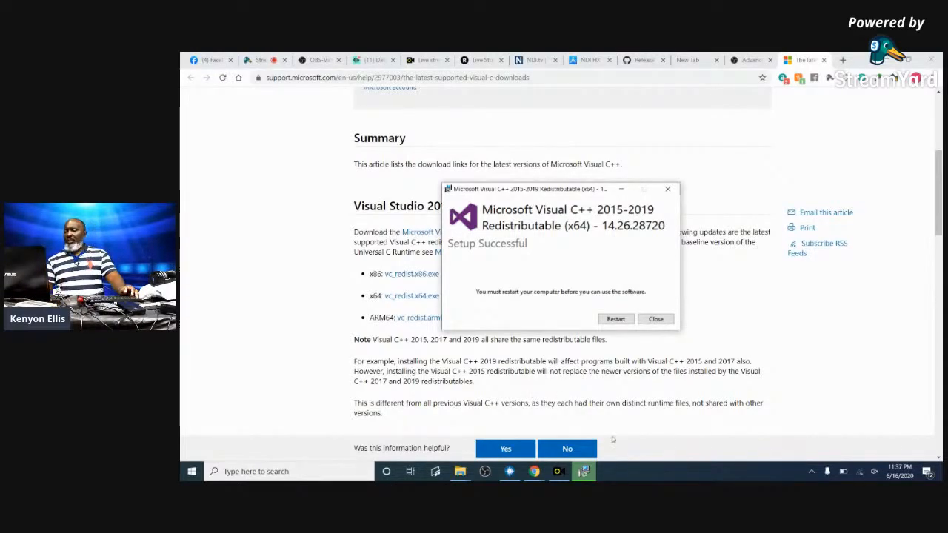
{"action": "left_click", "coordinate": [655, 319]}
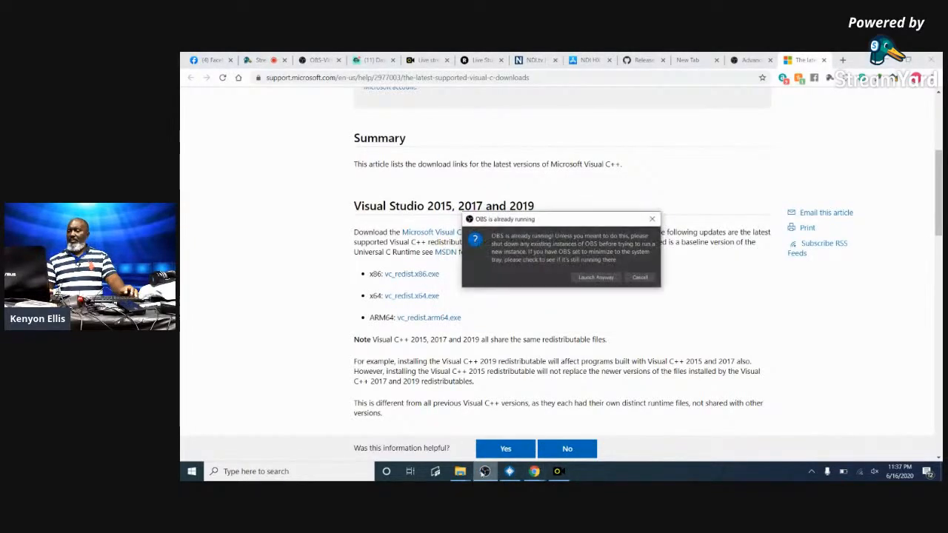
- Dismiss the 'OBS is already running' warning and open Tools > Advanced Scene Switcher in OBS
{"action": "left_click", "coordinate": [638, 278]}
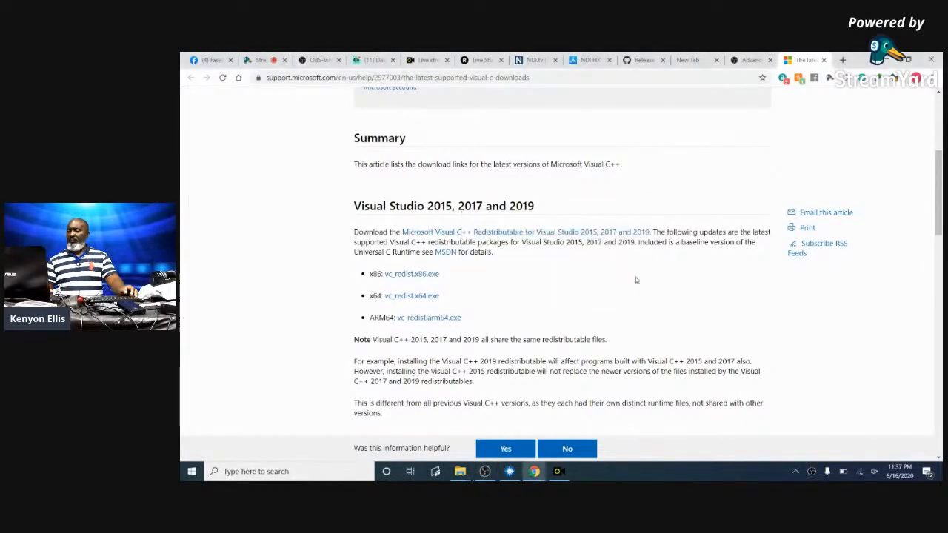
{"action": "left_click", "coordinate": [485, 470]}
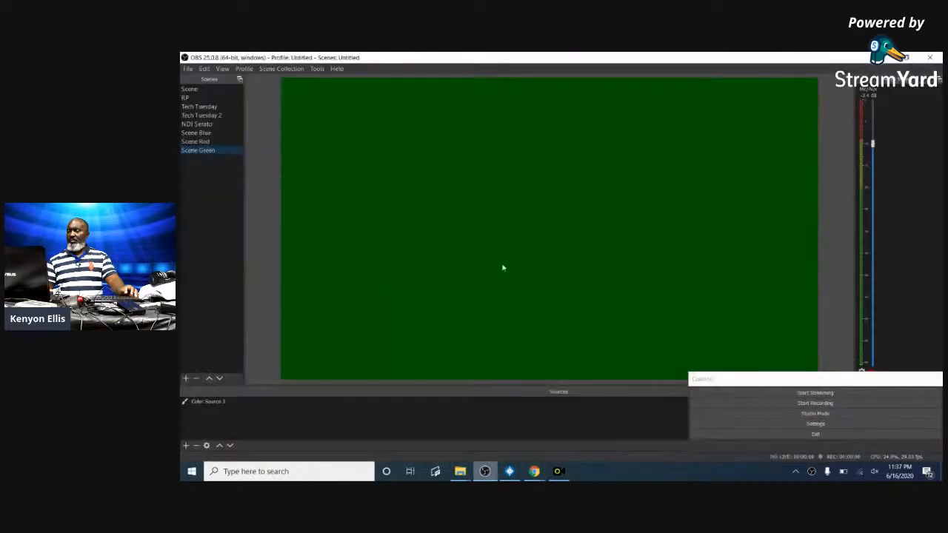
{"action": "left_click", "coordinate": [316, 69]}
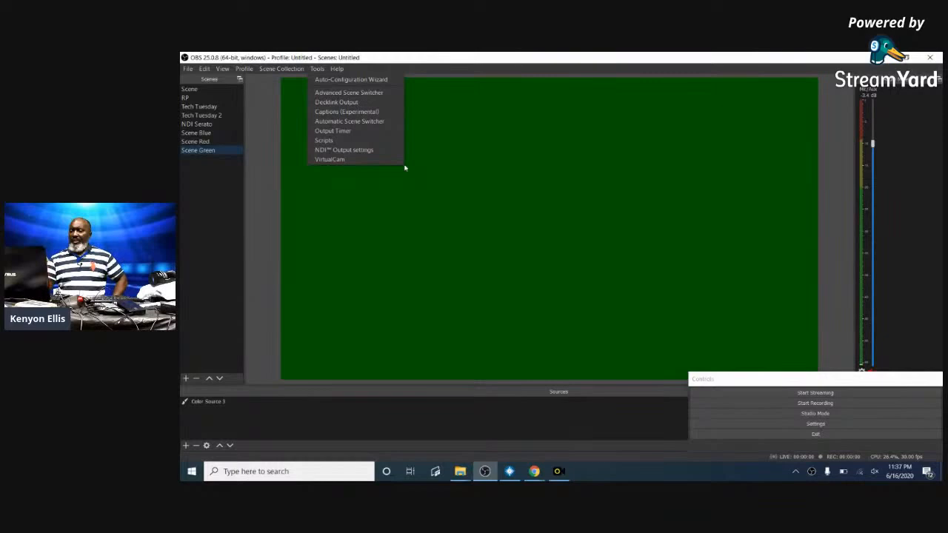
{"action": "mouse_move", "coordinate": [404, 168]}
{"action": "left_mouse_down"}
{"action": "mouse_move", "coordinate": [383, 125]}
{"action": "mouse_move", "coordinate": [503, 224]}
{"action": "mouse_move", "coordinate": [406, 173]}
{"action": "left_mouse_up"}
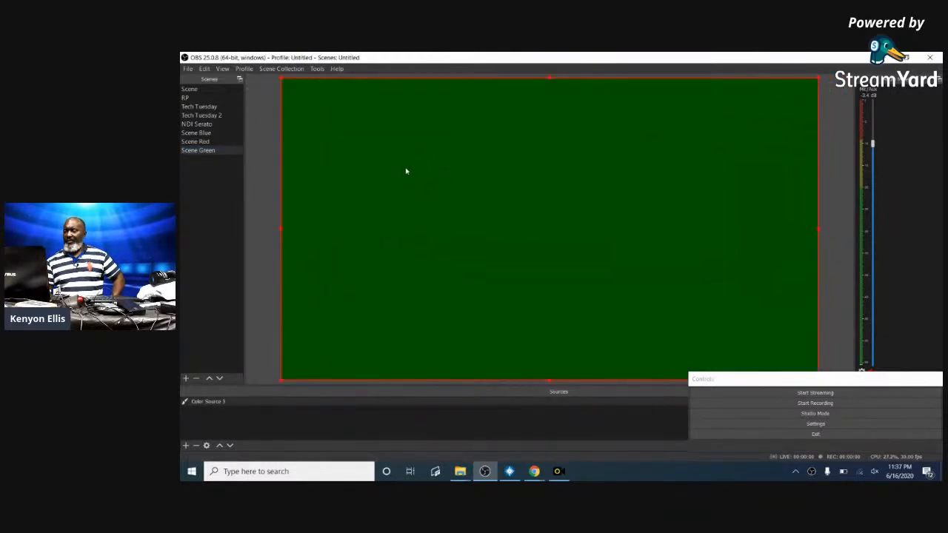
{"action": "left_click", "coordinate": [314, 68]}
{"action": "left_click", "coordinate": [339, 92]}
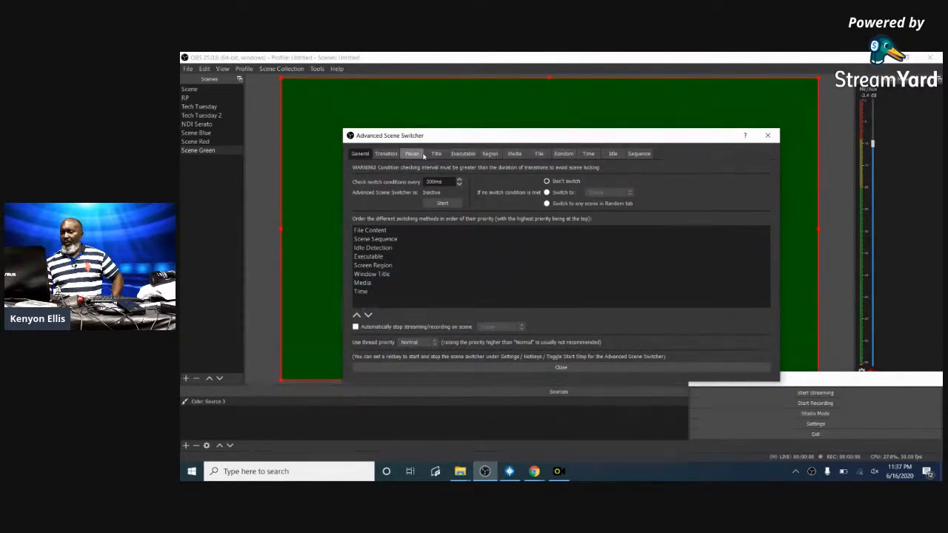
- On the Transition tab, add a Fade rule from Scene Red to Scene Blue
{"action": "left_click", "coordinate": [384, 153]}
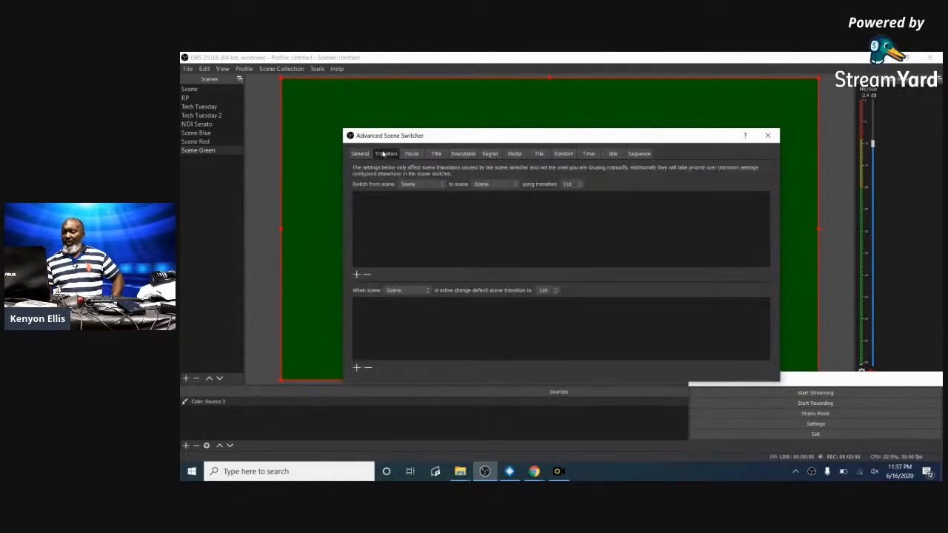
{"action": "left_click", "coordinate": [441, 186]}
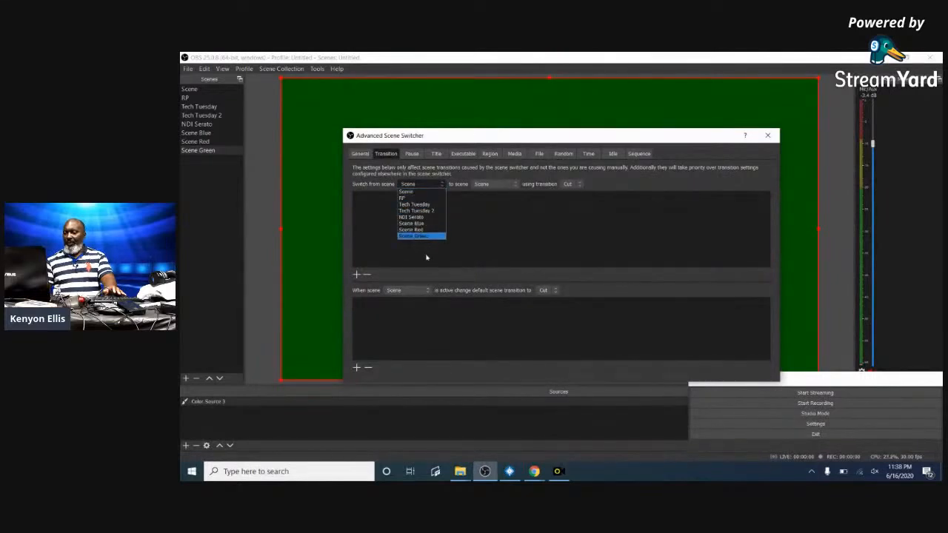
{"action": "left_click", "coordinate": [424, 231]}
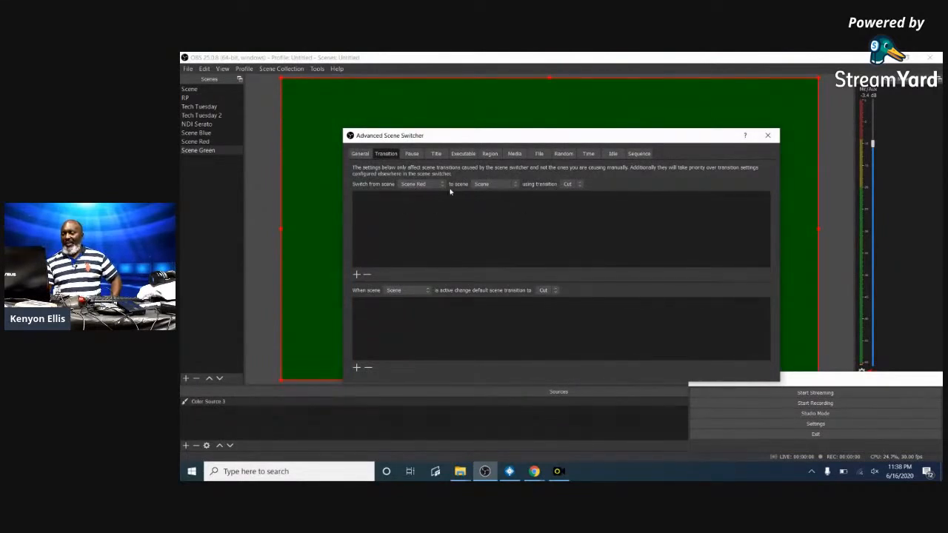
{"action": "left_click", "coordinate": [517, 185]}
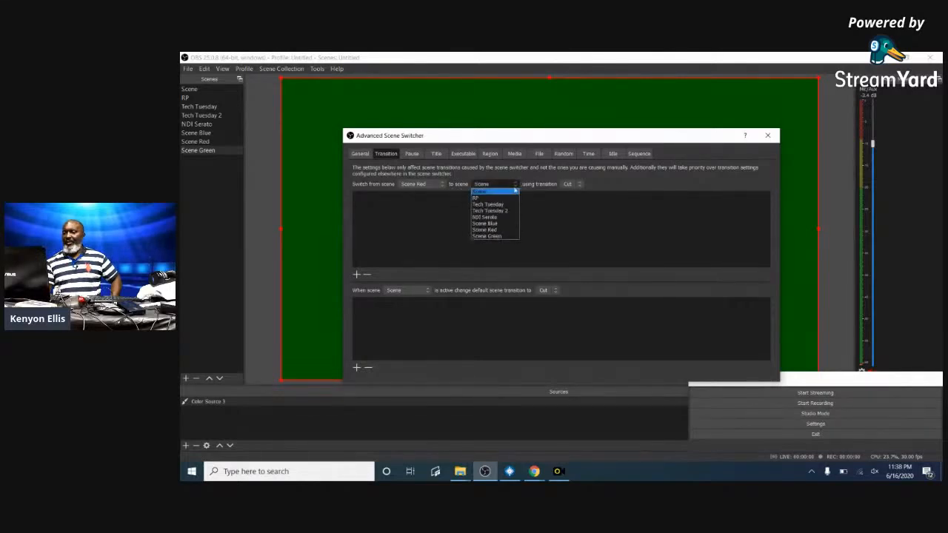
{"action": "left_click", "coordinate": [501, 223]}
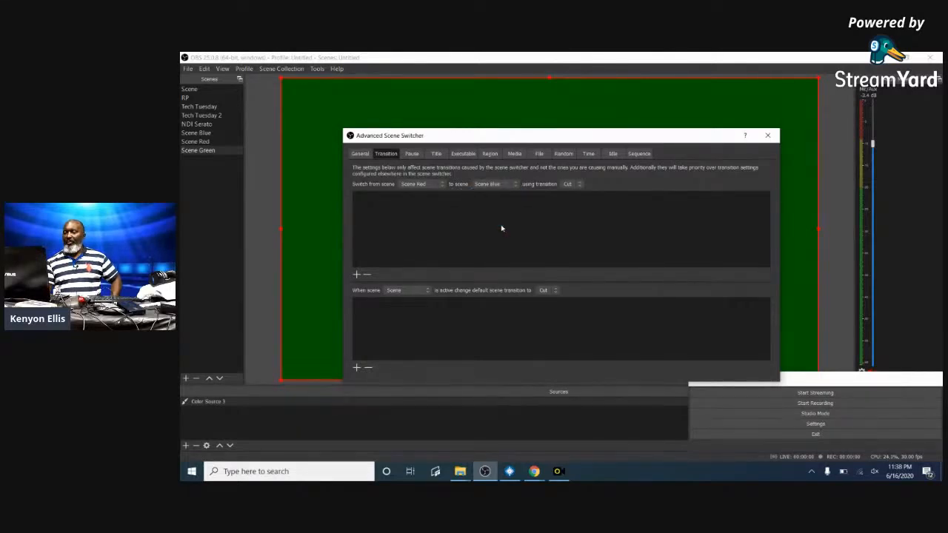
{"action": "left_click", "coordinate": [582, 184]}
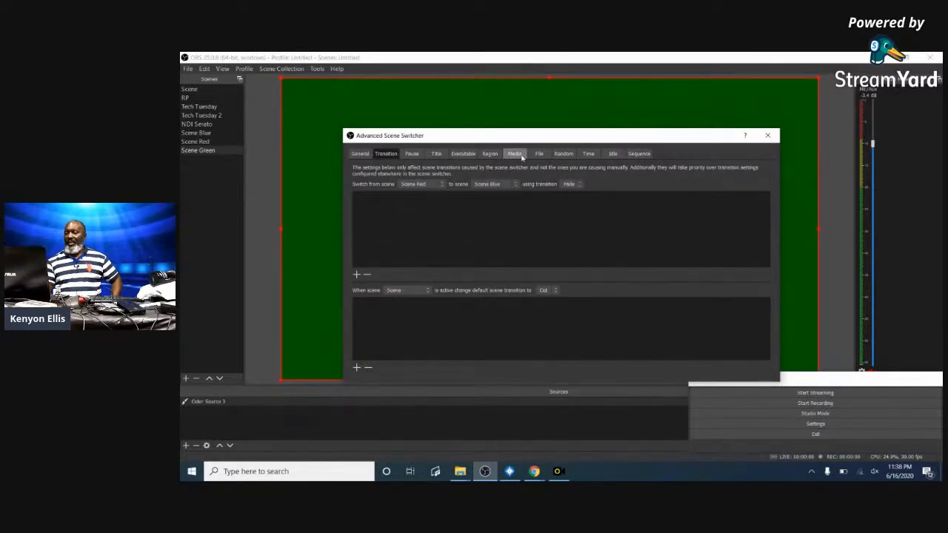
{"action": "left_click", "coordinate": [356, 276]}
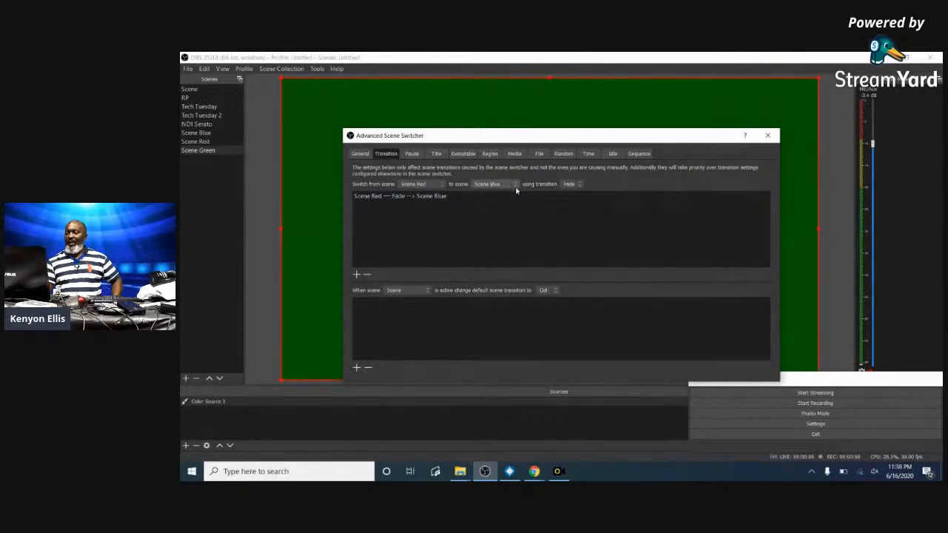
- Add Fade rules for Scene Blue to Scene Green and Scene Green to Scene Blue
{"action": "left_click", "coordinate": [428, 184]}
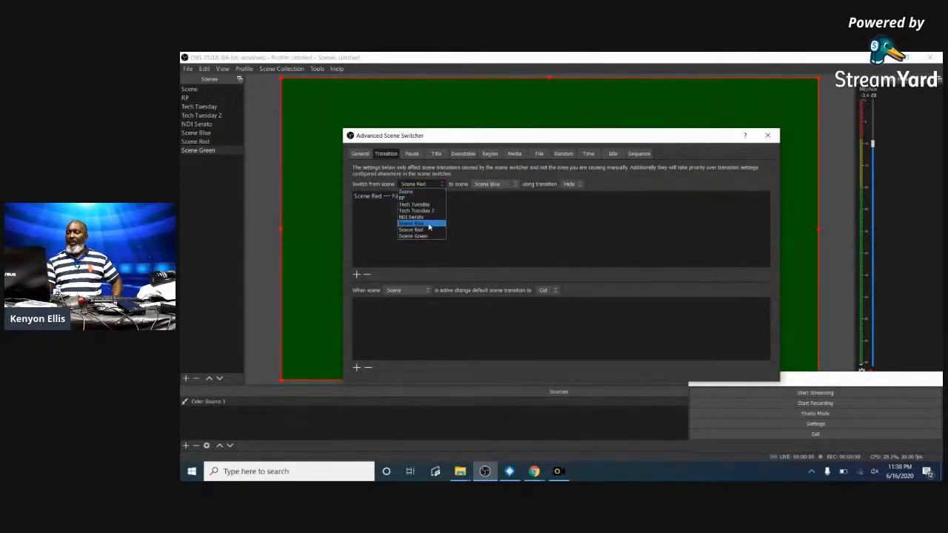
{"action": "left_click", "coordinate": [429, 224]}
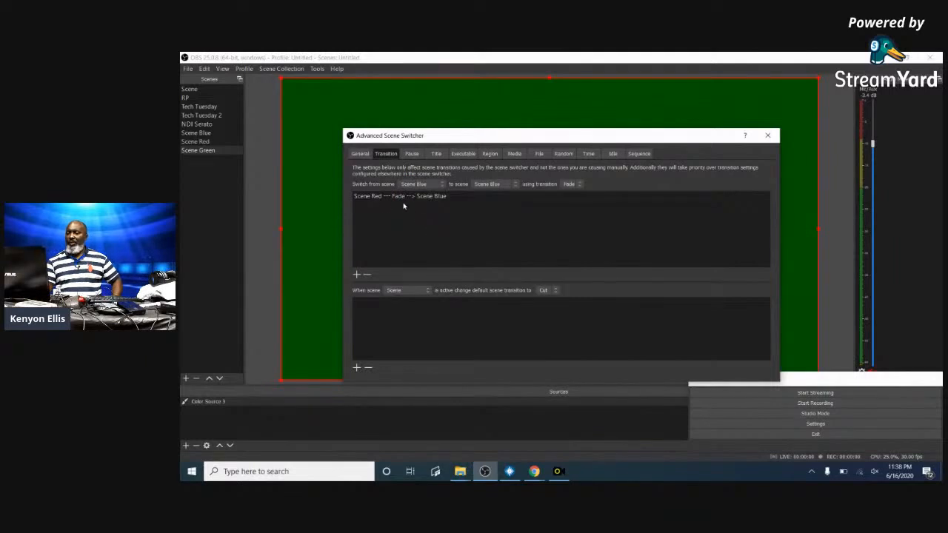
{"action": "left_click", "coordinate": [515, 185]}
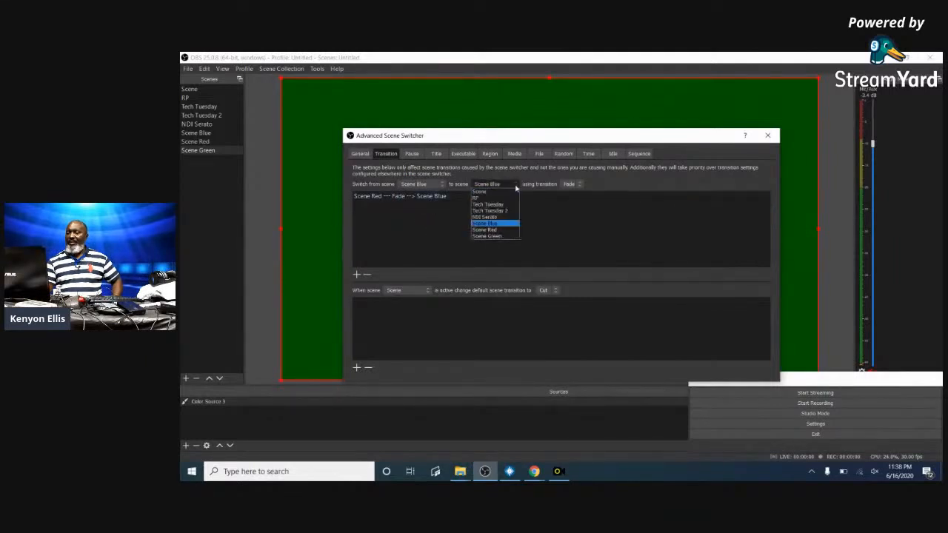
{"action": "left_click", "coordinate": [500, 236]}
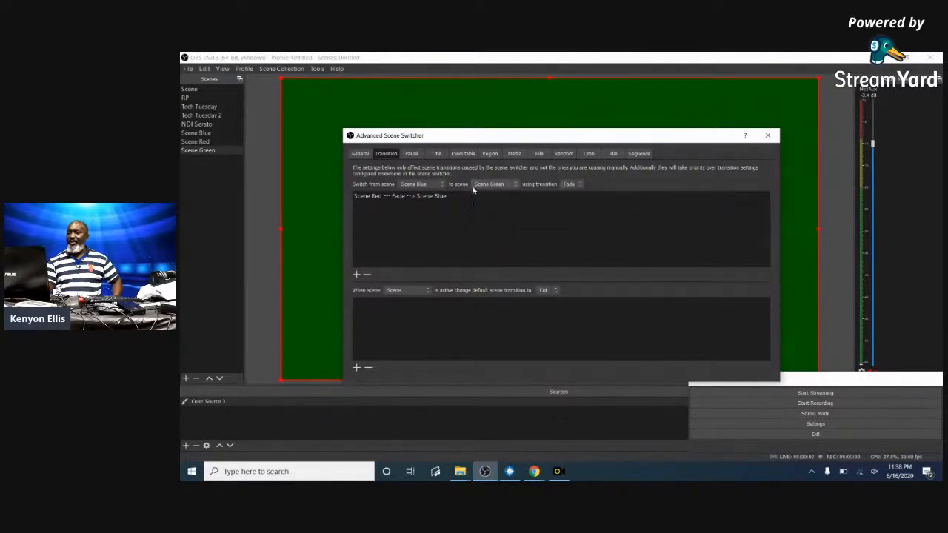
{"action": "left_click", "coordinate": [356, 274]}
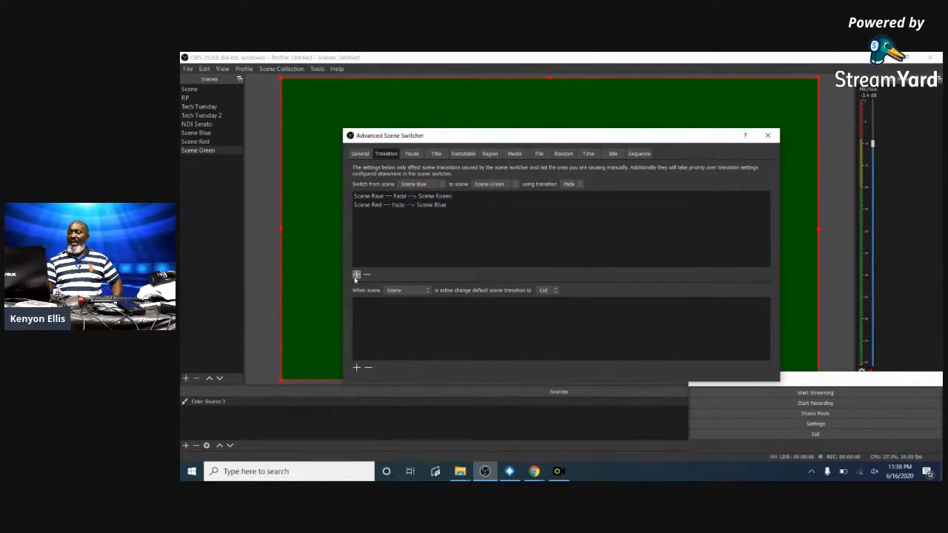
{"action": "left_click", "coordinate": [444, 185]}
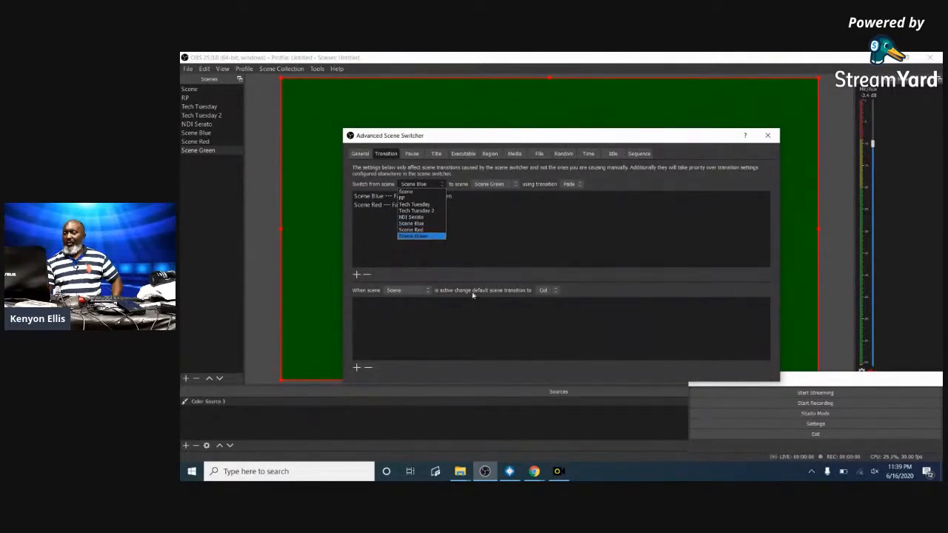
{"action": "left_click", "coordinate": [425, 237]}
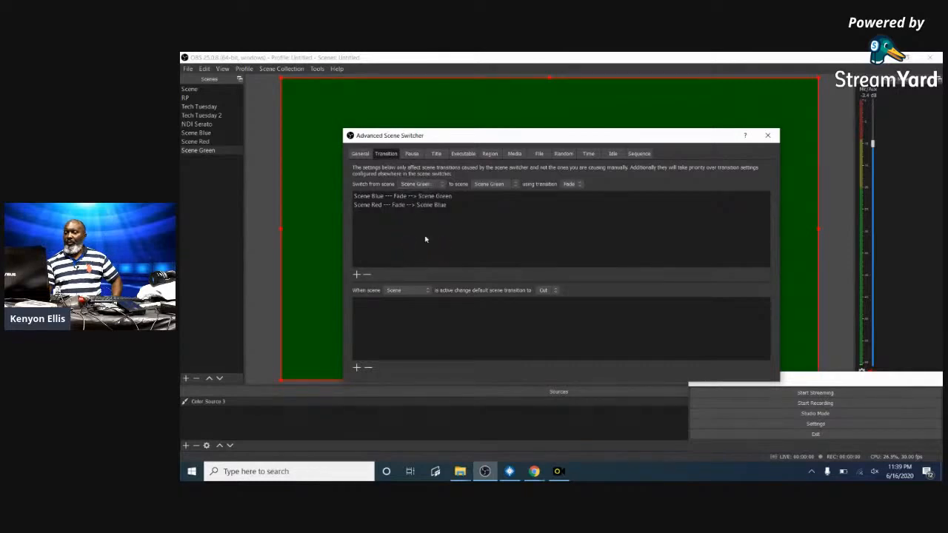
{"action": "left_click", "coordinate": [515, 185]}
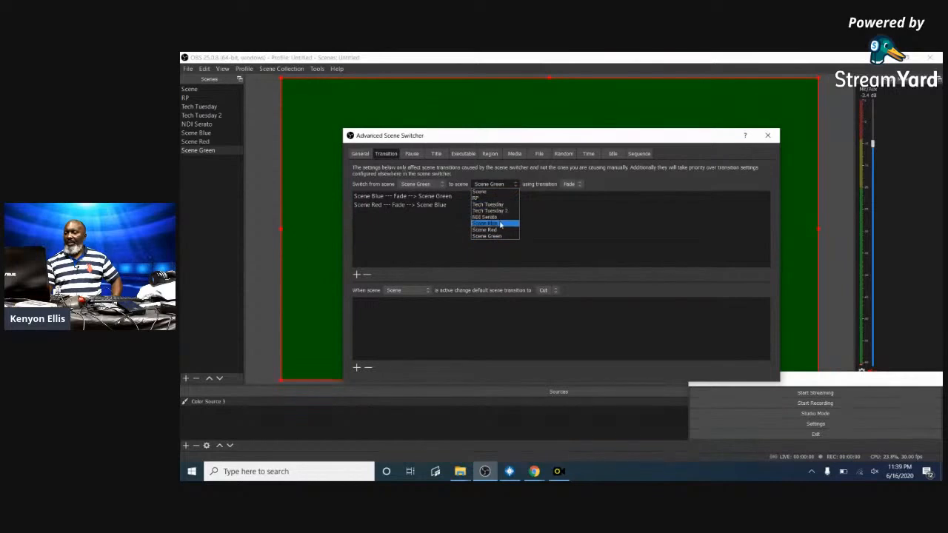
{"action": "left_click", "coordinate": [500, 223]}
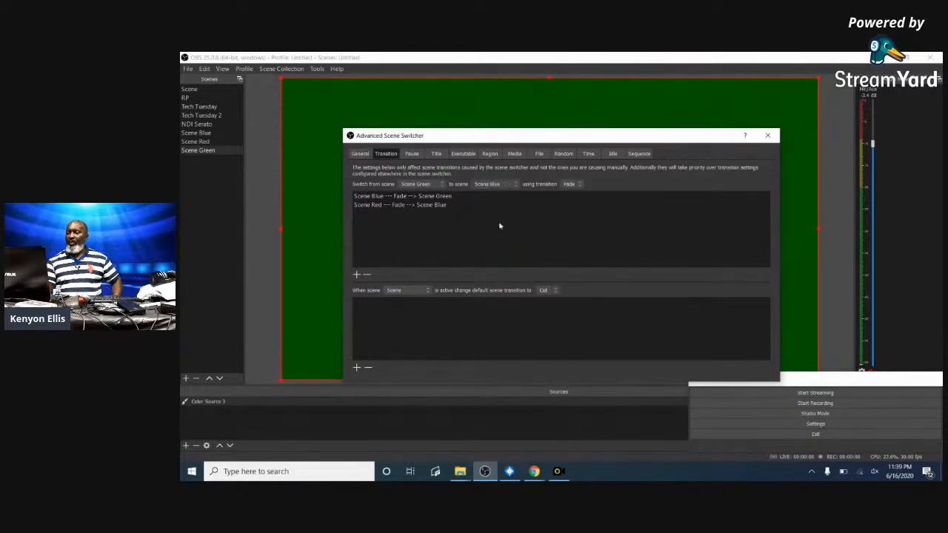
{"action": "left_click", "coordinate": [357, 276]}
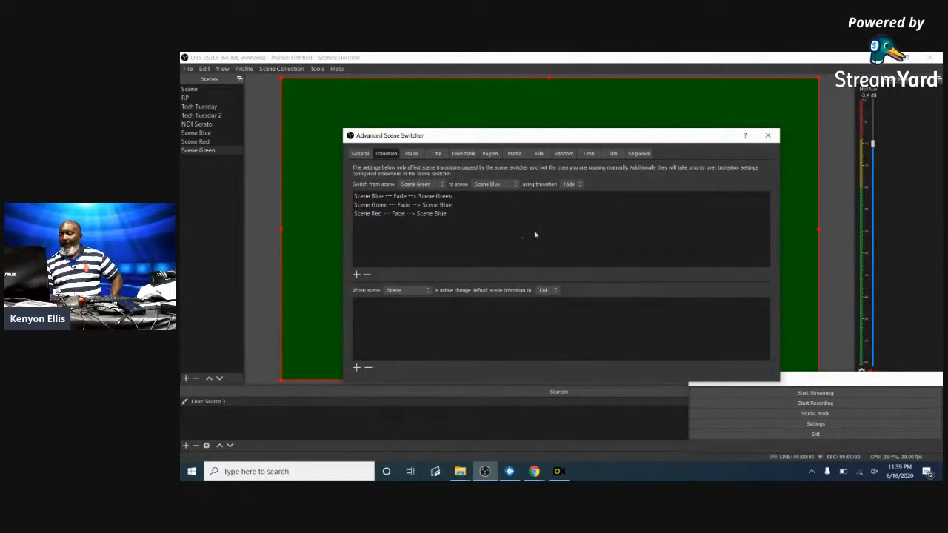
- Browse the Pause, Title, Executable, Region, Media, File, Random, Time and Idle tabs
{"action": "left_click", "coordinate": [411, 154]}
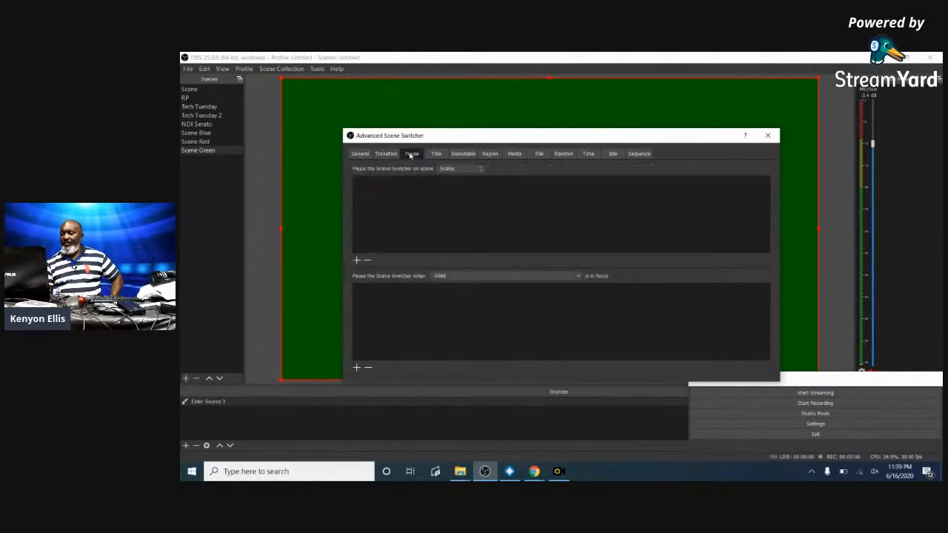
{"action": "left_click", "coordinate": [435, 154]}
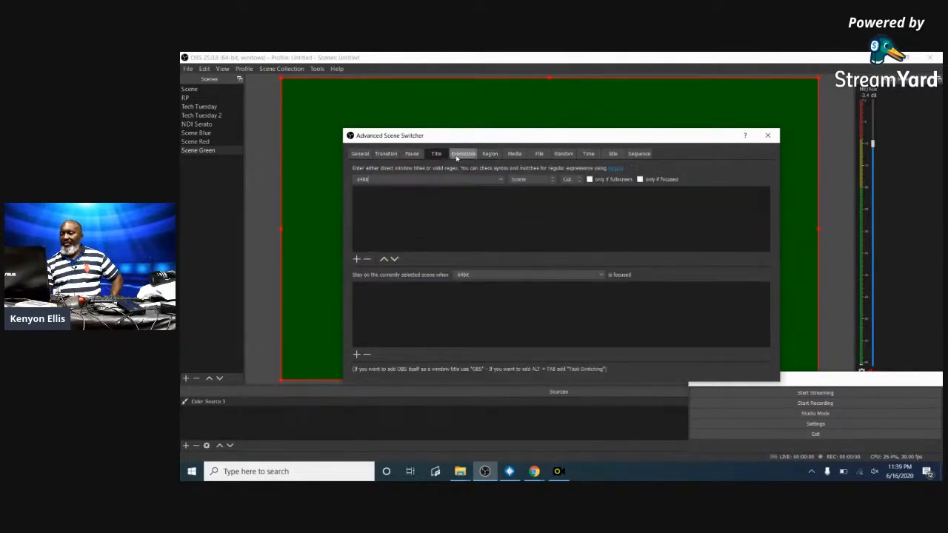
{"action": "left_click", "coordinate": [456, 155]}
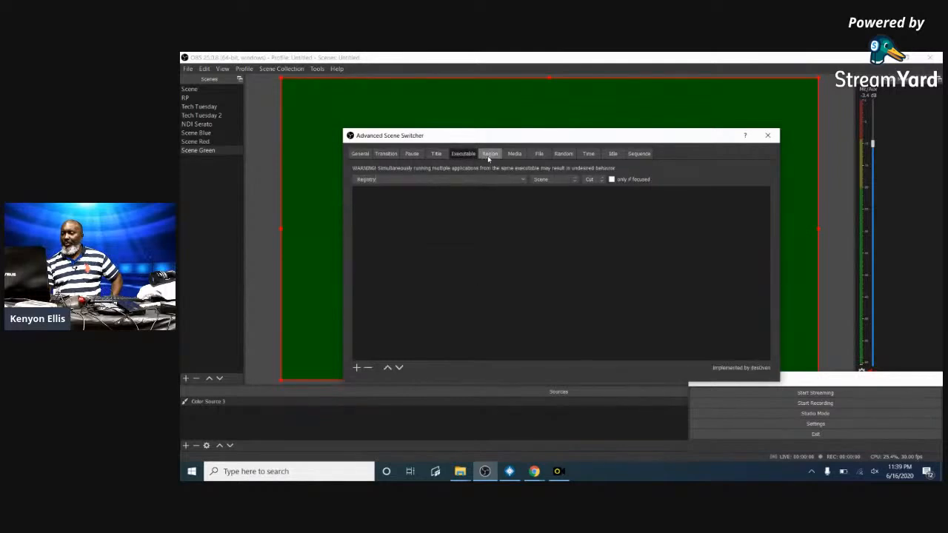
{"action": "left_click", "coordinate": [489, 155]}
{"action": "left_click", "coordinate": [515, 154]}
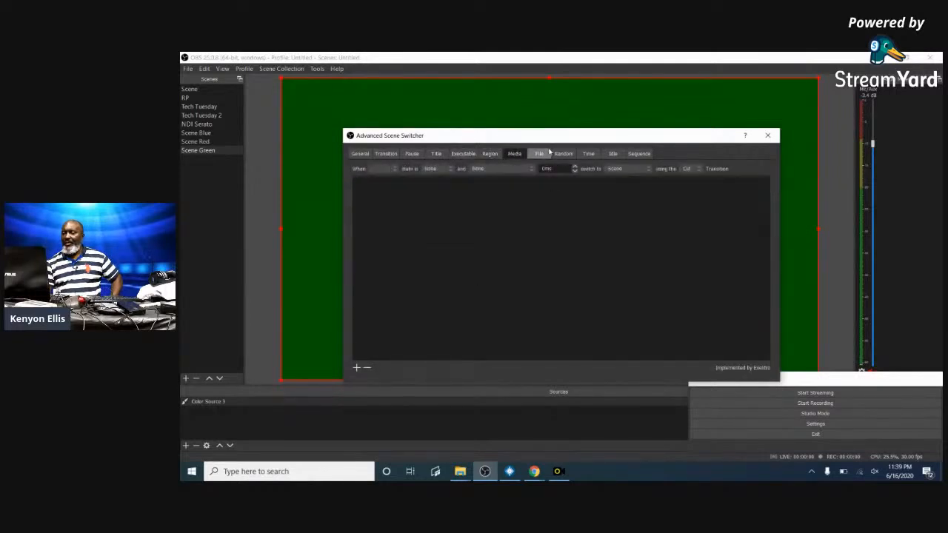
{"action": "left_click", "coordinate": [546, 154]}
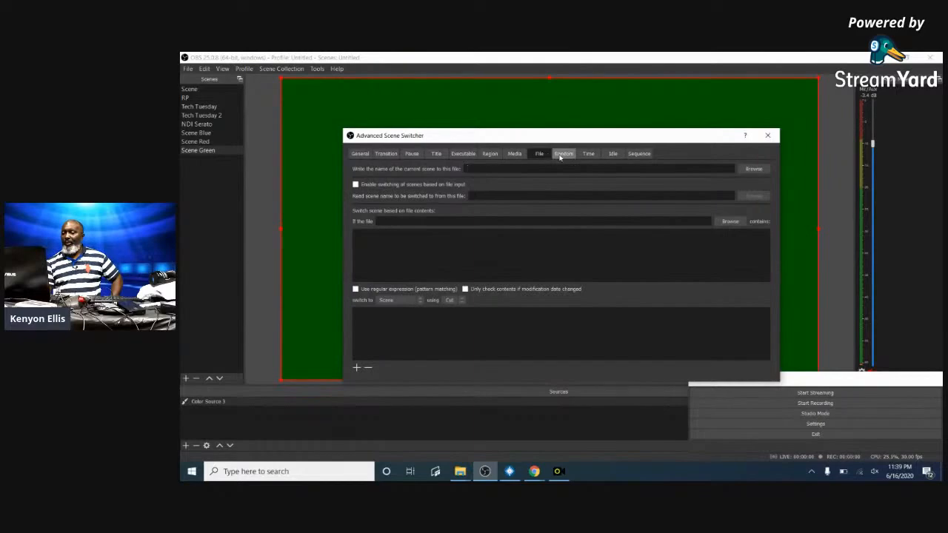
{"action": "left_click", "coordinate": [567, 155]}
{"action": "left_click", "coordinate": [587, 157]}
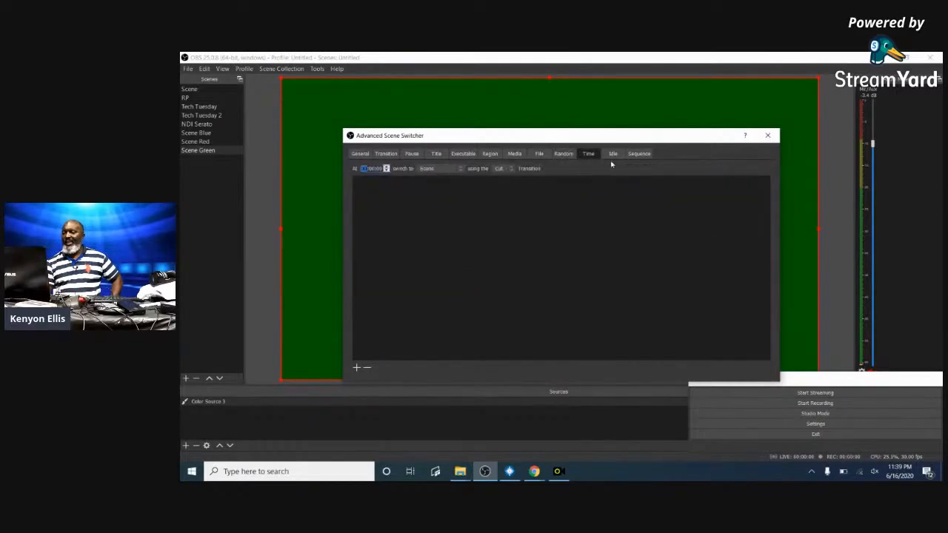
{"action": "left_click", "coordinate": [613, 155]}
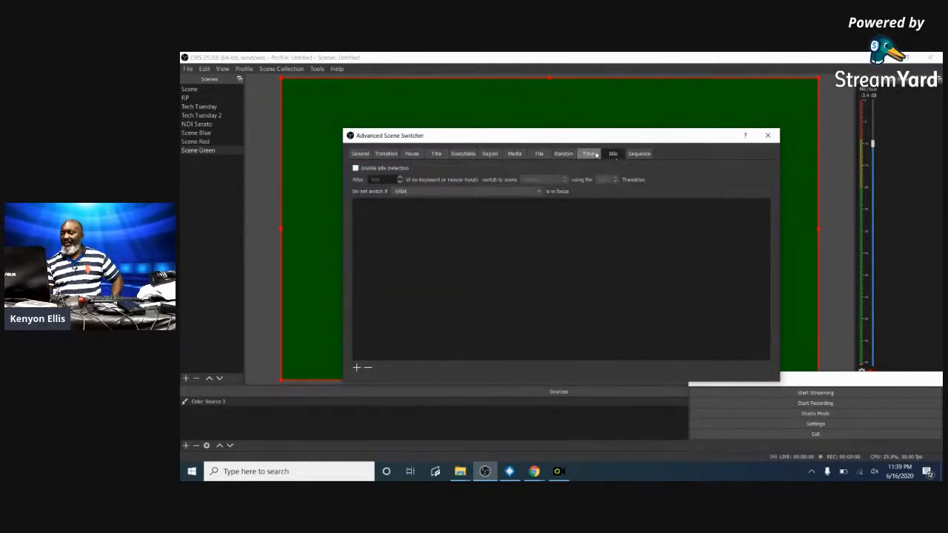
{"action": "left_click", "coordinate": [590, 155]}
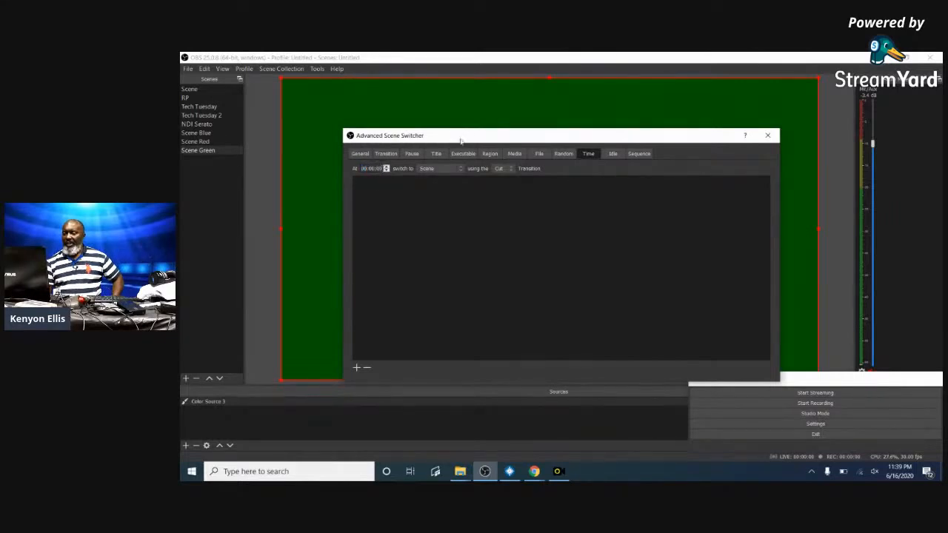
- Open the Time tab and begin setting a switch time and its target scene
{"action": "left_click", "coordinate": [386, 153]}
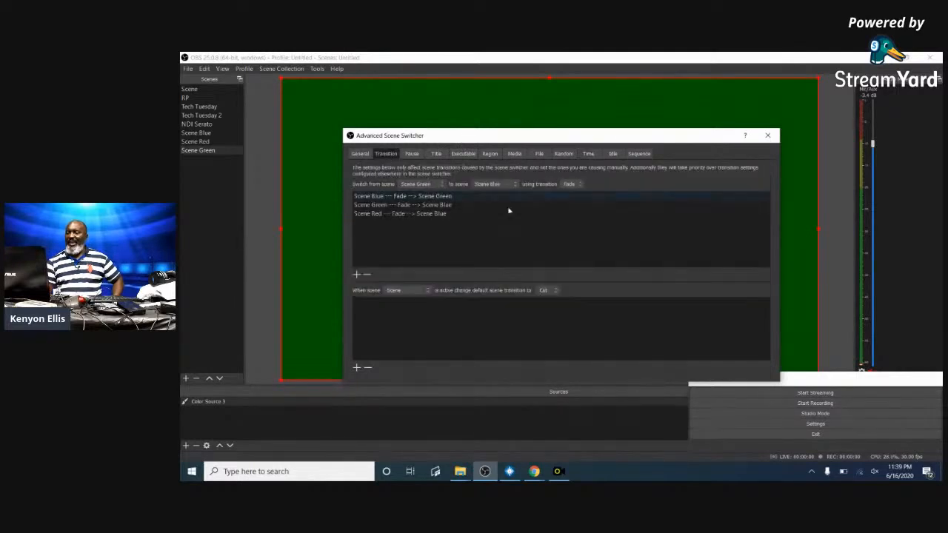
{"action": "left_click", "coordinate": [588, 154]}
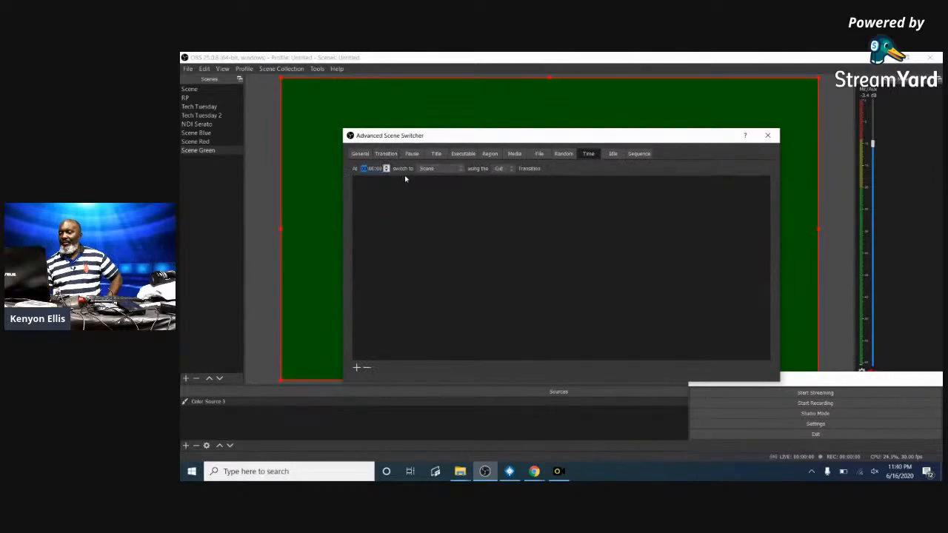
{"action": "left_click", "coordinate": [380, 168]}
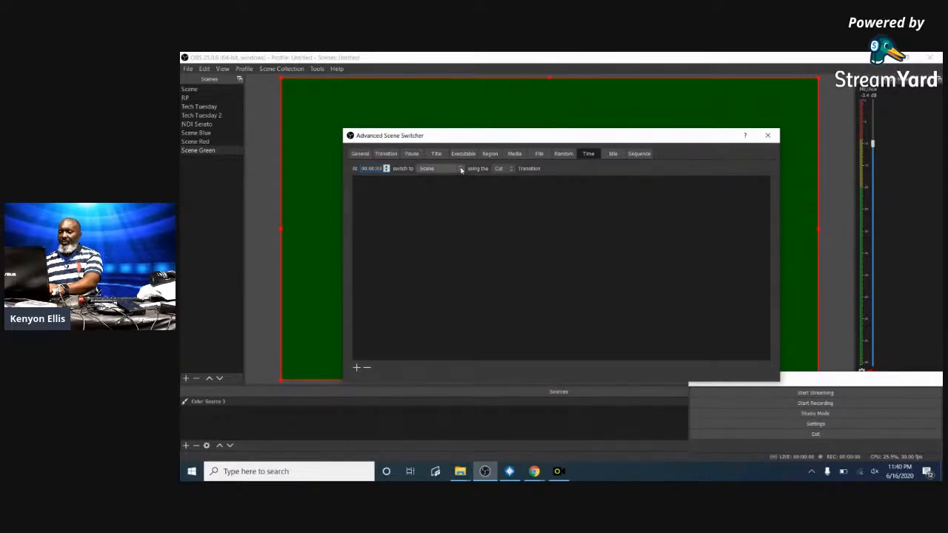
{"action": "left_click", "coordinate": [460, 170]}
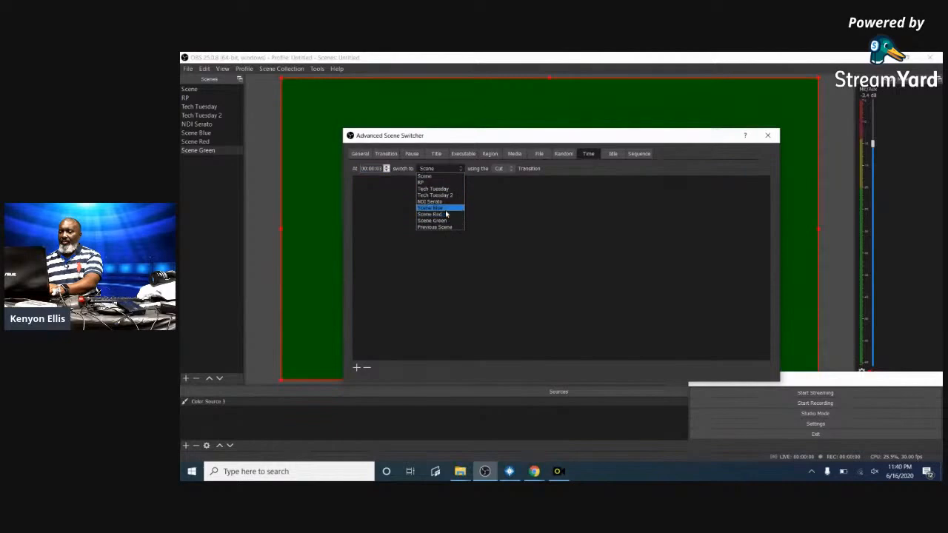
- Add timed Fade switches to Scene Blue at 00:00:03 and Scene Red at 00:00:05
{"action": "left_click", "coordinate": [445, 210]}
{"action": "left_click", "coordinate": [509, 169]}
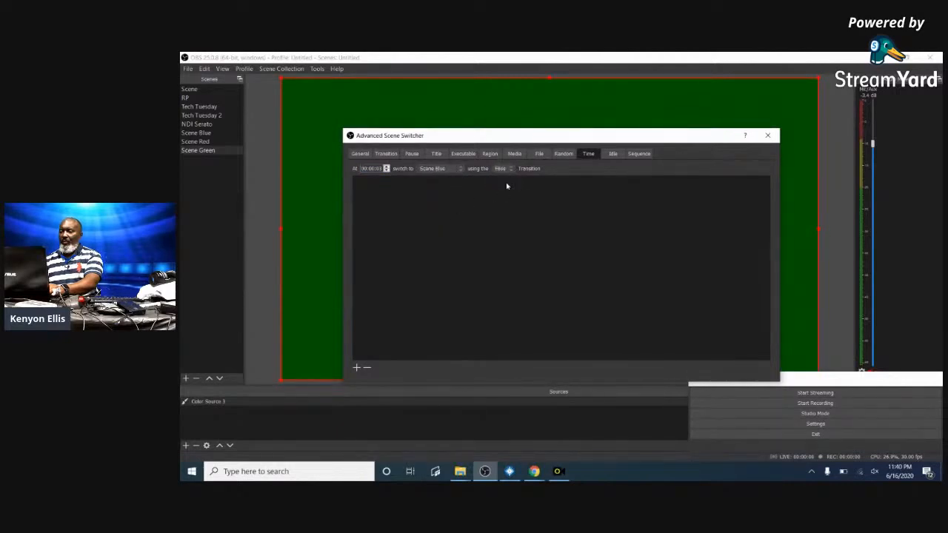
{"action": "left_click", "coordinate": [356, 368]}
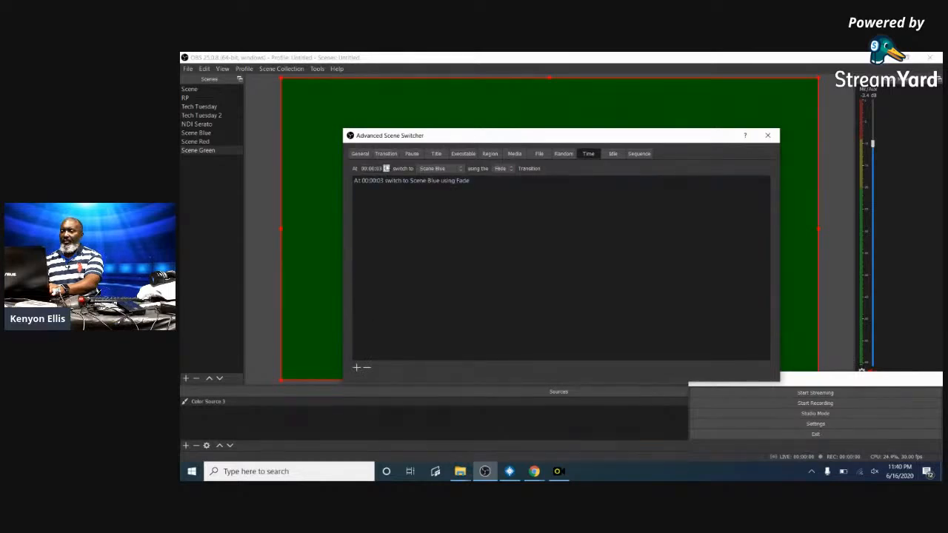
{"action": "left_click", "coordinate": [386, 167]}
{"action": "left_click", "coordinate": [462, 168]}
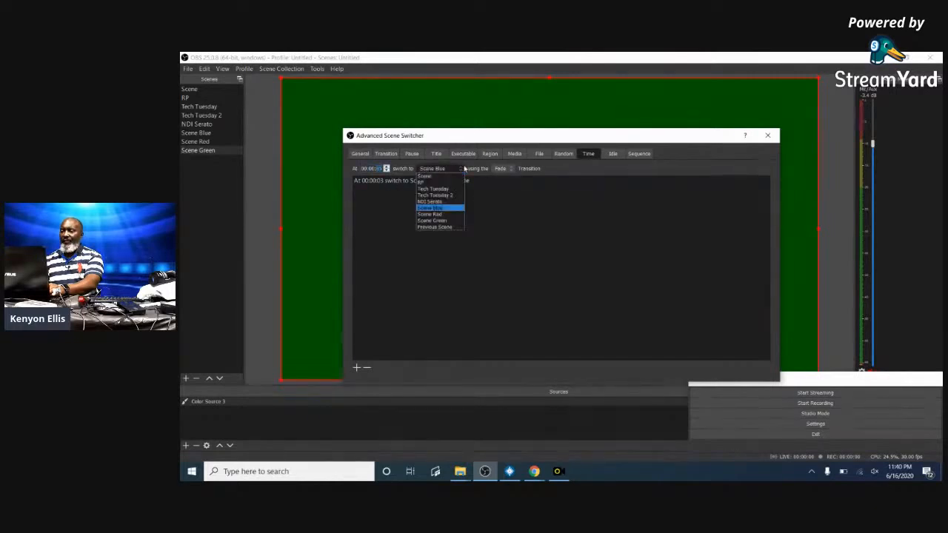
{"action": "left_click", "coordinate": [455, 215]}
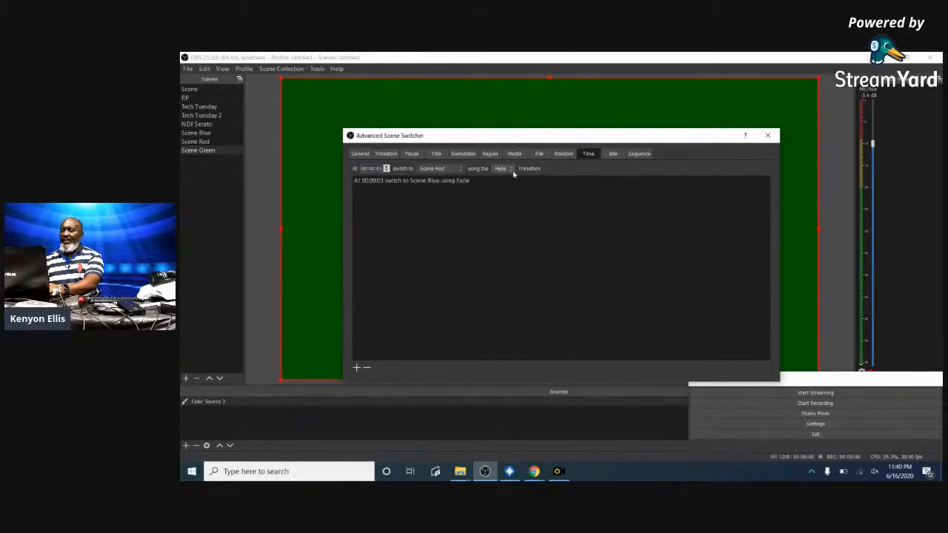
{"action": "left_click", "coordinate": [356, 367]}
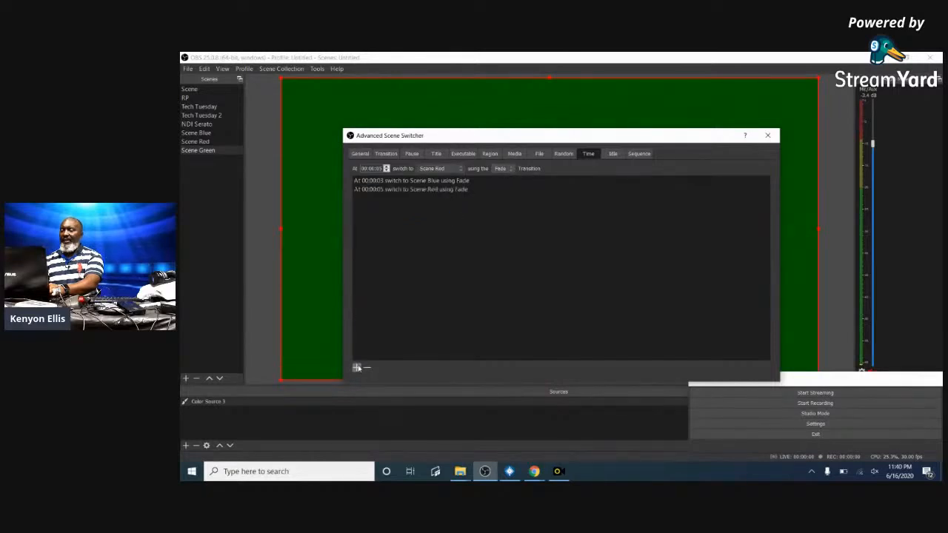
- Add a timed Fade switch to Scene Green at 00:00:07
{"action": "left_click", "coordinate": [385, 169]}
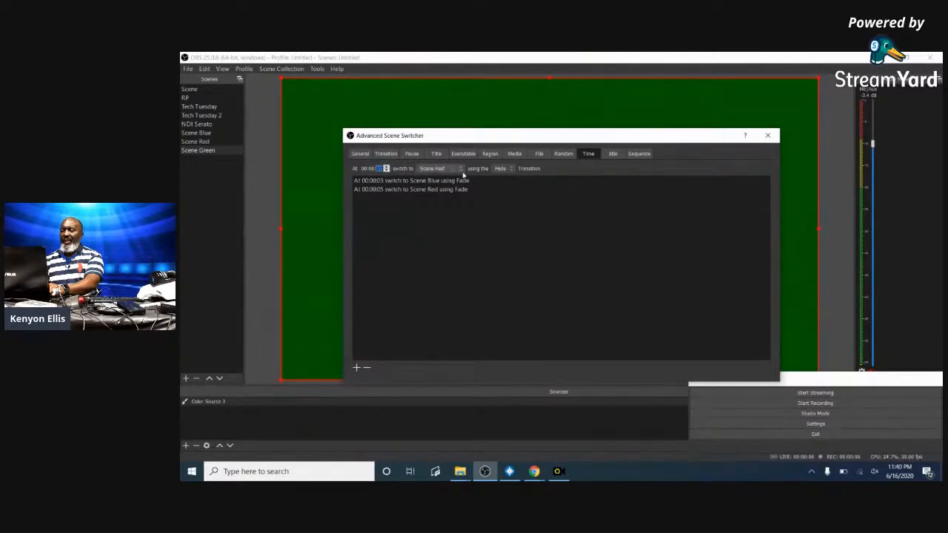
{"action": "left_click", "coordinate": [462, 168]}
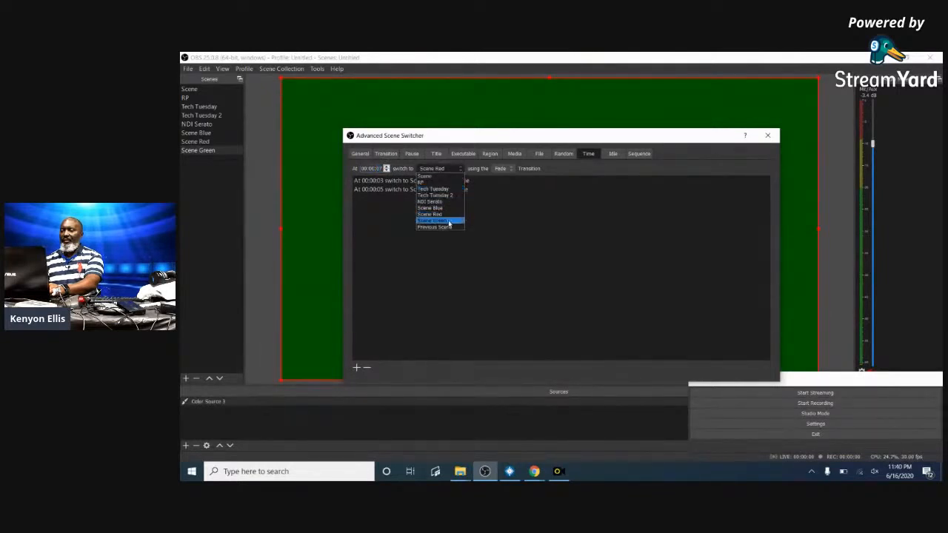
{"action": "left_click", "coordinate": [444, 221]}
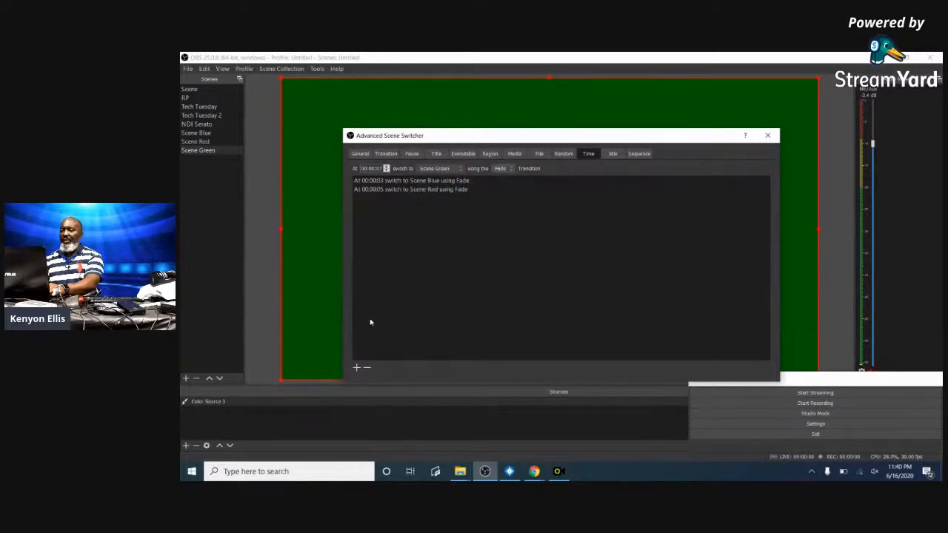
{"action": "left_click", "coordinate": [356, 367]}
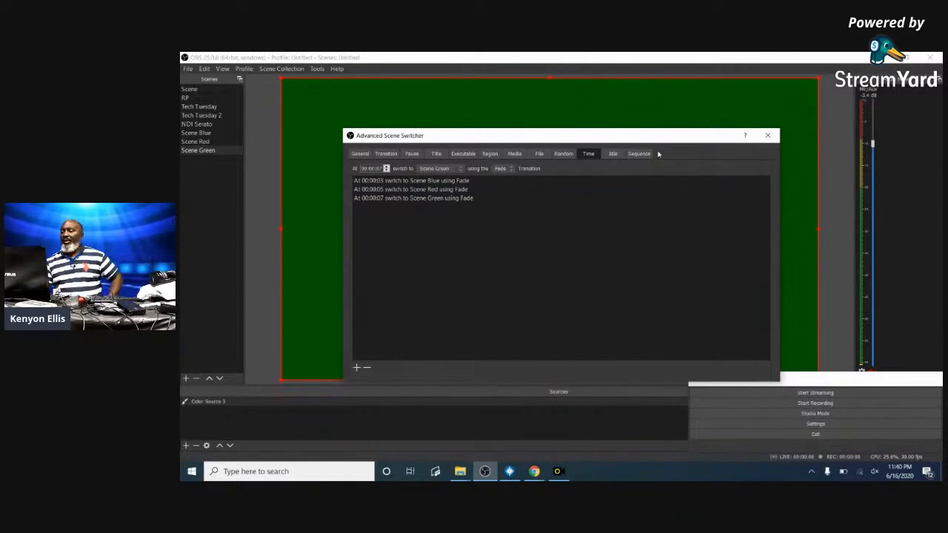
{"action": "left_click", "coordinate": [359, 154]}
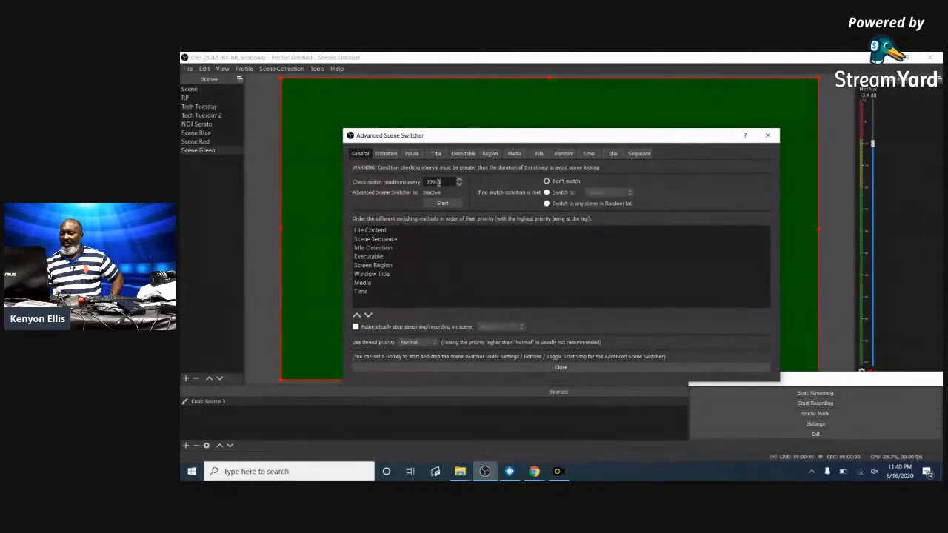
- Remove the Scene Blue, Scene Red and Scene Green entries from the time-based schedule
{"action": "left_click", "coordinate": [589, 153]}
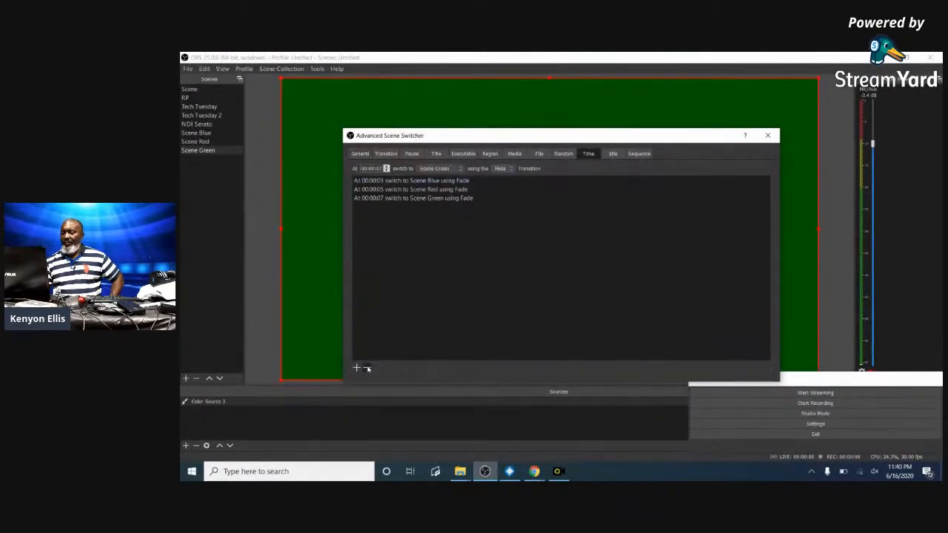
{"action": "left_click", "coordinate": [385, 181]}
{"action": "left_click", "coordinate": [366, 367]}
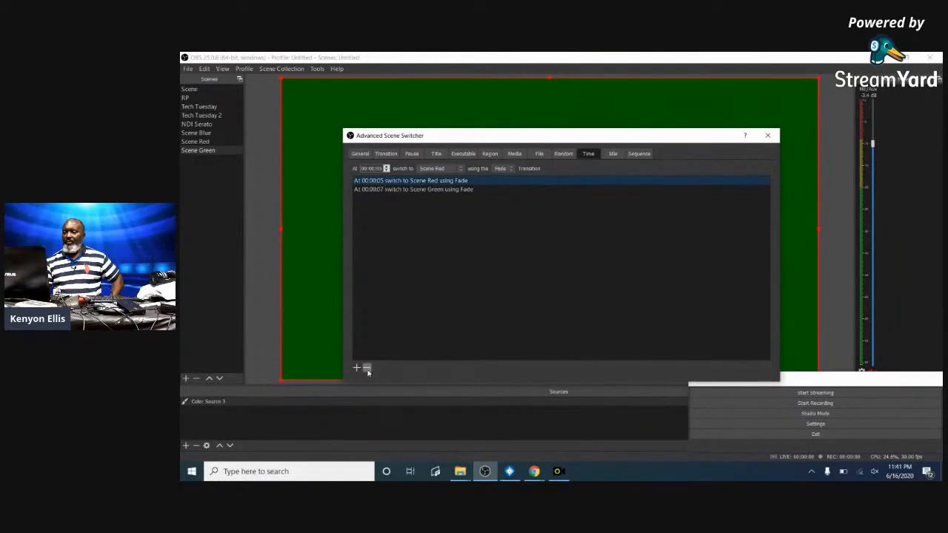
{"action": "left_click", "coordinate": [365, 367]}
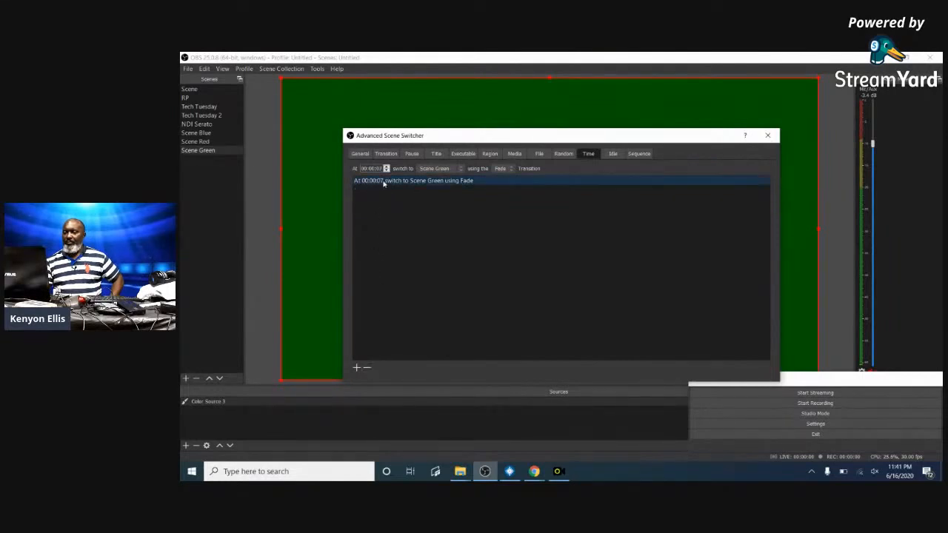
{"action": "left_click", "coordinate": [364, 368]}
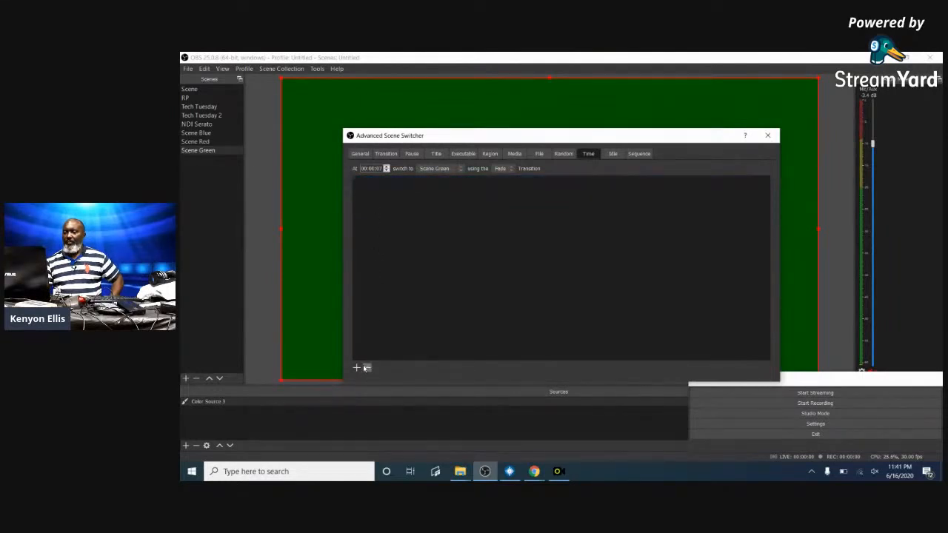
{"action": "left_click", "coordinate": [359, 154]}
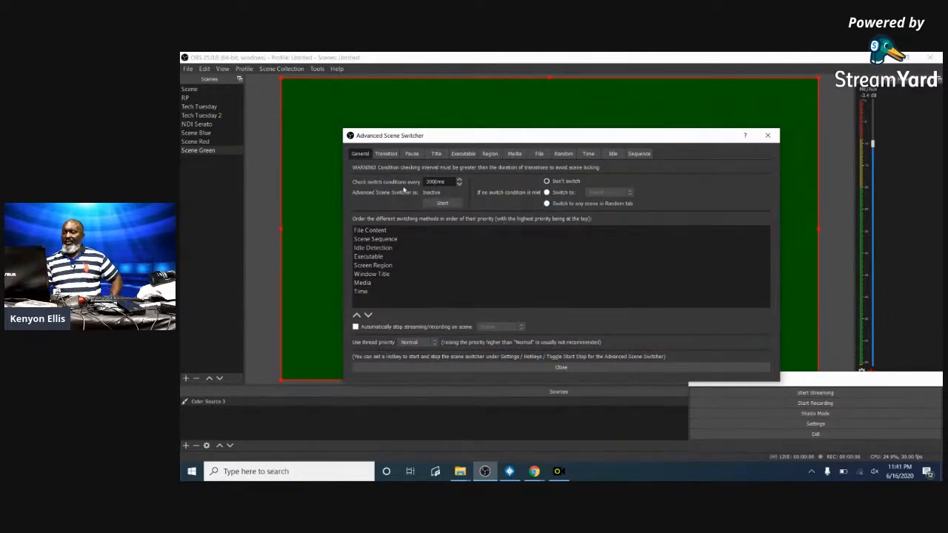
- Start the switcher, close its settings, and switch through Scene Red, Green and Blue to watch the fades
{"action": "left_click", "coordinate": [440, 204]}
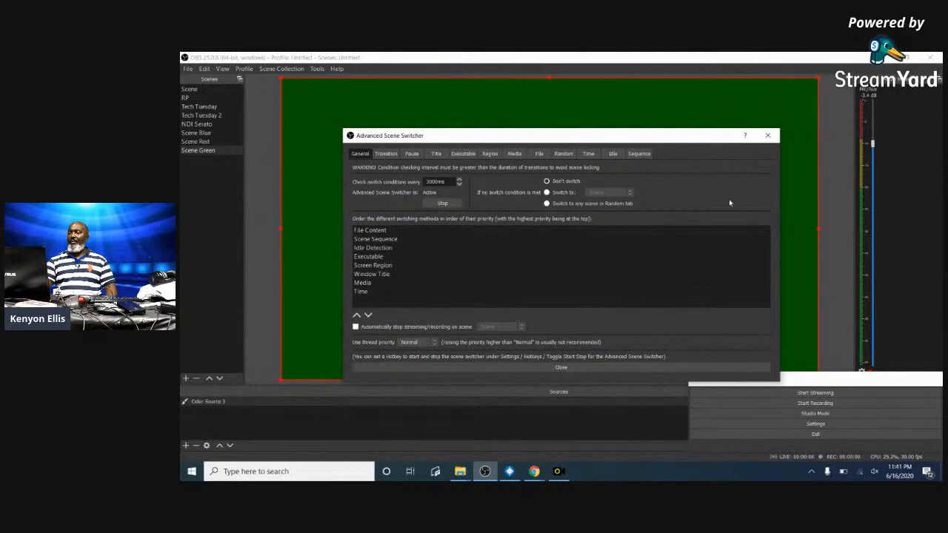
{"action": "left_click", "coordinate": [626, 368]}
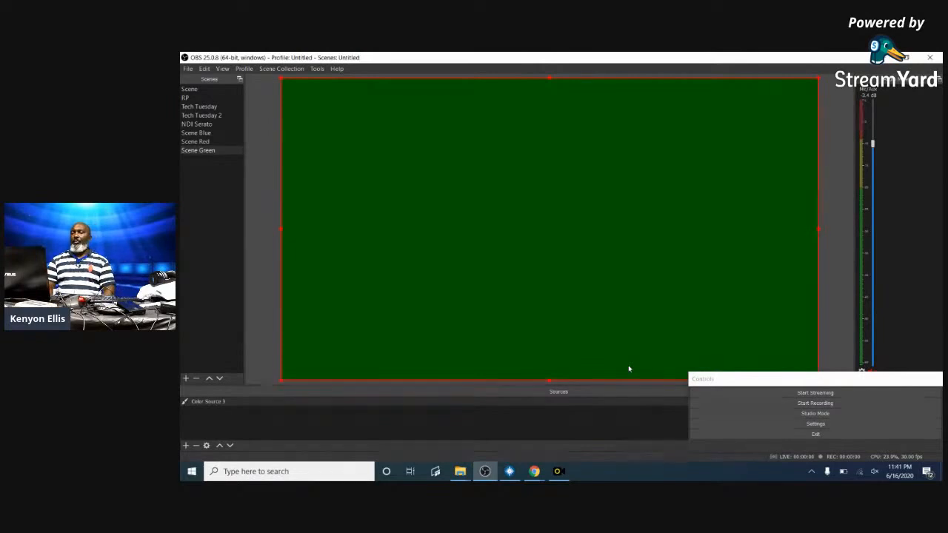
{"action": "left_click", "coordinate": [197, 143]}
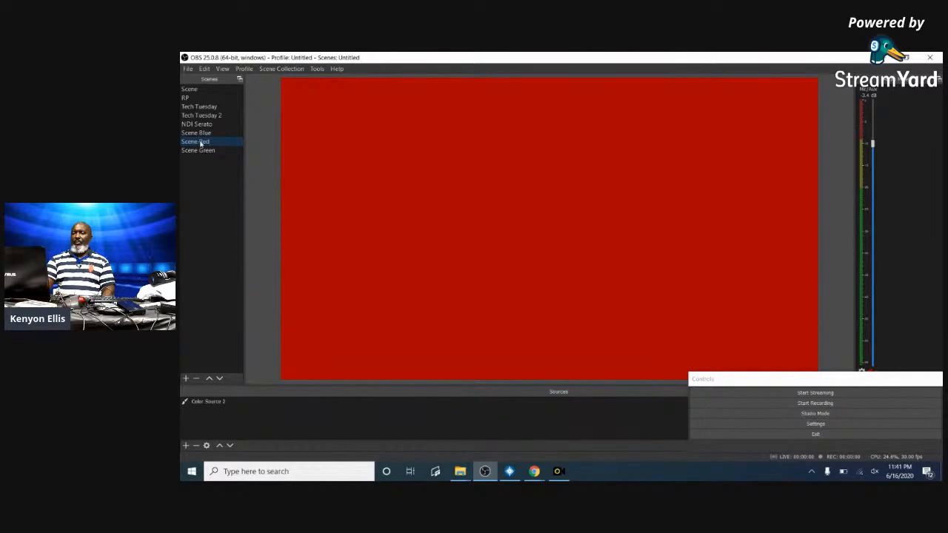
{"action": "left_click", "coordinate": [205, 152]}
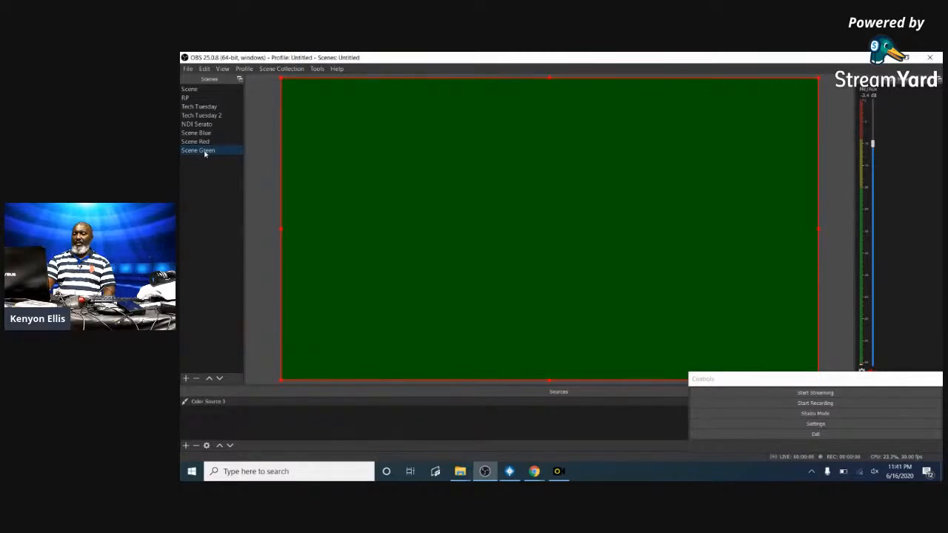
{"action": "left_click", "coordinate": [199, 134]}
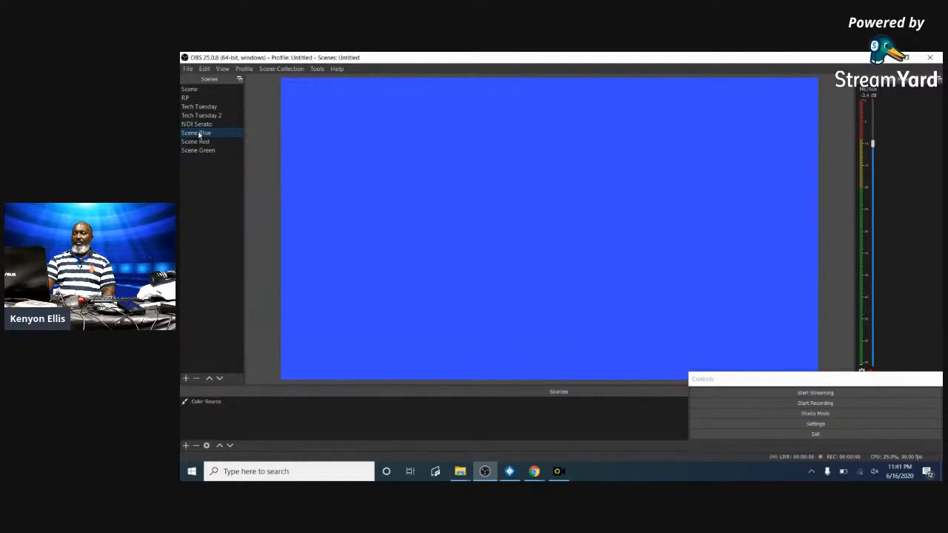
- Reopen the Advanced Scene Switcher, set the check interval to 300ms, restart it and close
{"action": "left_click", "coordinate": [318, 69]}
{"action": "left_click", "coordinate": [364, 94]}
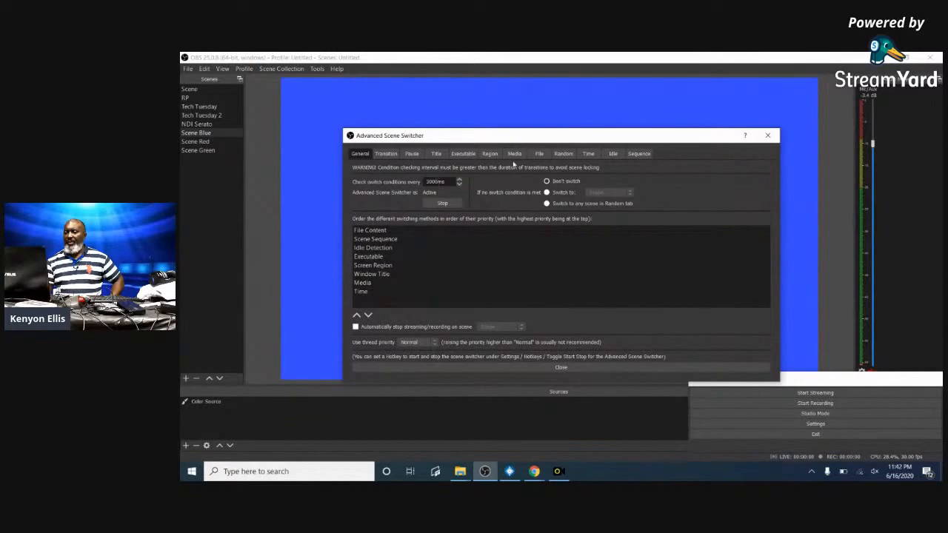
{"action": "key", "text": "BackSpace"}
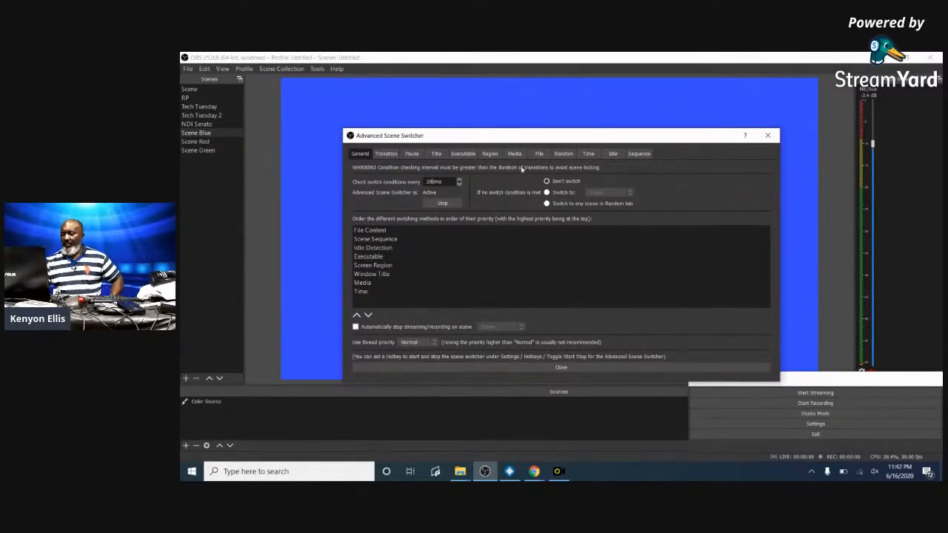
{"action": "left_click", "coordinate": [443, 204]}
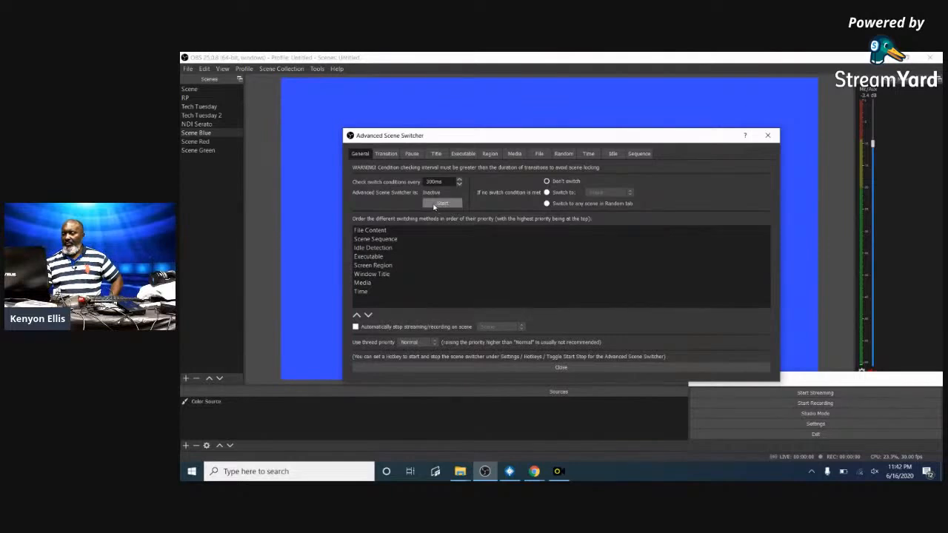
{"action": "left_click", "coordinate": [435, 206]}
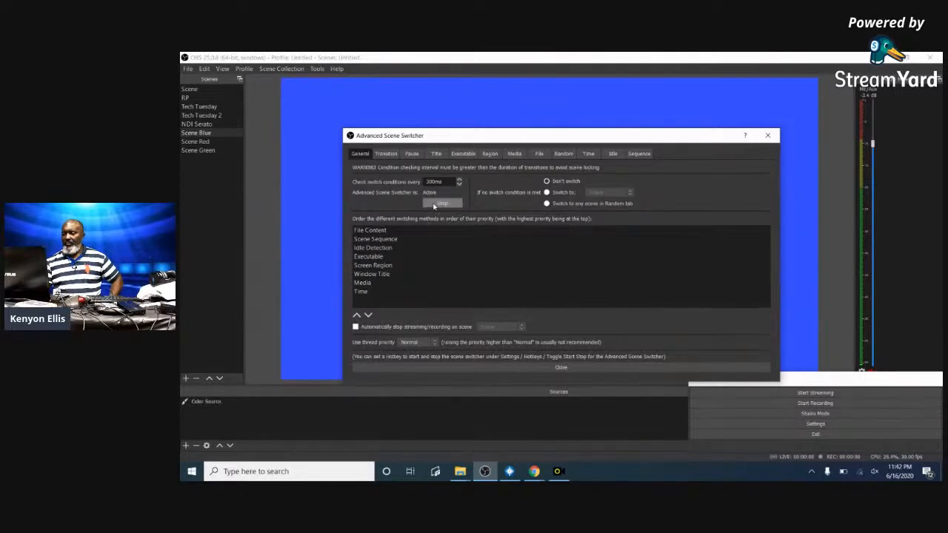
{"action": "left_click", "coordinate": [563, 368]}
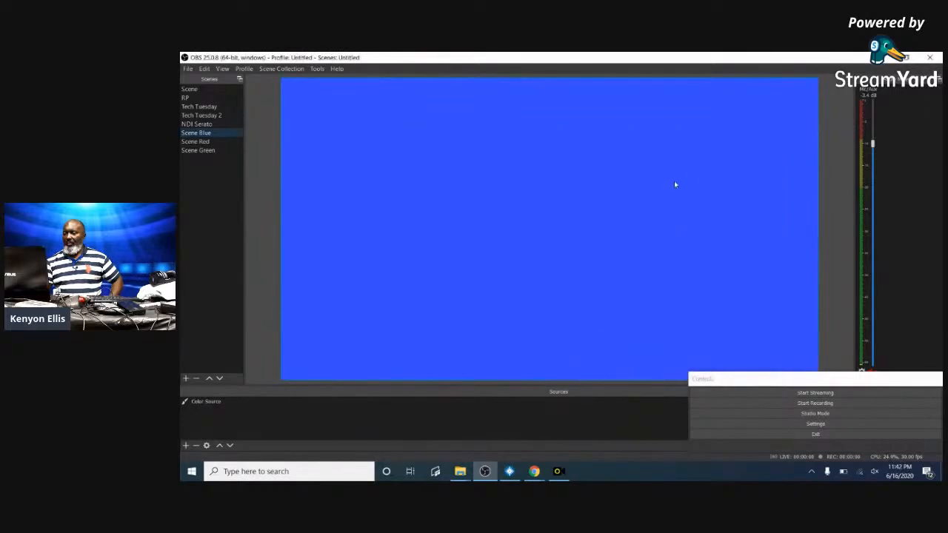
- Switch to Scene Red and try streaming, dismissing the failed-to-connect error
{"action": "left_click", "coordinate": [203, 141]}
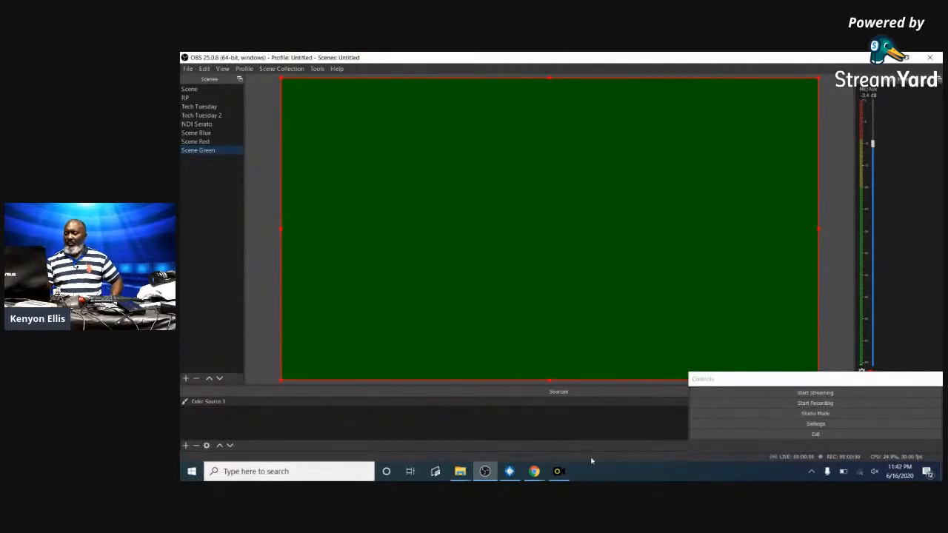
{"action": "left_click", "coordinate": [809, 395]}
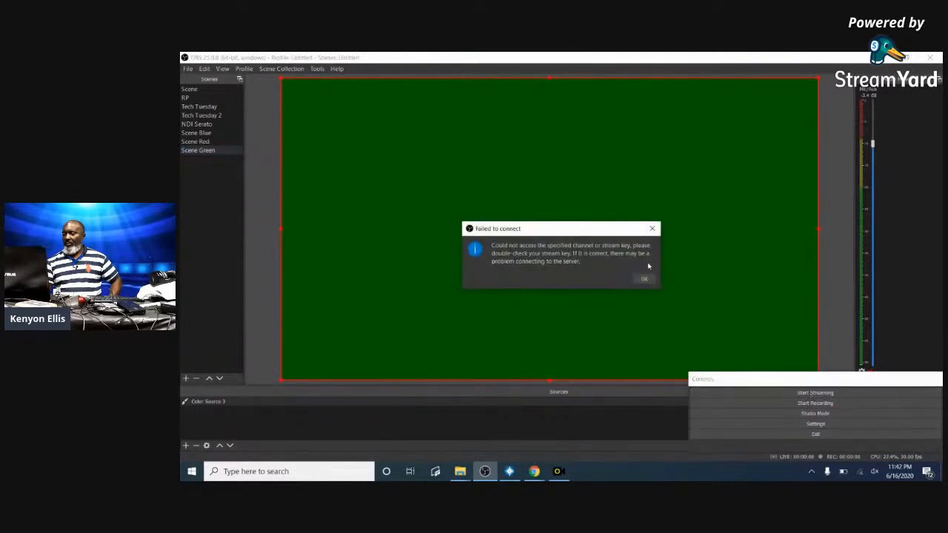
{"action": "left_click", "coordinate": [643, 280]}
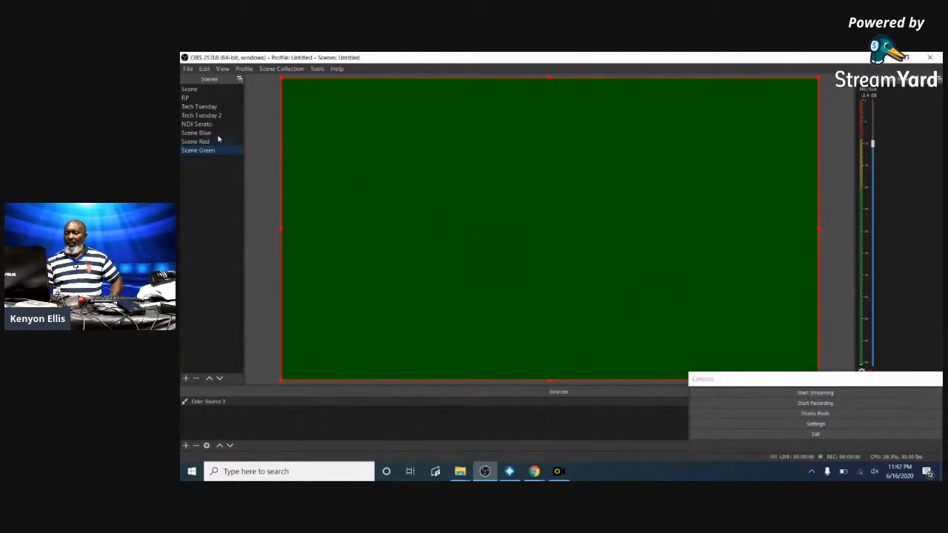
{"action": "left_click", "coordinate": [317, 69]}
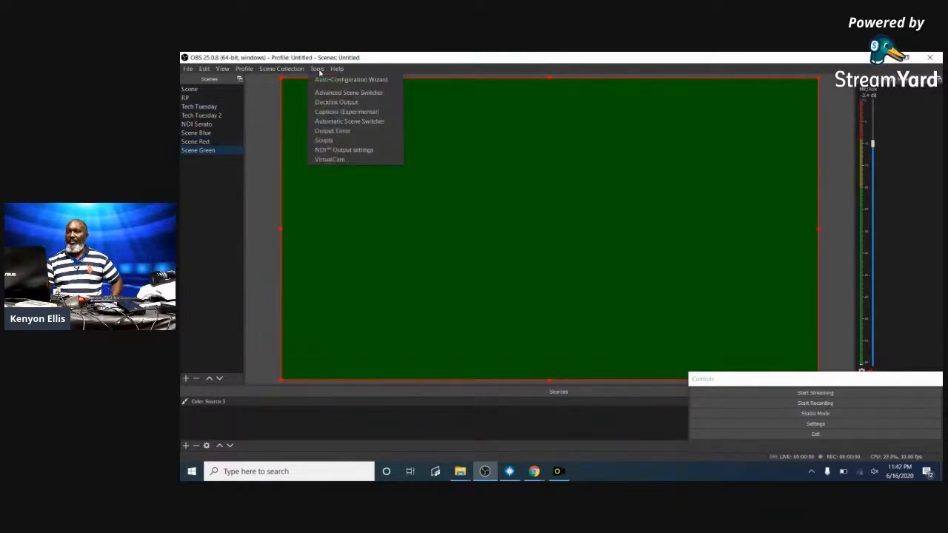
- Reopen the Advanced Scene Switcher, review the Transition rules, select Scene Sequence in priority, and restart the switcher
{"action": "left_click", "coordinate": [357, 94]}
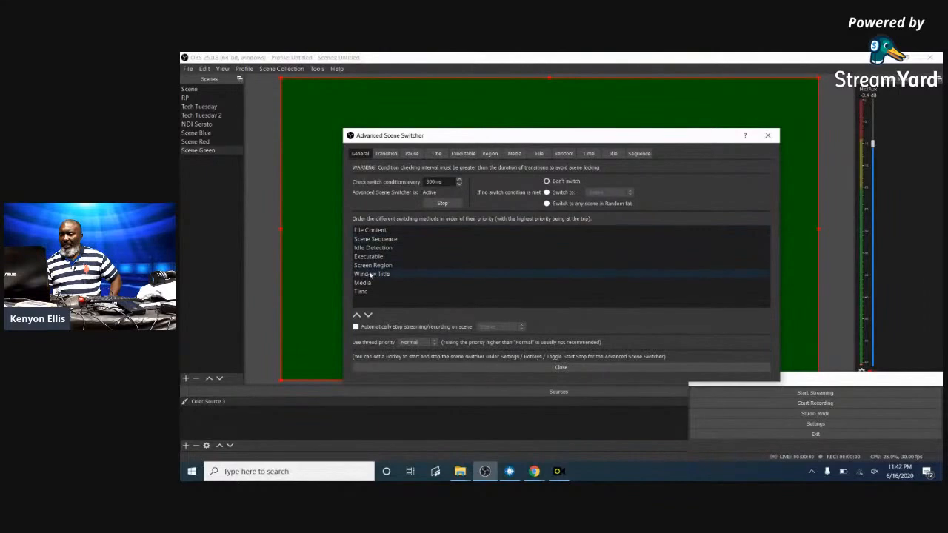
{"action": "left_click", "coordinate": [386, 155]}
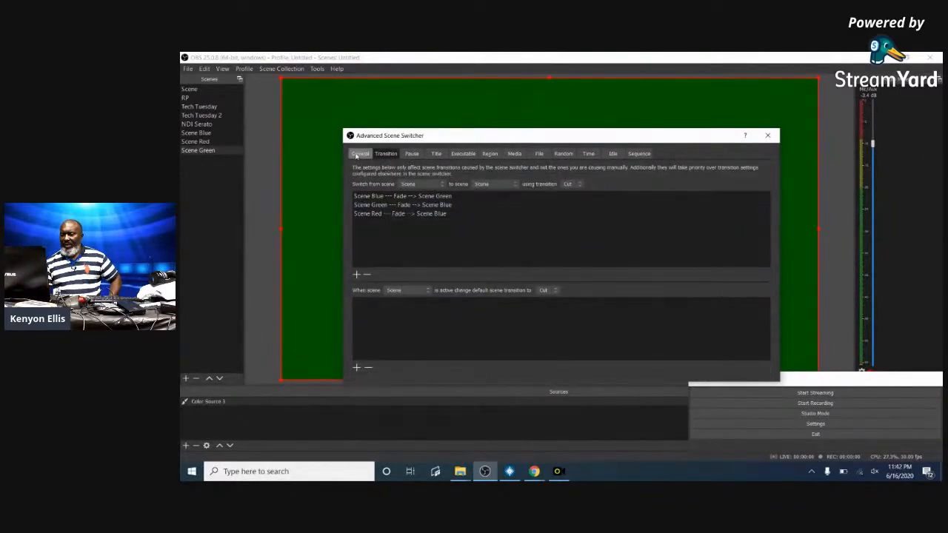
{"action": "left_click", "coordinate": [358, 154]}
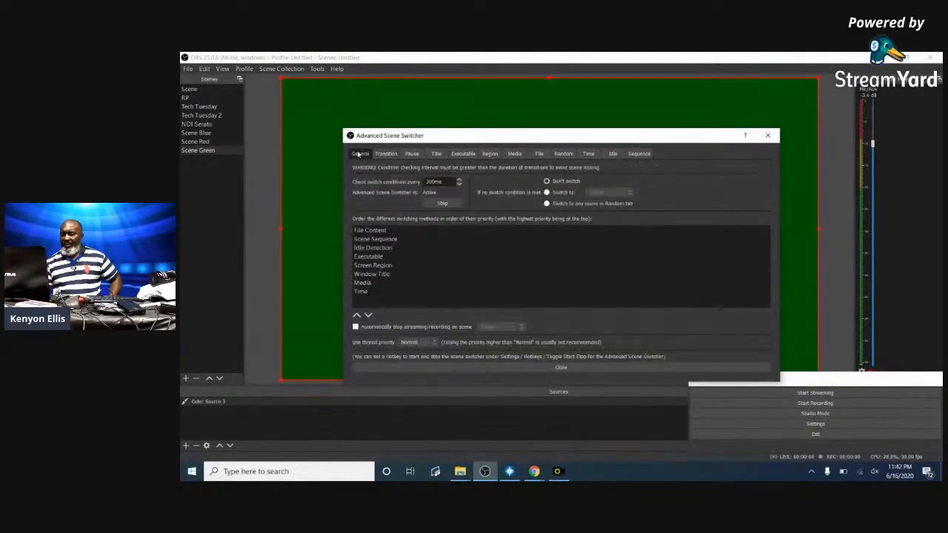
{"action": "left_click", "coordinate": [375, 240]}
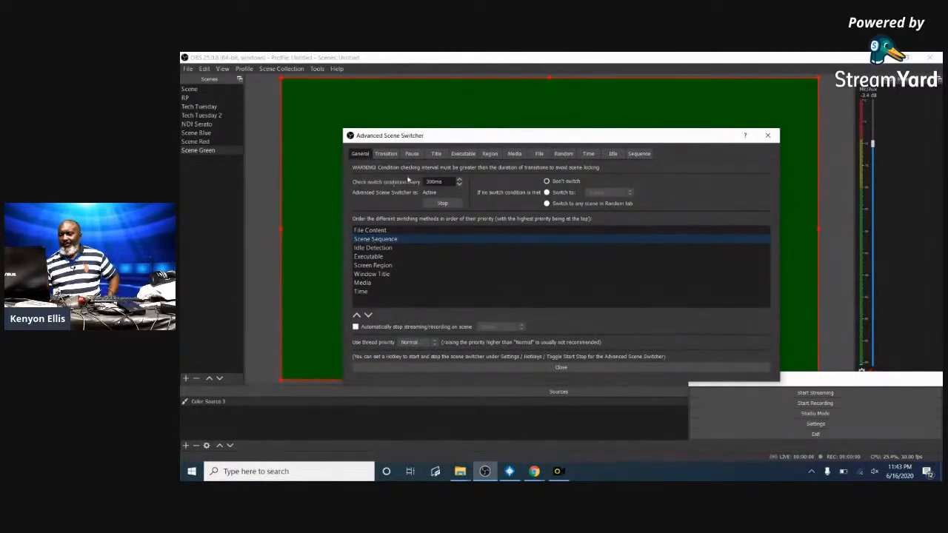
{"action": "left_click", "coordinate": [448, 204]}
{"action": "left_click", "coordinate": [447, 204]}
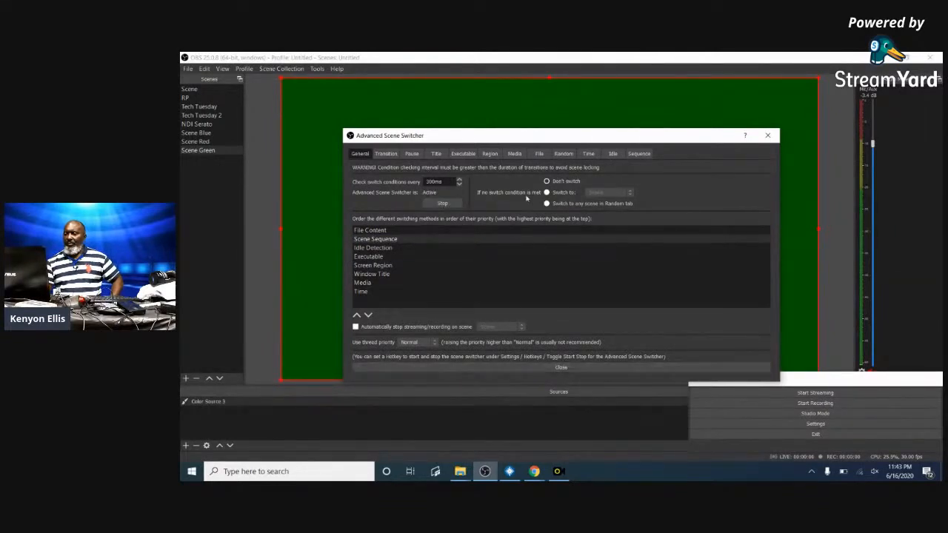
- Move the Advanced Scene Switcher window higher on the screen
{"action": "left_click_drag", "start_coordinate": [534, 139], "coordinate": [538, 141]}
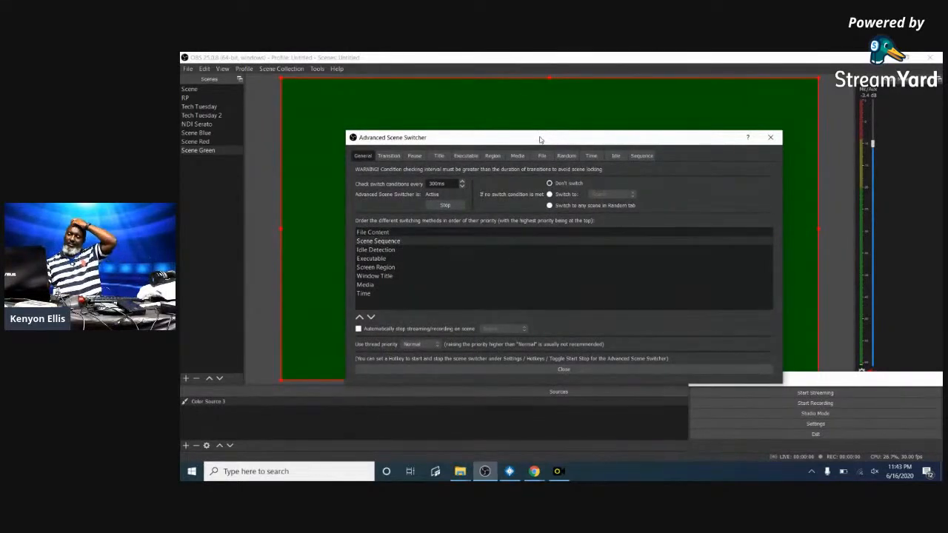
{"action": "left_click_drag", "start_coordinate": [540, 139], "coordinate": [456, 157]}
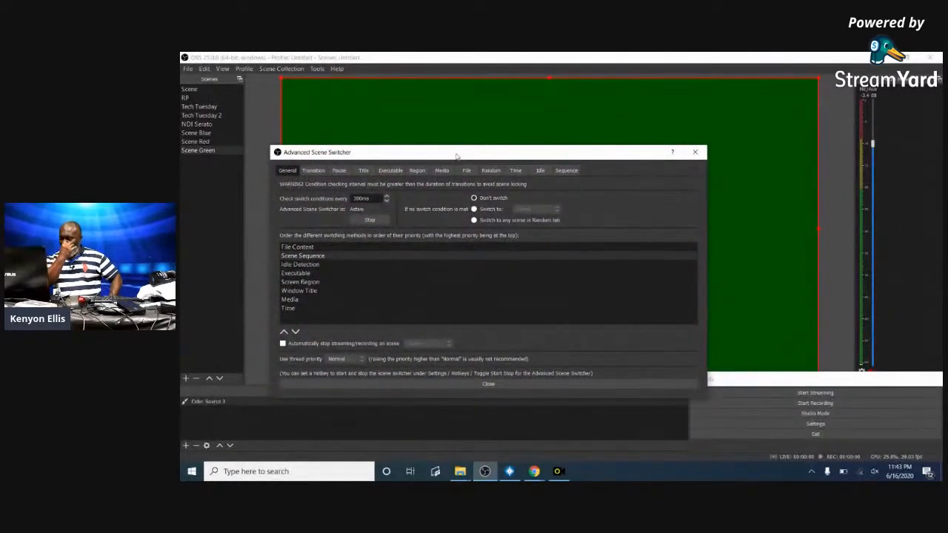
{"action": "left_click_drag", "start_coordinate": [391, 156], "coordinate": [362, 97]}
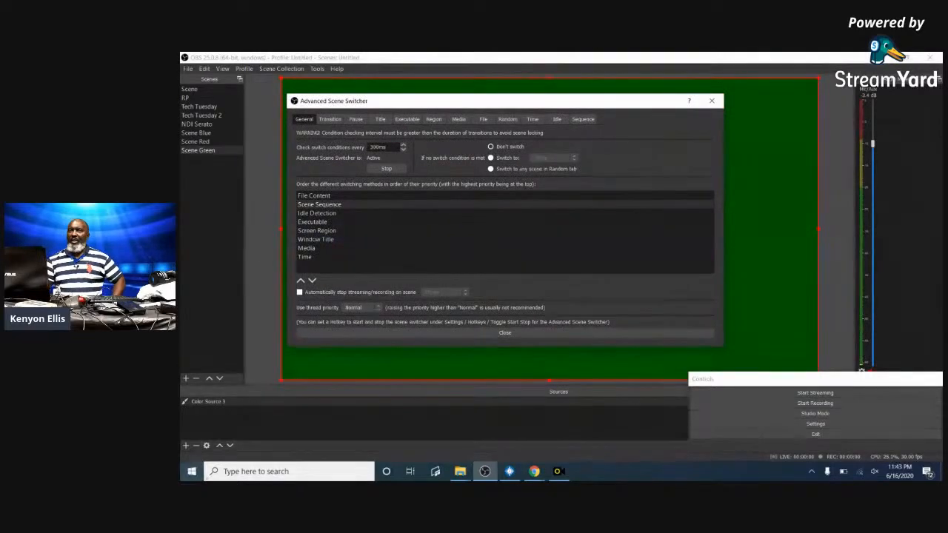
- Launch Windows Settings from the Start menu
{"action": "left_click", "coordinate": [189, 476]}
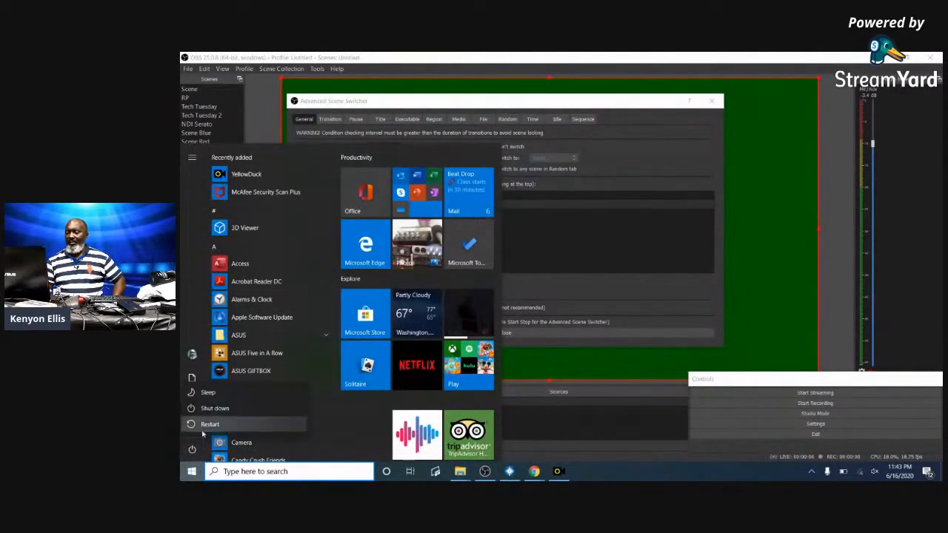
{"action": "left_click", "coordinate": [198, 426]}
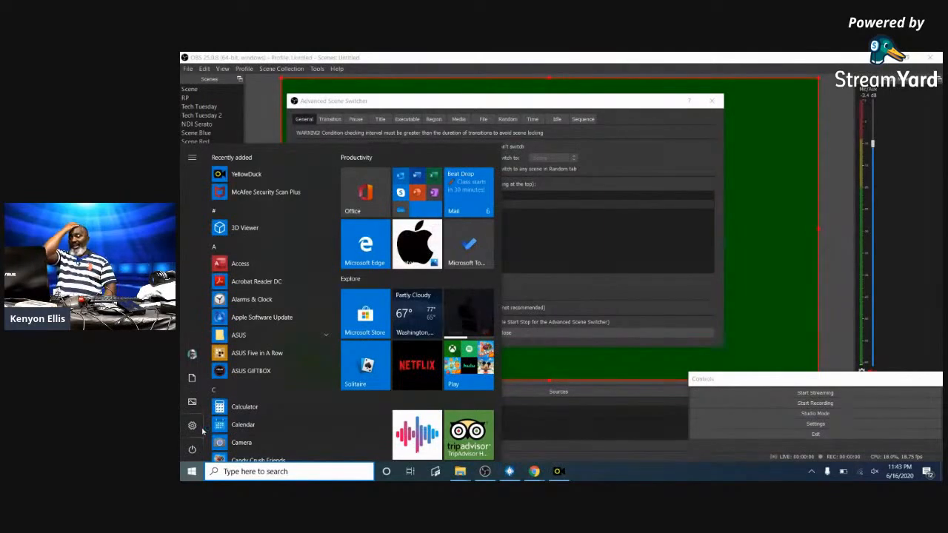
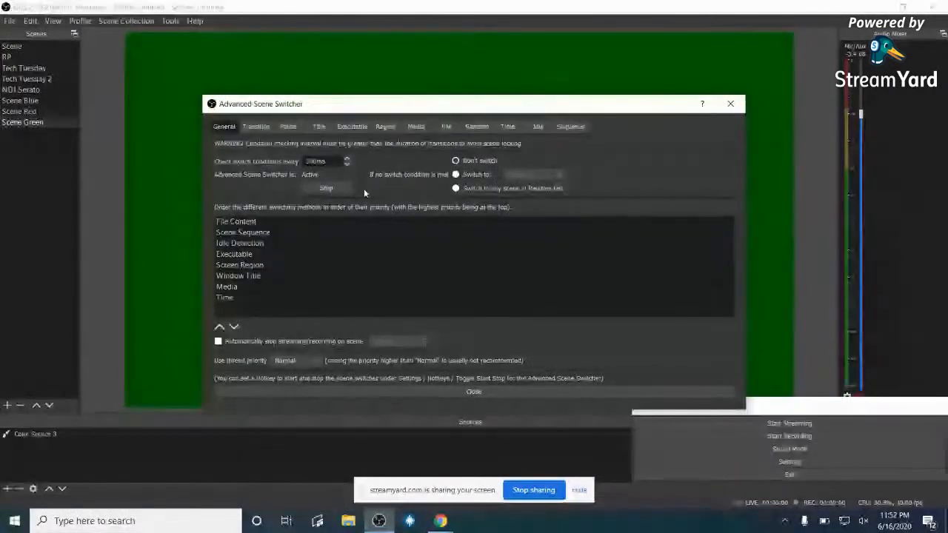
- Restart the Advanced Scene Switcher, close it, and make Scene Blue the active scene
{"action": "left_click", "coordinate": [336, 189]}
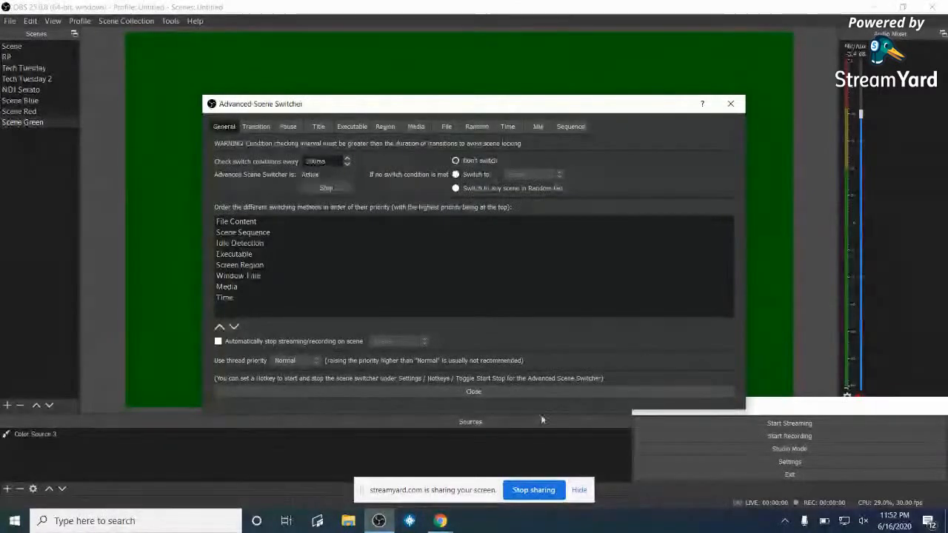
{"action": "left_click", "coordinate": [318, 189]}
{"action": "left_click", "coordinate": [496, 396]}
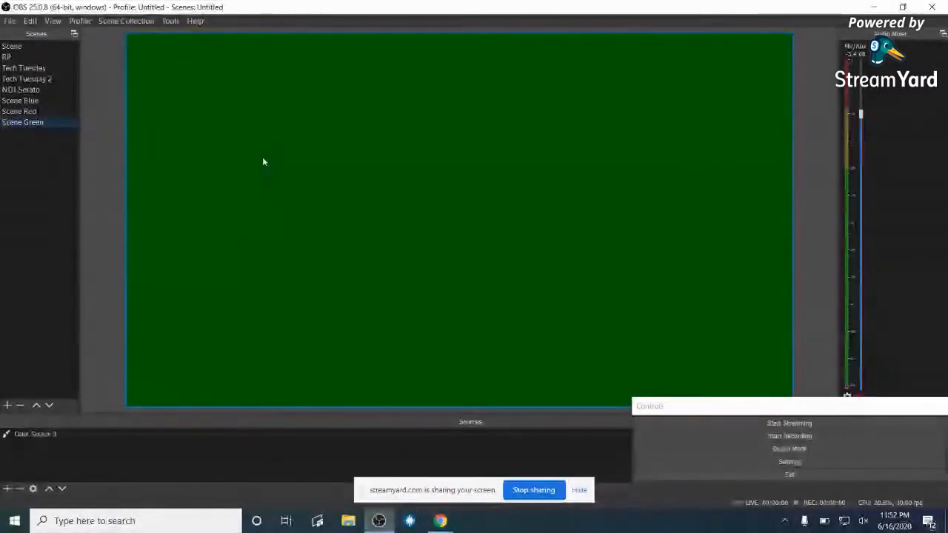
{"action": "left_click", "coordinate": [22, 102]}
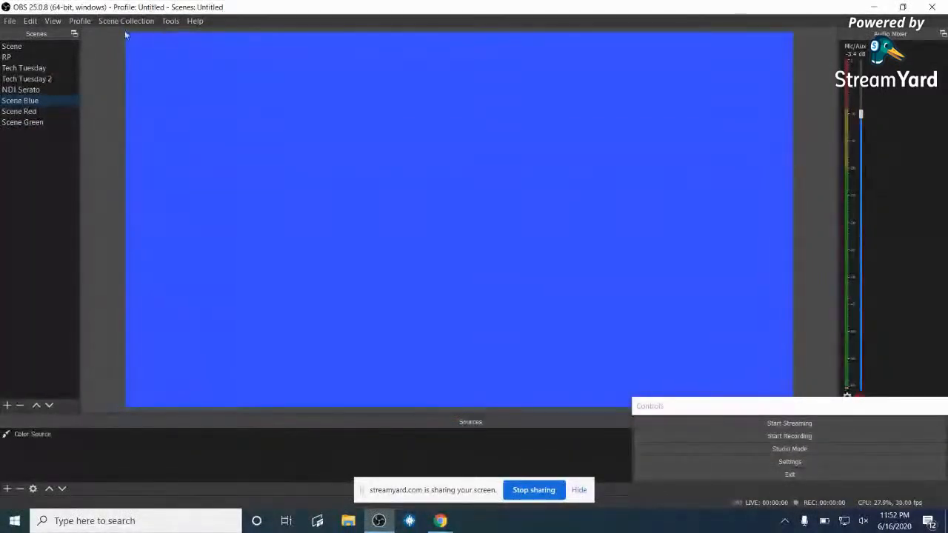
- Glance at the built-in Automatic Scene Switcher, then bring back the Advanced Scene Switcher
{"action": "left_click", "coordinate": [170, 21]}
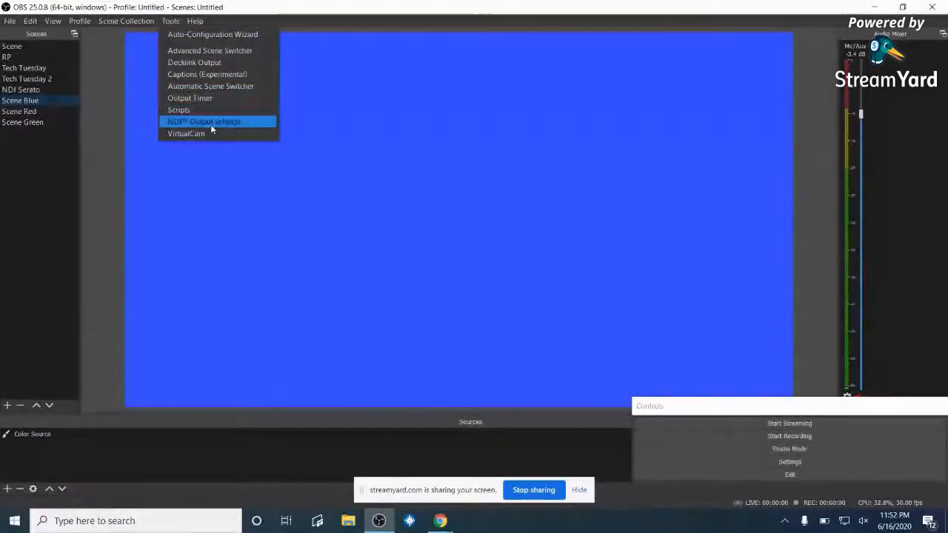
{"action": "left_click", "coordinate": [229, 88]}
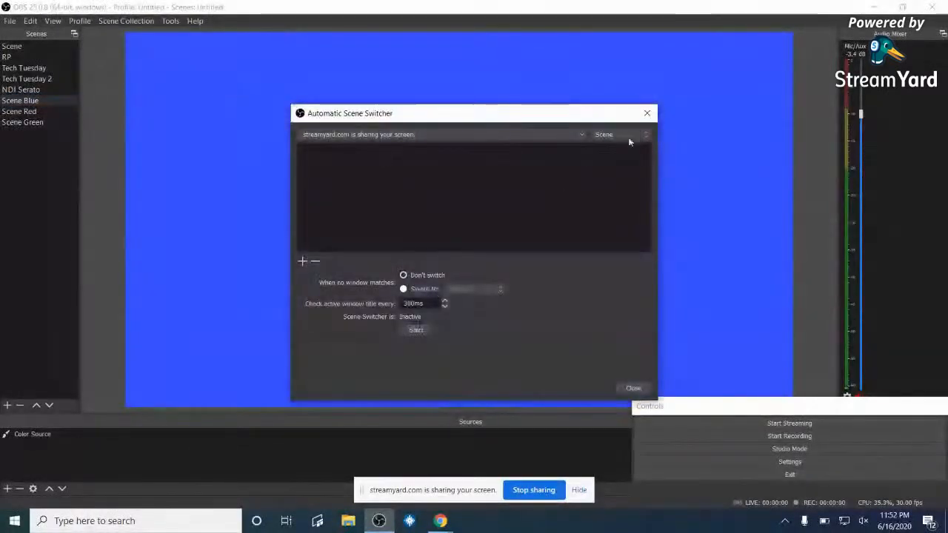
{"action": "left_click", "coordinate": [646, 113]}
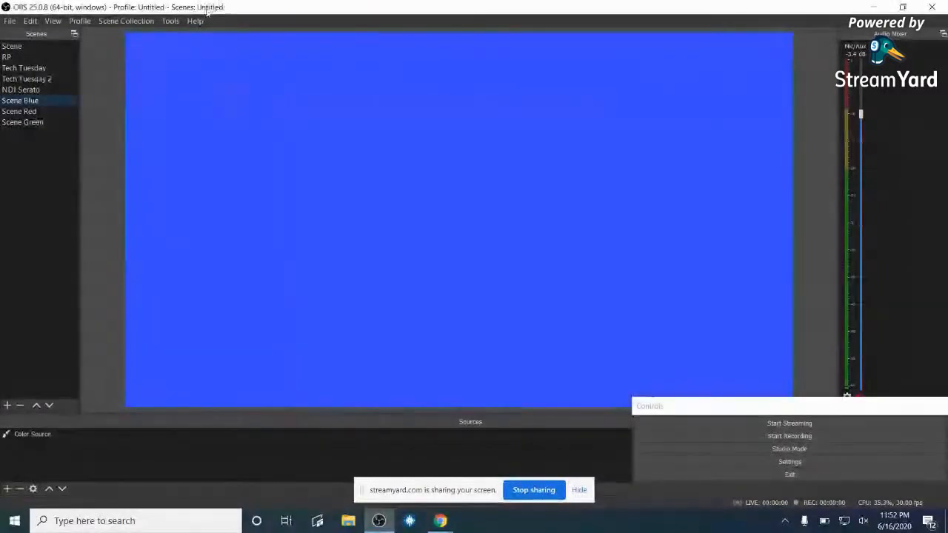
{"action": "left_click", "coordinate": [170, 21]}
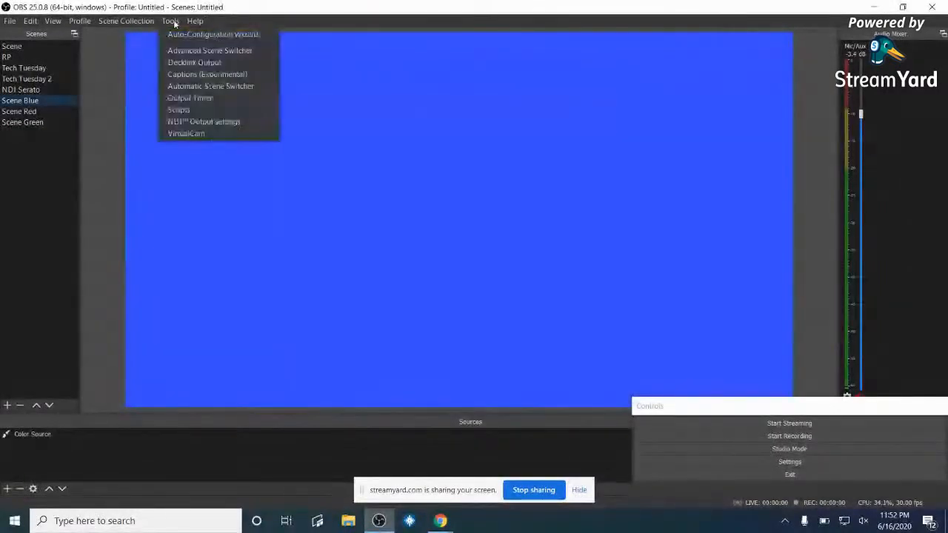
{"action": "left_click", "coordinate": [230, 52]}
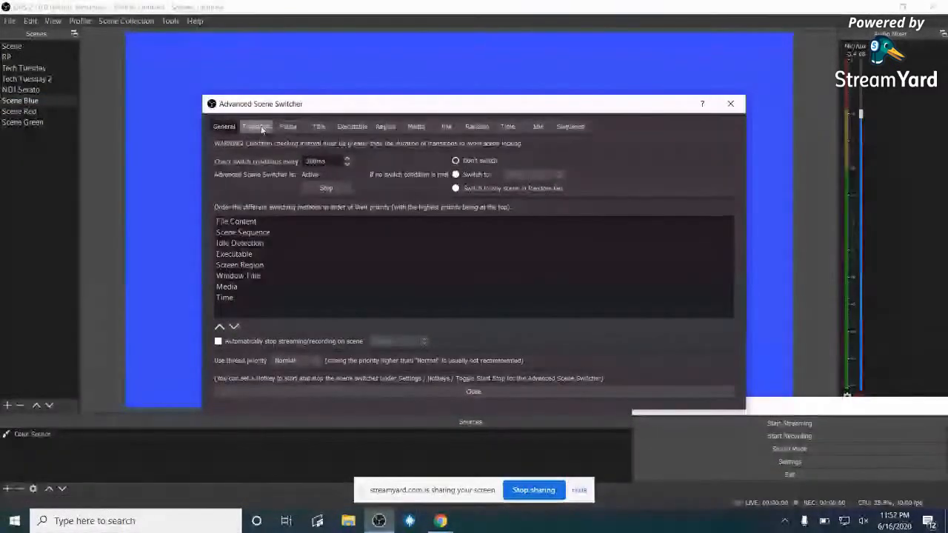
- Add a Scene Green to Scene Red fade rule on the Transition tab
{"action": "left_click", "coordinate": [257, 127]}
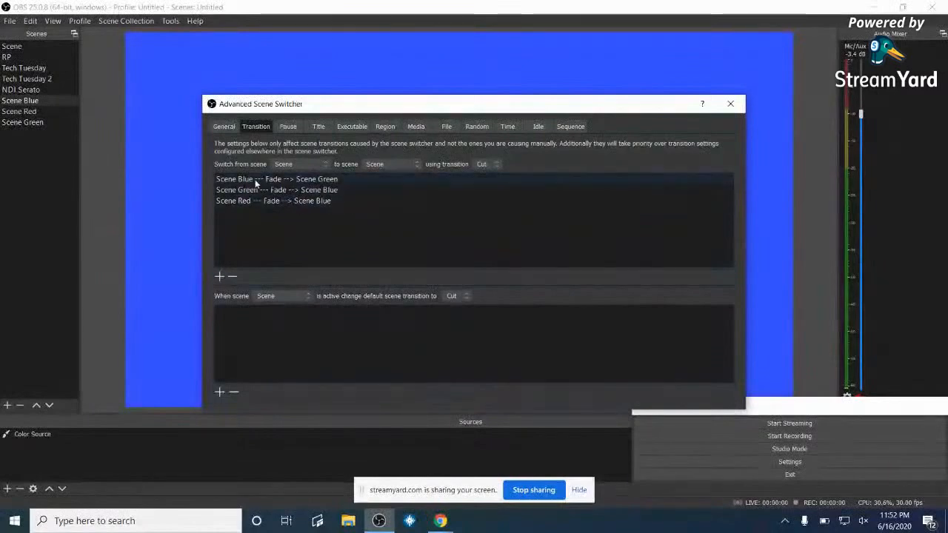
{"action": "left_click", "coordinate": [324, 189]}
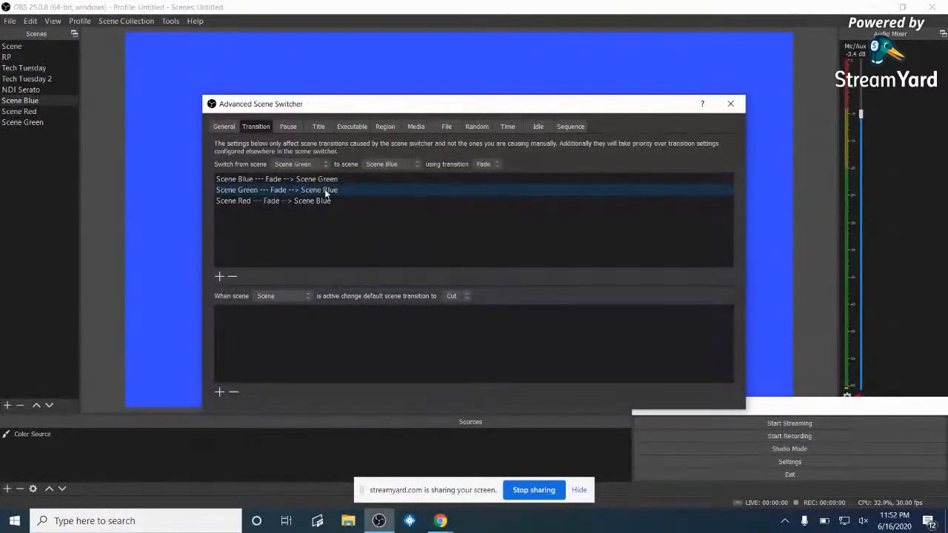
{"action": "left_click", "coordinate": [417, 163]}
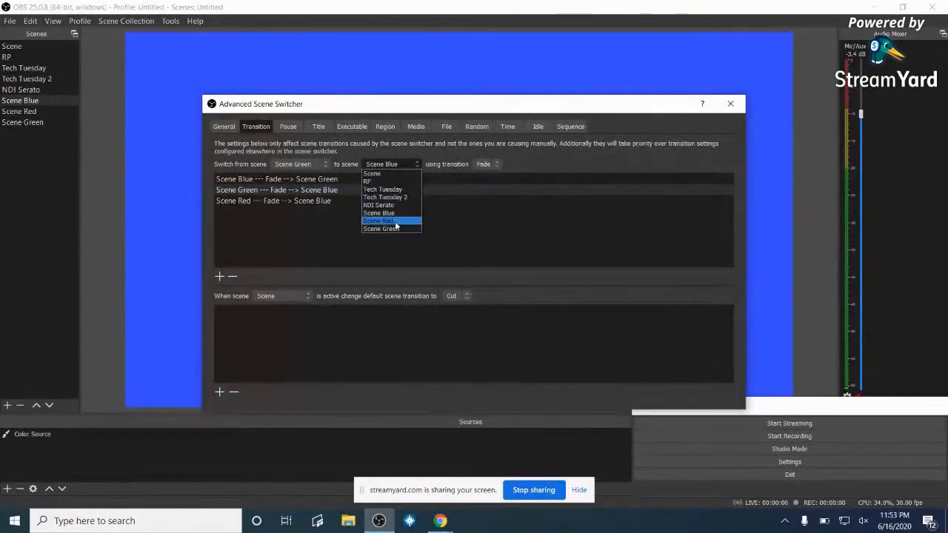
{"action": "left_click", "coordinate": [395, 220]}
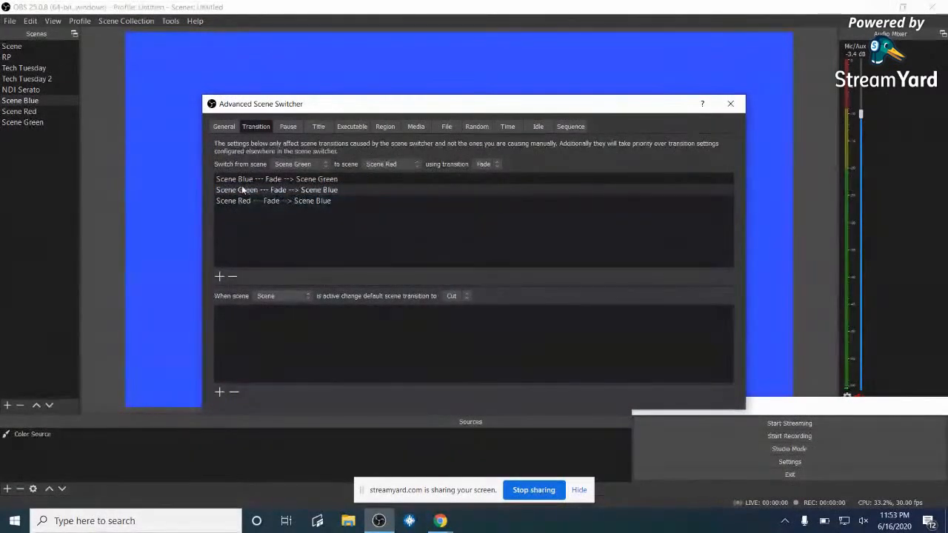
{"action": "left_click", "coordinate": [219, 277]}
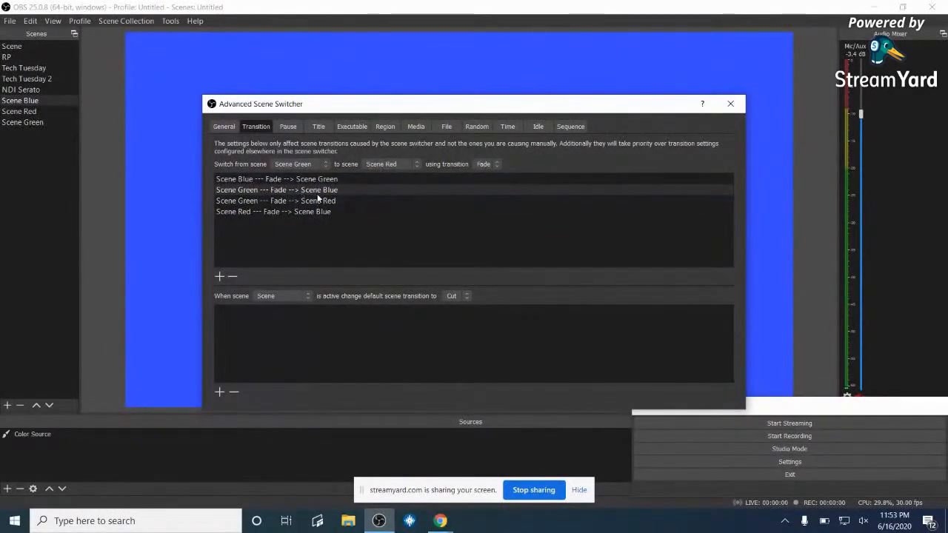
- Delete the old Scene Green to Scene Blue rule and check the Red-to-Blue rule
{"action": "left_click", "coordinate": [320, 192]}
{"action": "left_click", "coordinate": [233, 276]}
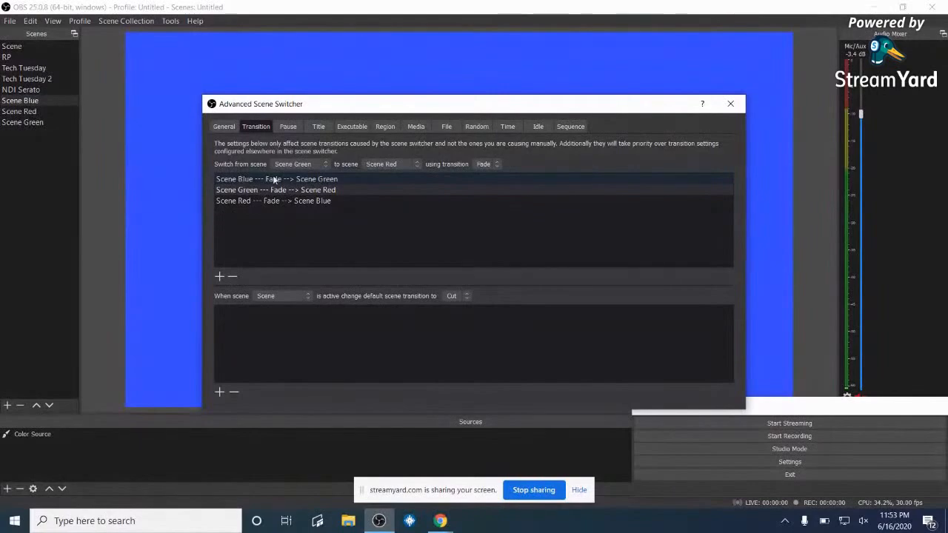
{"action": "left_click", "coordinate": [234, 205]}
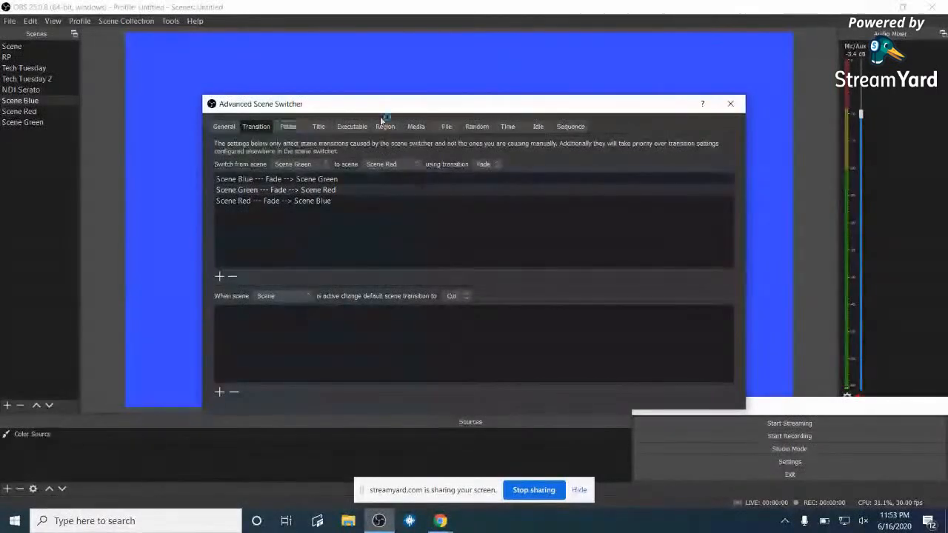
{"action": "left_click", "coordinate": [222, 128]}
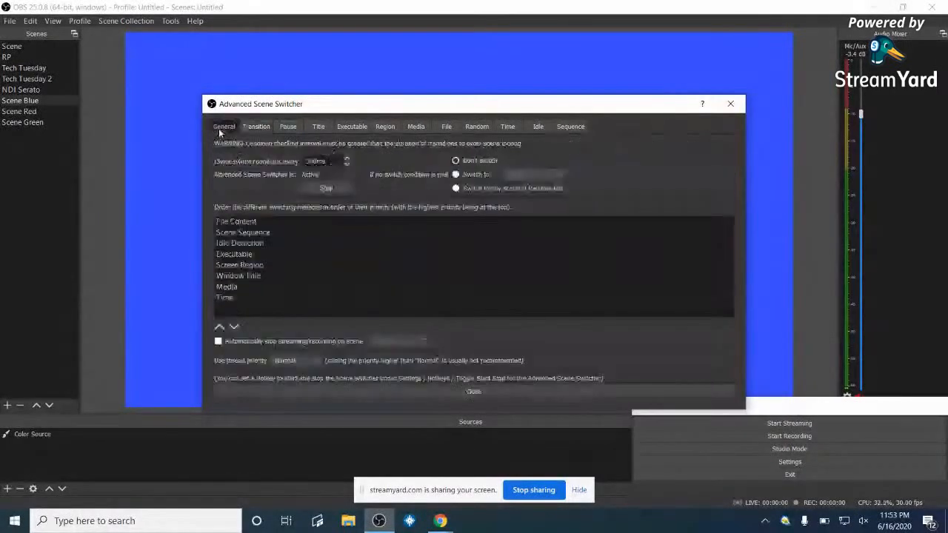
- Start the switcher and add a time rule: at 00:00:01 fade to Scene Blue
{"action": "left_click", "coordinate": [324, 188]}
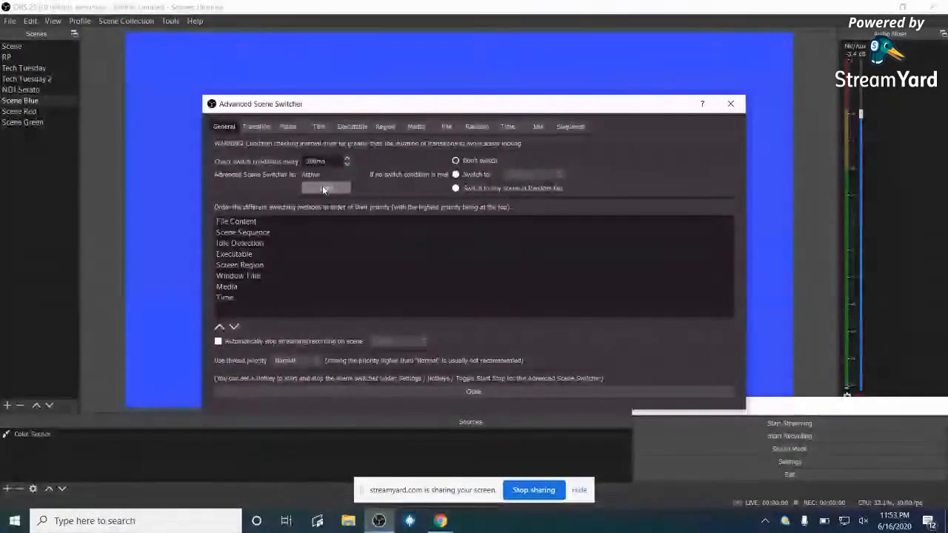
{"action": "left_click", "coordinate": [508, 127]}
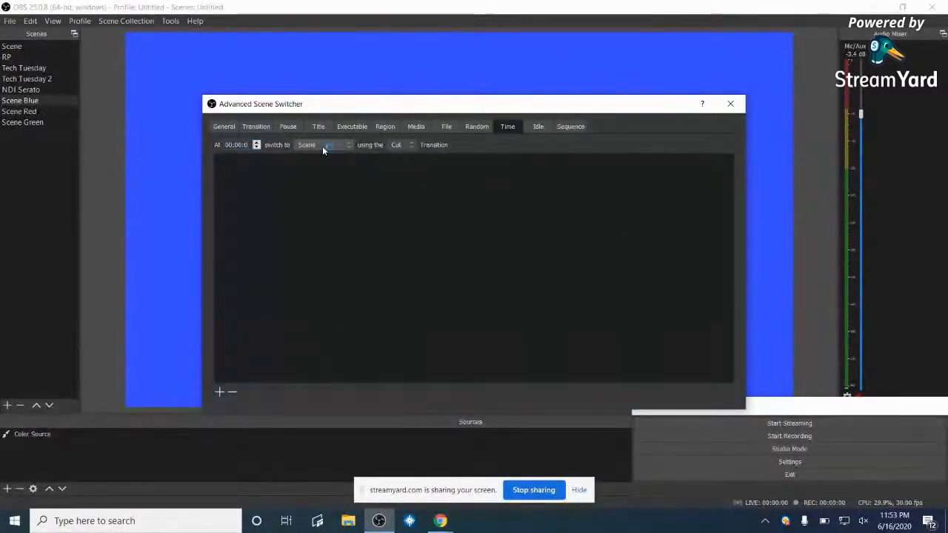
{"action": "type", "text": "1"}
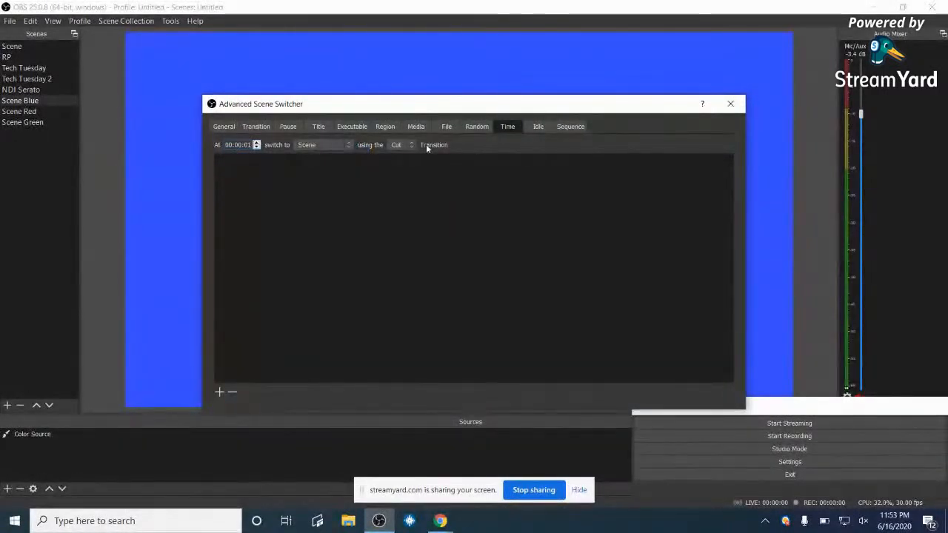
{"action": "left_click", "coordinate": [348, 145]}
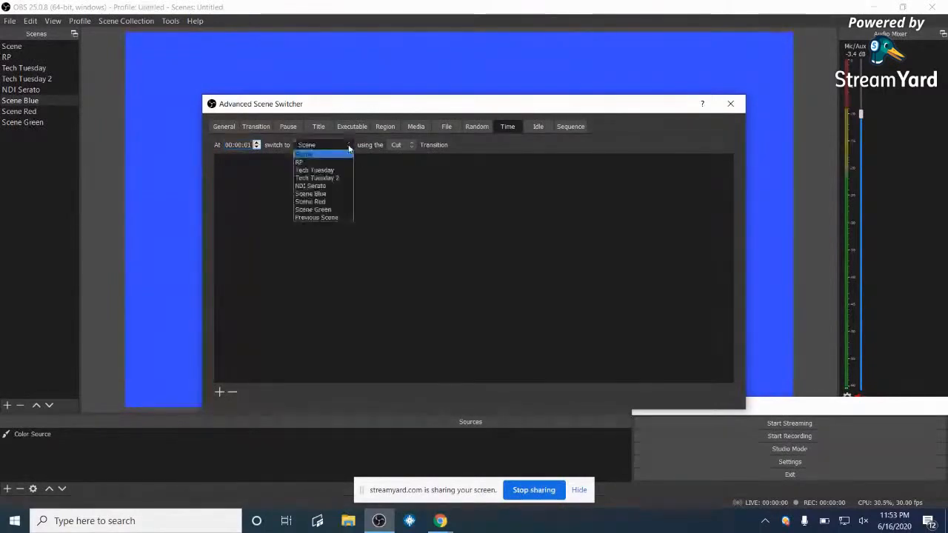
{"action": "left_click", "coordinate": [330, 195]}
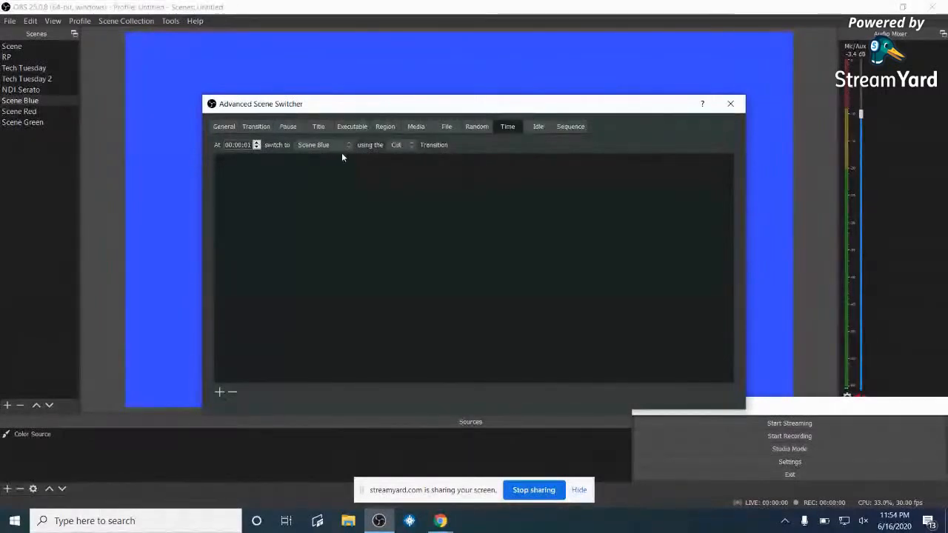
{"action": "left_click", "coordinate": [408, 146]}
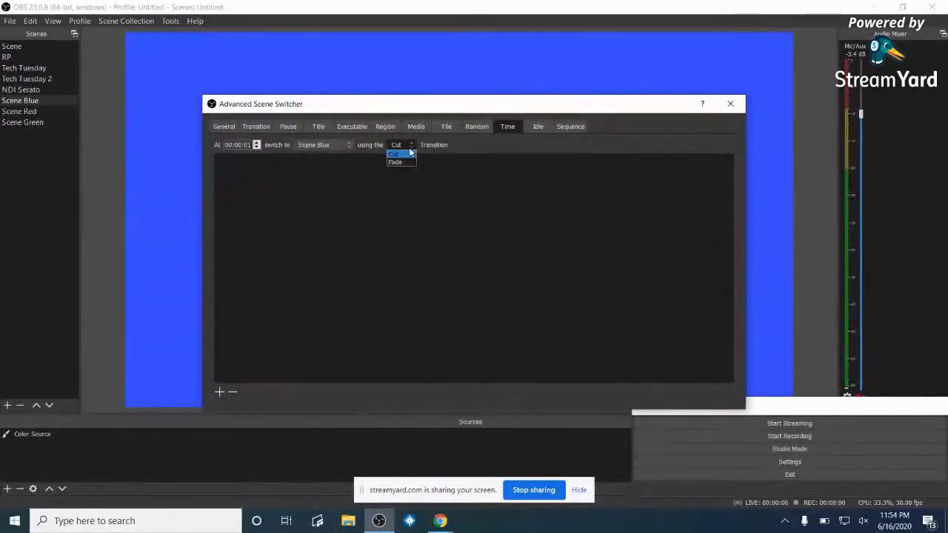
{"action": "left_click", "coordinate": [402, 162]}
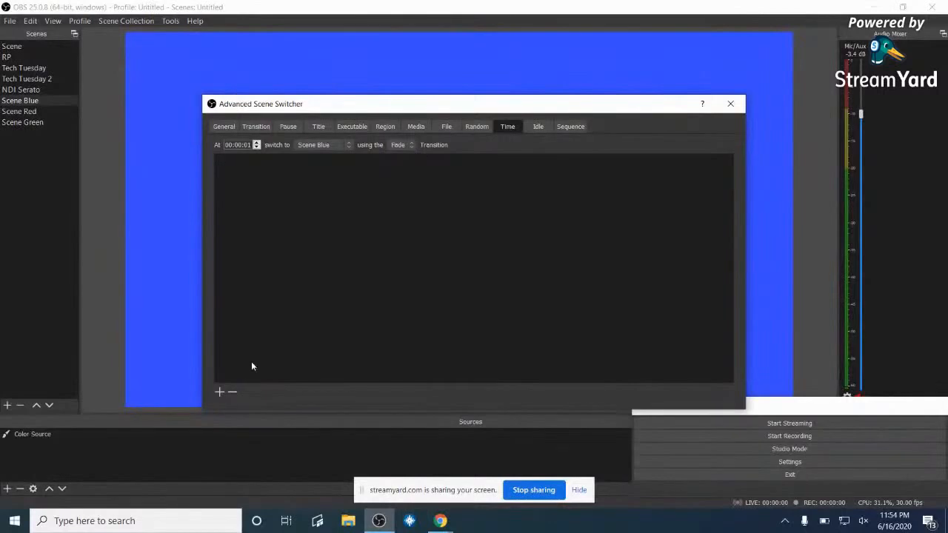
{"action": "left_click", "coordinate": [220, 392]}
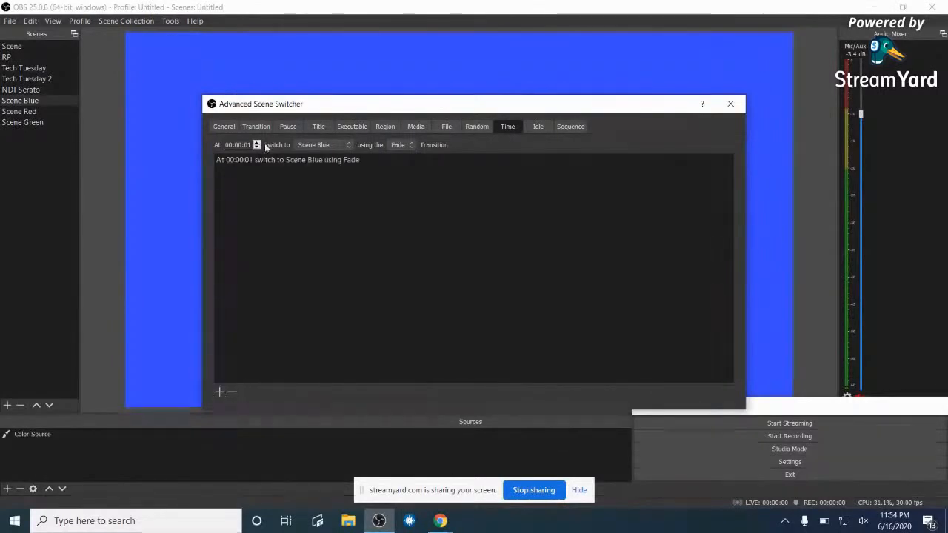
- Change the time rule's target scene to Scene Red, then to Scene Green
{"action": "left_click", "coordinate": [350, 145]}
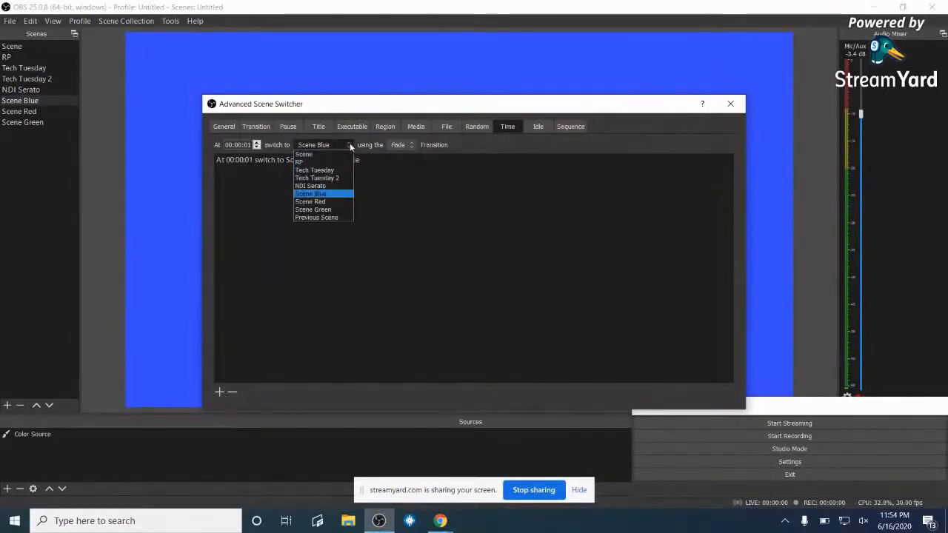
{"action": "left_click", "coordinate": [325, 201]}
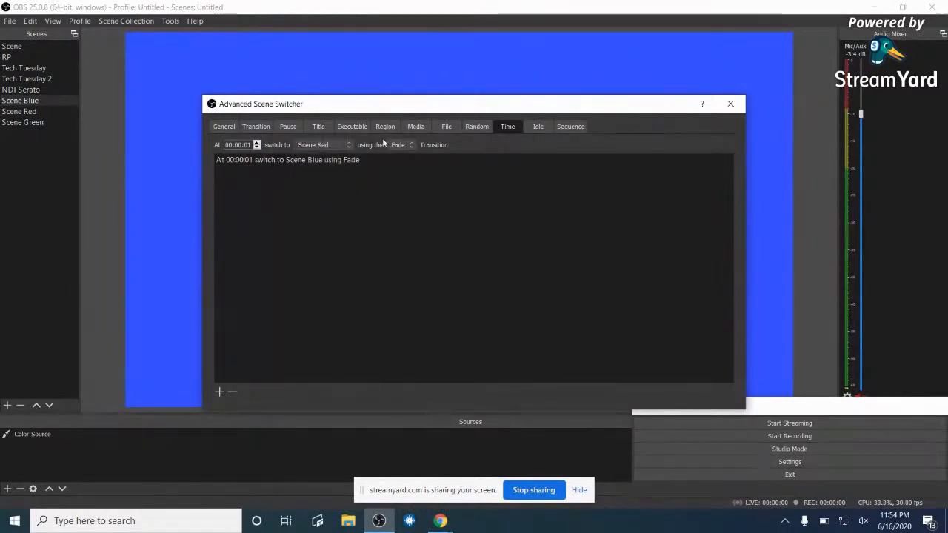
{"action": "left_click", "coordinate": [219, 393]}
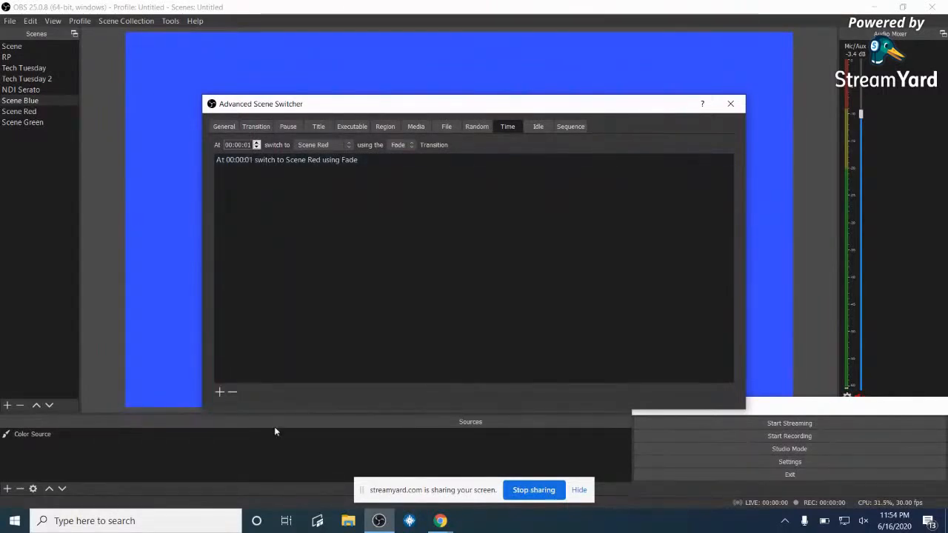
{"action": "left_click", "coordinate": [349, 144]}
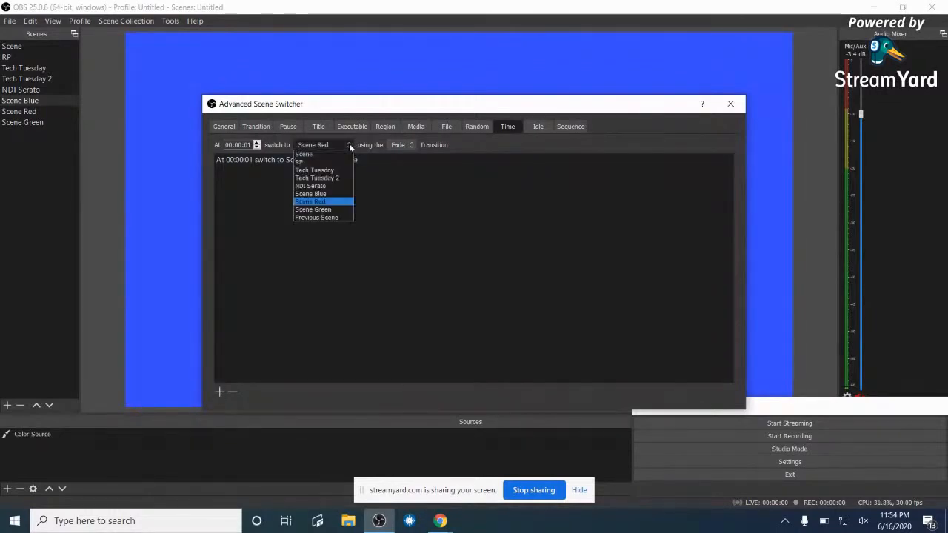
{"action": "left_click", "coordinate": [325, 209]}
{"action": "left_click", "coordinate": [219, 394]}
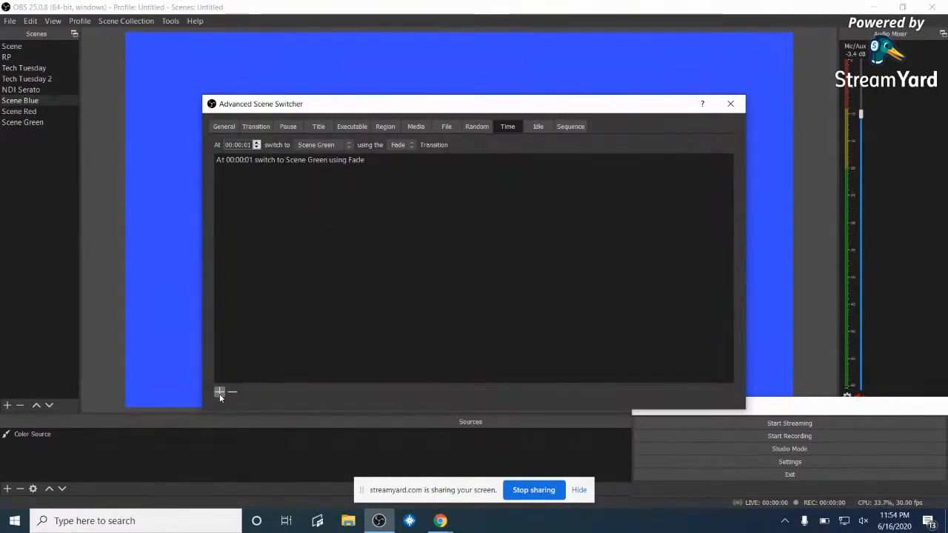
{"action": "left_click", "coordinate": [225, 126]}
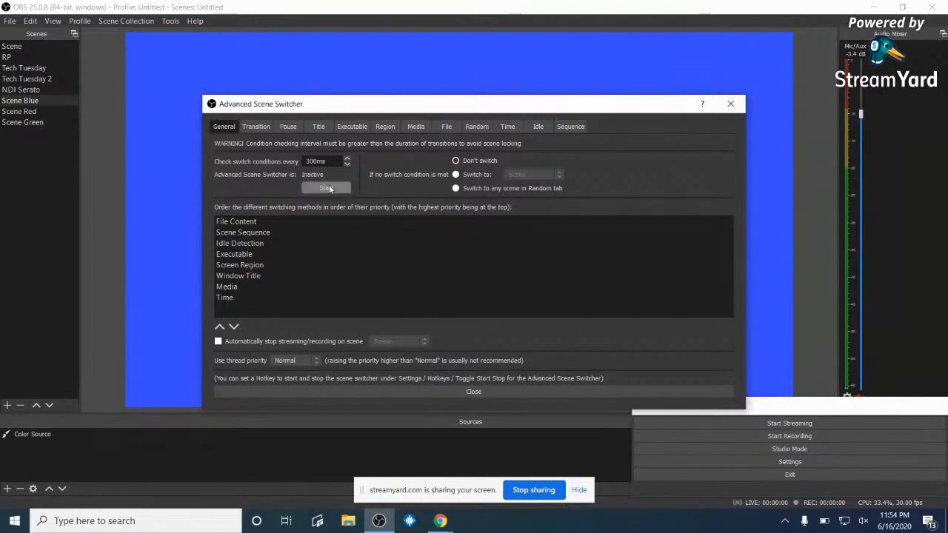
- Toggle the fallback switch-to-scene option, browse its scene list, then view the Sequence tab
{"action": "left_click", "coordinate": [456, 175]}
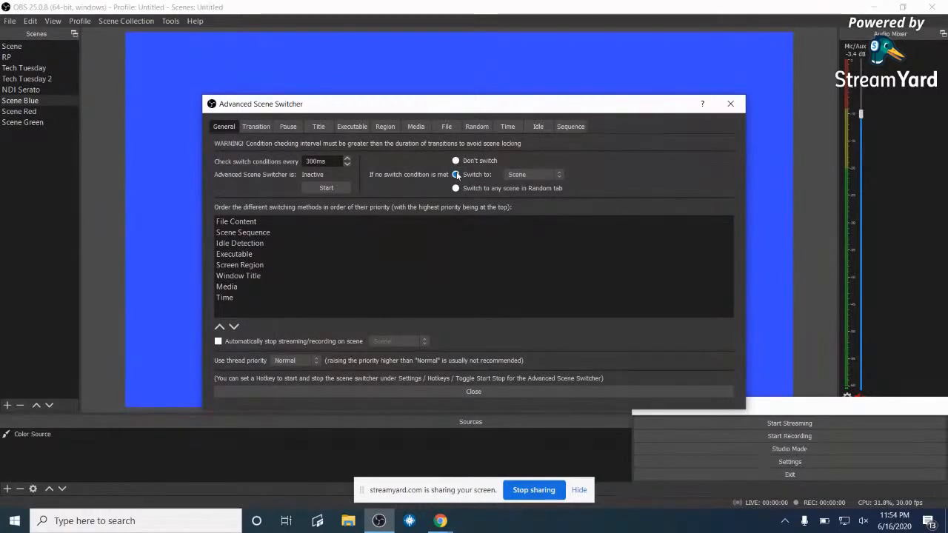
{"action": "left_click", "coordinate": [562, 174]}
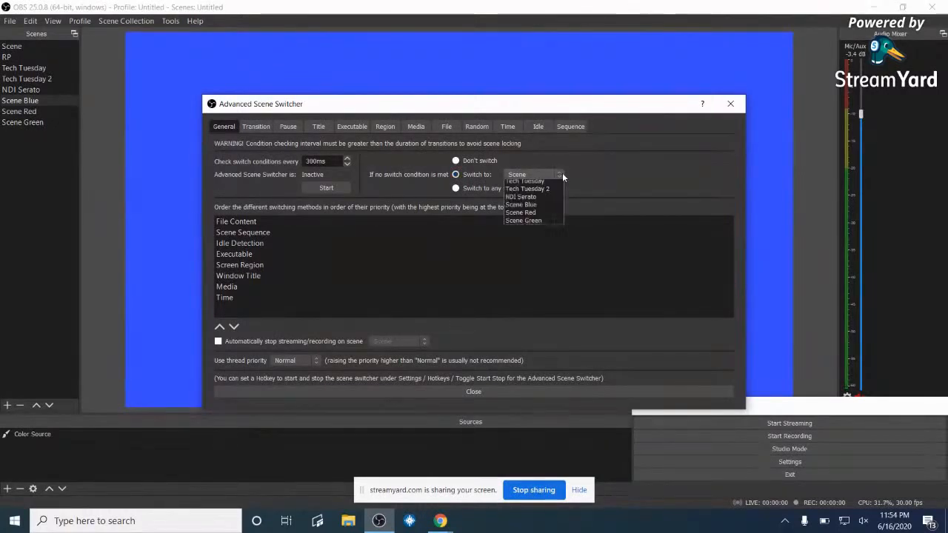
{"action": "left_click", "coordinate": [562, 174]}
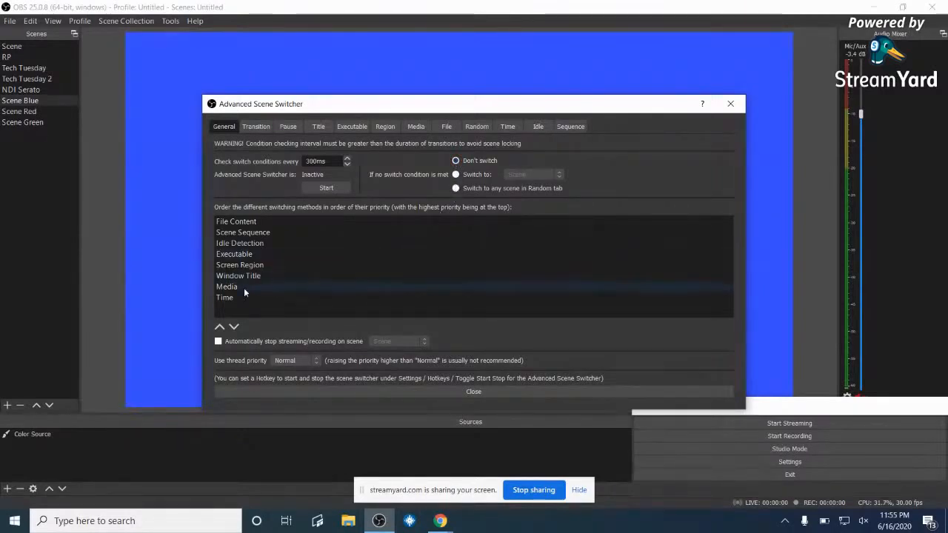
{"action": "left_click", "coordinate": [570, 127]}
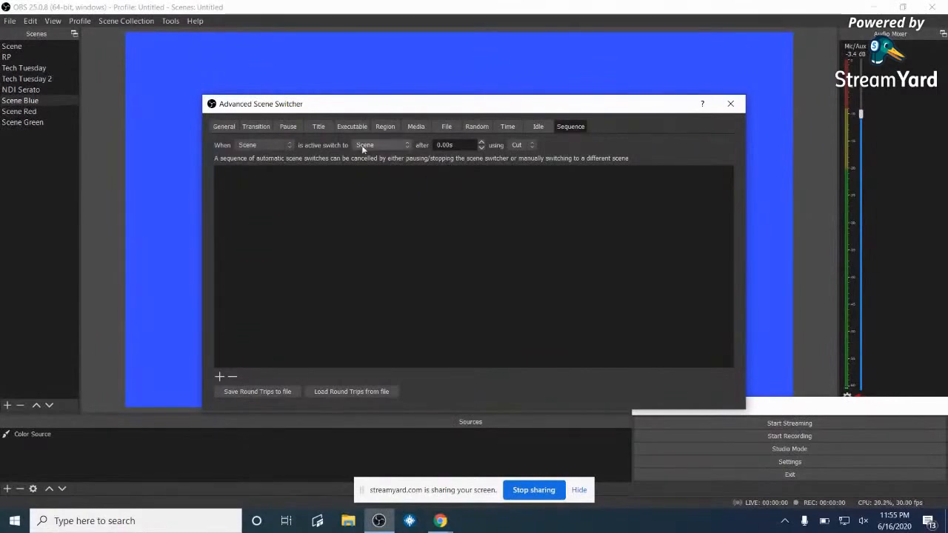
- Remove the Blue→Green, Green→Red and Red→Blue fade rules from the Transition tab
{"action": "left_click", "coordinate": [263, 130]}
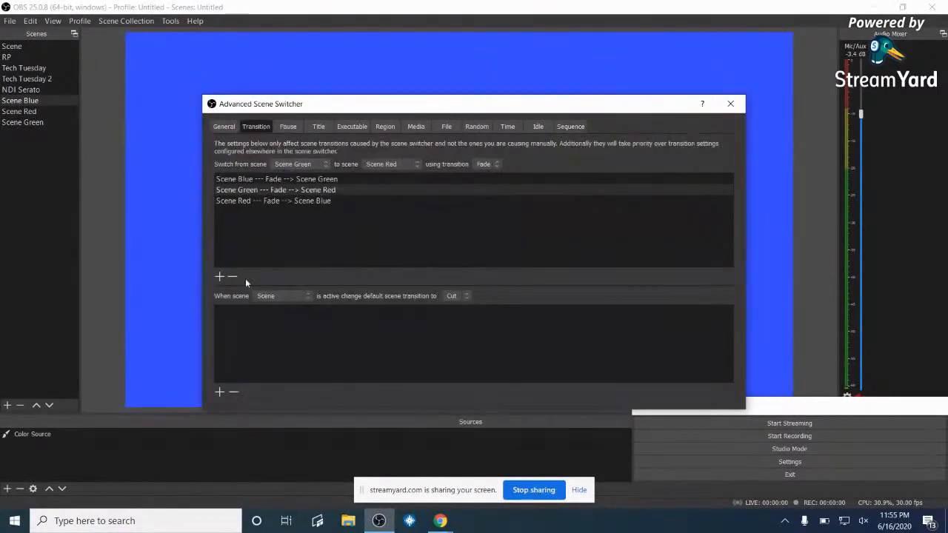
{"action": "left_click", "coordinate": [238, 181]}
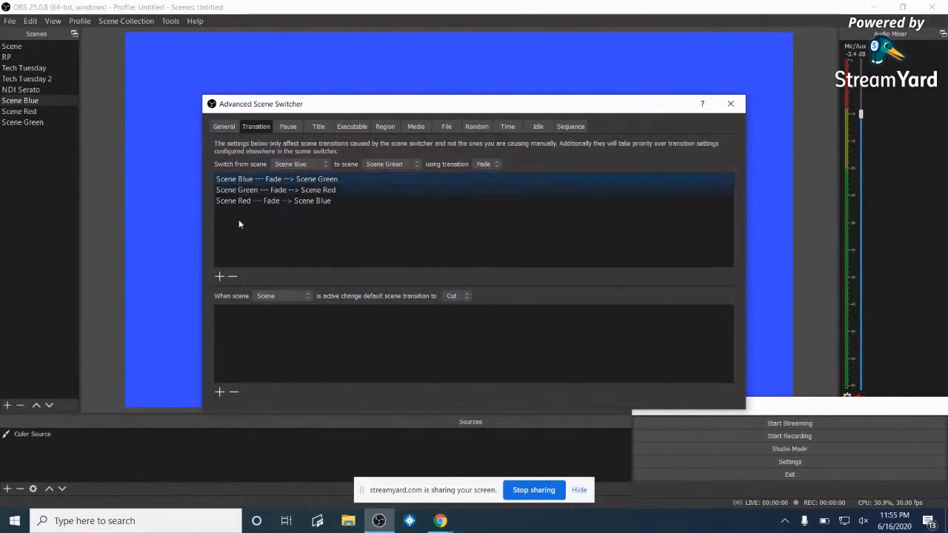
{"action": "left_click", "coordinate": [233, 277]}
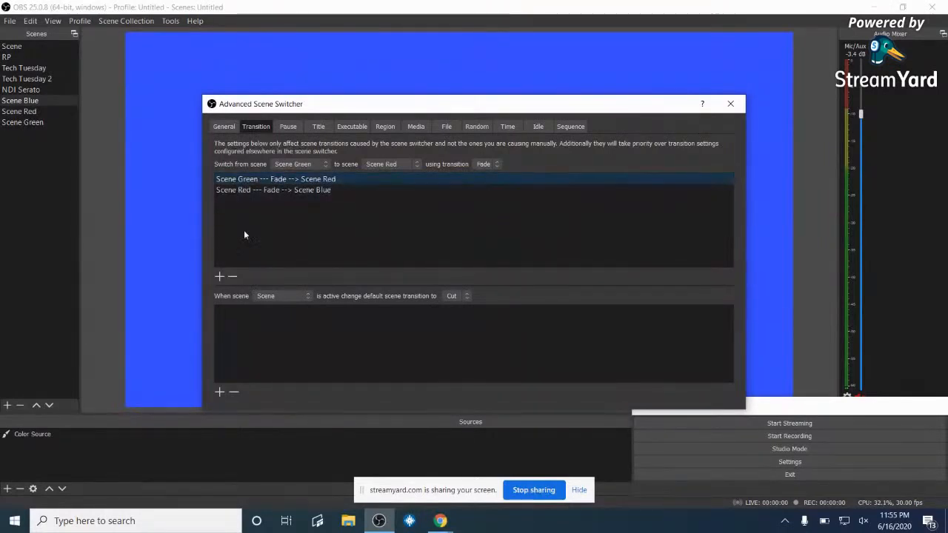
{"action": "left_click", "coordinate": [232, 276]}
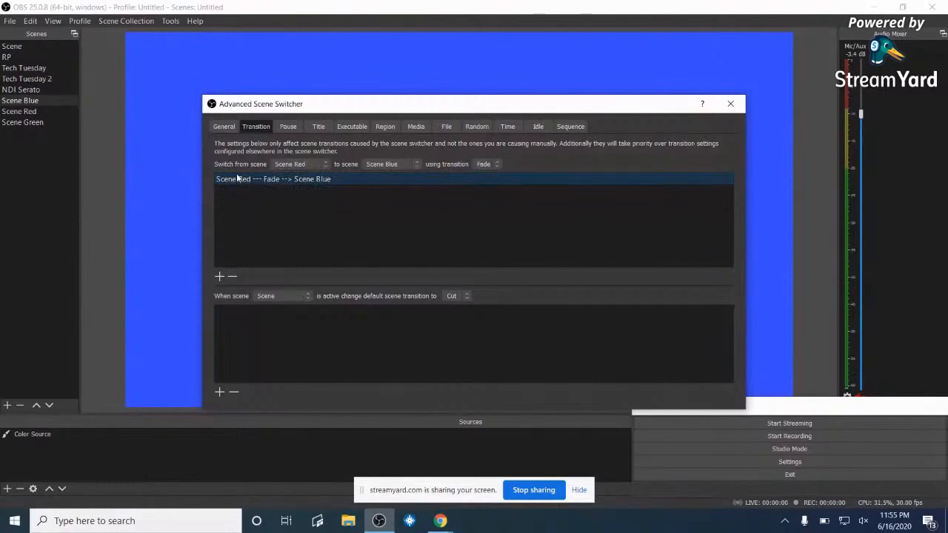
{"action": "left_click", "coordinate": [232, 277]}
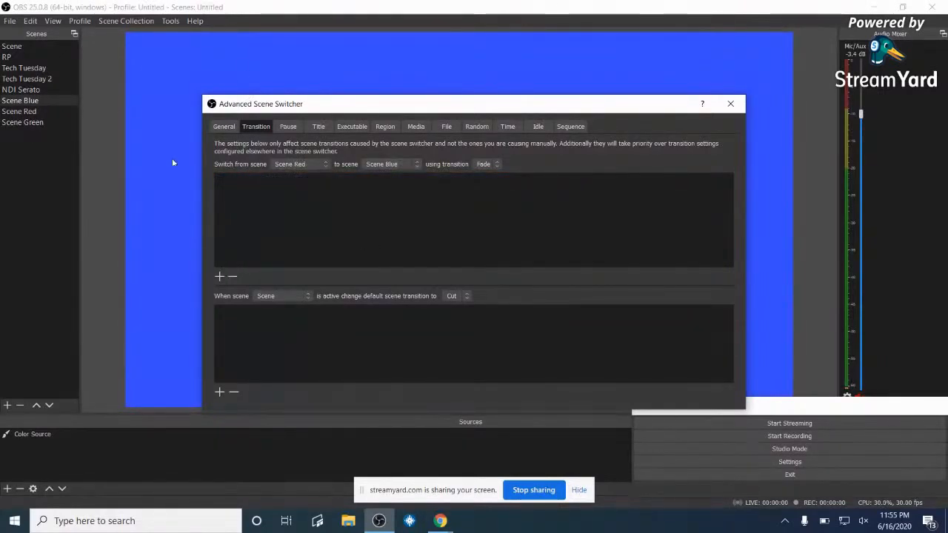
{"action": "left_click", "coordinate": [220, 129]}
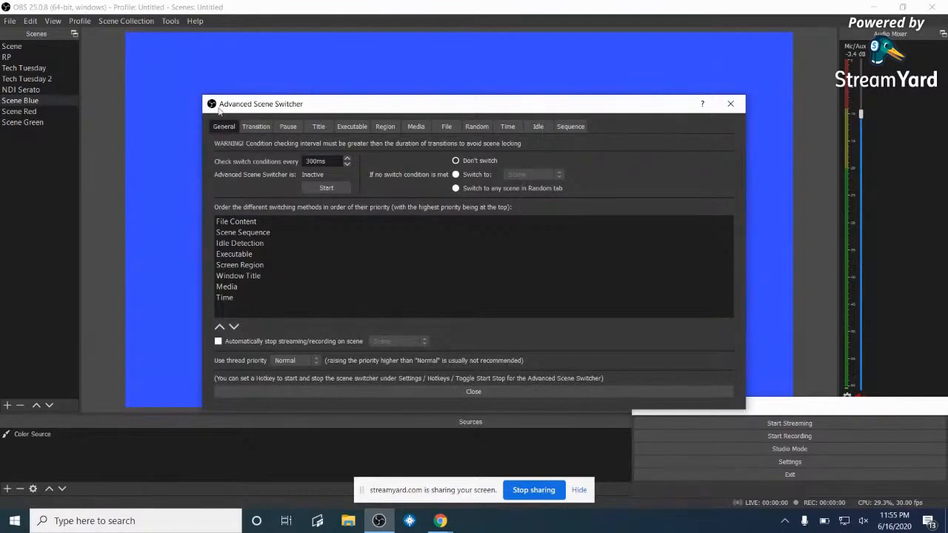
- Add a sequence step where Scene Red waits 2 seconds then fades to Scene Blue
{"action": "left_click", "coordinate": [571, 130]}
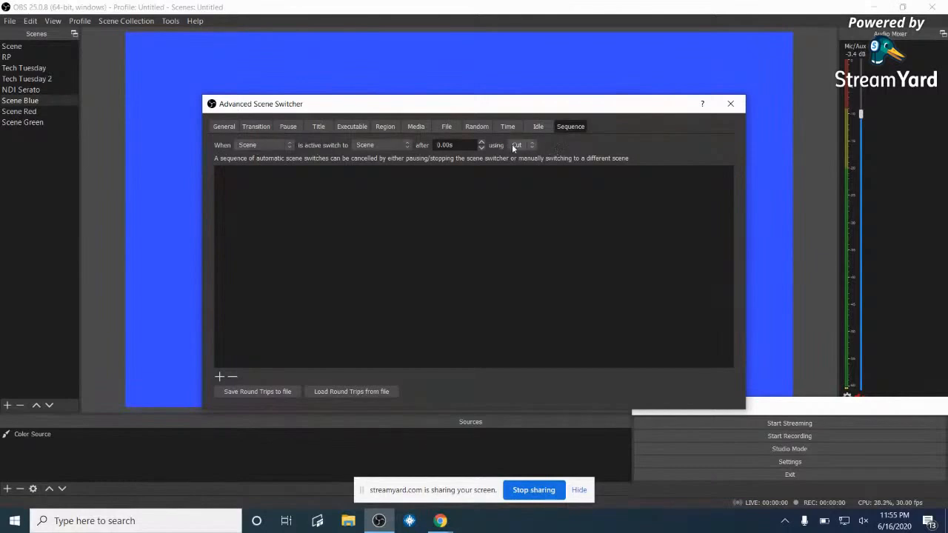
{"action": "left_click", "coordinate": [290, 144]}
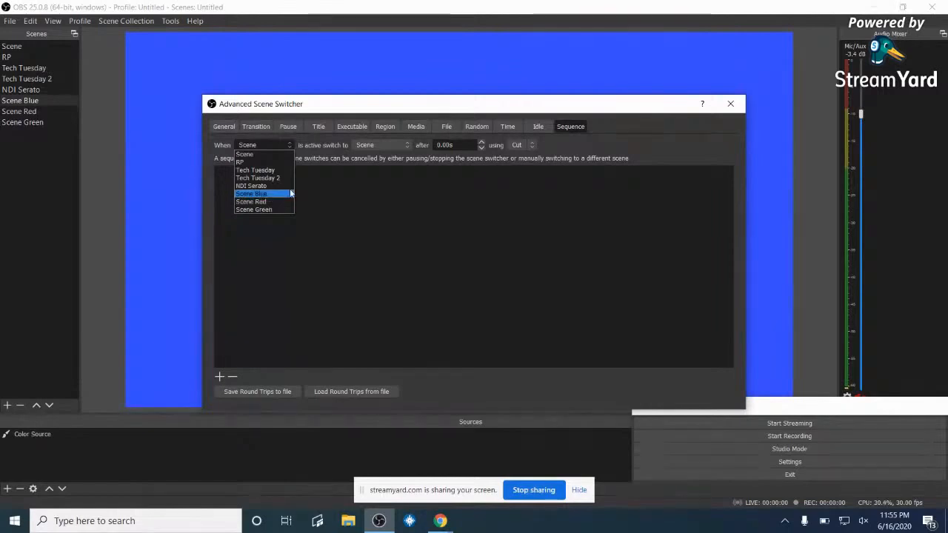
{"action": "left_click", "coordinate": [267, 203]}
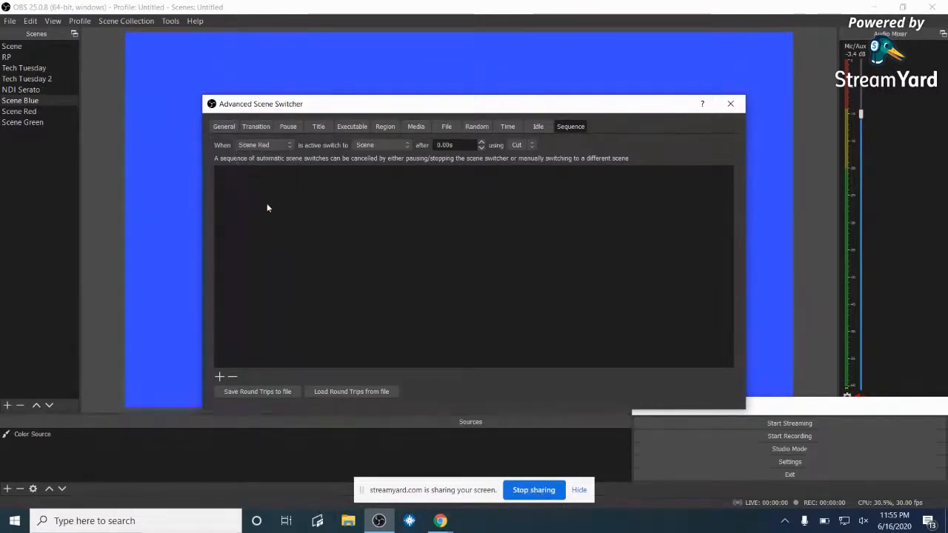
{"action": "left_click", "coordinate": [407, 145]}
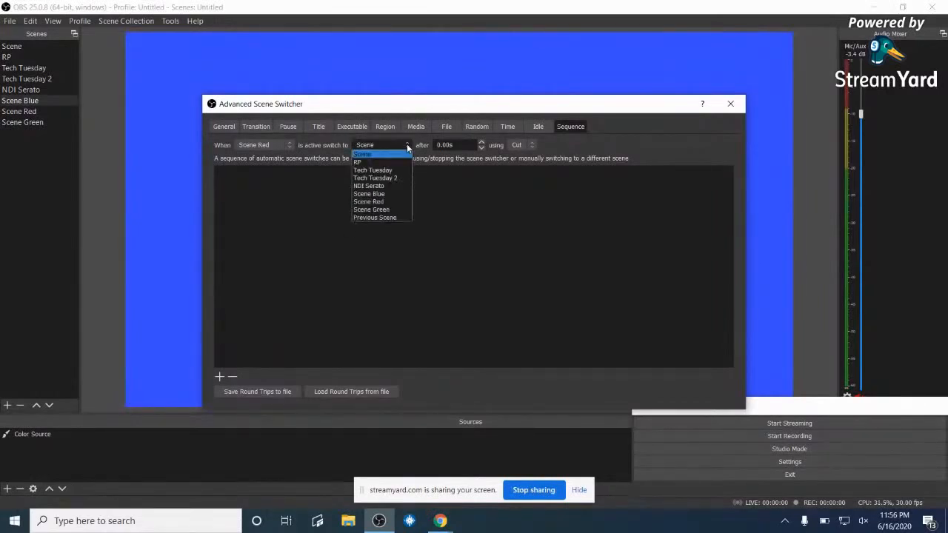
{"action": "left_click", "coordinate": [382, 193]}
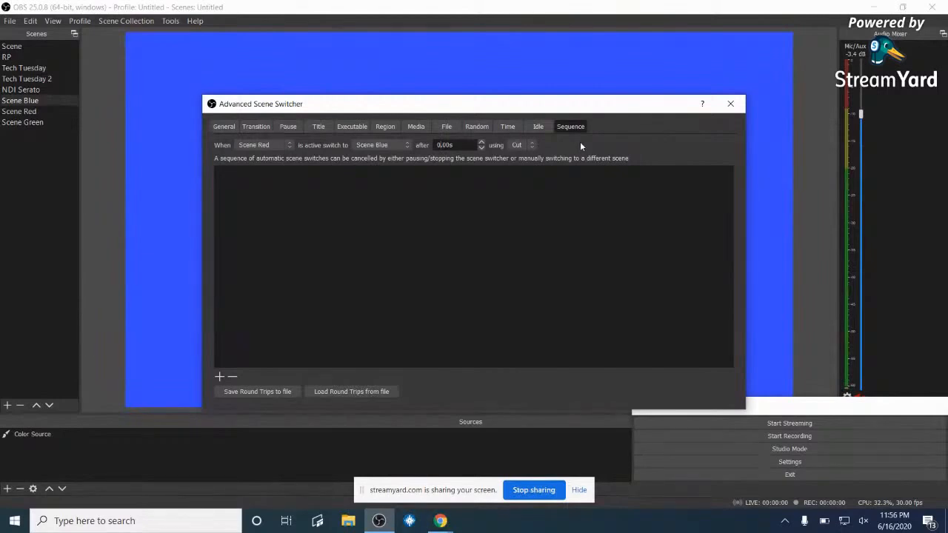
{"action": "type", "text": "2"}
{"action": "left_click", "coordinate": [532, 143]}
{"action": "left_click", "coordinate": [521, 159]}
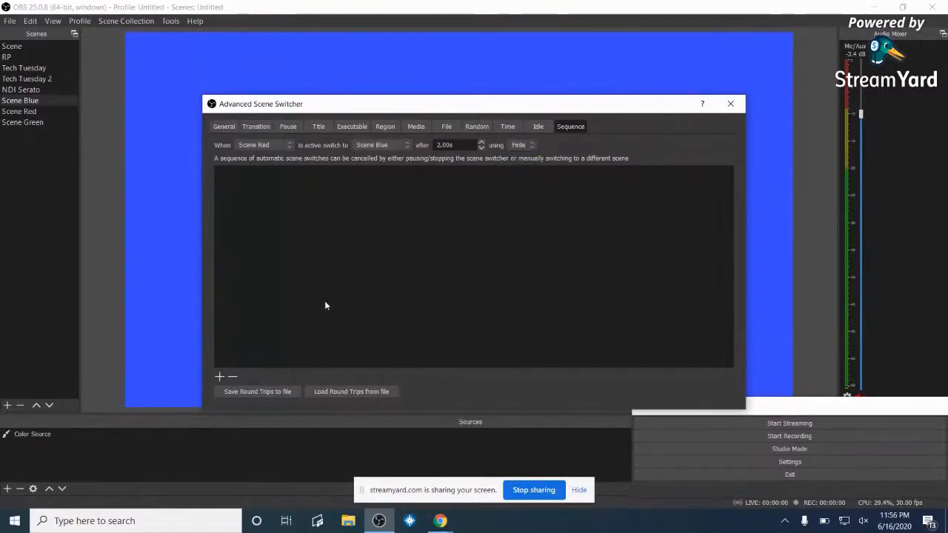
{"action": "left_click", "coordinate": [219, 376]}
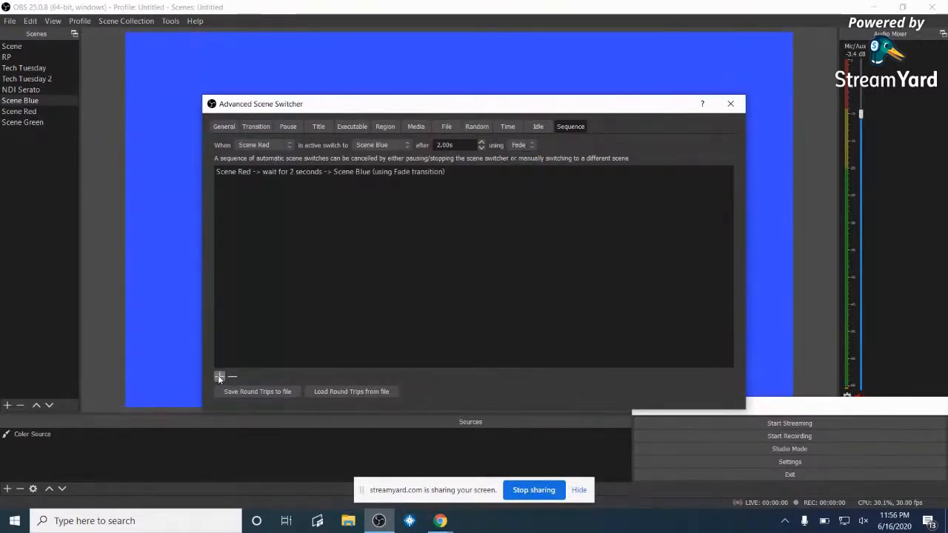
{"action": "left_click", "coordinate": [289, 146]}
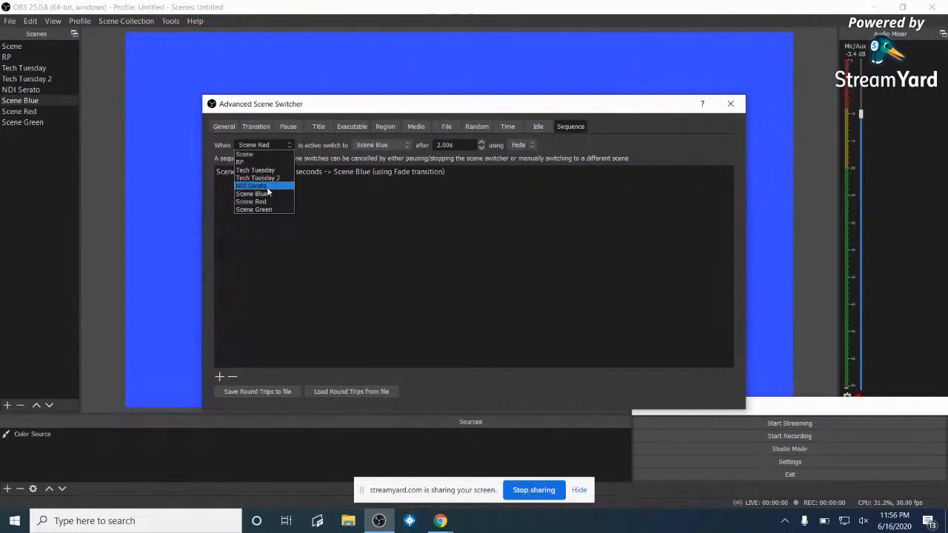
{"action": "left_click", "coordinate": [266, 194]}
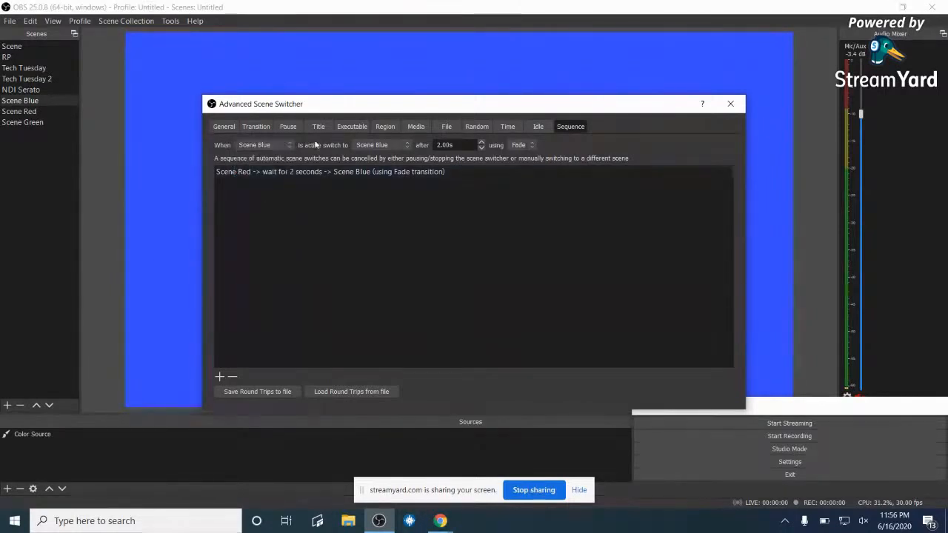
- Add the Scene Blue to Scene Green step and select it in the sequence list
{"action": "left_click", "coordinate": [406, 145]}
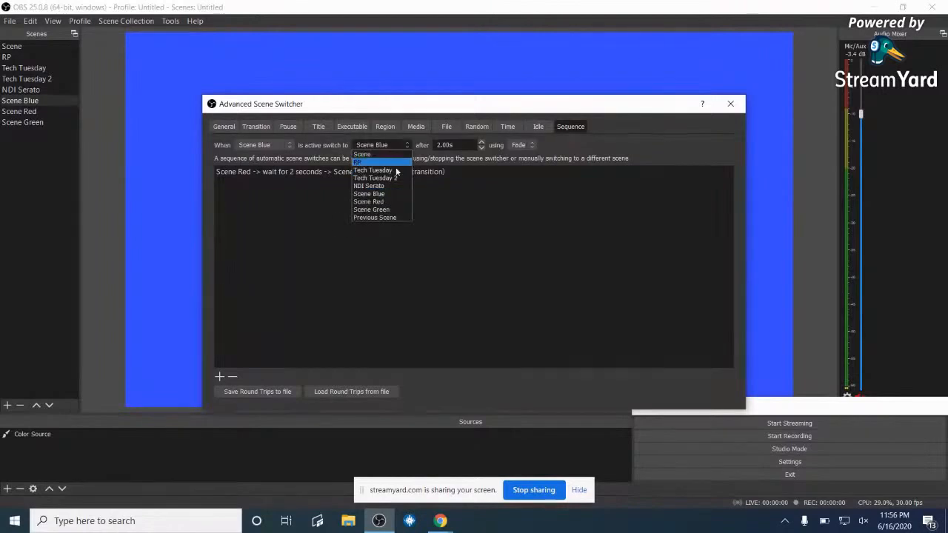
{"action": "left_click", "coordinate": [388, 211]}
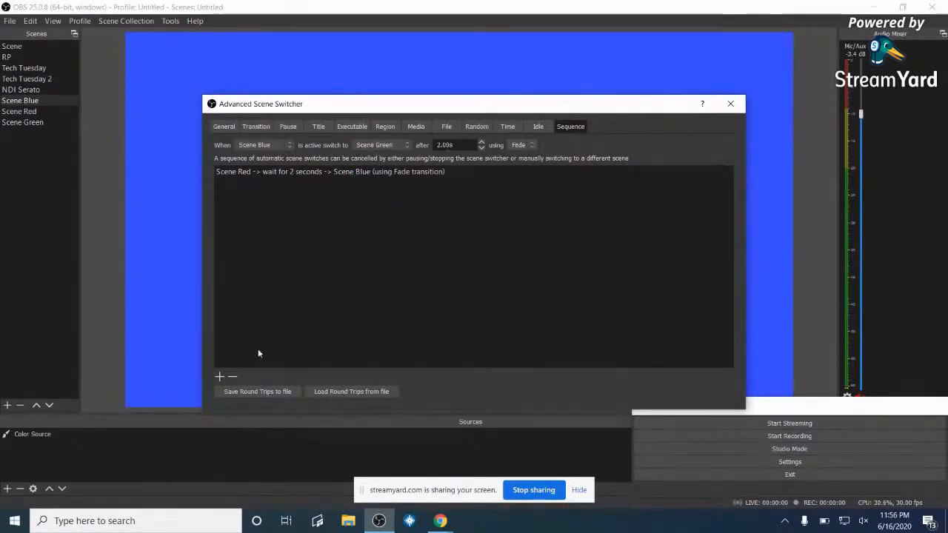
{"action": "left_click", "coordinate": [219, 378]}
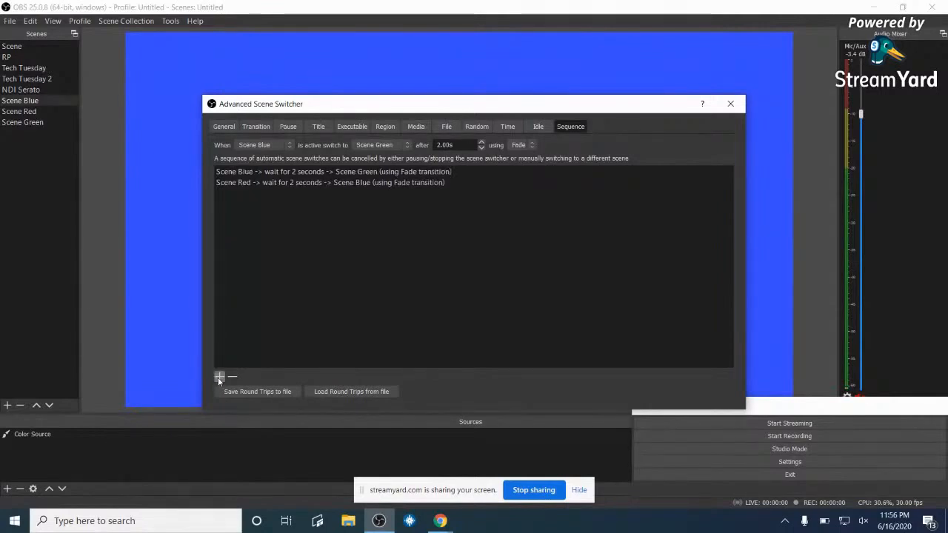
{"action": "left_click", "coordinate": [288, 145]}
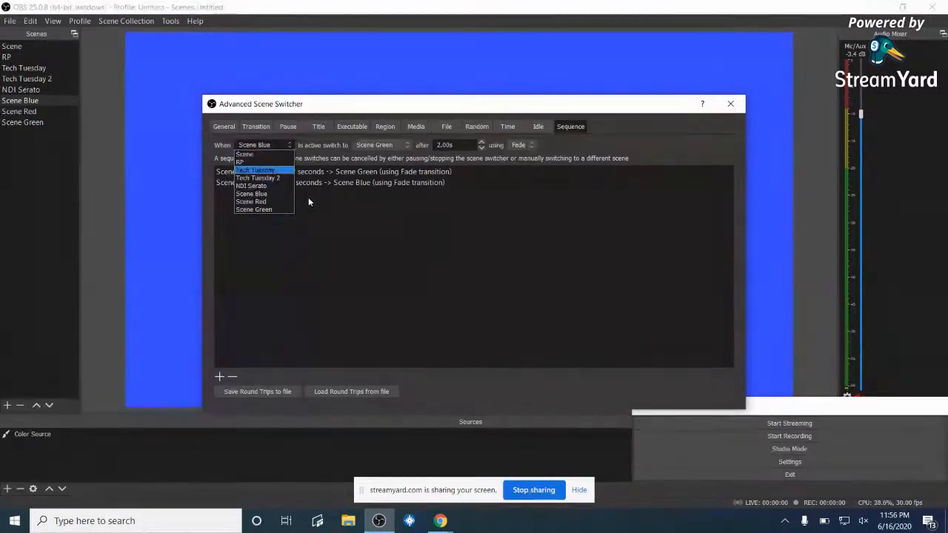
{"action": "left_click", "coordinate": [336, 216]}
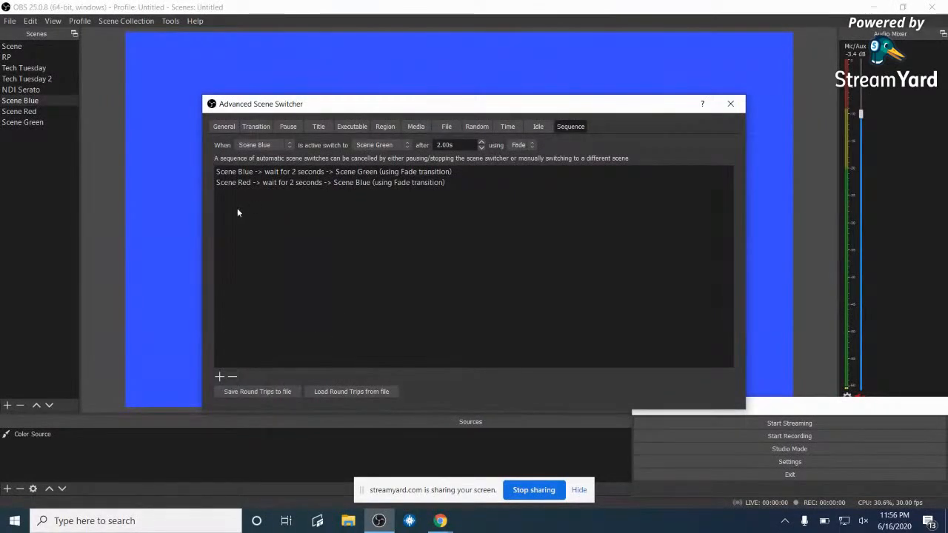
{"action": "left_click", "coordinate": [247, 173]}
{"action": "left_click", "coordinate": [248, 173]}
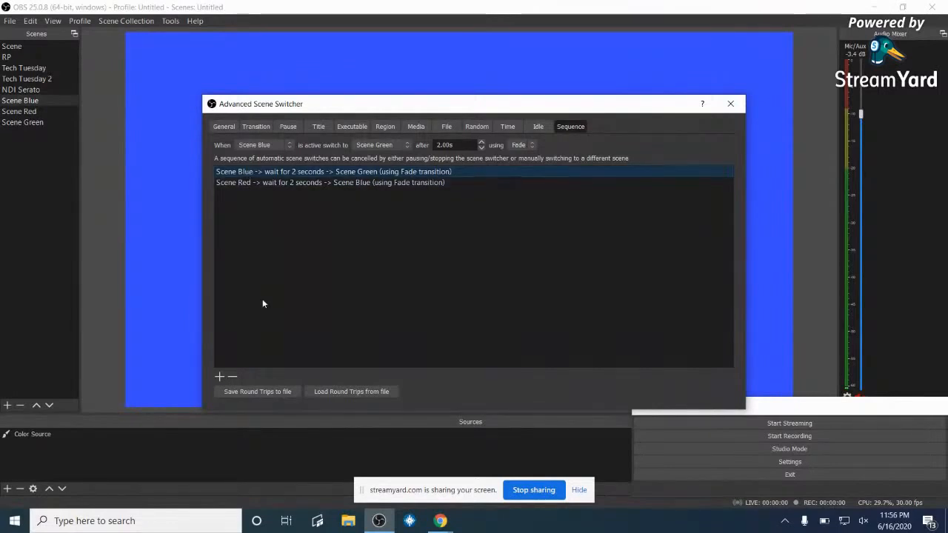
{"action": "left_click", "coordinate": [231, 377]}
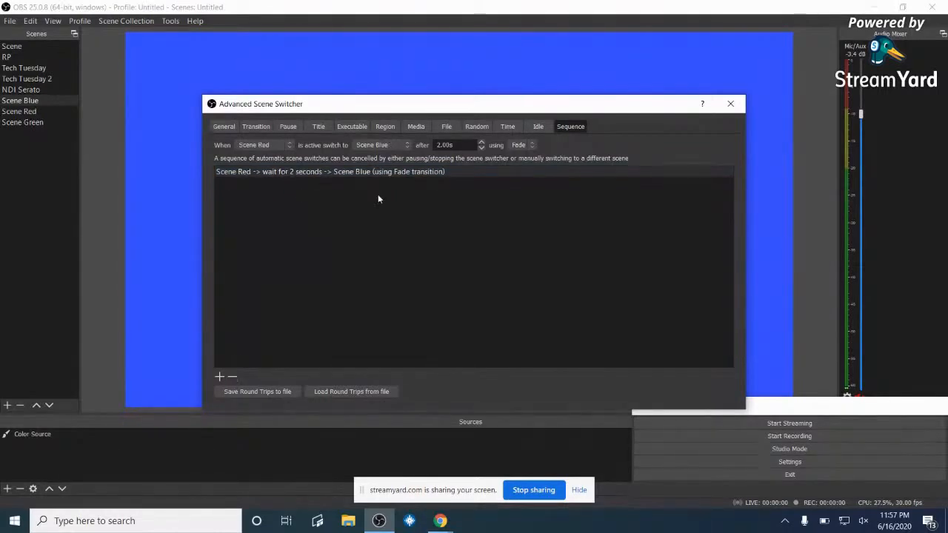
{"action": "left_click", "coordinate": [291, 144]}
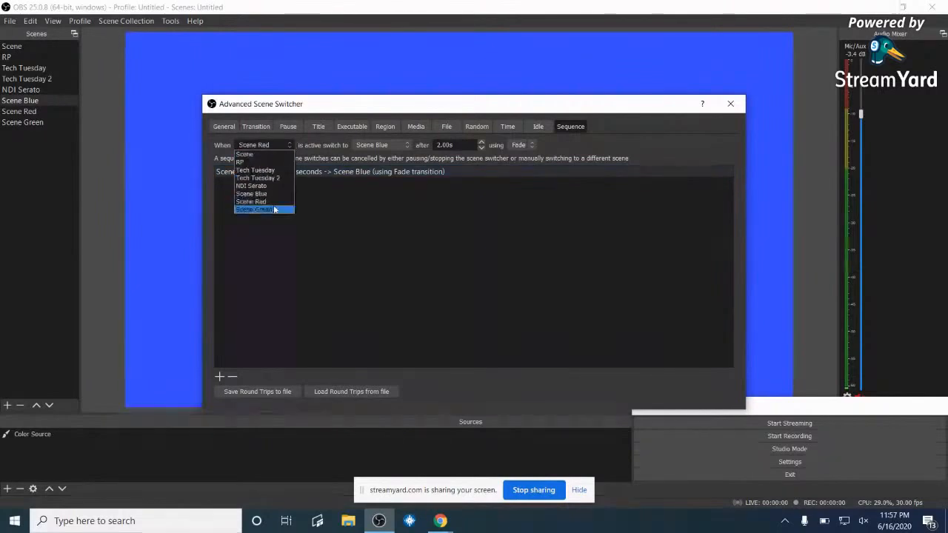
{"action": "left_click", "coordinate": [262, 195]}
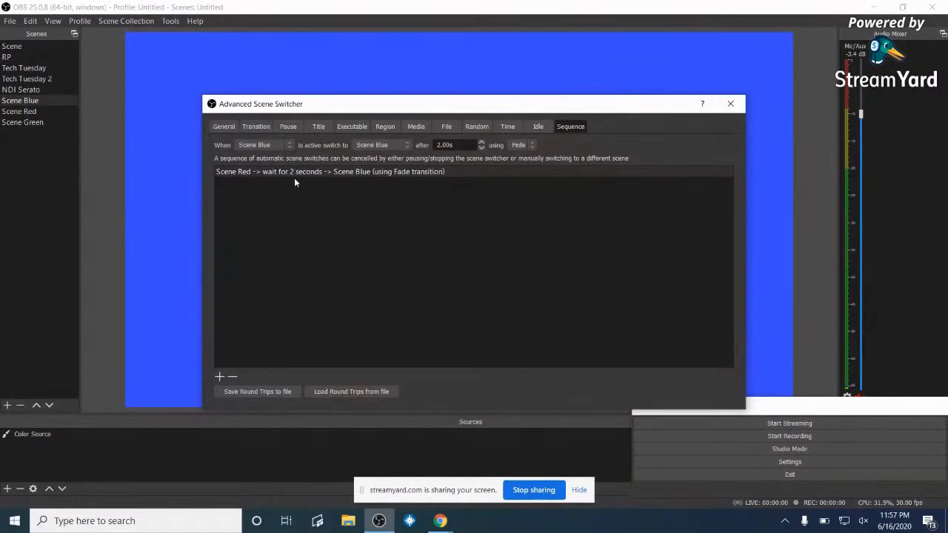
{"action": "left_click", "coordinate": [408, 144]}
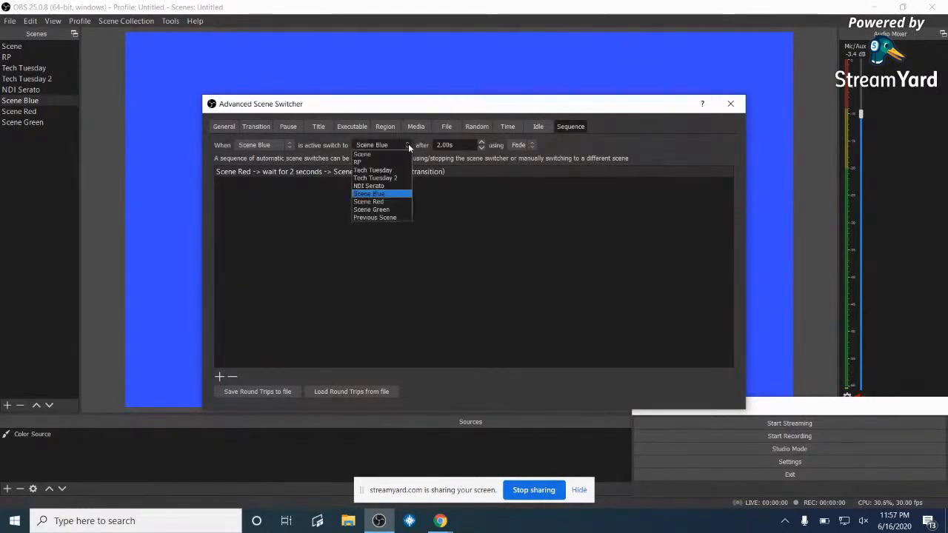
{"action": "left_click", "coordinate": [388, 210]}
{"action": "left_click", "coordinate": [220, 378]}
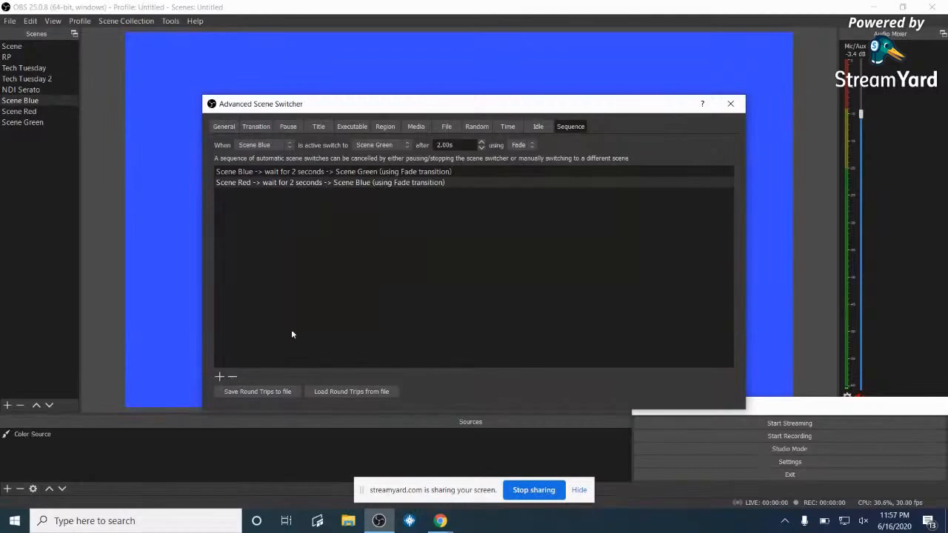
{"action": "left_click", "coordinate": [342, 182]}
{"action": "left_click", "coordinate": [343, 171]}
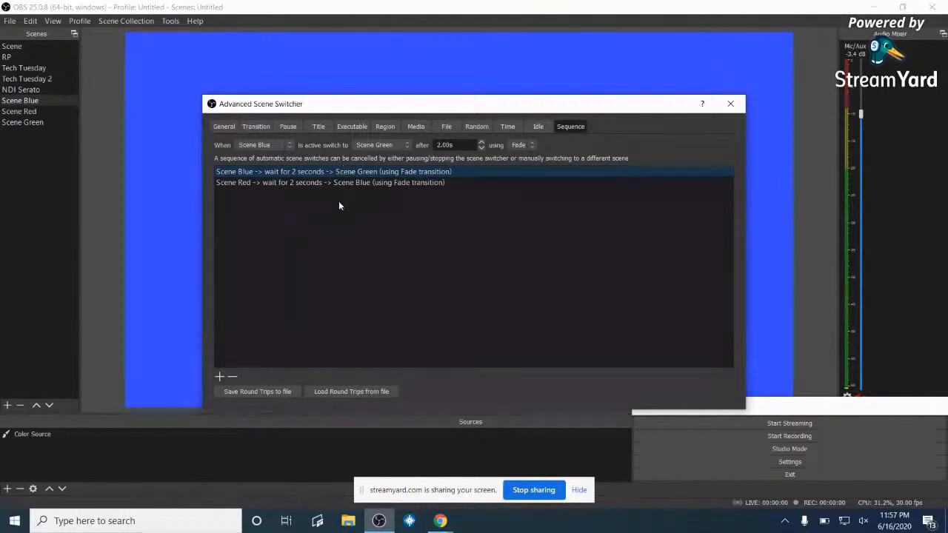
{"action": "left_click", "coordinate": [392, 183]}
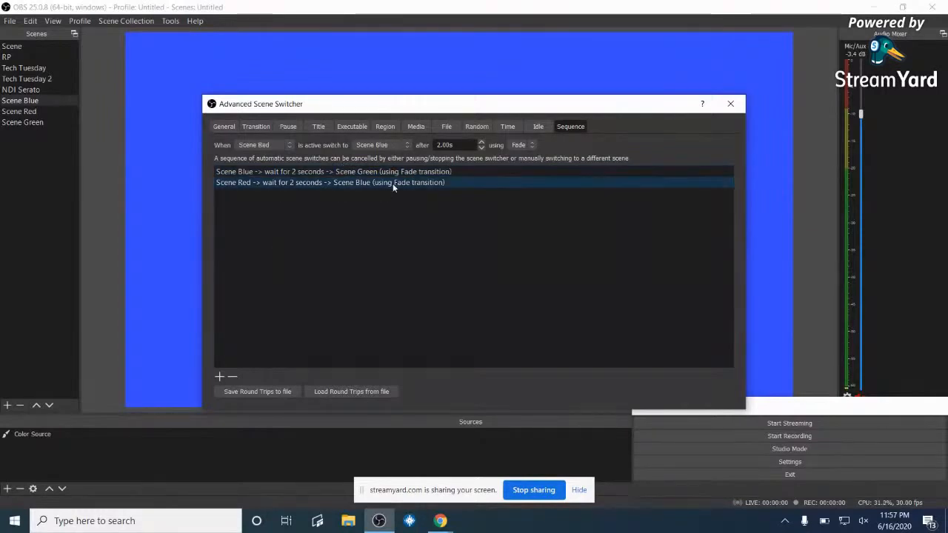
{"action": "left_click", "coordinate": [311, 173]}
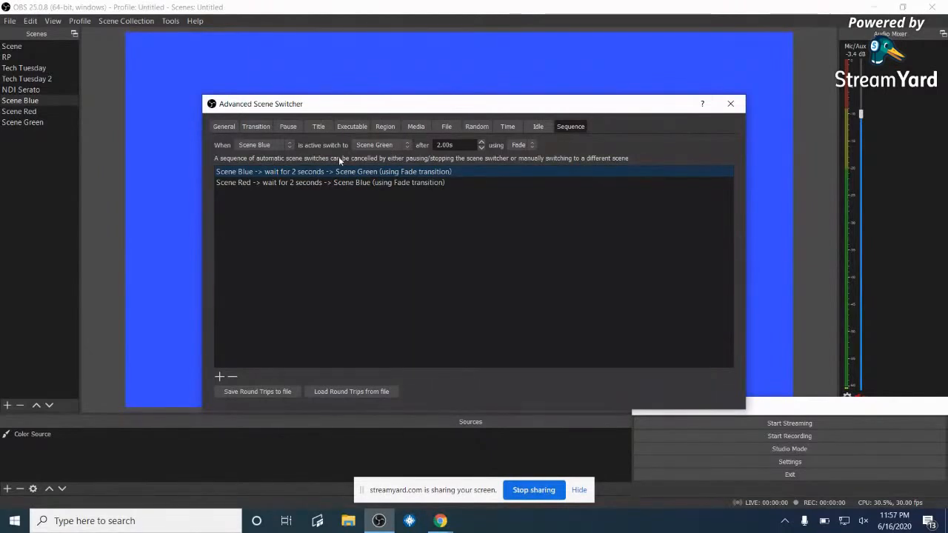
- Add a step where Scene Green waits 2 seconds then fades to Scene Red
{"action": "left_click", "coordinate": [287, 145]}
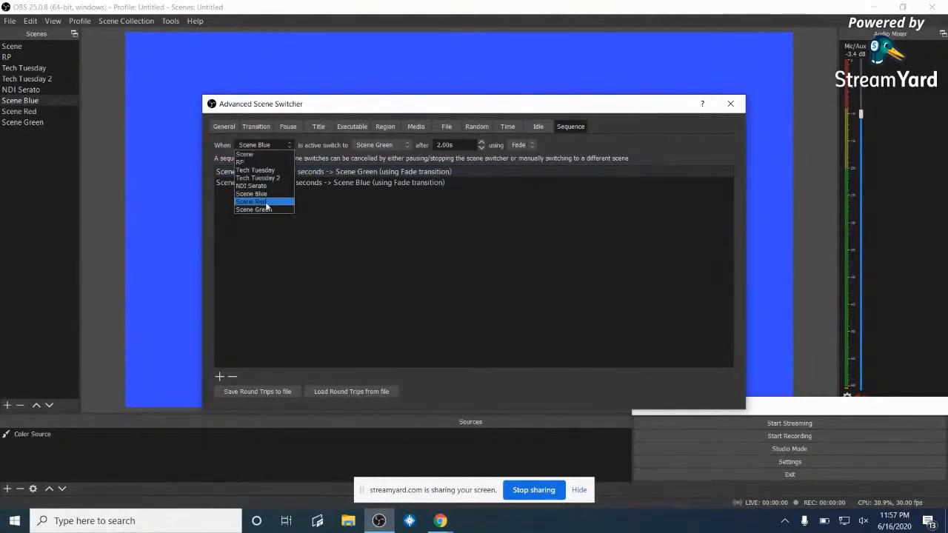
{"action": "left_click", "coordinate": [264, 209]}
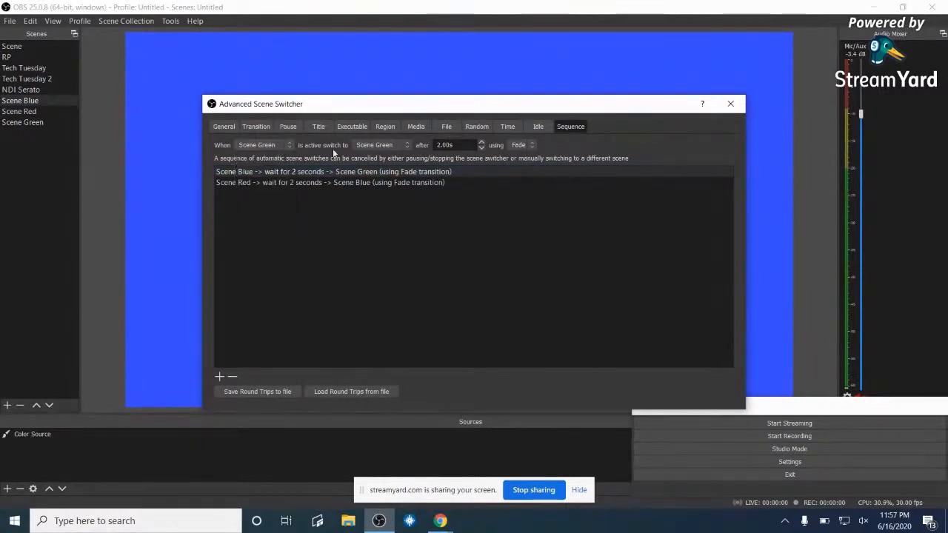
{"action": "left_click", "coordinate": [407, 143]}
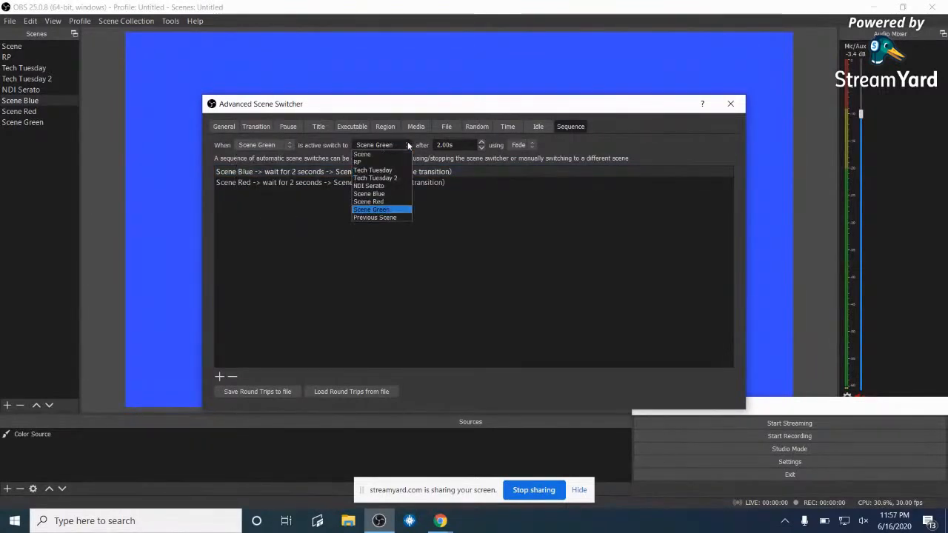
{"action": "left_click", "coordinate": [378, 202]}
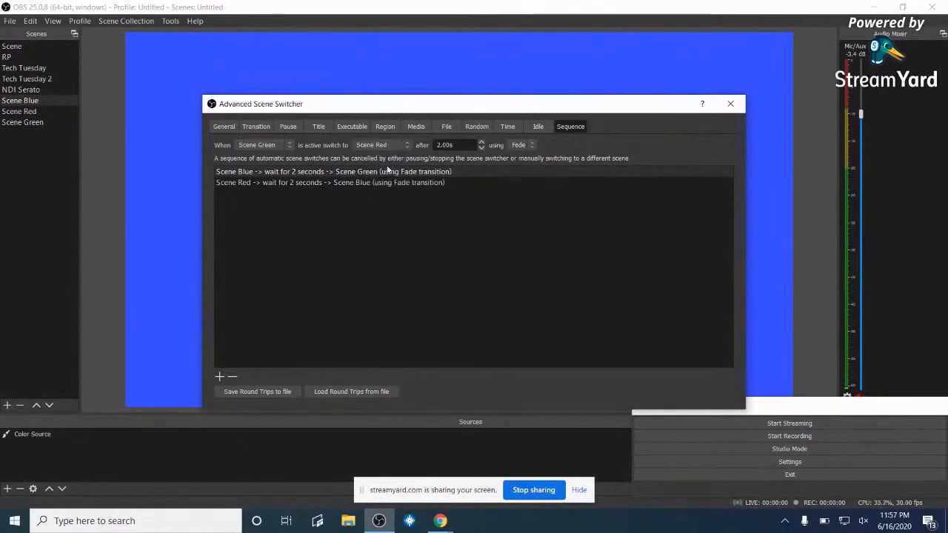
{"action": "left_click", "coordinate": [221, 377]}
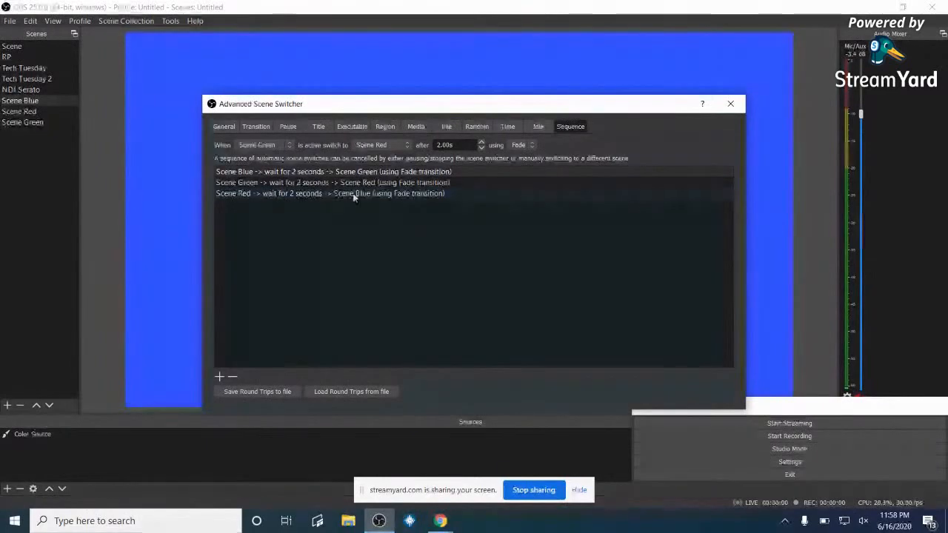
{"action": "left_click", "coordinate": [288, 143]}
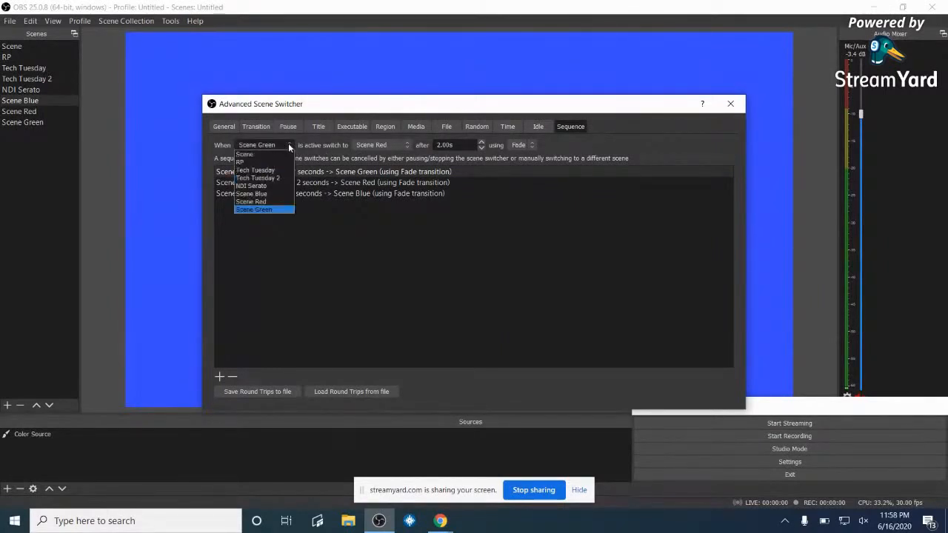
- Retarget the Scene Red step to fade to NDI Serato instead of Scene Blue
{"action": "left_click", "coordinate": [261, 201]}
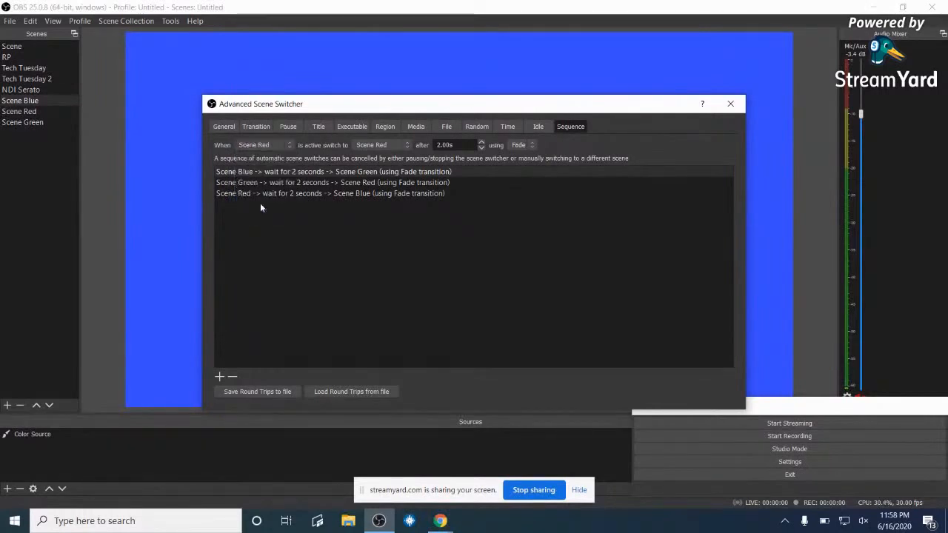
{"action": "left_click", "coordinate": [406, 144]}
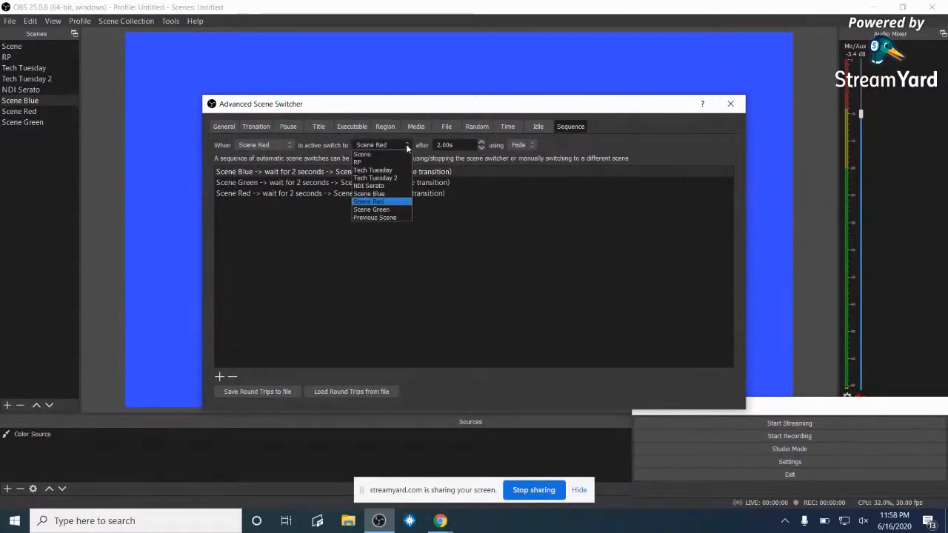
{"action": "left_click", "coordinate": [380, 186]}
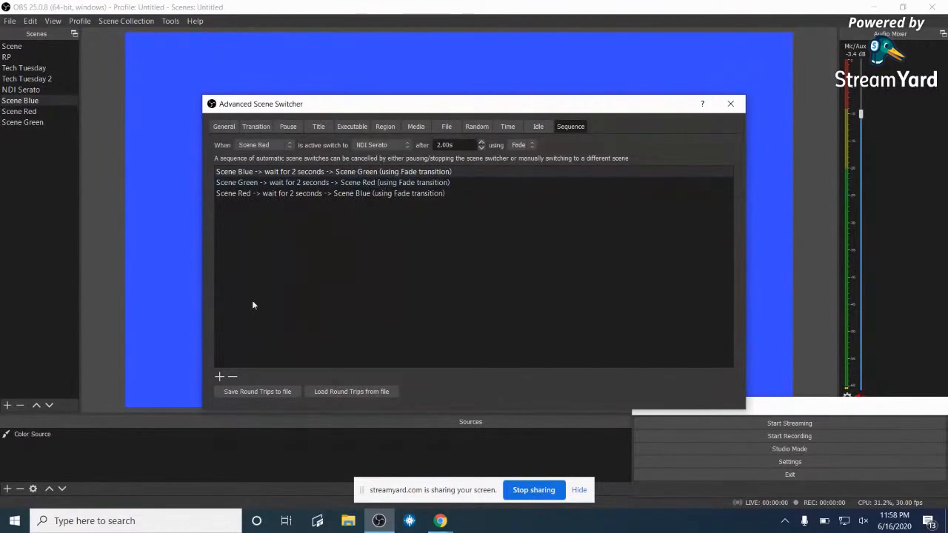
{"action": "left_click", "coordinate": [217, 377]}
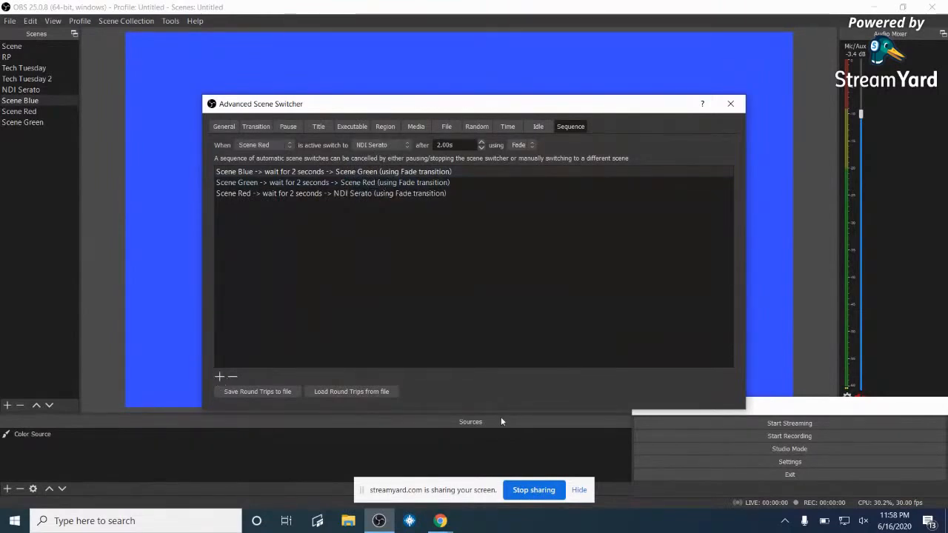
- Save the Blue→Green→Red→NDI Serato sequence to Documents as 'Test Scene Switcher'
{"action": "left_click", "coordinate": [275, 392]}
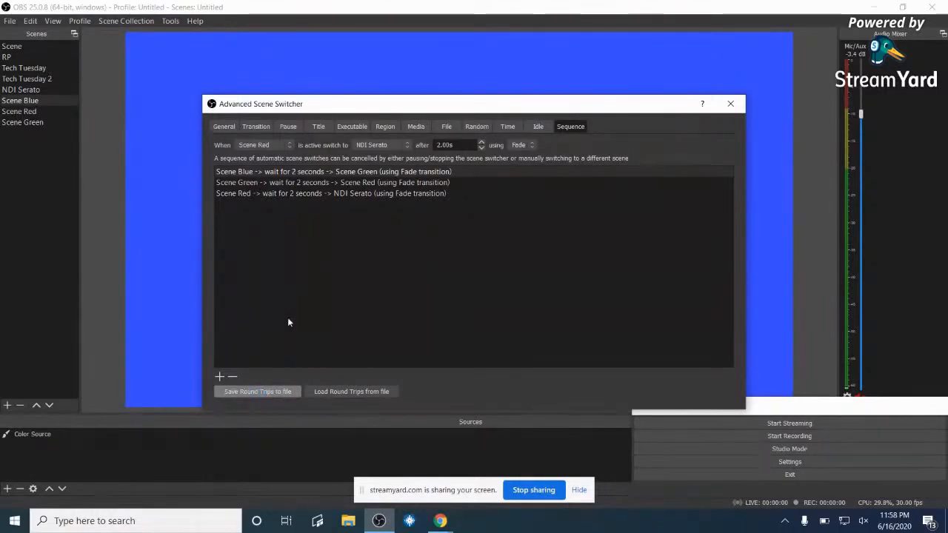
{"action": "left_click", "coordinate": [233, 391]}
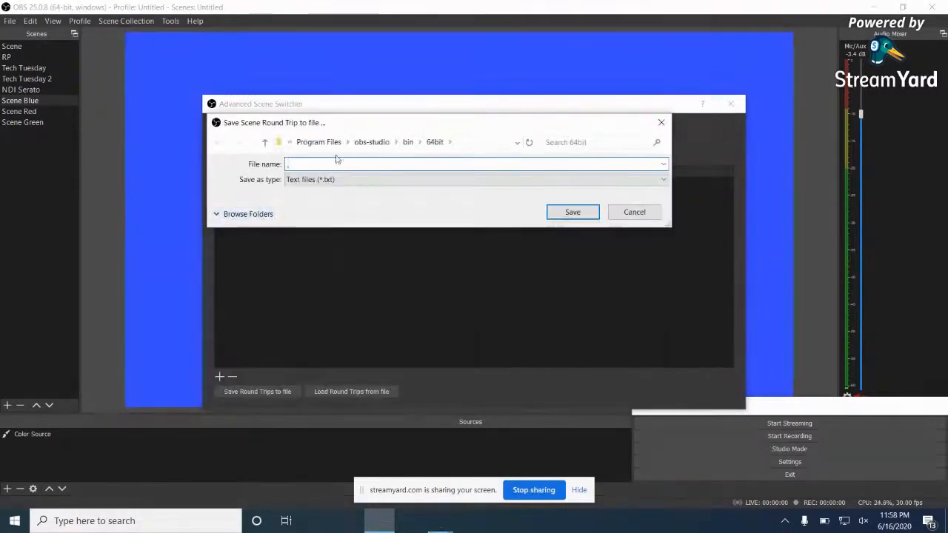
{"action": "type", "text": "Test "}
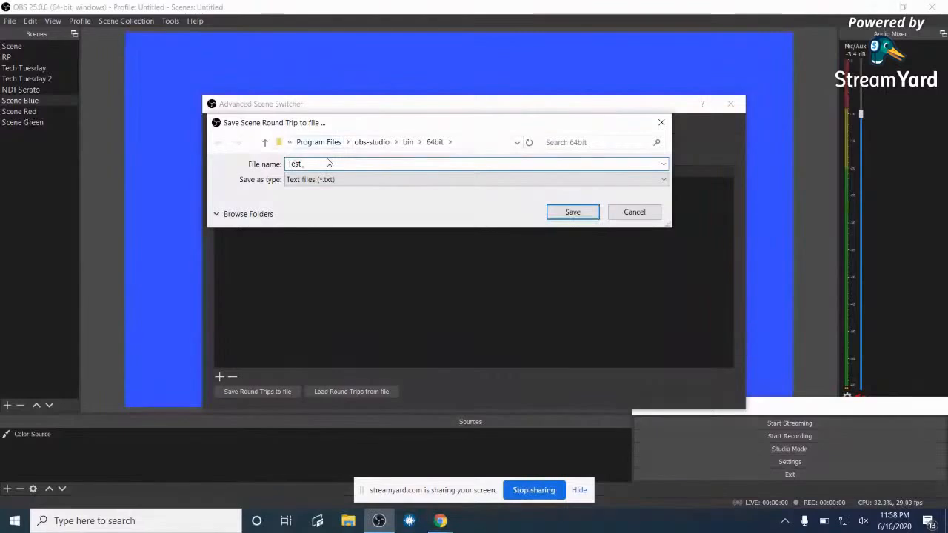
{"action": "type", "text": "S"}
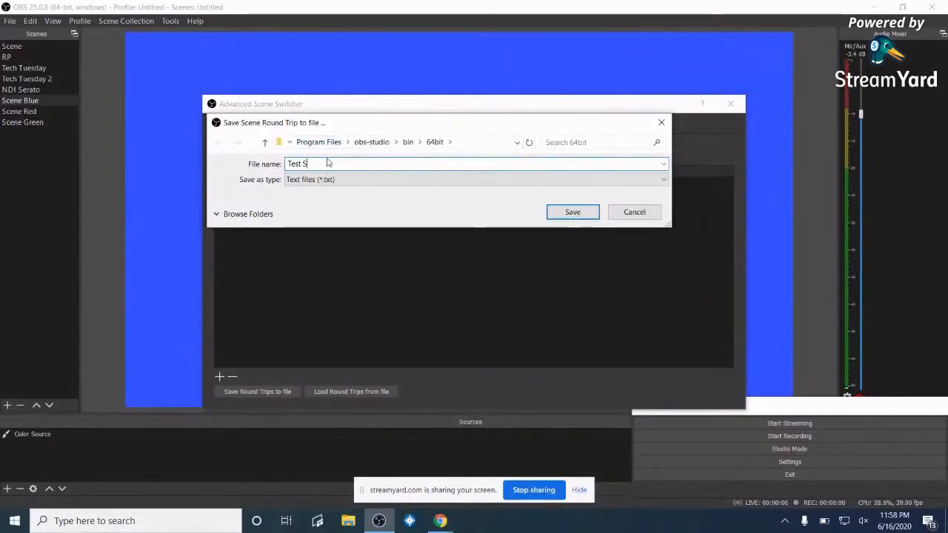
{"action": "type", "text": "cene Sw"}
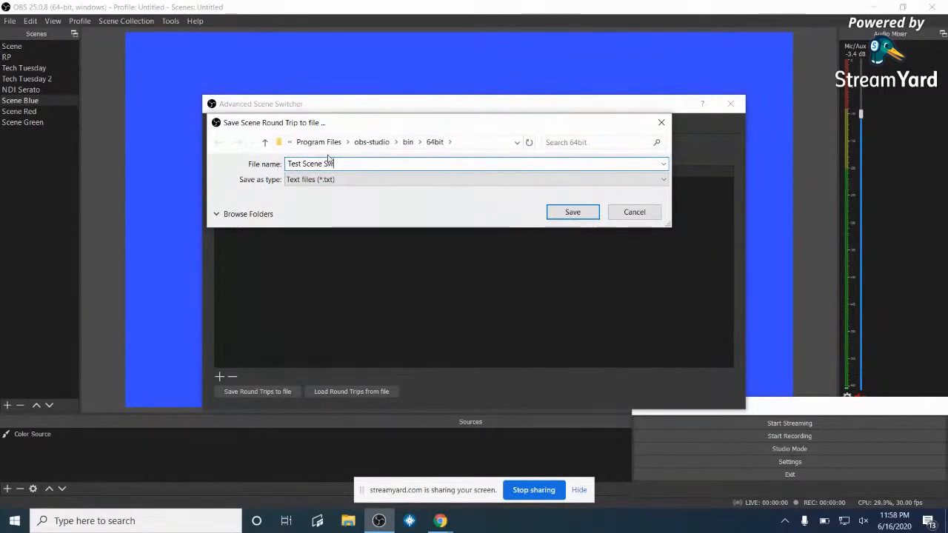
{"action": "type", "text": "itcher"}
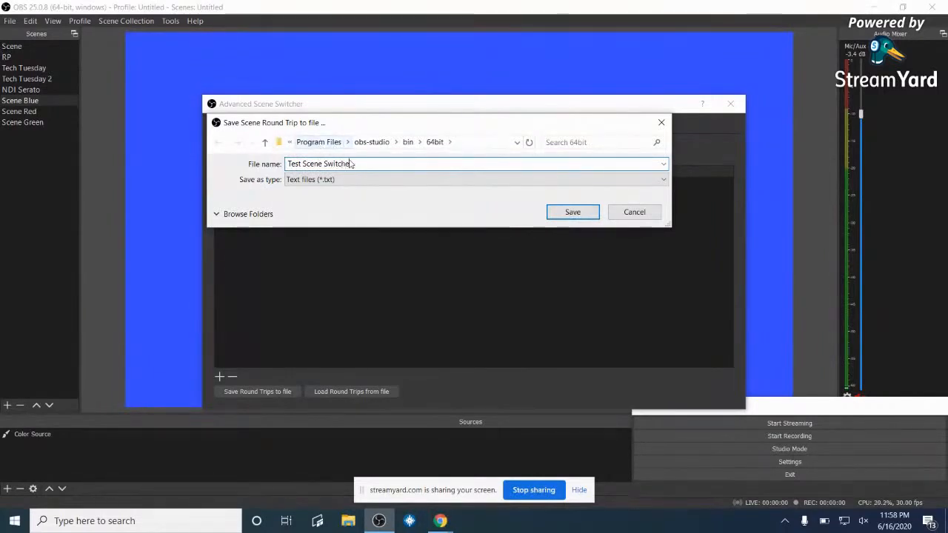
{"action": "left_click", "coordinate": [570, 212]}
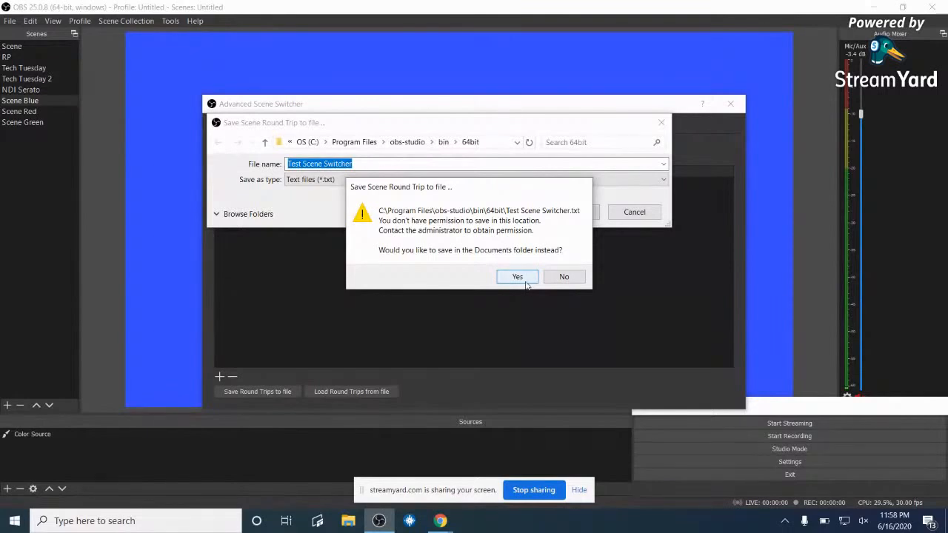
{"action": "left_click", "coordinate": [518, 276]}
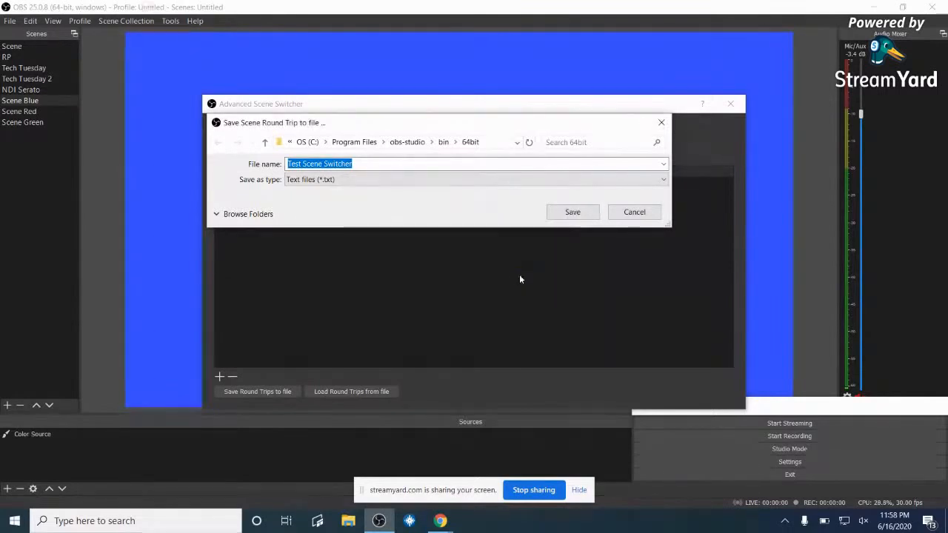
{"action": "left_click", "coordinate": [568, 213]}
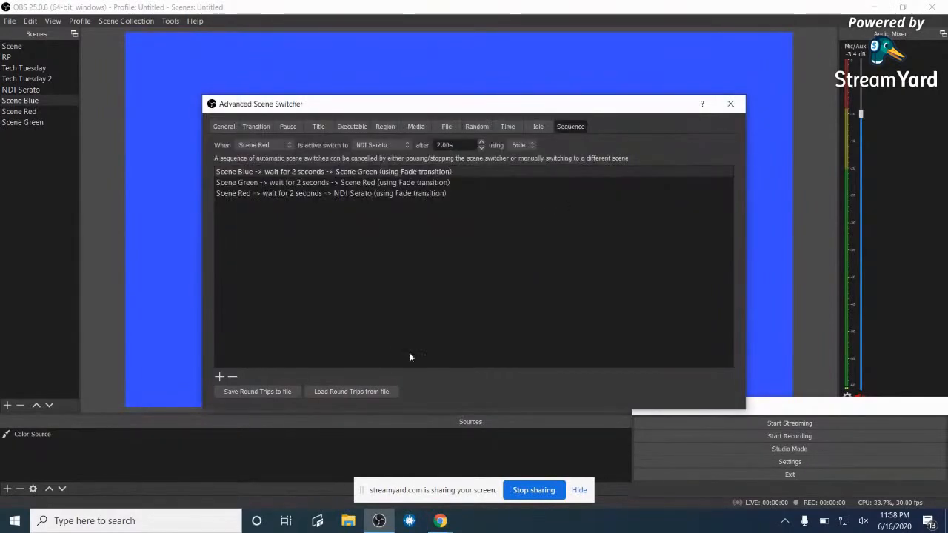
- Start the scene switcher from General, close it, and switch to Scene Green to run the sequence
{"action": "left_click", "coordinate": [225, 127]}
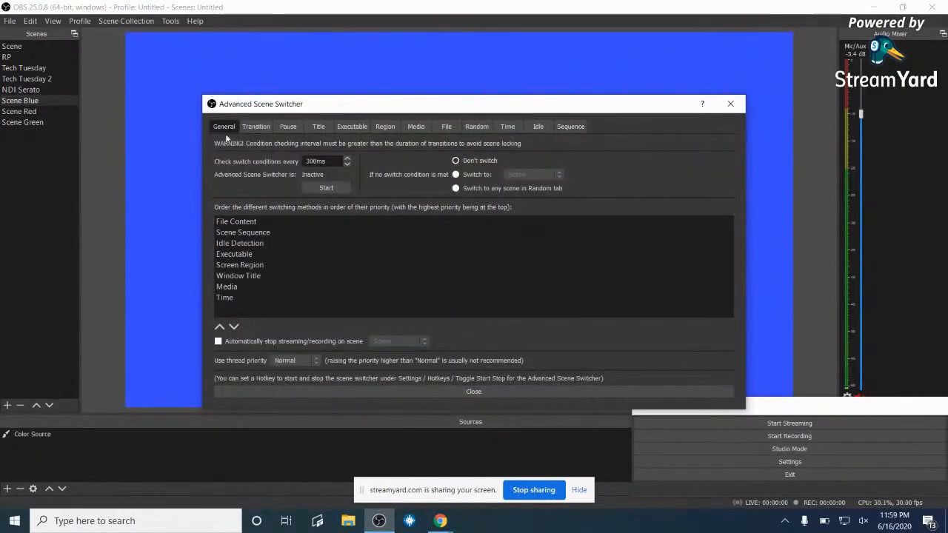
{"action": "left_click", "coordinate": [331, 190]}
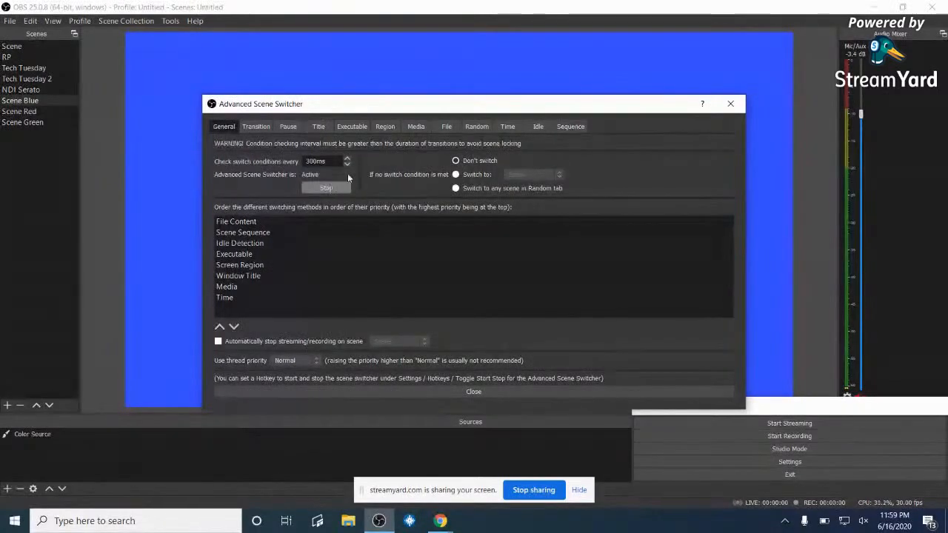
{"action": "left_click", "coordinate": [730, 104]}
{"action": "left_click", "coordinate": [31, 123]}
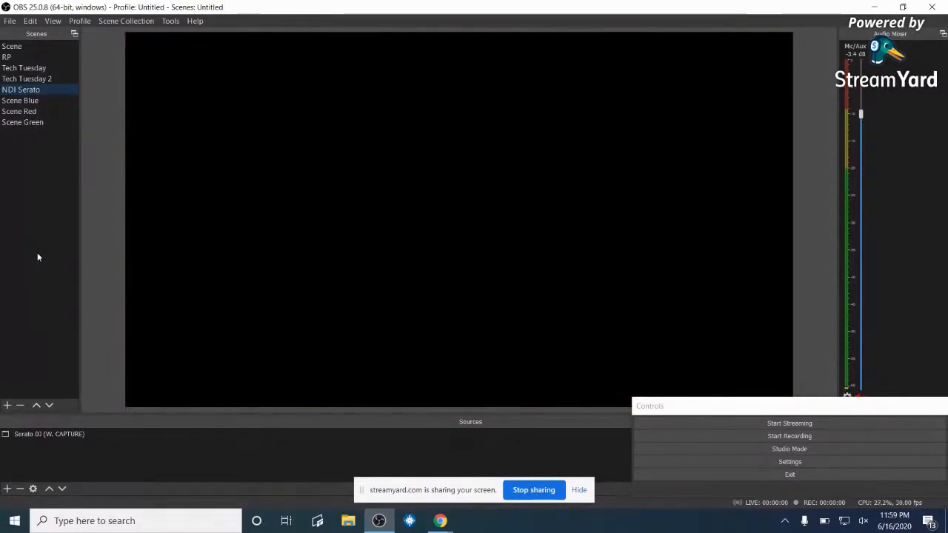
- Restart the test from Scene Green and let it fade on to Scene Red
{"action": "left_click", "coordinate": [18, 124]}
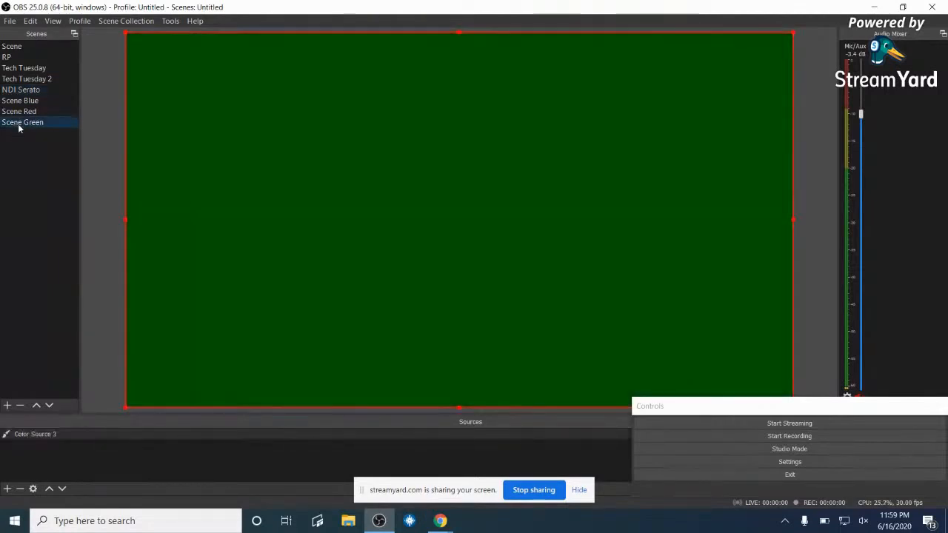
{"action": "key", "text": "Up"}
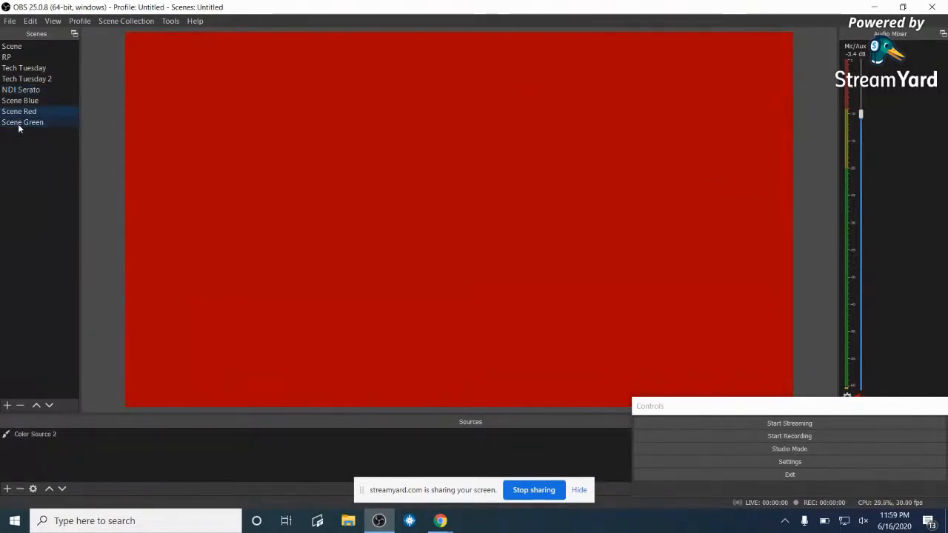
{"action": "key", "text": "Up"}
{"action": "key", "text": "Up"}
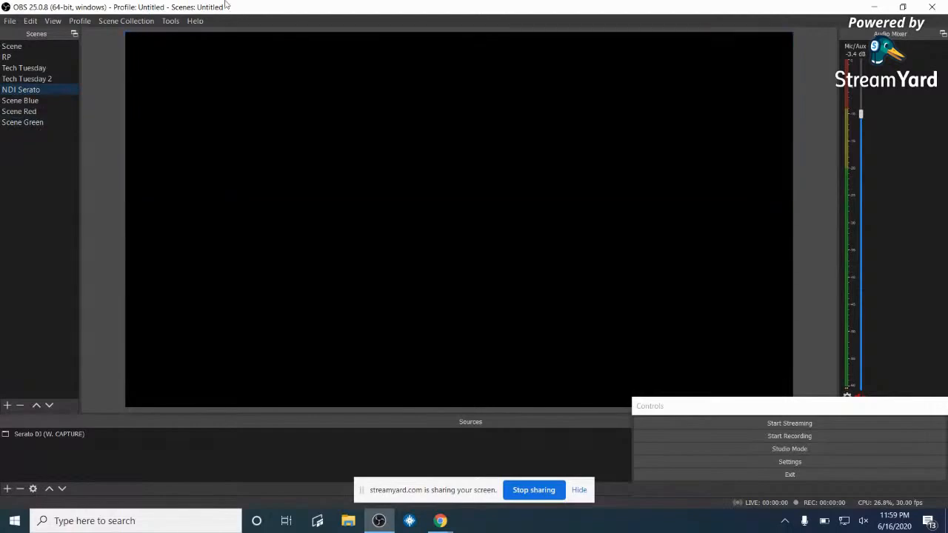
- Reopen the Advanced Scene Switcher from the Tools menu
{"action": "left_click", "coordinate": [170, 21]}
{"action": "left_click", "coordinate": [177, 20]}
{"action": "left_click", "coordinate": [170, 20]}
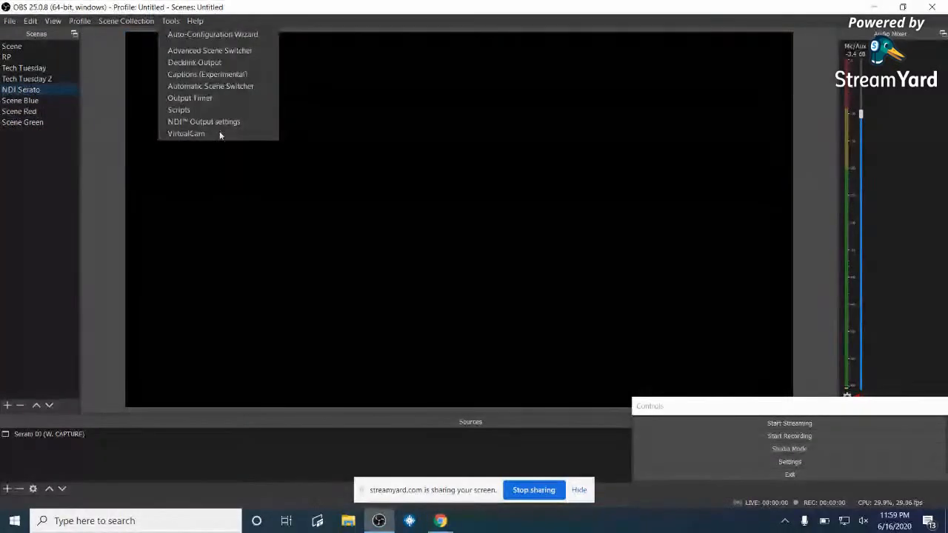
{"action": "left_click", "coordinate": [207, 50]}
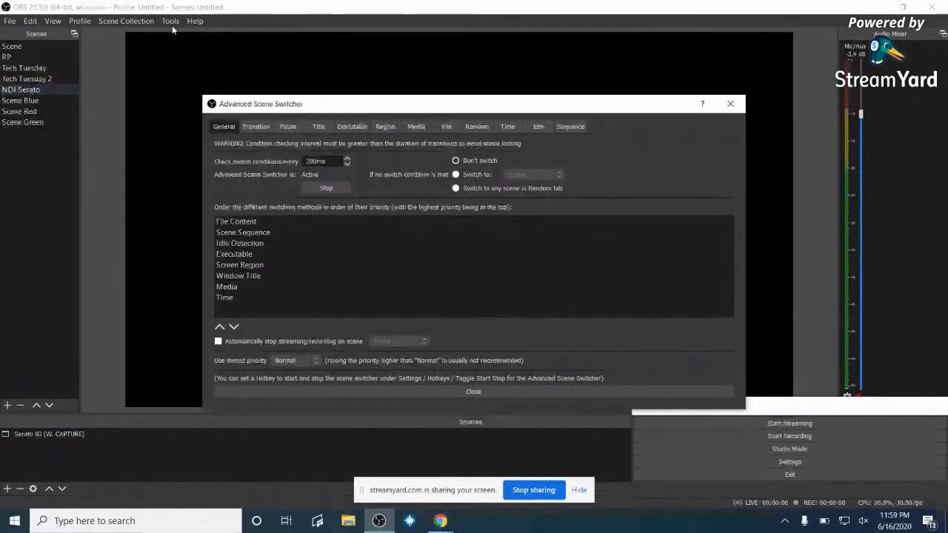
- Remove the Scene Blue to Scene Green step from the Sequence list
{"action": "left_click", "coordinate": [566, 126]}
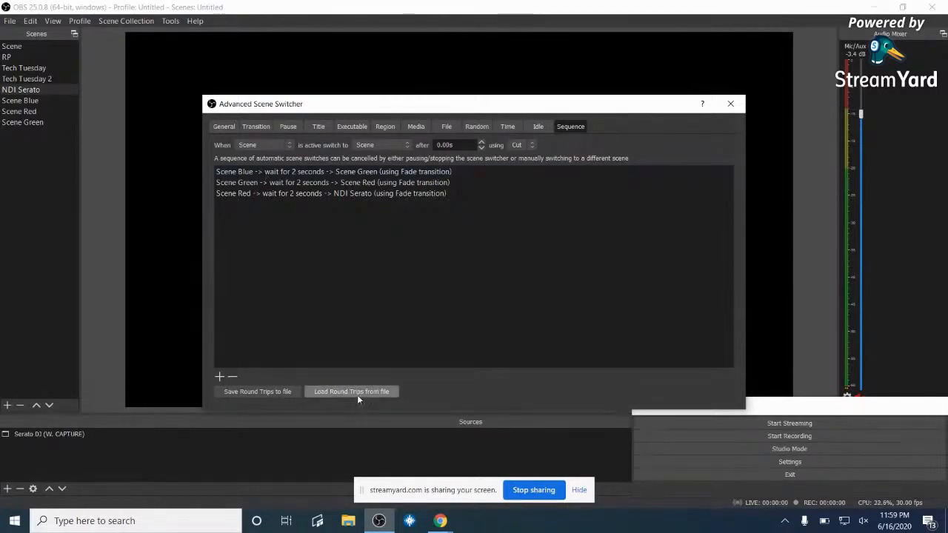
{"action": "left_click", "coordinate": [251, 174]}
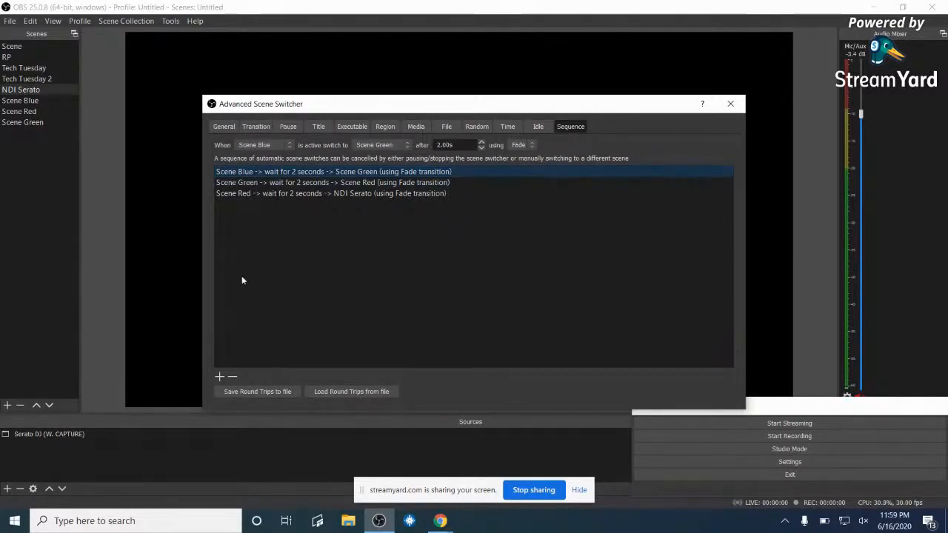
{"action": "left_click", "coordinate": [231, 376]}
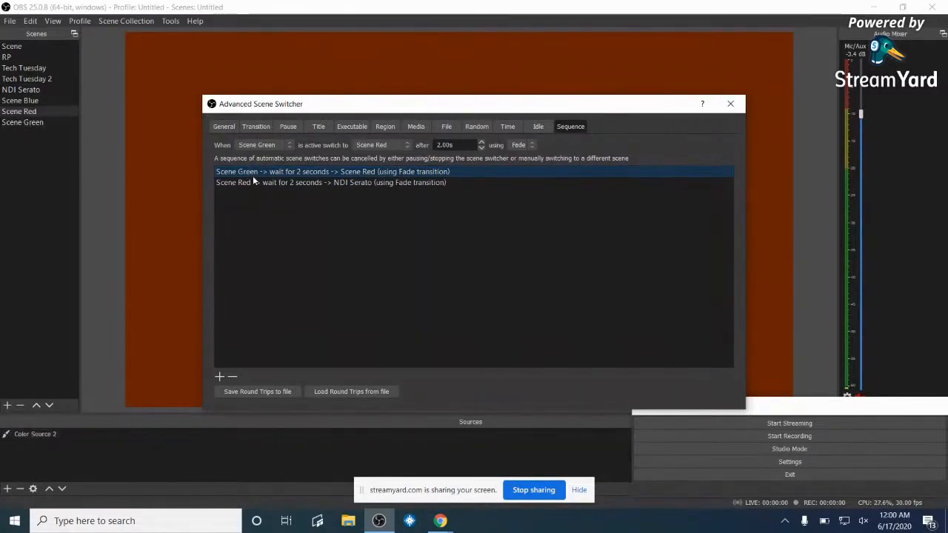
- Stop the switcher in General, close its window, and minimize OBS
{"action": "left_click", "coordinate": [224, 126]}
{"action": "left_click", "coordinate": [342, 192]}
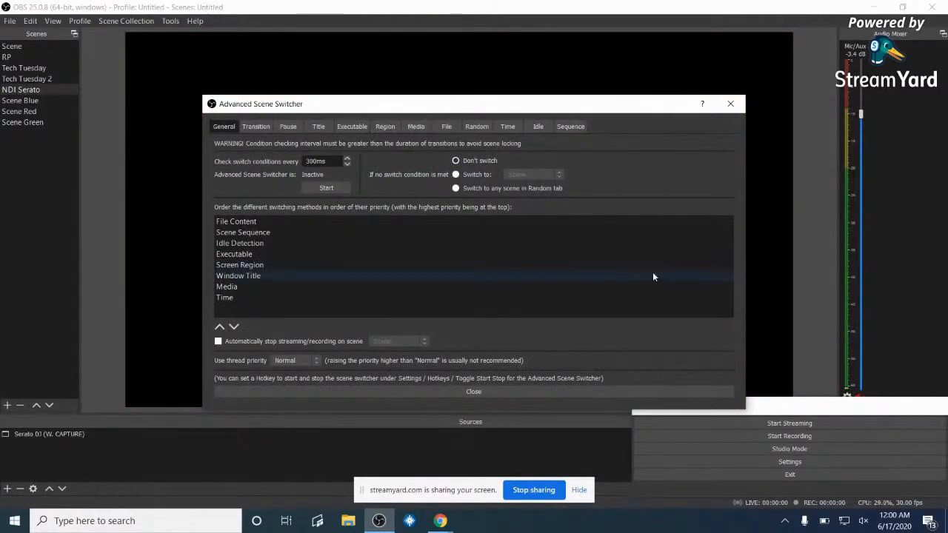
{"action": "left_click", "coordinate": [477, 392]}
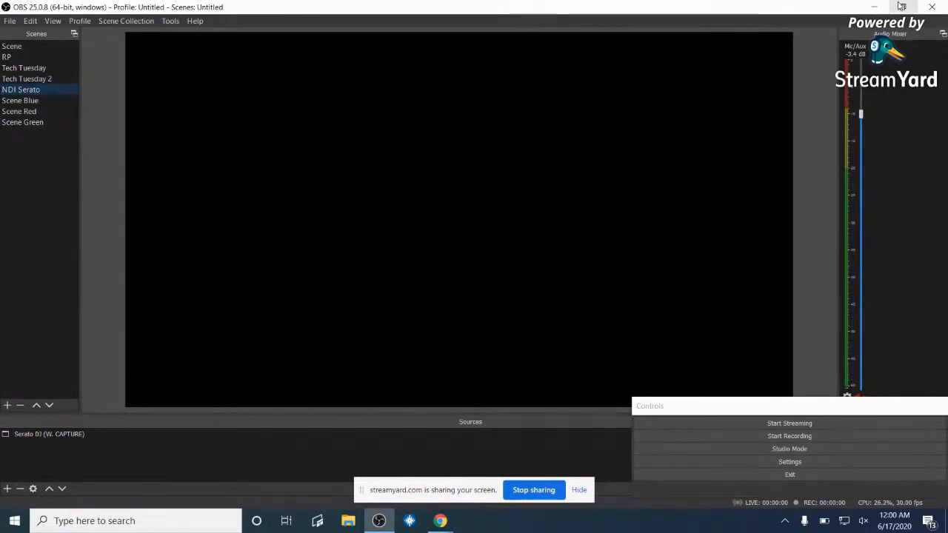
{"action": "left_click", "coordinate": [870, 7]}
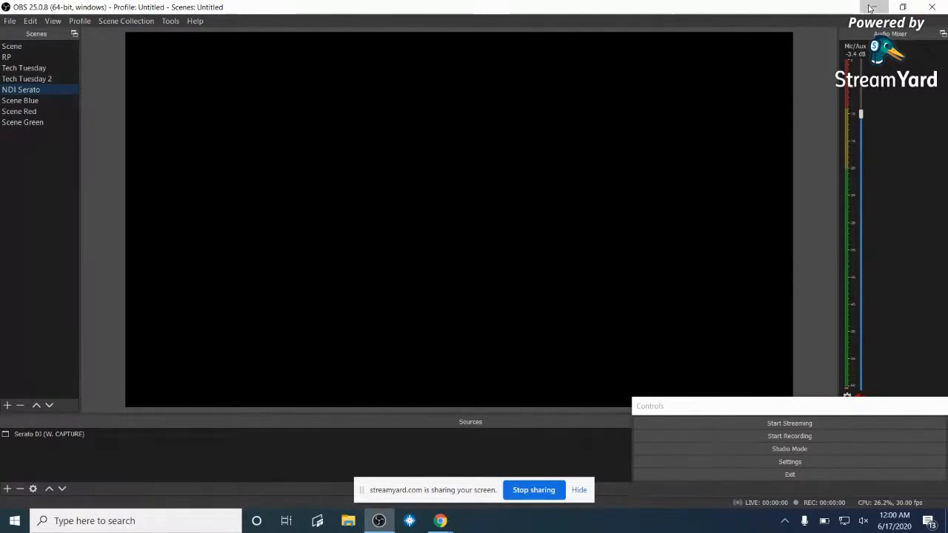
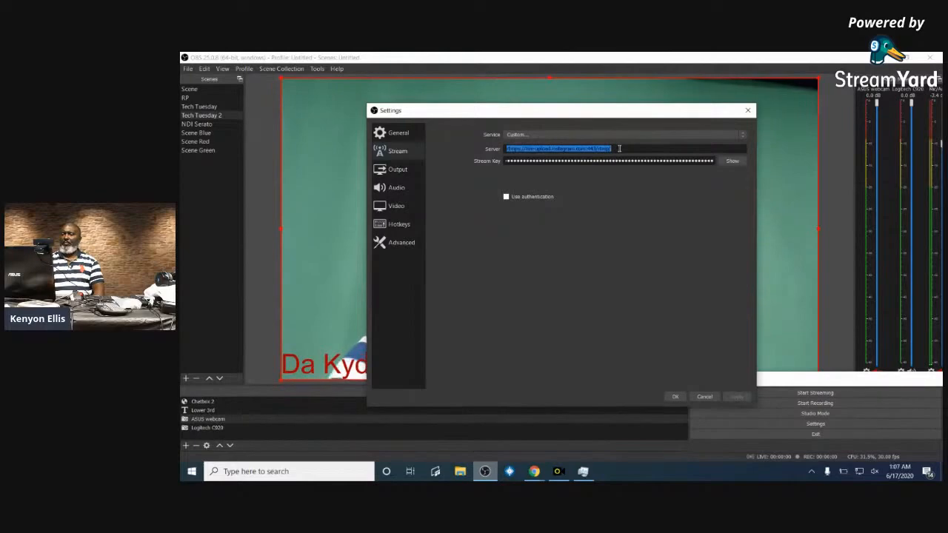
- Paste the Instagram RTMP server, then replace the OBS stream key with Yellow Duck's current key
{"action": "type", "text": "rtmps://live-upload.instagram.com:443/rtmp/"}
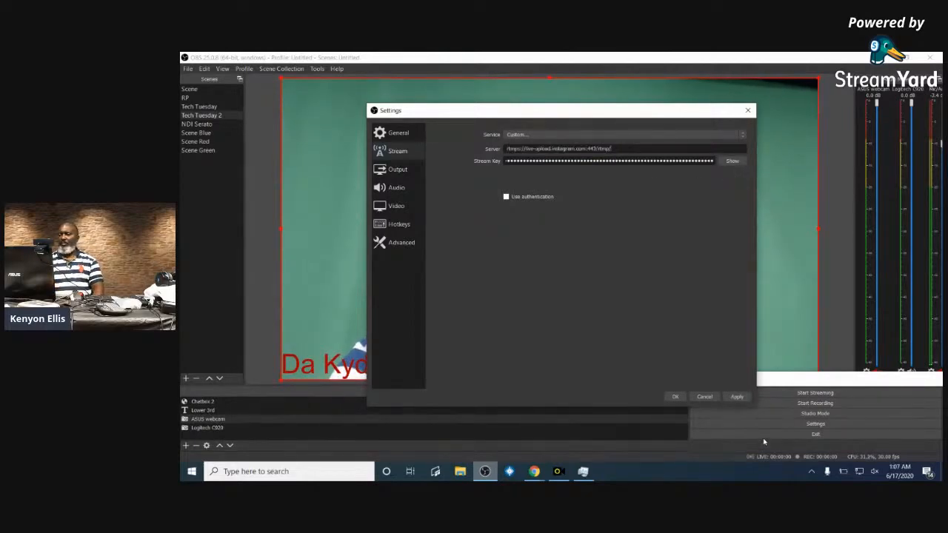
{"action": "left_click", "coordinate": [557, 473]}
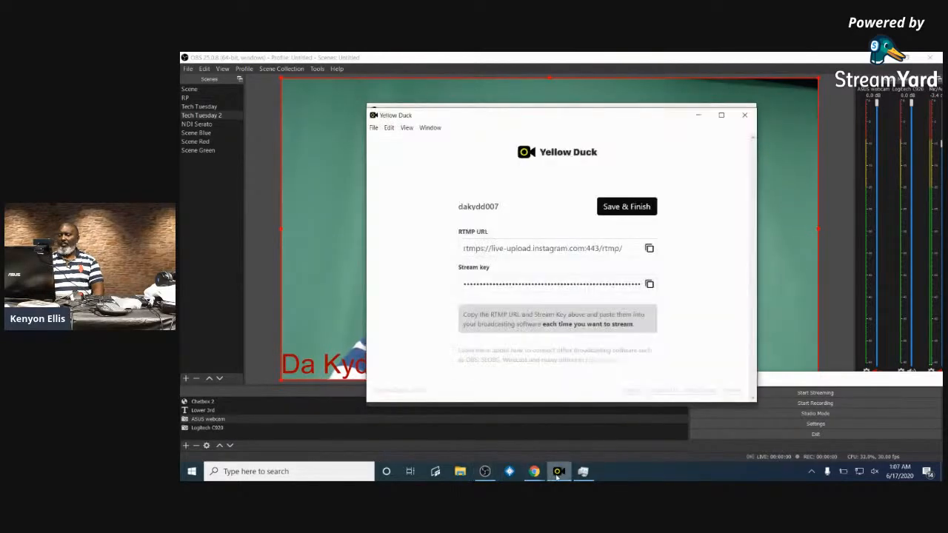
{"action": "left_click", "coordinate": [648, 285]}
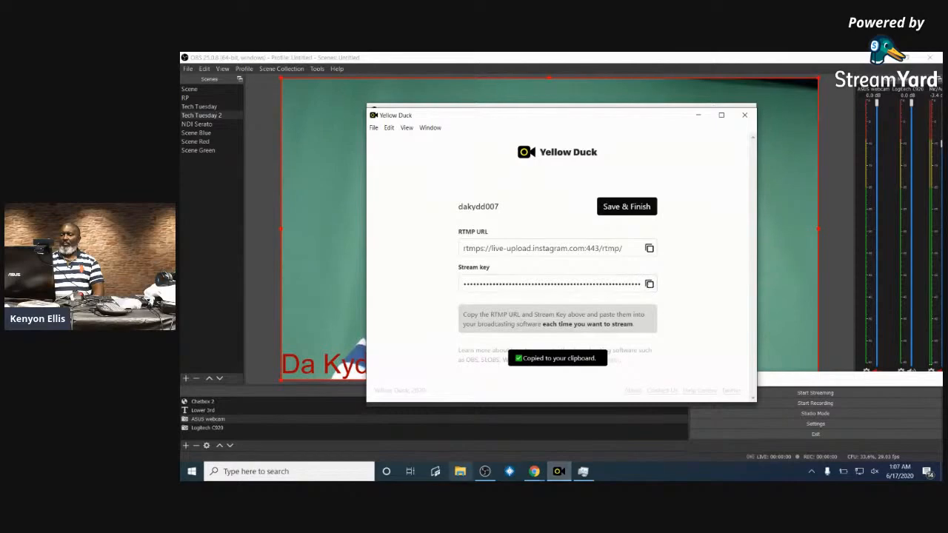
{"action": "left_click", "coordinate": [485, 472]}
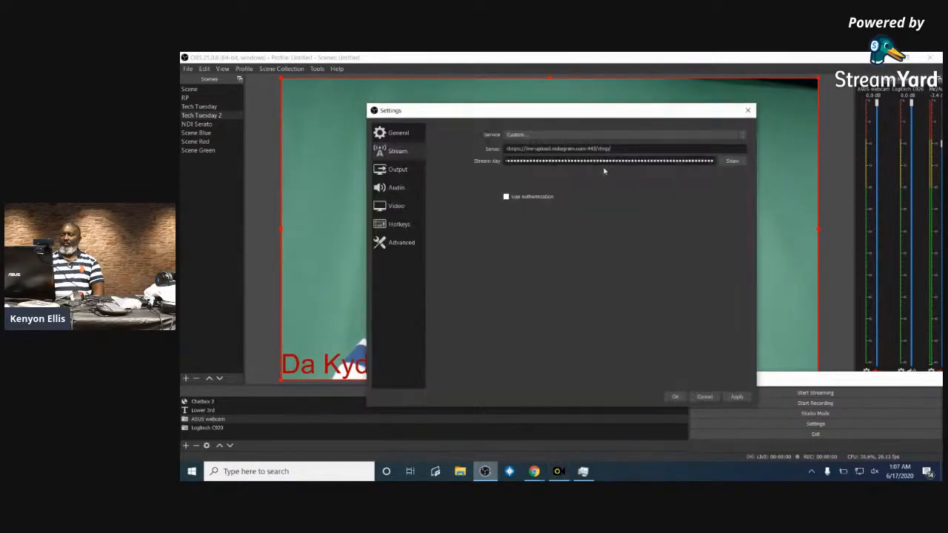
{"action": "double_click", "coordinate": [685, 160]}
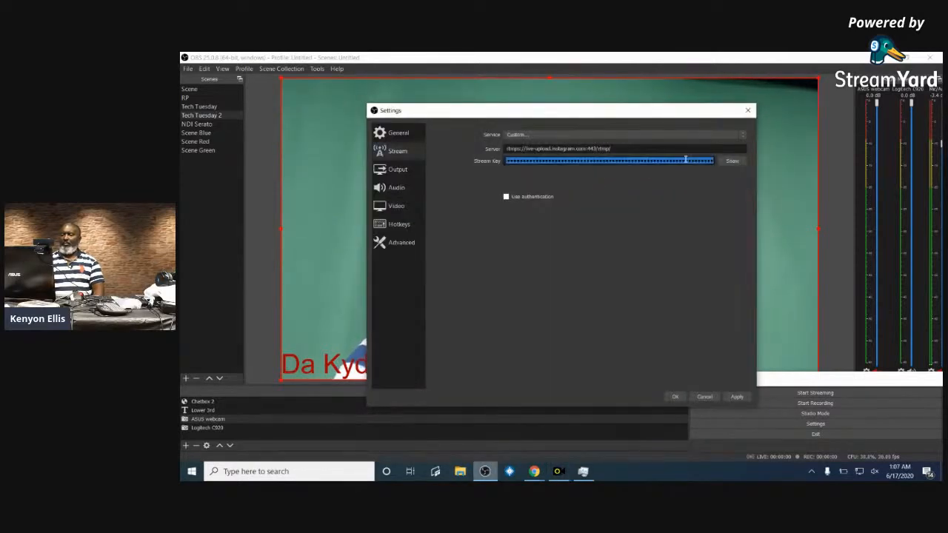
{"action": "key", "text": "BackSpace"}
{"action": "key", "text": "ctrl+v"}
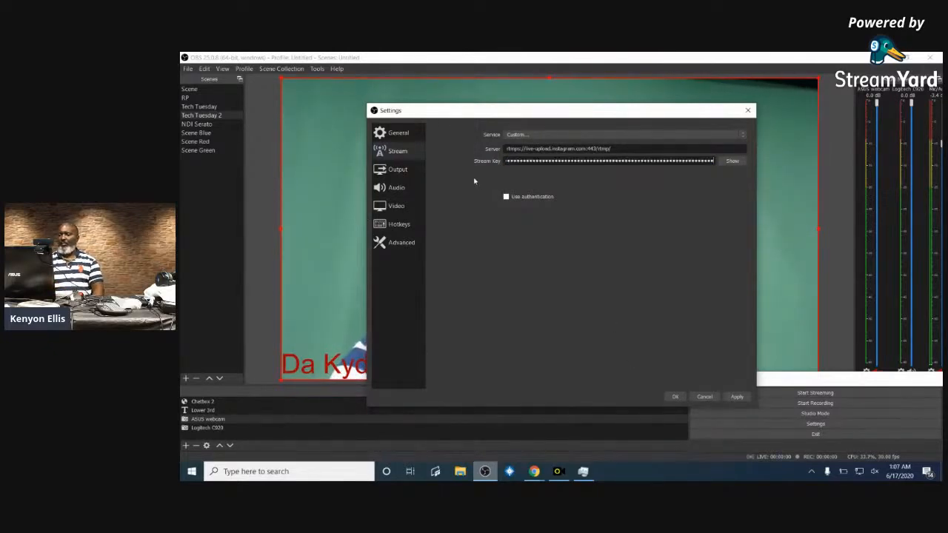
- Leave authentication off, then apply and save the stream settings
{"action": "left_click", "coordinate": [507, 196]}
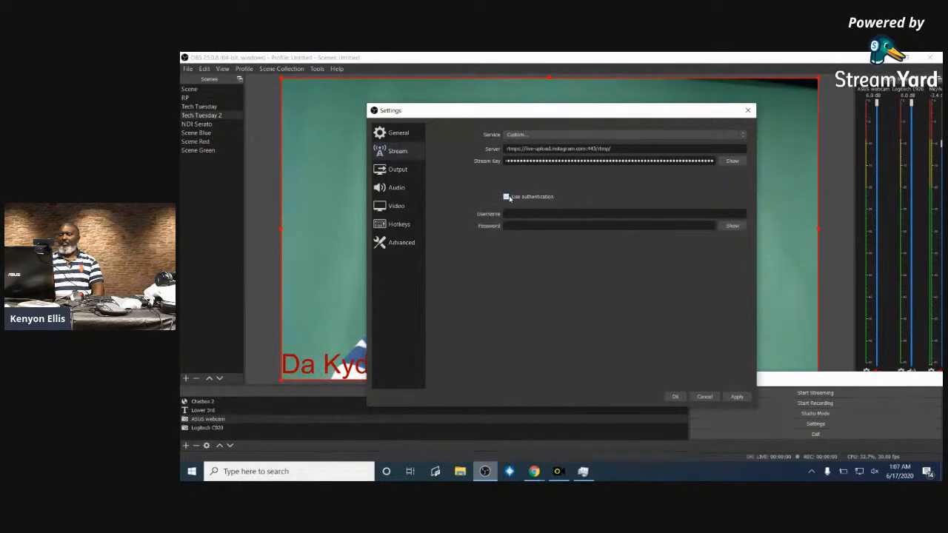
{"action": "left_click", "coordinate": [506, 196]}
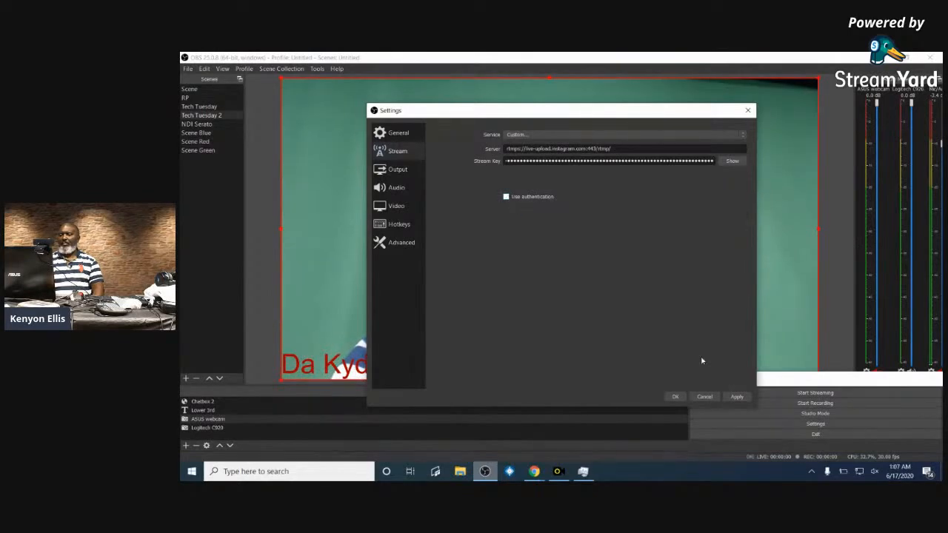
{"action": "left_click", "coordinate": [736, 397]}
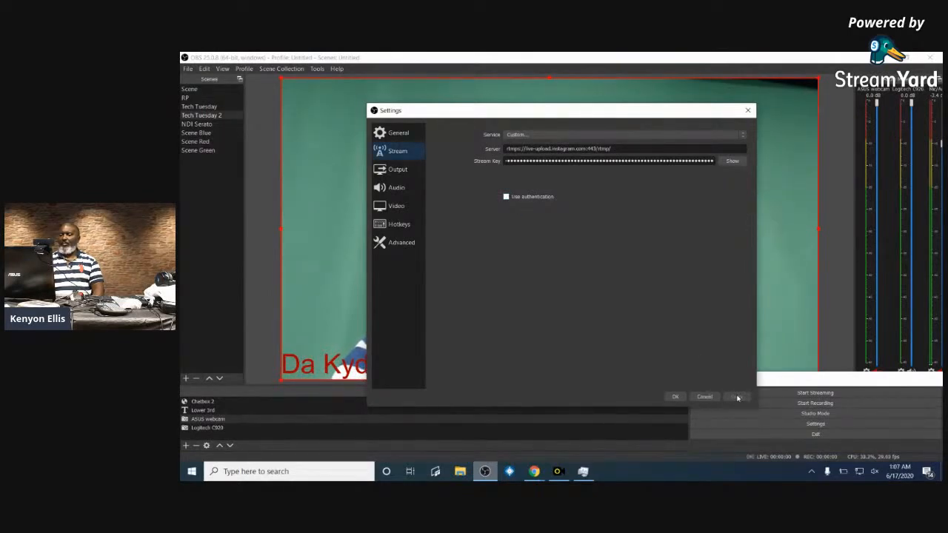
{"action": "left_click", "coordinate": [675, 397]}
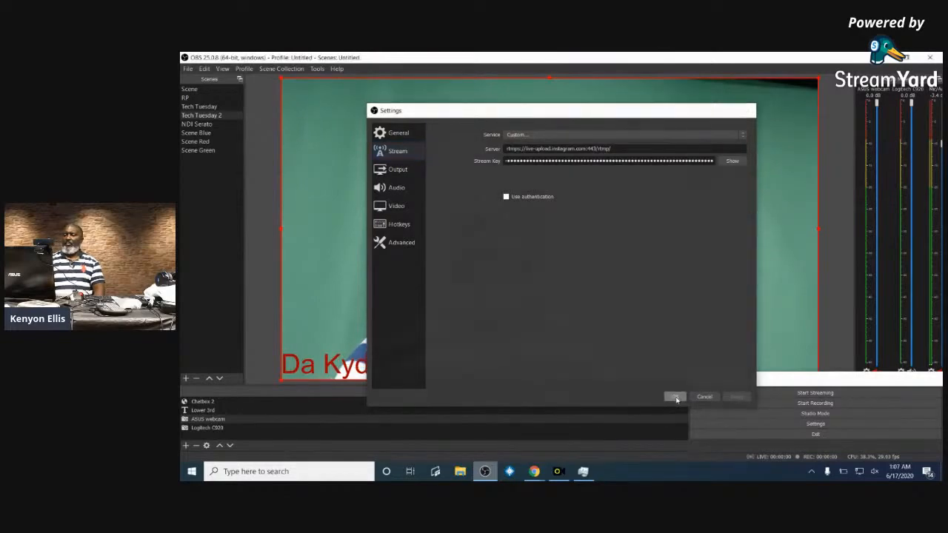
{"action": "left_click", "coordinate": [603, 403]}
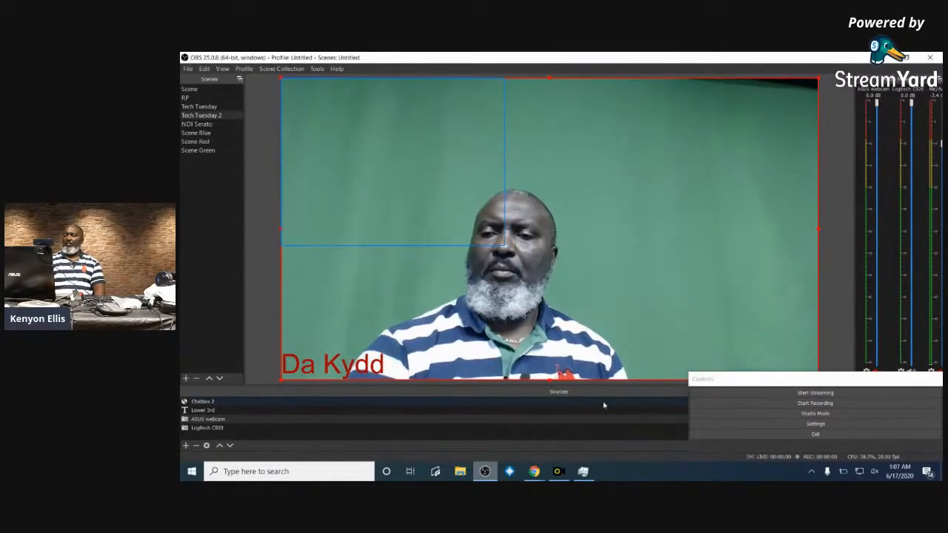
- Try starting the Instagram live stream, then check resource usage in Task Manager
{"action": "left_click", "coordinate": [826, 393]}
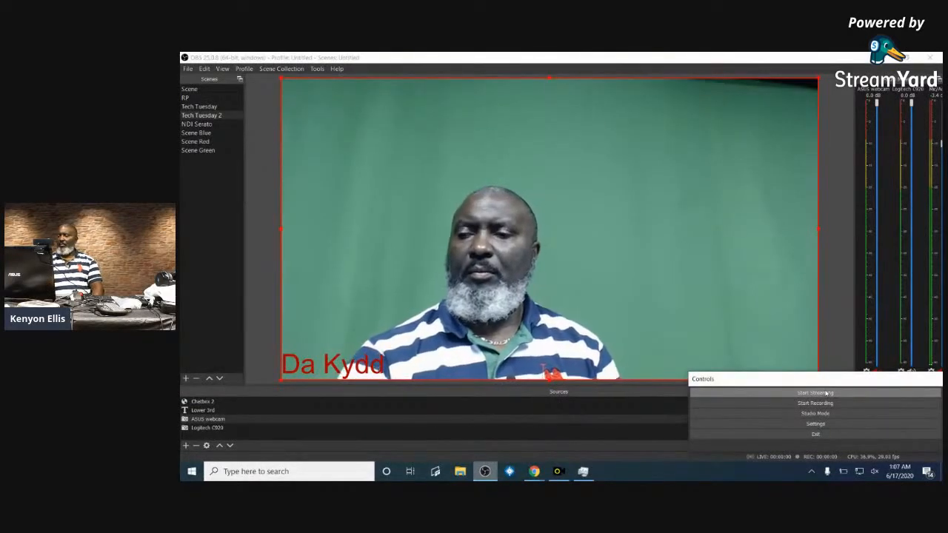
{"action": "left_click", "coordinate": [824, 393]}
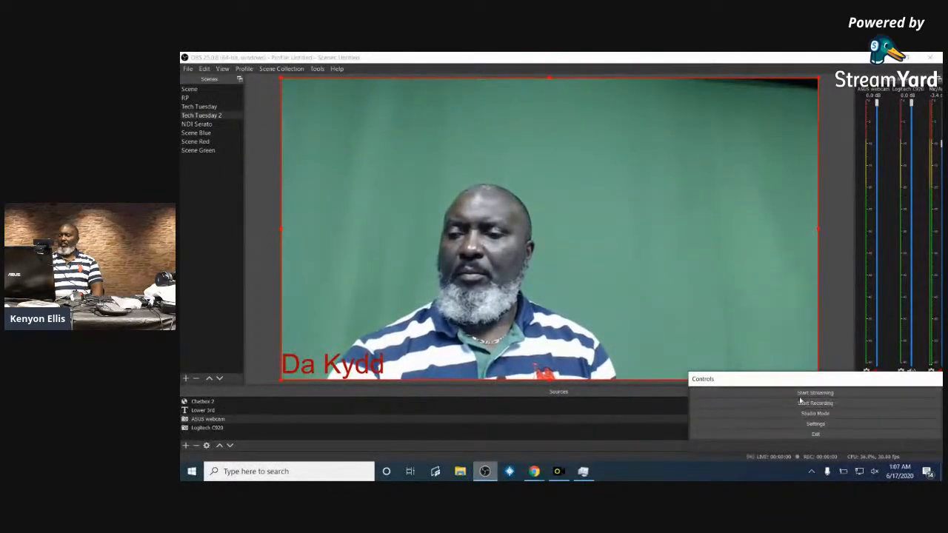
{"action": "left_click", "coordinate": [804, 393]}
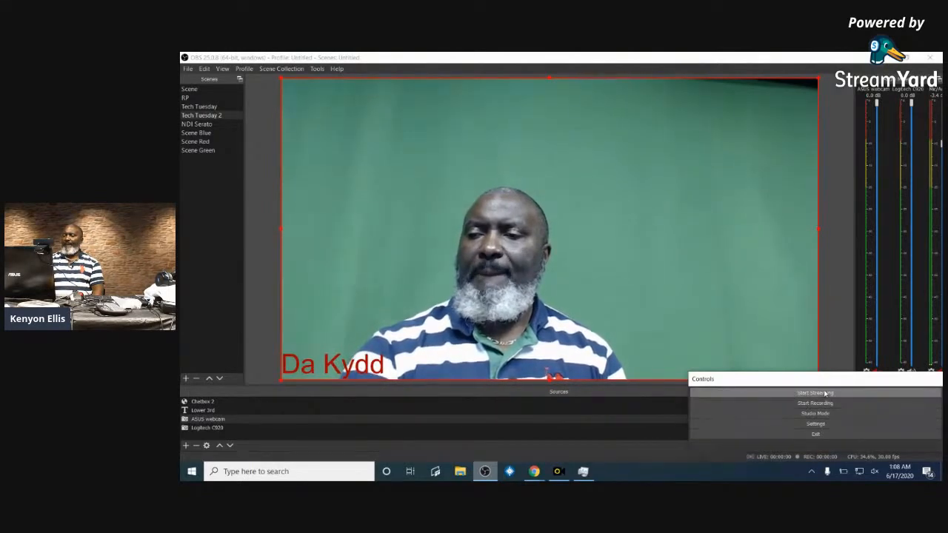
{"action": "left_click", "coordinate": [584, 471]}
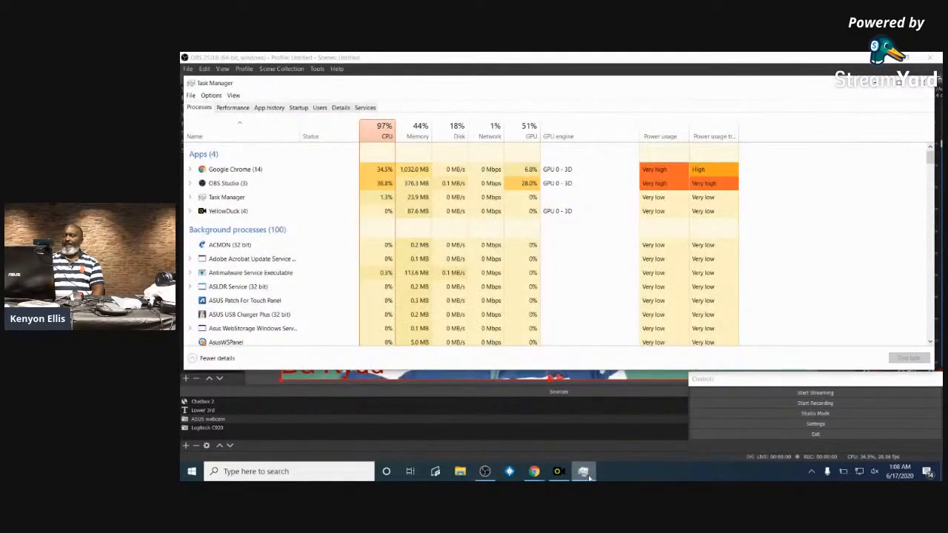
{"action": "left_click", "coordinate": [585, 472]}
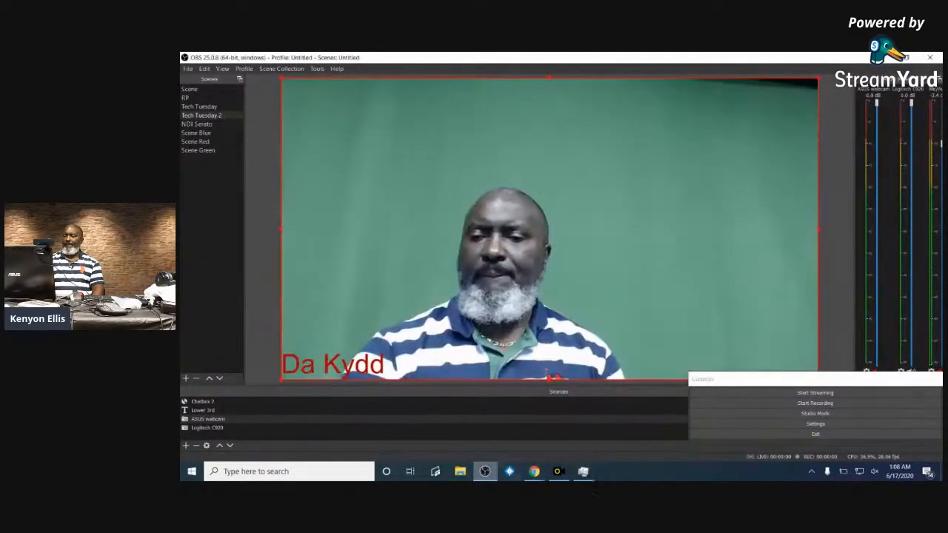
- Retry the live stream, then bring Yellow Duck's RTMP URL and stream key forward
{"action": "left_click", "coordinate": [801, 400]}
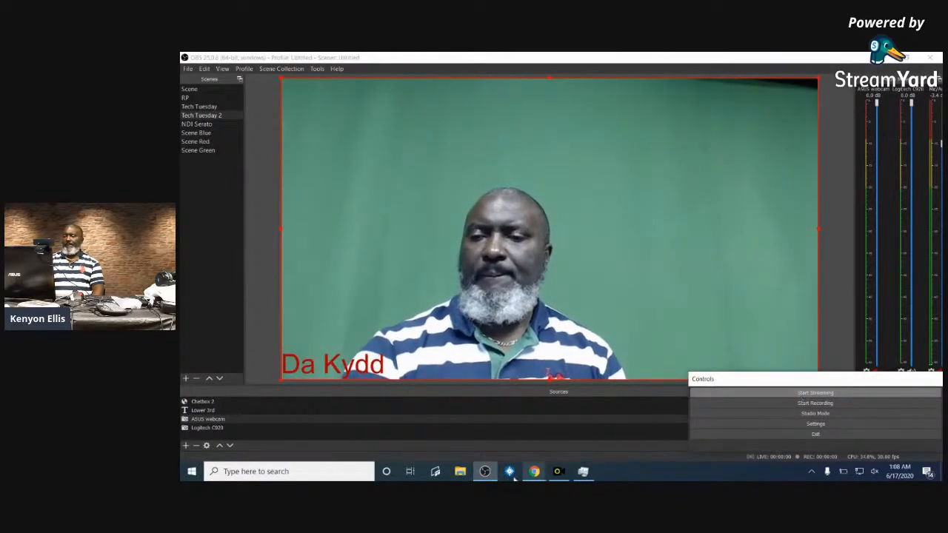
{"action": "left_click", "coordinate": [560, 472]}
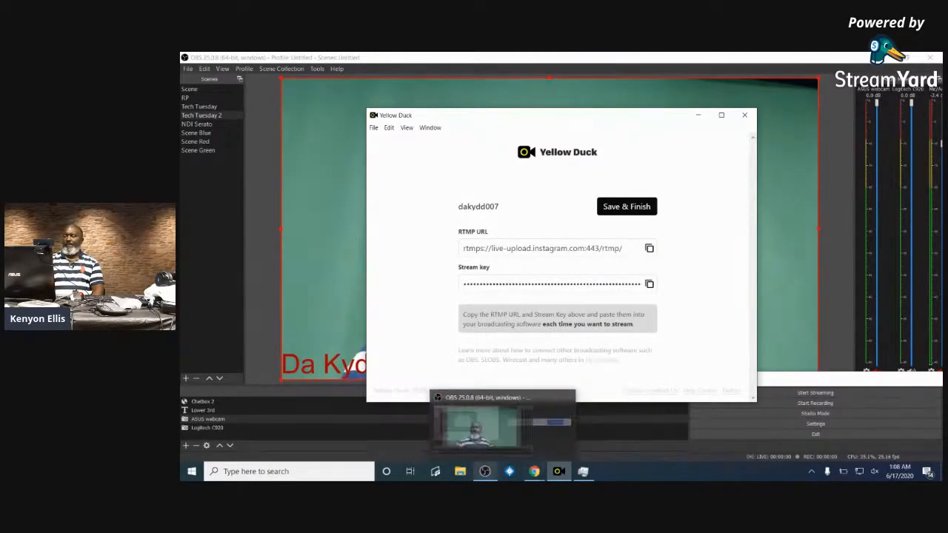
{"action": "left_click", "coordinate": [484, 470]}
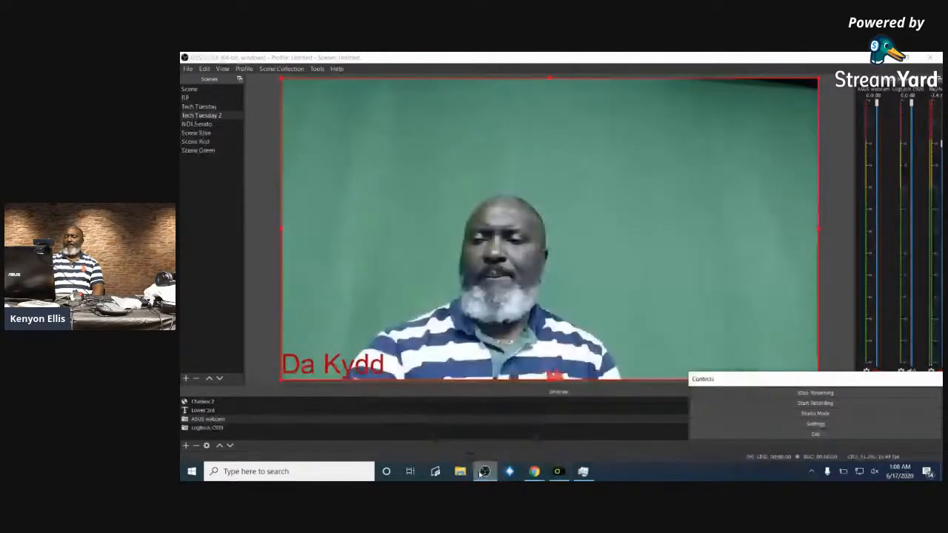
{"action": "left_click", "coordinate": [772, 396]}
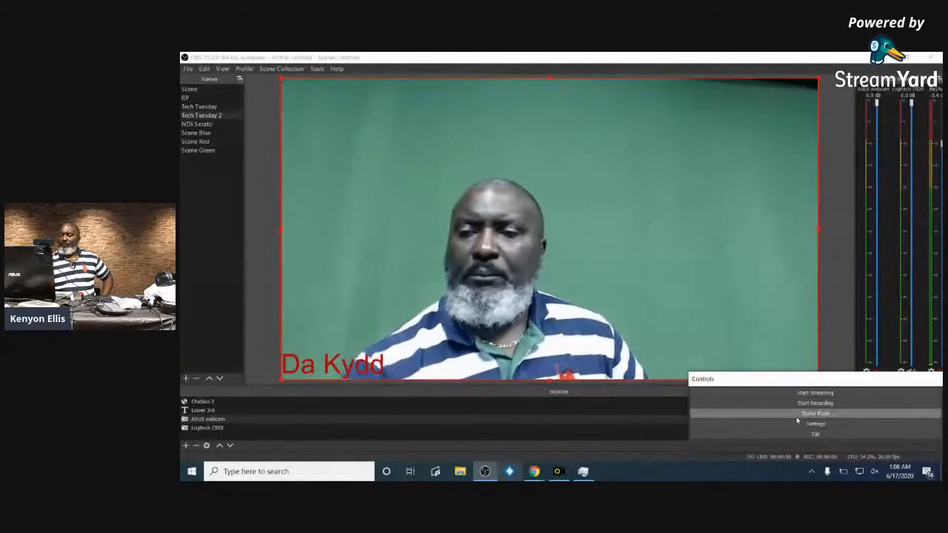
{"action": "left_click", "coordinate": [558, 471]}
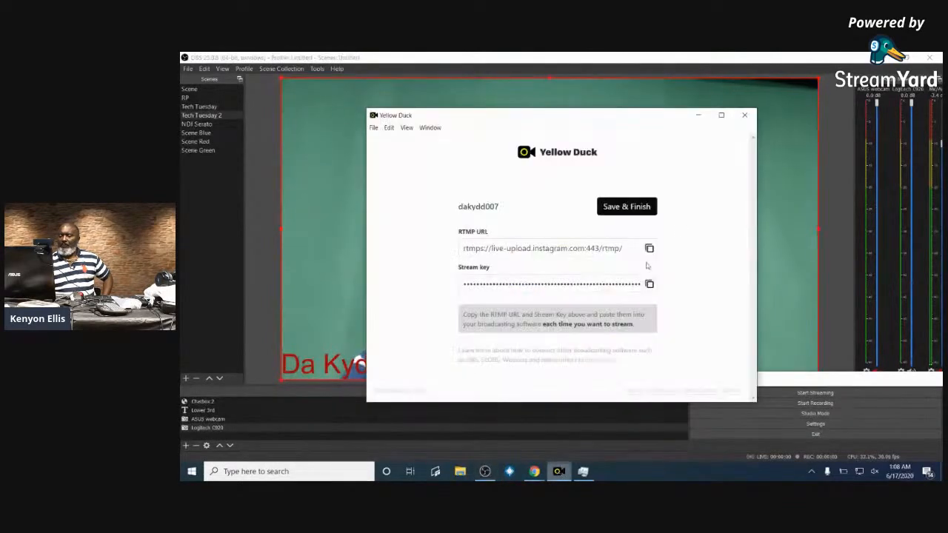
- Finish the Yellow Duck session, log back in to Instagram with the account password, and copy the new stream key
{"action": "left_click", "coordinate": [633, 206]}
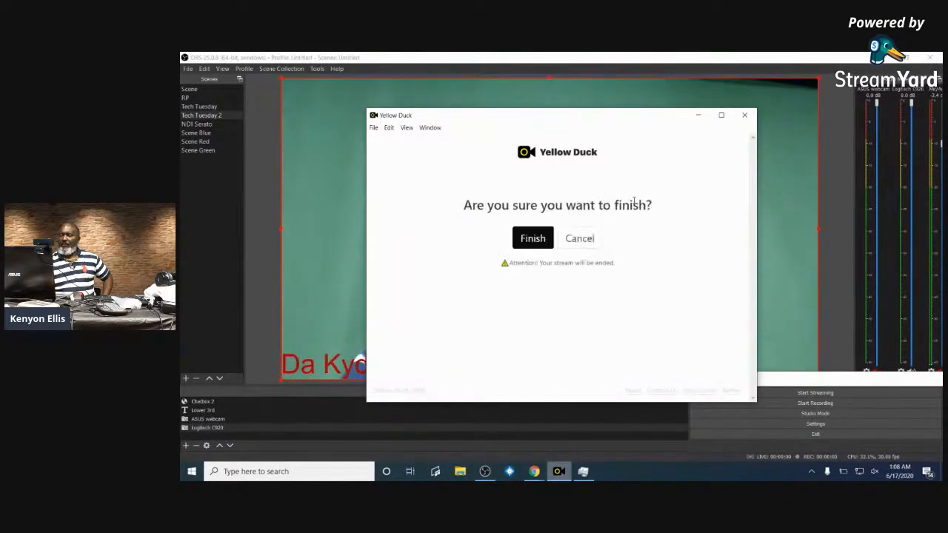
{"action": "left_click", "coordinate": [534, 239]}
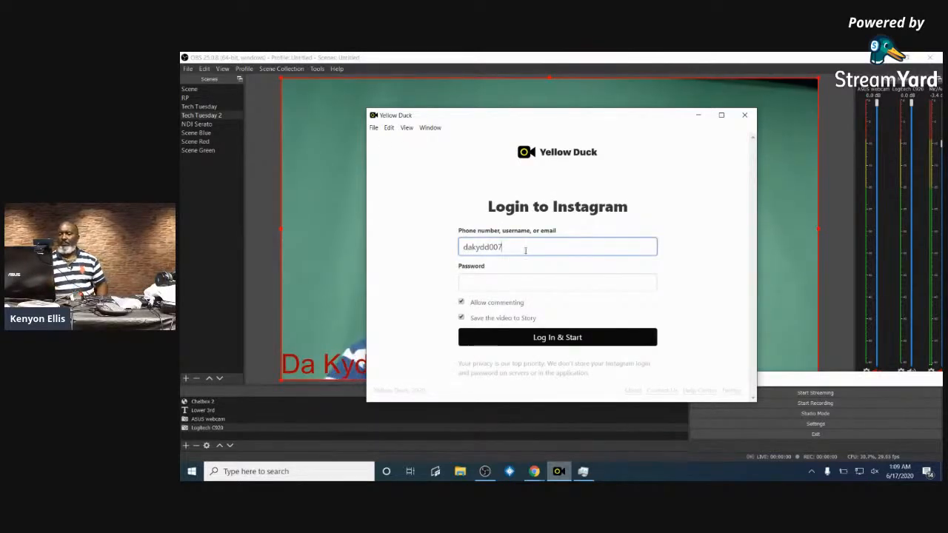
{"action": "left_click", "coordinate": [559, 336]}
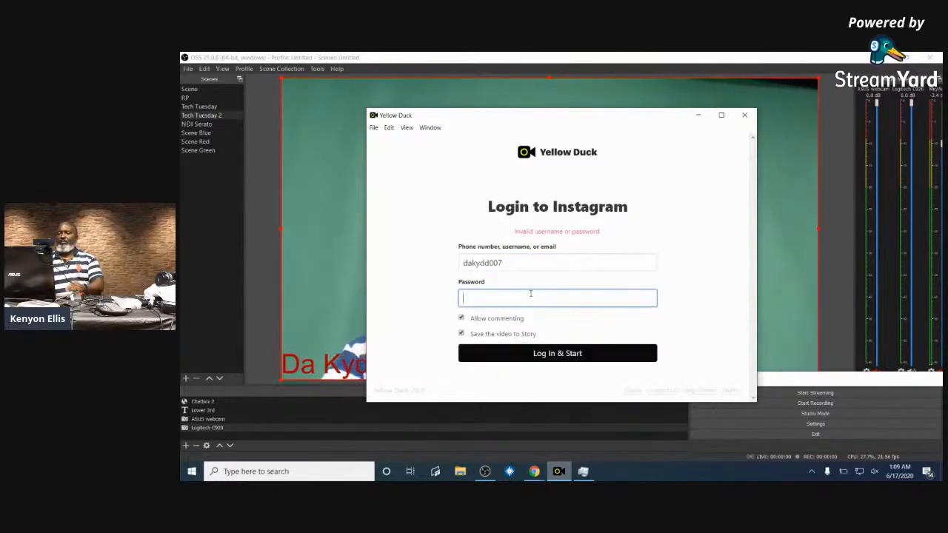
{"action": "type", "text": "••••••••••"}
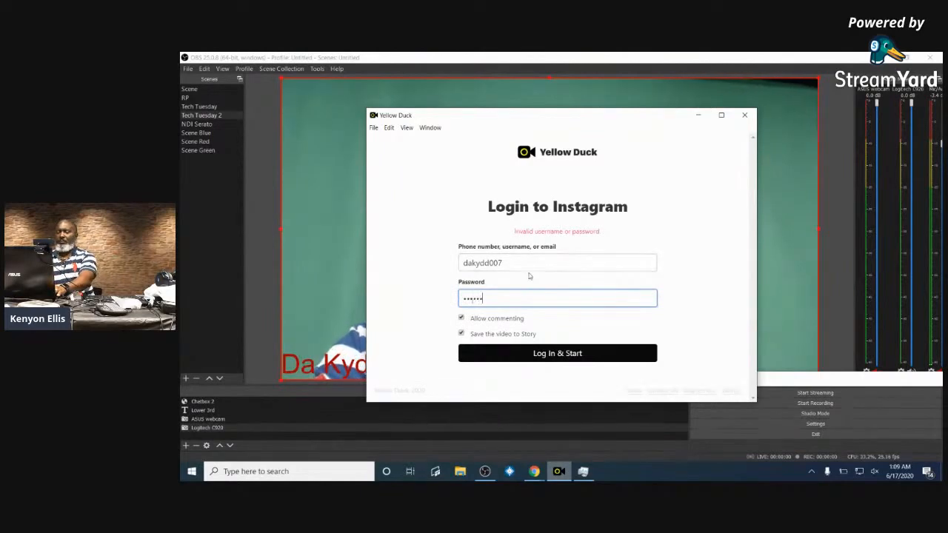
{"action": "left_click", "coordinate": [569, 354]}
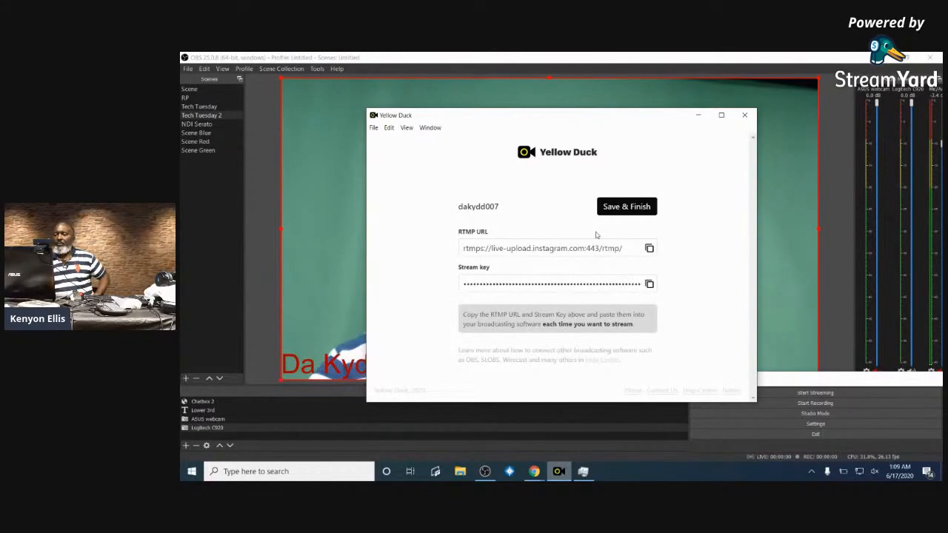
{"action": "left_click", "coordinate": [649, 285]}
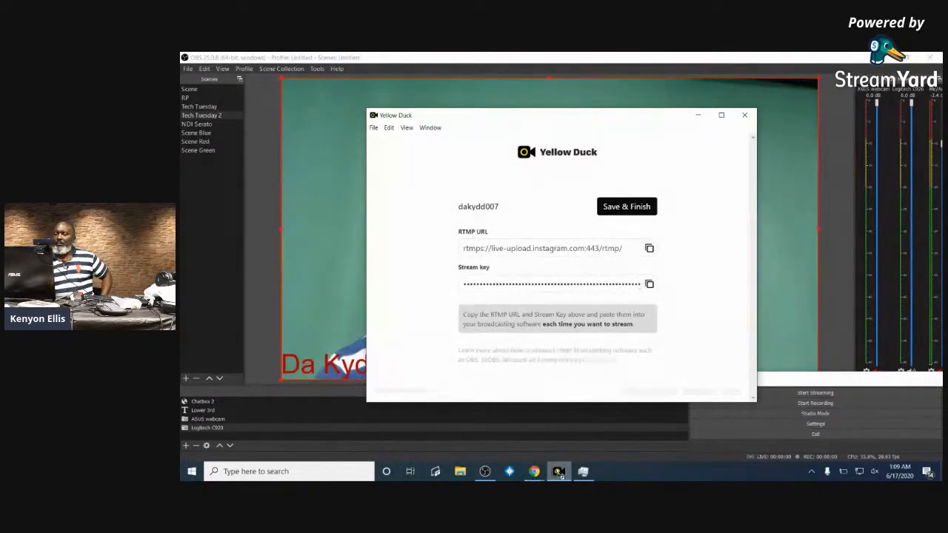
{"action": "left_click", "coordinate": [484, 472]}
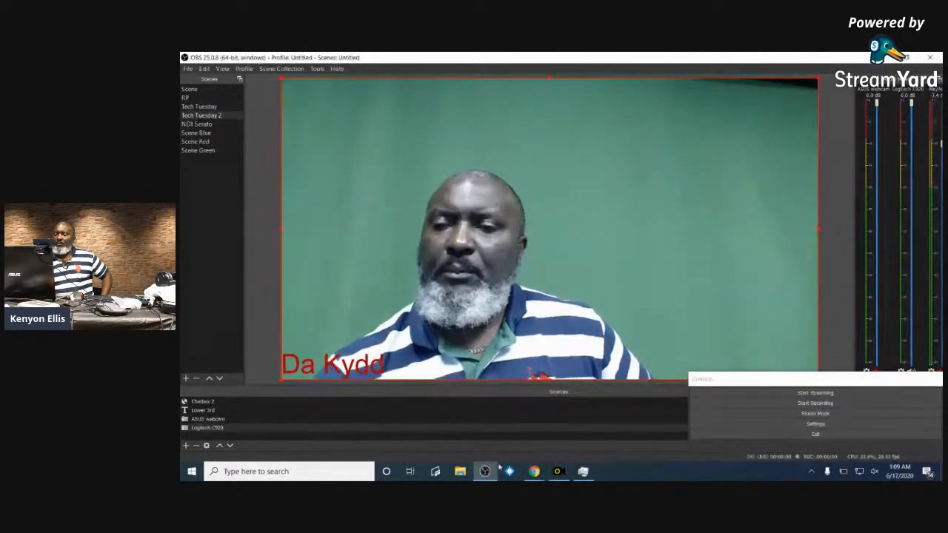
- Replace the stream key in OBS Stream settings with the new one, save, and start streaming
{"action": "left_click", "coordinate": [816, 424]}
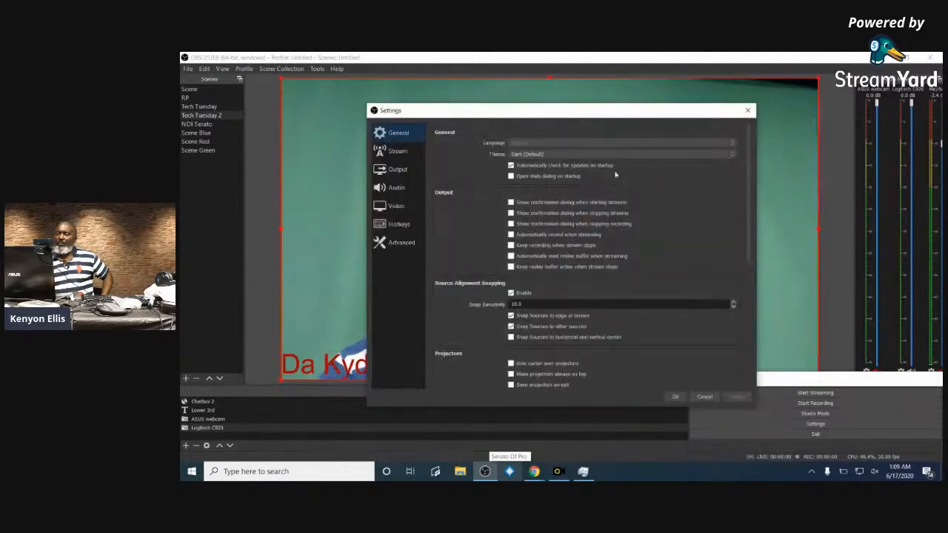
{"action": "left_click", "coordinate": [396, 151]}
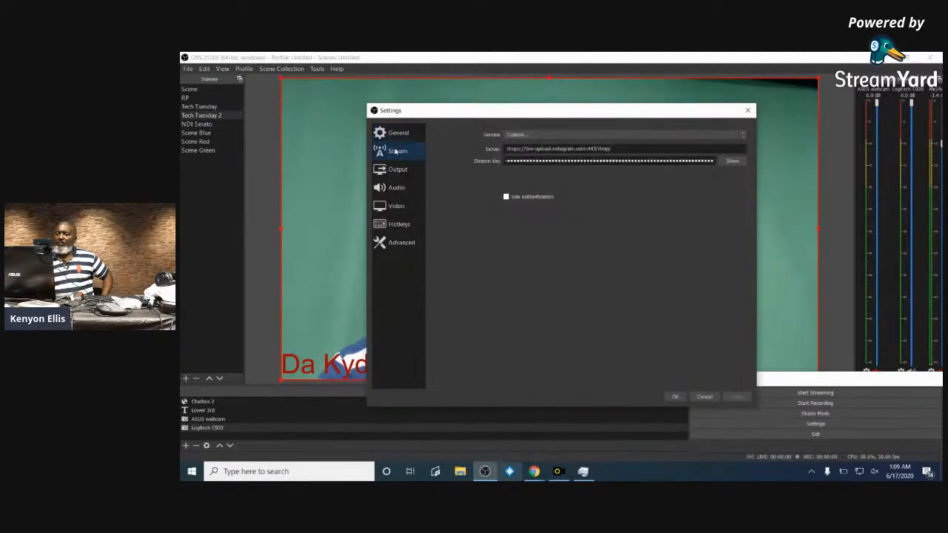
{"action": "double_click", "coordinate": [707, 161]}
{"action": "key", "text": "BackSpace"}
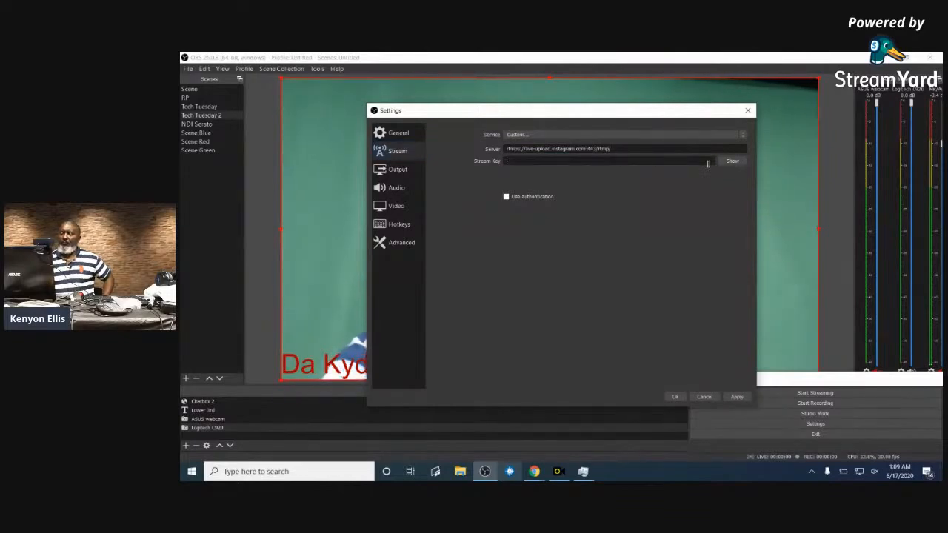
{"action": "key", "text": "ctrl+v"}
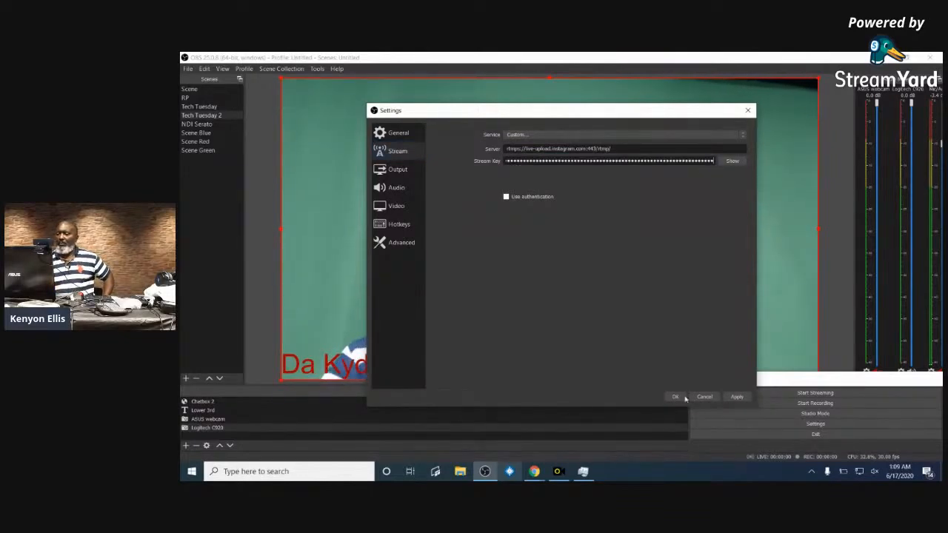
{"action": "left_click", "coordinate": [738, 397]}
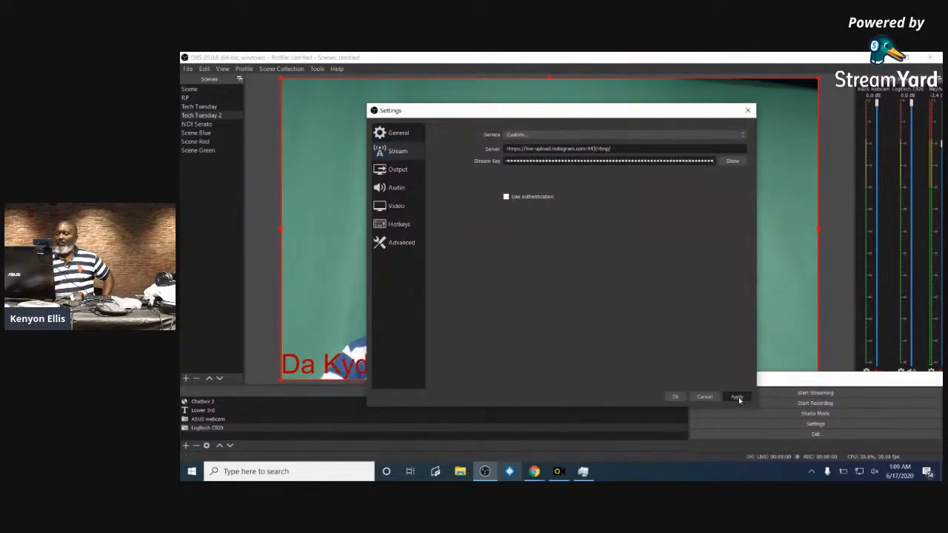
{"action": "left_click", "coordinate": [674, 398]}
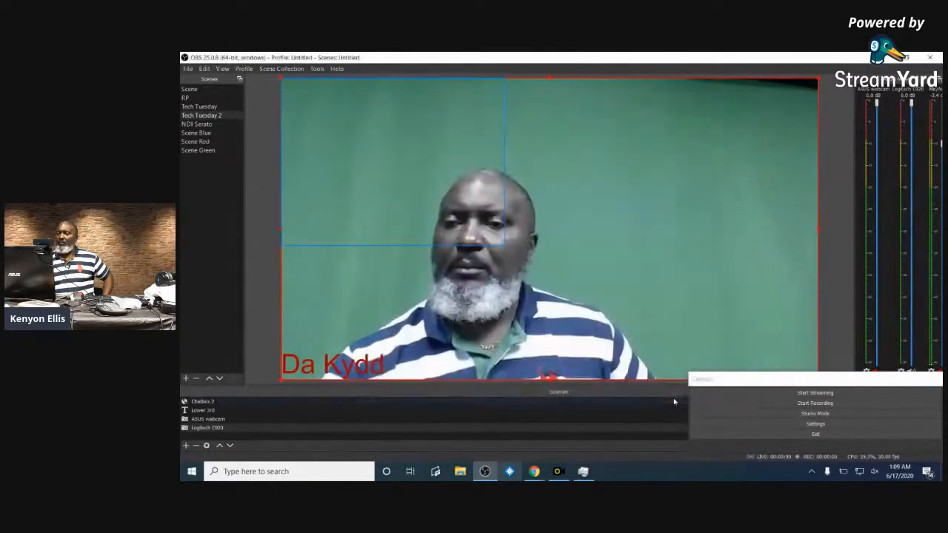
{"action": "left_click", "coordinate": [844, 393]}
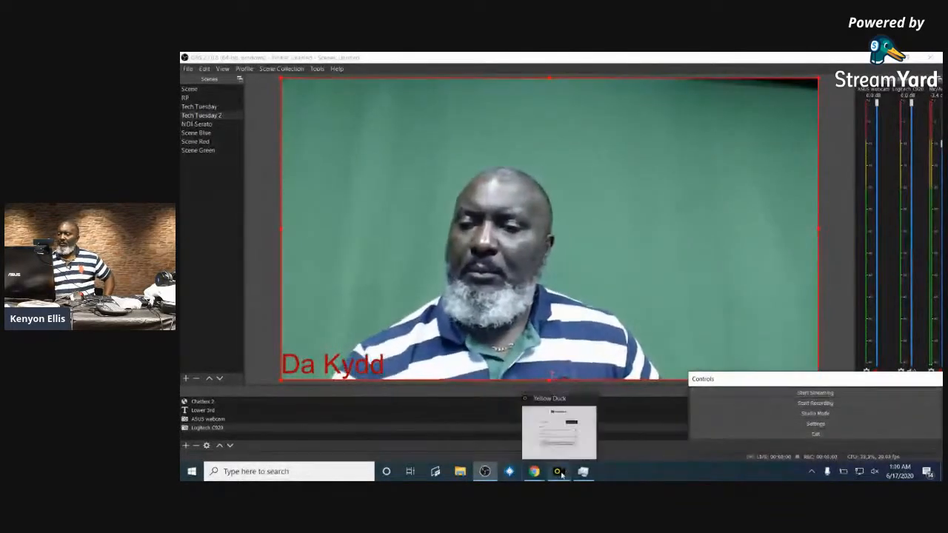
- Replace the OBS stream server with the Instagram RTMP URL copied from Yellow Duck
{"action": "key", "text": "alt+Tab"}
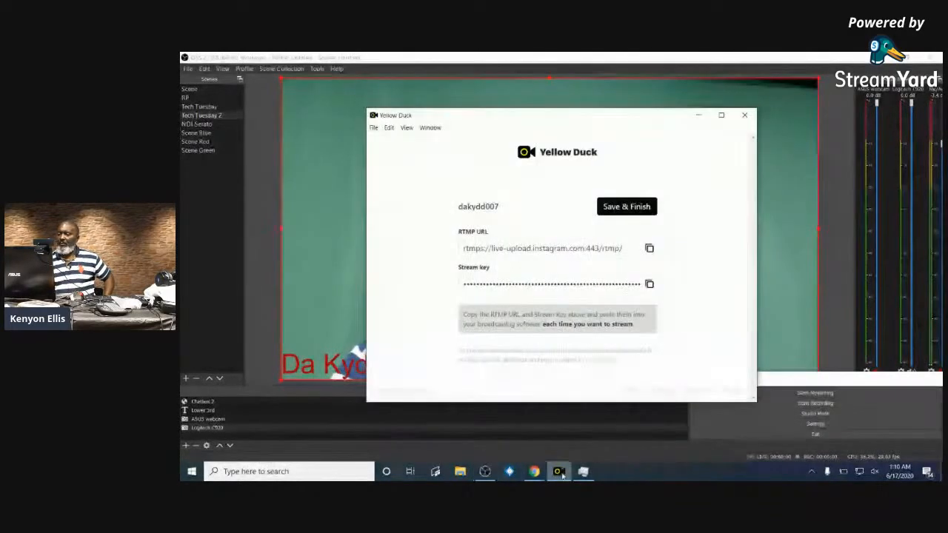
{"action": "left_click", "coordinate": [649, 248]}
{"action": "left_click", "coordinate": [484, 470]}
{"action": "left_click", "coordinate": [818, 423]}
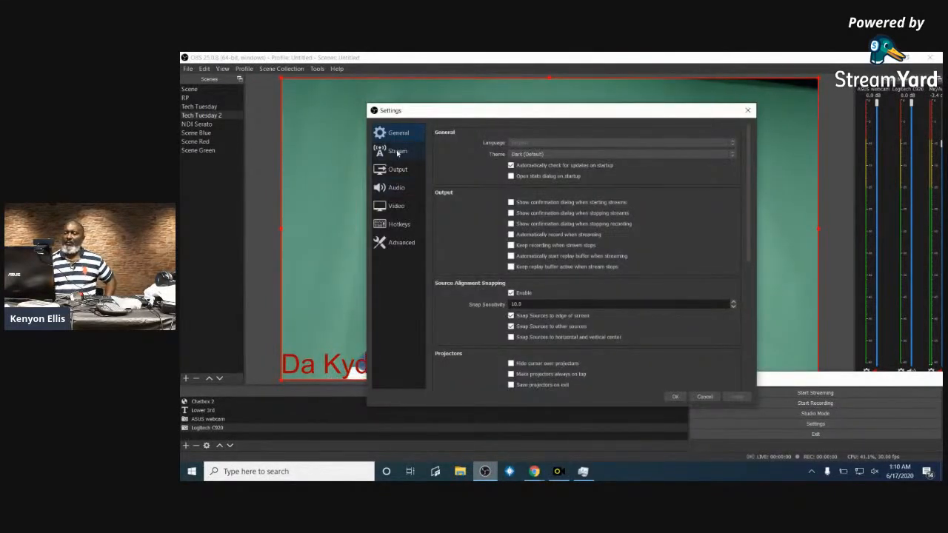
{"action": "left_click", "coordinate": [399, 152]}
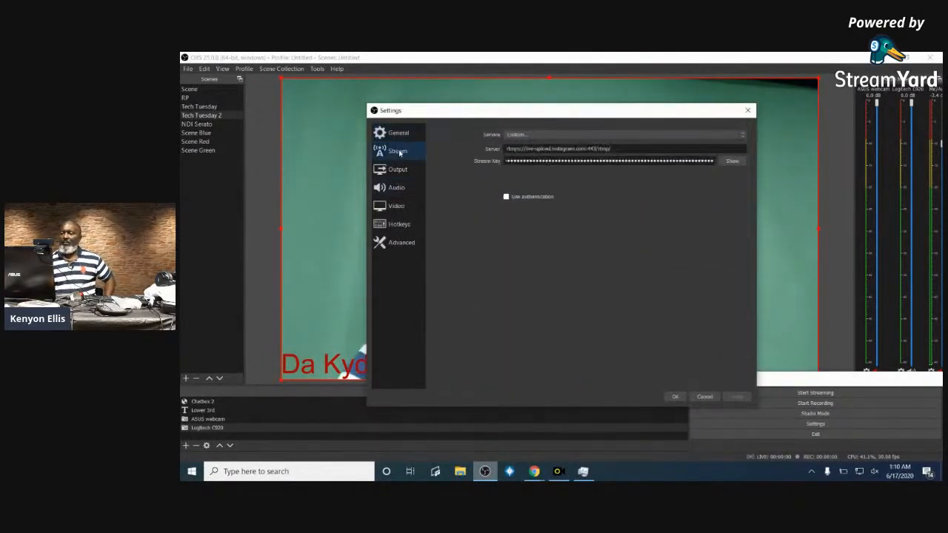
{"action": "triple_click", "coordinate": [643, 148]}
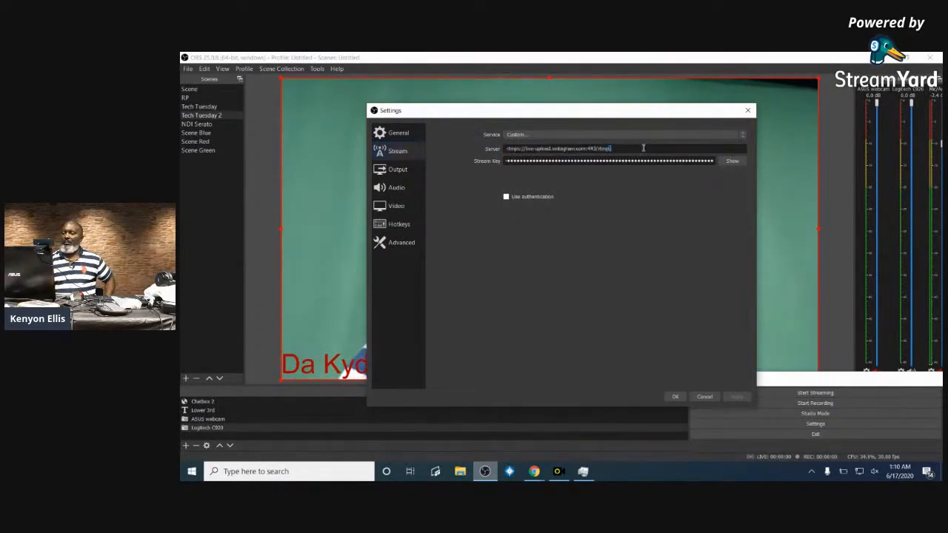
{"action": "triple_click", "coordinate": [645, 146]}
{"action": "double_click", "coordinate": [644, 147]}
{"action": "triple_click", "coordinate": [644, 147]}
{"action": "double_click", "coordinate": [644, 146]}
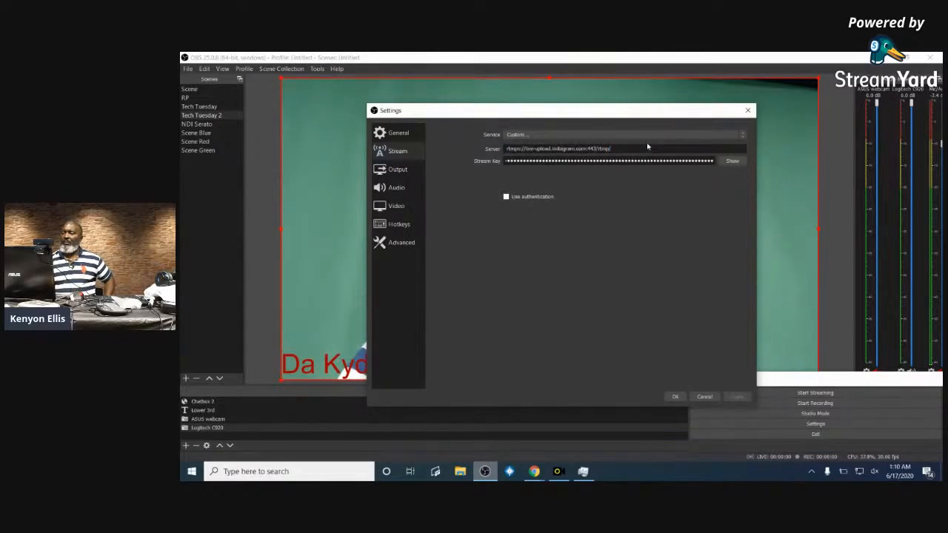
{"action": "triple_click", "coordinate": [619, 146]}
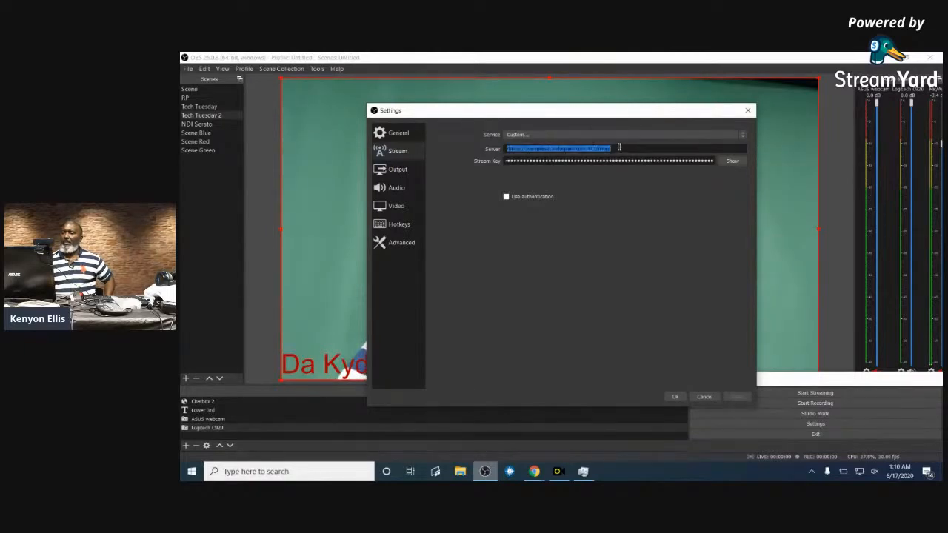
{"action": "key", "text": "BackSpace"}
{"action": "key", "text": "ctrl+v"}
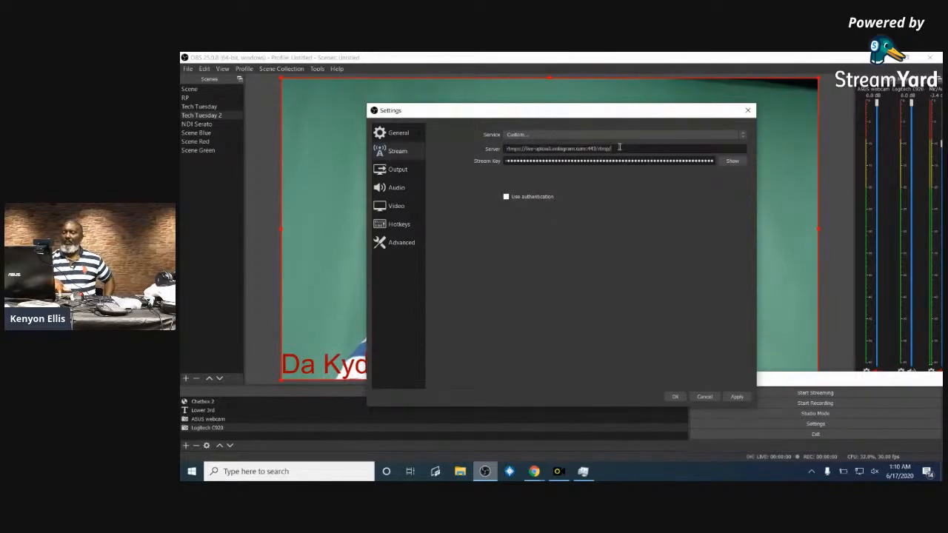
- Enable authentication with the account username and password, save, and start streaming
{"action": "left_click", "coordinate": [505, 197]}
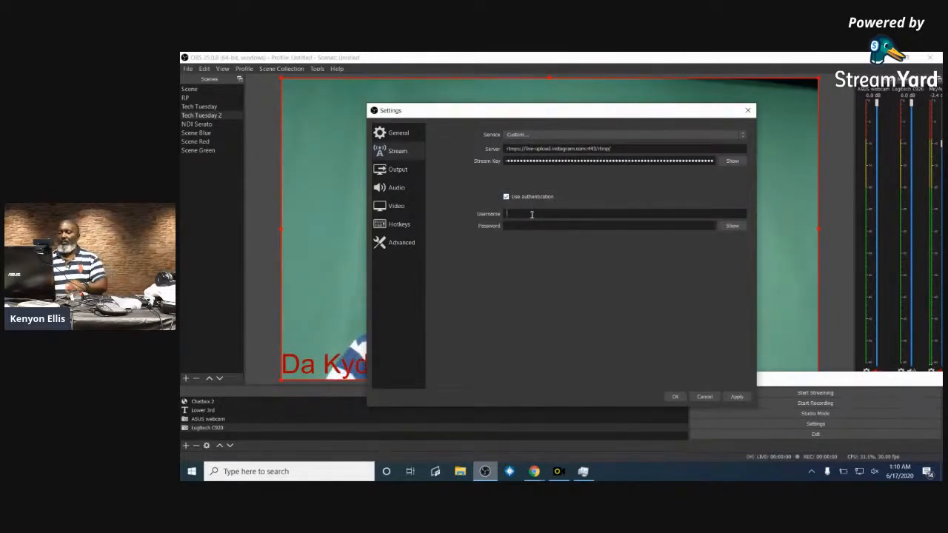
{"action": "type", "text": "dakyd"}
{"action": "type", "text": "d007"}
{"action": "key", "text": "Tab"}
{"action": "type", "text": "••••••••••"}
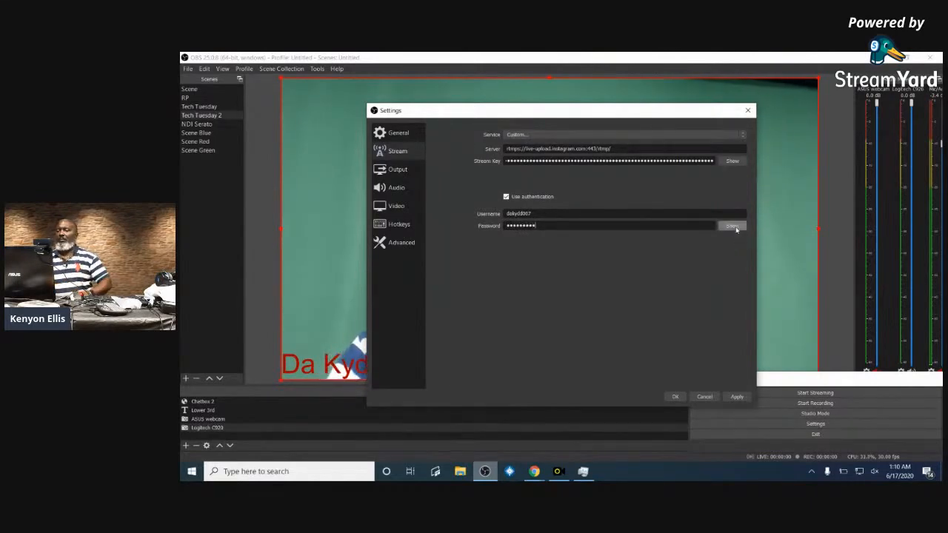
{"action": "left_click", "coordinate": [675, 397]}
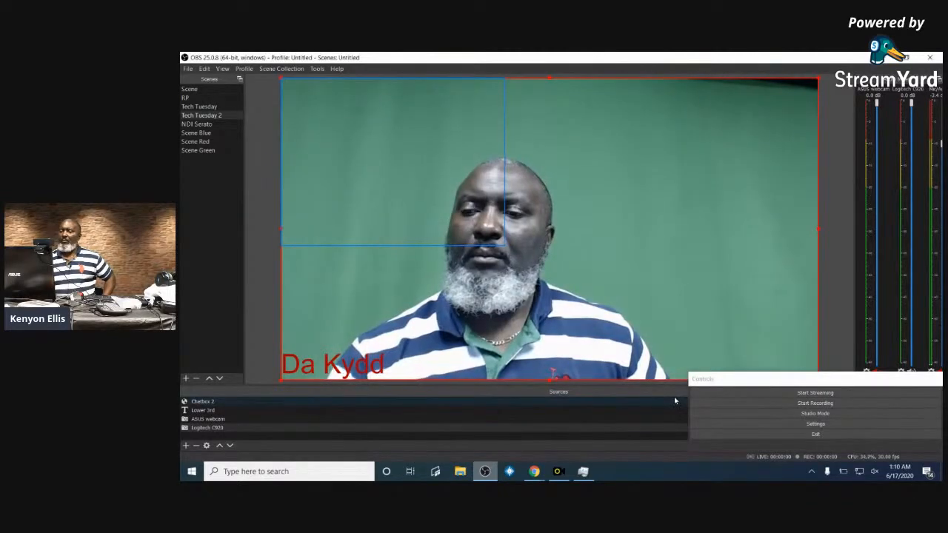
{"action": "left_click", "coordinate": [835, 394]}
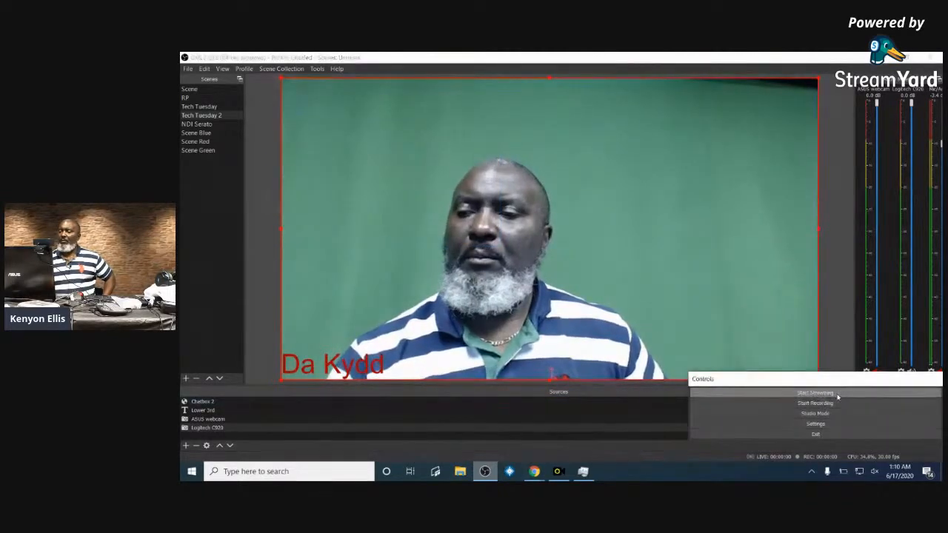
{"action": "left_click", "coordinate": [817, 396]}
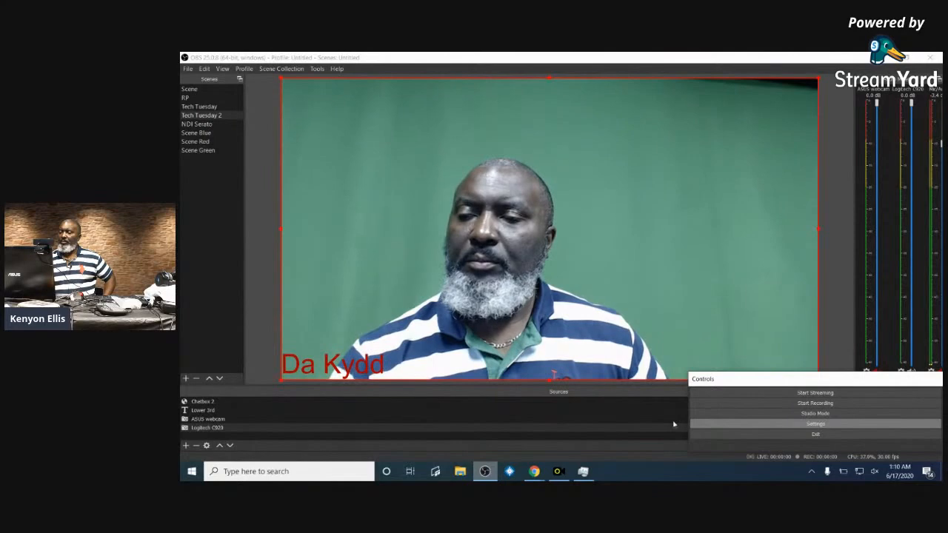
- Switch the streaming service to Restream.io - RTMP, retry streaming, then quit OBS
{"action": "left_click", "coordinate": [762, 425]}
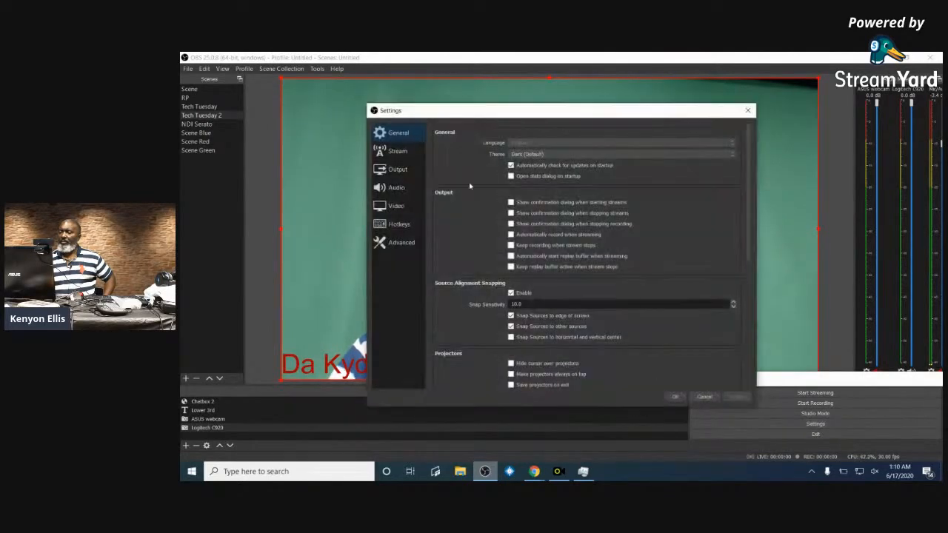
{"action": "left_click", "coordinate": [404, 152]}
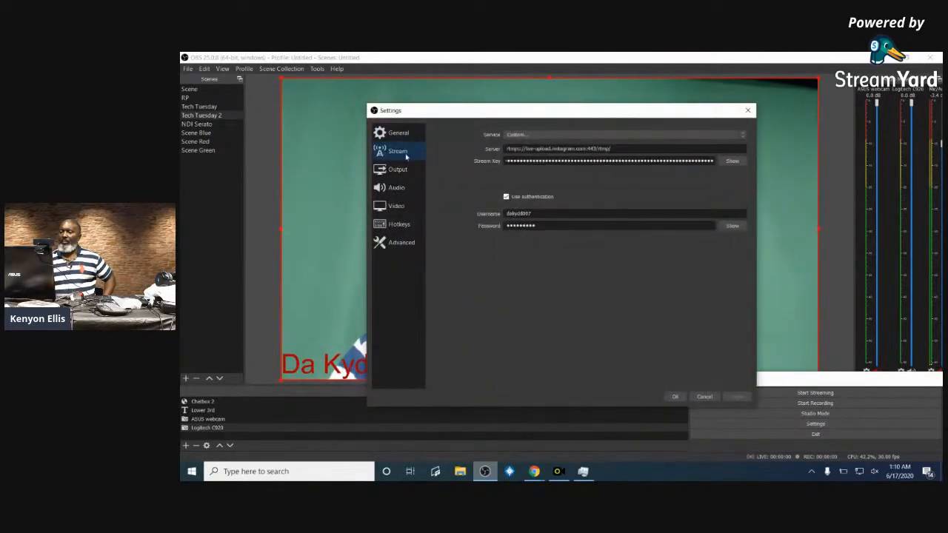
{"action": "left_click", "coordinate": [740, 134]}
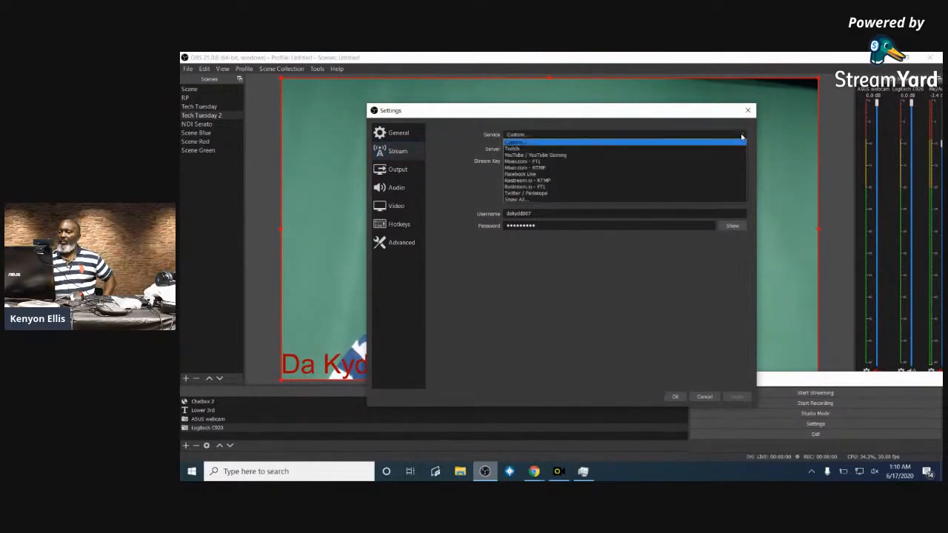
{"action": "left_click", "coordinate": [647, 185]}
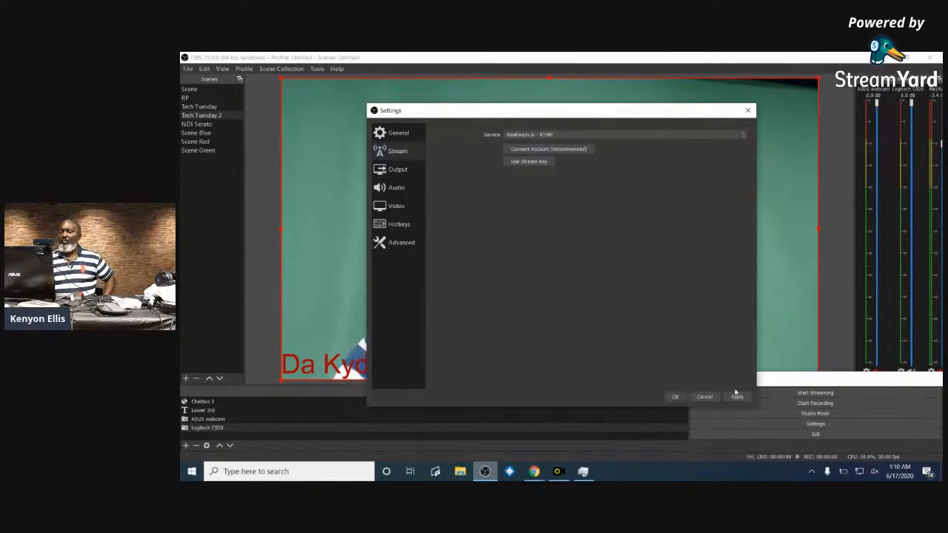
{"action": "left_click", "coordinate": [675, 396]}
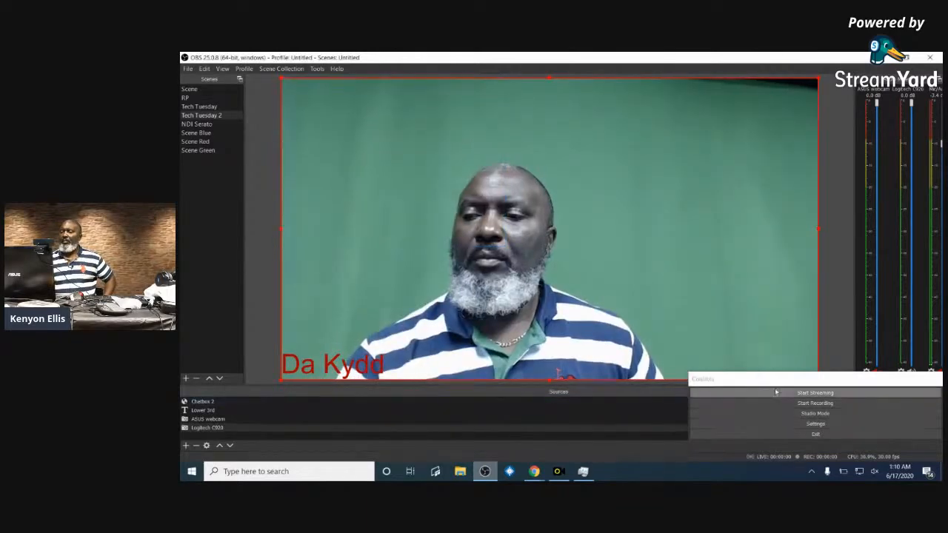
{"action": "left_click", "coordinate": [775, 392]}
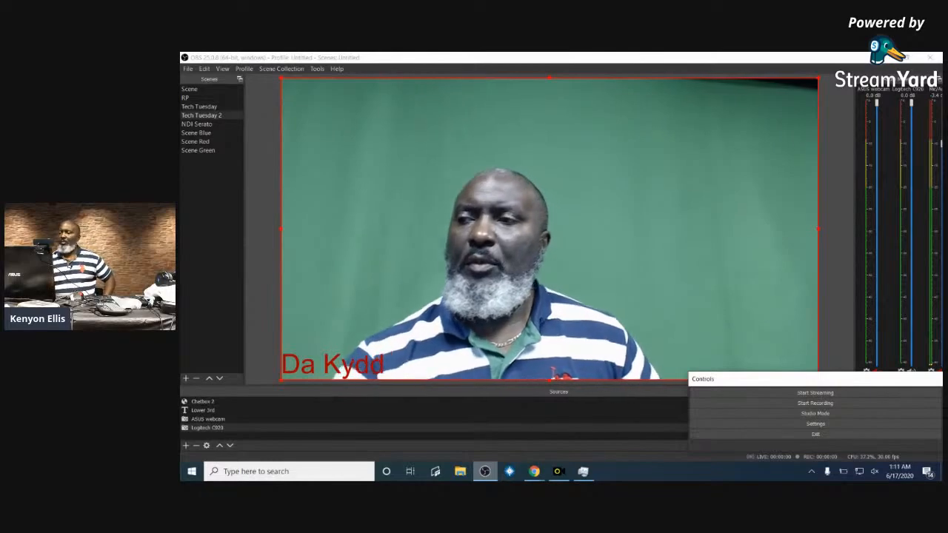
{"action": "left_click", "coordinate": [929, 58]}
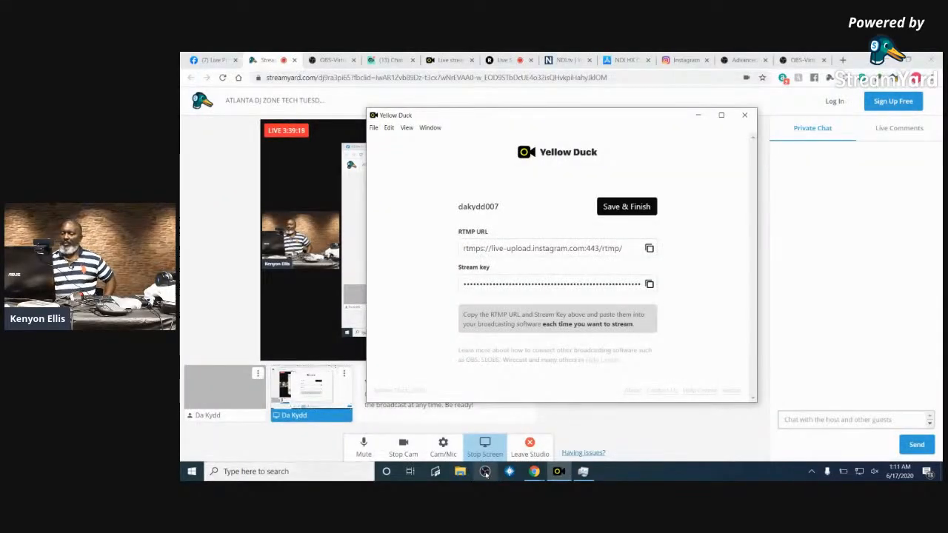
- Relaunch OBS Studio from the taskbar and bring its window to the front
{"action": "left_click", "coordinate": [485, 474]}
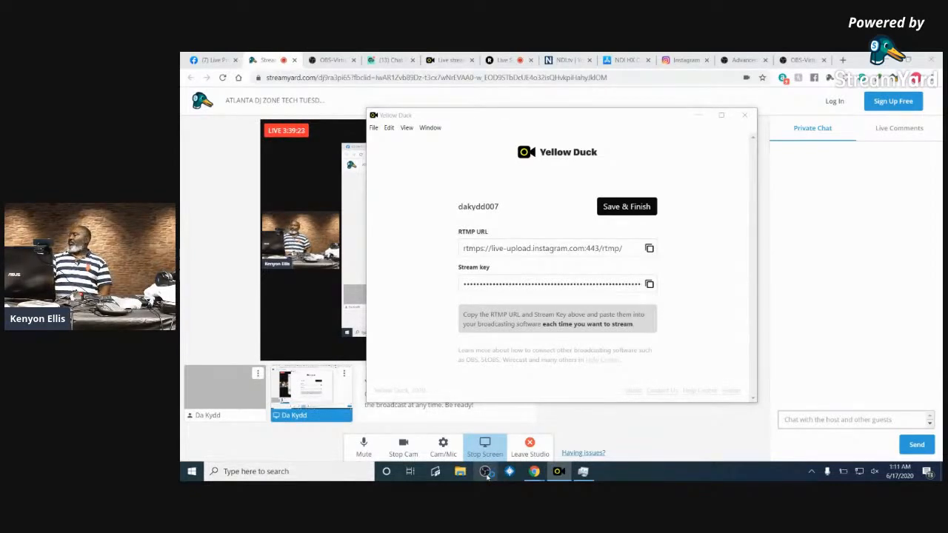
{"action": "left_click", "coordinate": [485, 473]}
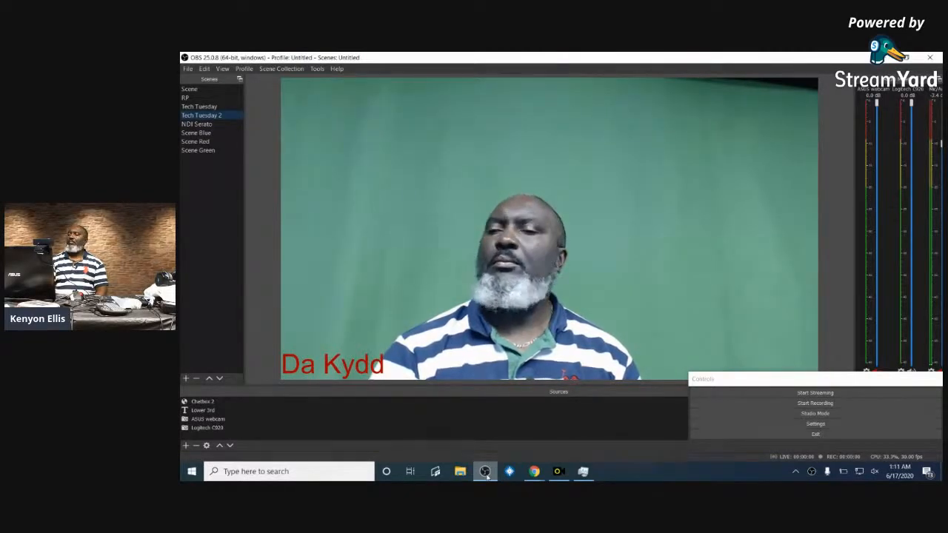
- Set the service back to Custom and paste Yellow Duck's Instagram RTMP URL as the server
{"action": "left_click", "coordinate": [821, 424]}
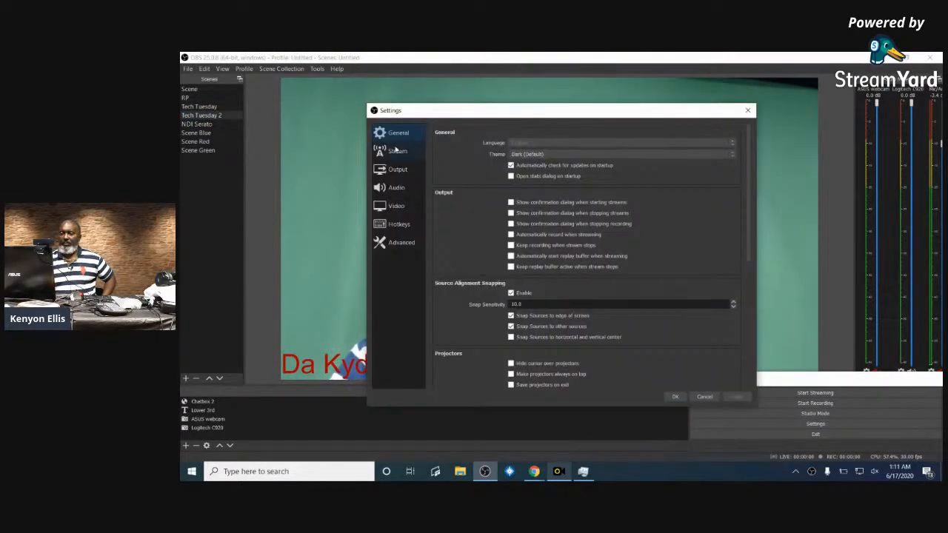
{"action": "left_click", "coordinate": [396, 151]}
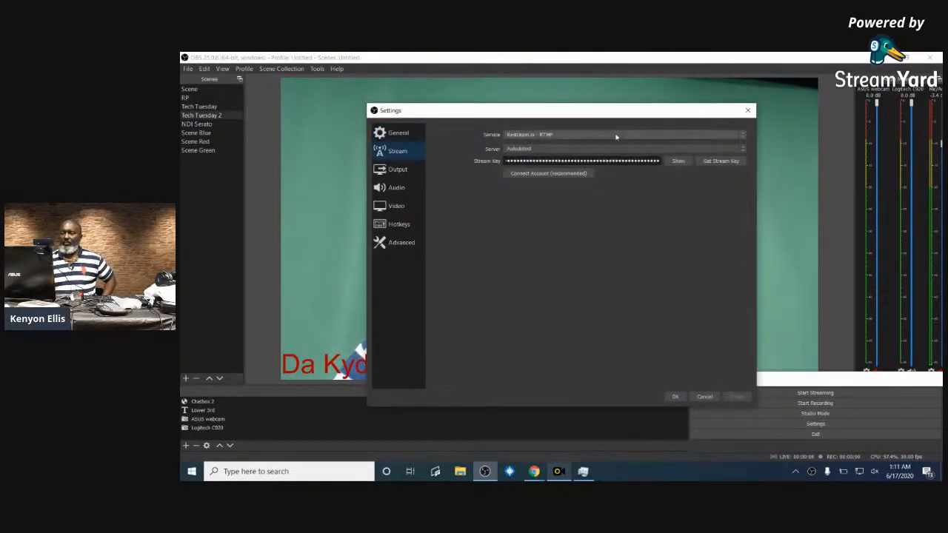
{"action": "left_click", "coordinate": [671, 138]}
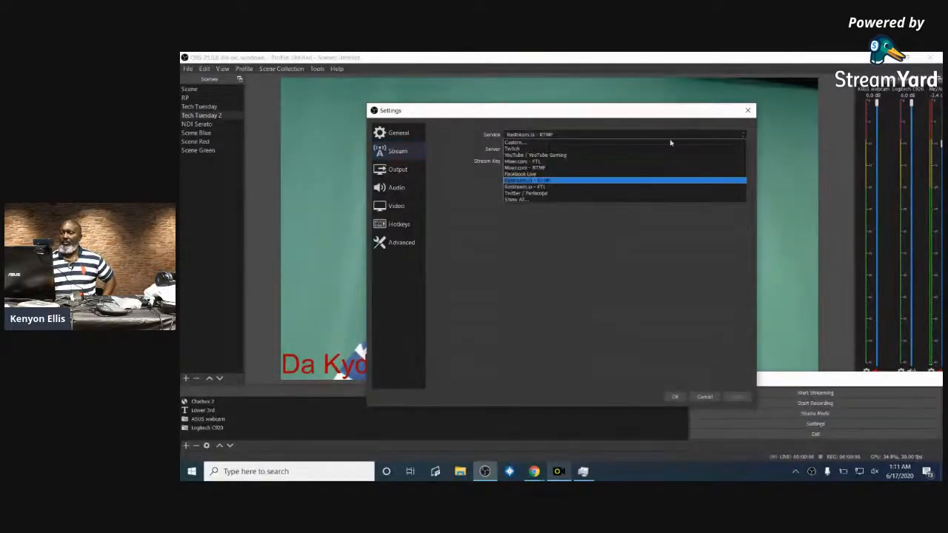
{"action": "left_click", "coordinate": [568, 146]}
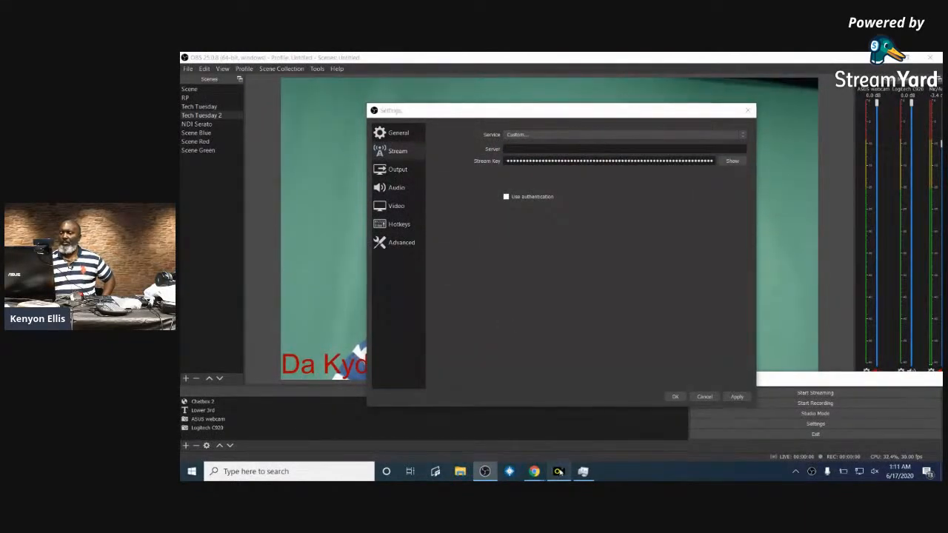
{"action": "left_click", "coordinate": [484, 471]}
{"action": "left_click", "coordinate": [648, 251]}
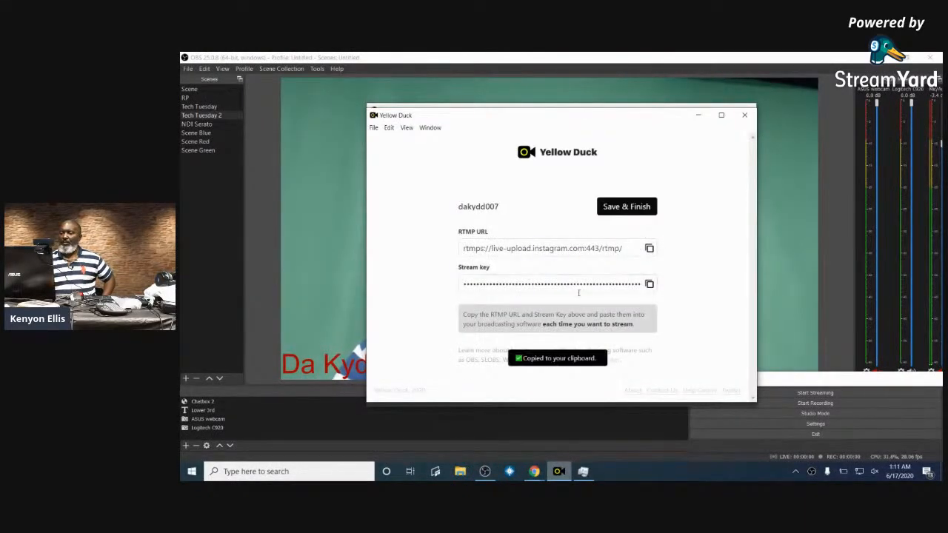
{"action": "left_click", "coordinate": [484, 471]}
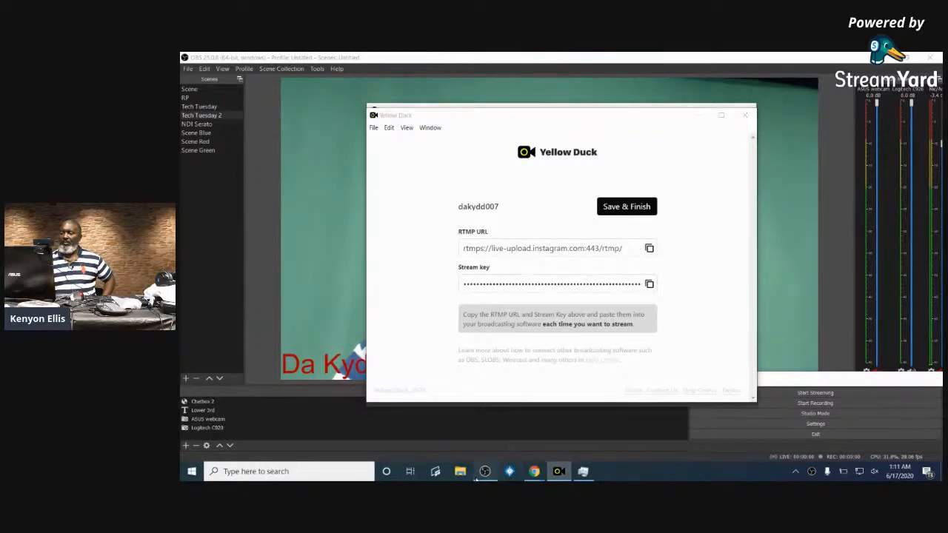
{"action": "left_click", "coordinate": [566, 151]}
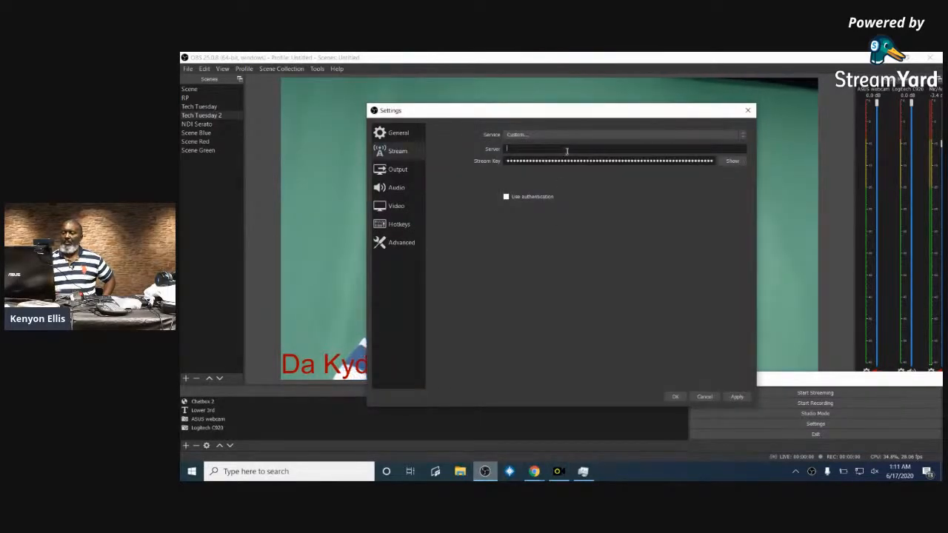
{"action": "key", "text": "ctrl+v"}
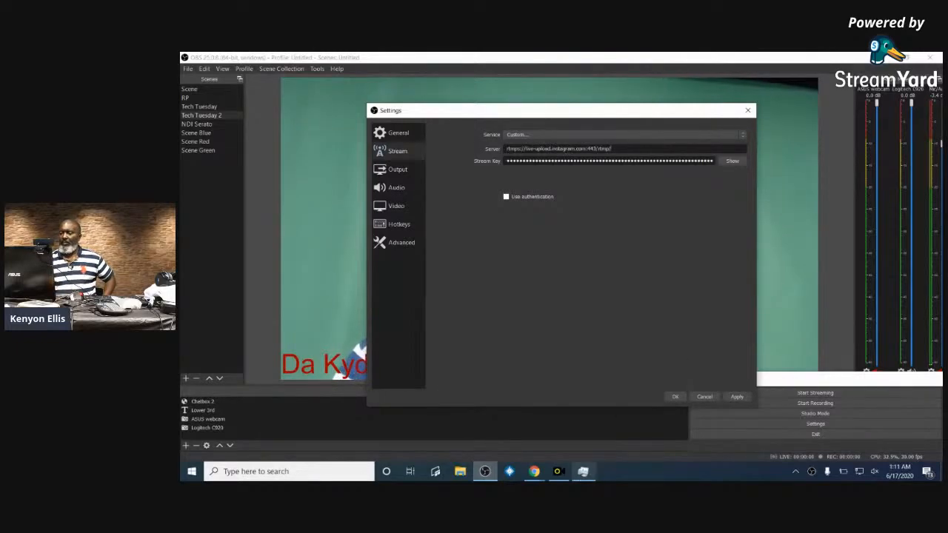
- Replace the stream key with Yellow Duck's Instagram key, save, and start streaming
{"action": "left_click", "coordinate": [558, 470]}
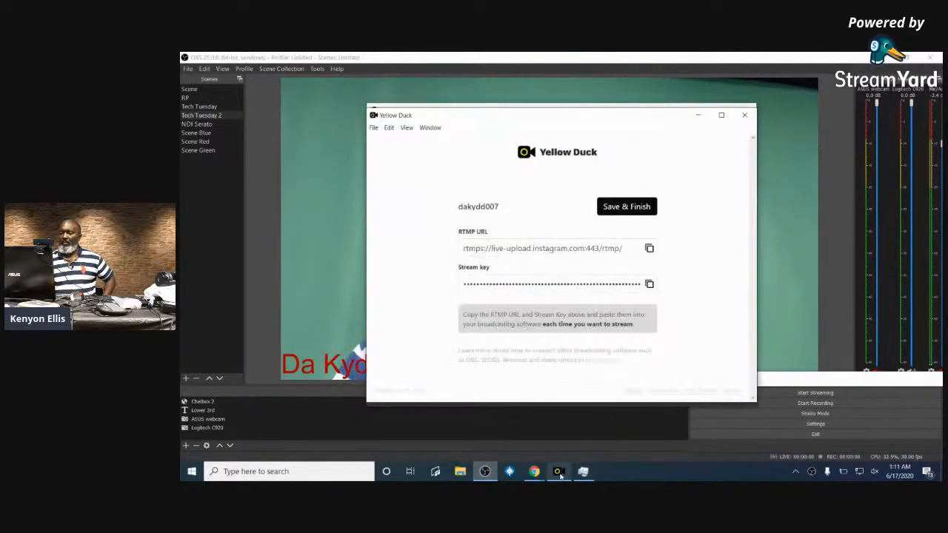
{"action": "left_click", "coordinate": [649, 285]}
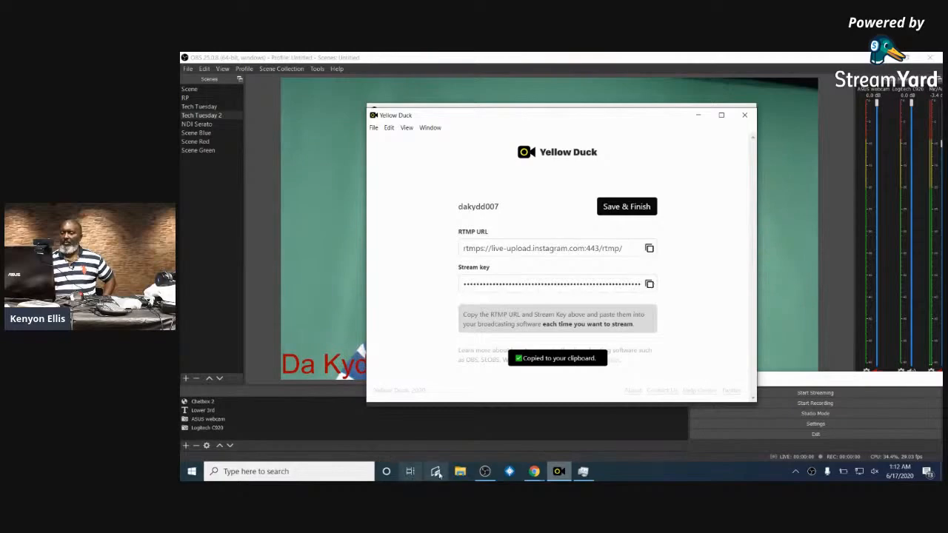
{"action": "left_click", "coordinate": [484, 471]}
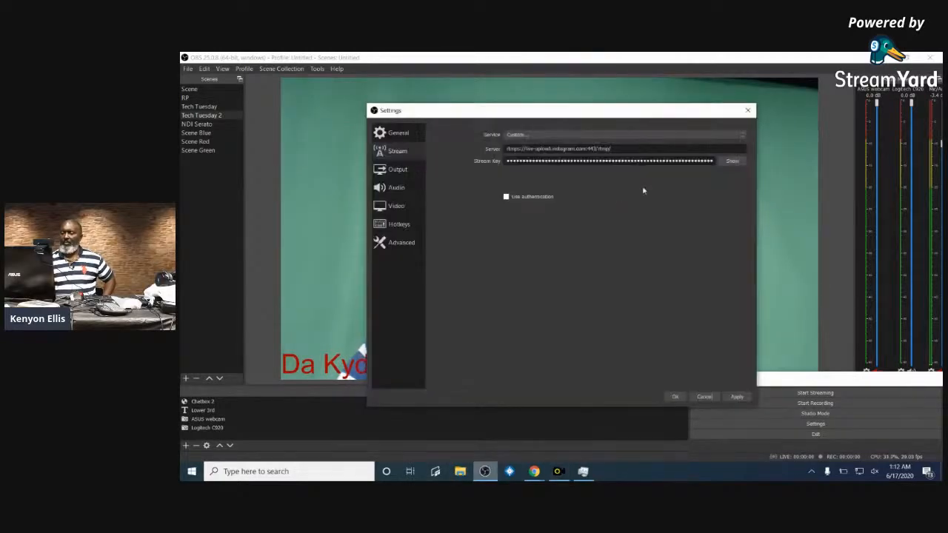
{"action": "triple_click", "coordinate": [674, 161]}
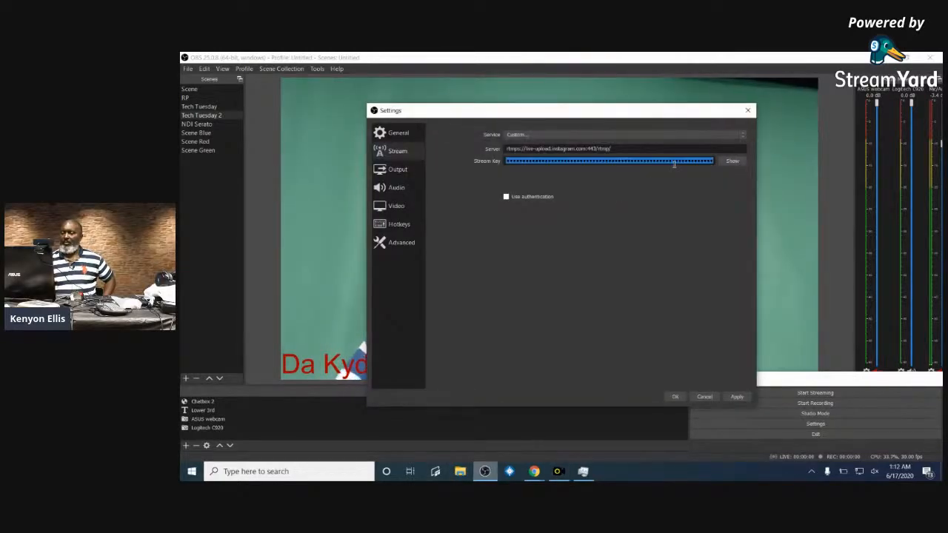
{"action": "key", "text": "BackSpace"}
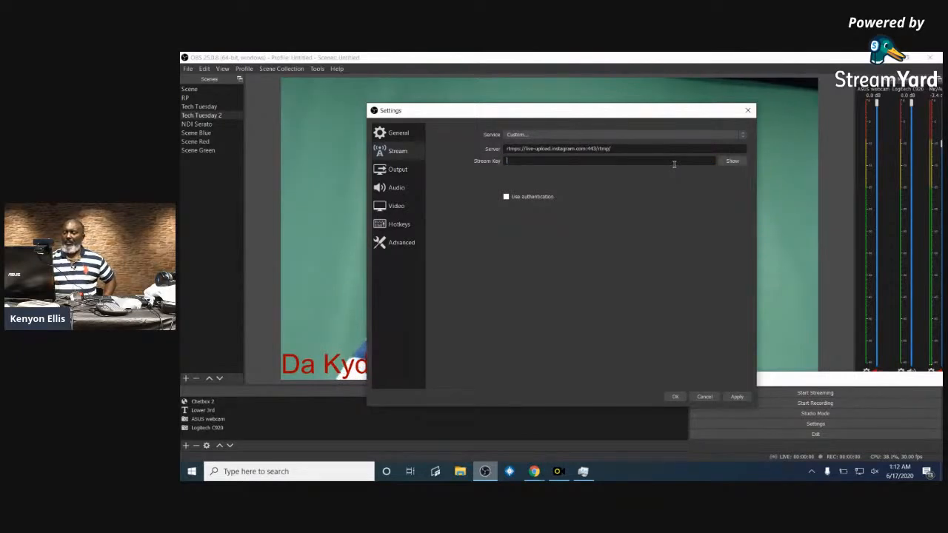
{"action": "key", "text": "ctrl+v"}
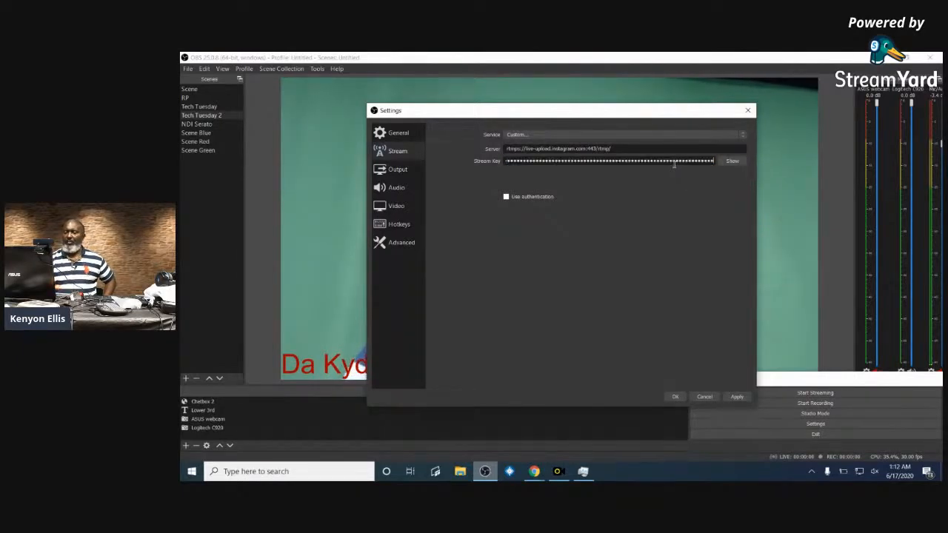
{"action": "left_click", "coordinate": [674, 397]}
{"action": "left_click", "coordinate": [826, 394]}
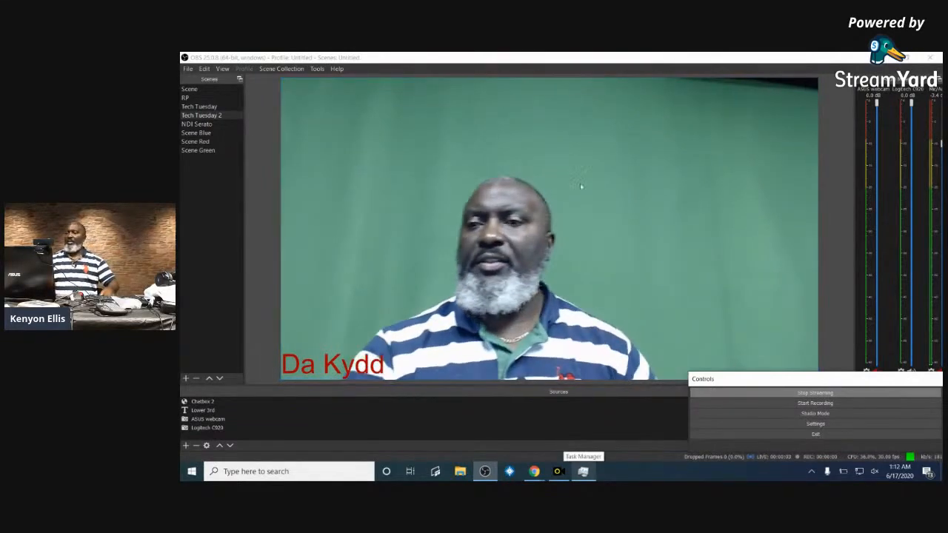
- Bring Chrome's StreamYard window forward and switch to its Instagram tab
{"action": "mouse_move", "coordinate": [533, 471]}
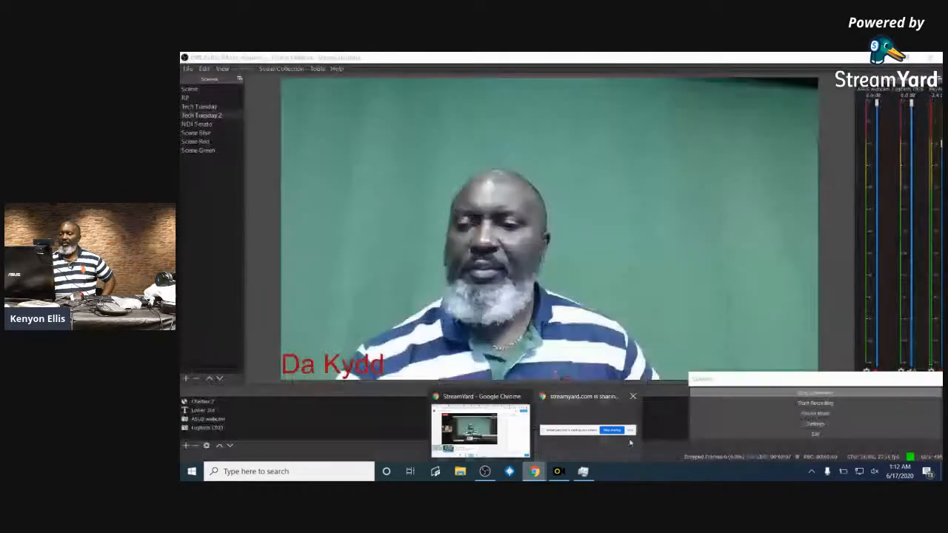
{"action": "left_click", "coordinate": [631, 437]}
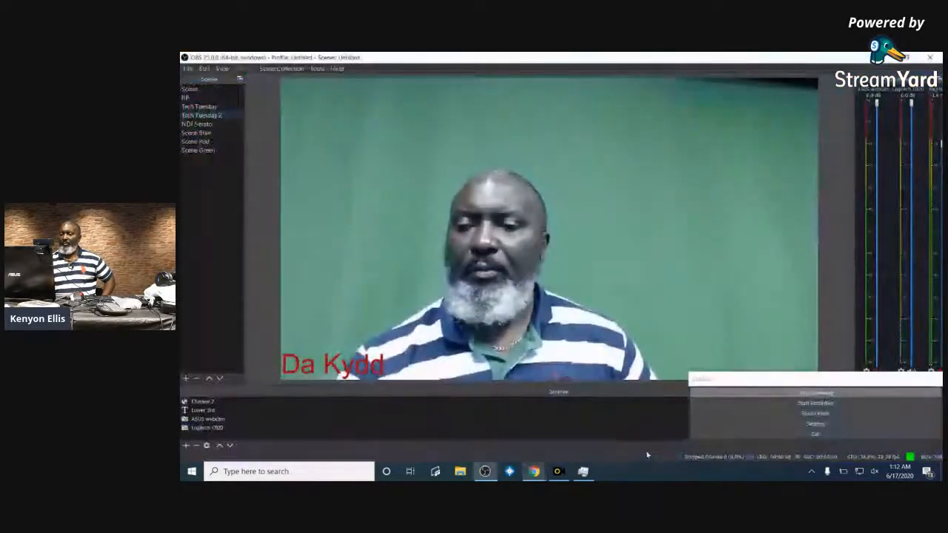
{"action": "mouse_move", "coordinate": [534, 471]}
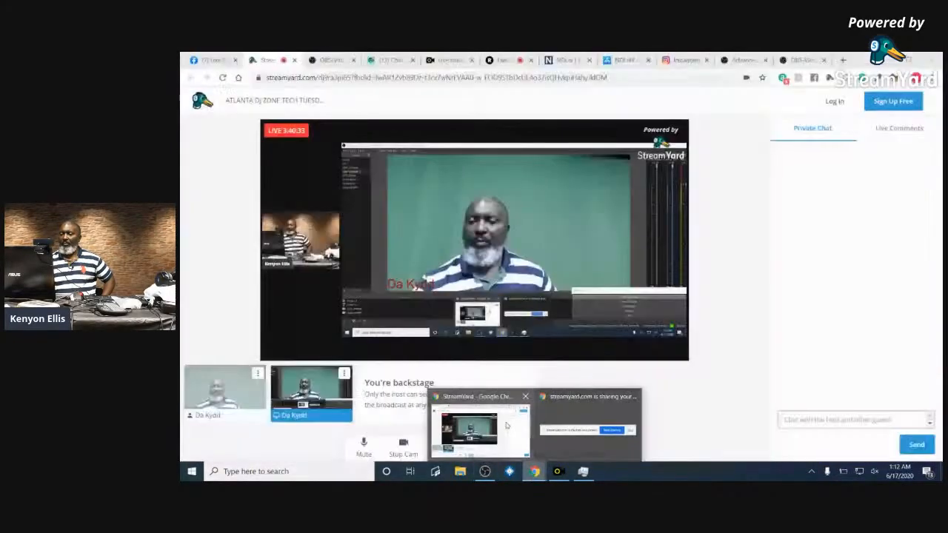
{"action": "left_click", "coordinate": [506, 425]}
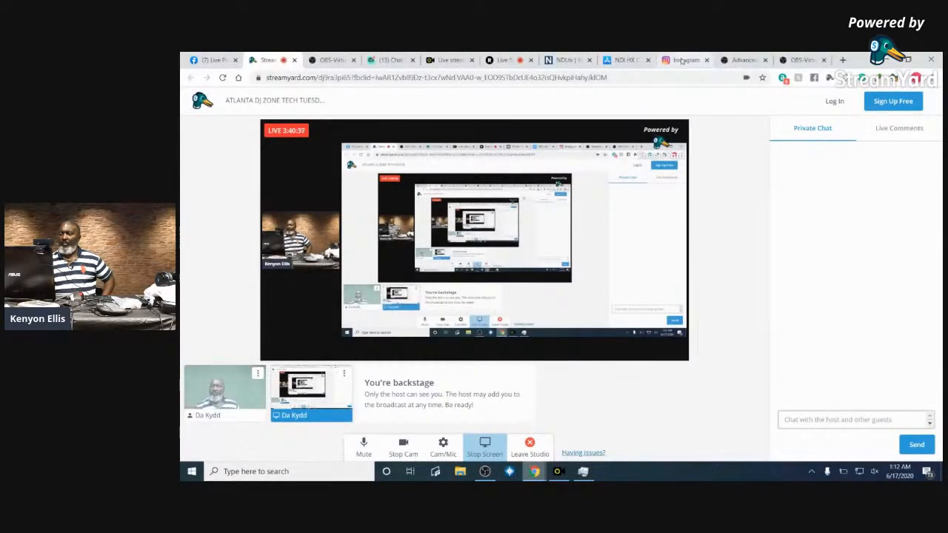
{"action": "left_click", "coordinate": [676, 61]}
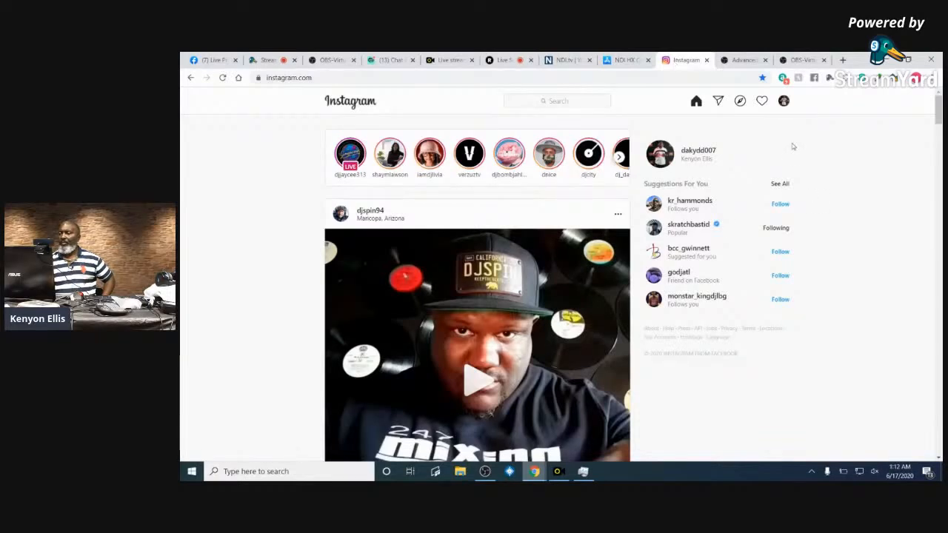
- Reload Instagram, go to the account's own profile, and open the profile menu
{"action": "key", "text": "F5"}
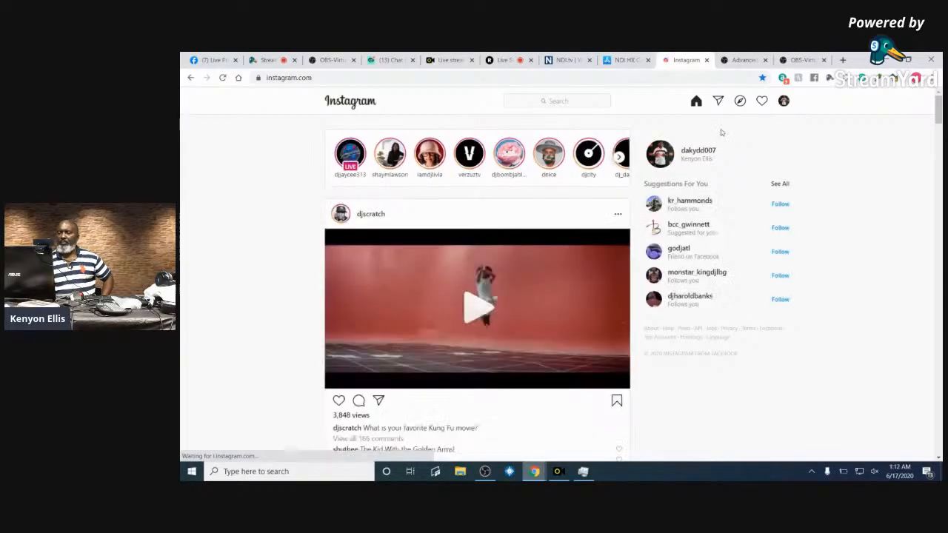
{"action": "left_click", "coordinate": [667, 155]}
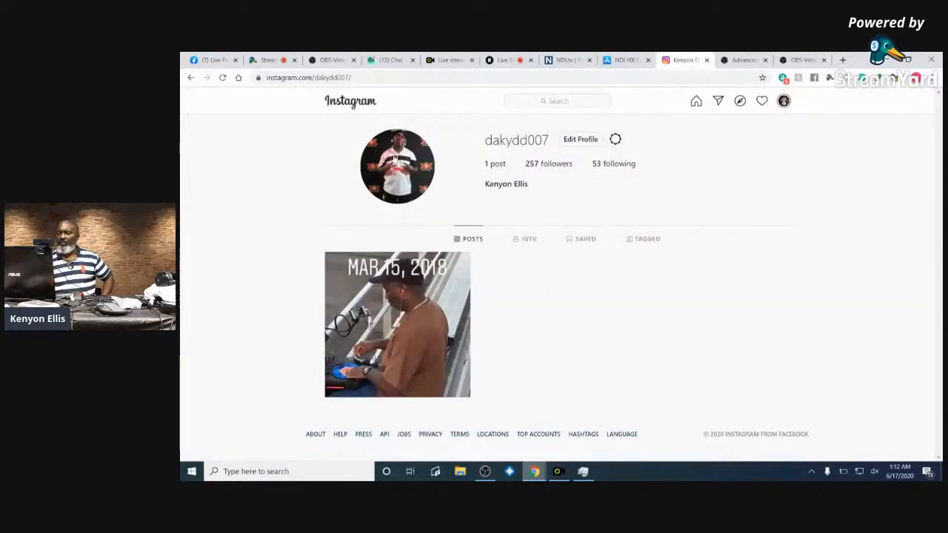
{"action": "left_click", "coordinate": [783, 101]}
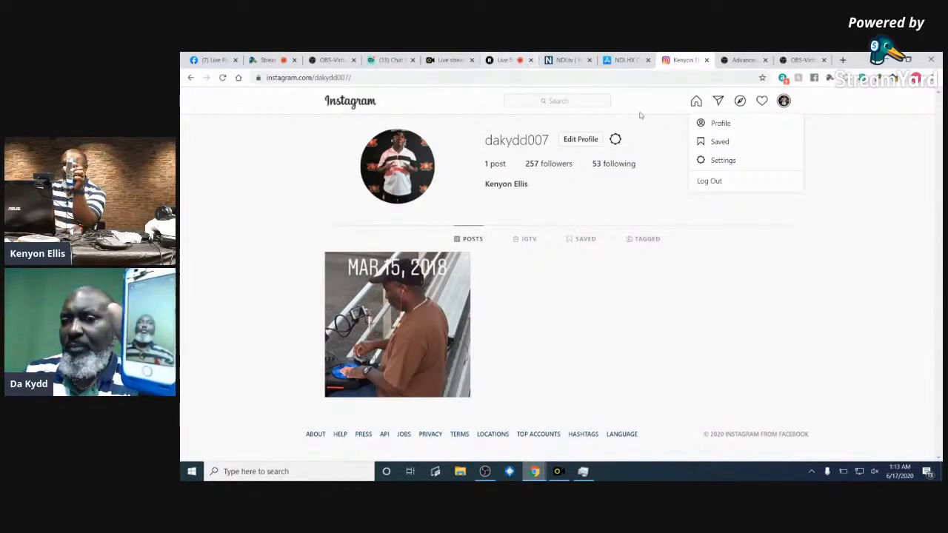
- Close and reopen the profile menu, then return to the streaming OBS Studio window
{"action": "left_click", "coordinate": [405, 161]}
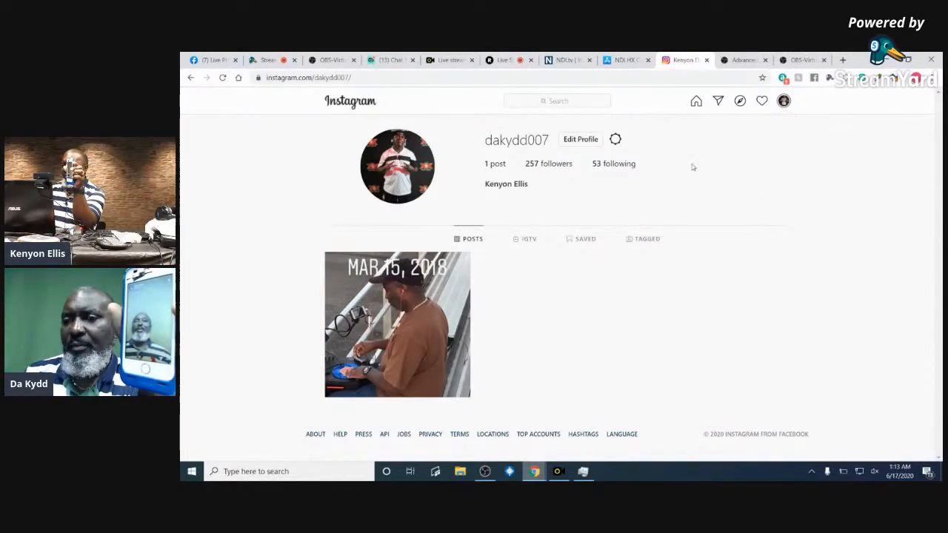
{"action": "left_click", "coordinate": [783, 101]}
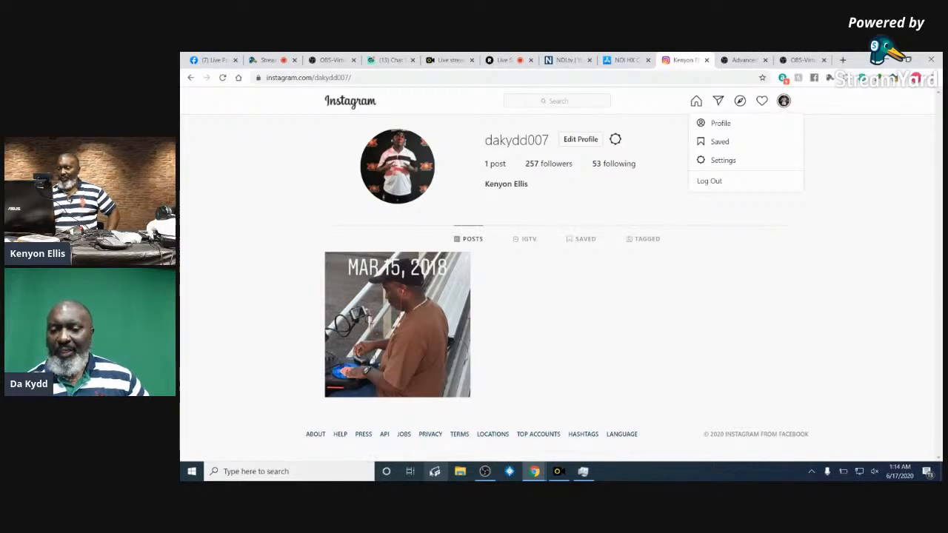
{"action": "left_click", "coordinate": [484, 471]}
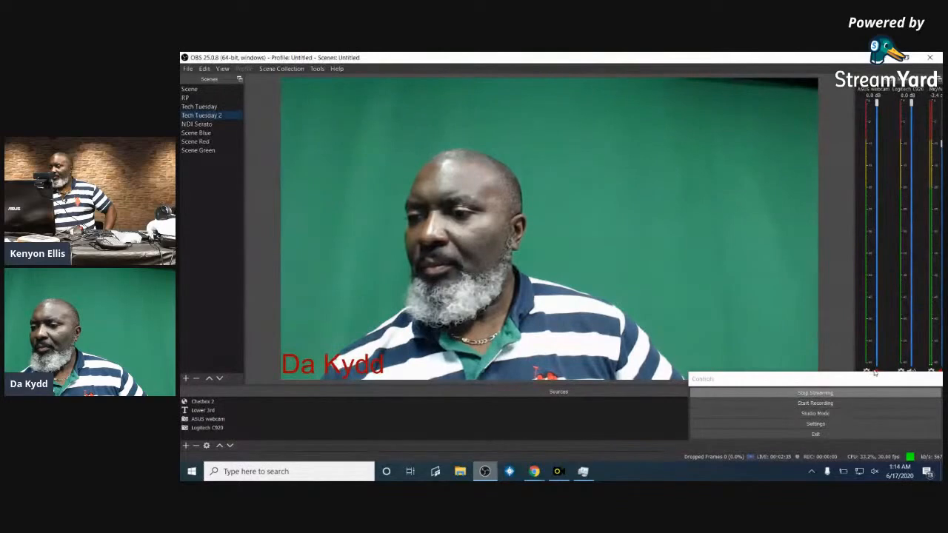
- Re-dock the floating Controls panel beside Sources and bring up the audio mixer's options menu
{"action": "left_click_drag", "start_coordinate": [870, 379], "coordinate": [879, 412]}
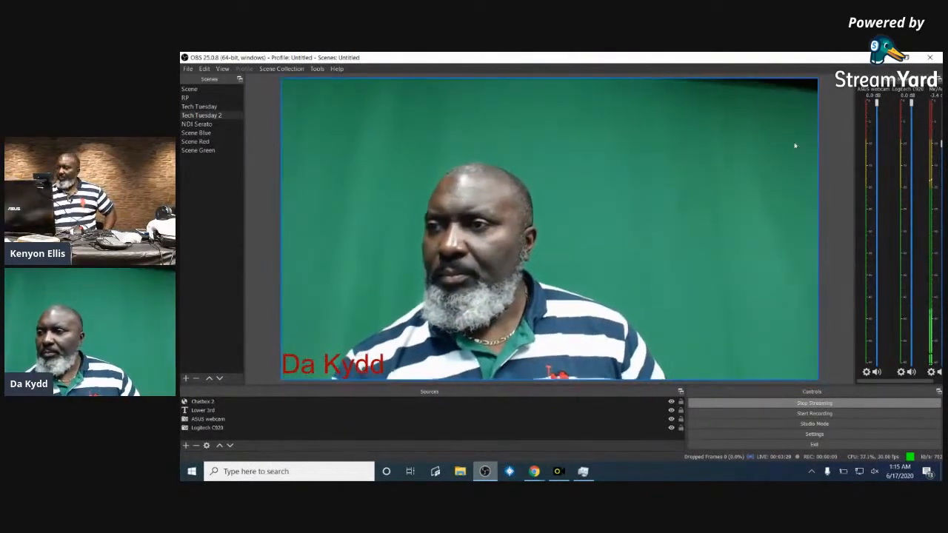
{"action": "left_click", "coordinate": [901, 373]}
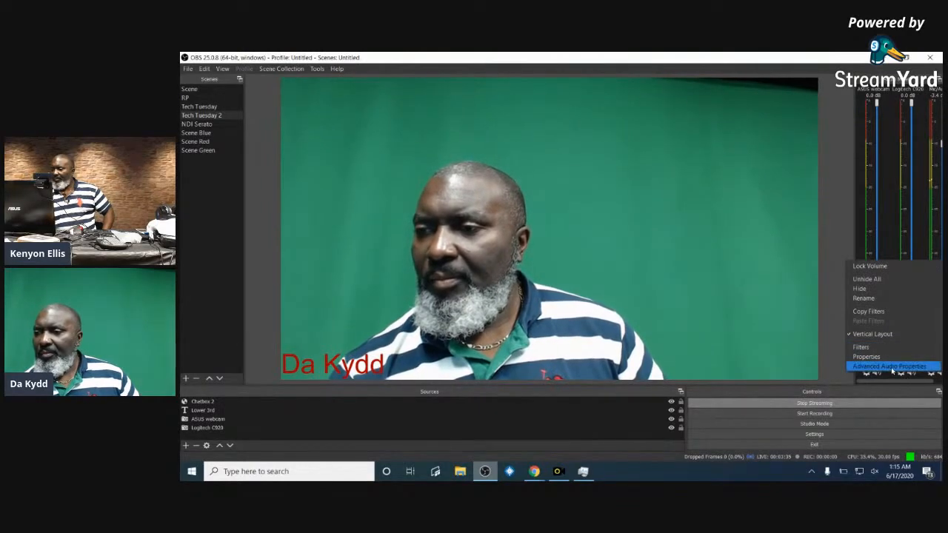
- In Advanced Audio Properties, set Logitech C920 volume to -2.0 dB and nudge Mic/Aux slightly
{"action": "left_click", "coordinate": [892, 367]}
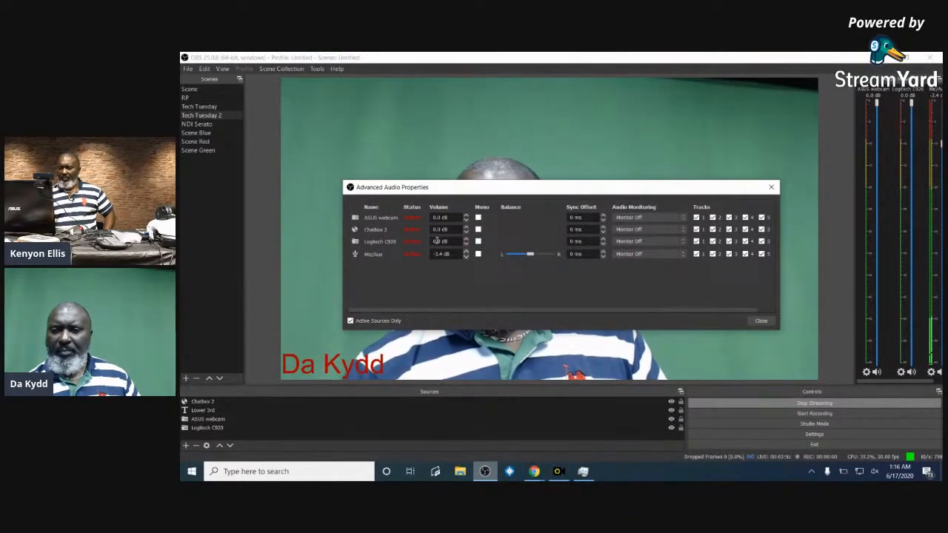
{"action": "left_click", "coordinate": [467, 240]}
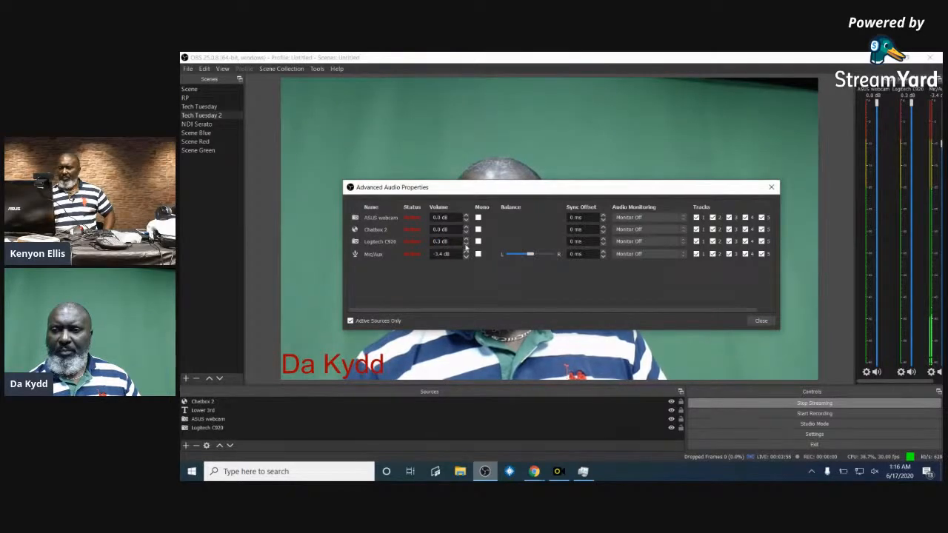
{"action": "left_click", "coordinate": [466, 246]}
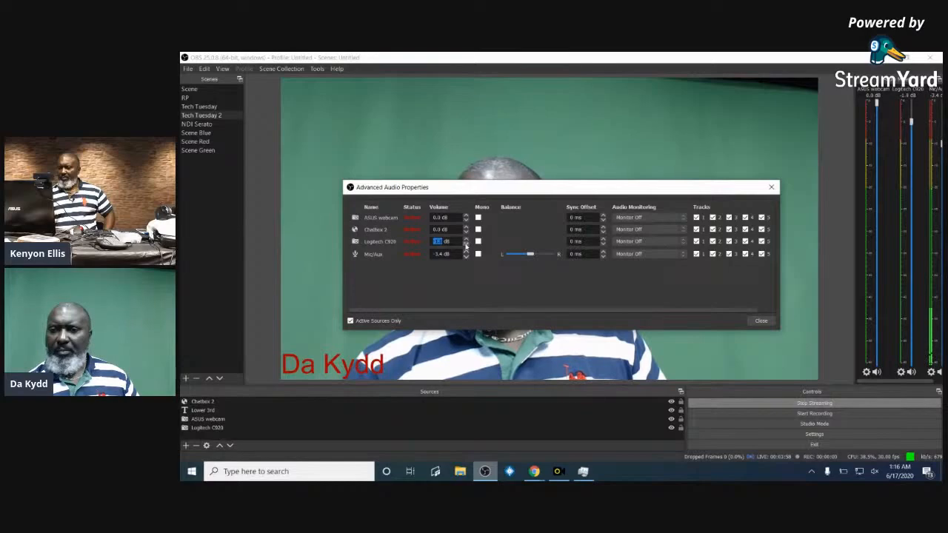
{"action": "left_click", "coordinate": [467, 244]}
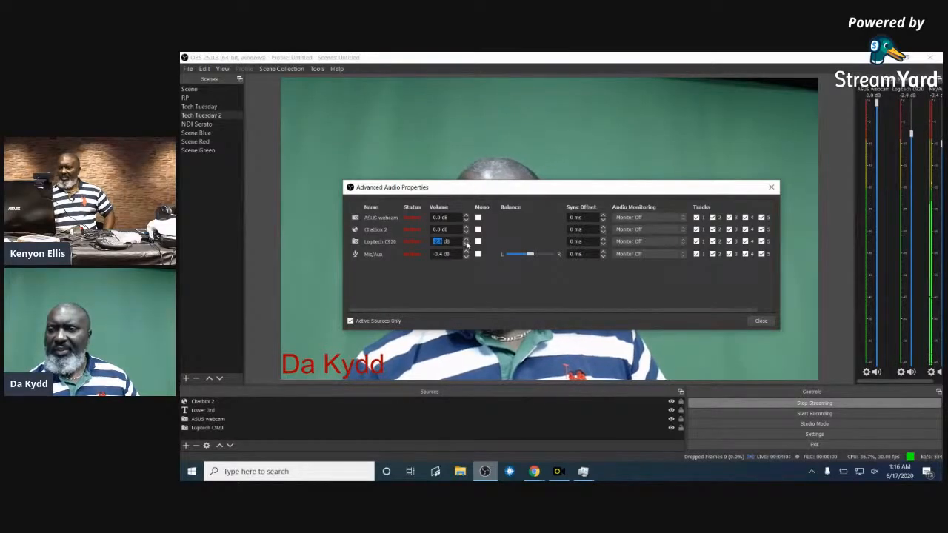
{"action": "left_click", "coordinate": [467, 237]}
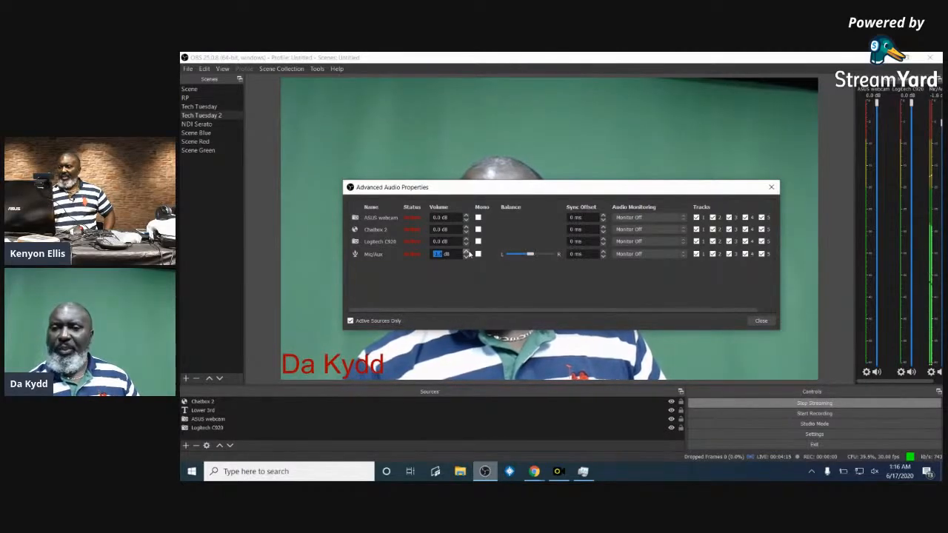
{"action": "left_click", "coordinate": [465, 253]}
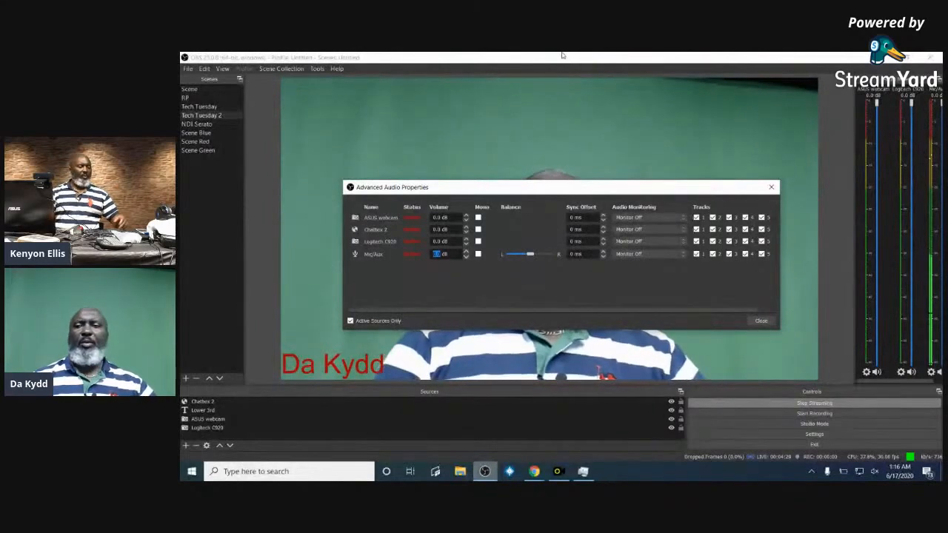
{"action": "left_click", "coordinate": [761, 321]}
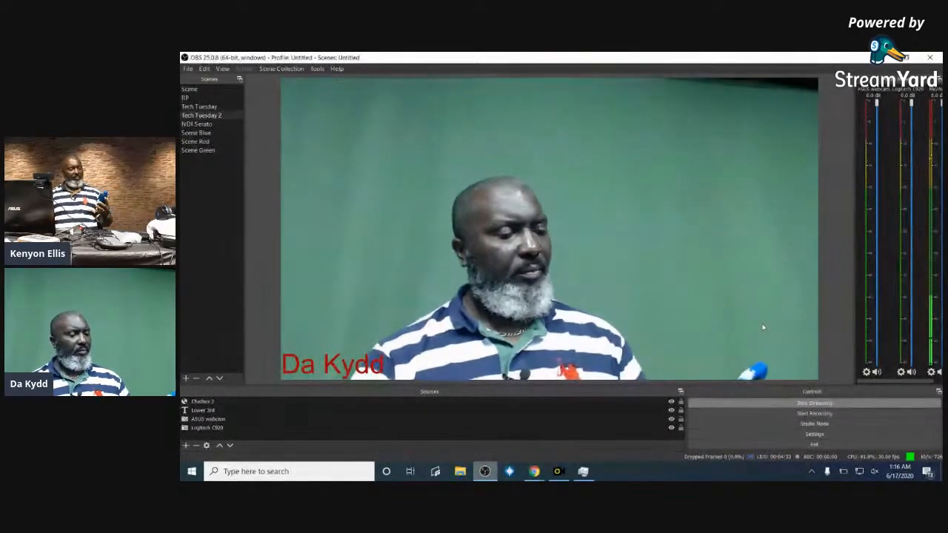